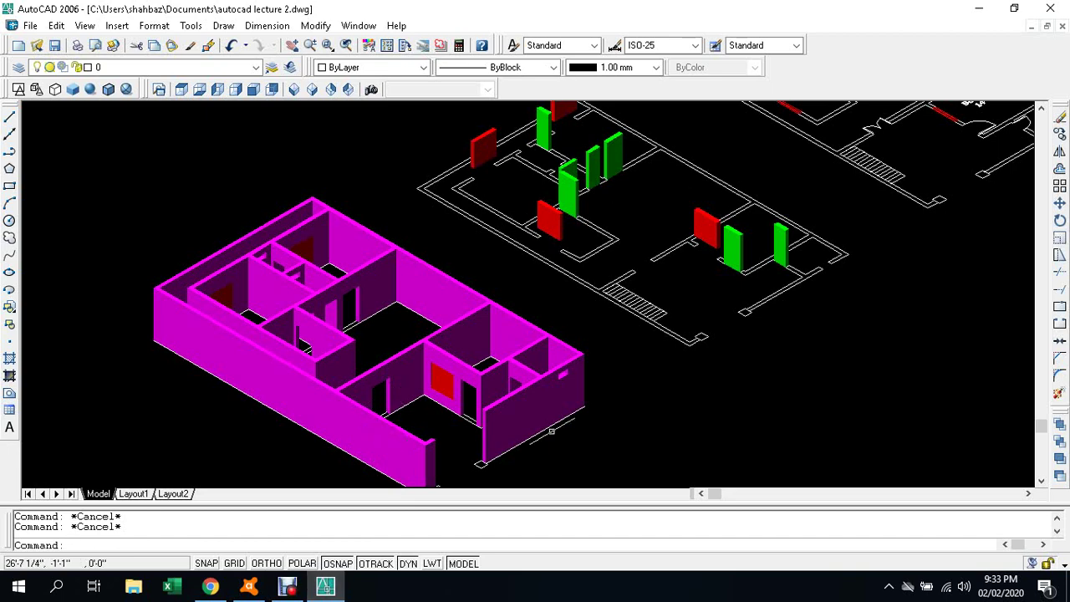
# Step: Frame the 3D house lower in the view and select its magenta walls
pyautogui.scroll(-2, 539, 266)
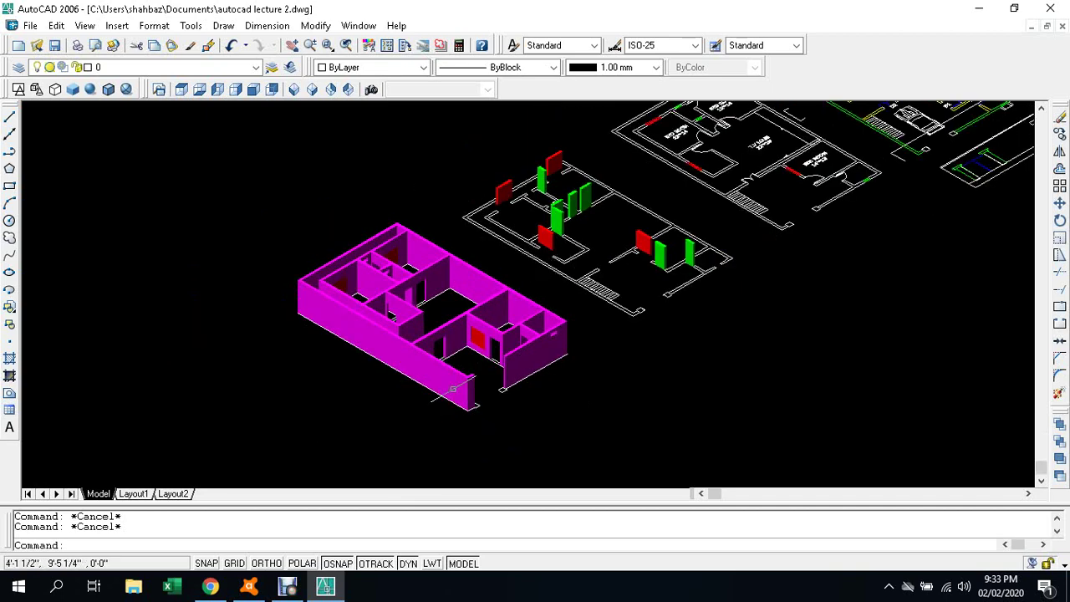
pyautogui.scroll(1, 452, 390)
pyautogui.scroll(1, 453, 390)
pyautogui.scroll(2, 468, 321)
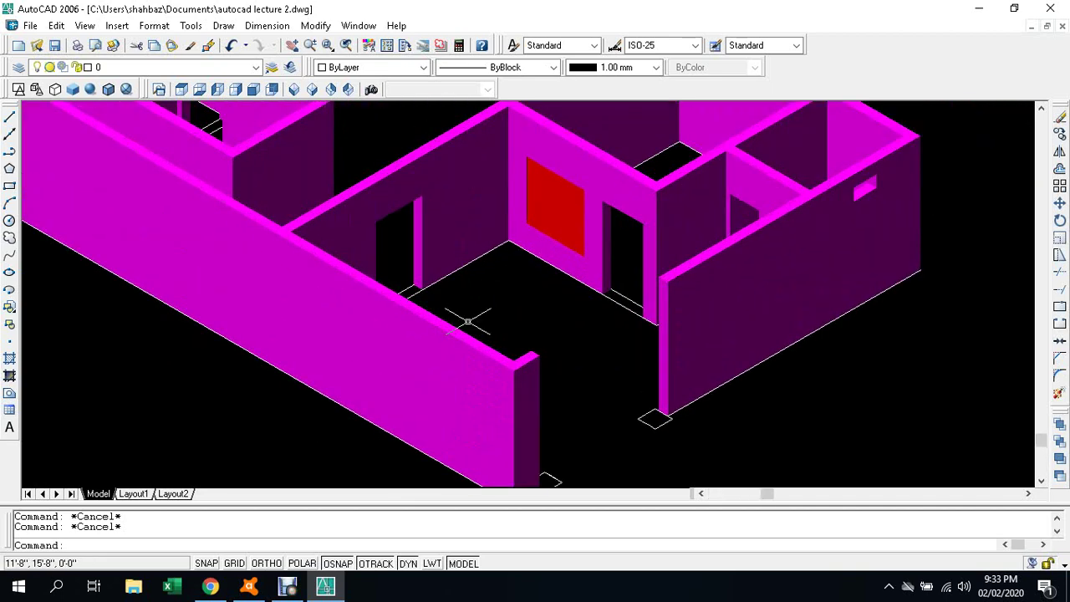
pyautogui.scroll(-2, 468, 321)
pyautogui.moveTo(491, 284); pyautogui.dragTo(474, 351, button='middle')
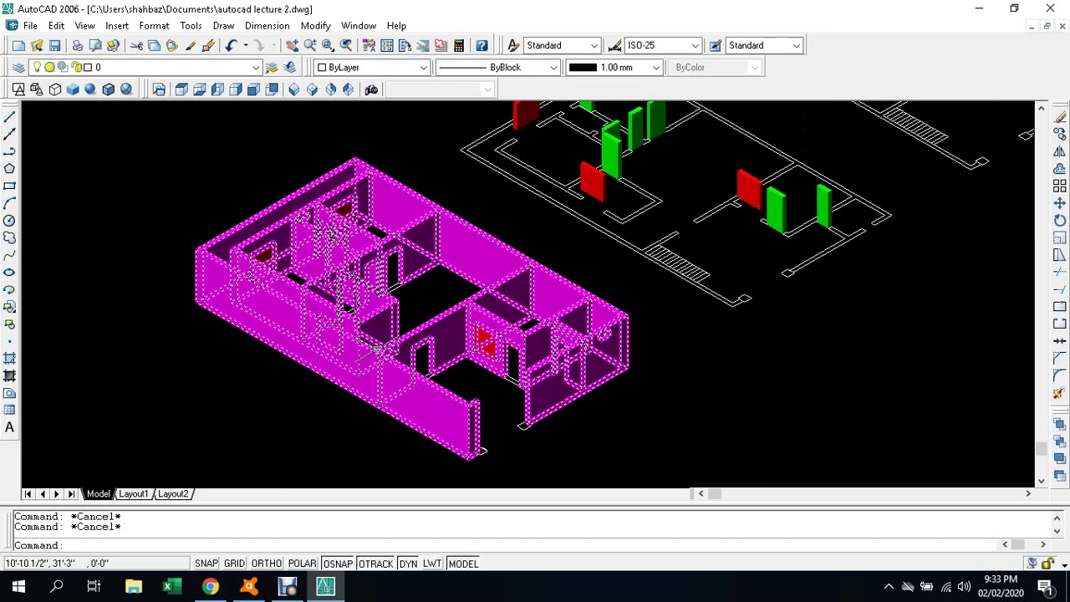
pyautogui.click(354, 175)
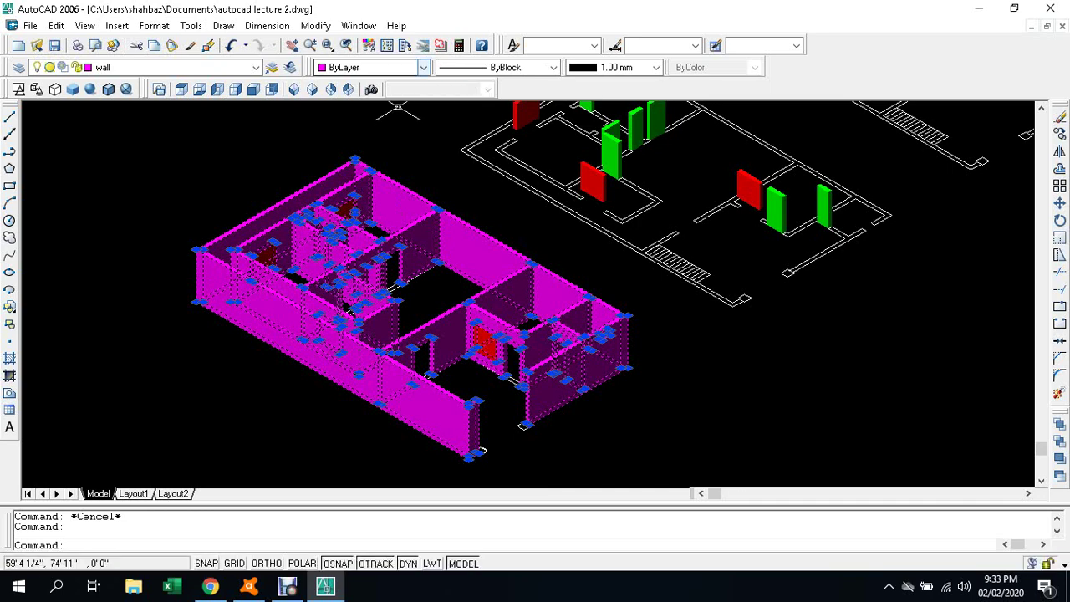
# Step: Recolour the selected walls to dark grey index 250, clear the selection, then select everything
pyautogui.click(424, 67)
pyautogui.click(368, 196)
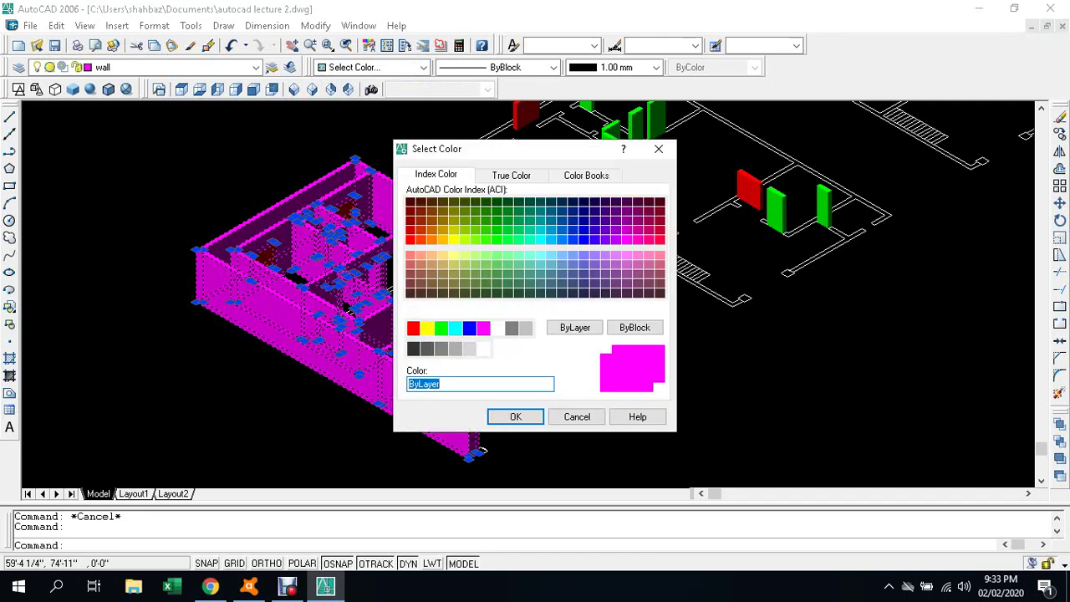
pyautogui.click(413, 349)
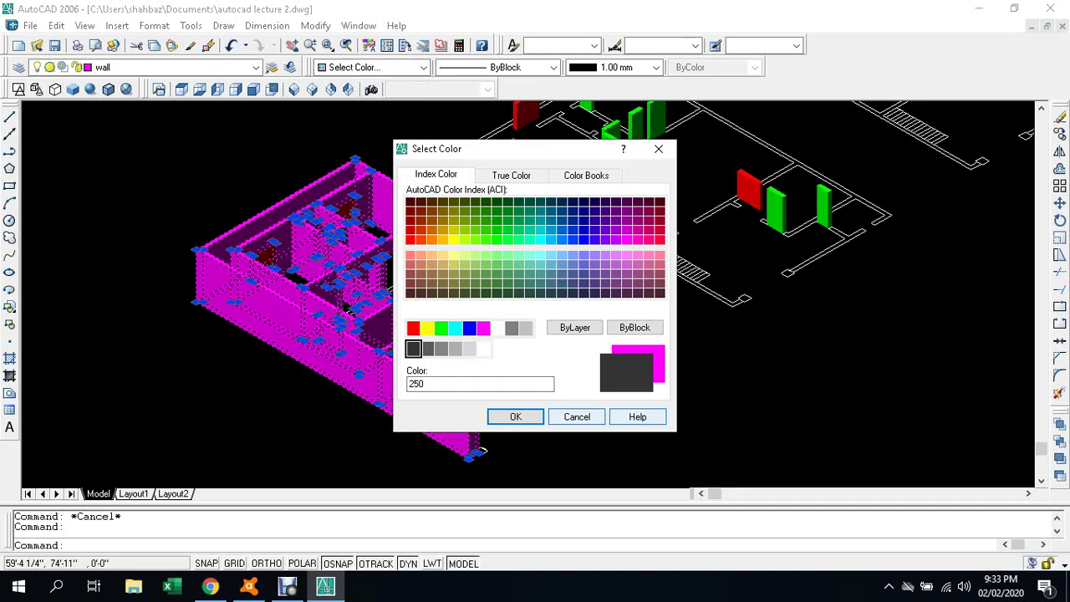
pyautogui.click(515, 416)
pyautogui.press('Escape')
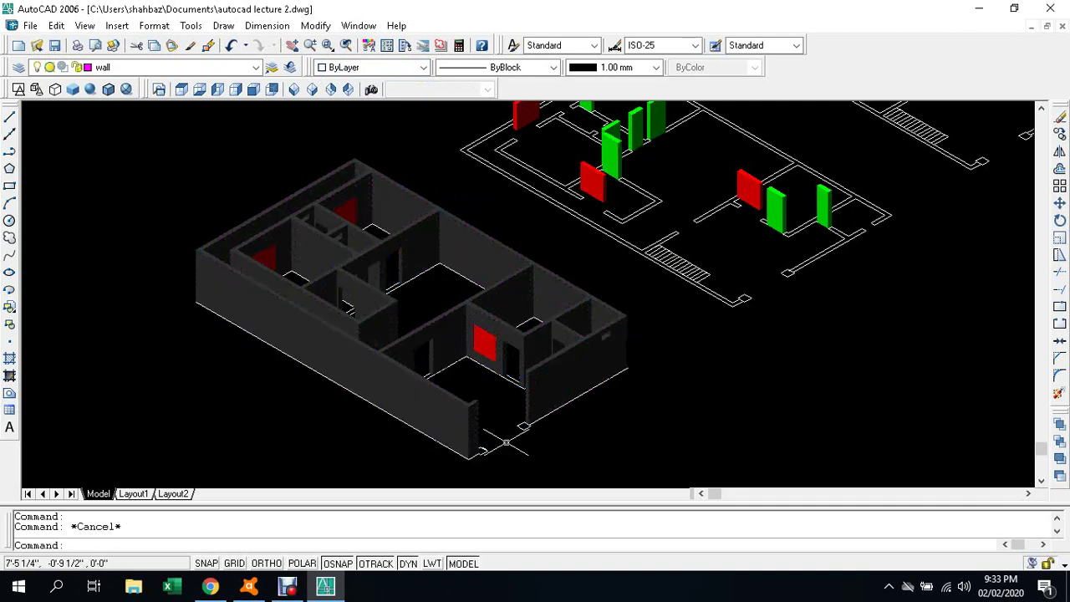
pyautogui.press('Escape')
pyautogui.scroll(5, 320, 409)
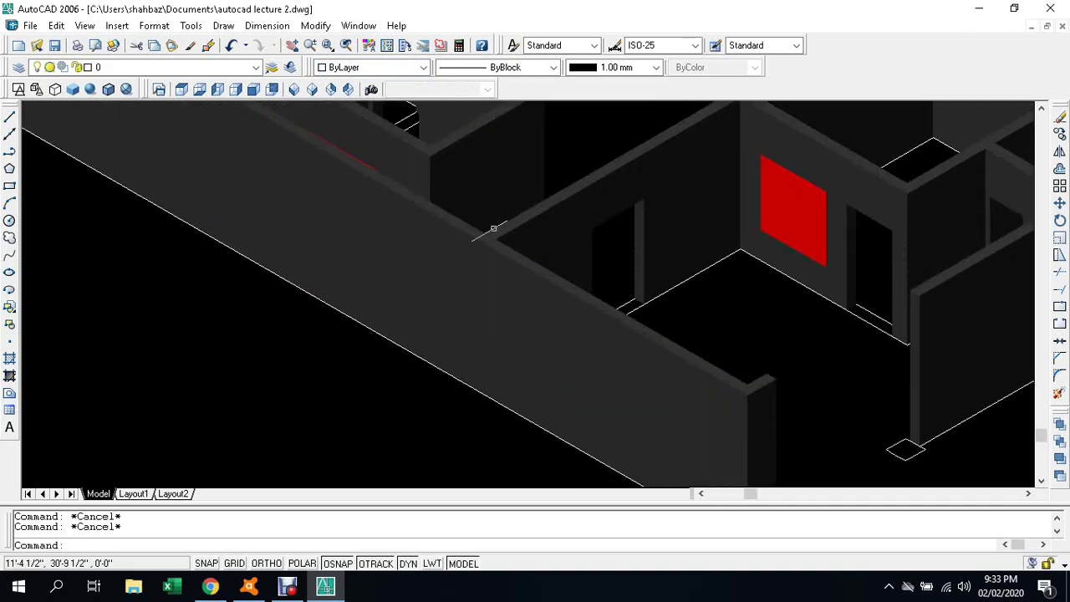
pyautogui.hotkey('ctrl', 'a')
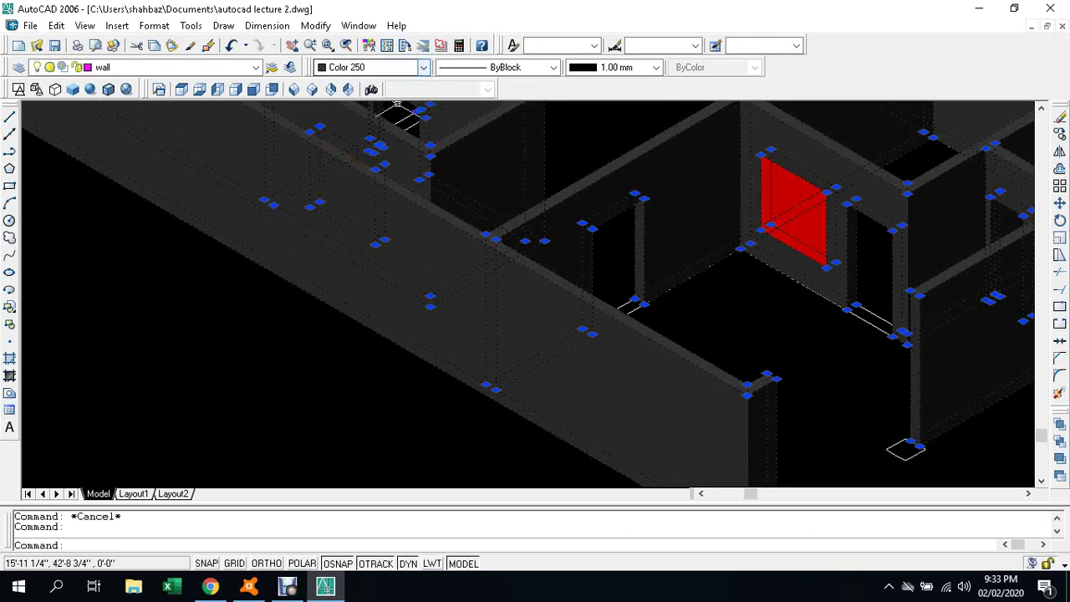
# Step: Compare greys 252, 255, 253 and 250, then apply grey 251 to the walls
pyautogui.click(423, 66)
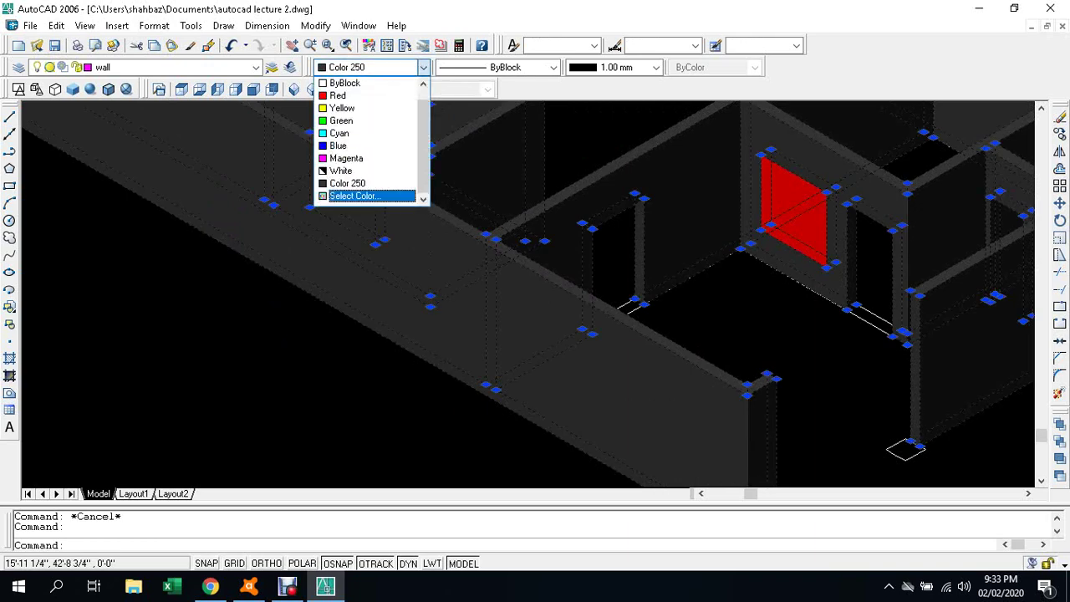
pyautogui.click(355, 195)
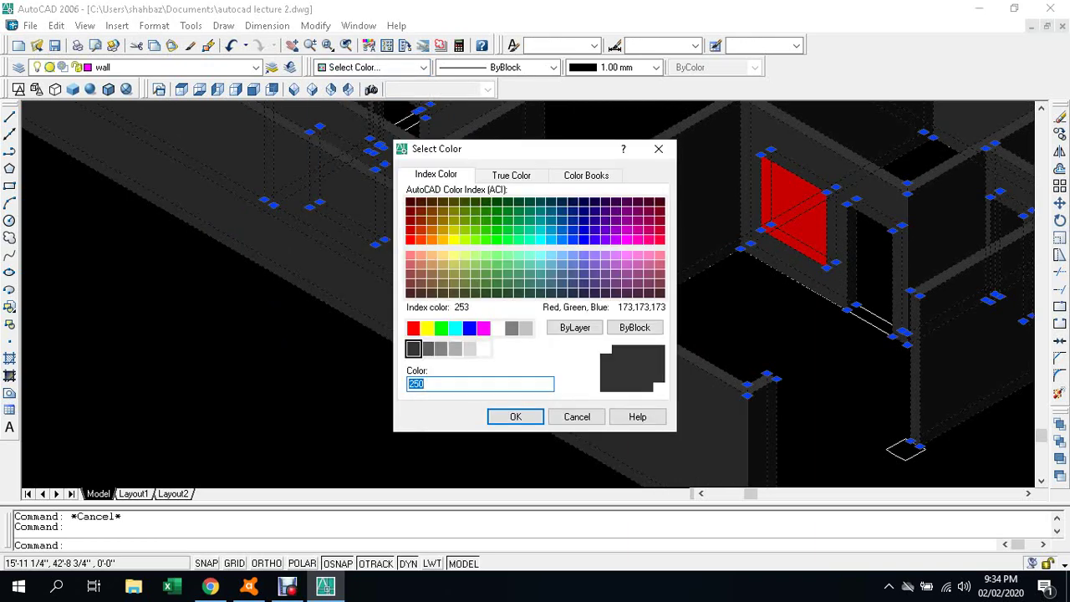
pyautogui.click(575, 327)
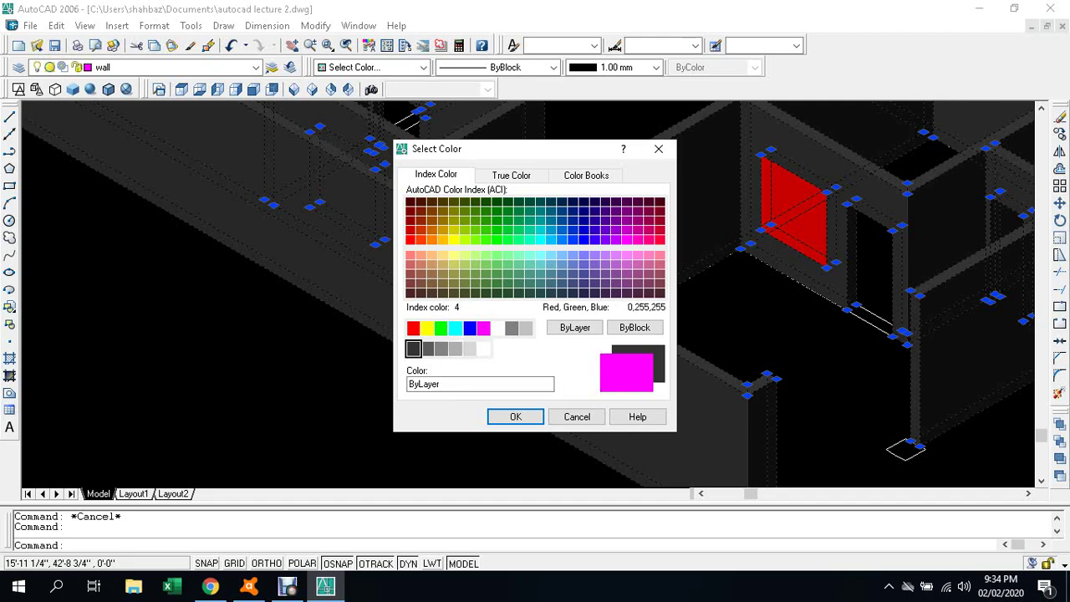
pyautogui.click(442, 349)
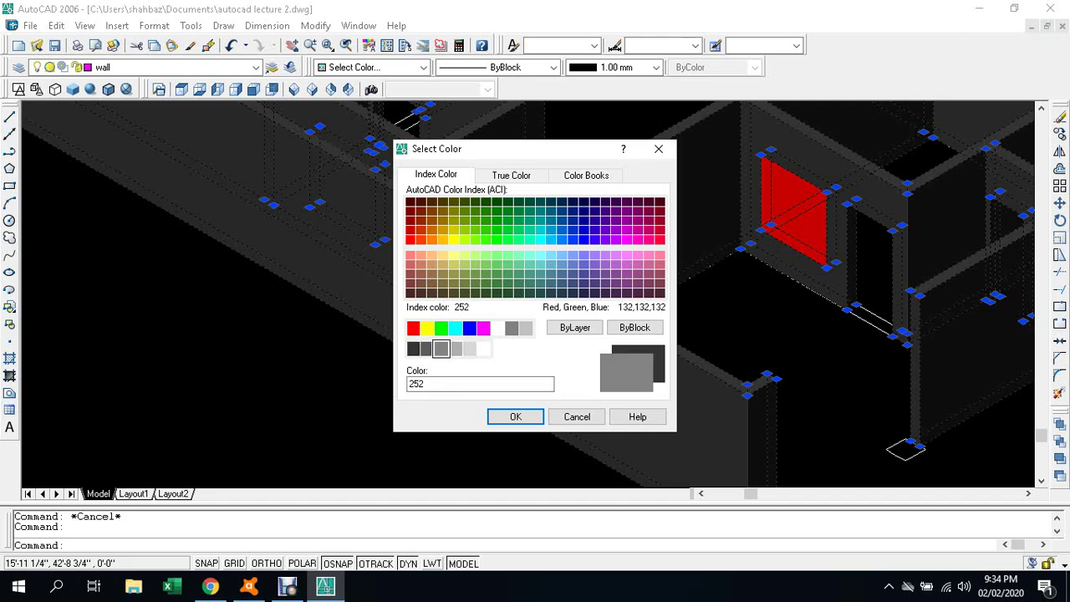
pyautogui.click(483, 348)
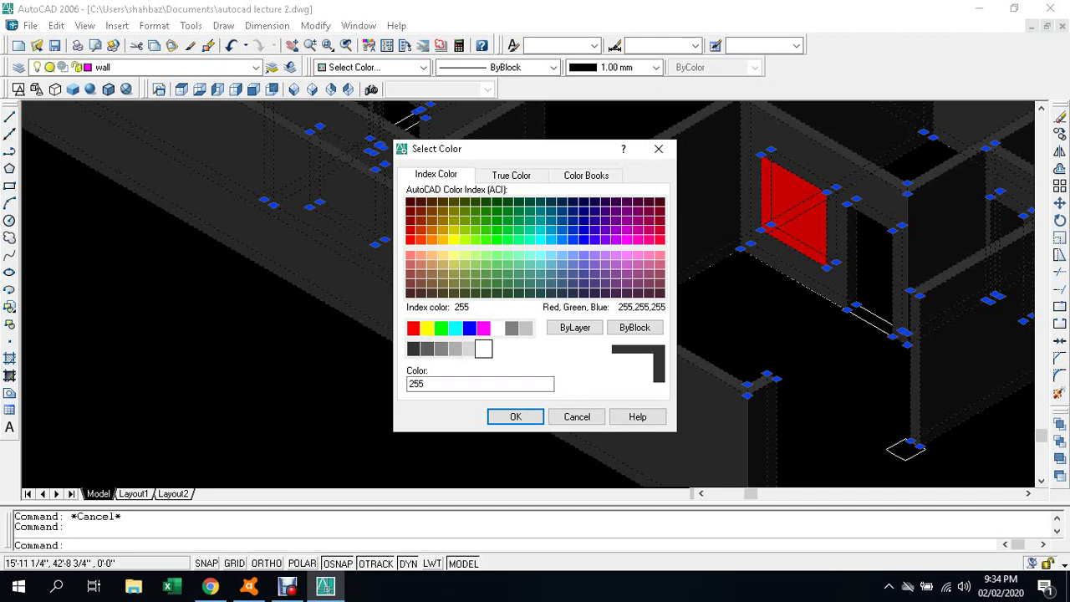
pyautogui.click(455, 349)
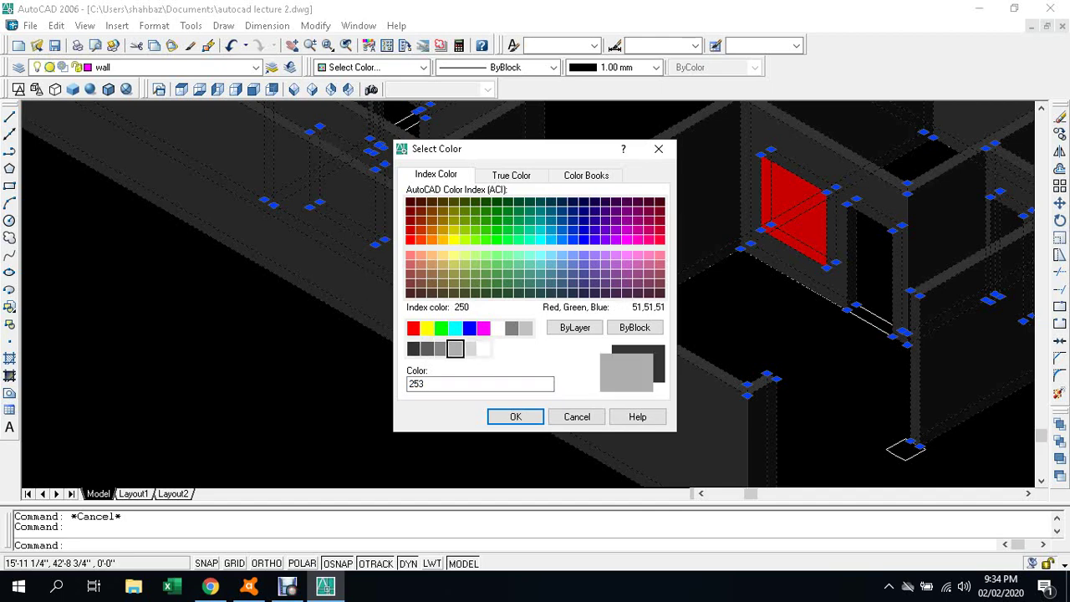
pyautogui.click(413, 348)
pyautogui.click(428, 349)
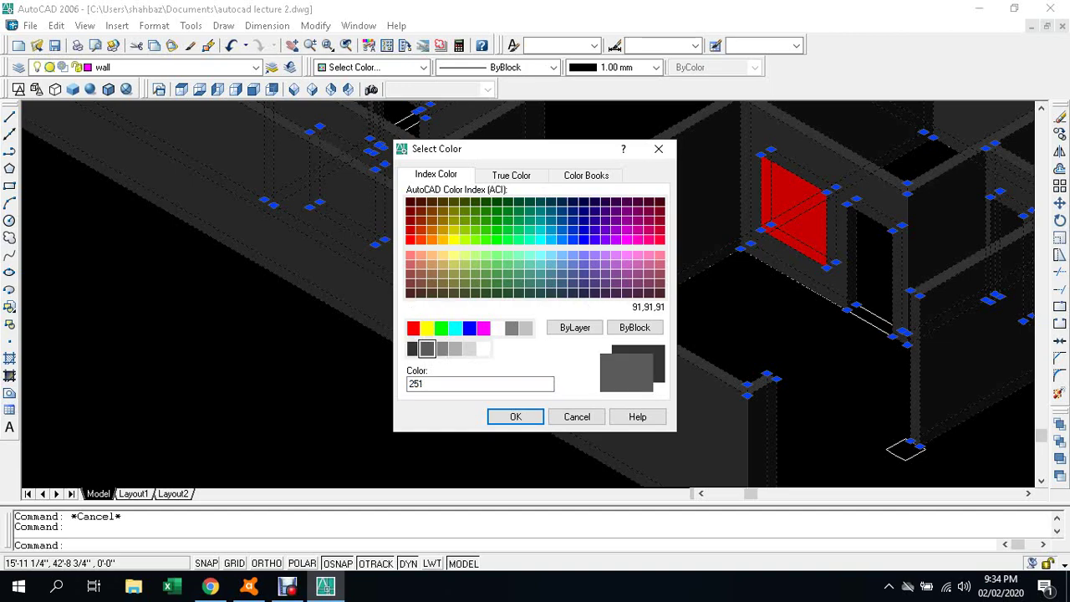
pyautogui.click(515, 417)
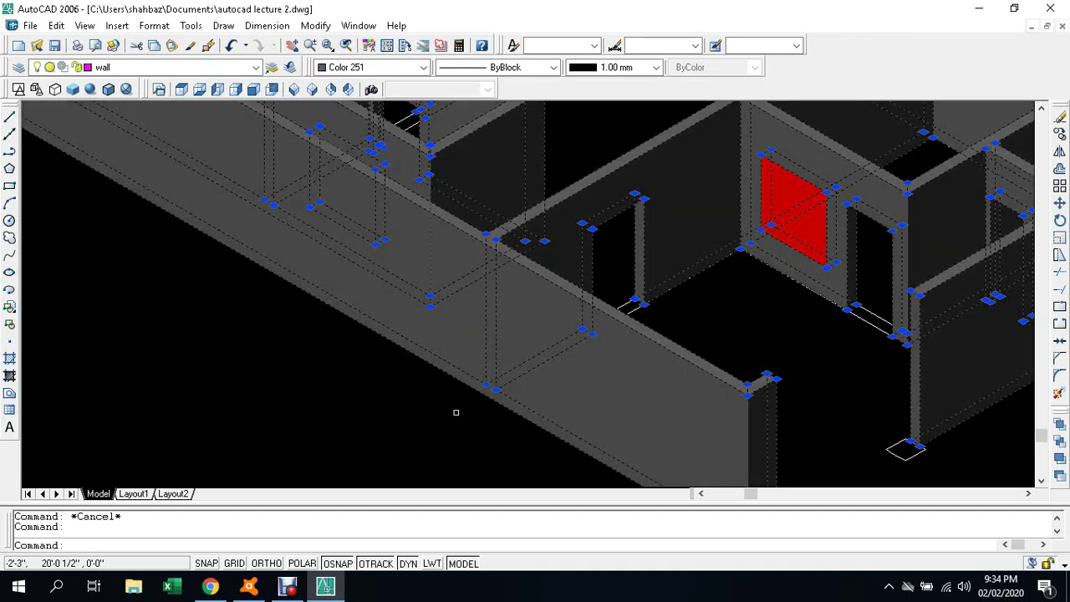
pyautogui.press('Escape')
pyautogui.scroll(-3, 436, 413)
pyautogui.scroll(-2, 437, 412)
pyautogui.scroll(1, 548, 366)
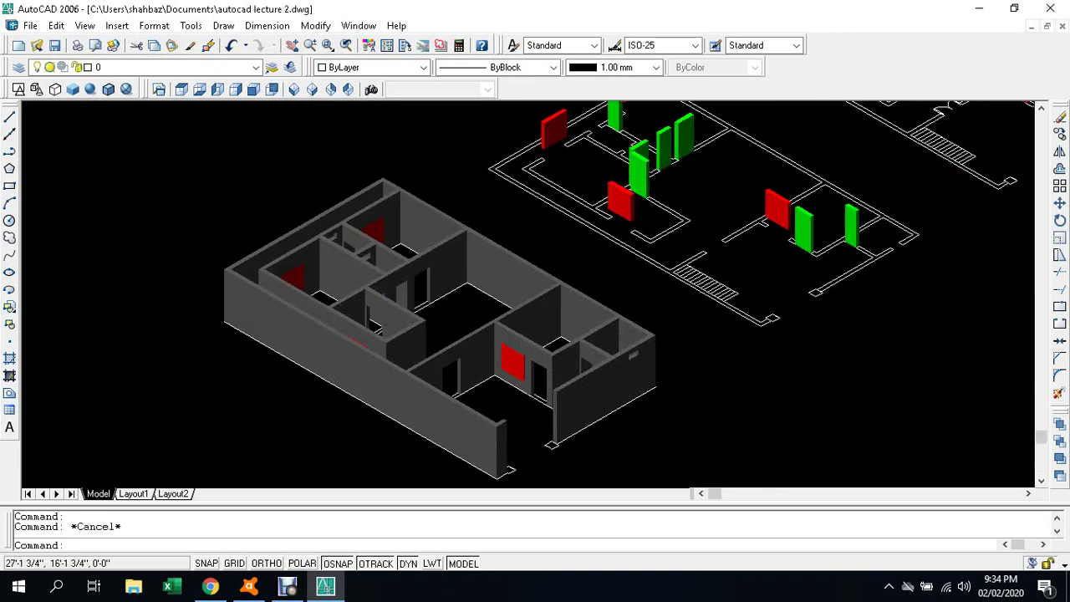
pyautogui.scroll(2, 548, 367)
pyautogui.click(142, 229)
pyautogui.press('Escape')
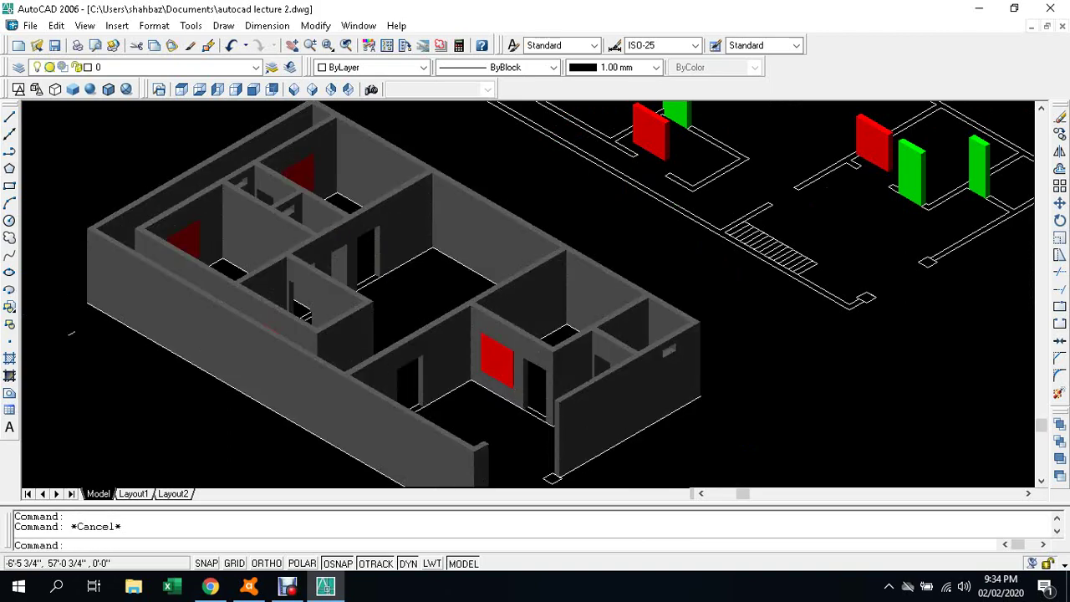
pyautogui.moveTo(268, 330); pyautogui.dragTo(393, 334, button='middle')
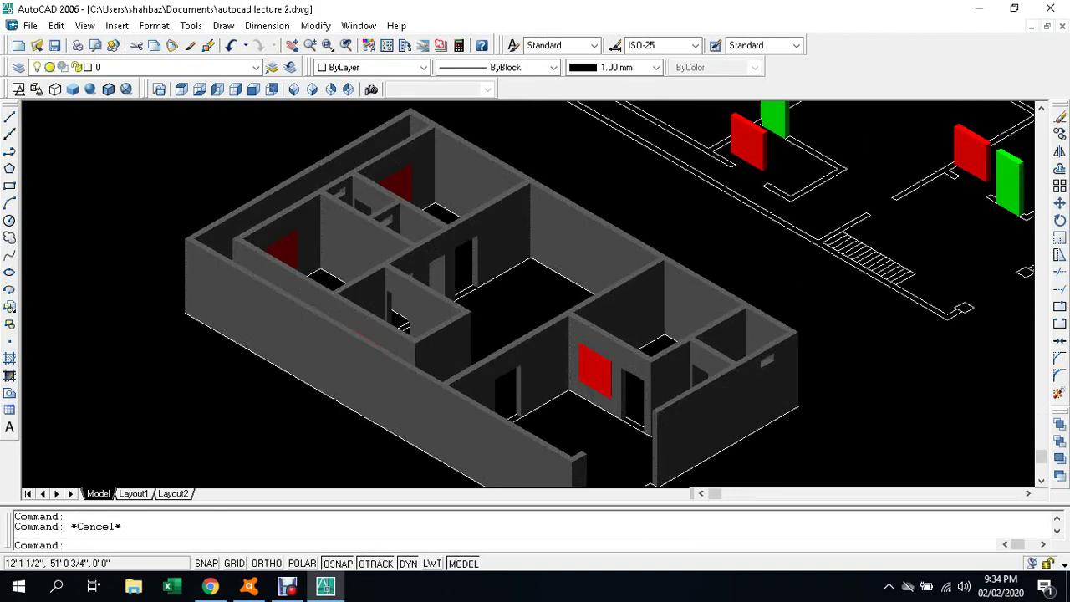
pyautogui.scroll(-2, 293, 305)
pyautogui.scroll(2, 271, 288)
pyautogui.scroll(4, 335, 335)
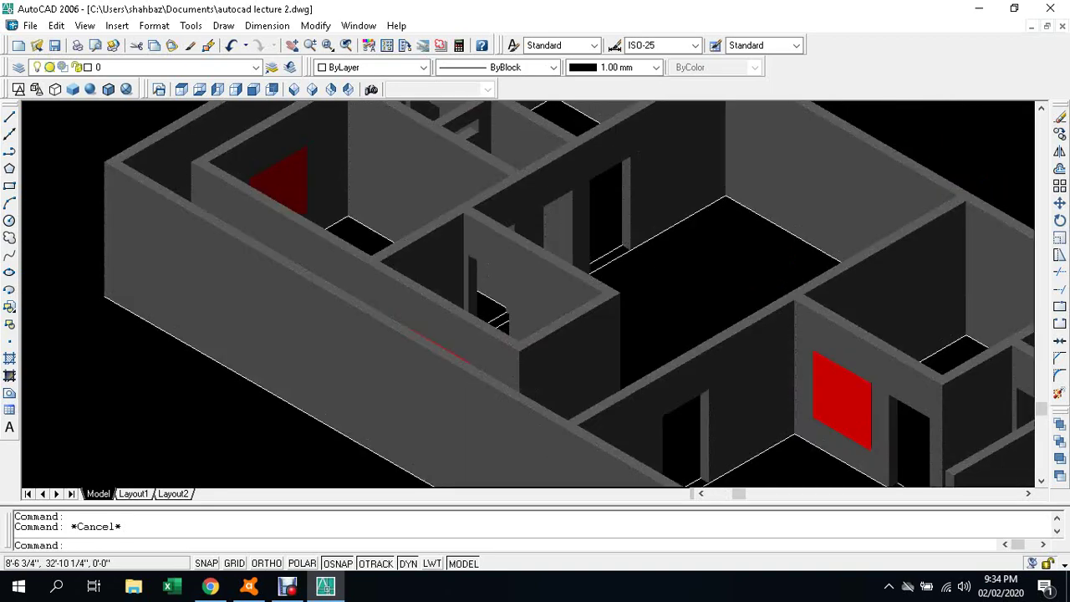
pyautogui.scroll(-2, 460, 397)
pyautogui.moveTo(441, 395); pyautogui.dragTo(354, 326, button='middle')
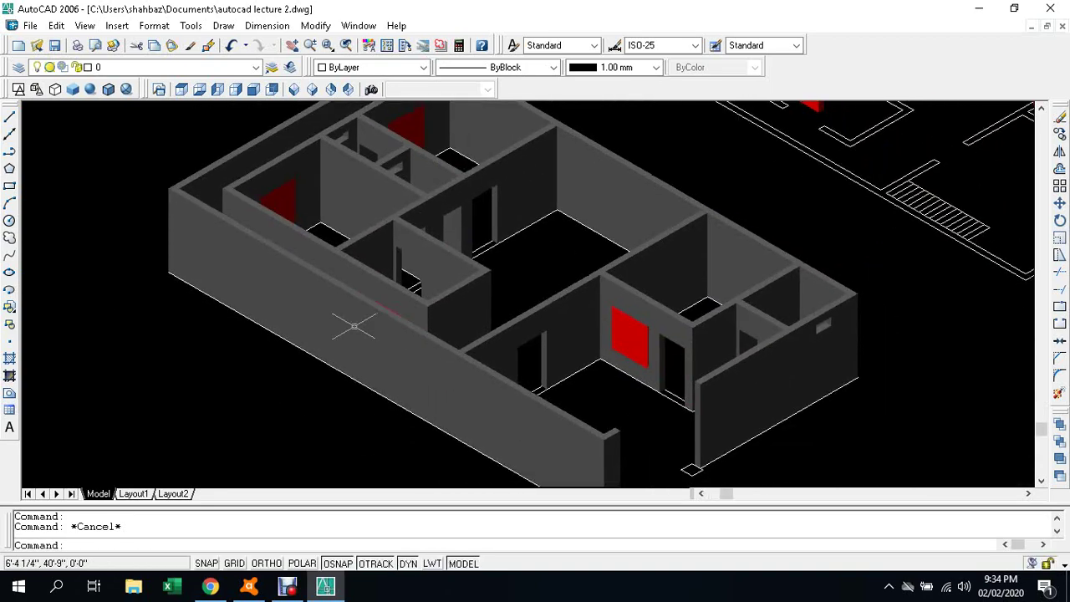
pyautogui.write('pl')
# Step: Start a polyline at the top wall corner with ortho on and fix a short first segment
pyautogui.press('Return')
pyautogui.scroll(-1, 393, 201)
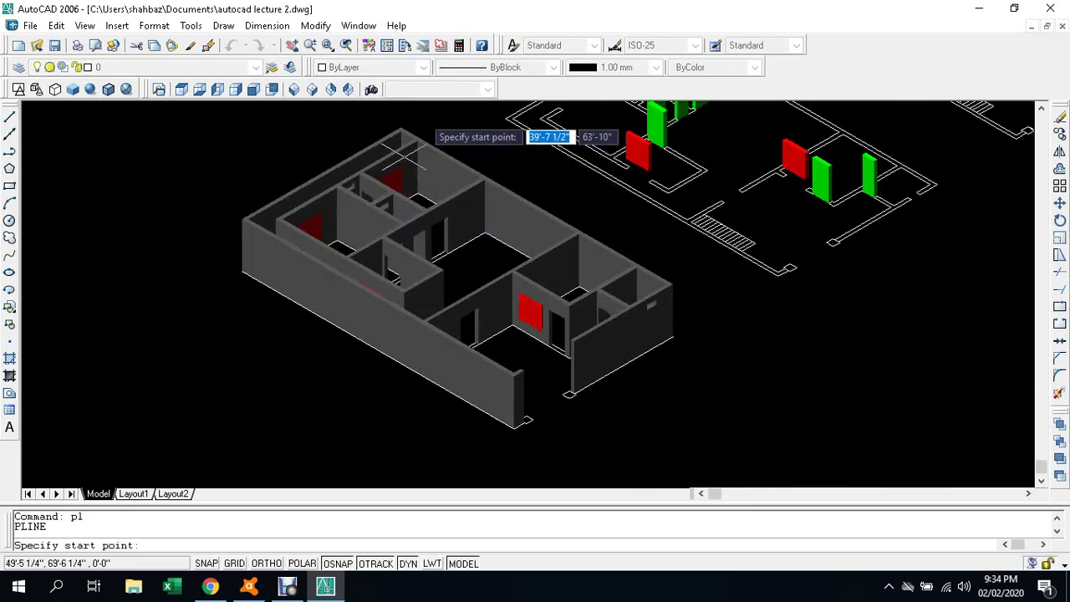
pyautogui.scroll(2, 398, 148)
pyautogui.scroll(1, 393, 138)
pyautogui.scroll(1, 387, 122)
pyautogui.scroll(1, 381, 167)
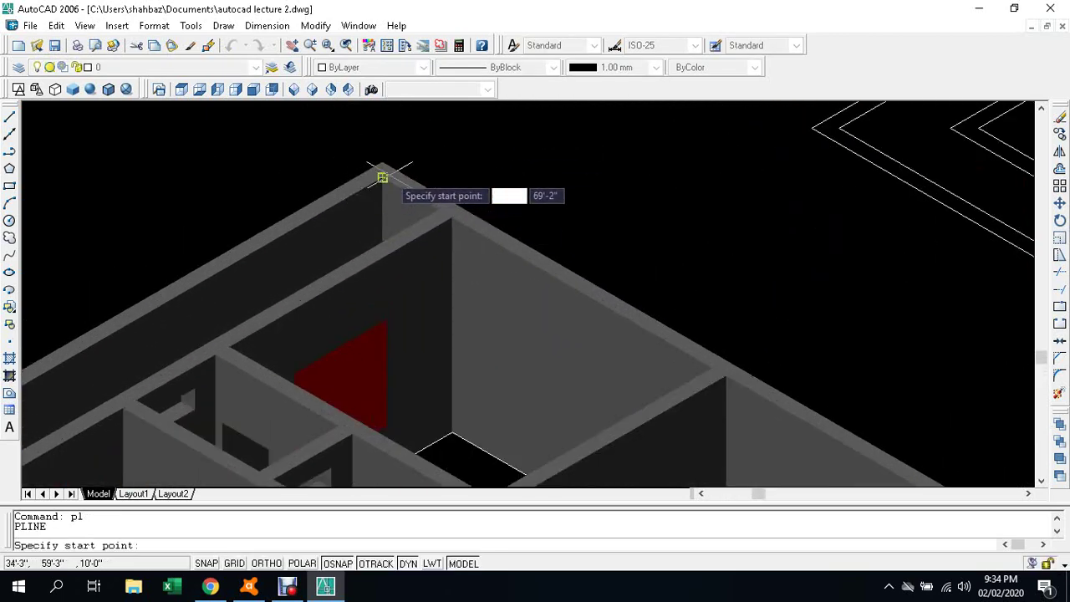
pyautogui.click(382, 177)
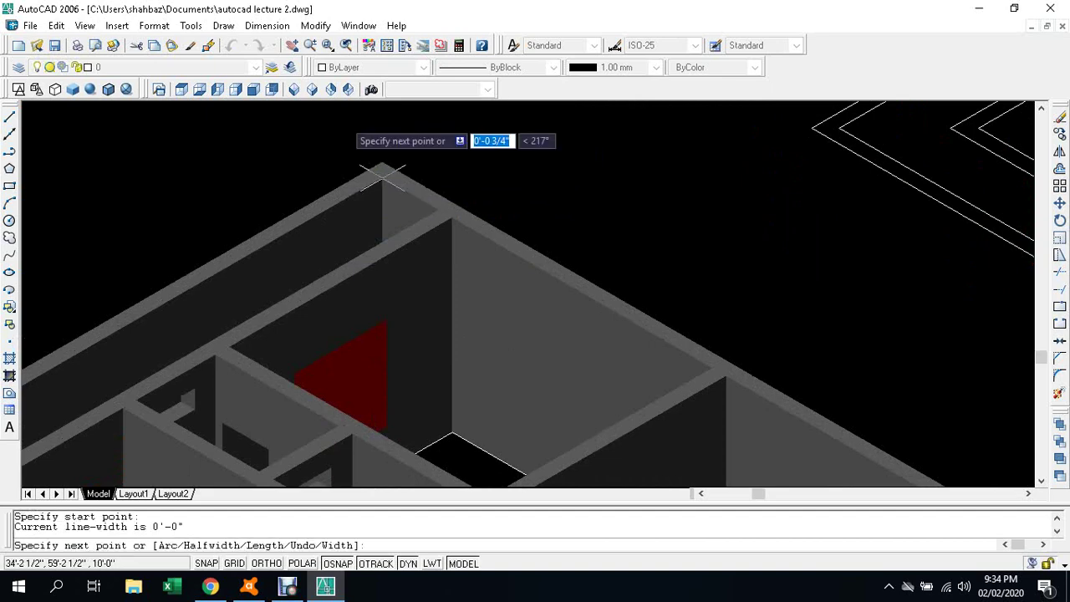
pyautogui.scroll(1, 331, 115)
pyautogui.scroll(2, 326, 117)
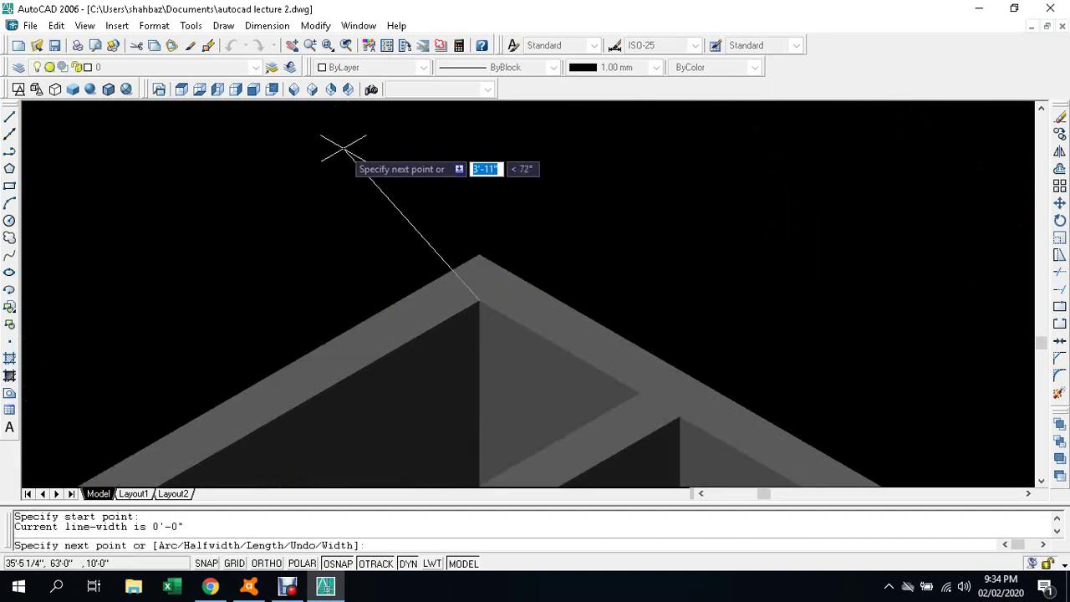
pyautogui.press('F8')
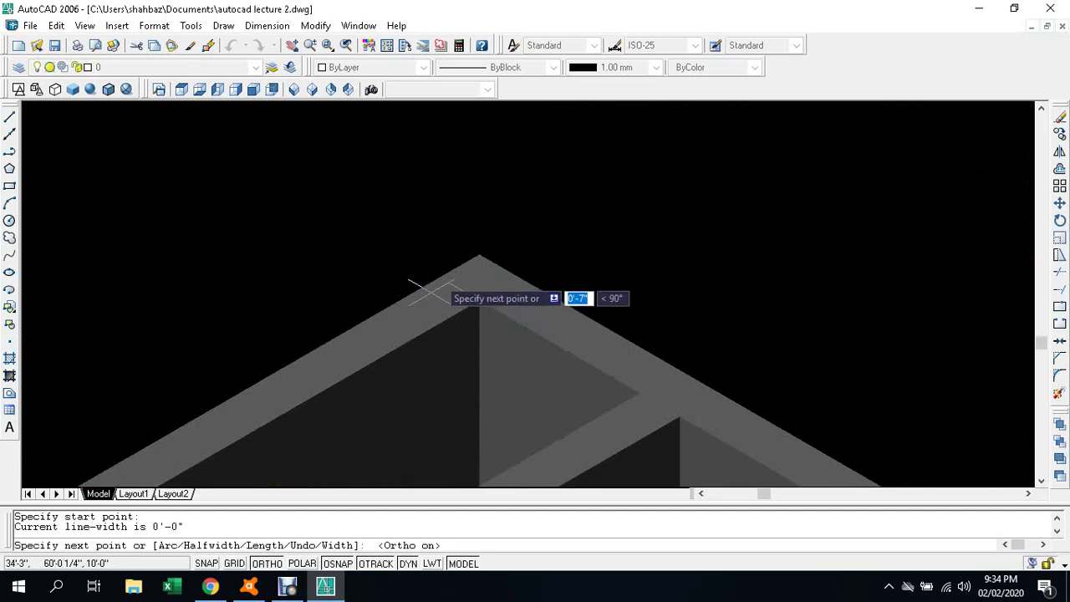
pyautogui.click(440, 278)
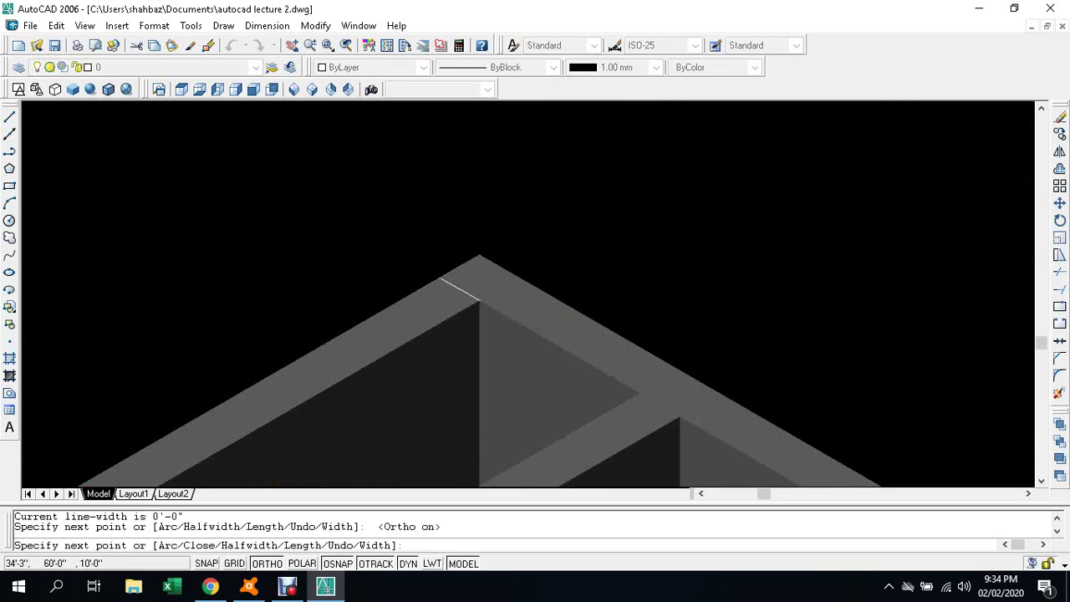
# Step: Extend the polyline along the wall's top edge to the next point
pyautogui.scroll(-2, 441, 278)
pyautogui.scroll(-3, 429, 267)
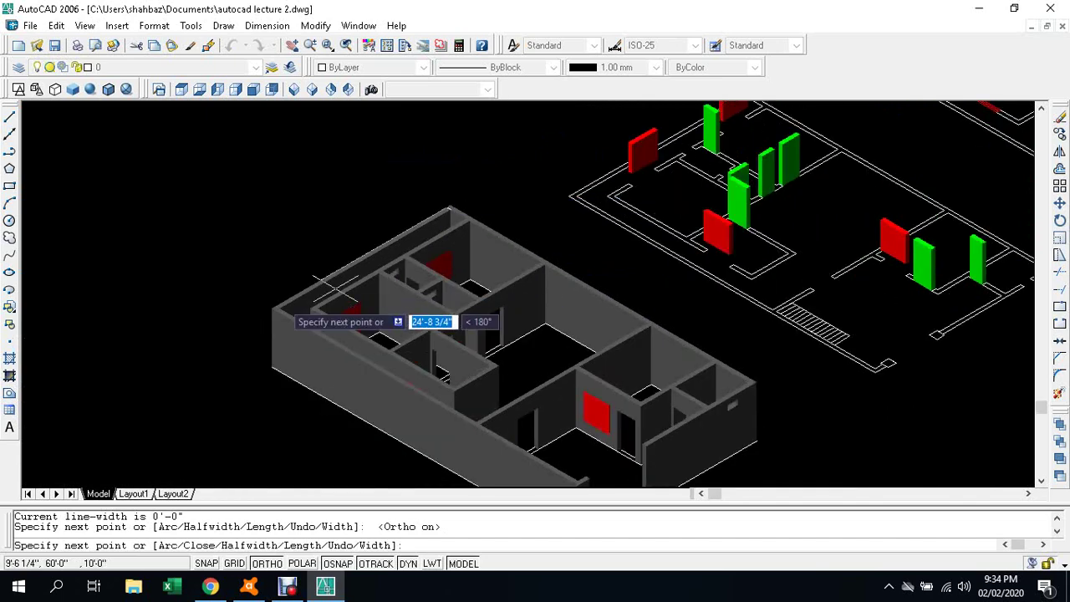
pyautogui.scroll(3, 230, 308)
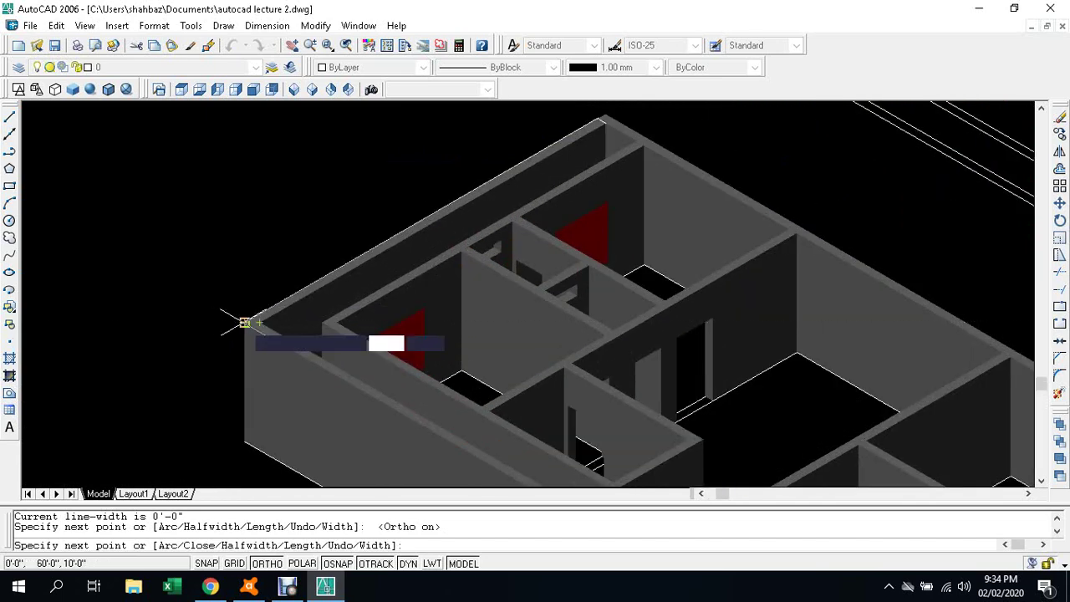
pyautogui.scroll(-3, 241, 320)
pyautogui.scroll(-2, 259, 251)
pyautogui.scroll(2, 283, 216)
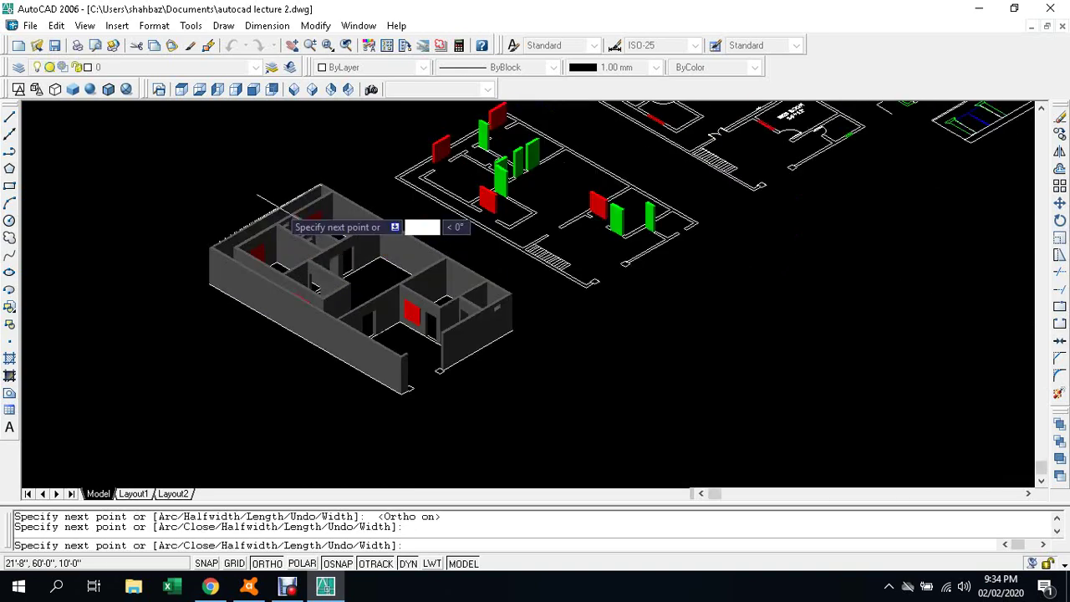
pyautogui.scroll(2, 282, 216)
pyautogui.scroll(2, 272, 282)
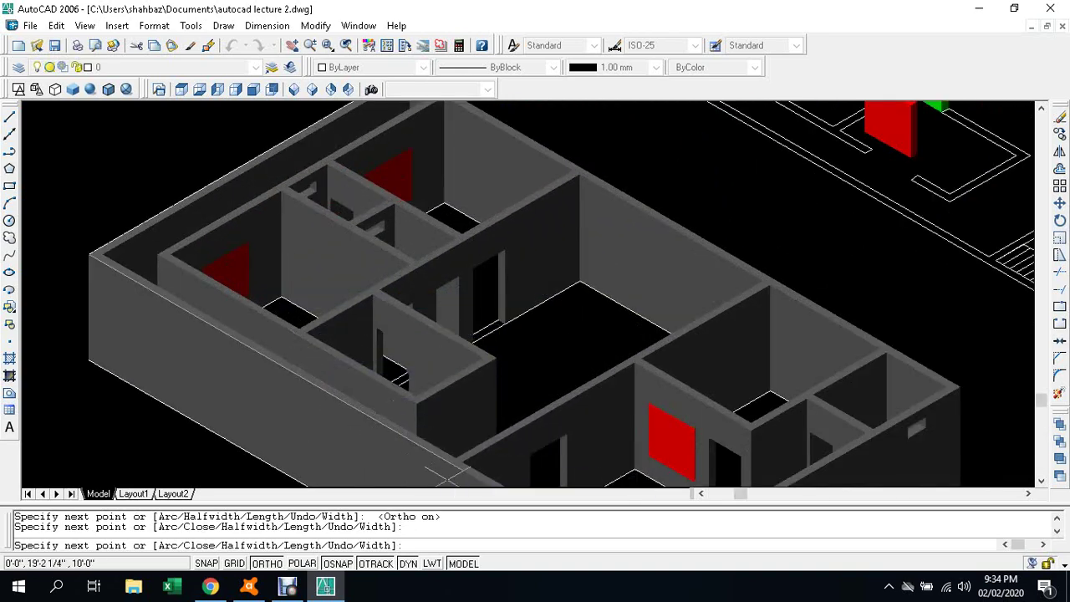
pyautogui.scroll(2, 447, 475)
pyautogui.scroll(2, 439, 451)
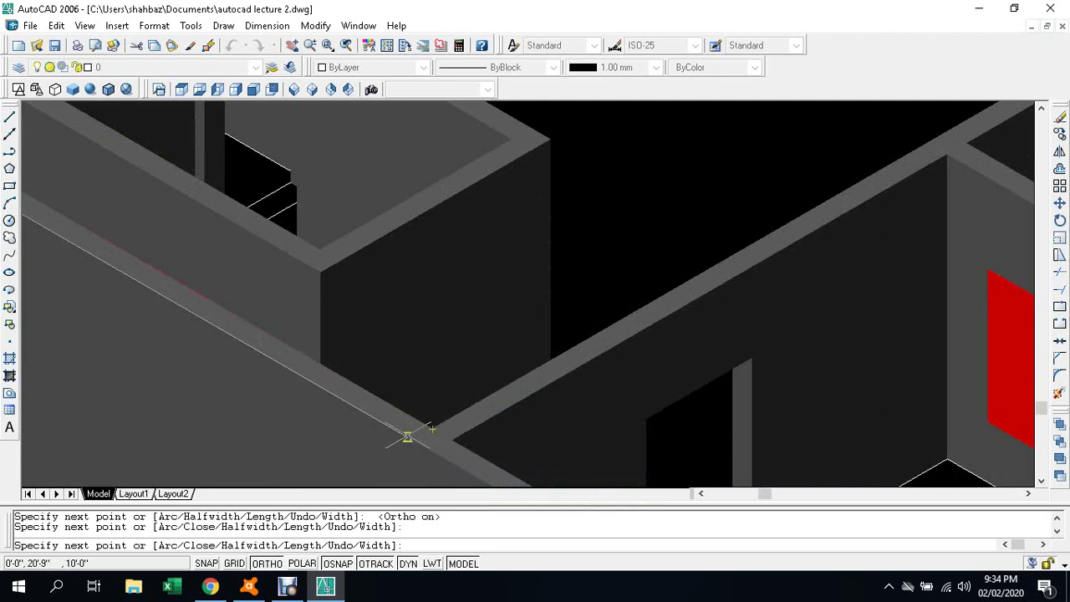
pyautogui.click(412, 437)
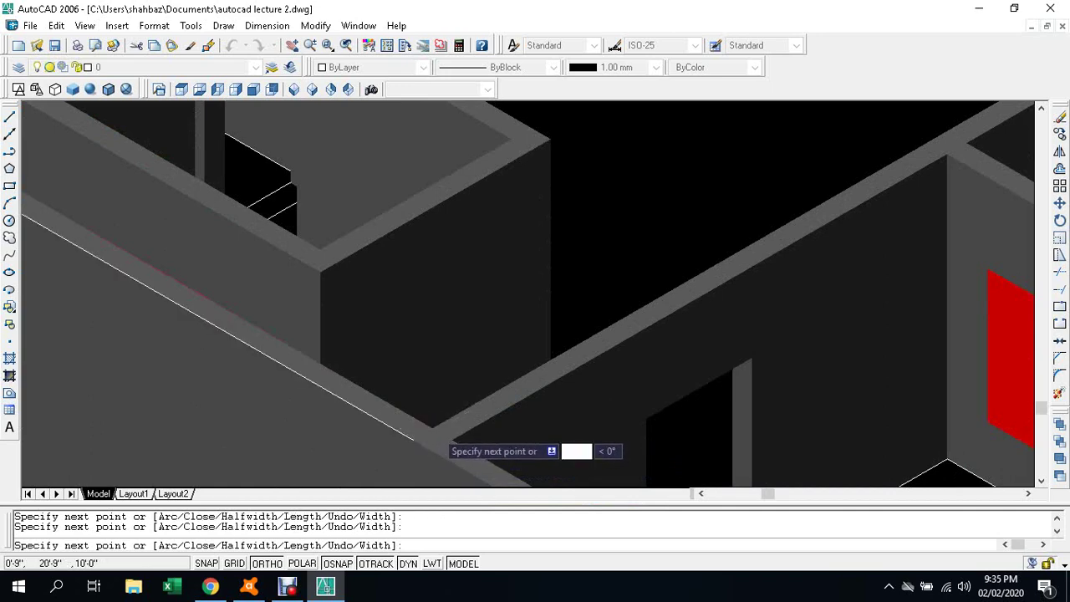
# Step: Add points at the wall corner and far endpoint, then end the polyline
pyautogui.scroll(2, 414, 426)
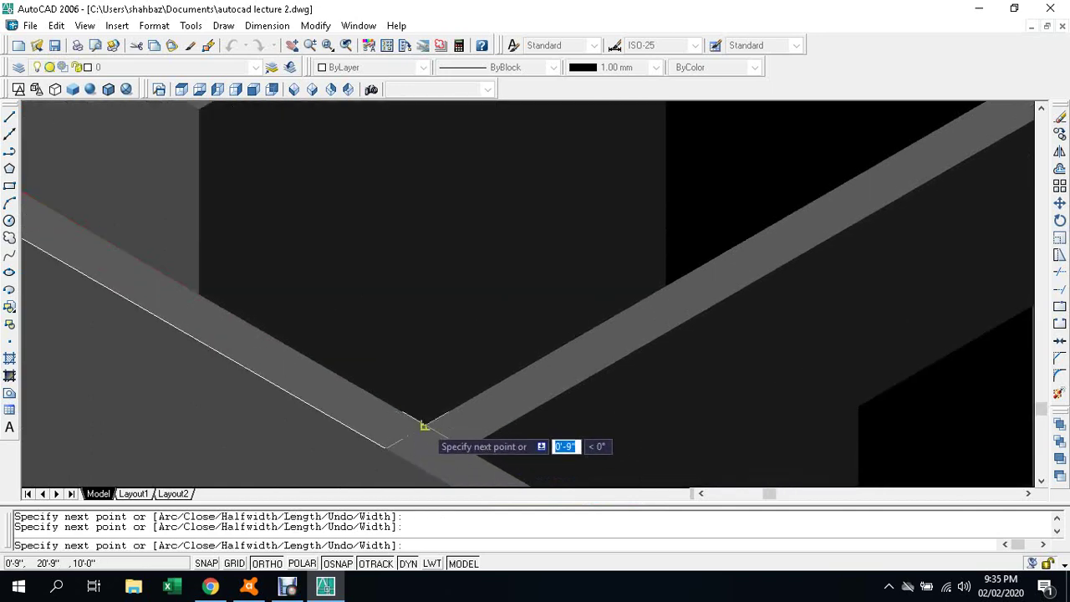
pyautogui.scroll(-1, 431, 431)
pyautogui.scroll(-1, 430, 431)
pyautogui.scroll(-2, 360, 372)
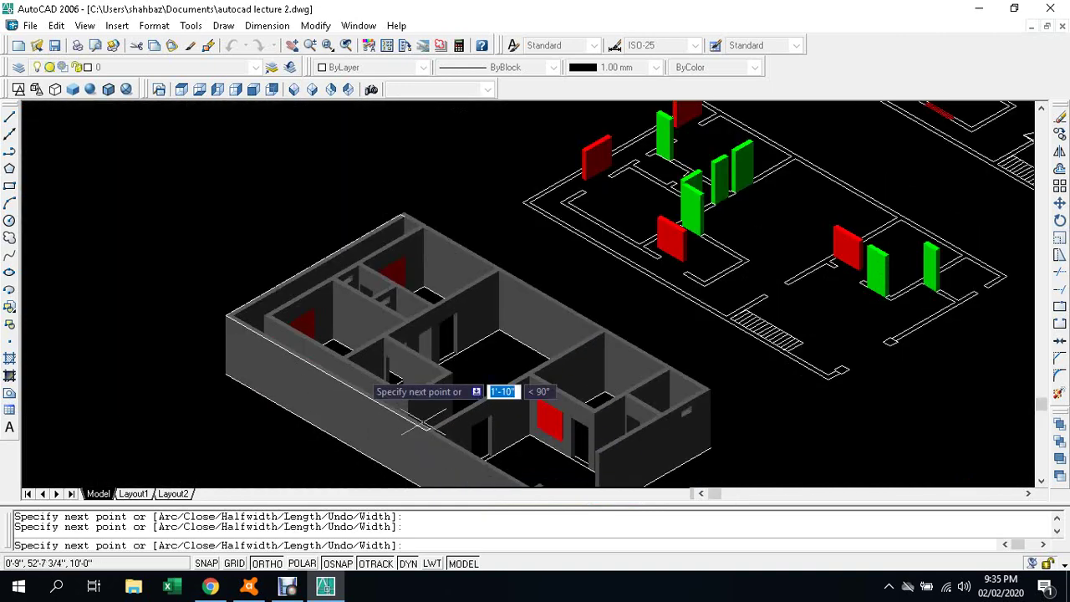
pyautogui.scroll(1, 259, 296)
pyautogui.scroll(2, 218, 331)
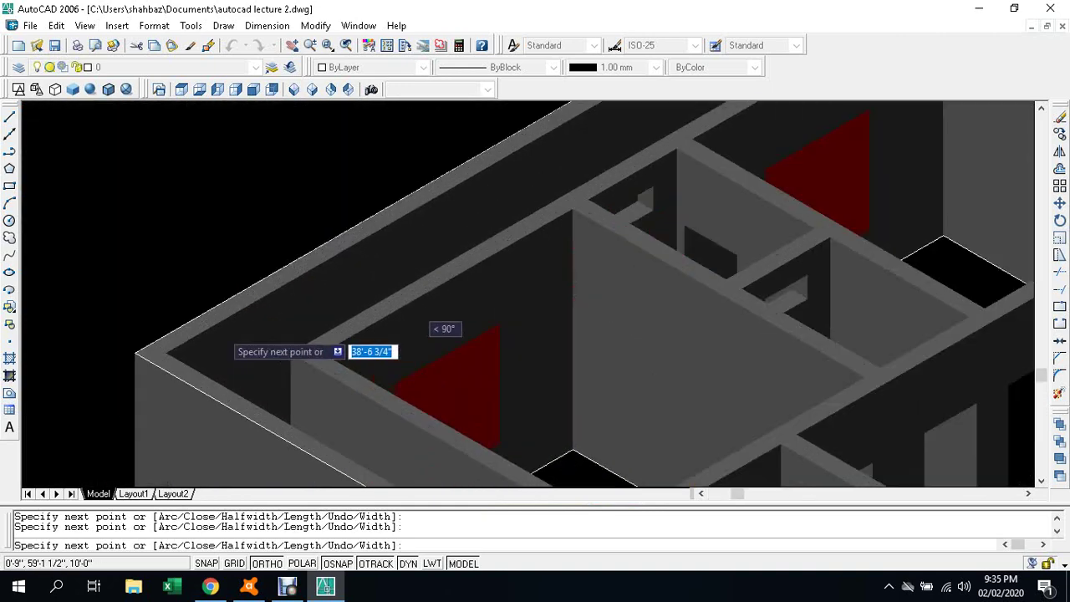
pyautogui.click(153, 351)
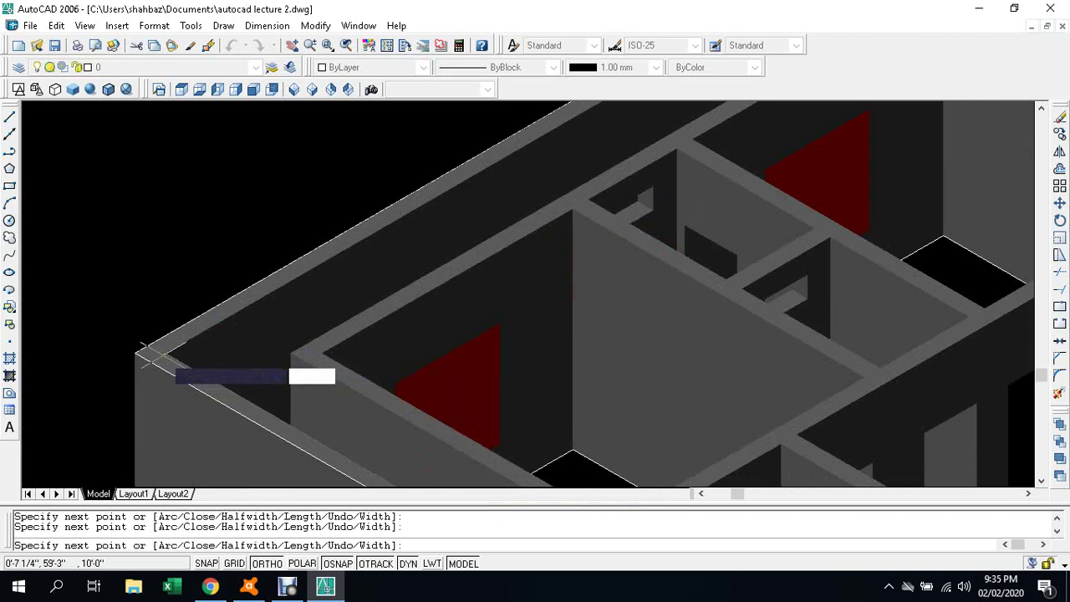
pyautogui.scroll(-2, 155, 351)
pyautogui.scroll(2, 418, 246)
pyautogui.scroll(2, 427, 219)
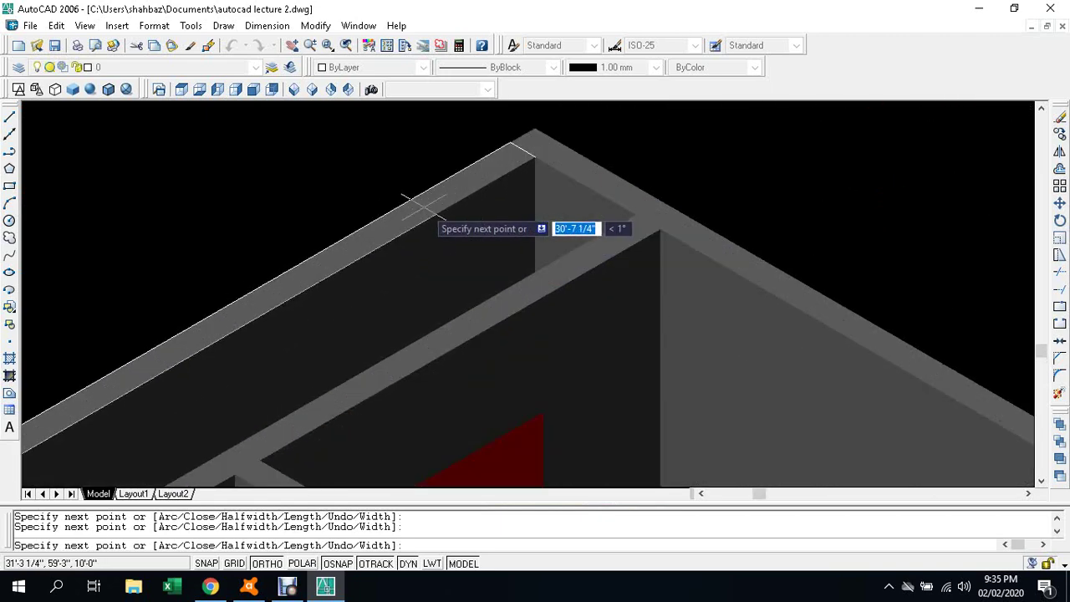
pyautogui.click(533, 156)
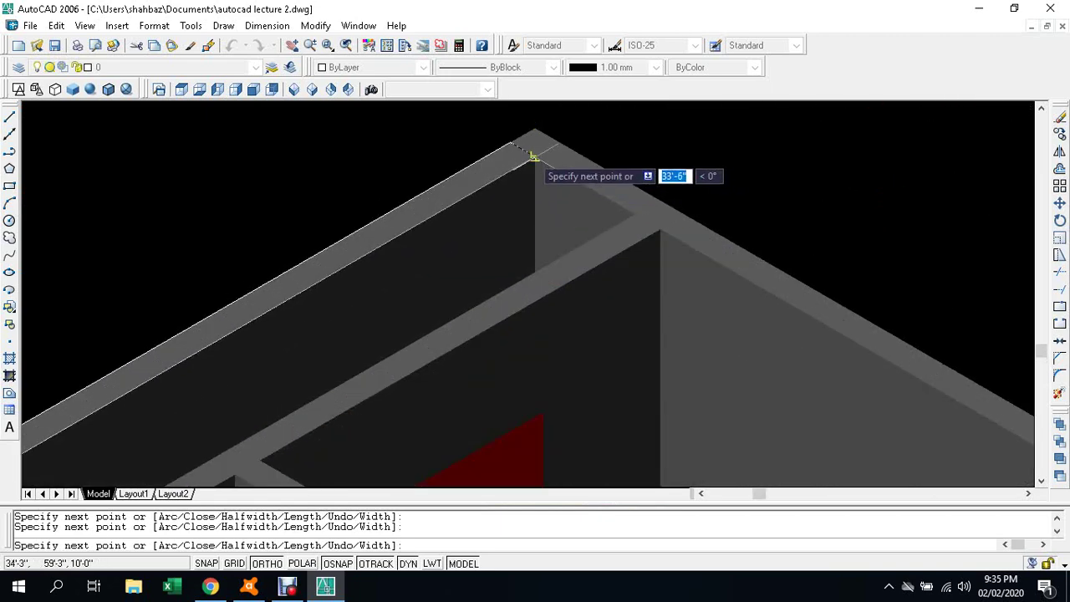
pyautogui.press('Escape')
pyautogui.scroll(-2, 527, 155)
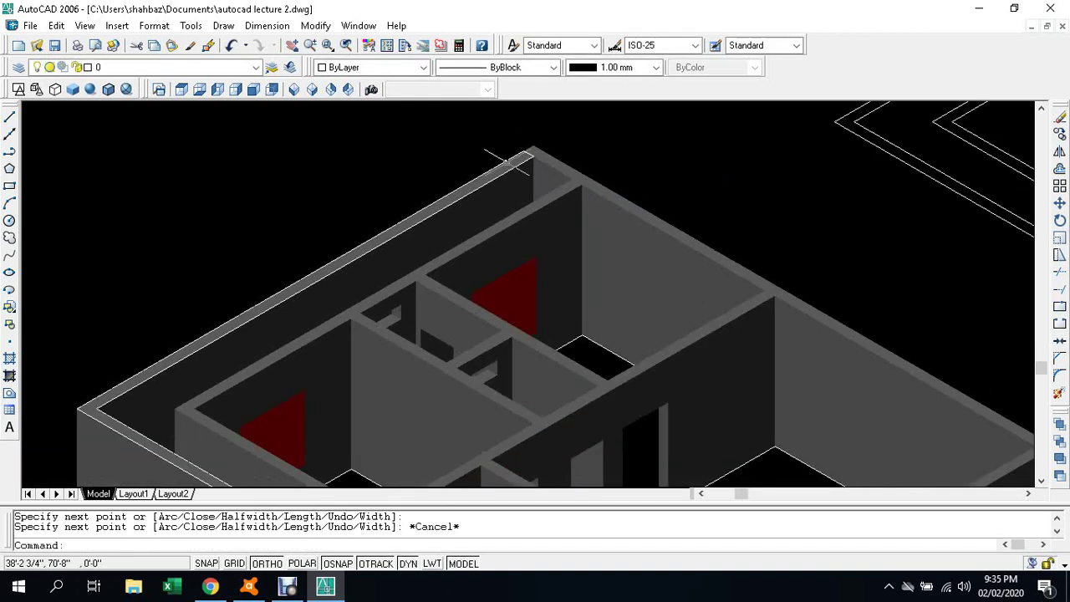
pyautogui.press('Escape')
pyautogui.press('Escape')
# Step: Extrude the traced wall-top polyline to a height of -3' with zero taper
pyautogui.write('ext')
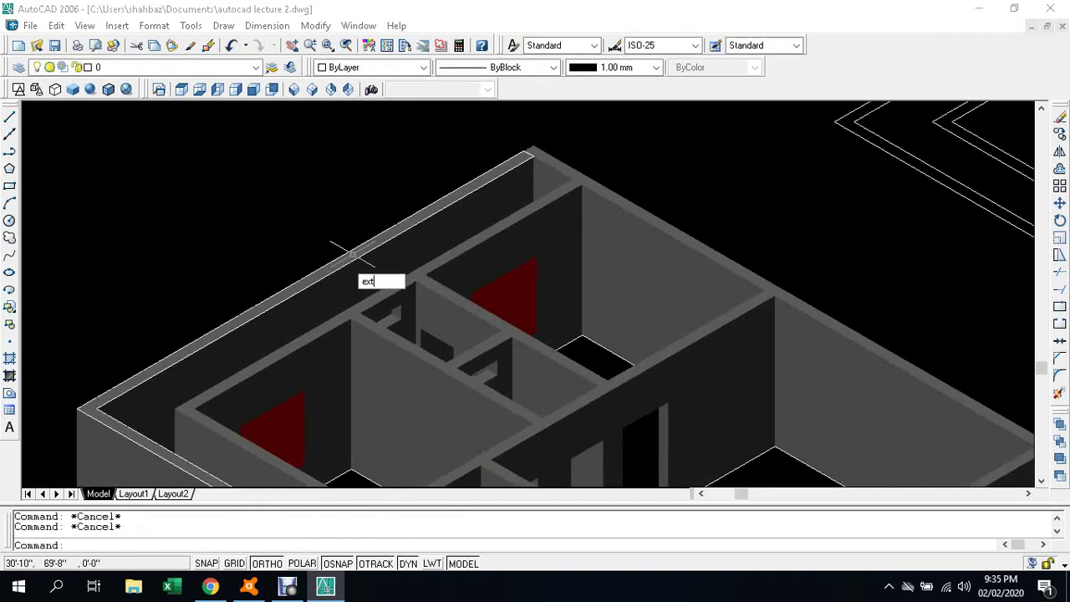
pyautogui.press('Return')
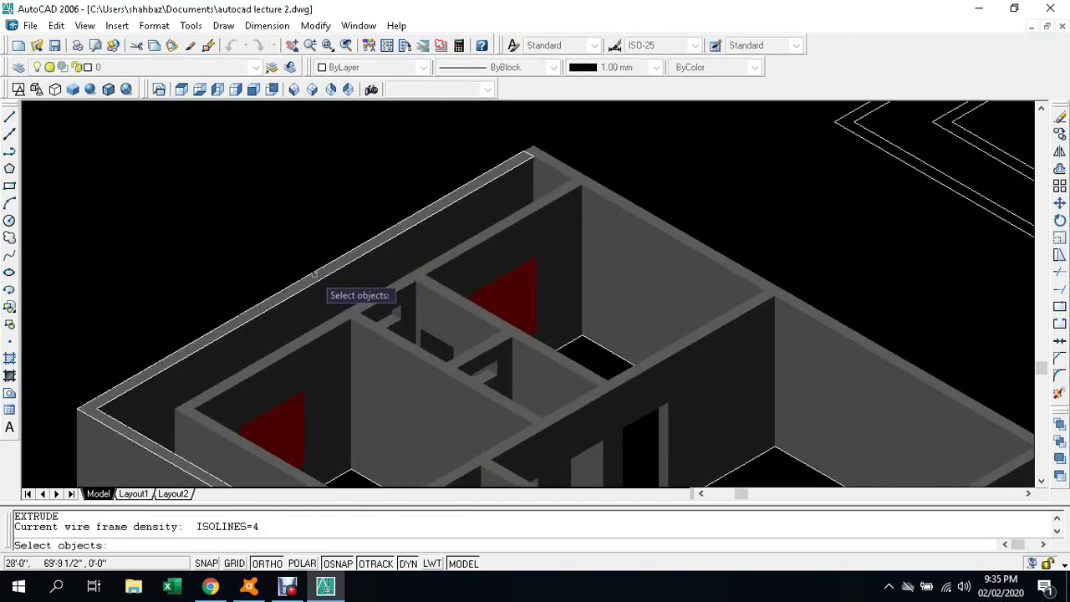
pyautogui.click(308, 273)
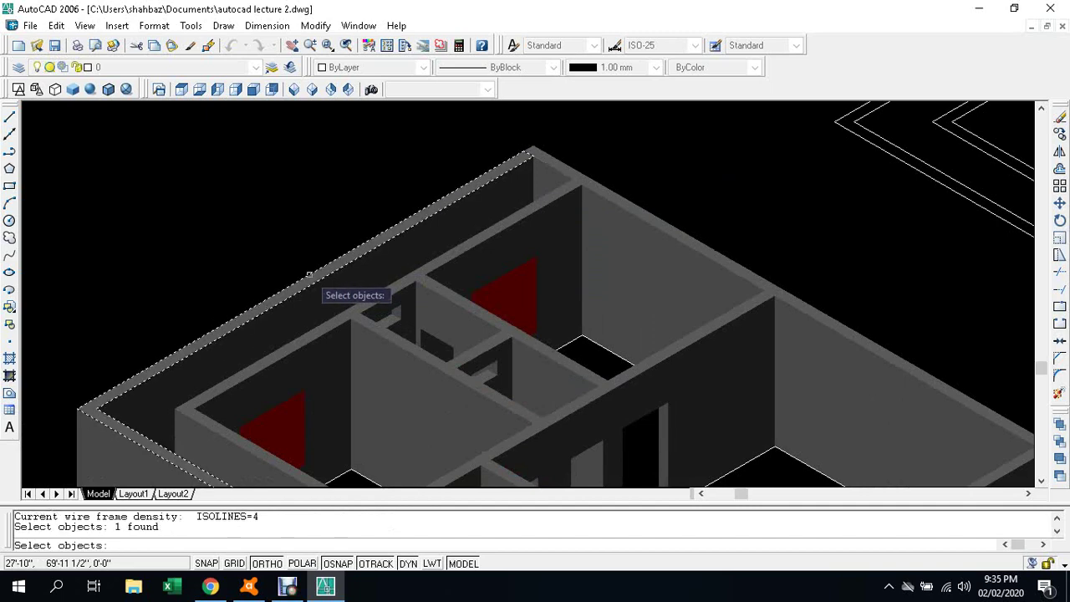
pyautogui.press('Return')
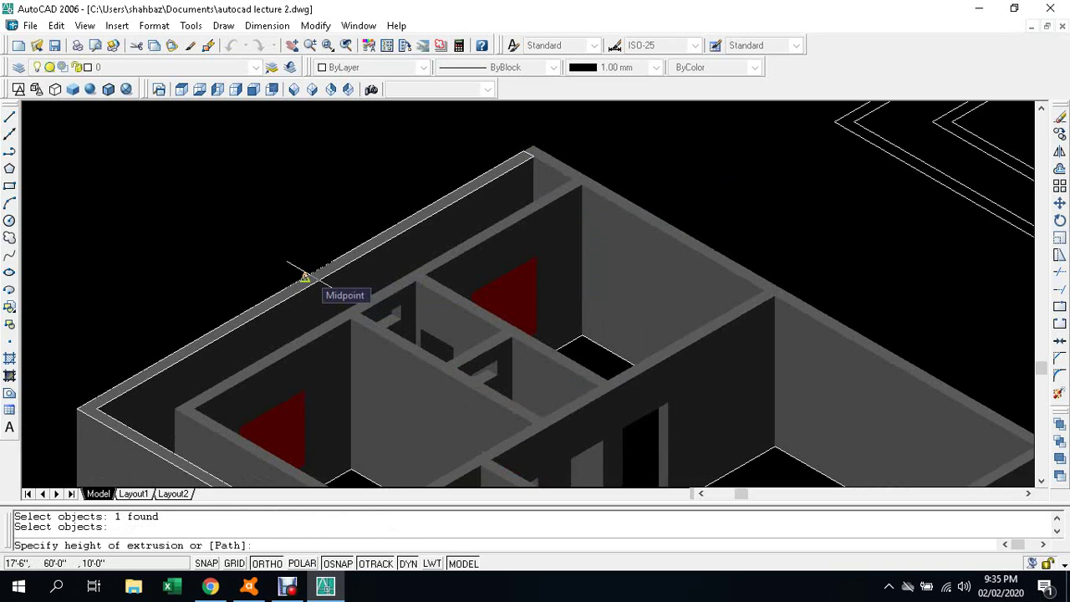
pyautogui.write("-3'")
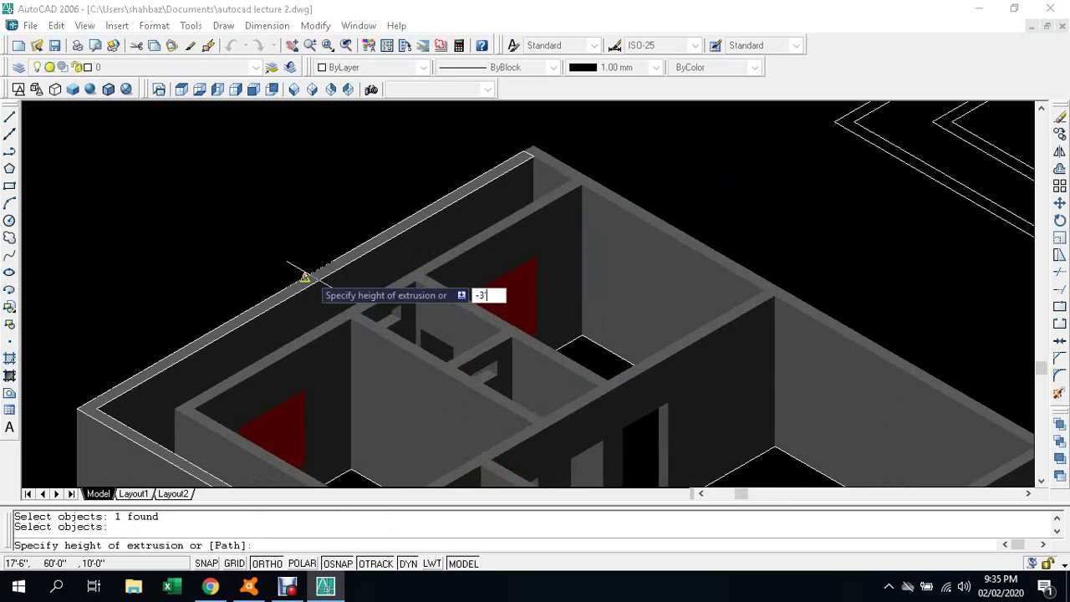
pyautogui.press('Return')
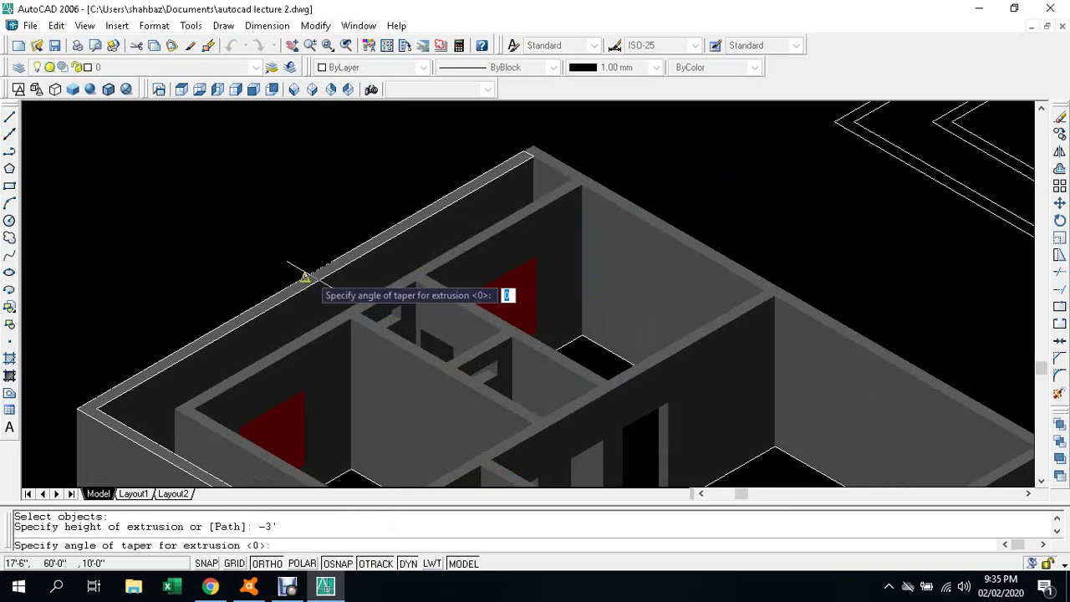
pyautogui.press('Return')
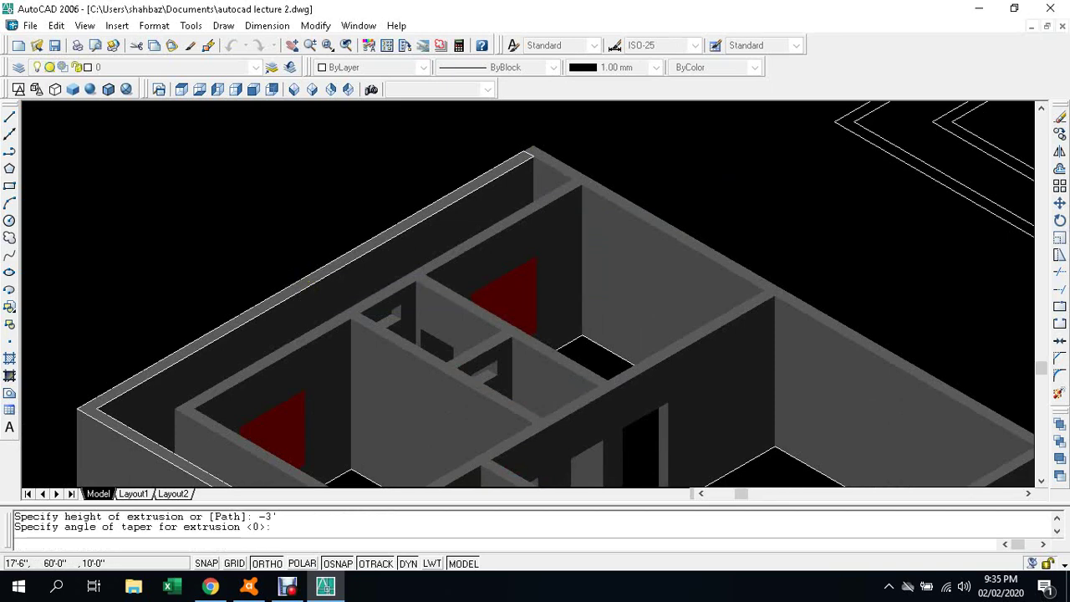
pyautogui.scroll(-5, 325, 366)
pyautogui.press('Escape')
pyautogui.scroll(3, 325, 366)
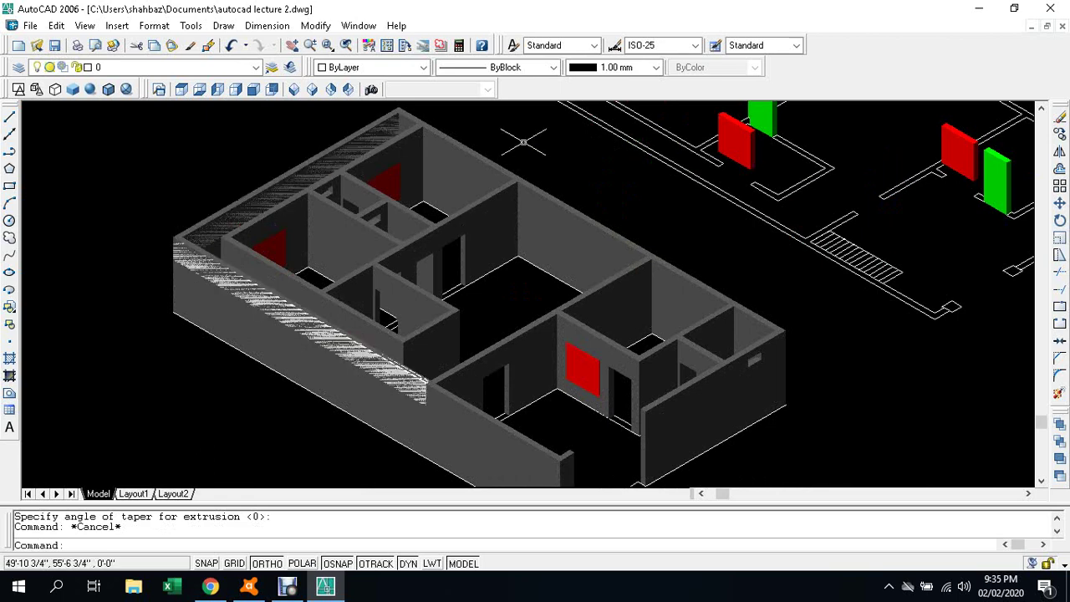
# Step: Subtract the extruded L-shaped strip from the house walls solid
pyautogui.press('Escape')
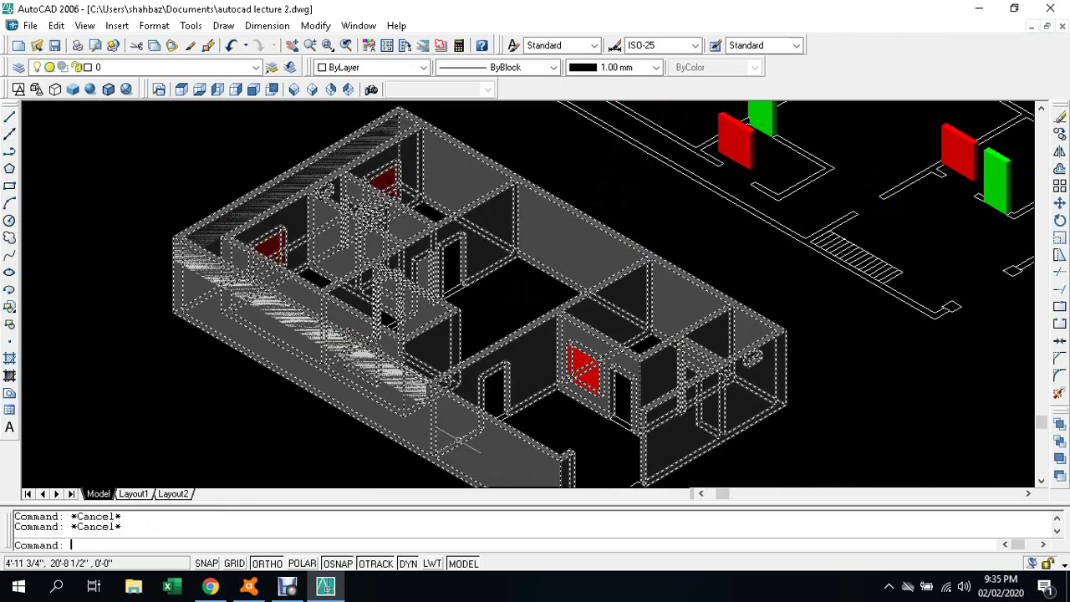
pyautogui.write('su')
pyautogui.press('Return')
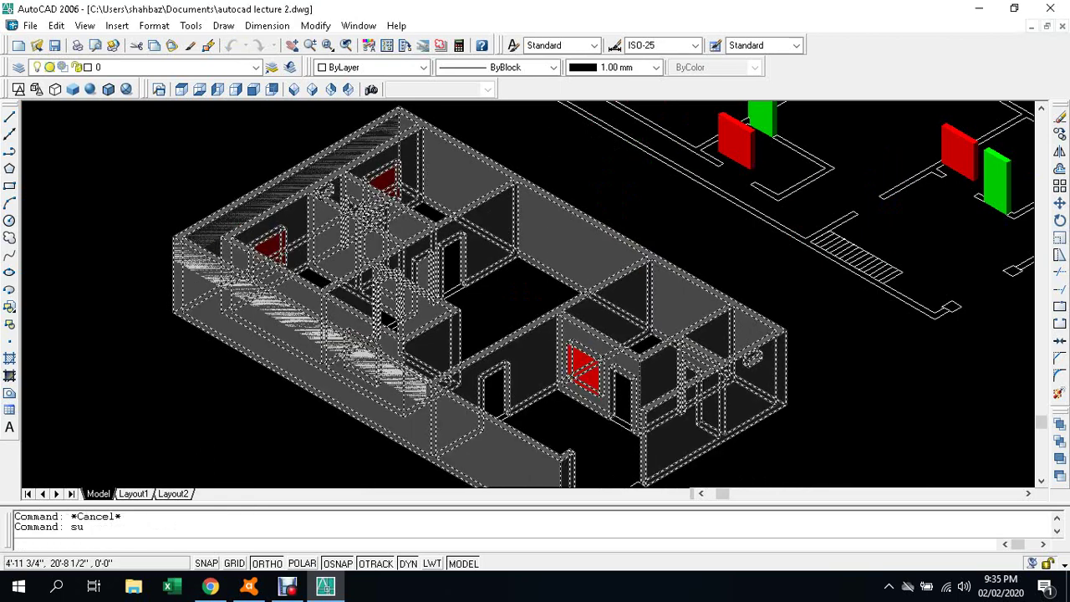
pyautogui.click(487, 415)
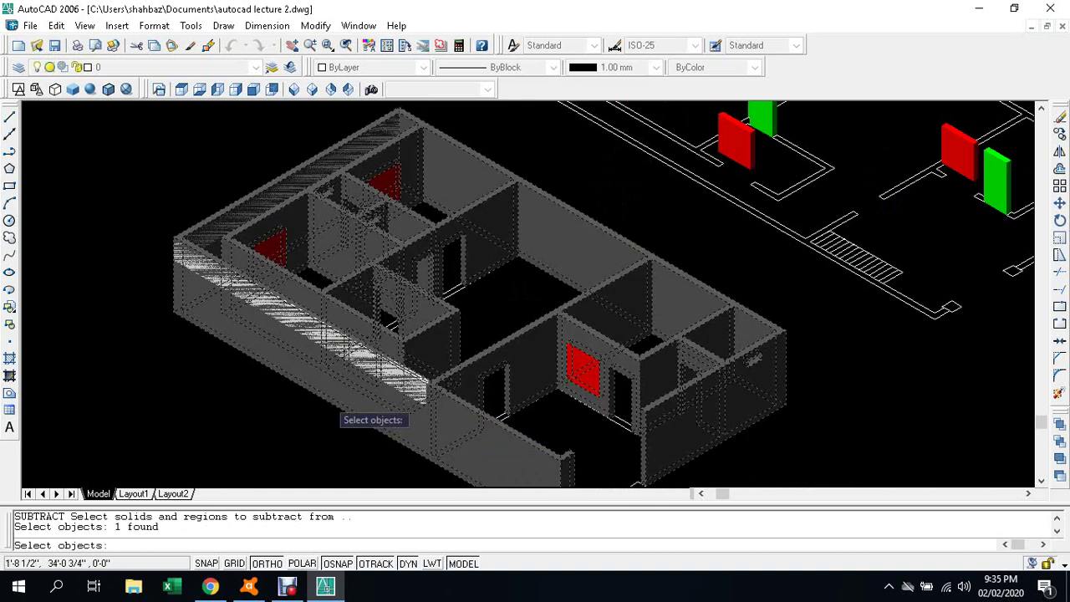
pyautogui.press('Return')
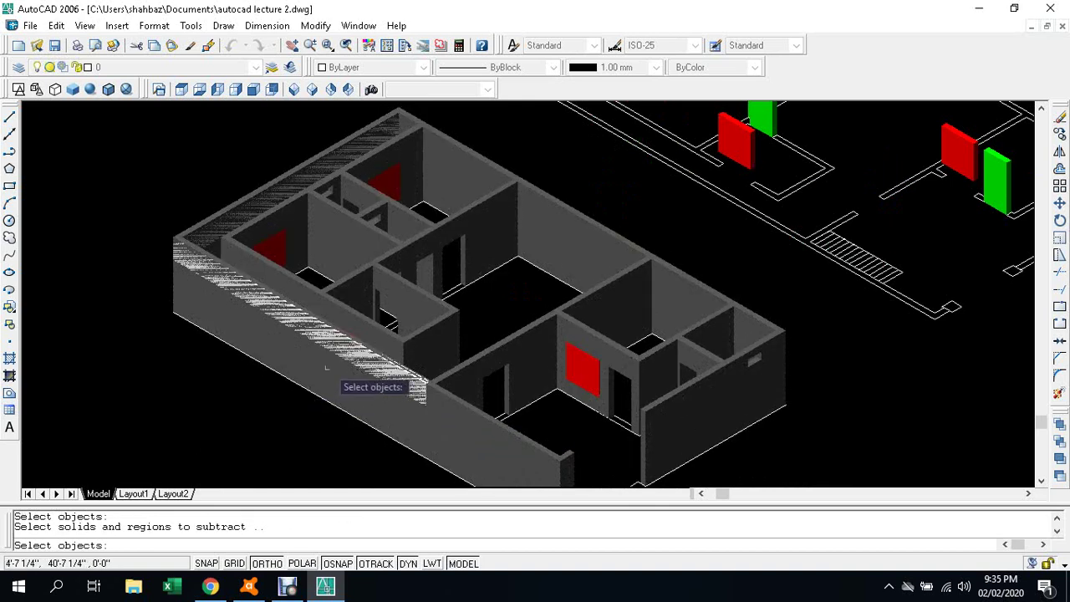
pyautogui.click(327, 322)
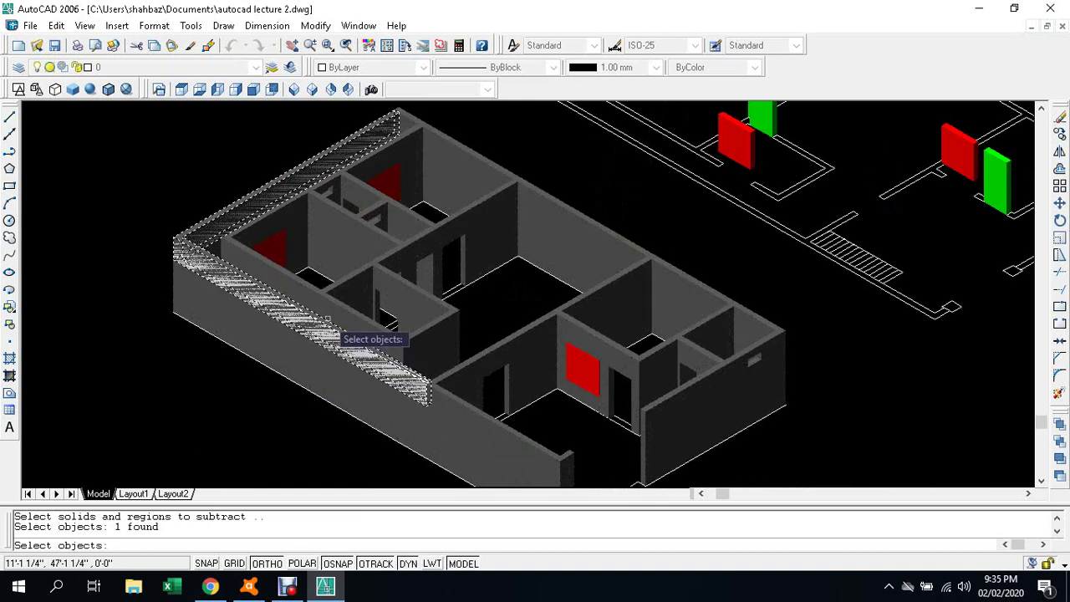
pyautogui.press('Return')
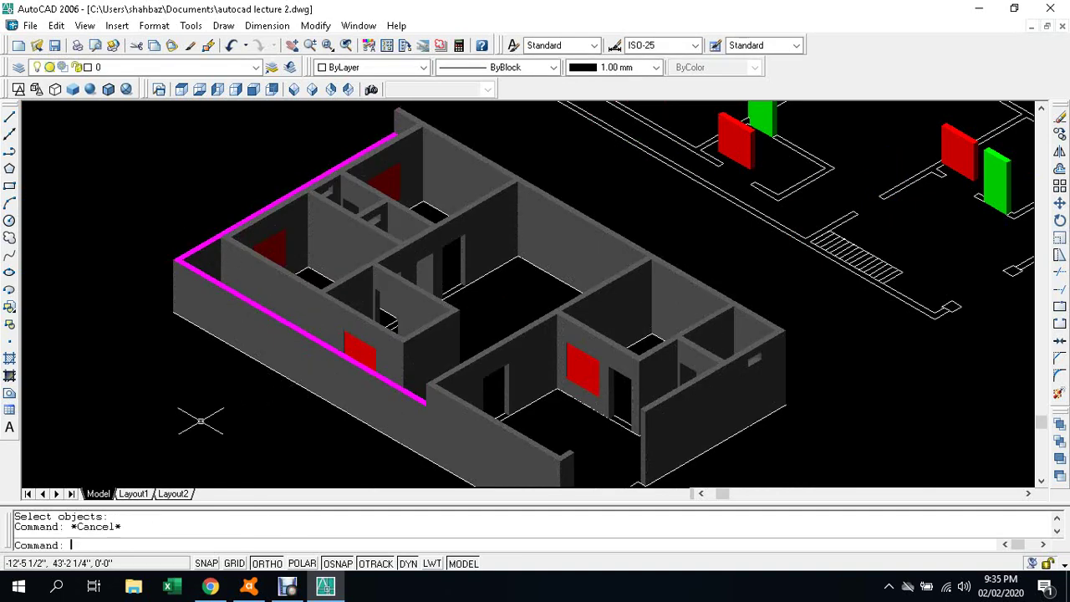
# Step: Adjust the zoom and select the 3D house model
pyautogui.scroll(-2, 265, 427)
pyautogui.scroll(3, 338, 456)
pyautogui.scroll(-1, 341, 451)
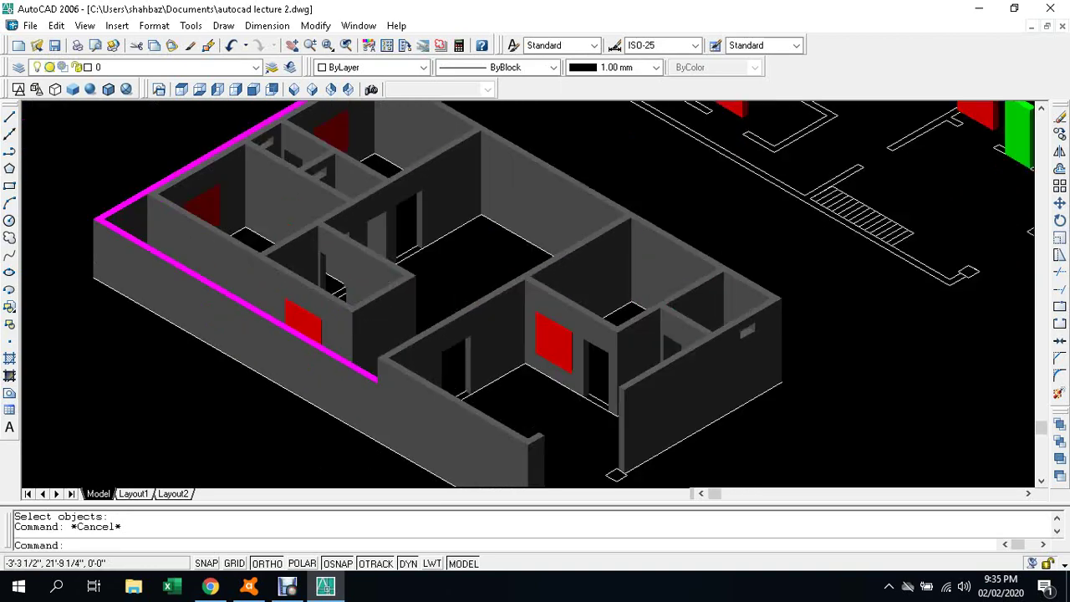
pyautogui.scroll(-3, 343, 452)
pyautogui.scroll(4, 273, 426)
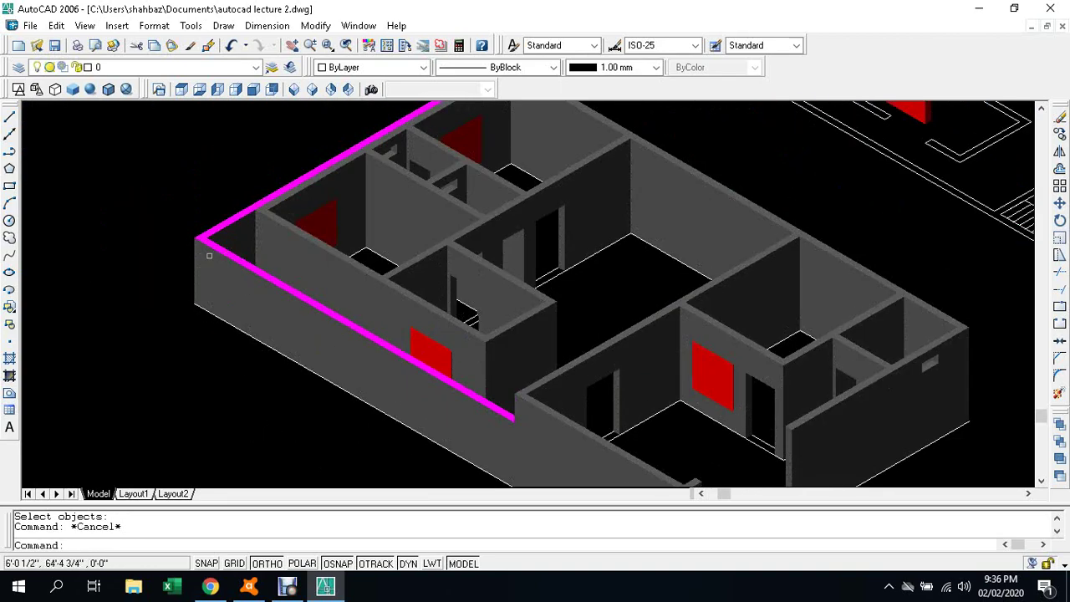
pyautogui.click(201, 242)
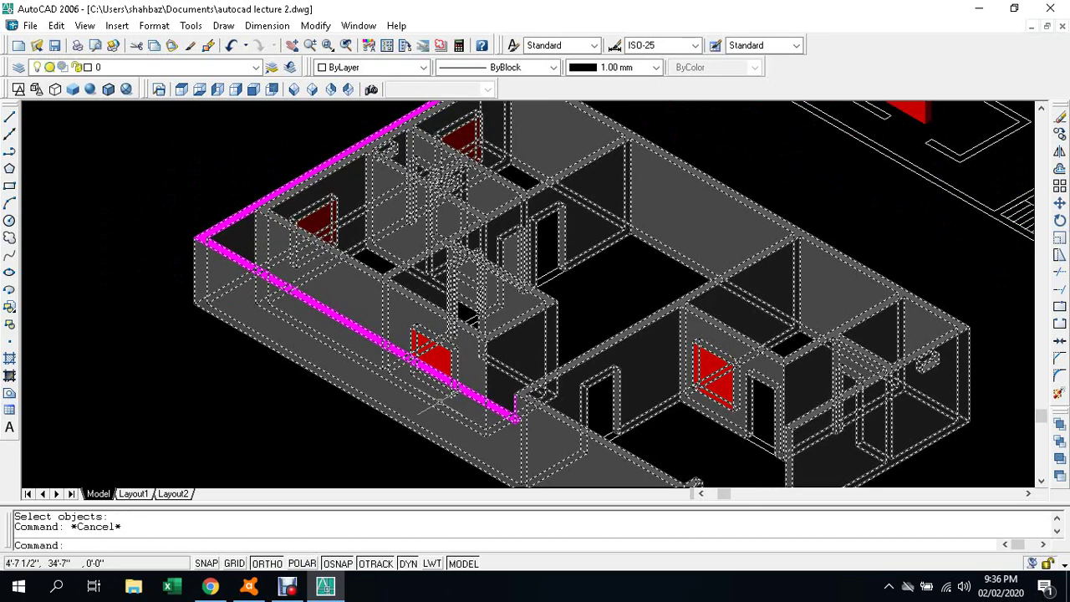
# Step: Pan and zoom across the model and floor plans to a close-up of the staircase
pyautogui.scroll(-3, 191, 240)
pyautogui.scroll(-3, 201, 118)
pyautogui.moveTo(200, 119); pyautogui.dragTo(268, 263, button='middle')
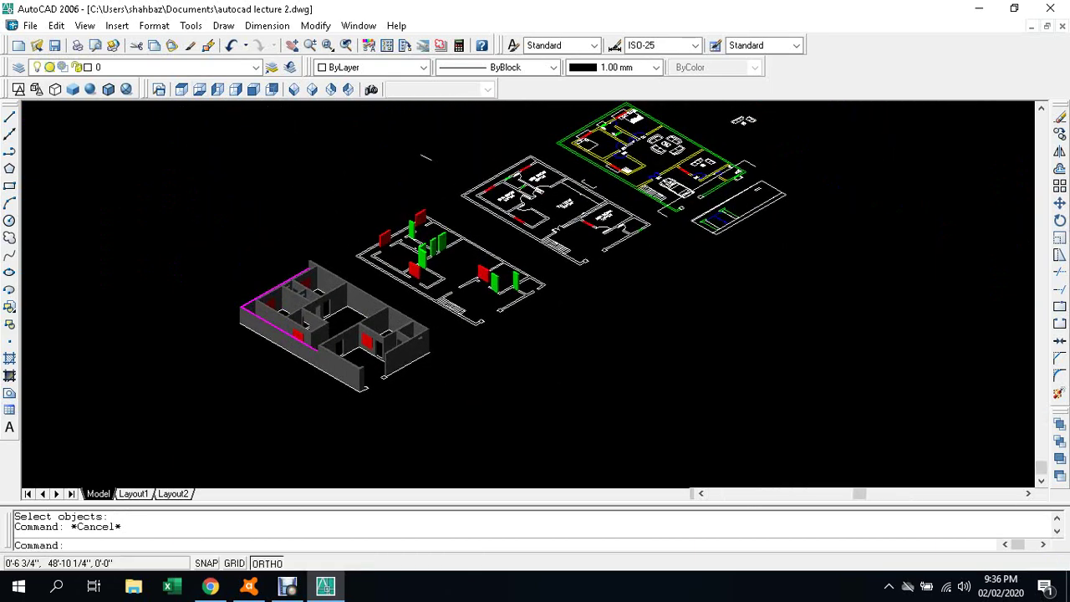
pyautogui.scroll(4, 288, 279)
pyautogui.scroll(-3, 342, 268)
pyautogui.scroll(-1, 301, 243)
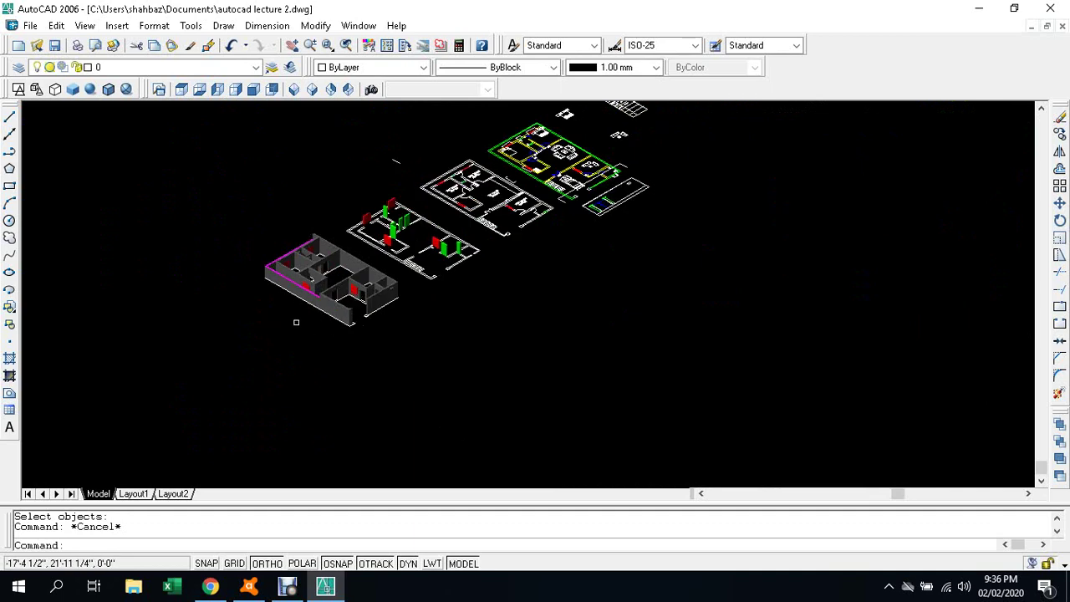
pyautogui.scroll(2, 250, 241)
pyautogui.scroll(3, 268, 244)
pyautogui.scroll(2, 268, 244)
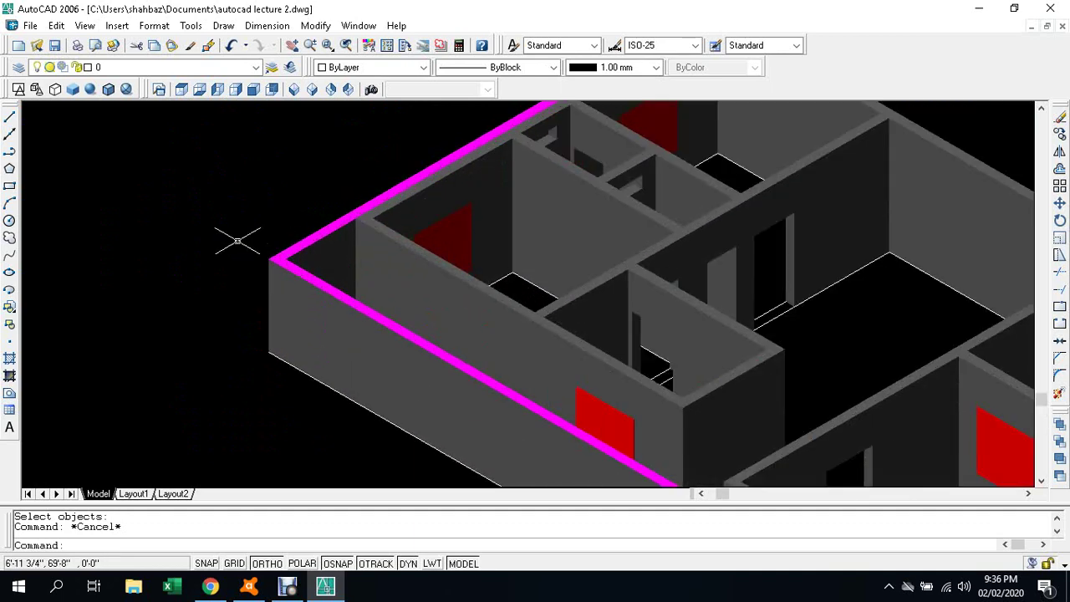
pyautogui.scroll(-2, 232, 239)
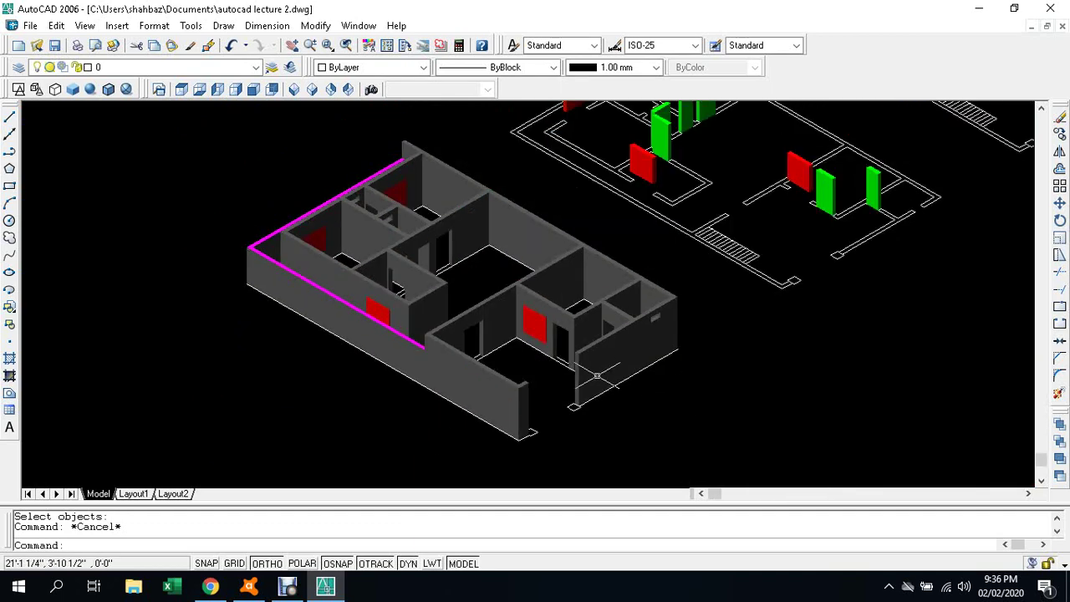
pyautogui.moveTo(644, 384); pyautogui.dragTo(499, 446, button='middle')
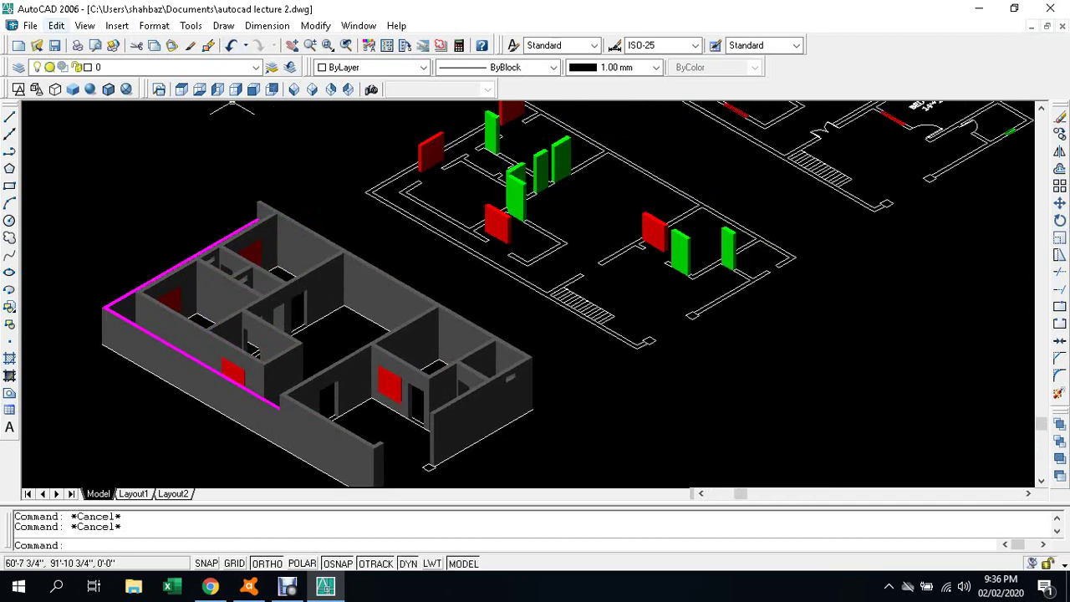
pyautogui.scroll(4, 569, 262)
pyautogui.scroll(4, 574, 359)
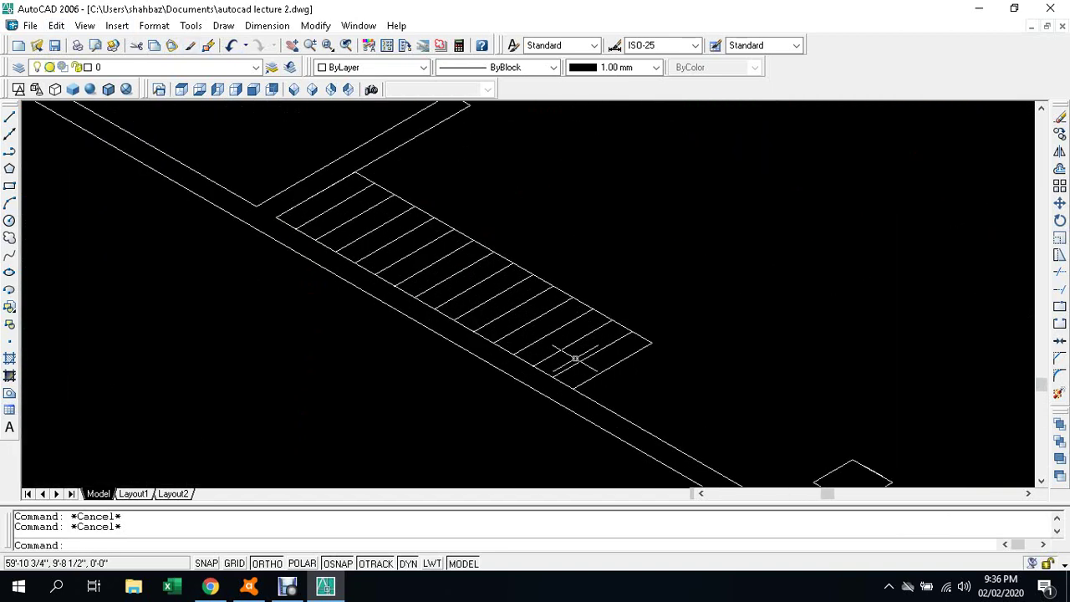
# Step: Create a closed boundary polyline around the staircase's end step with BO
pyautogui.write('bo')
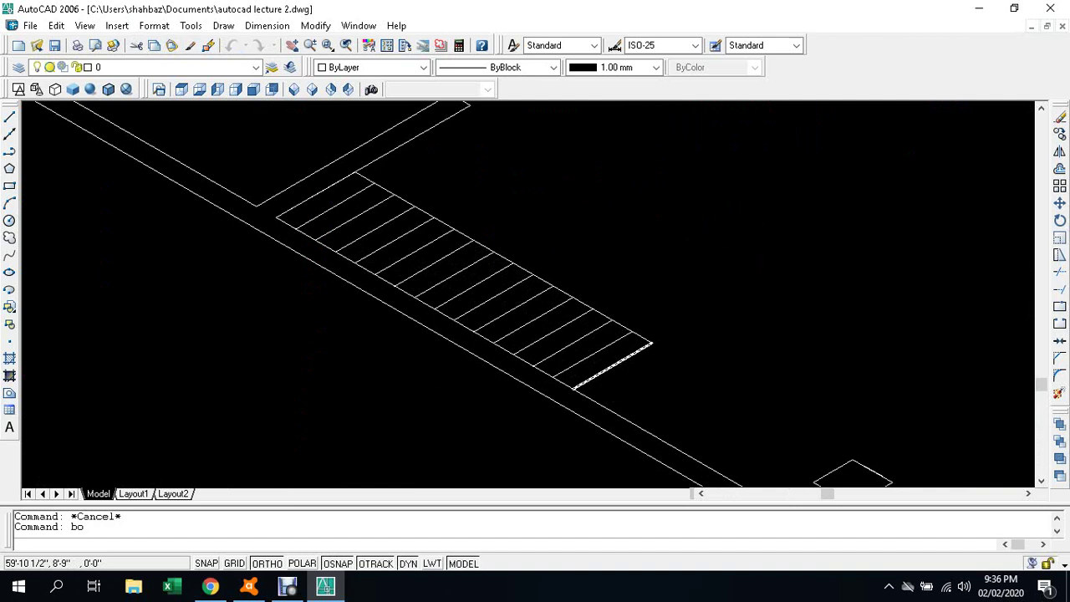
pyautogui.press('Return')
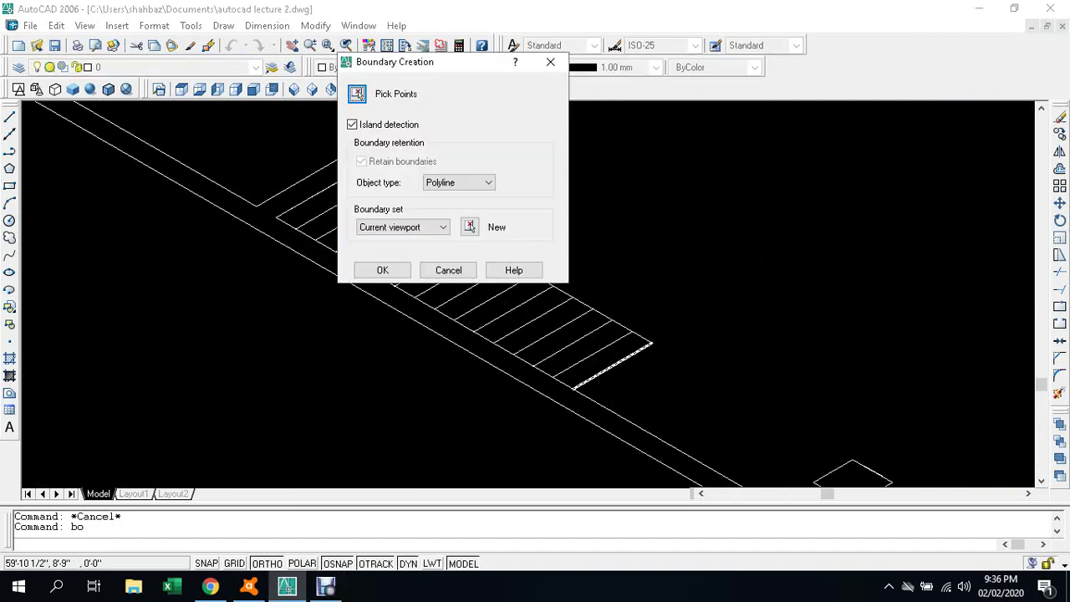
pyautogui.click(357, 94)
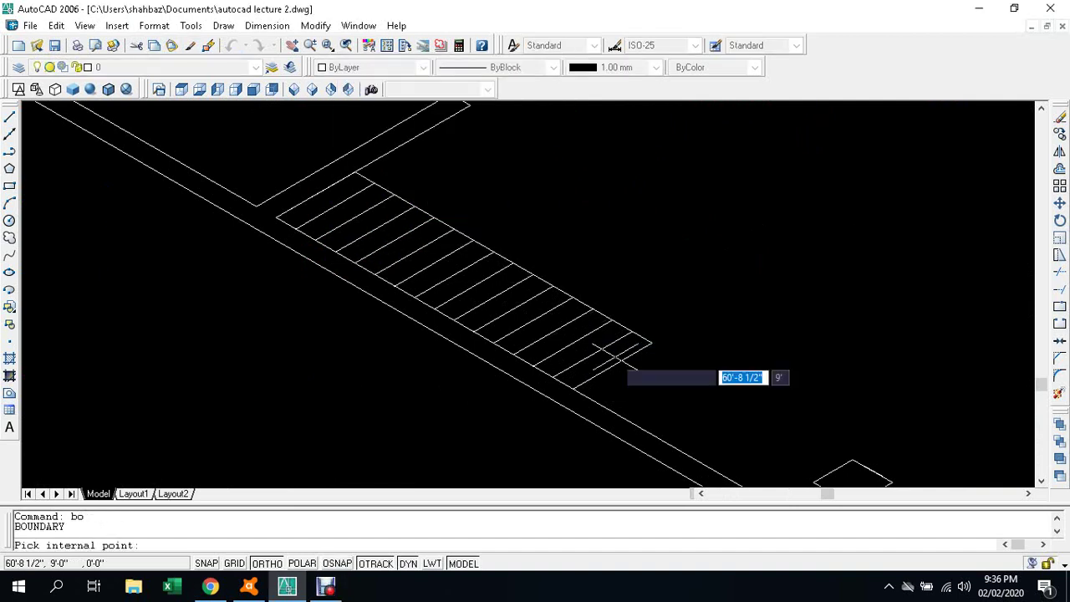
pyautogui.click(596, 353)
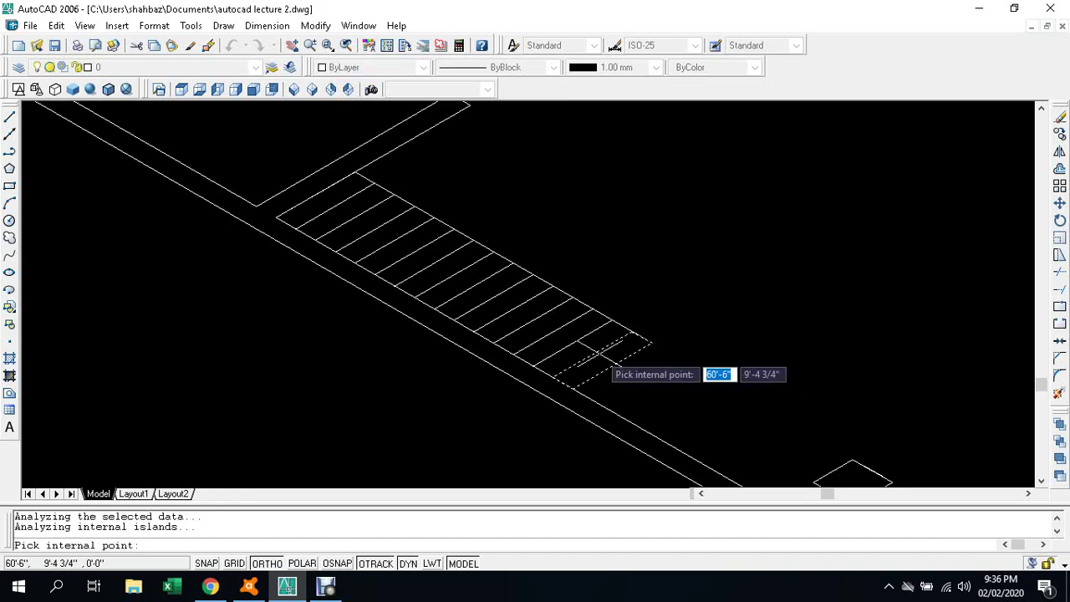
pyautogui.press('Return')
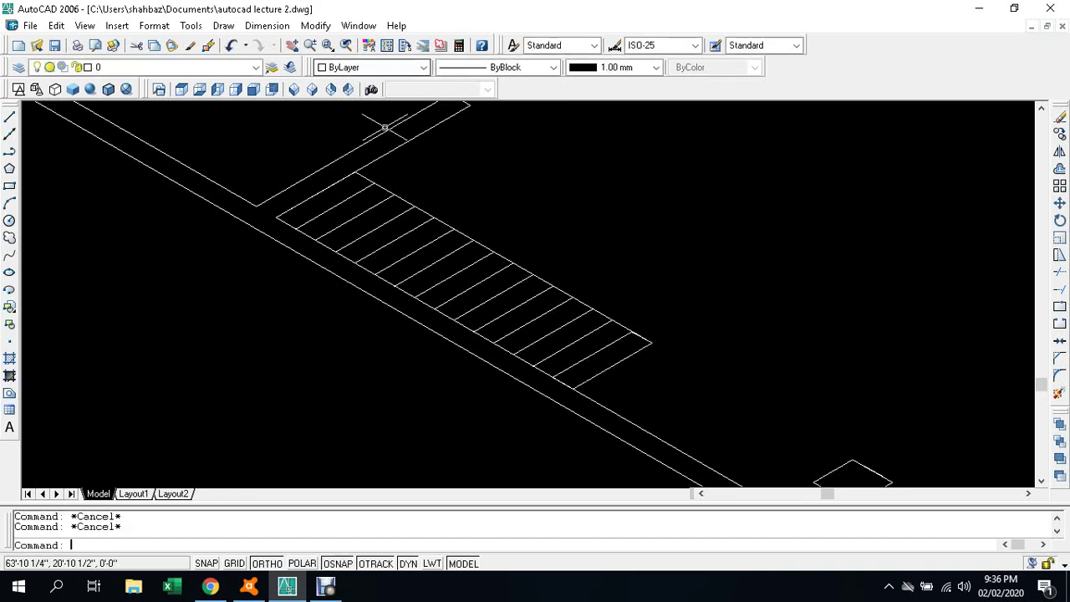
# Step: Switch to the southeast isometric view and zoom in
pyautogui.click(312, 90)
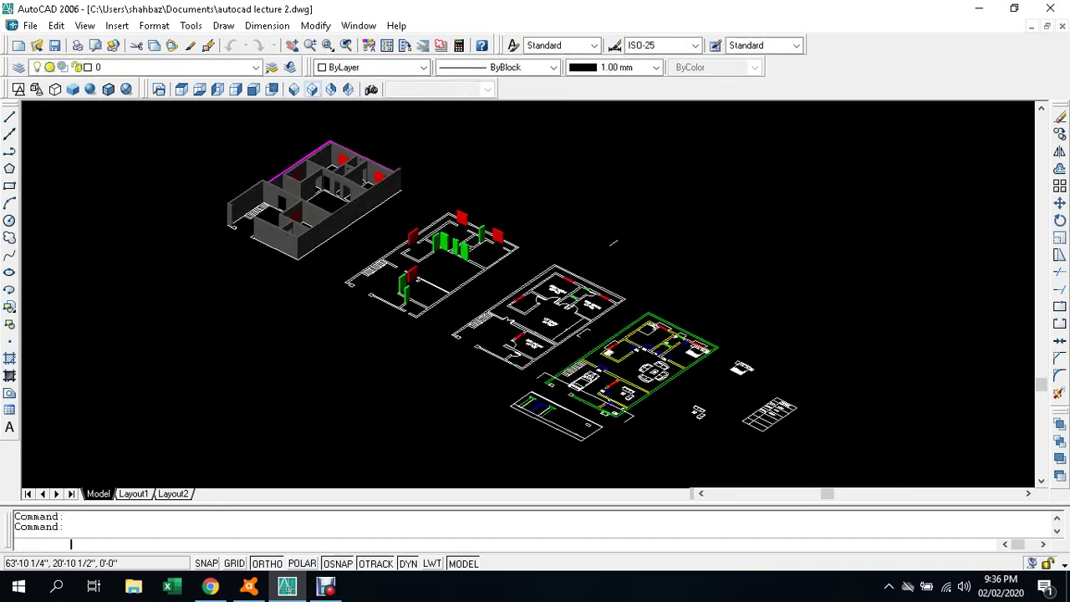
pyautogui.scroll(5, 400, 324)
pyautogui.scroll(2, 381, 219)
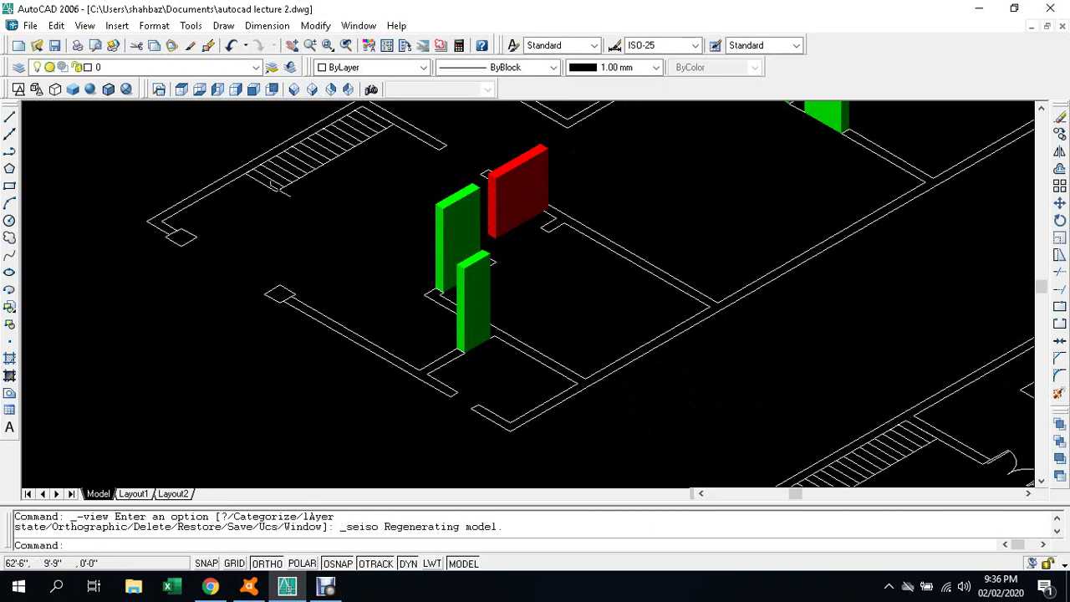
pyautogui.scroll(1, 276, 186)
pyautogui.scroll(3, 255, 178)
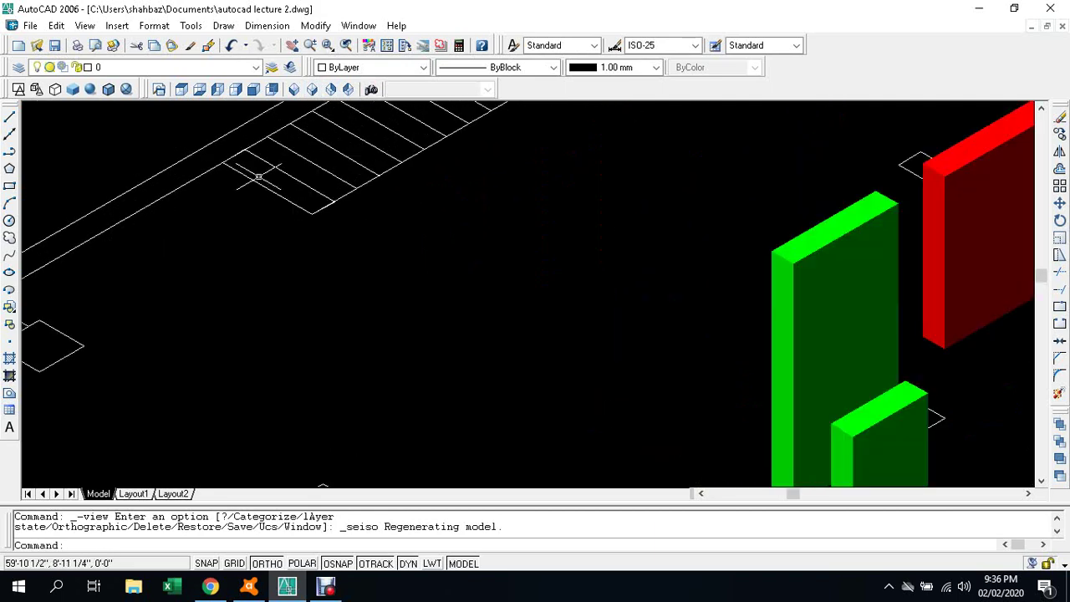
# Step: Extrude the end-step boundary 8 units high with zero taper into a solid block
pyautogui.press('Escape')
pyautogui.press('Escape')
pyautogui.write('c')
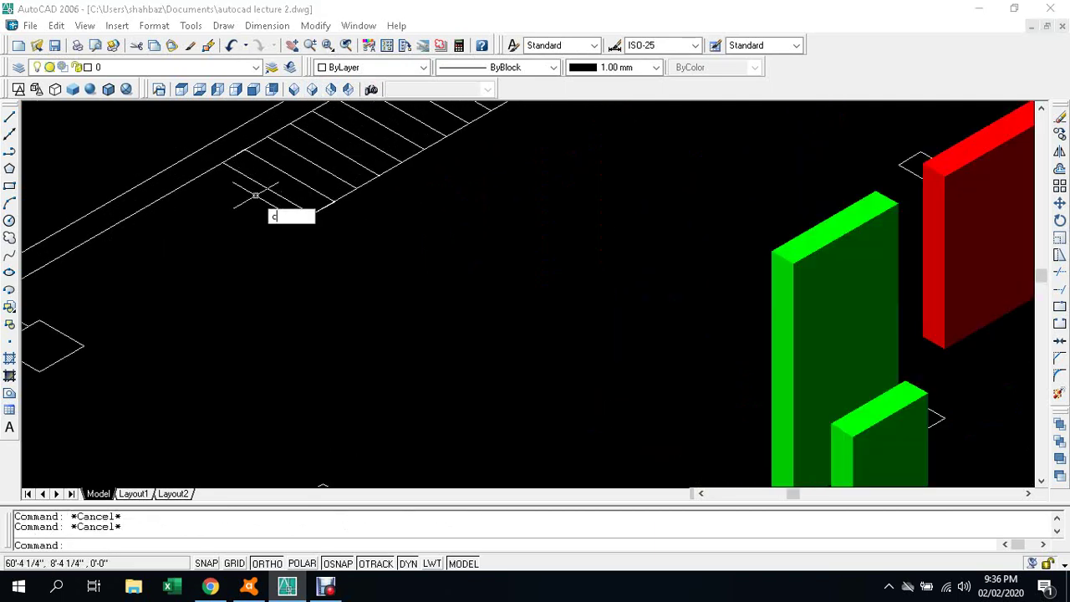
pyautogui.write('o')
pyautogui.press('Return')
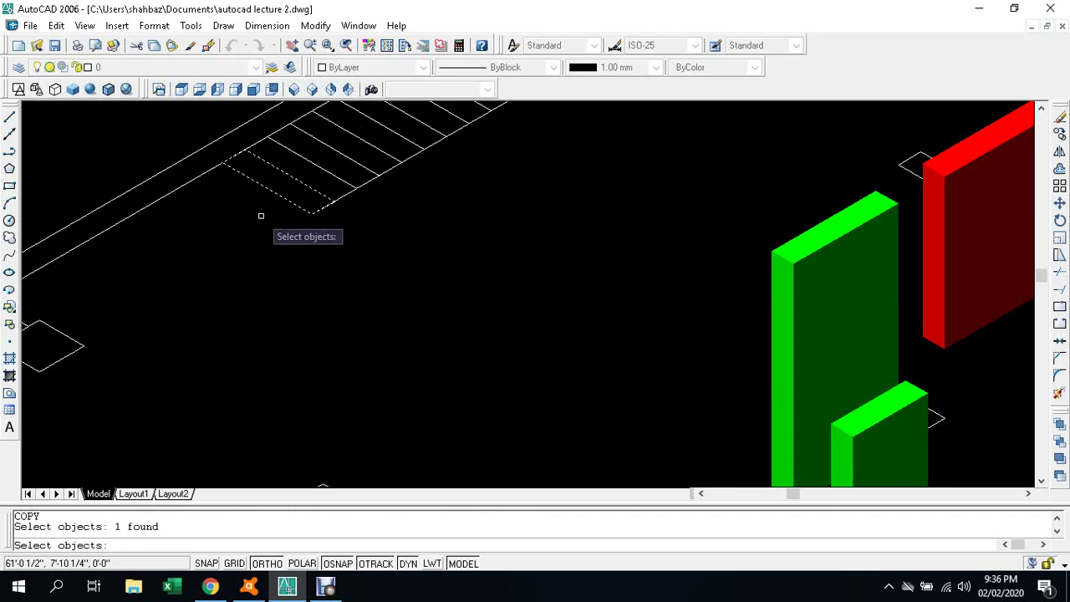
pyautogui.press('Escape')
pyautogui.write('ext')
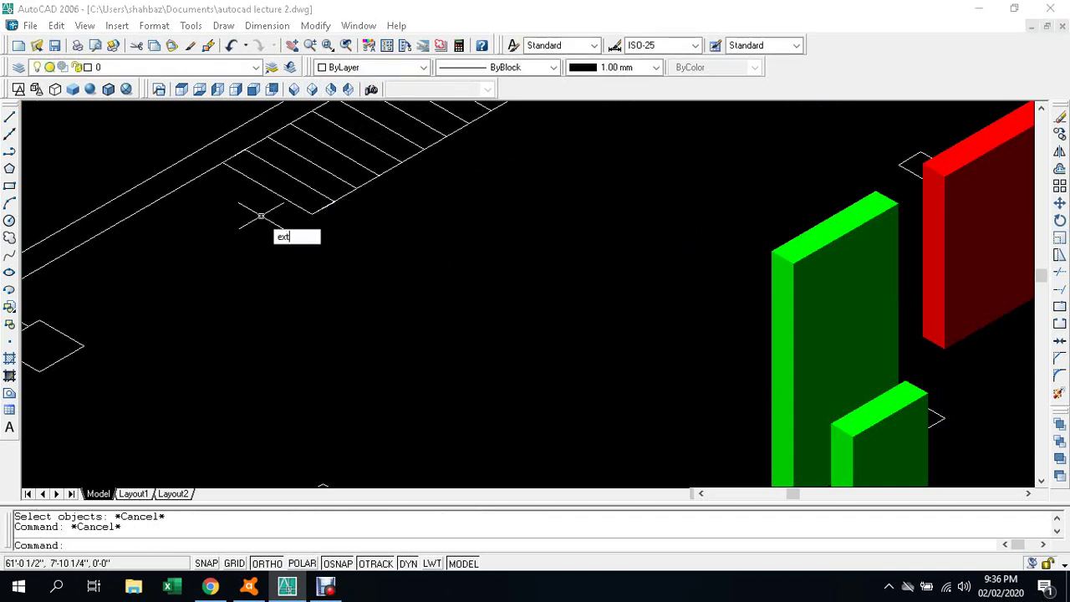
pyautogui.press('Return')
pyautogui.click(279, 196)
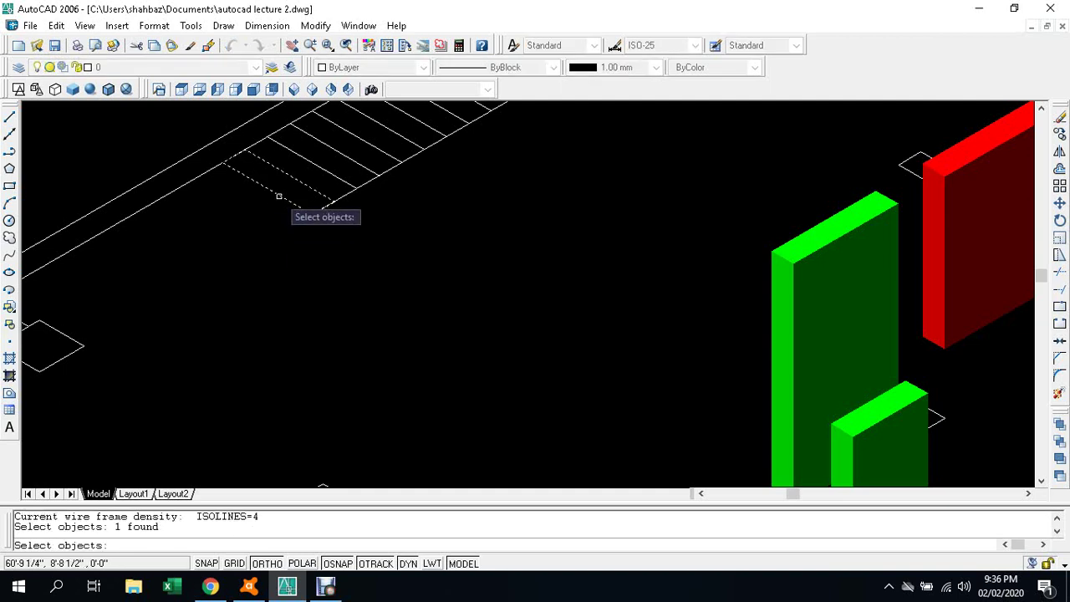
pyautogui.press('Return')
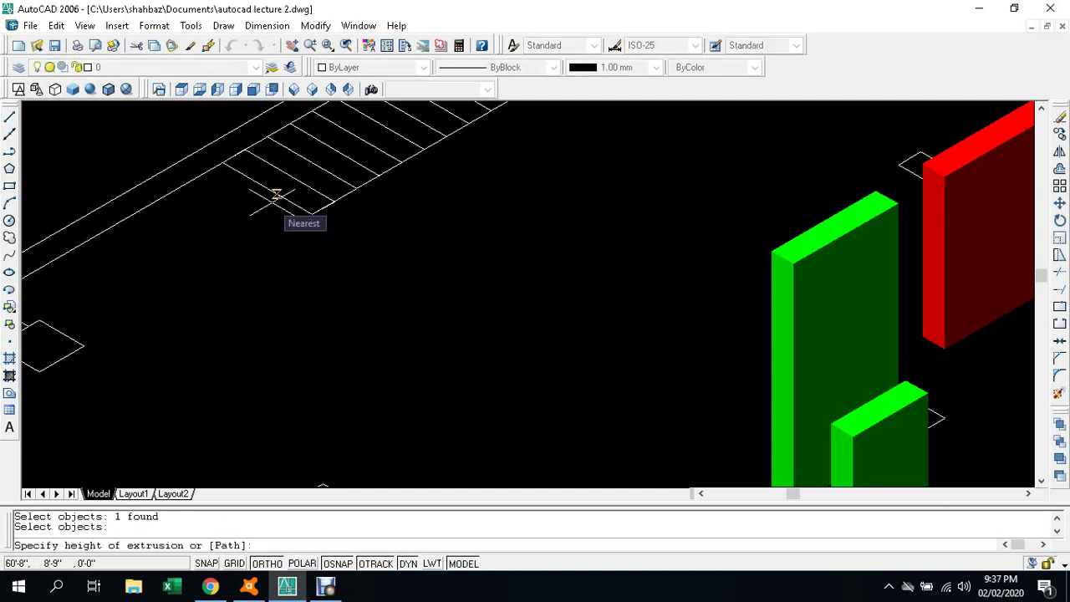
pyautogui.write('8')
pyautogui.press('Return')
pyautogui.press('Return')
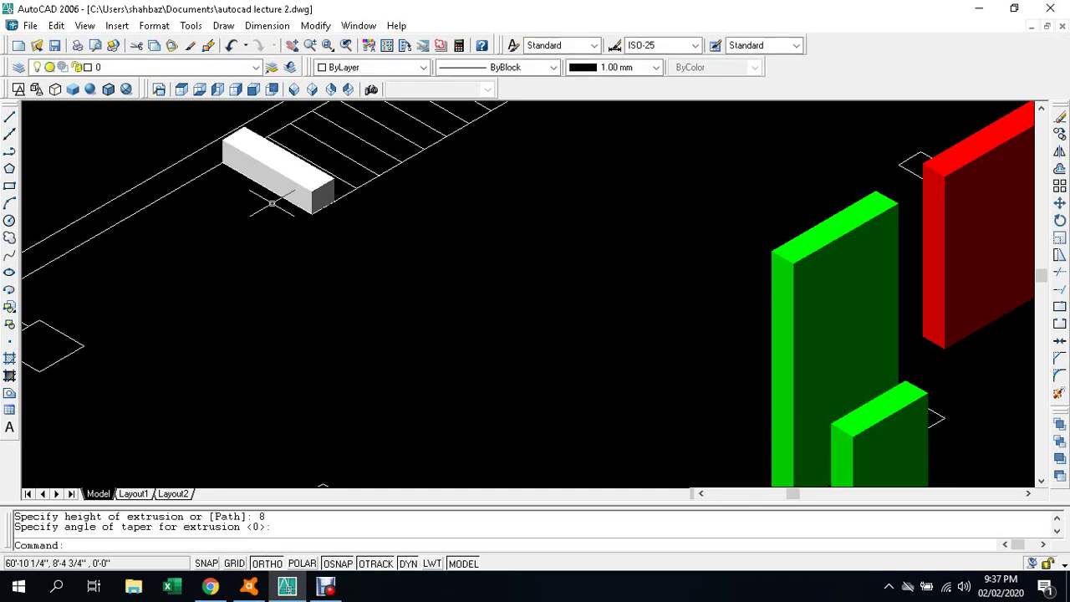
pyautogui.press('Escape')
pyautogui.press('Escape')
pyautogui.moveTo(535, 284); pyautogui.dragTo(427, 485, button='middle')
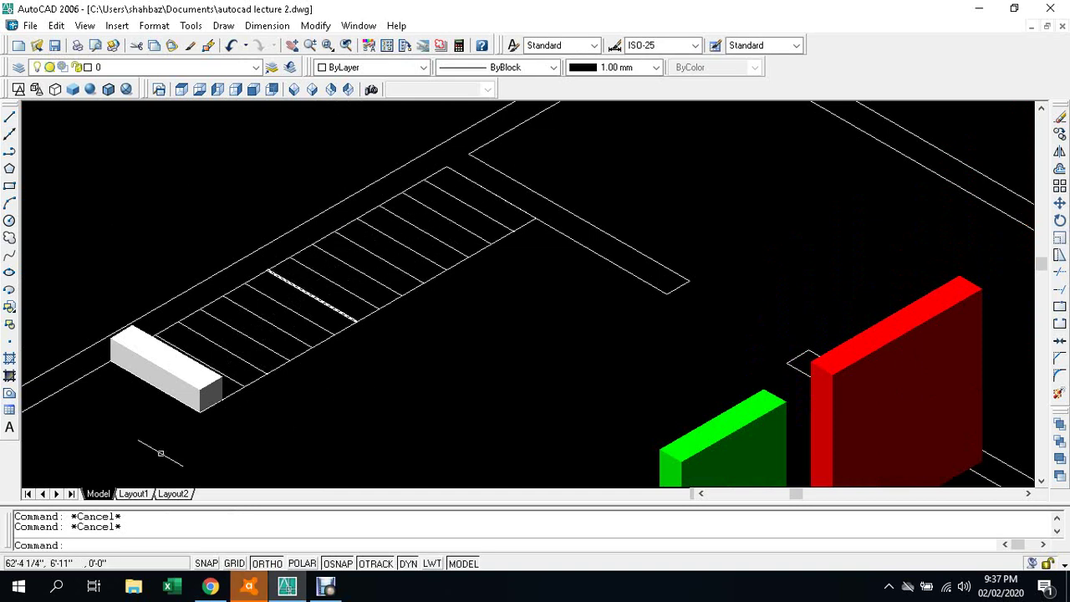
# Step: Copy the step box into six new steps, each snapped to the previous step's top corner
pyautogui.write('co')
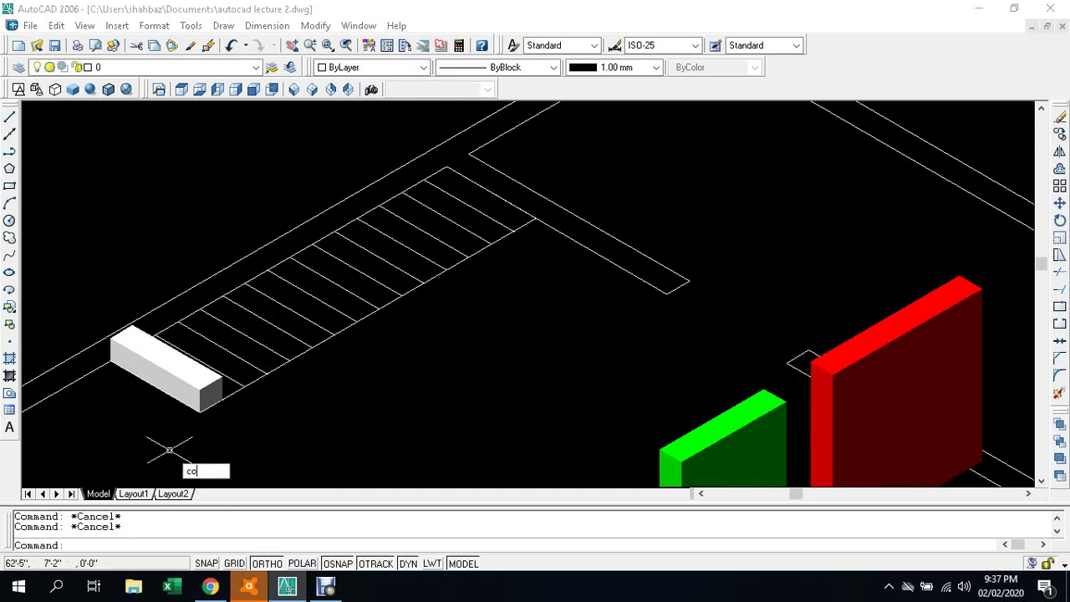
pyautogui.press('Return')
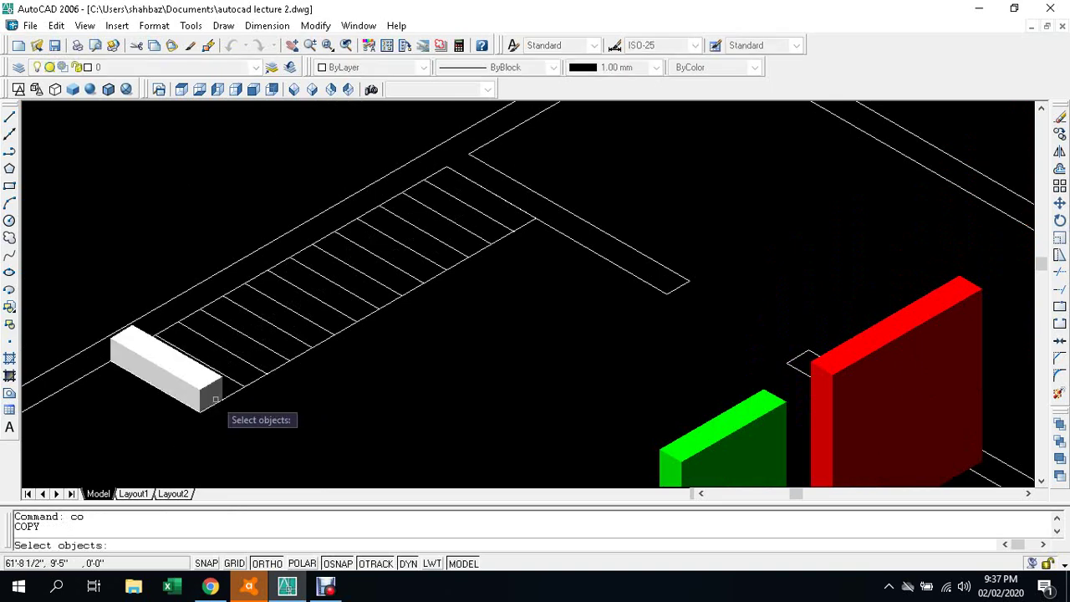
pyautogui.press('Return')
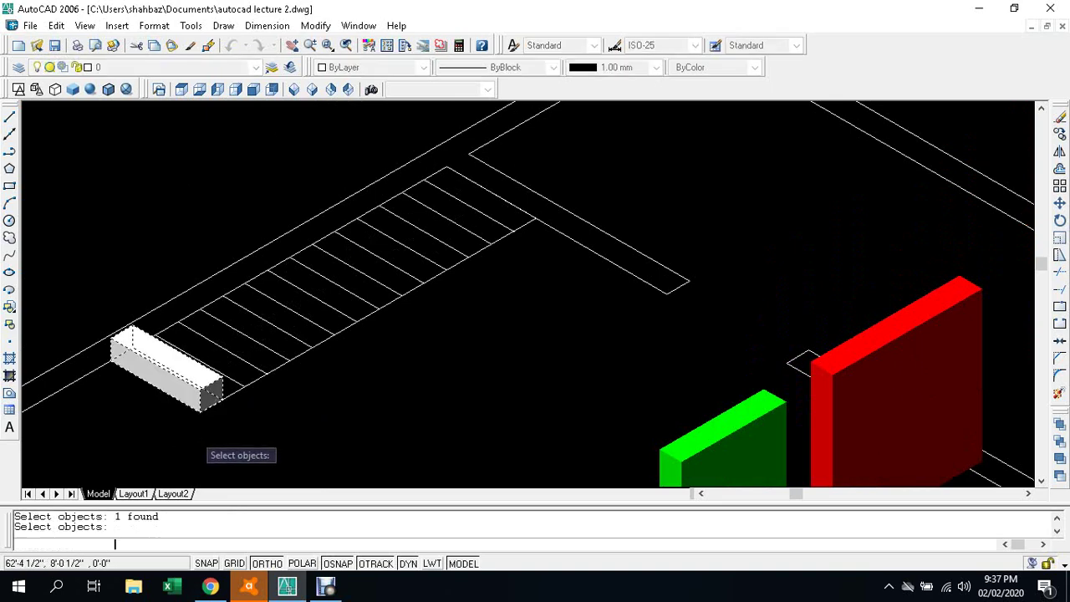
pyautogui.scroll(2, 211, 398)
pyautogui.scroll(2, 206, 393)
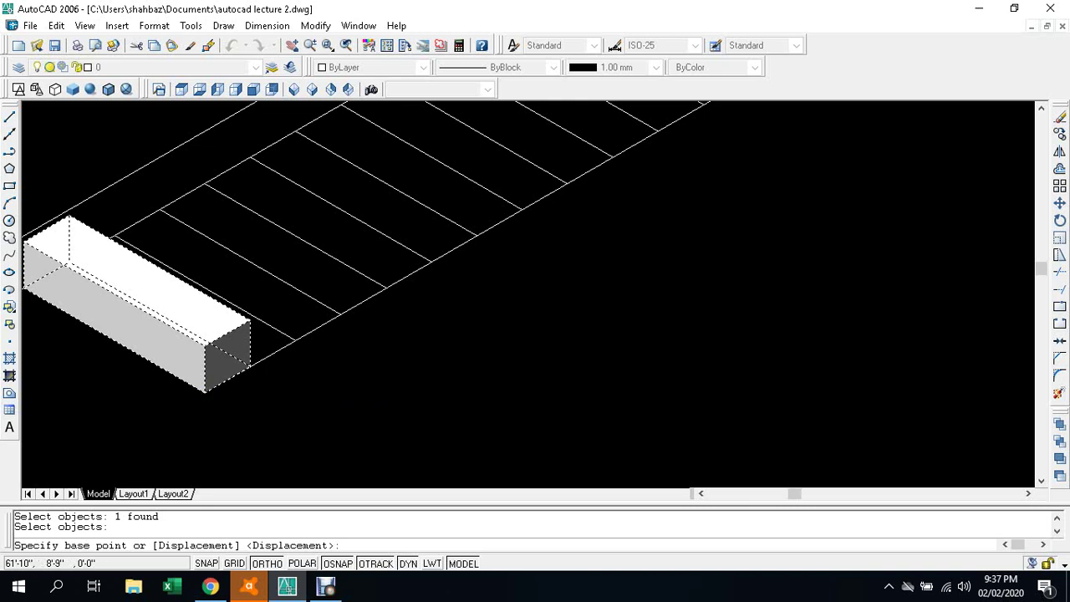
pyautogui.click(205, 392)
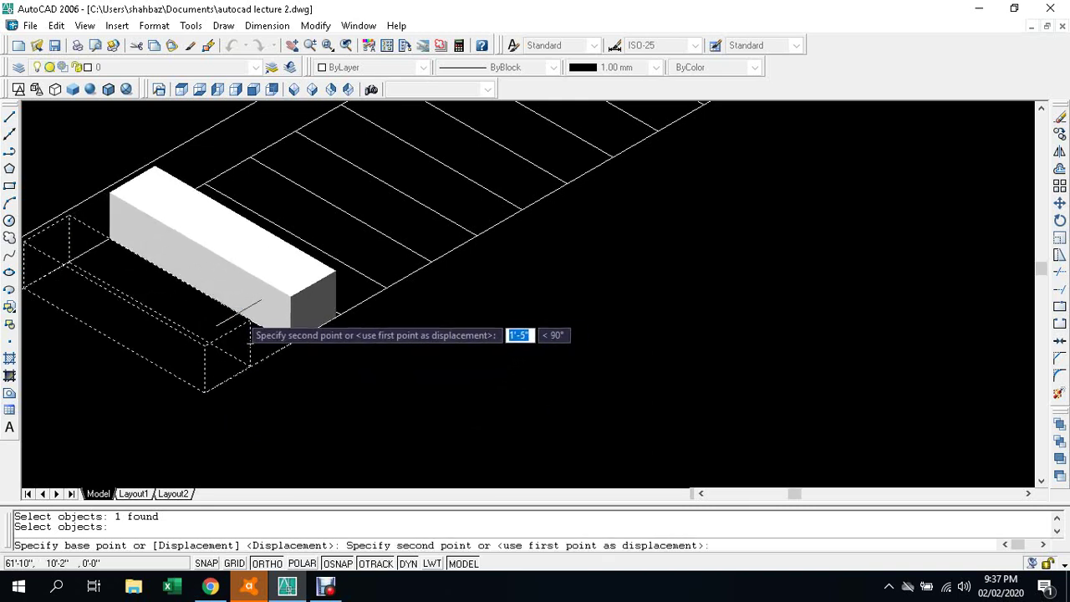
pyautogui.click(297, 251)
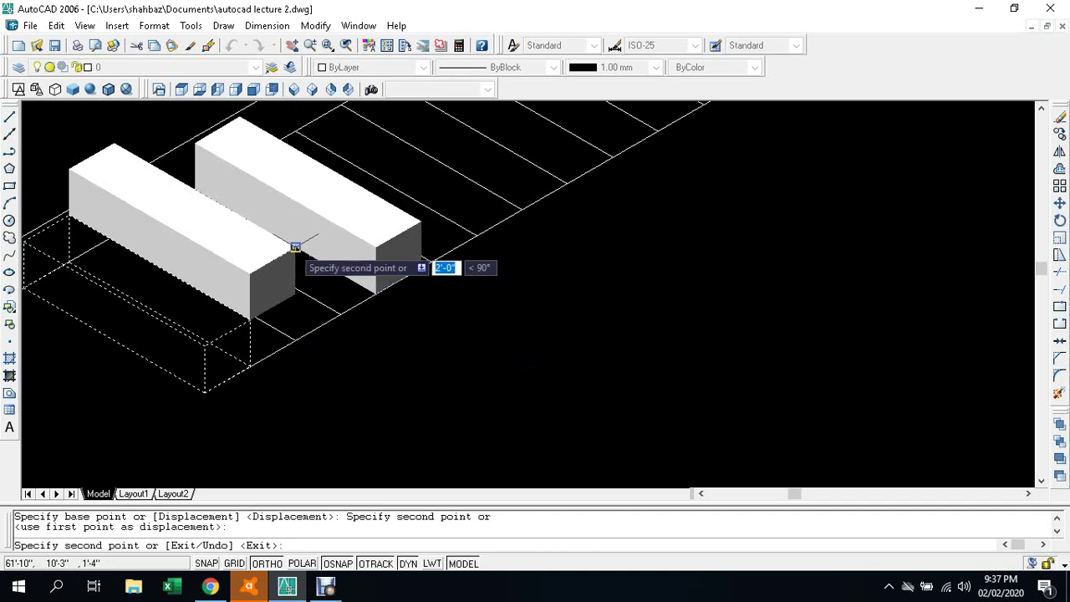
pyautogui.click(298, 255)
pyautogui.moveTo(299, 255); pyautogui.dragTo(351, 334, button='middle')
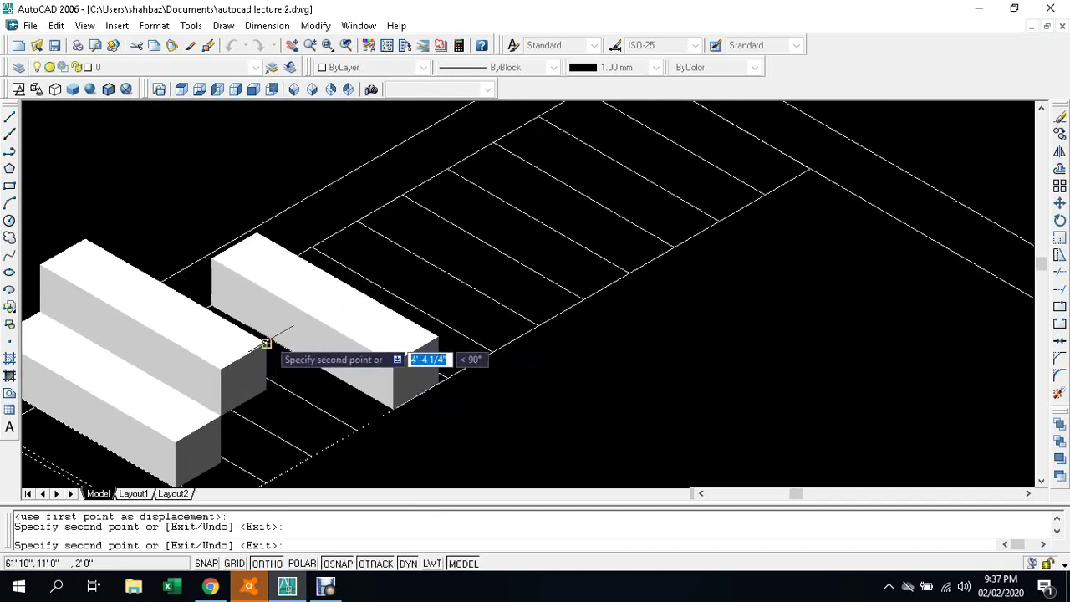
pyautogui.click(266, 343)
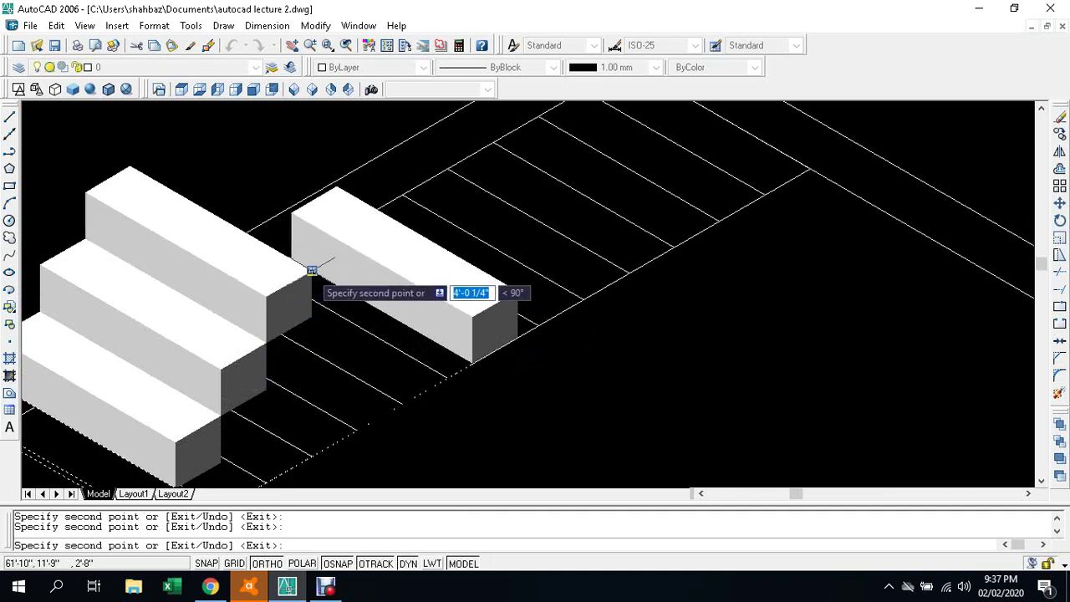
pyautogui.moveTo(312, 270); pyautogui.dragTo(324, 297, button='middle')
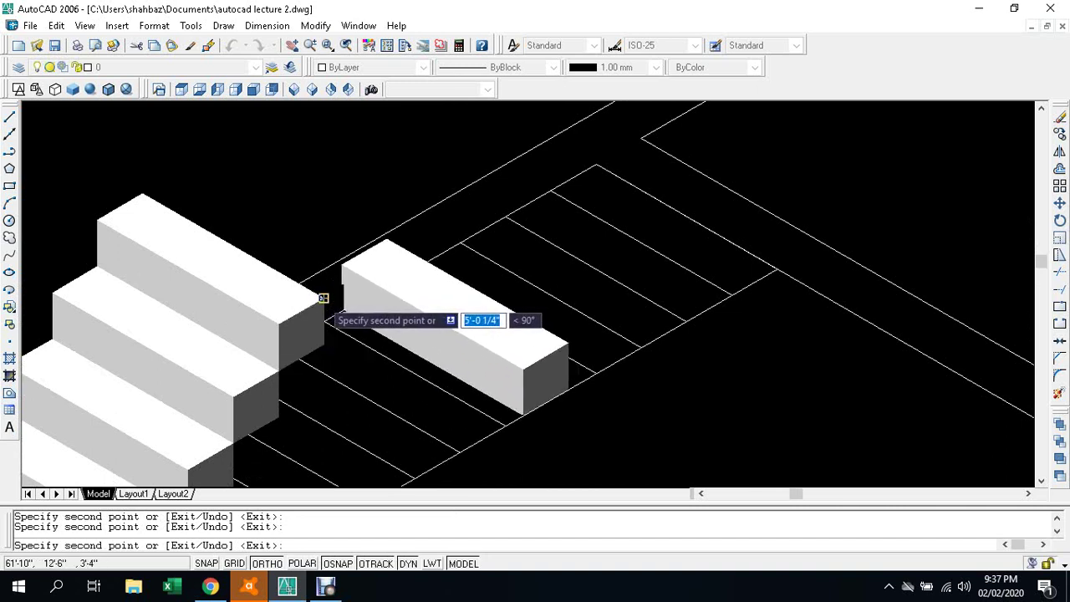
pyautogui.click(324, 298)
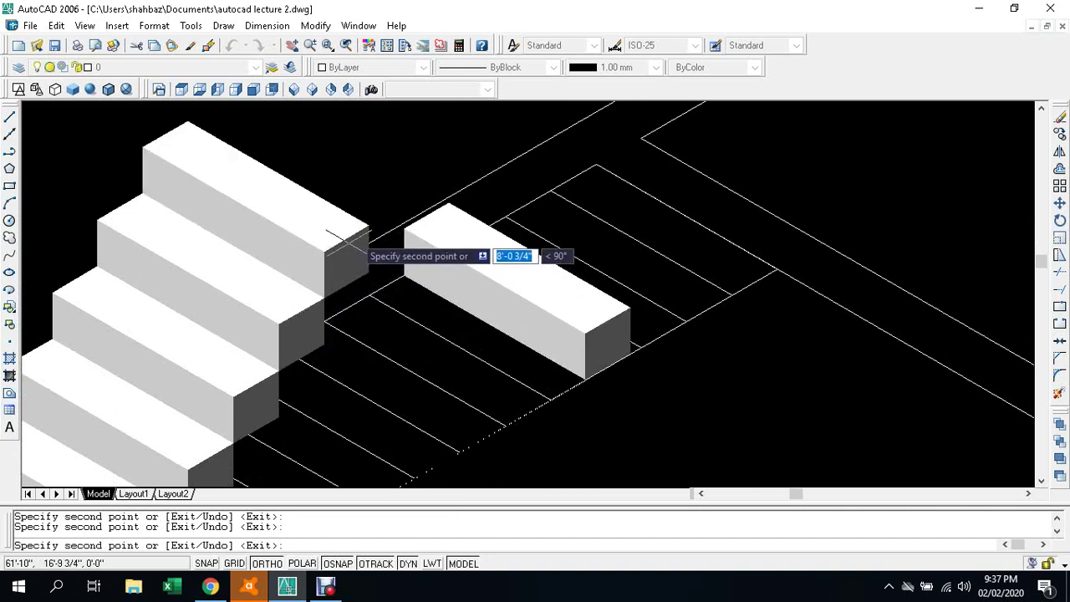
pyautogui.click(368, 224)
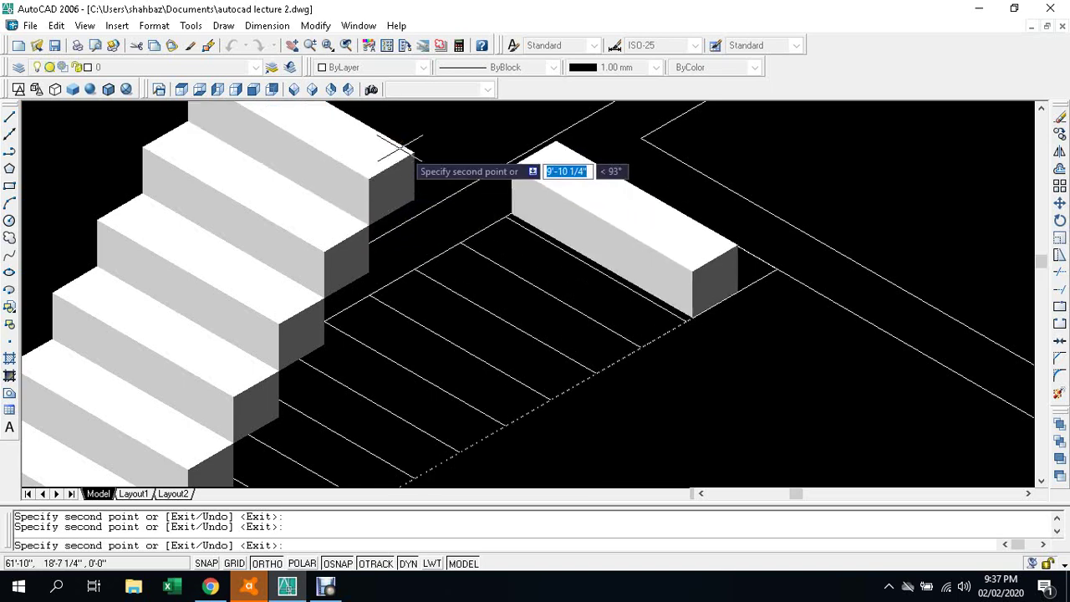
pyautogui.click(413, 151)
# Step: Stack seven more step copies to reach the staircase's full height
pyautogui.moveTo(412, 150); pyautogui.dragTo(439, 363, button='middle')
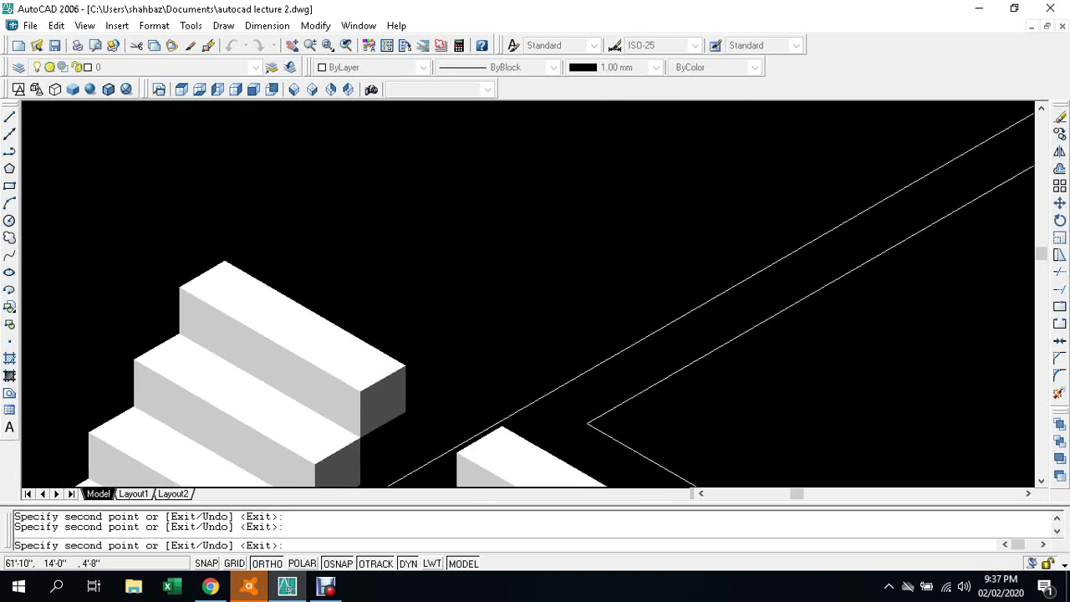
pyautogui.click(404, 366)
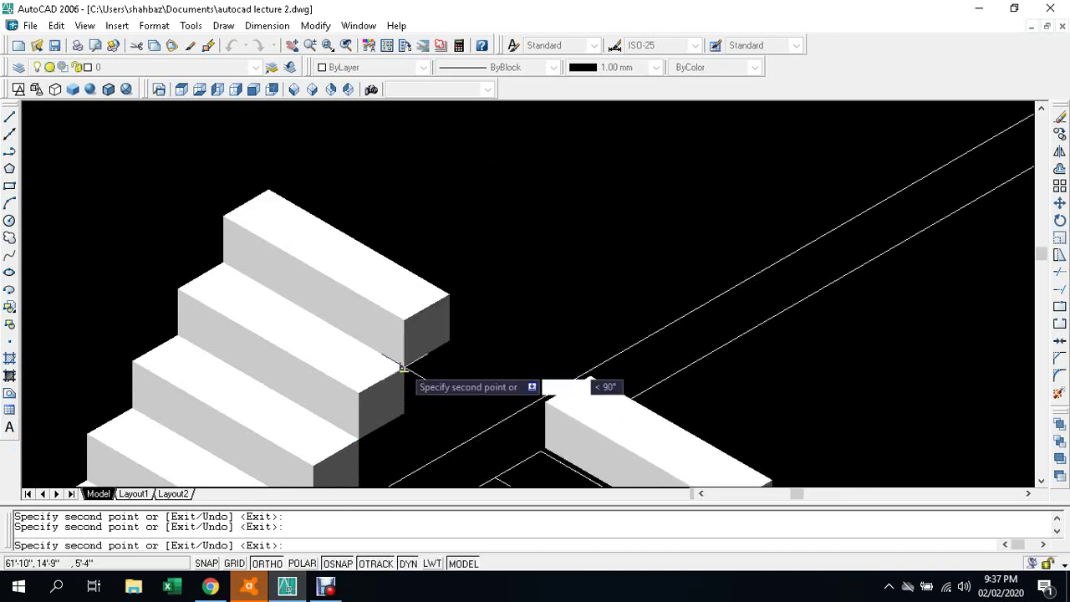
pyautogui.click(448, 293)
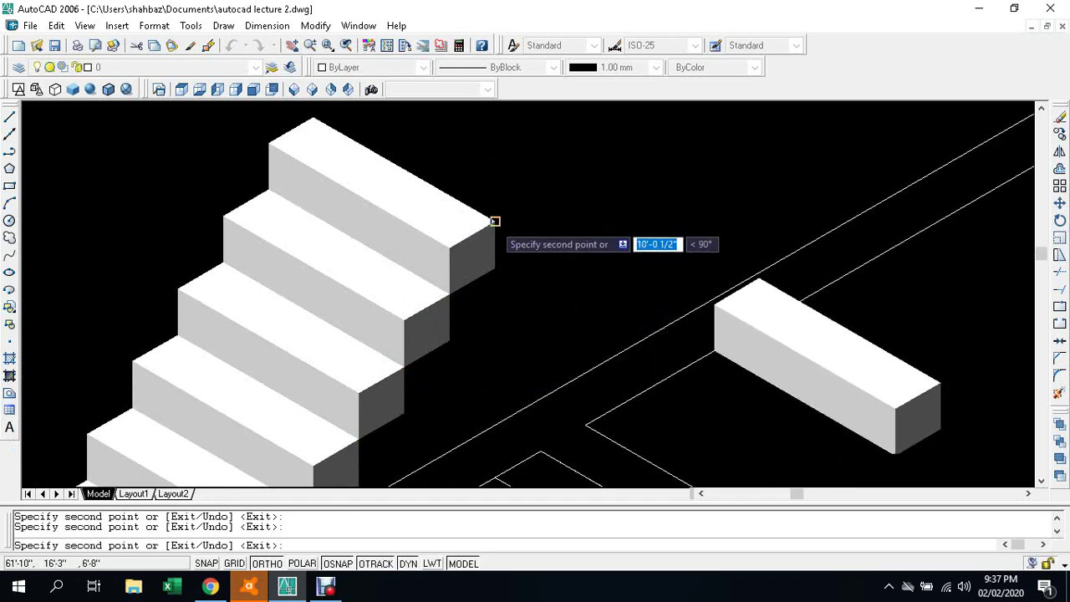
pyautogui.click(494, 221)
pyautogui.moveTo(493, 221); pyautogui.dragTo(506, 249, button='middle')
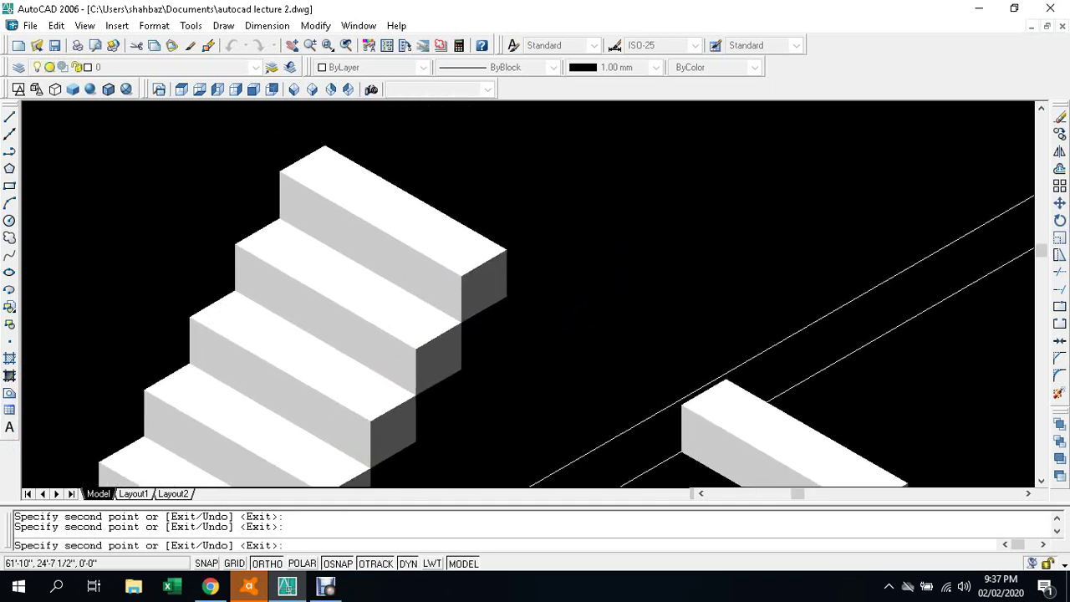
pyautogui.click(505, 249)
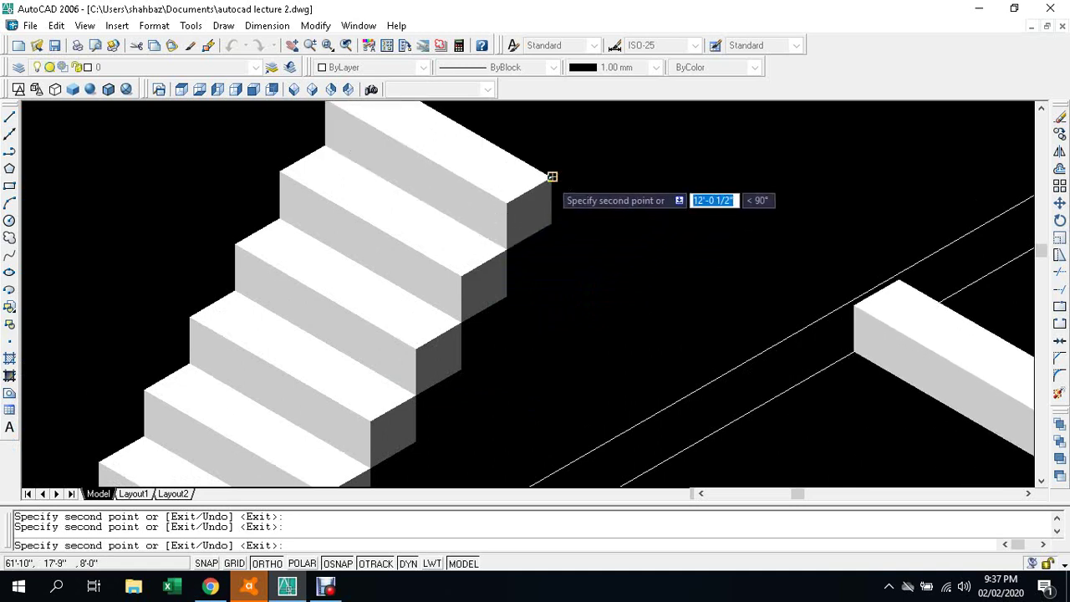
pyautogui.click(552, 175)
pyautogui.moveTo(544, 172); pyautogui.dragTo(485, 339, button='middle')
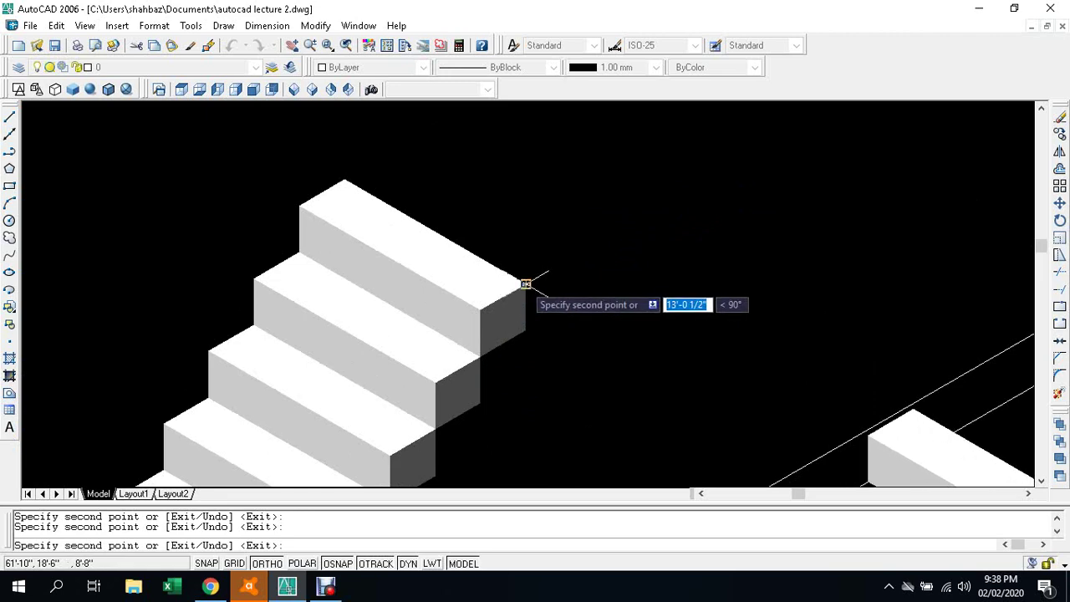
pyautogui.click(525, 284)
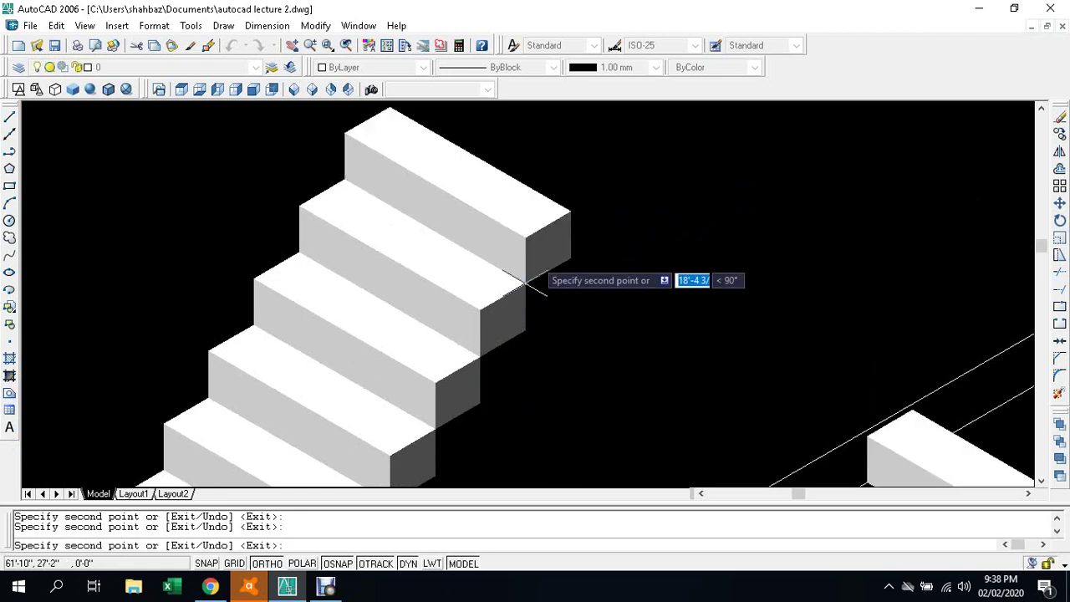
pyautogui.click(572, 211)
pyautogui.scroll(-4, 568, 217)
pyautogui.press('Escape')
pyautogui.press('Escape')
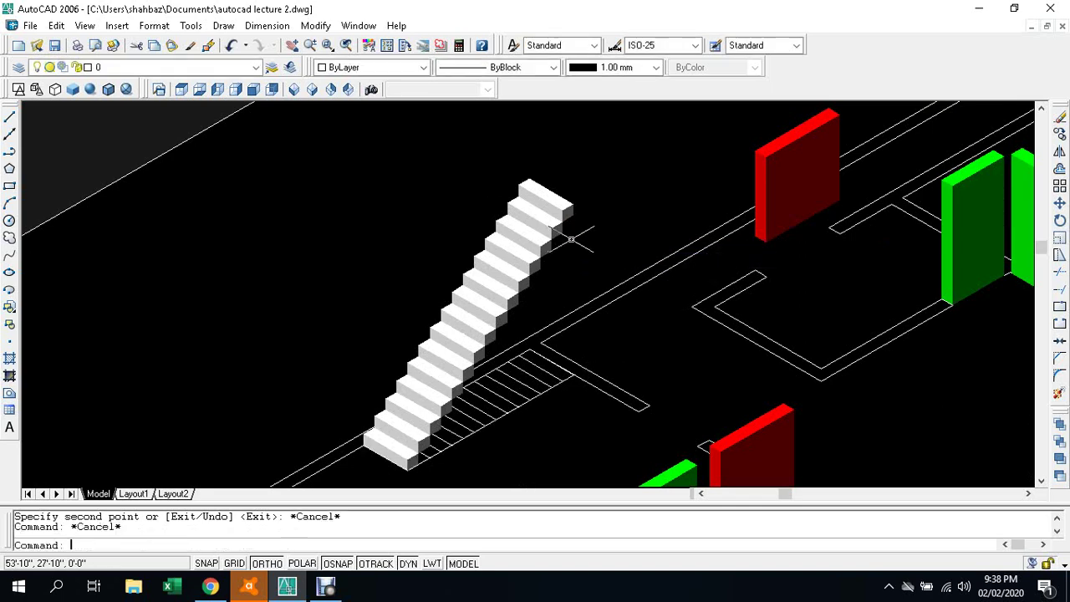
pyautogui.scroll(-3, 577, 311)
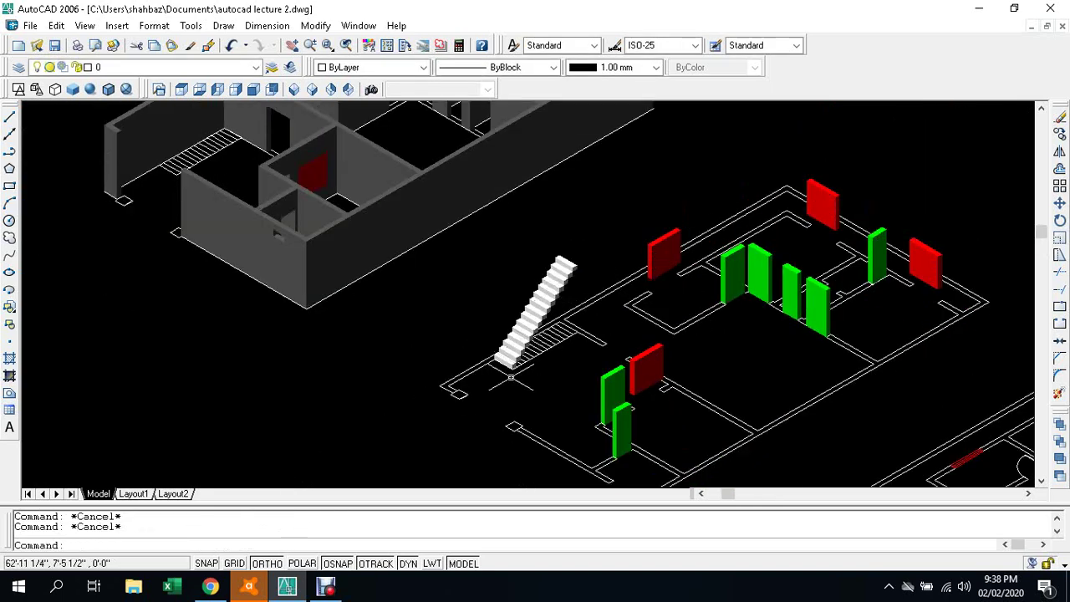
# Step: Start a copy with C and select every step of the staircase
pyautogui.write('co')
pyautogui.press('Return')
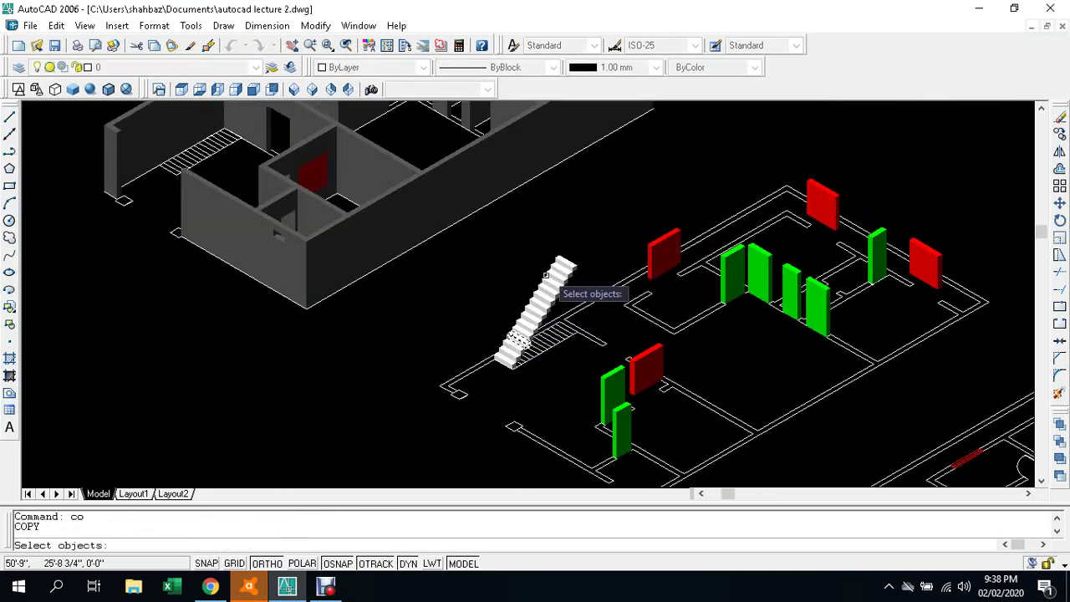
pyautogui.click(533, 242)
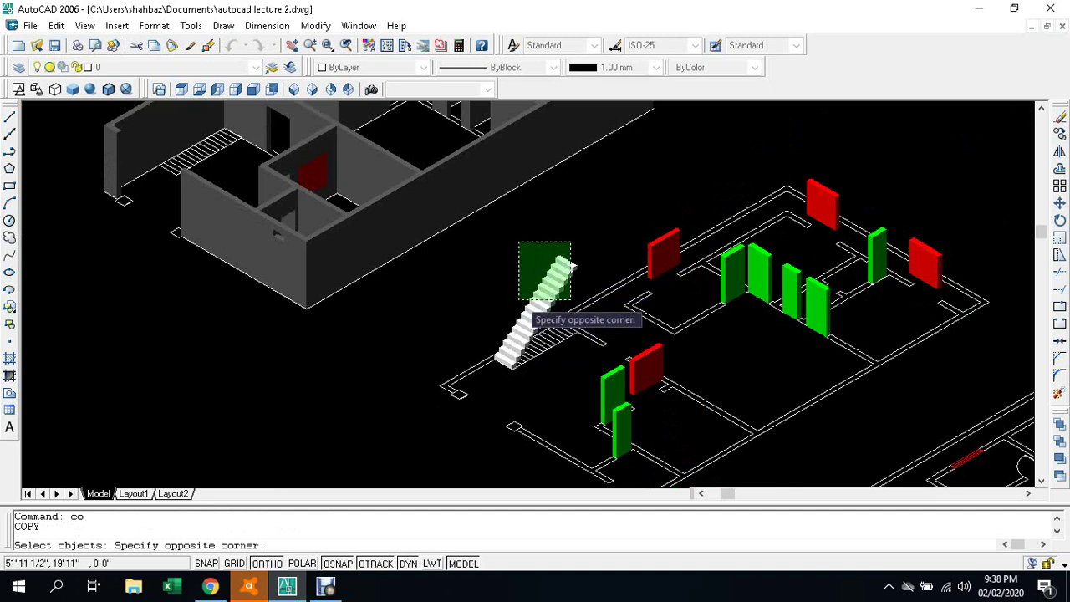
pyautogui.click(519, 306)
pyautogui.scroll(3, 535, 297)
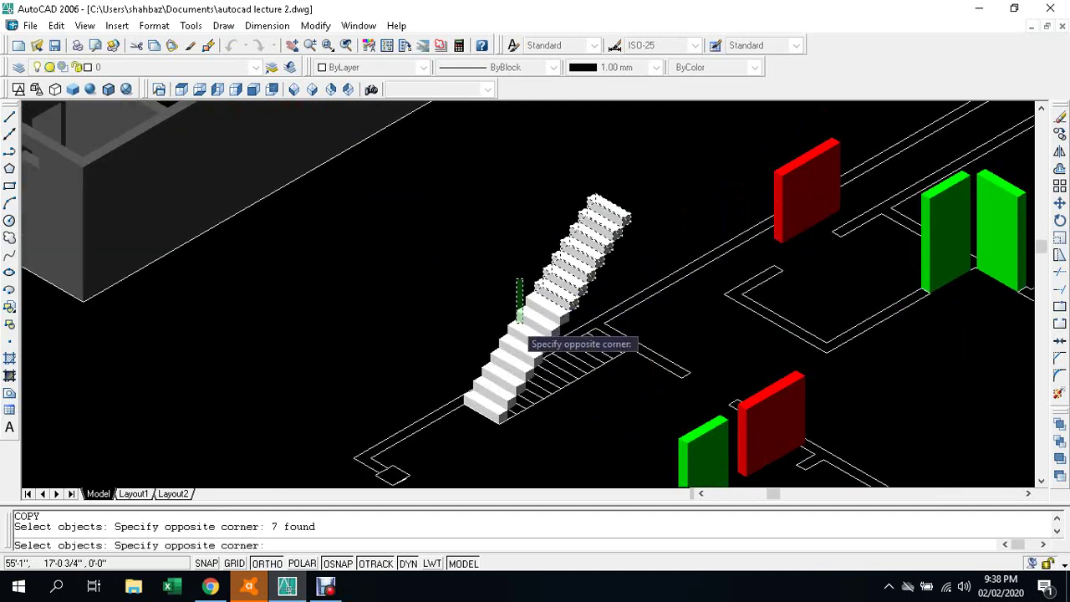
pyautogui.click(474, 354)
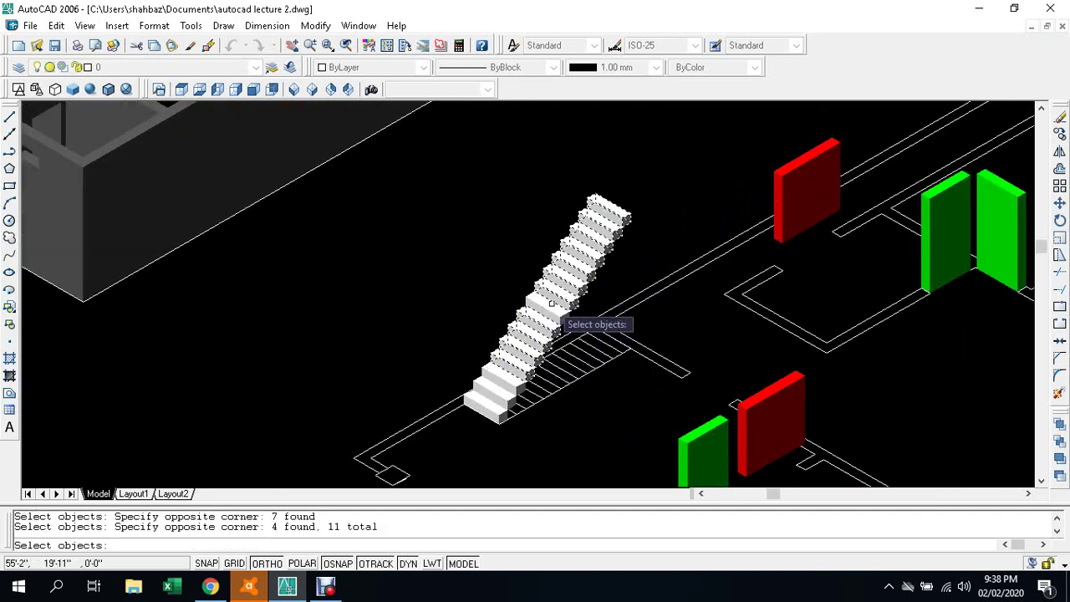
pyautogui.click(484, 381)
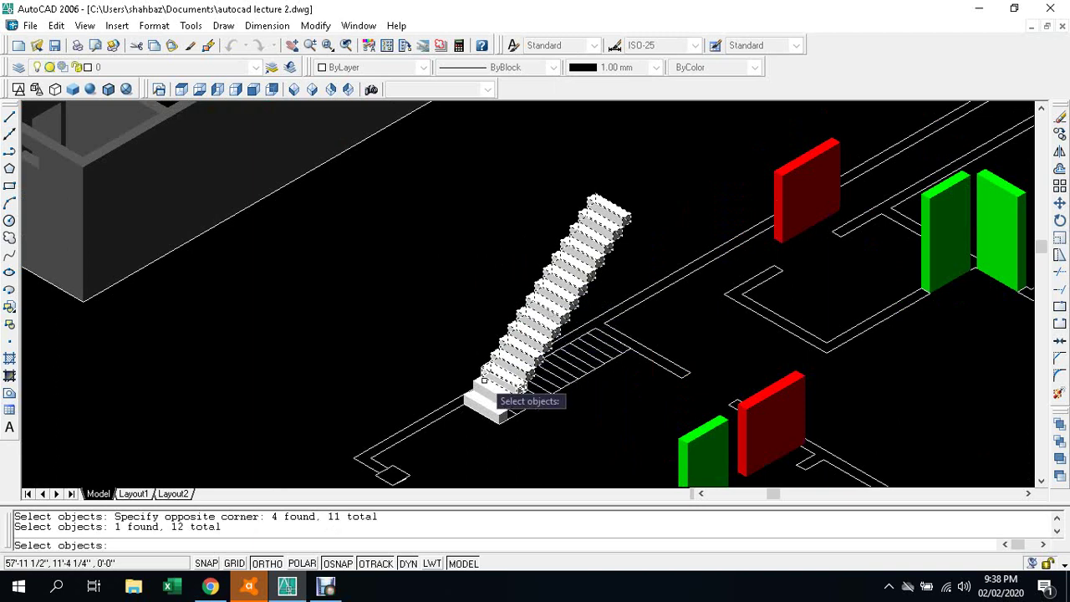
pyautogui.click(489, 385)
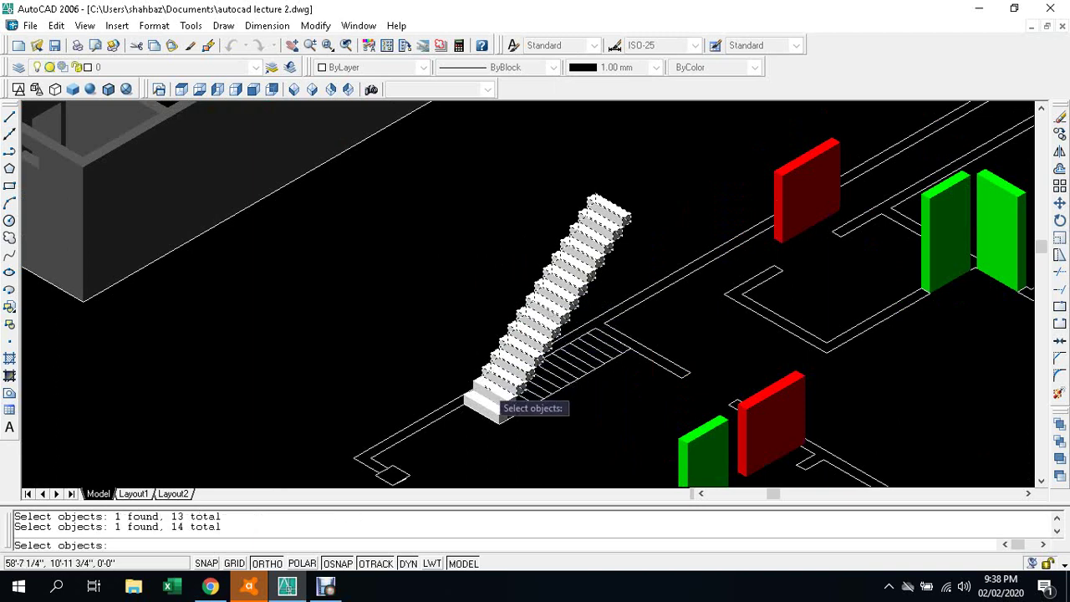
pyautogui.press('Return')
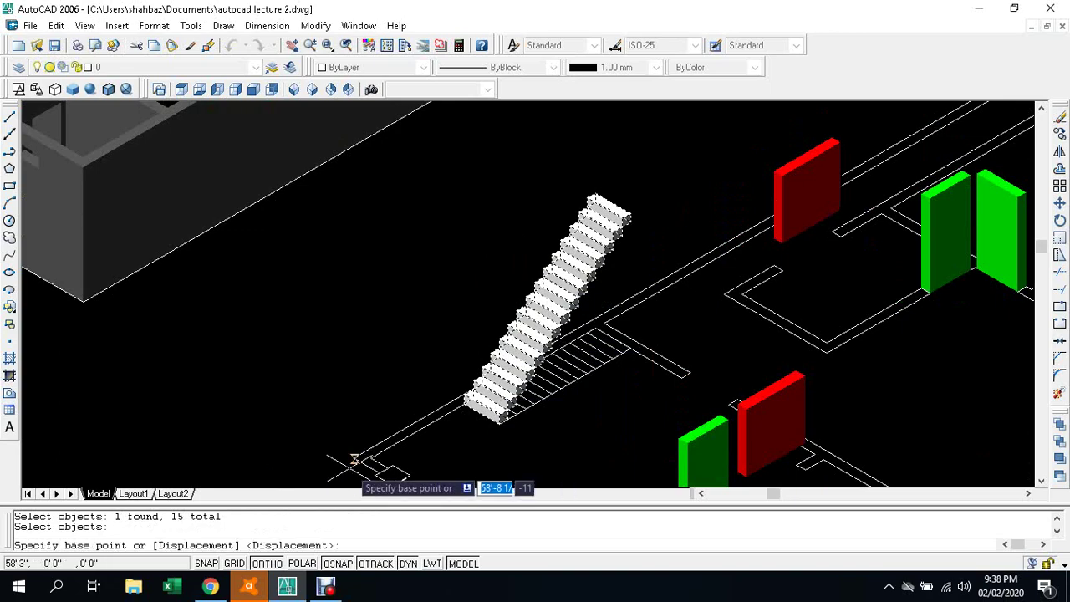
# Step: Place the staircase copy from its bottom corner onto the house wall corner in the stairwell
pyautogui.scroll(5, 353, 450)
pyautogui.click(353, 448)
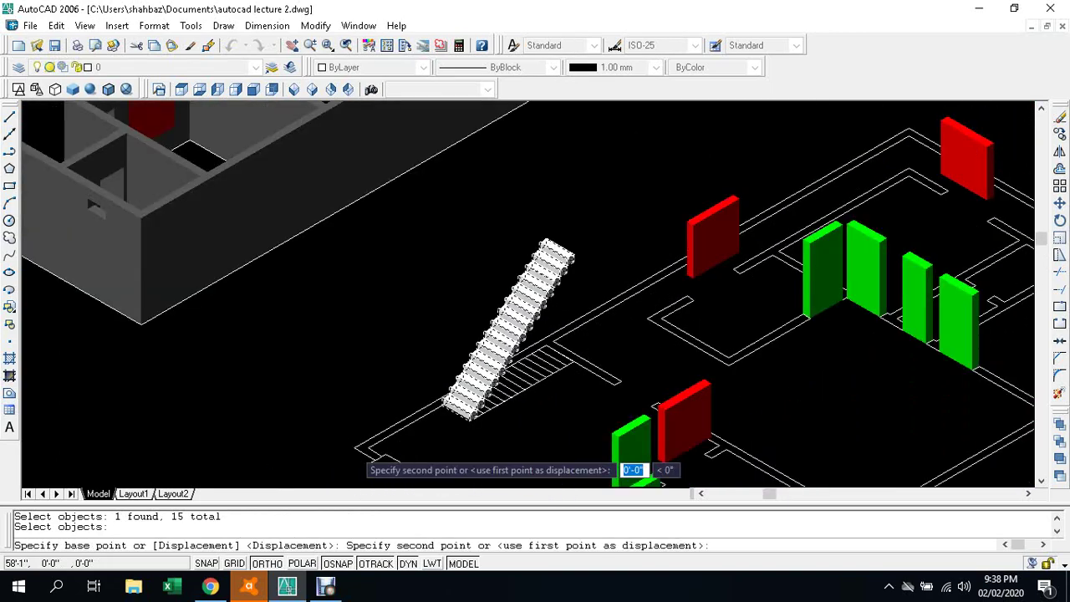
pyautogui.scroll(-5, 353, 443)
pyautogui.scroll(2, 266, 378)
pyautogui.scroll(2, 264, 393)
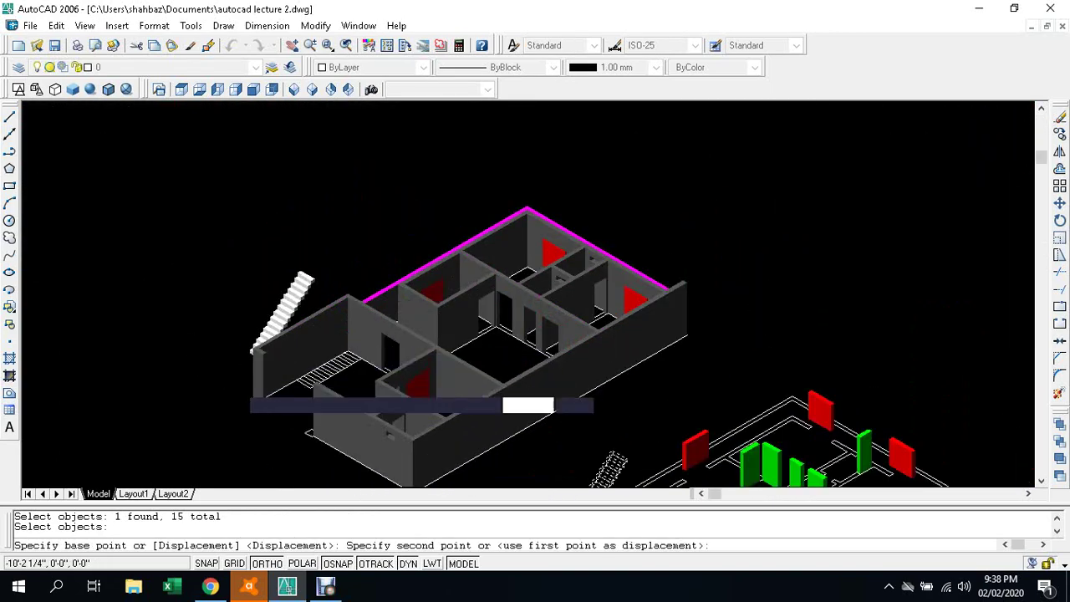
pyautogui.scroll(3, 263, 419)
pyautogui.scroll(2, 262, 435)
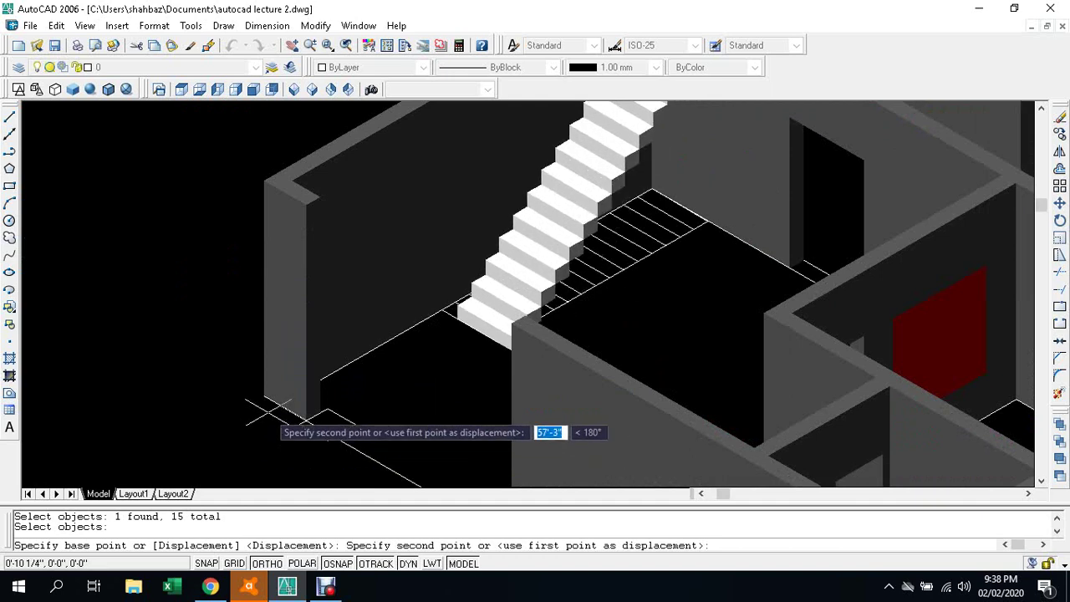
pyautogui.click(265, 396)
pyautogui.scroll(-2, 261, 395)
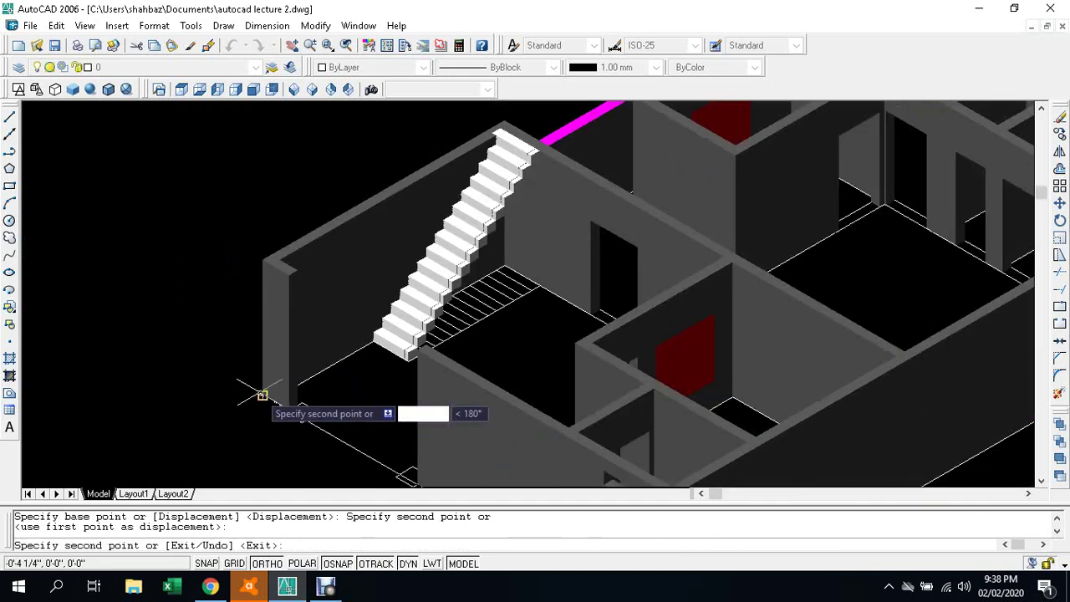
pyautogui.press('Escape')
pyautogui.scroll(3, 518, 151)
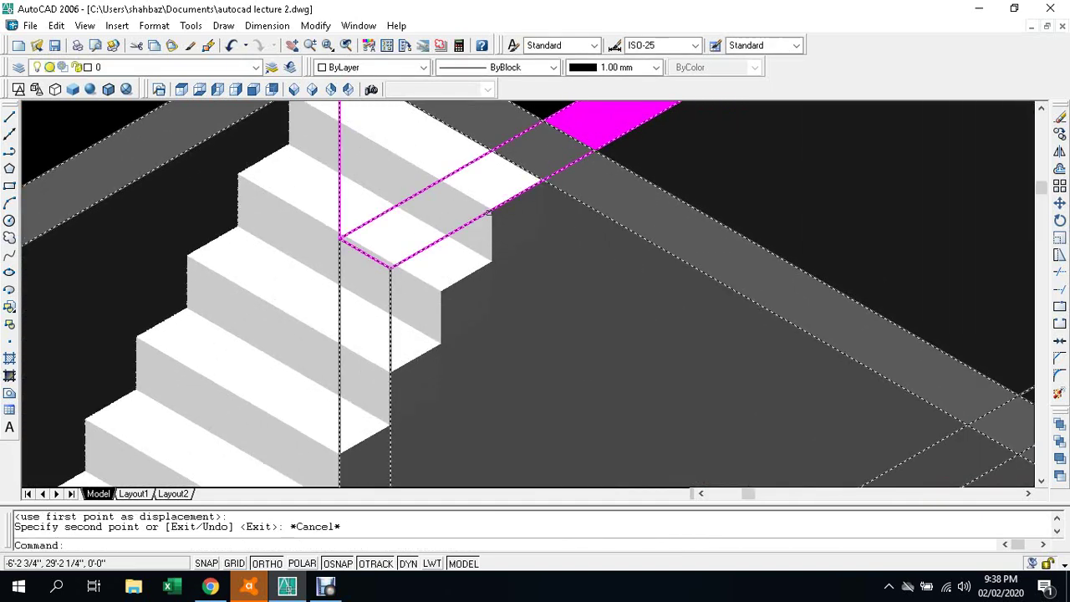
pyautogui.scroll(1, 523, 180)
pyautogui.scroll(-2, 524, 185)
pyautogui.scroll(-2, 522, 200)
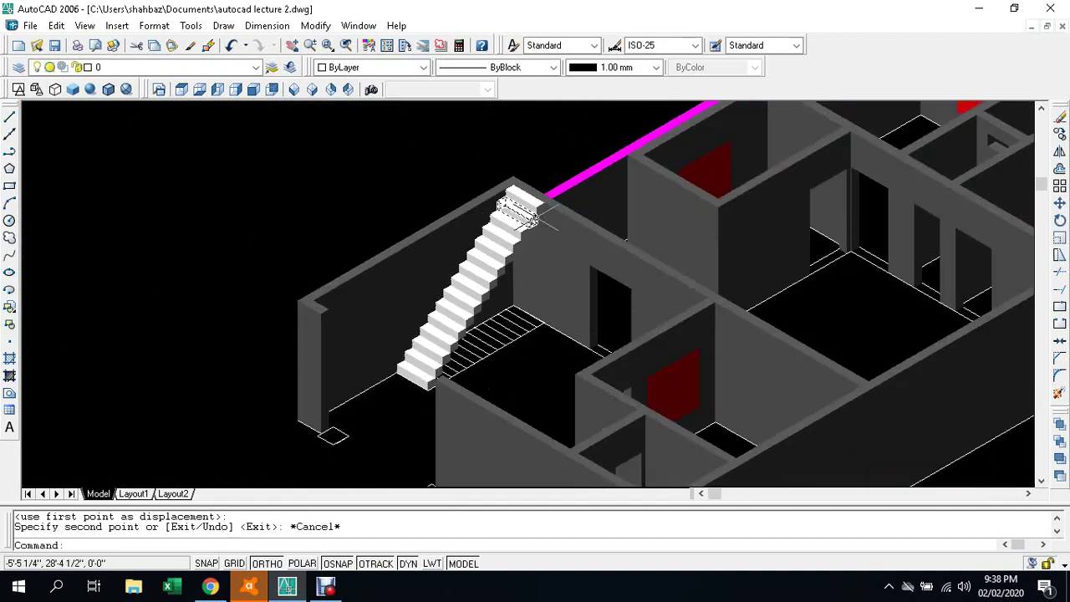
pyautogui.scroll(-3, 519, 213)
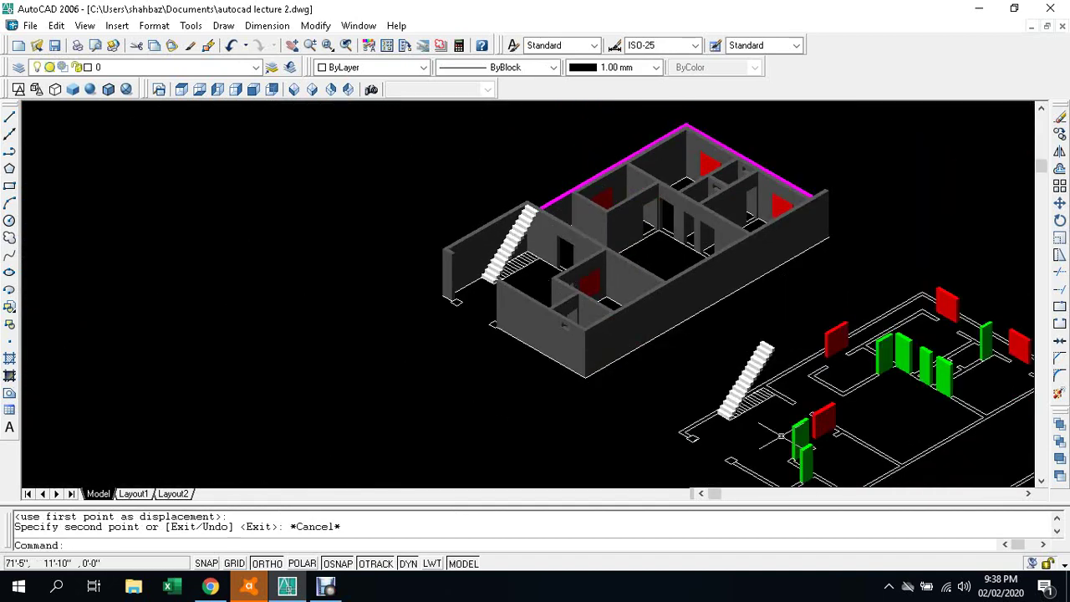
pyautogui.scroll(3, 773, 422)
pyautogui.scroll(2, 748, 376)
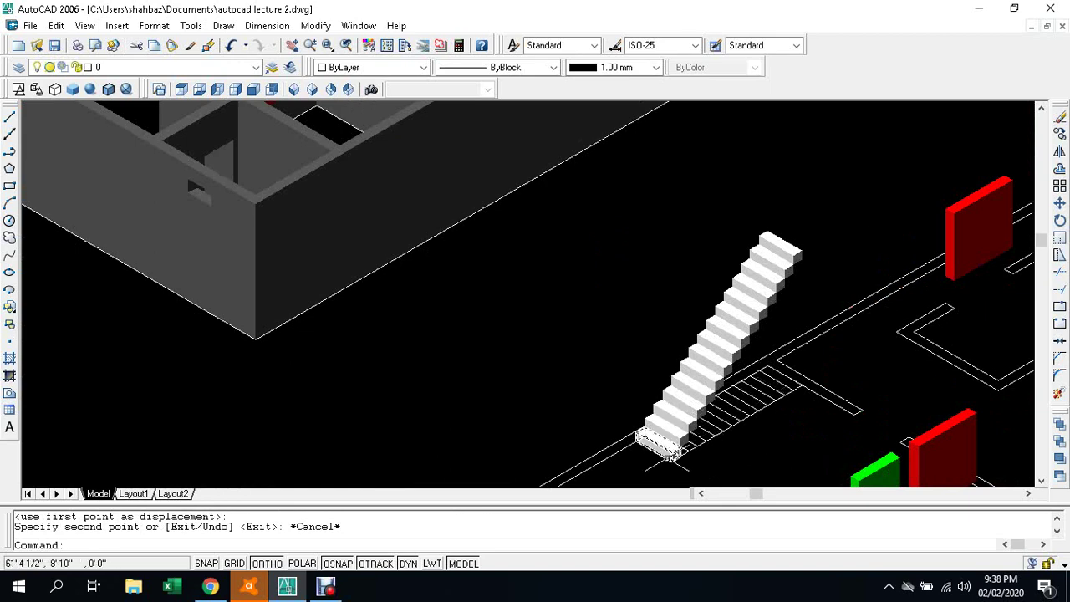
# Step: Draw a circle of radius 2 on the bottom step's edge
pyautogui.write('c')
pyautogui.press('Return')
pyautogui.scroll(2, 665, 456)
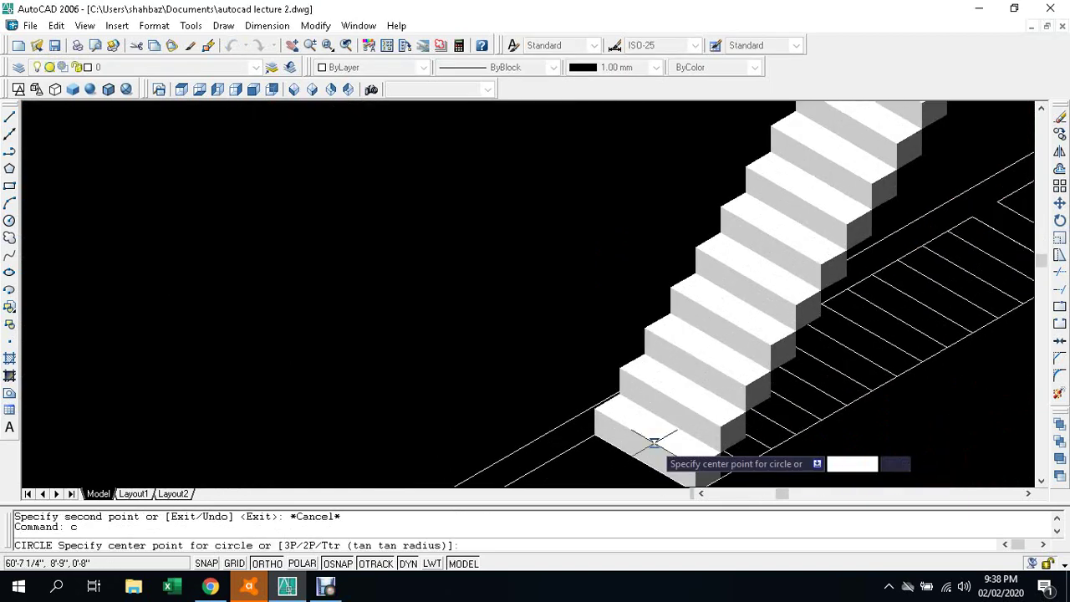
pyautogui.scroll(2, 673, 468)
pyautogui.scroll(2, 712, 449)
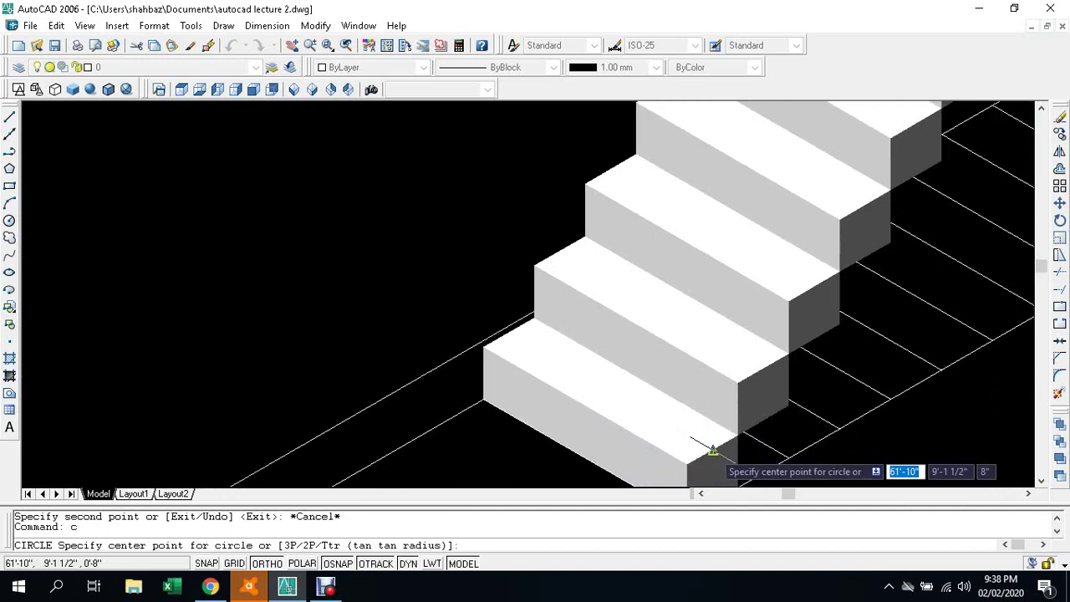
pyautogui.click(712, 449)
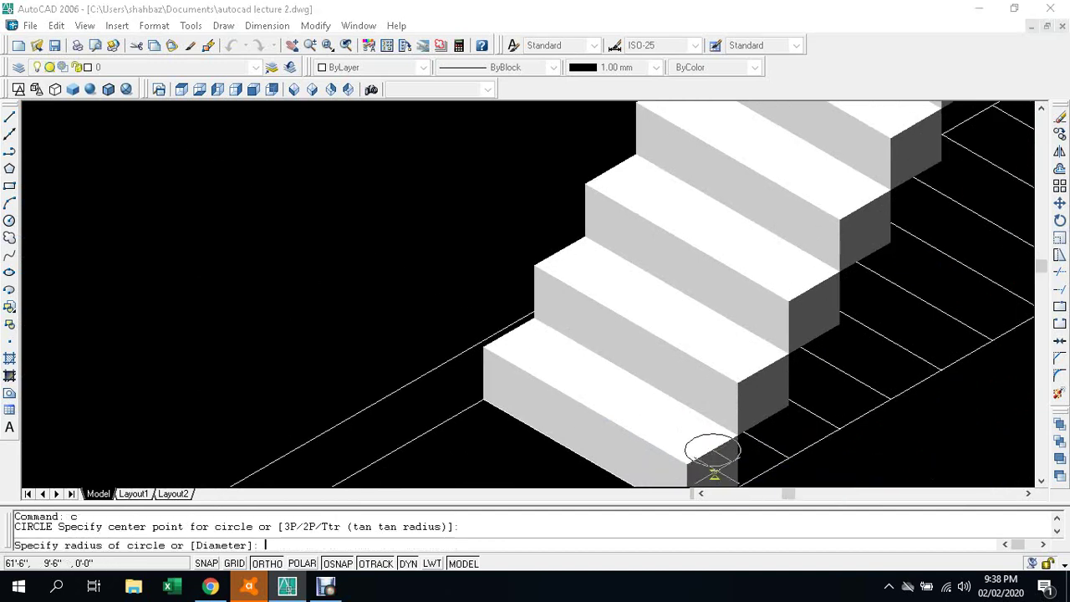
pyautogui.write('2')
pyautogui.press('Return')
pyautogui.press('Escape')
pyautogui.press('Escape')
# Step: Move the circle to its new position at the bottom step's front corner
pyautogui.scroll(2, 716, 470)
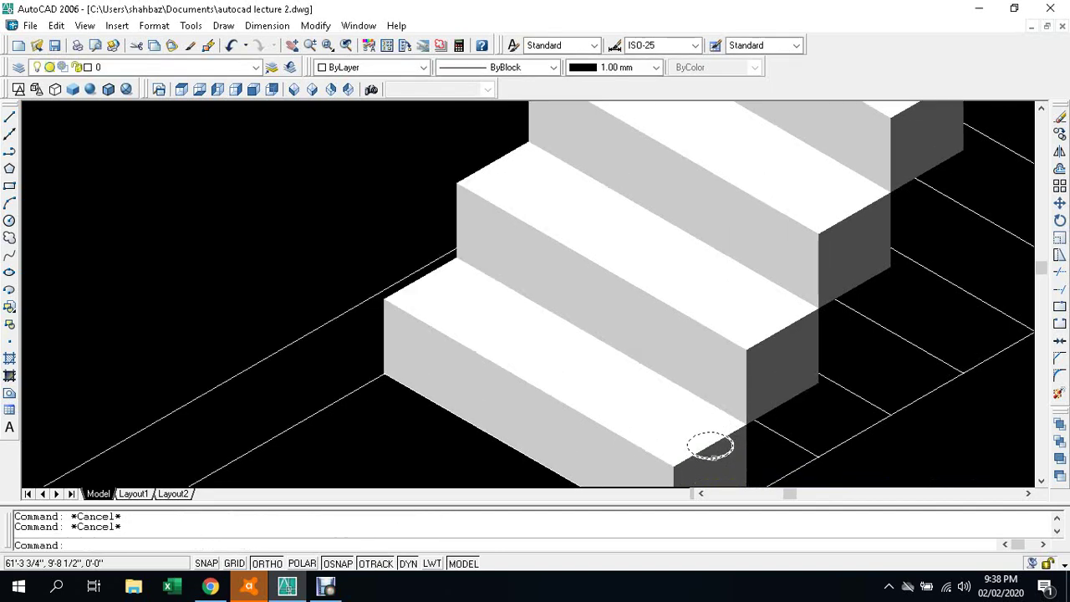
pyautogui.scroll(3, 719, 470)
pyautogui.write('m')
pyautogui.press('Return')
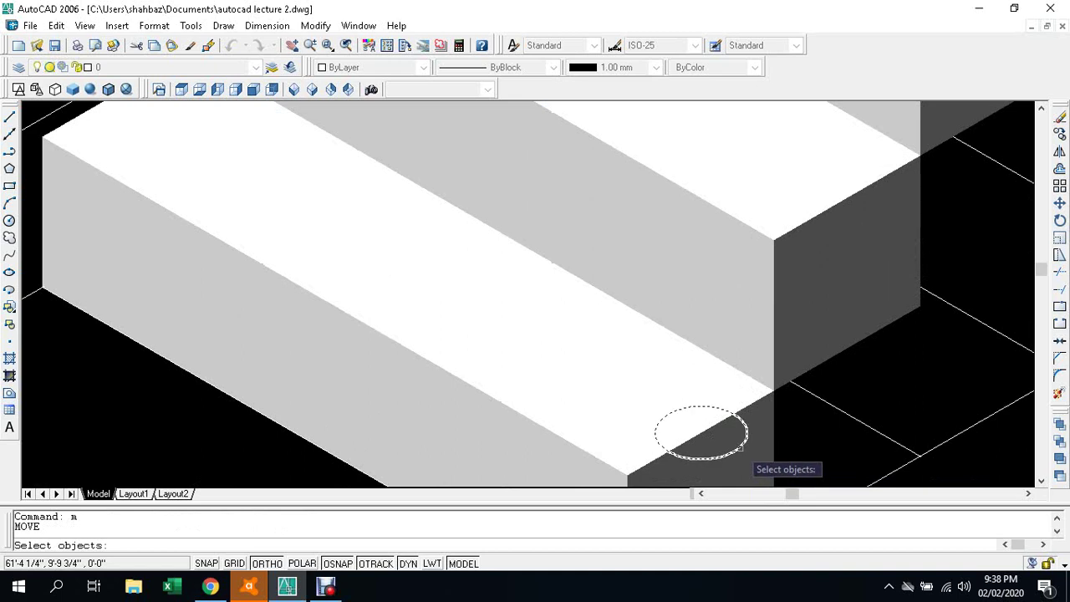
pyautogui.press('Return')
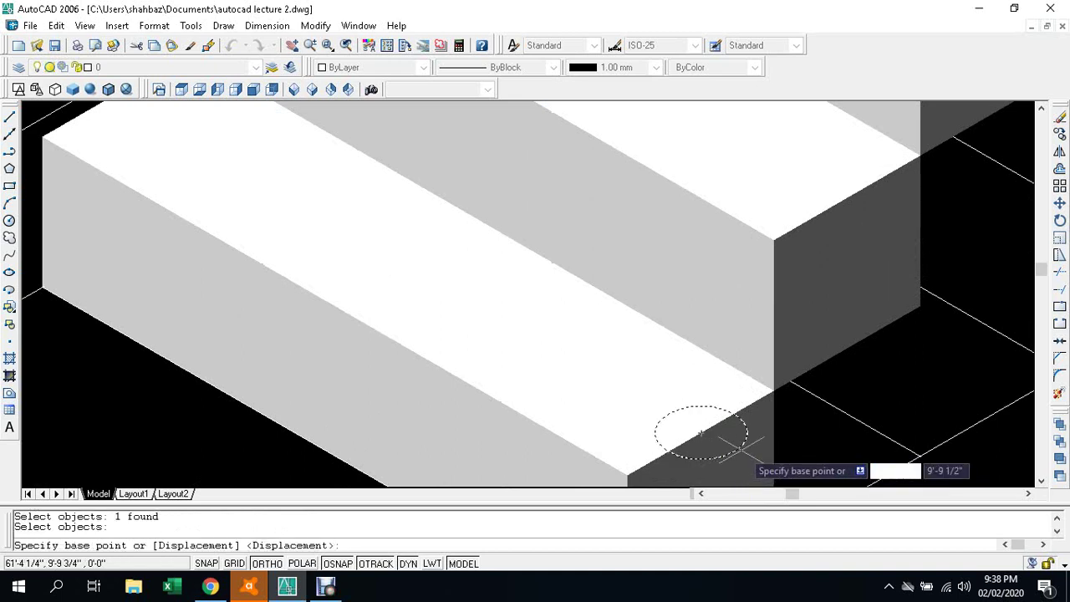
pyautogui.click(712, 456)
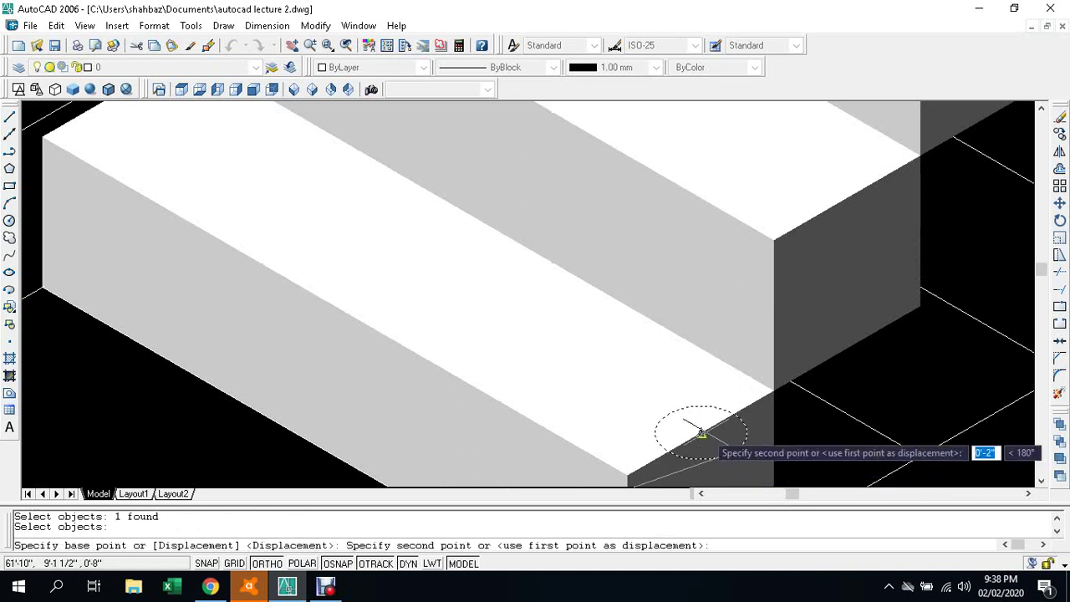
pyautogui.click(702, 432)
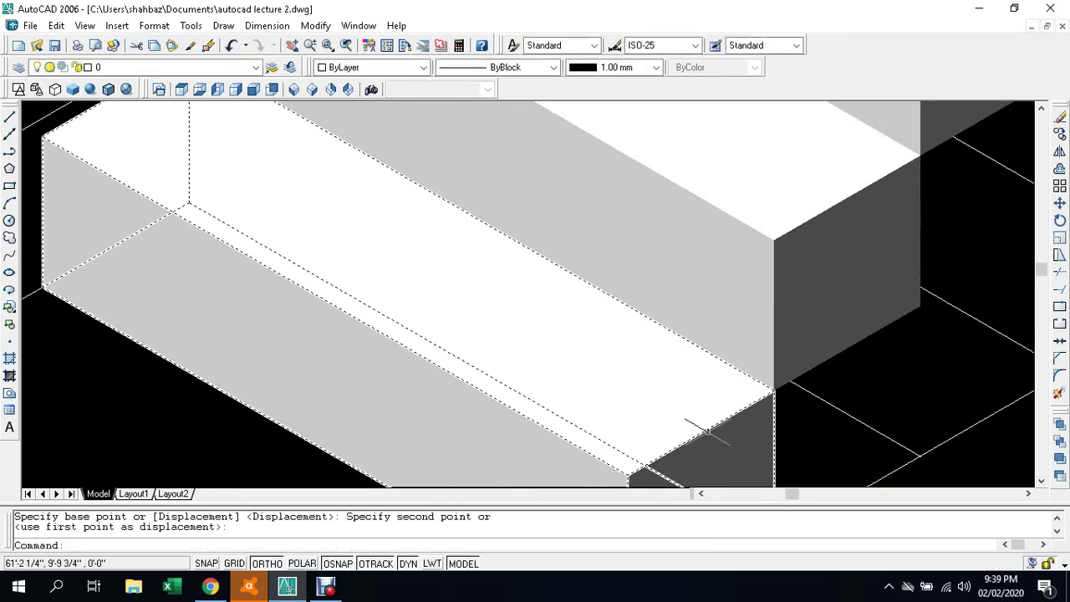
pyautogui.press('Escape')
pyautogui.press('Escape')
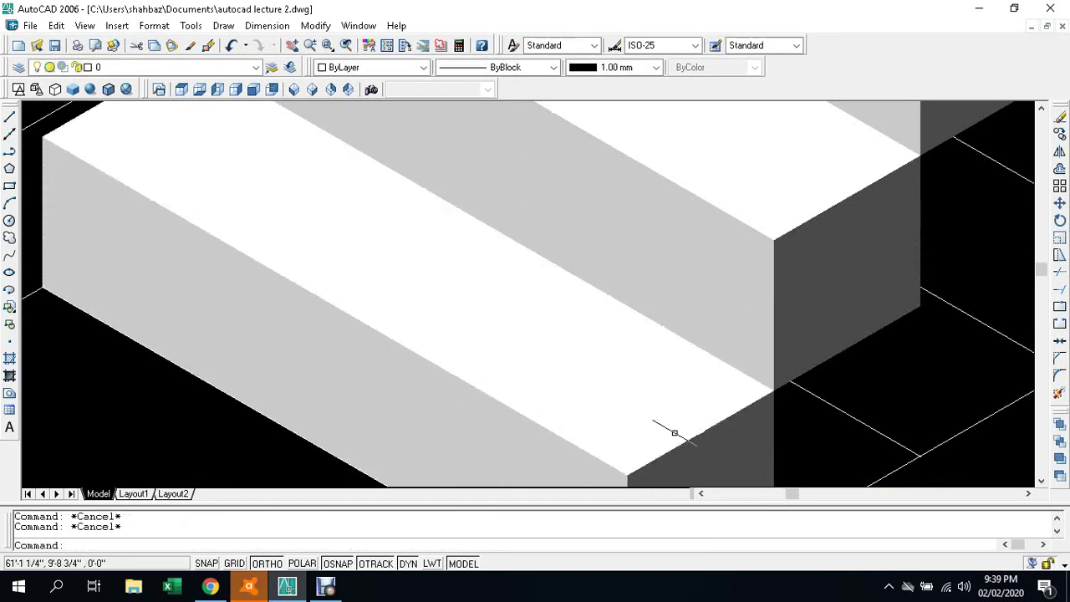
# Step: Extrude the circle 1'6 high with zero taper into a cylindrical post
pyautogui.write('ext')
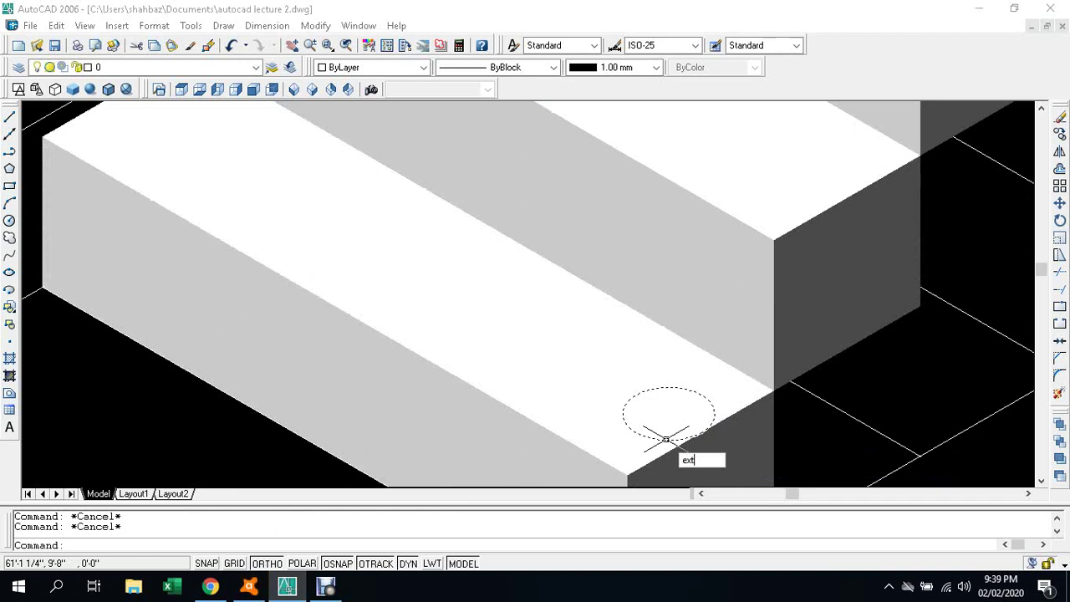
pyautogui.press('Return')
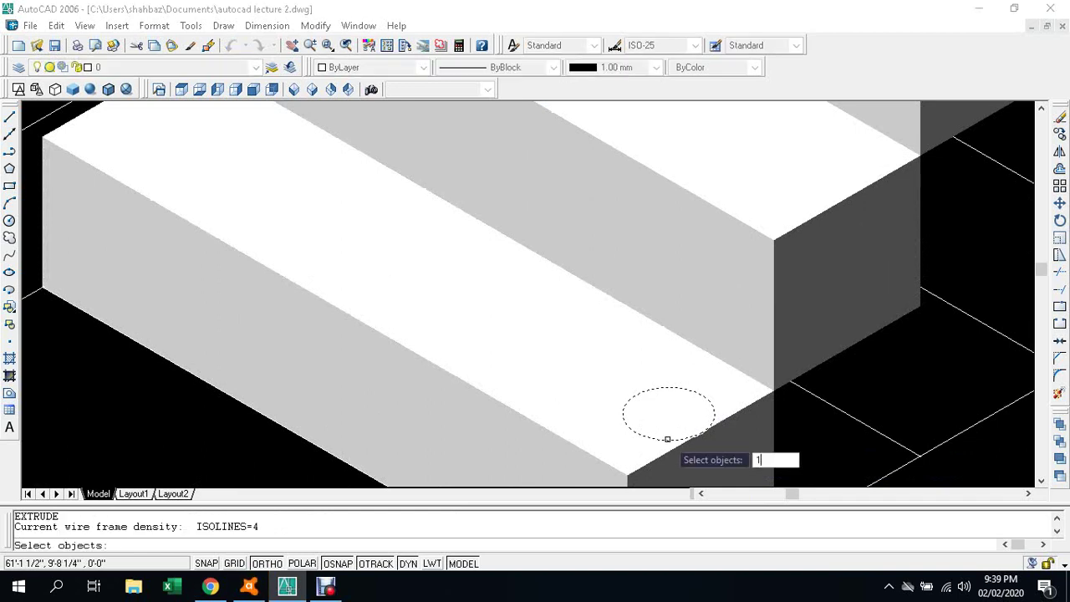
pyautogui.click(667, 438)
pyautogui.press('Return')
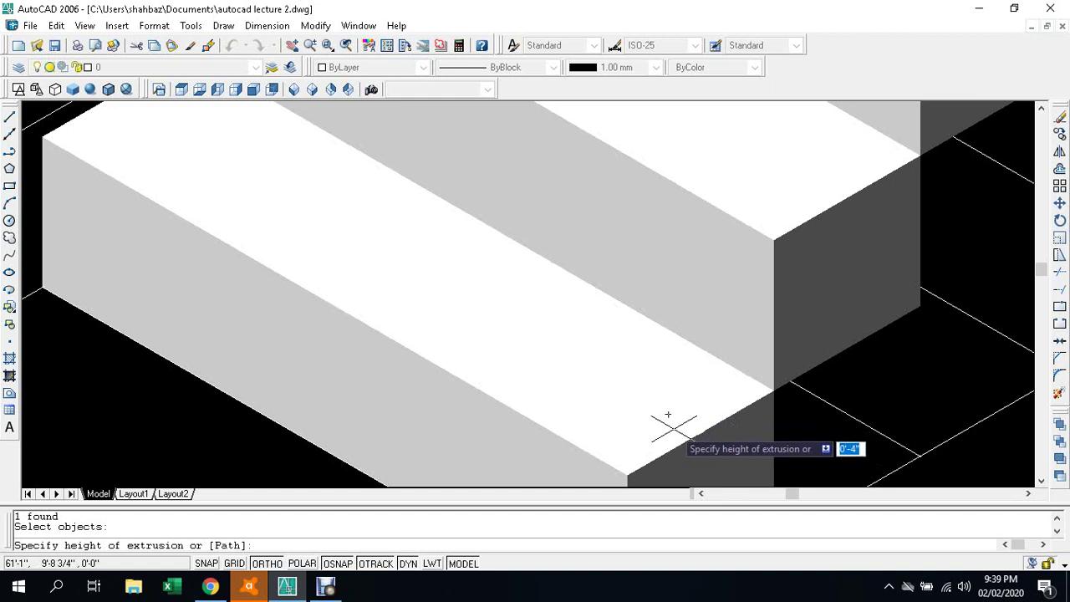
pyautogui.press('Escape')
pyautogui.write('ext')
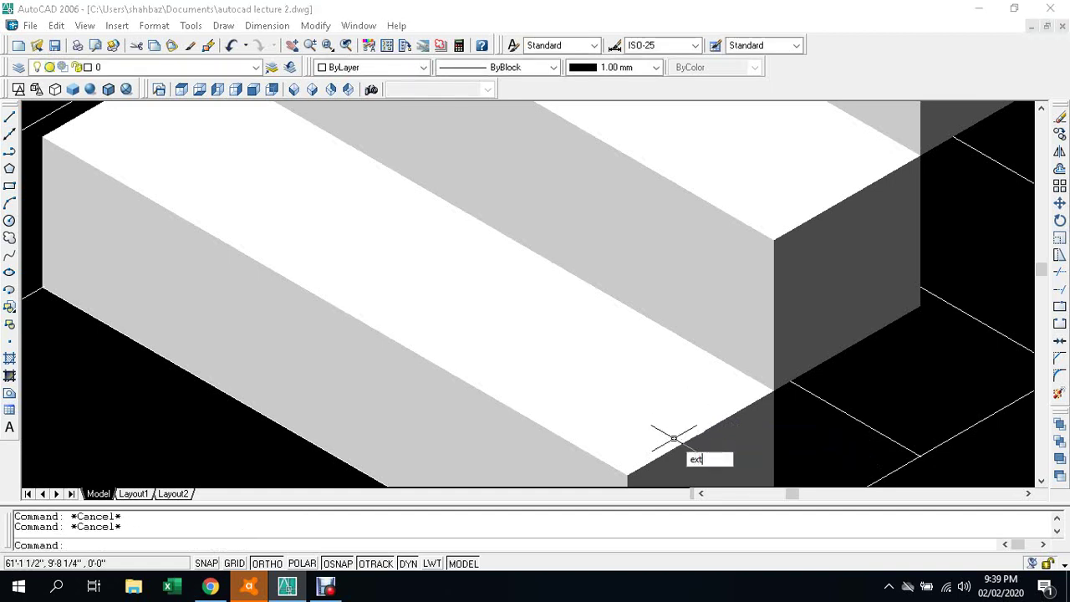
pyautogui.press('Return')
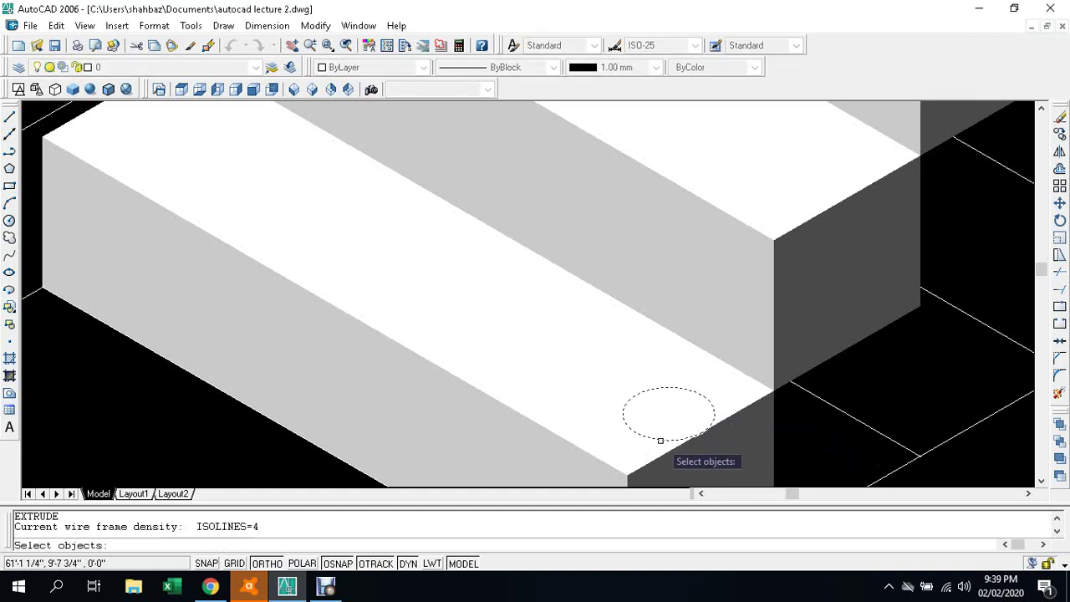
pyautogui.click(660, 440)
pyautogui.press('Return')
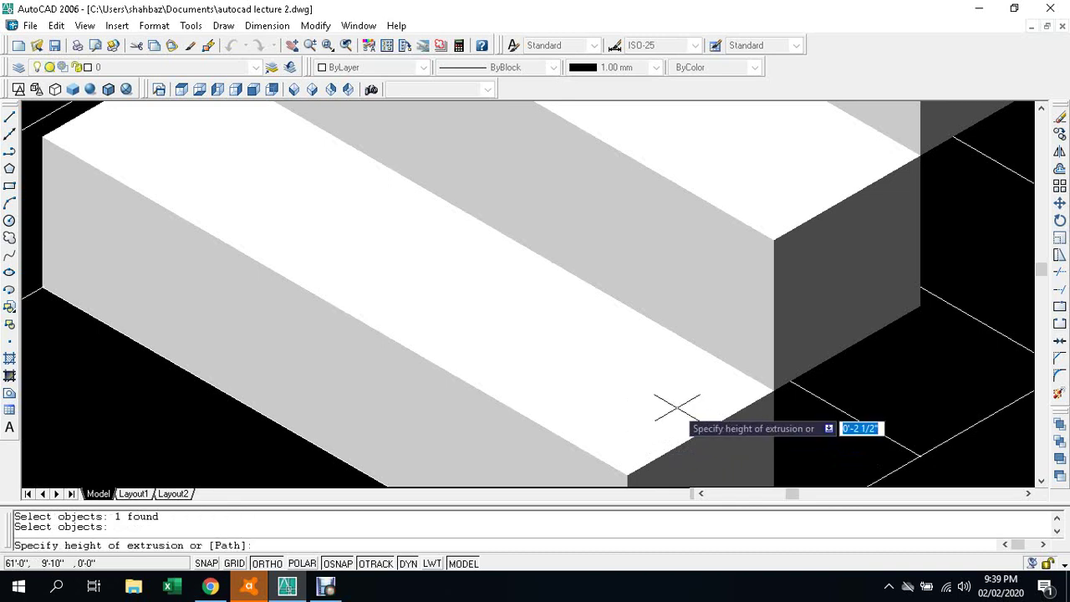
pyautogui.write("1'6")
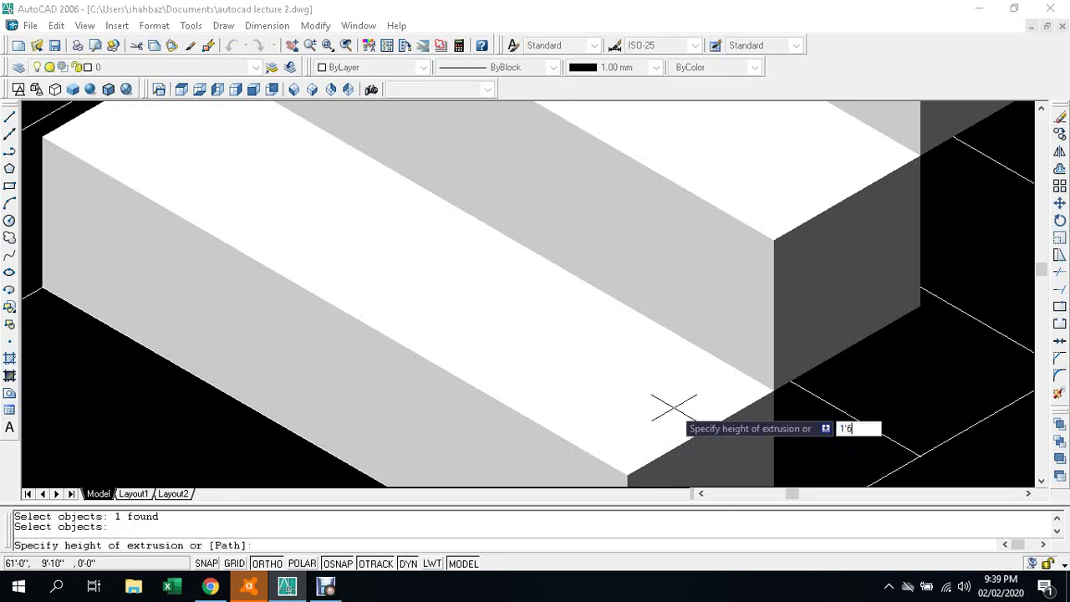
pyautogui.press('Return')
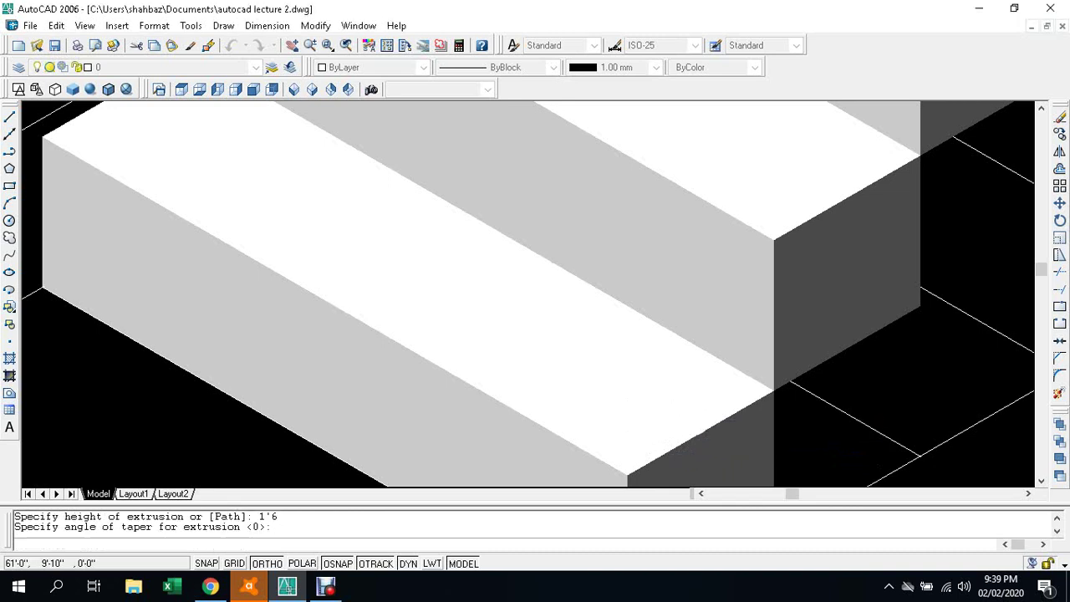
pyautogui.press('Return')
pyautogui.scroll(-3, 673, 409)
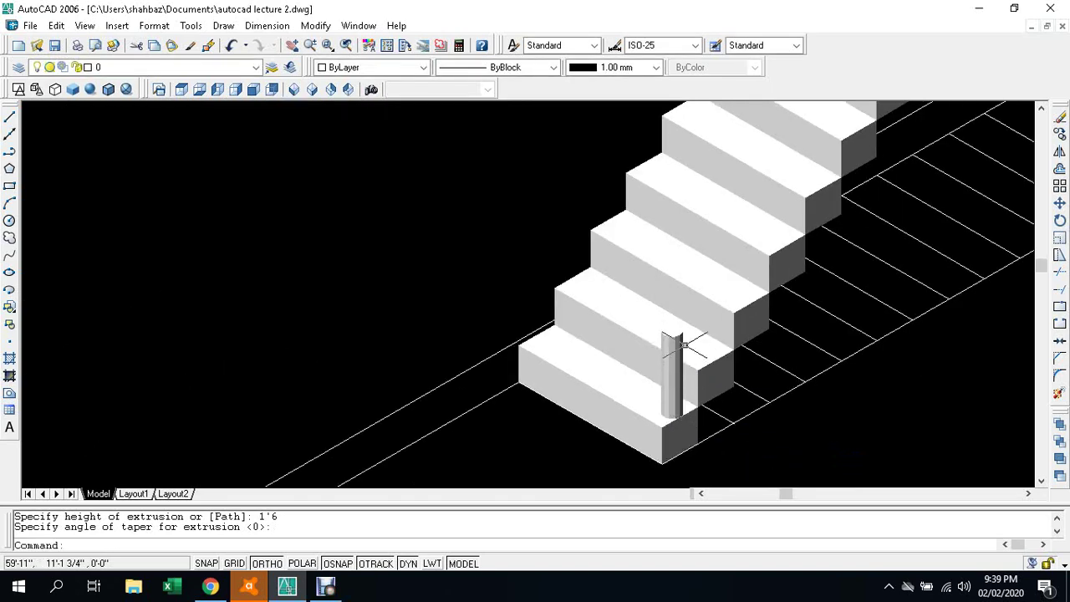
pyautogui.scroll(2, 684, 344)
pyautogui.scroll(-2, 683, 334)
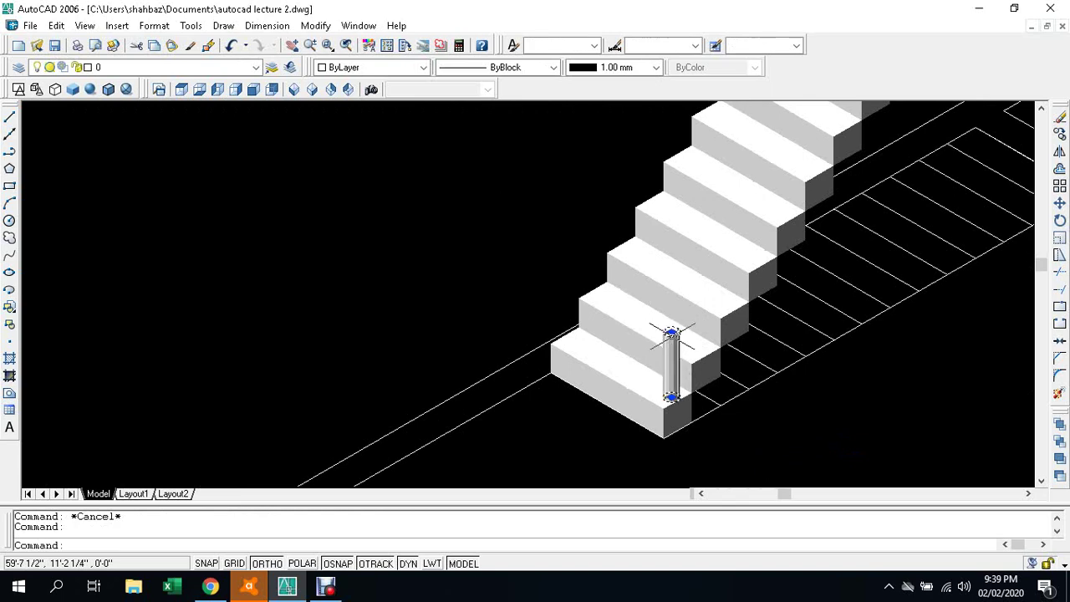
# Step: Set the post's colour to Green in the Color Control list
pyautogui.click(424, 67)
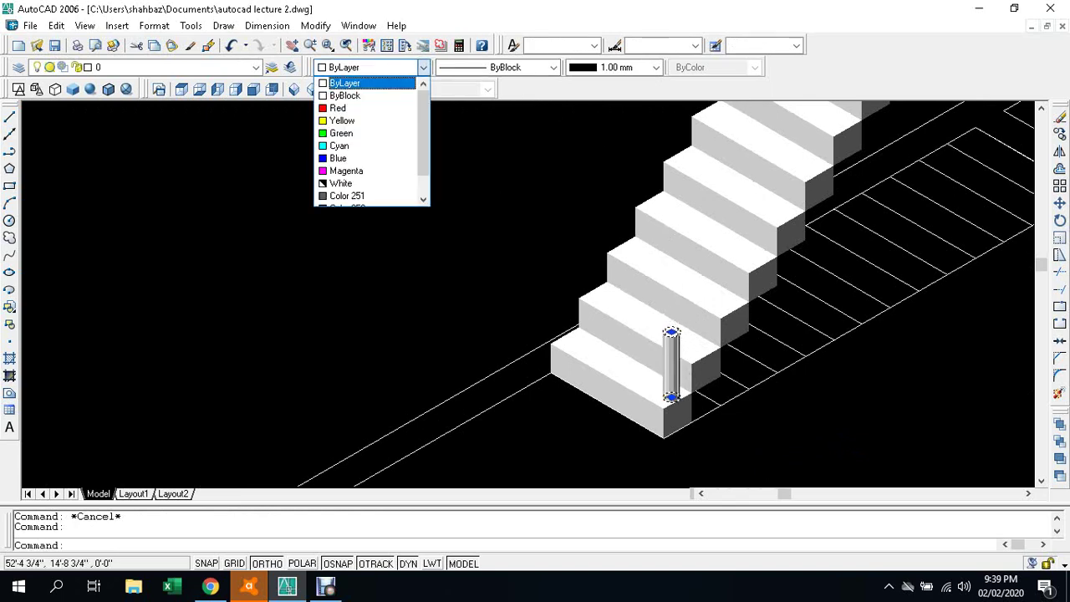
pyautogui.scroll(-3, 423, 224)
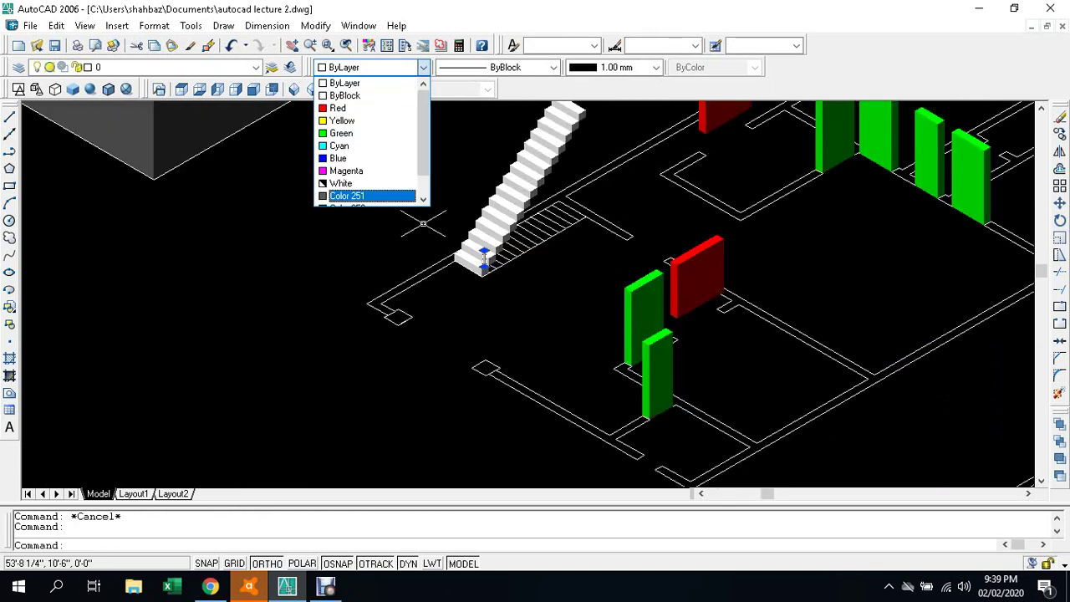
pyautogui.scroll(-1, 368, 145)
pyautogui.click(354, 122)
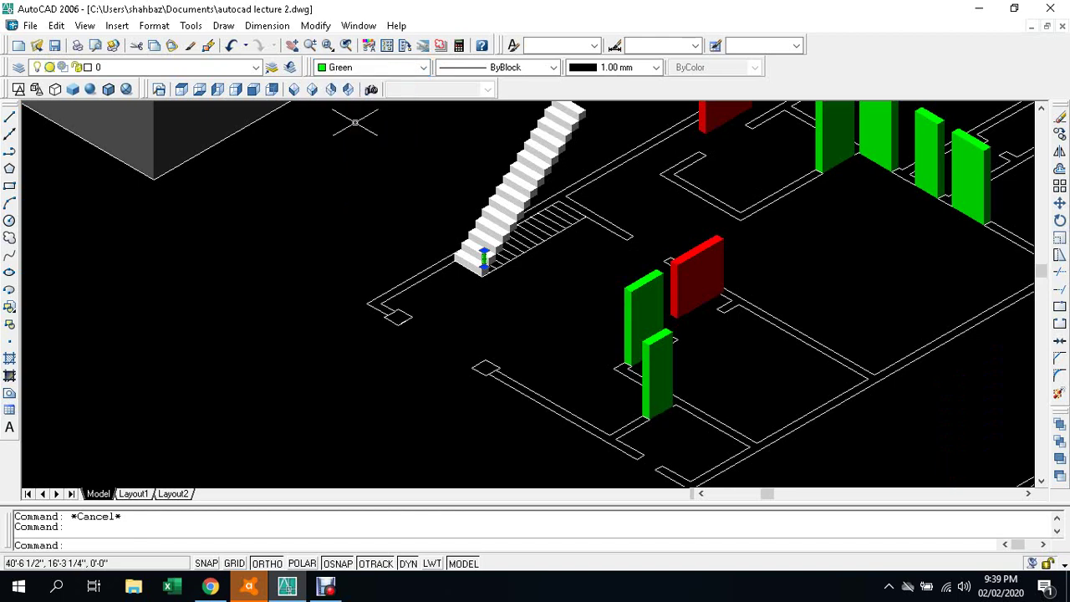
pyautogui.scroll(5, 481, 260)
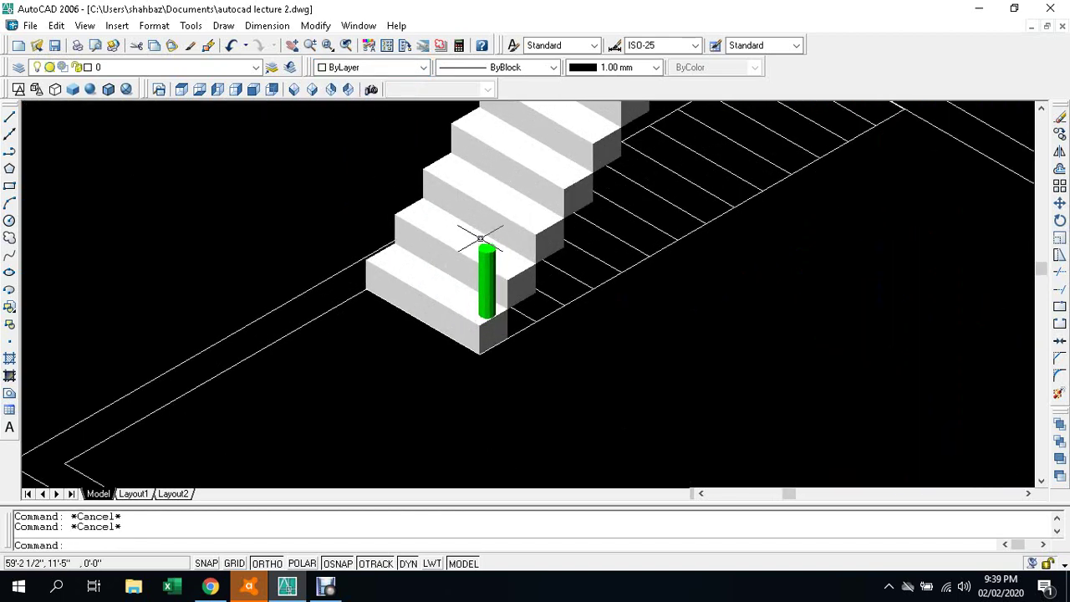
# Step: Copy the green post from its base point, with ortho switched off (F8)
pyautogui.write('co')
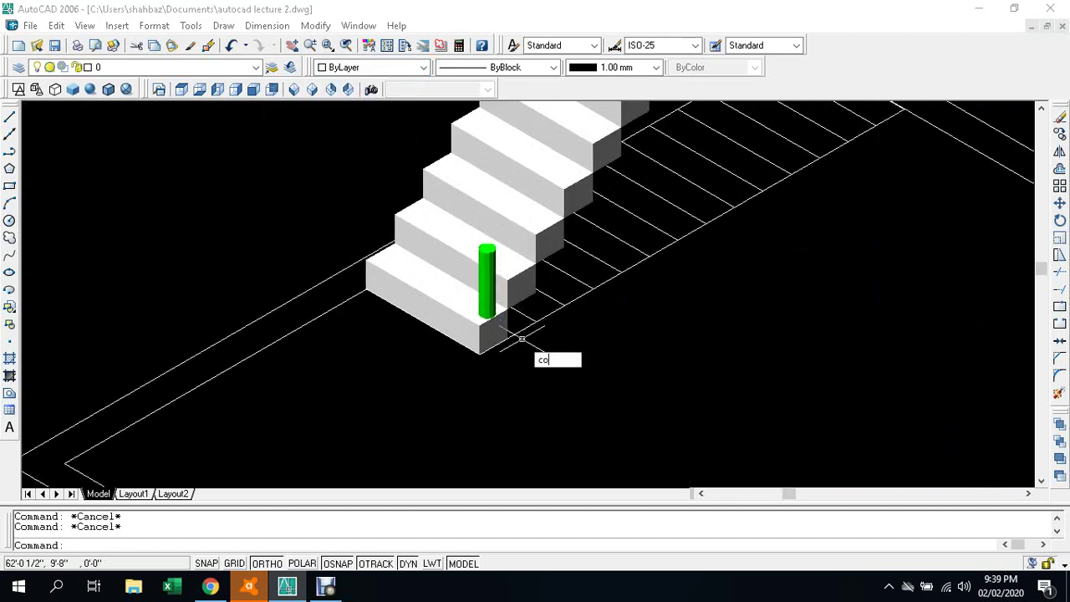
pyautogui.press('Return')
pyautogui.scroll(3, 520, 339)
pyautogui.click(451, 293)
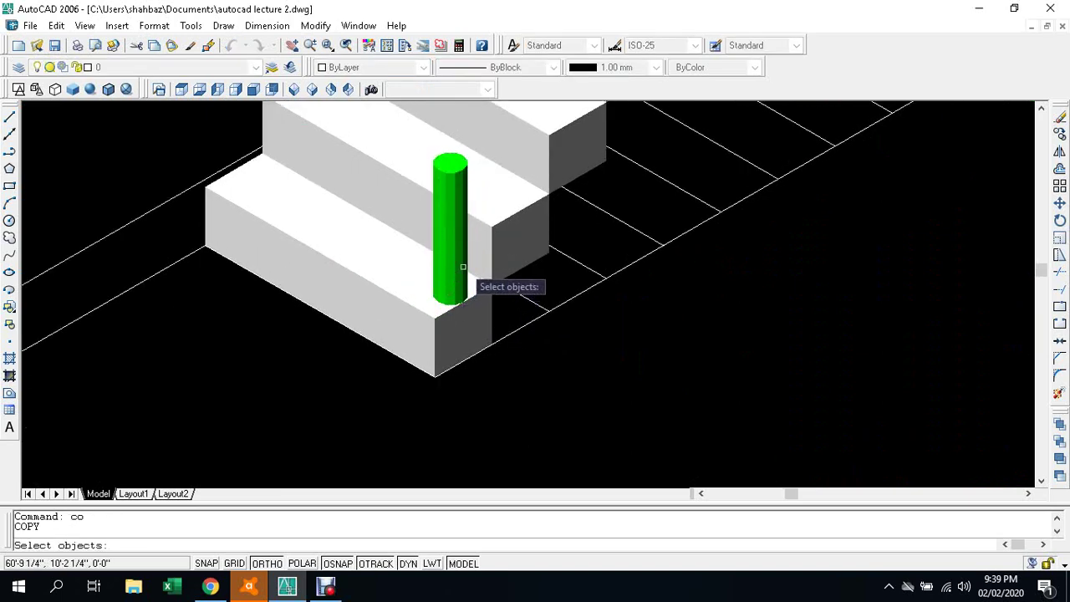
pyautogui.click(464, 266)
pyautogui.press('Return')
pyautogui.scroll(2, 455, 331)
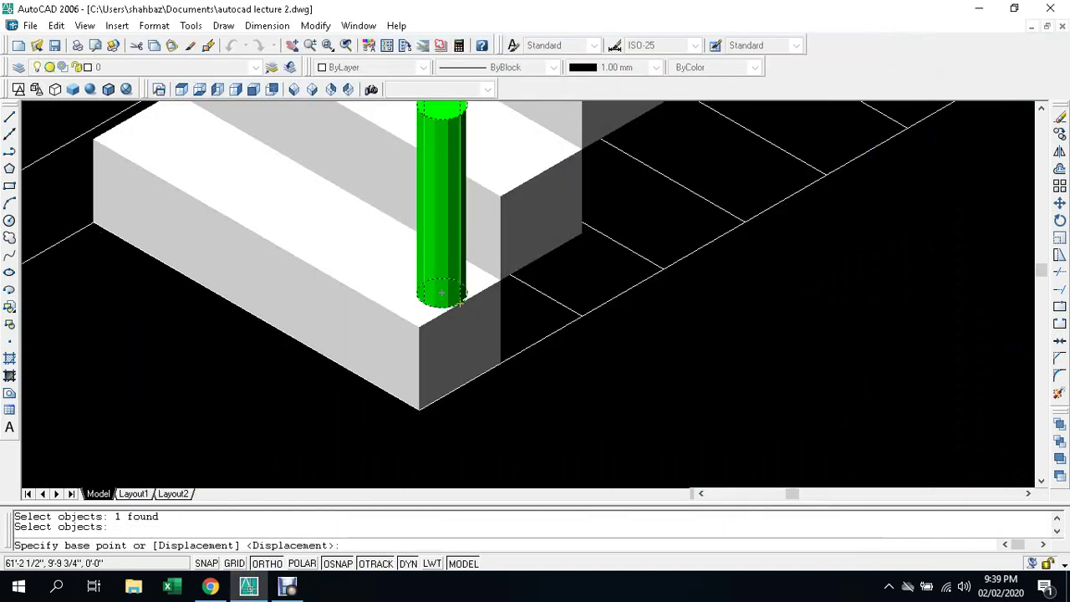
pyautogui.click(459, 303)
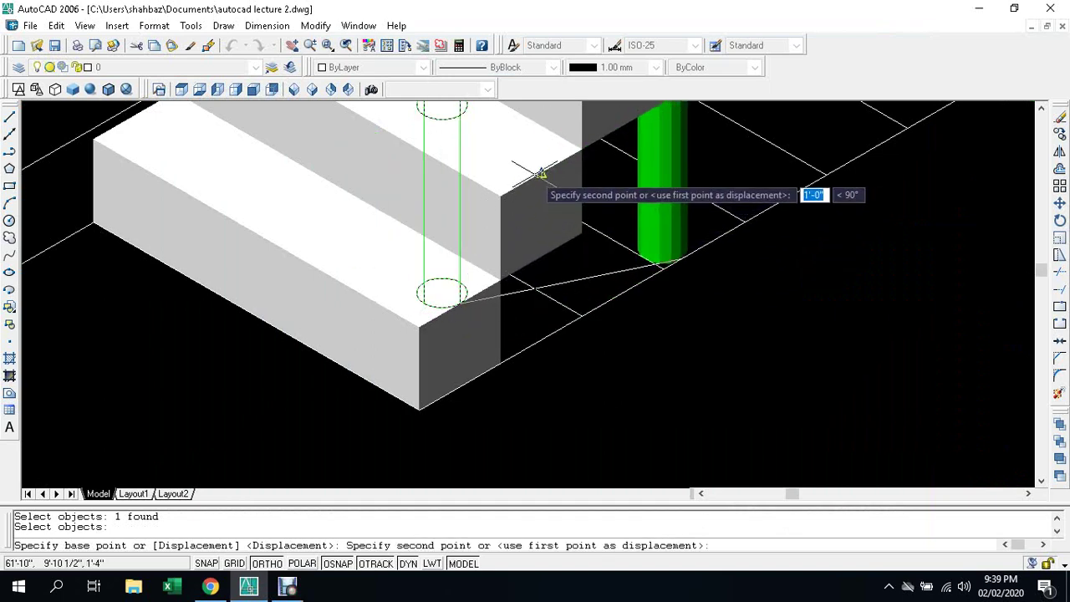
pyautogui.press('F8')
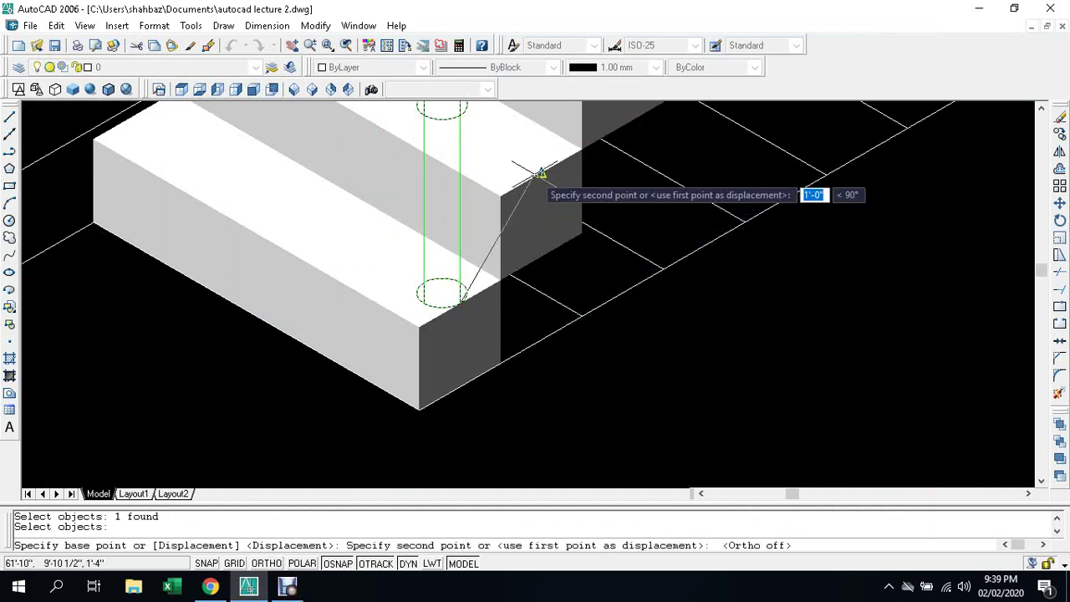
# Step: Place post copies on the next five steps up the staircase
pyautogui.click(541, 173)
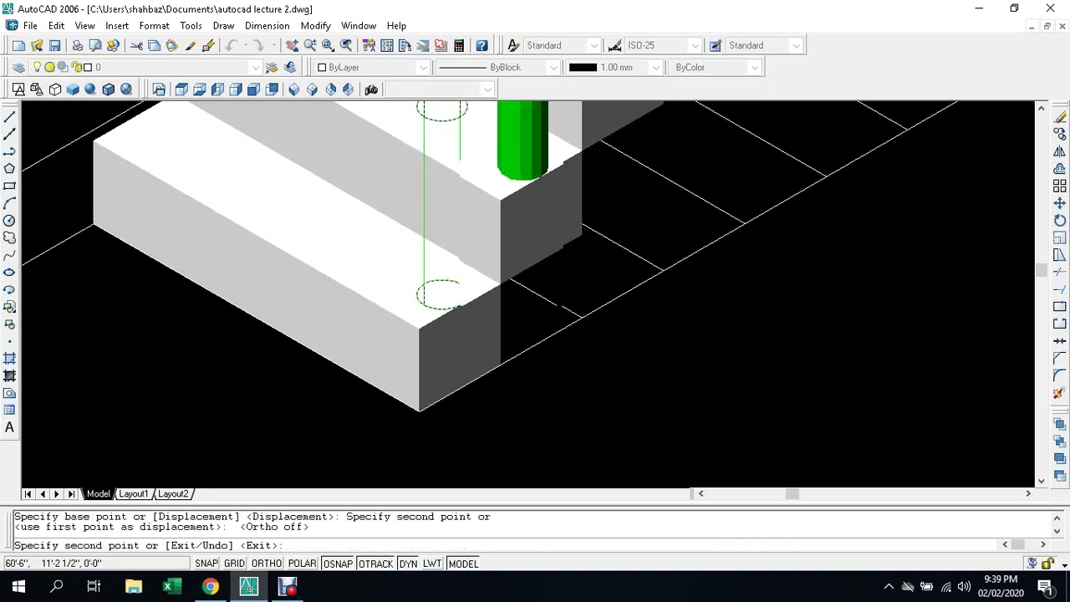
pyautogui.moveTo(612, 113); pyautogui.dragTo(424, 251, button='middle')
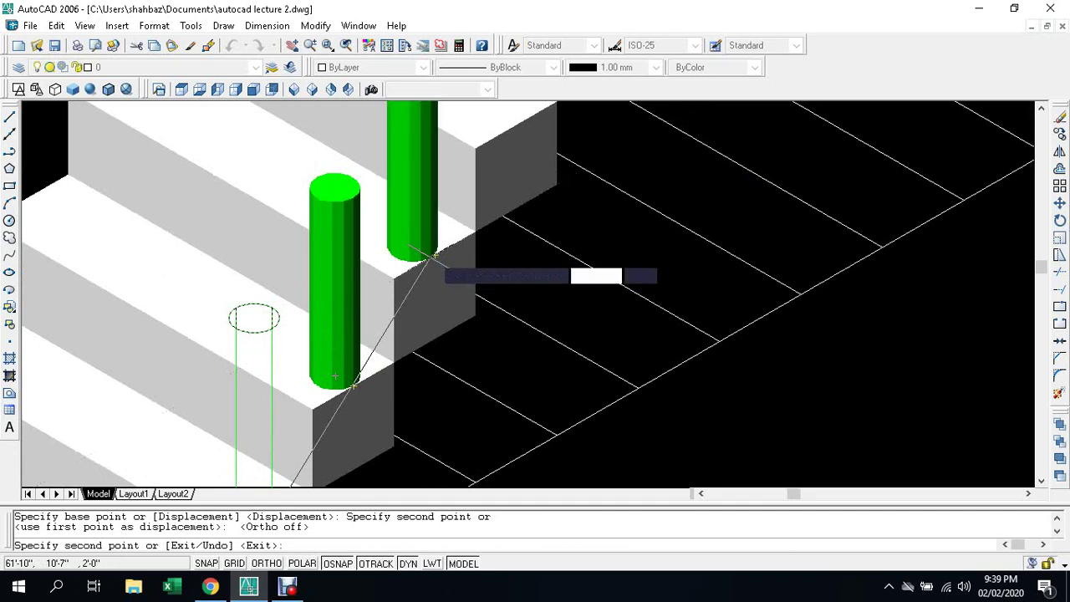
pyautogui.click(434, 255)
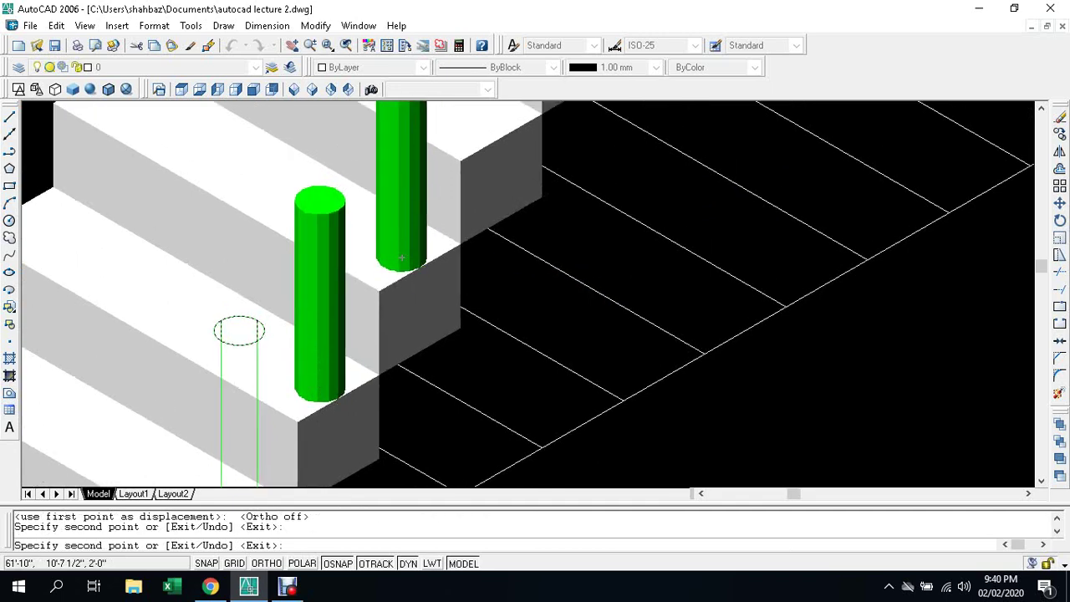
pyautogui.moveTo(439, 259); pyautogui.dragTo(311, 341, button='middle')
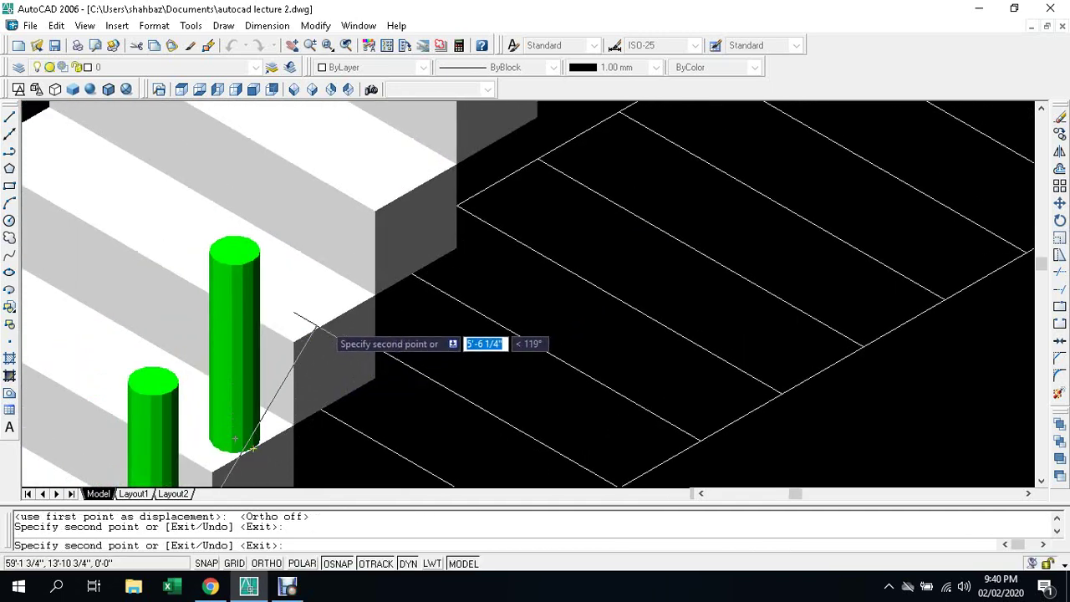
pyautogui.click(333, 318)
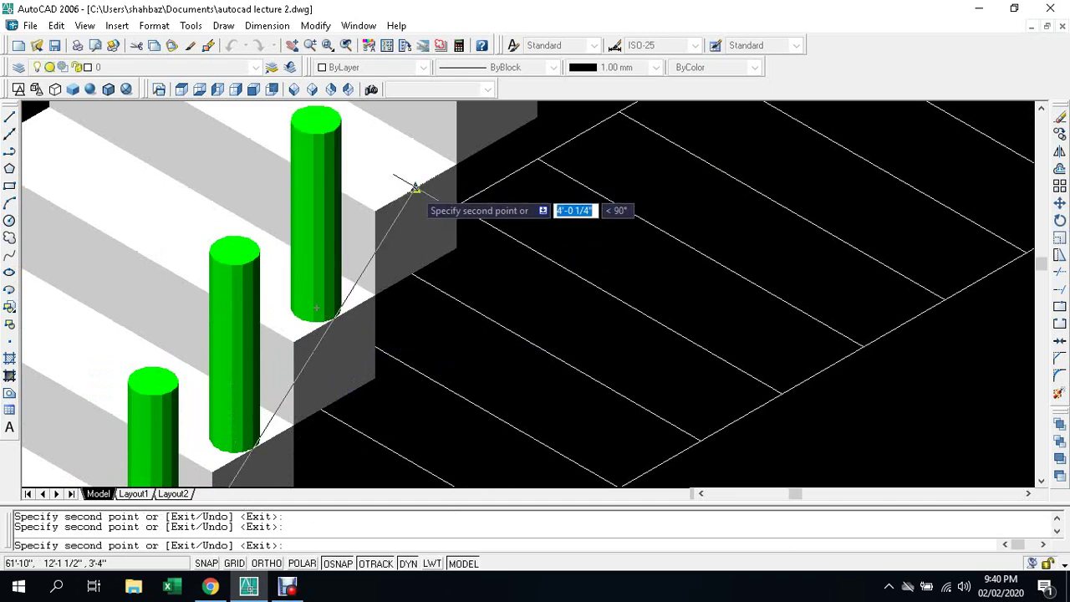
pyautogui.scroll(-3, 416, 187)
pyautogui.scroll(2, 382, 332)
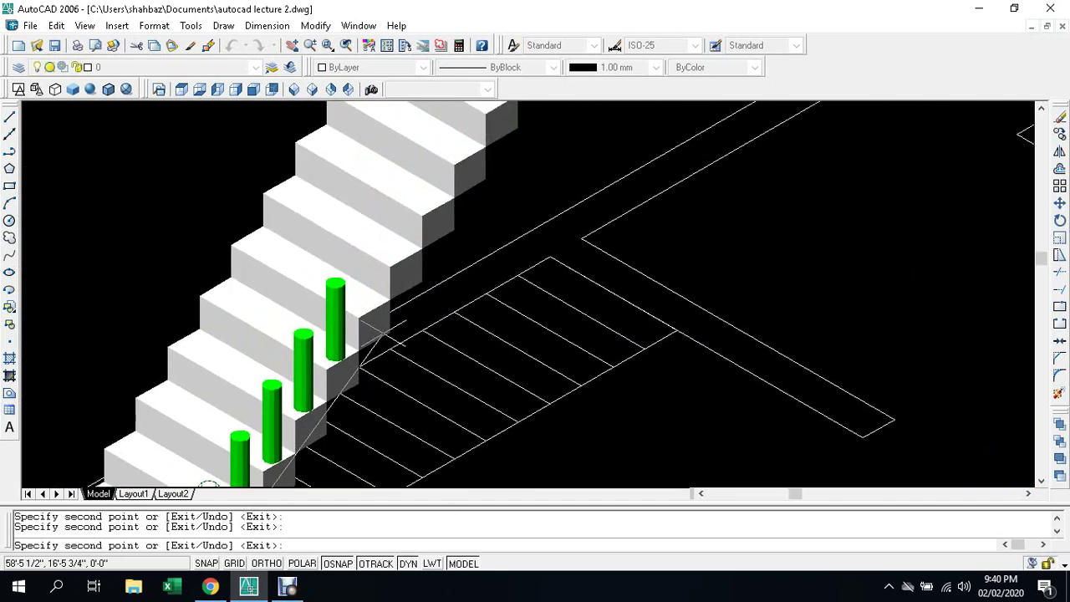
pyautogui.moveTo(381, 333); pyautogui.dragTo(357, 387, button='middle')
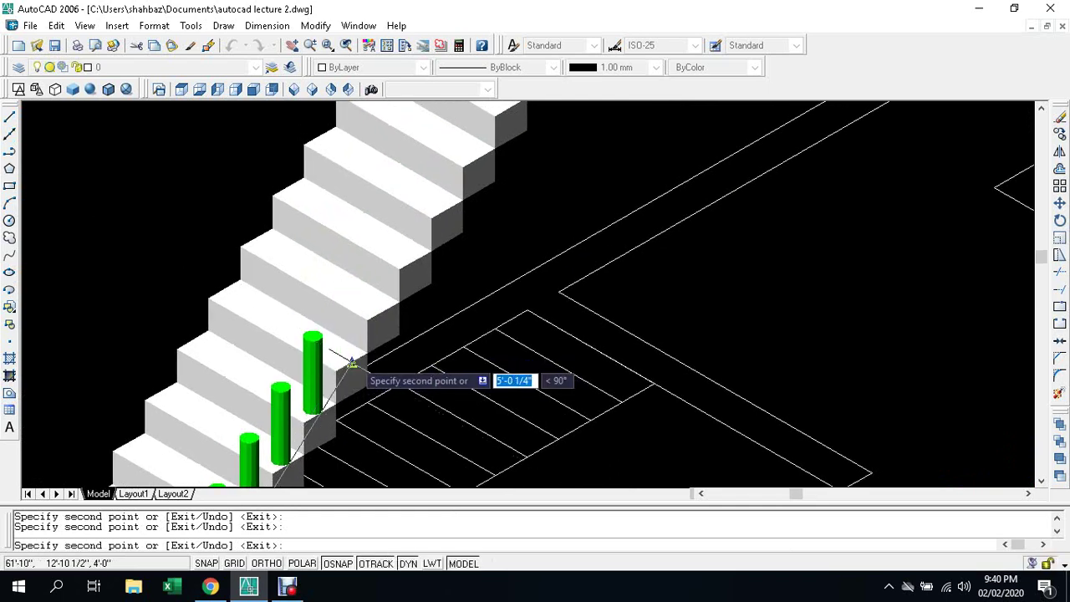
pyautogui.click(352, 362)
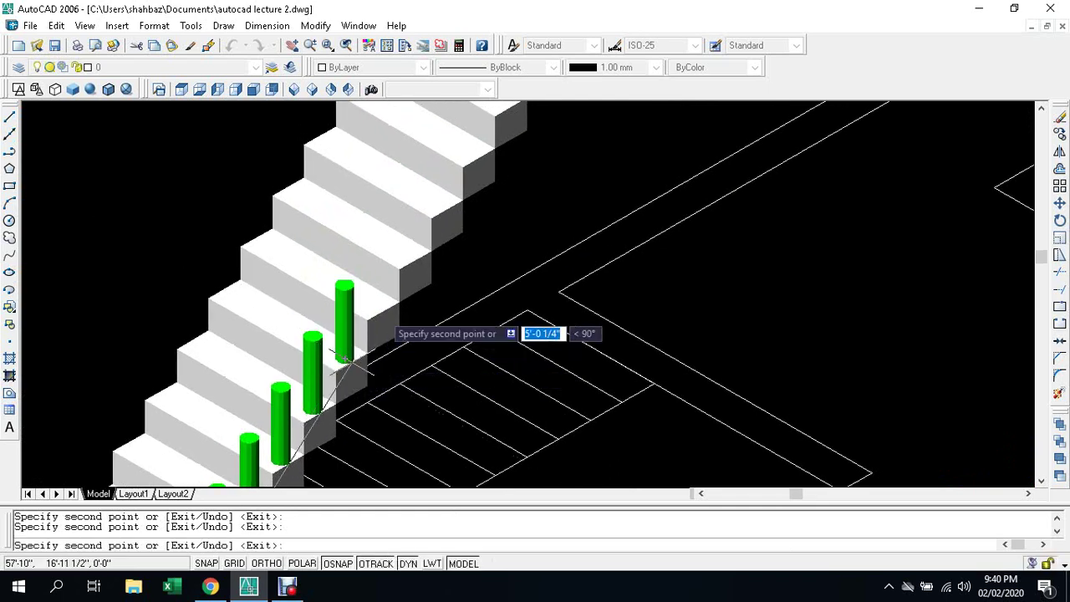
pyautogui.click(383, 311)
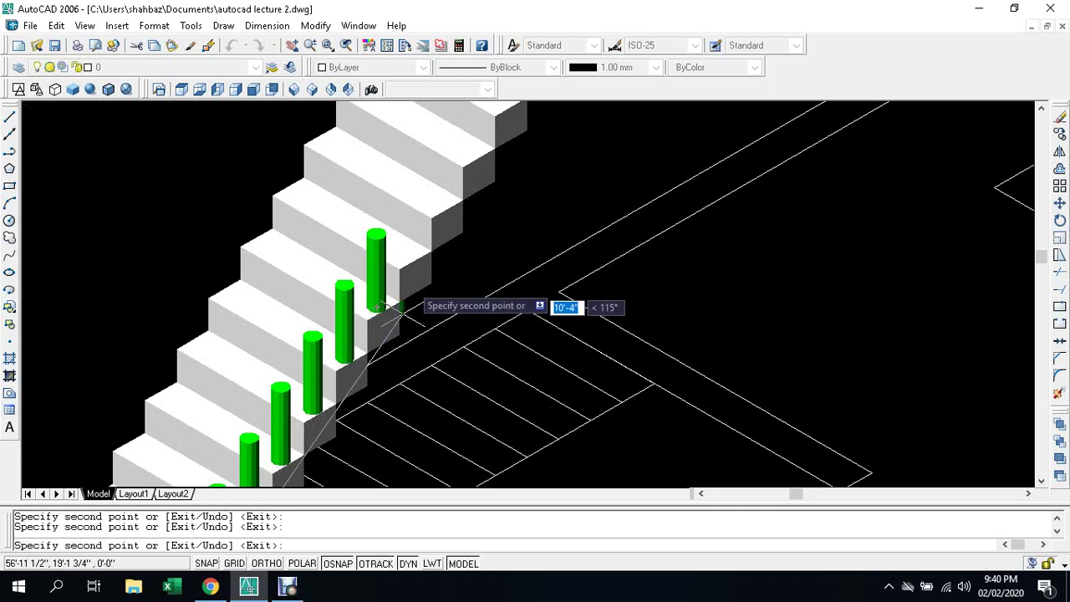
# Step: Place four more post copies on the upper steps, ending at the top step
pyautogui.scroll(1, 399, 277)
pyautogui.scroll(1, 399, 277)
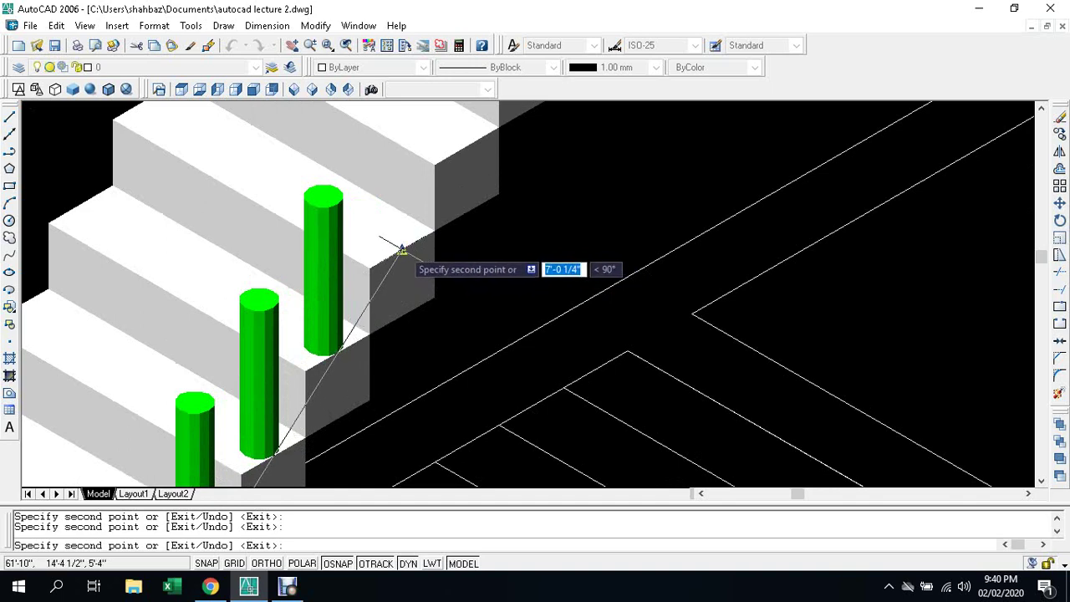
pyautogui.moveTo(418, 268); pyautogui.dragTo(371, 324, button='middle')
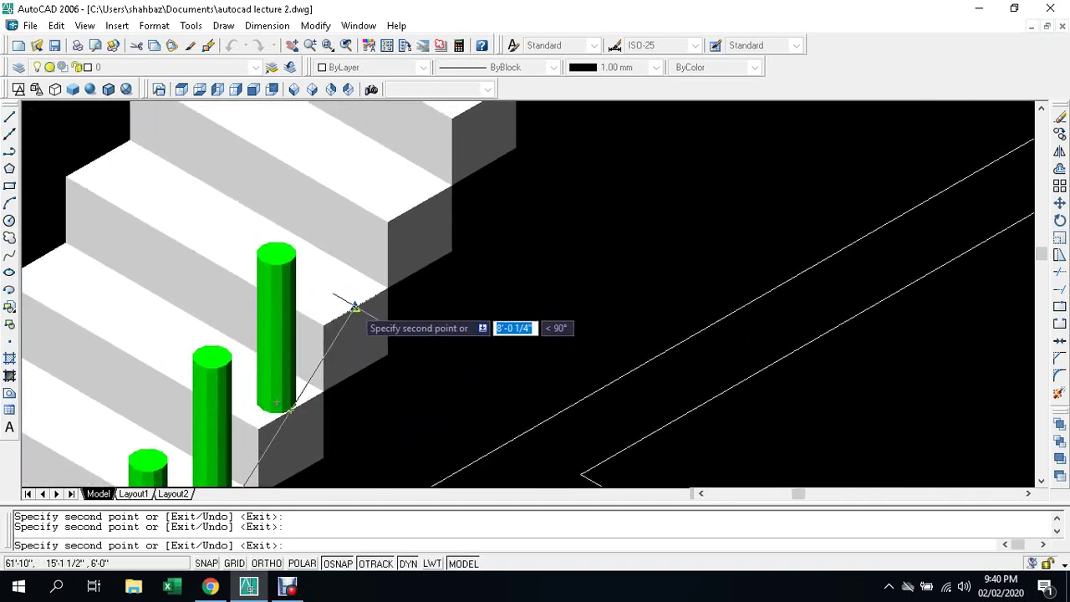
pyautogui.scroll(-2, 355, 308)
pyautogui.scroll(-1, 376, 251)
pyautogui.scroll(2, 393, 247)
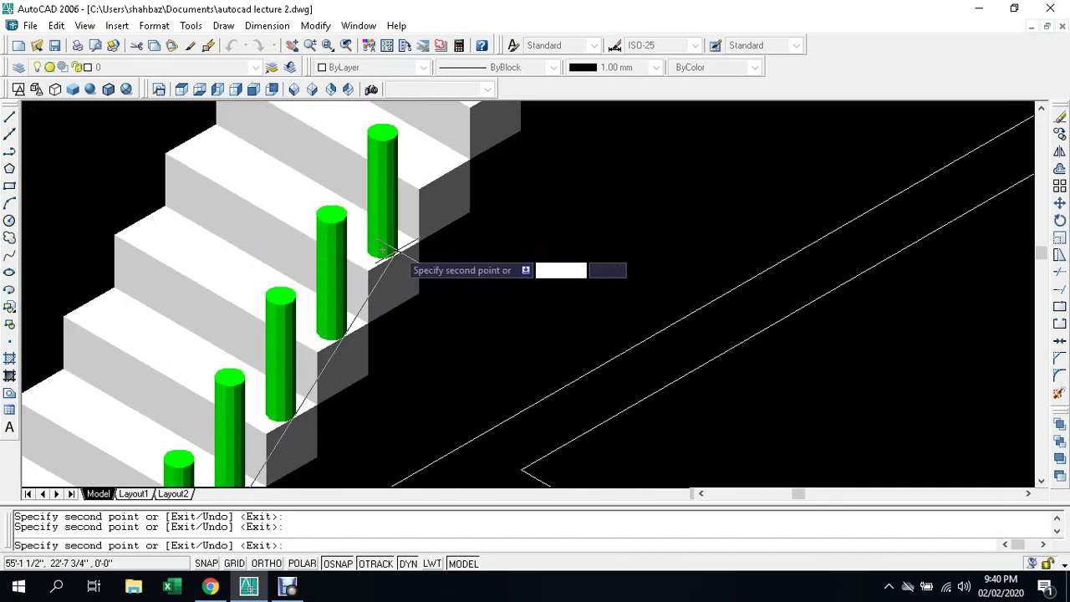
pyautogui.moveTo(360, 280); pyautogui.dragTo(208, 358, button='middle')
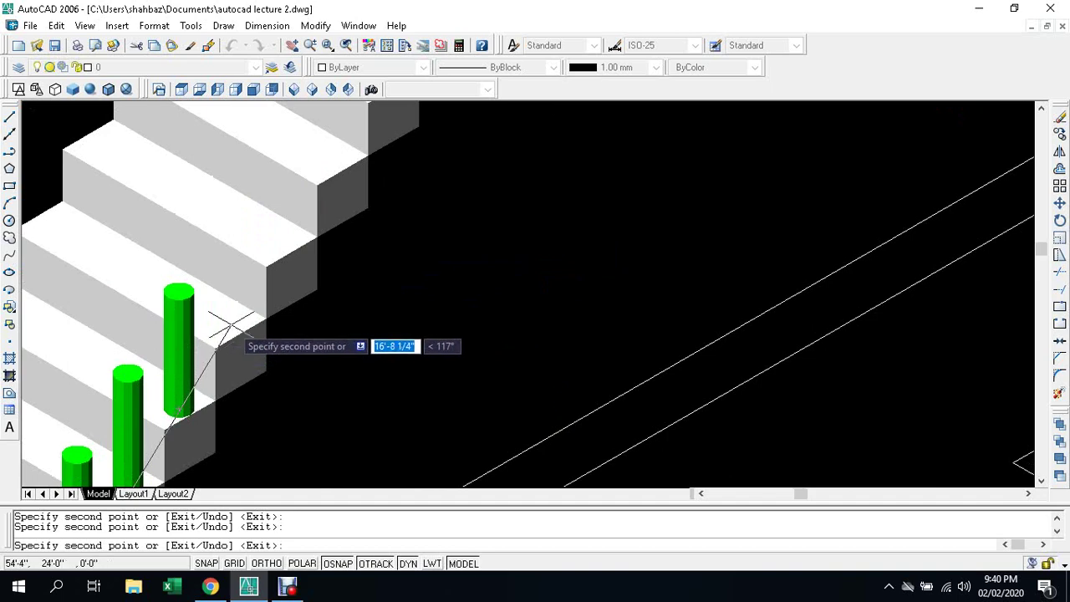
pyautogui.click(241, 332)
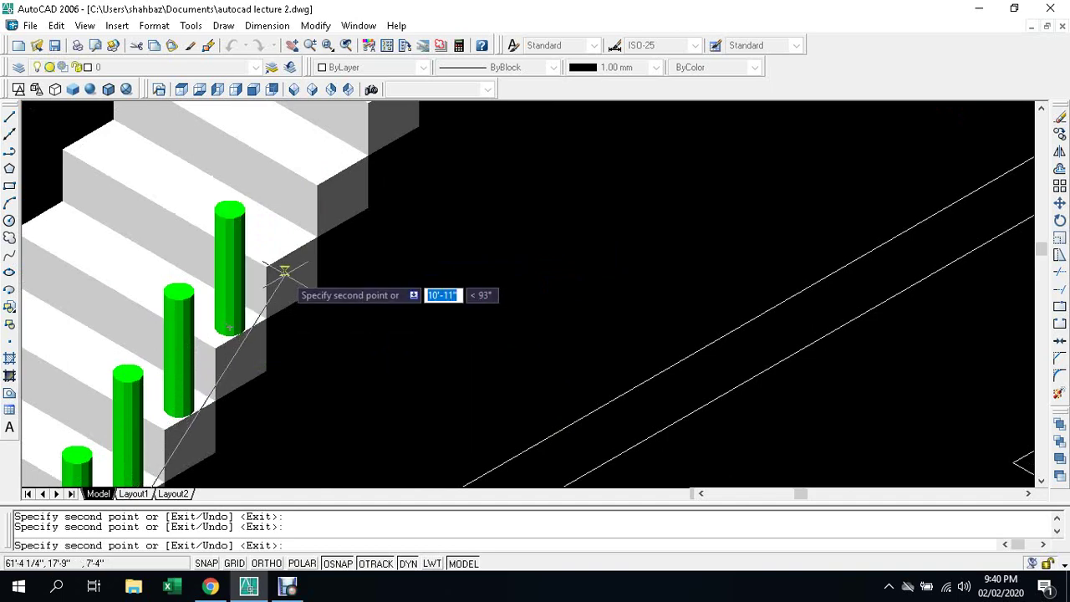
pyautogui.moveTo(289, 250); pyautogui.dragTo(232, 372, button='middle')
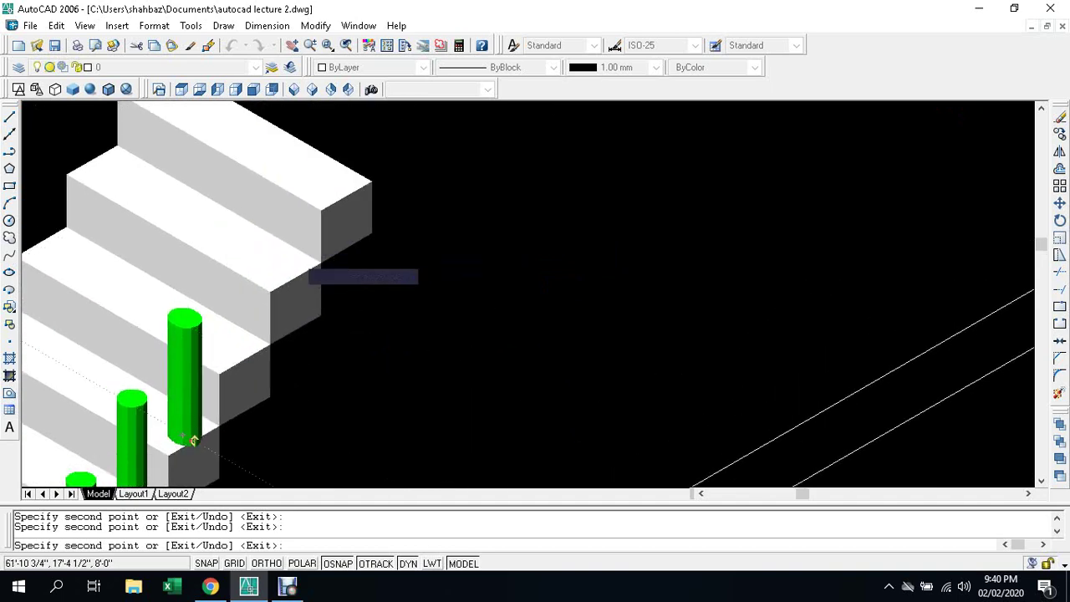
pyautogui.click(243, 363)
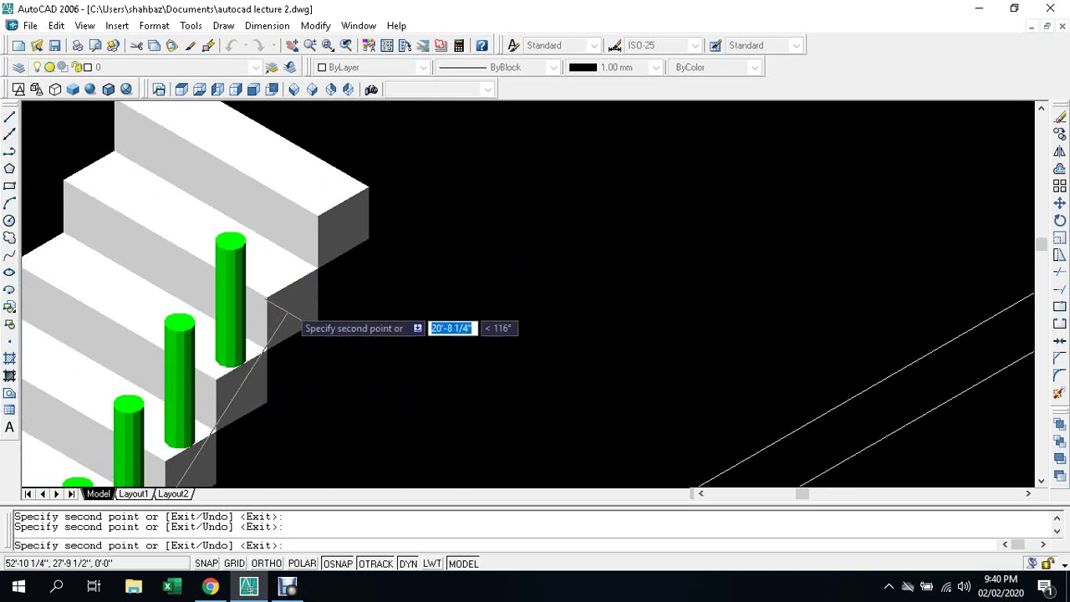
pyautogui.click(311, 241)
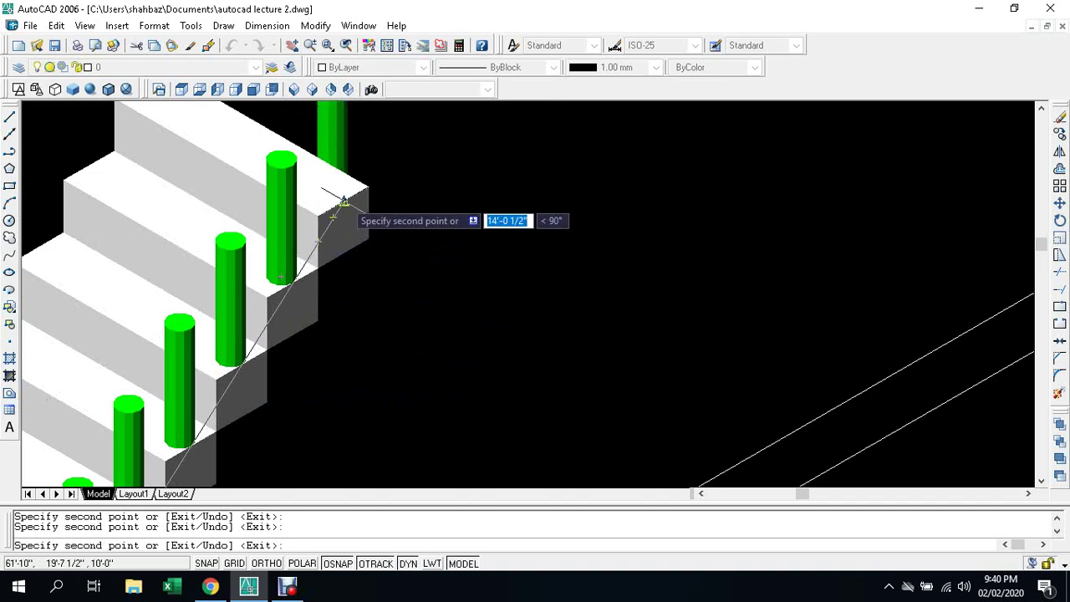
pyautogui.click(332, 195)
# Step: End the post copying and switch to the flat Top view of the plans
pyautogui.press('Escape')
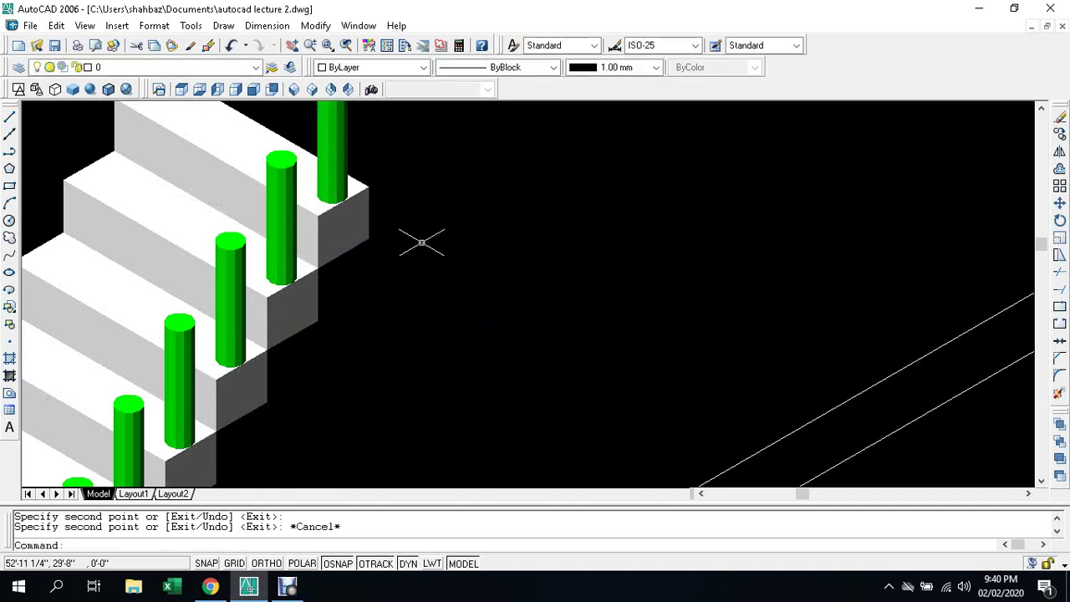
pyautogui.scroll(-3, 420, 239)
pyautogui.scroll(-1, 368, 349)
pyautogui.scroll(3, 367, 349)
pyautogui.press('Escape')
pyautogui.press('Escape')
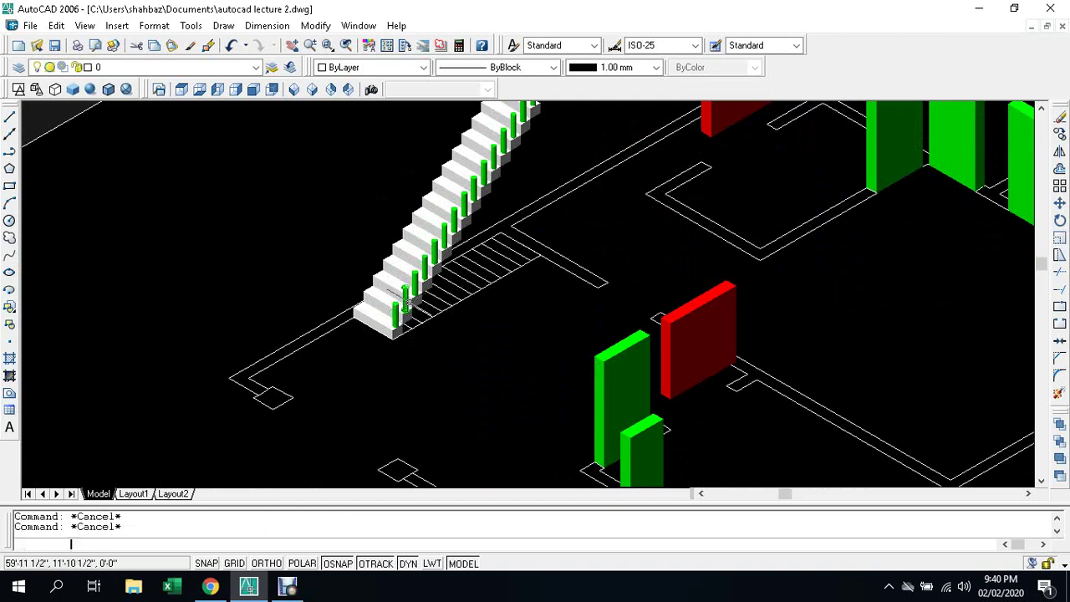
pyautogui.scroll(2, 403, 290)
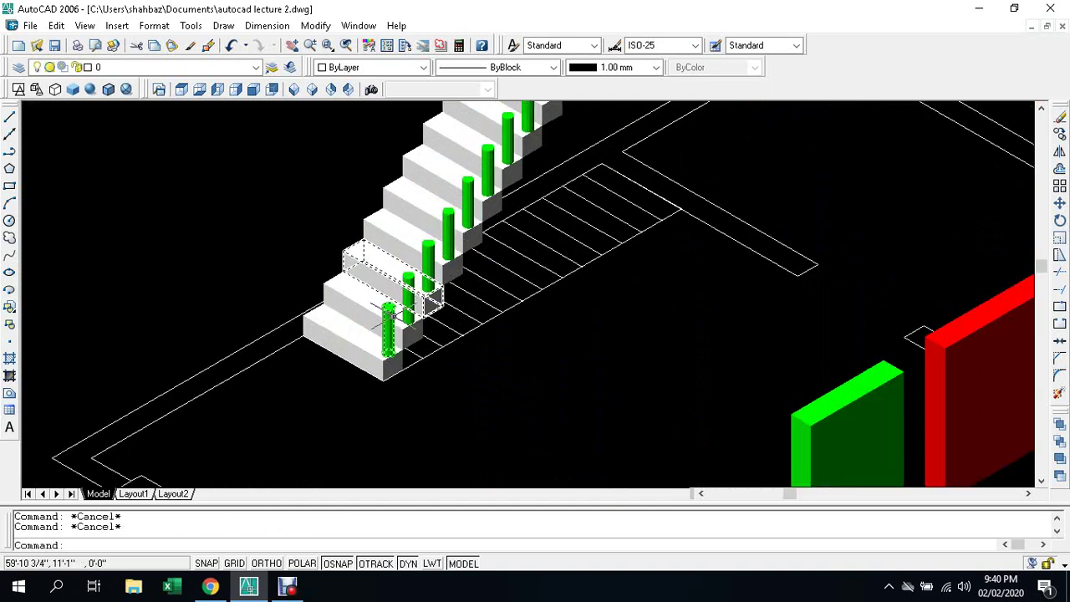
pyautogui.scroll(-1, 389, 316)
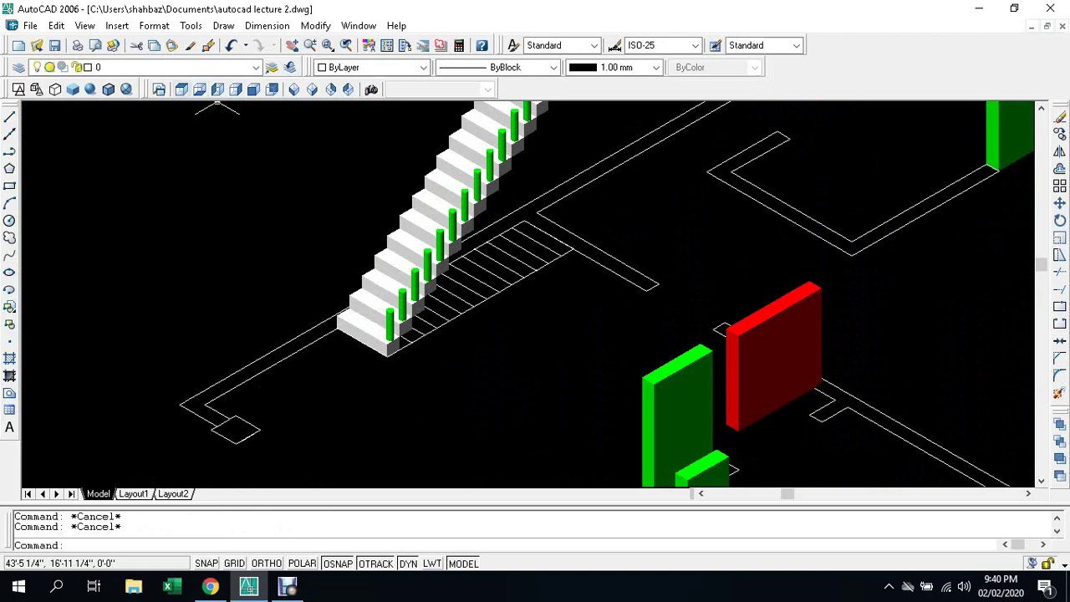
pyautogui.click(181, 90)
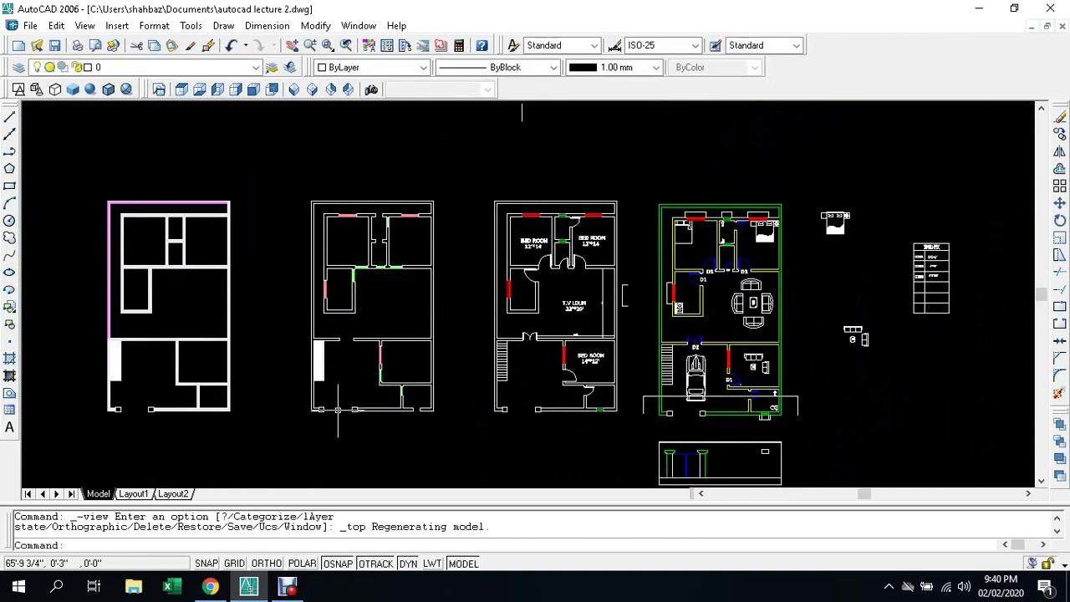
pyautogui.press('Escape')
pyautogui.press('Escape')
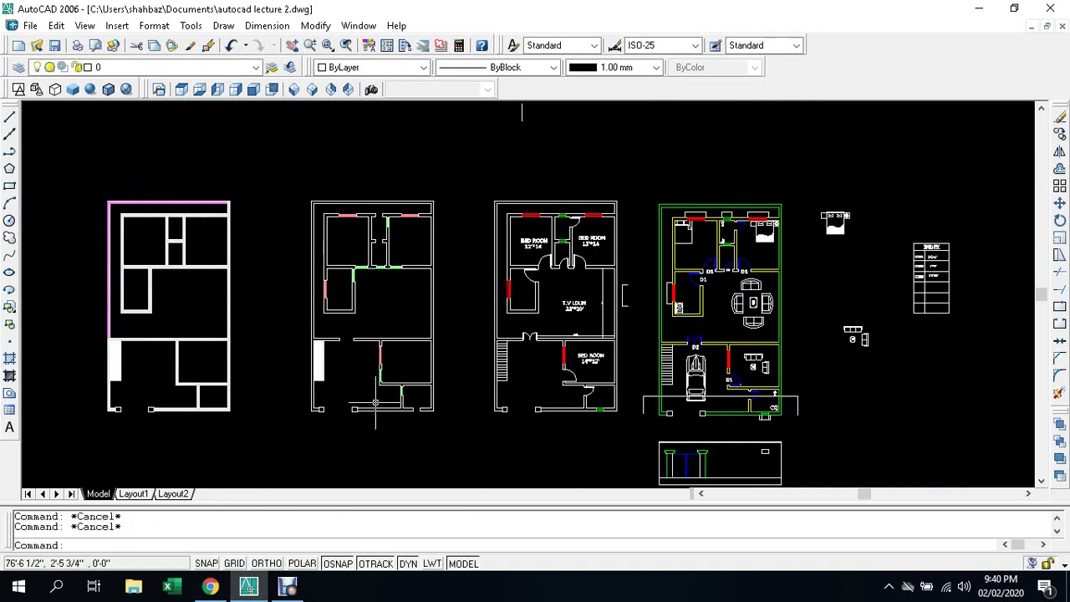
# Step: Draw a circle of radius 2 in the empty area below the floor plans
pyautogui.write('c')
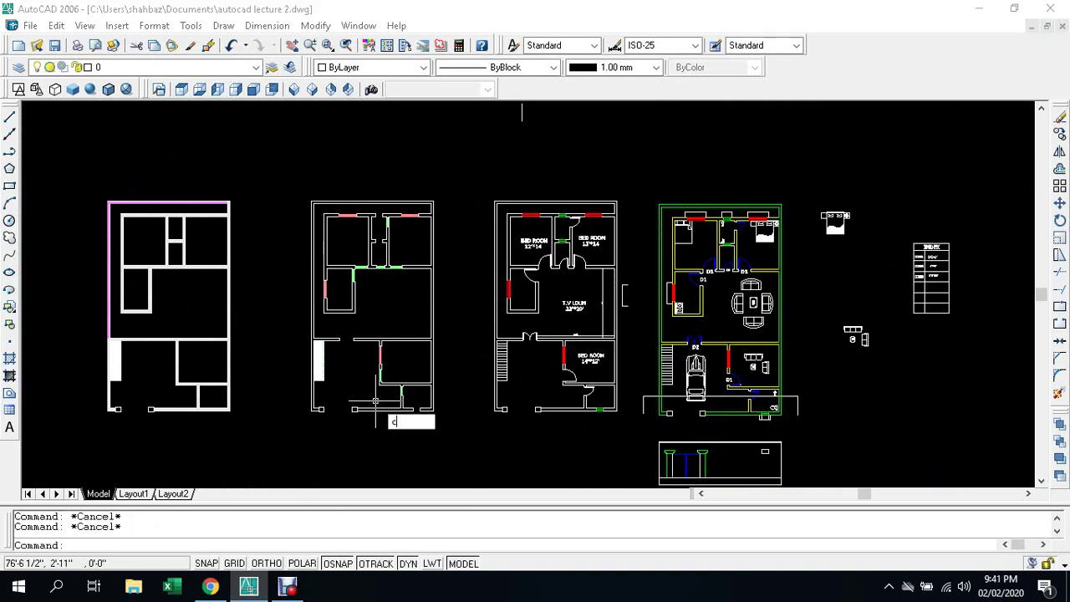
pyautogui.press('Return')
pyautogui.scroll(-2, 383, 364)
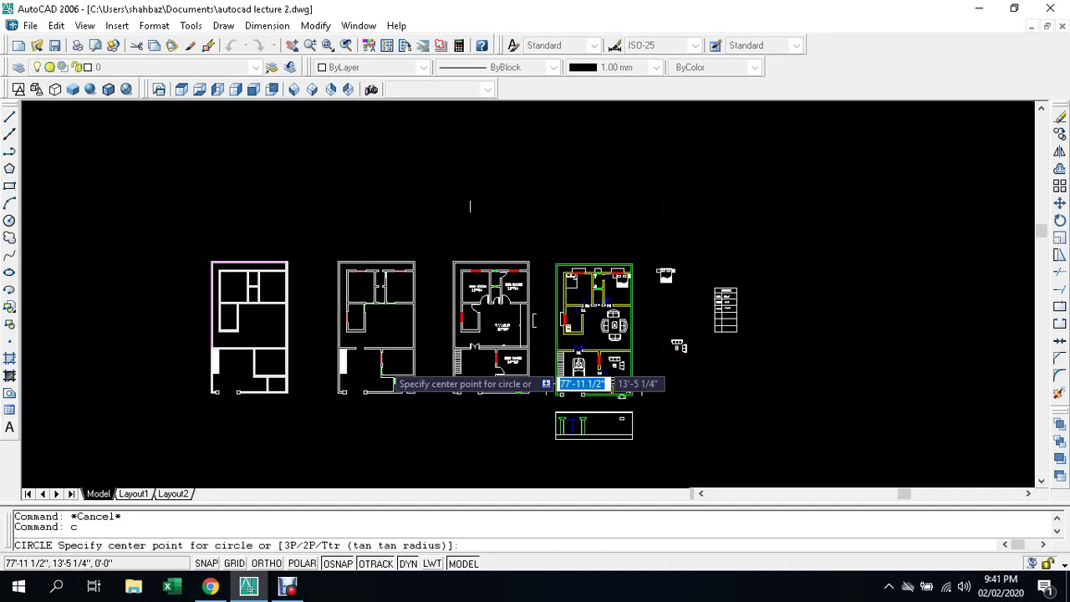
pyautogui.scroll(3, 430, 438)
pyautogui.click(410, 381)
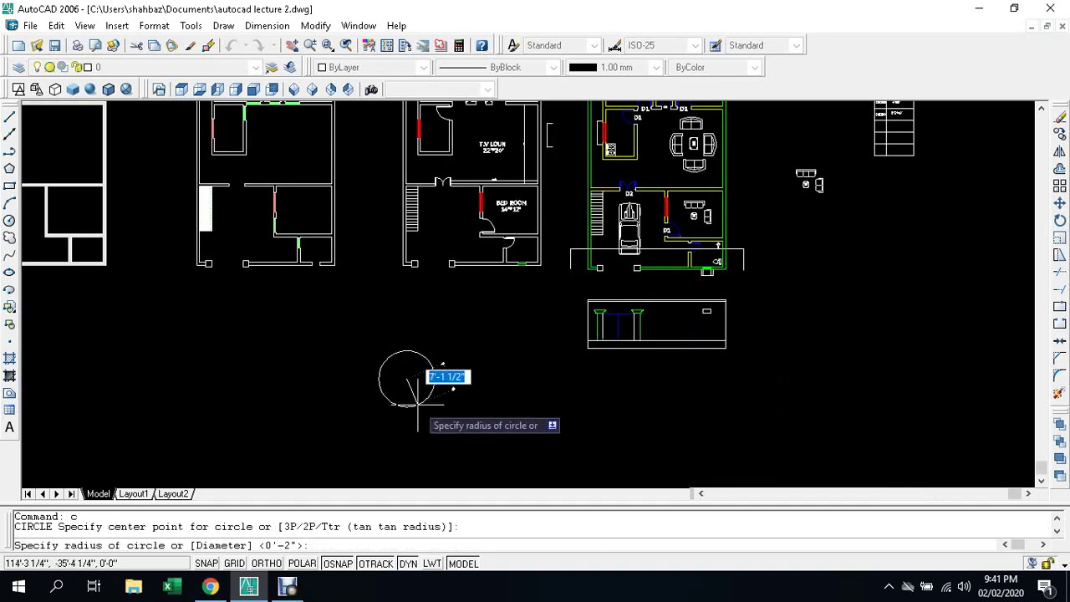
pyautogui.write('2')
pyautogui.press('Return')
pyautogui.press('Return')
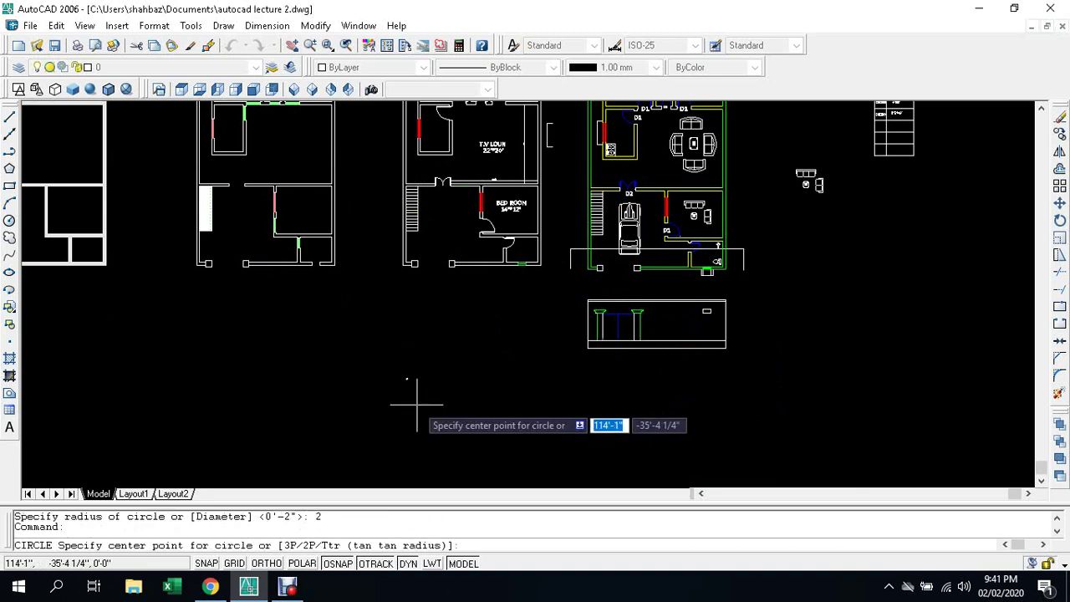
pyautogui.press('Escape')
# Step: Browse the Modify menu's 3D Operation and solids editing choices
pyautogui.scroll(5, 390, 396)
pyautogui.scroll(1, 465, 324)
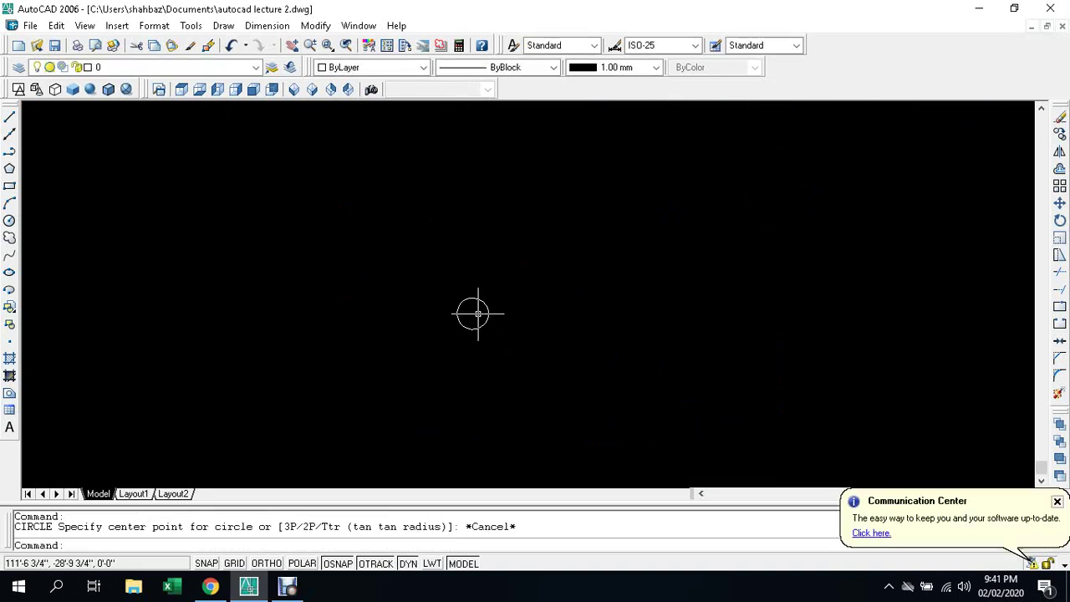
pyautogui.press('Escape')
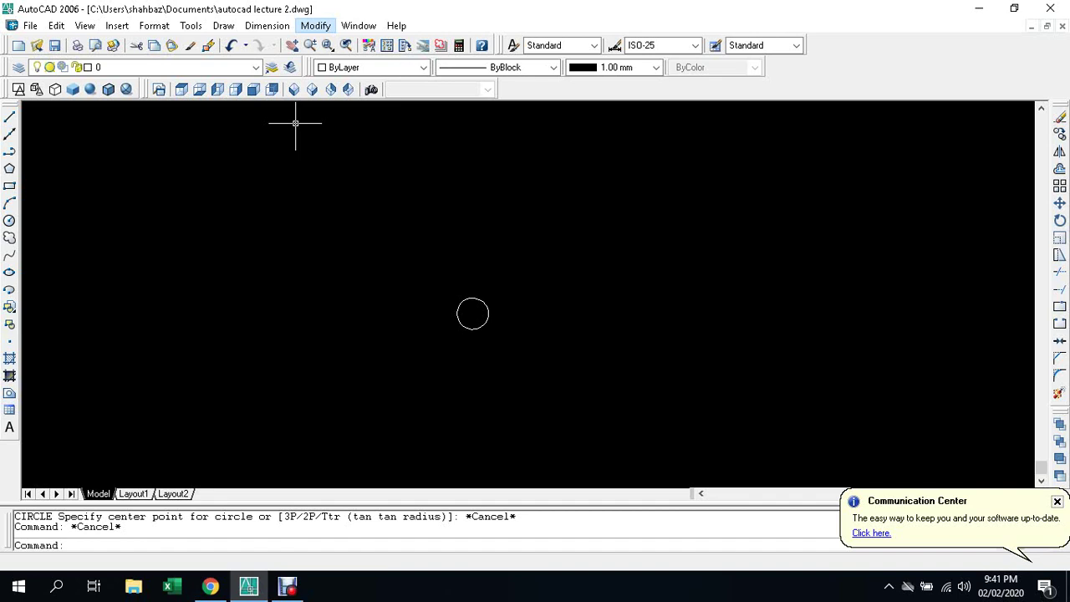
pyautogui.press('Return')
pyautogui.press('Up')
pyautogui.press('Up')
pyautogui.press('Up')
pyautogui.press('Down')
pyautogui.press('Up')
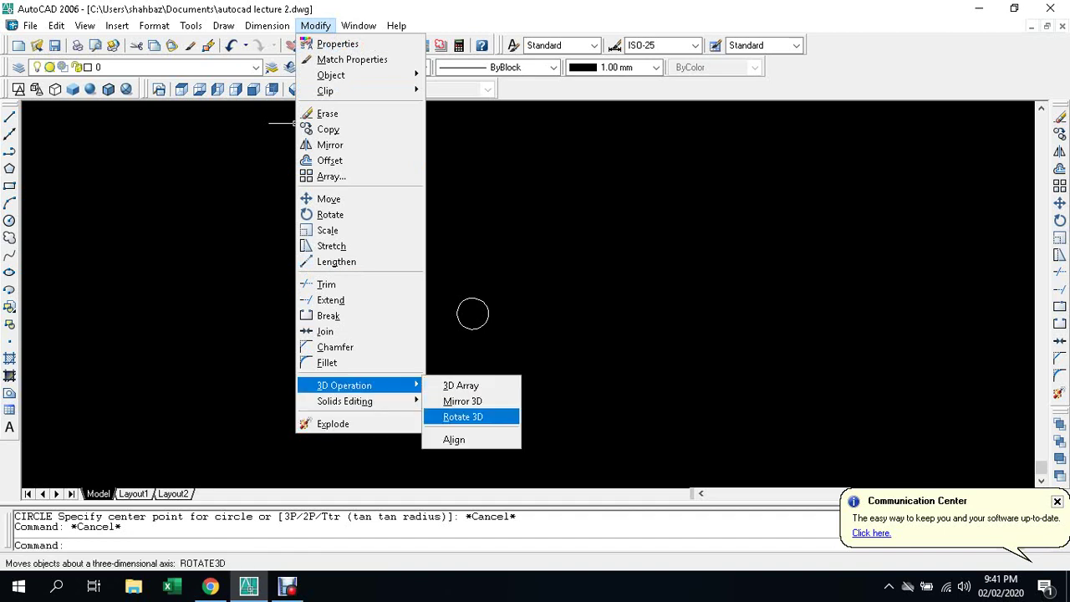
# Step: Rotate the small circle 90° in 3D about a two-point axis so it stands upright
pyautogui.press('Escape')
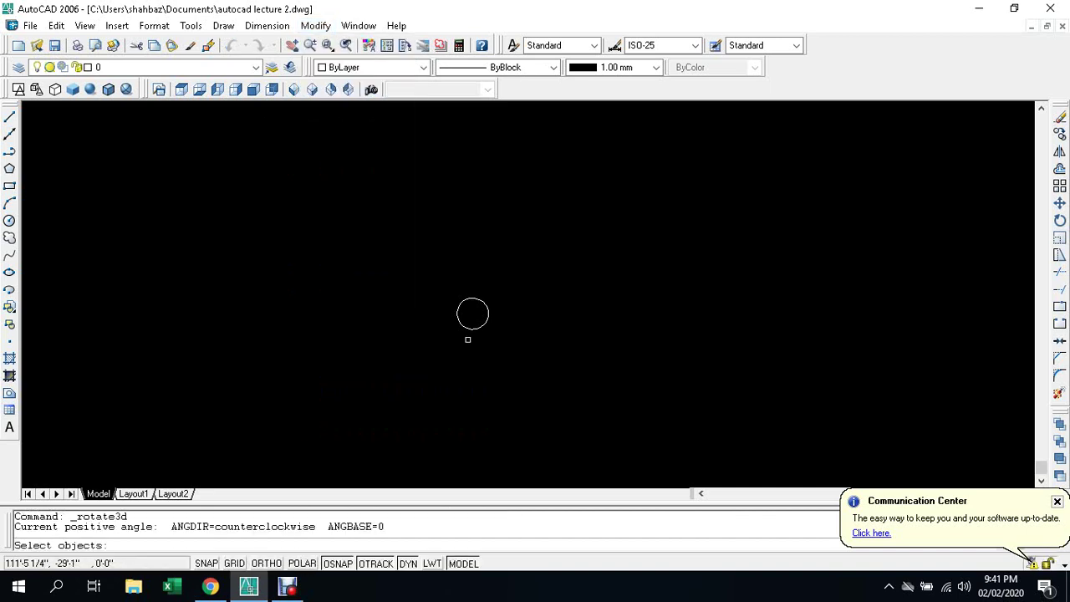
pyautogui.click(459, 314)
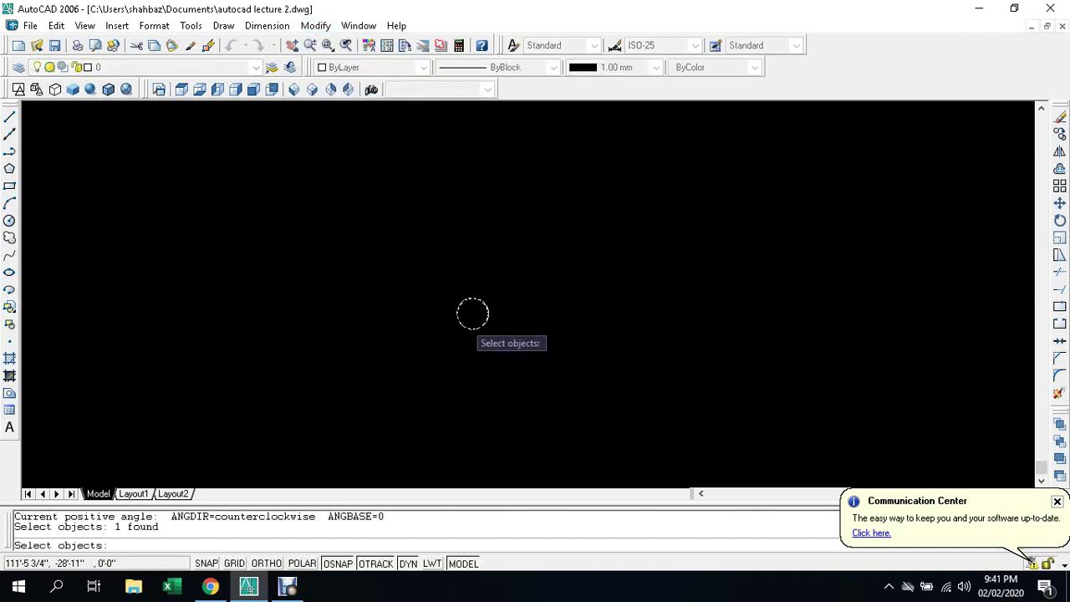
pyautogui.press('Return')
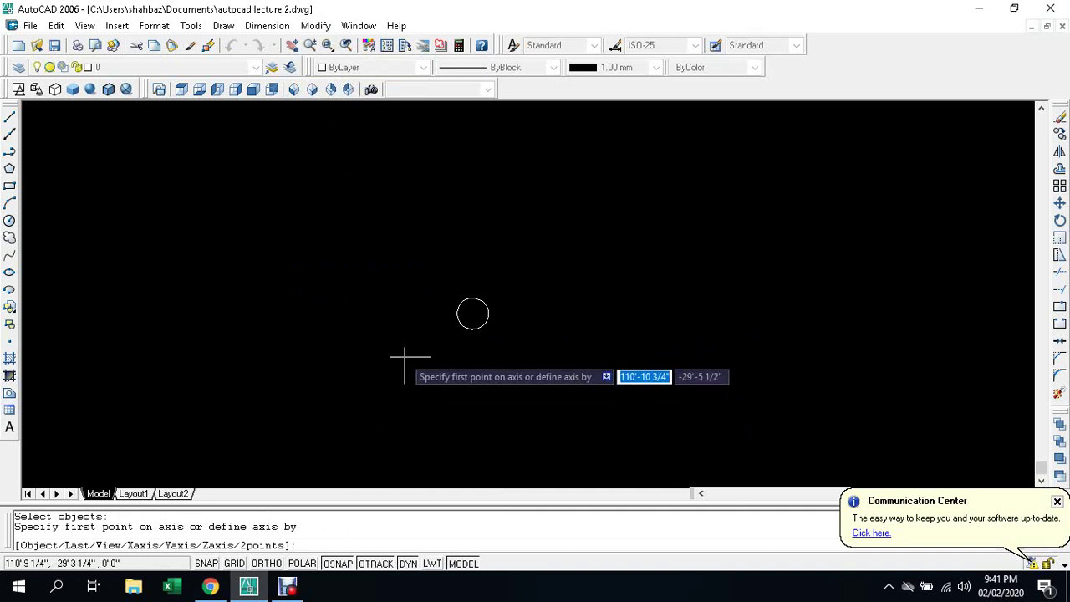
pyautogui.click(473, 315)
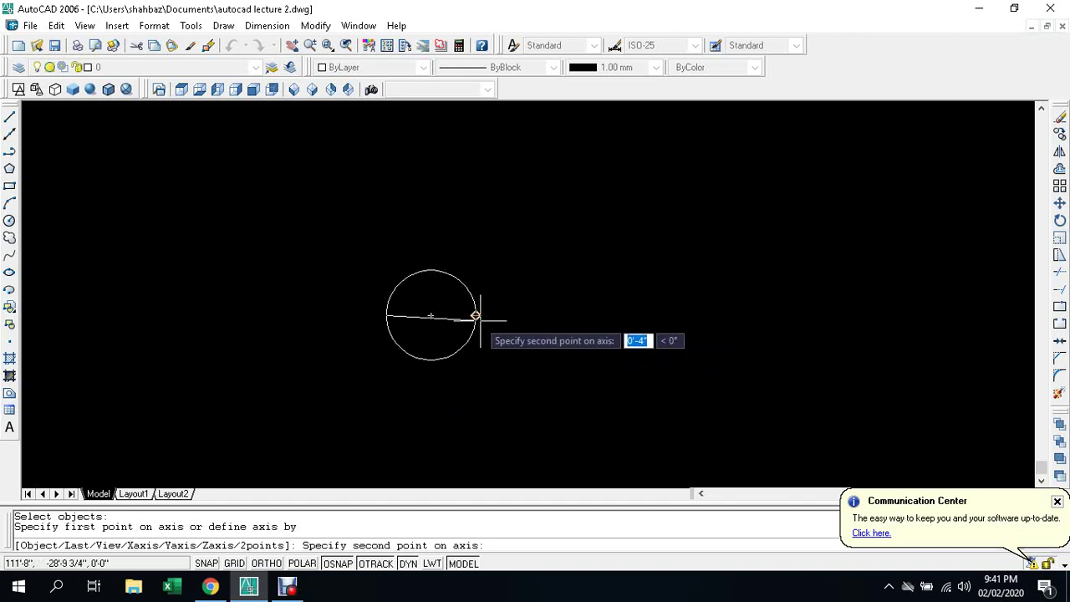
pyautogui.click(475, 315)
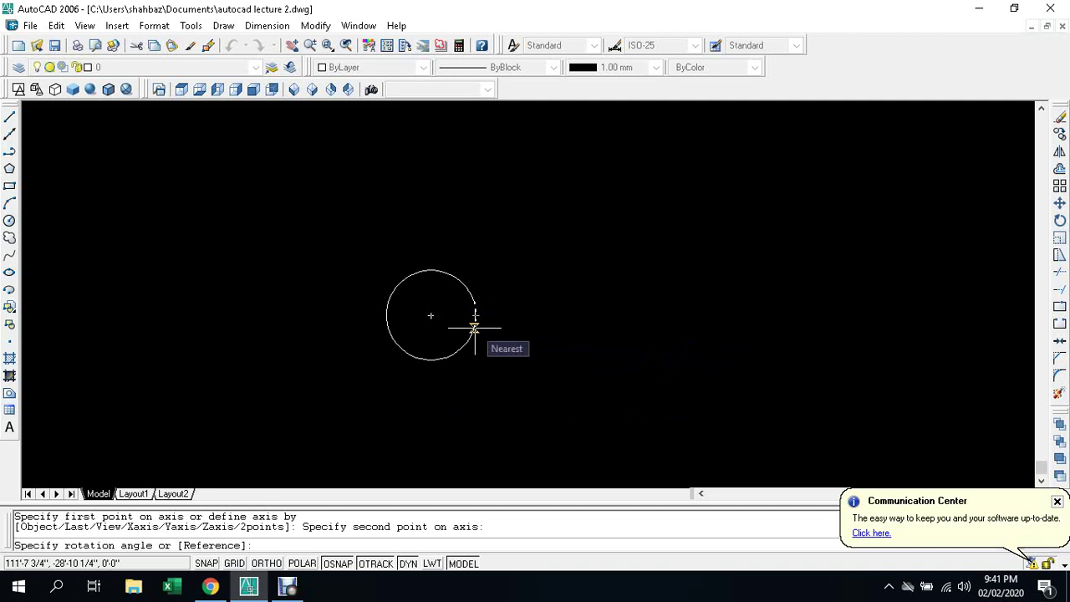
pyautogui.write('90')
pyautogui.press('Return')
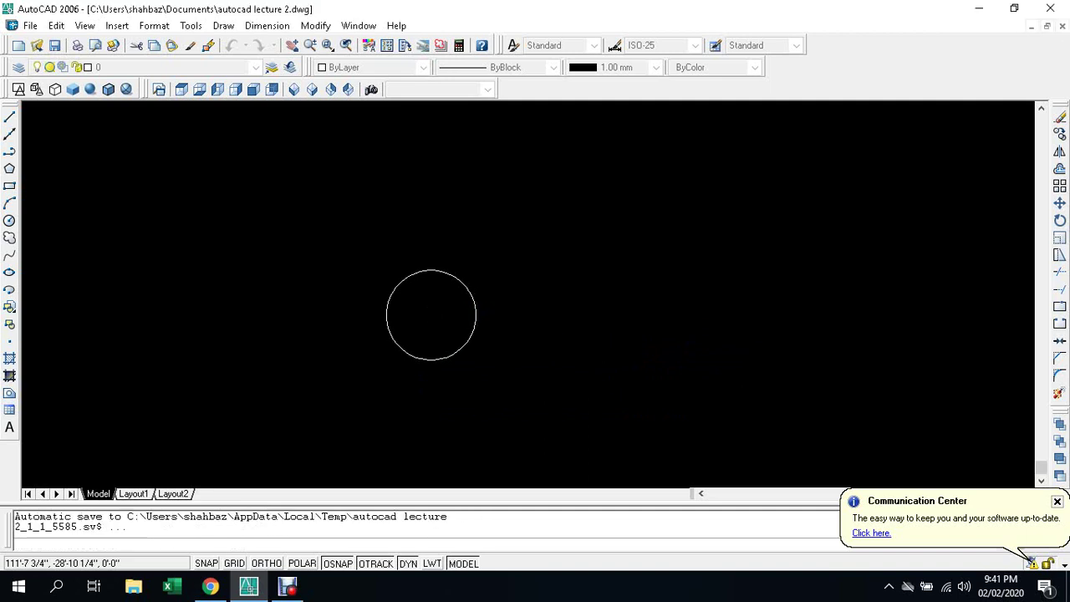
pyautogui.press('Return')
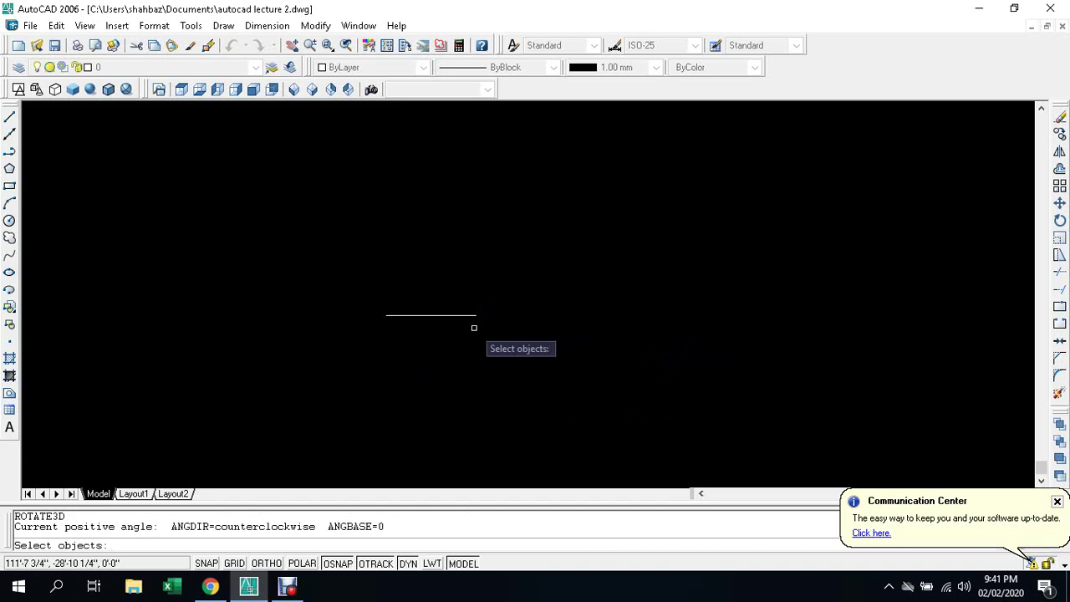
pyautogui.press('Escape')
pyautogui.press('Escape')
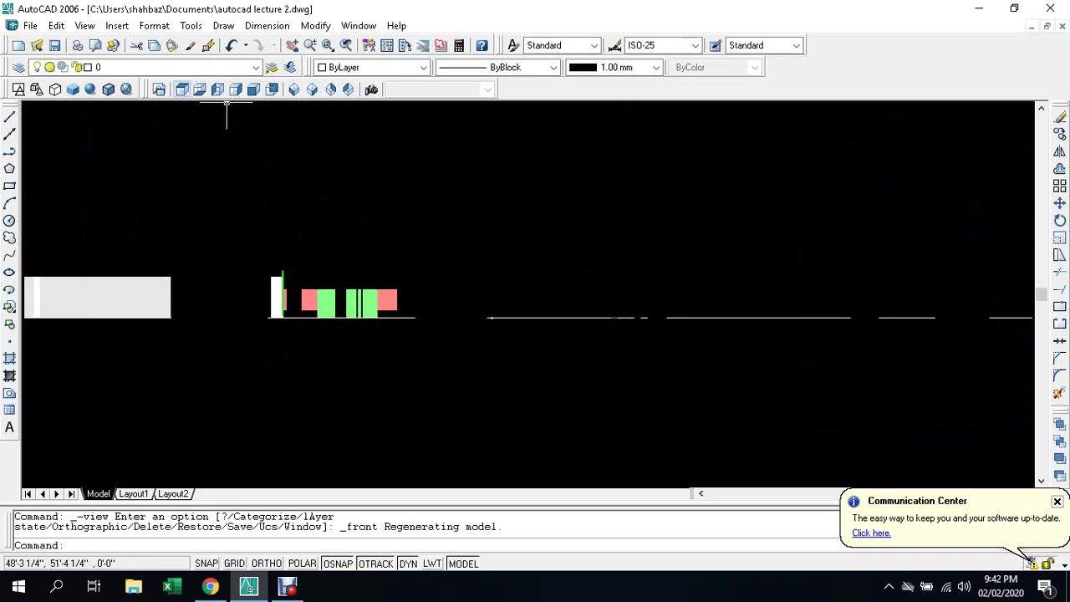
# Step: Cycle from Top through SW Isometric to the SE Isometric view of the whole drawing
pyautogui.click(181, 89)
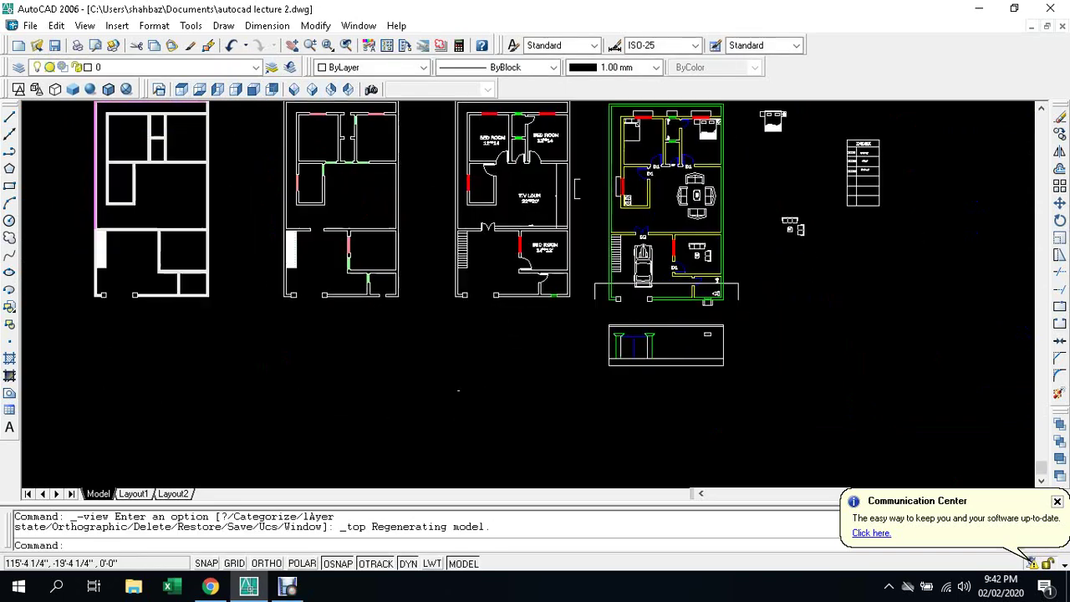
pyautogui.scroll(5, 467, 412)
pyautogui.press('Escape')
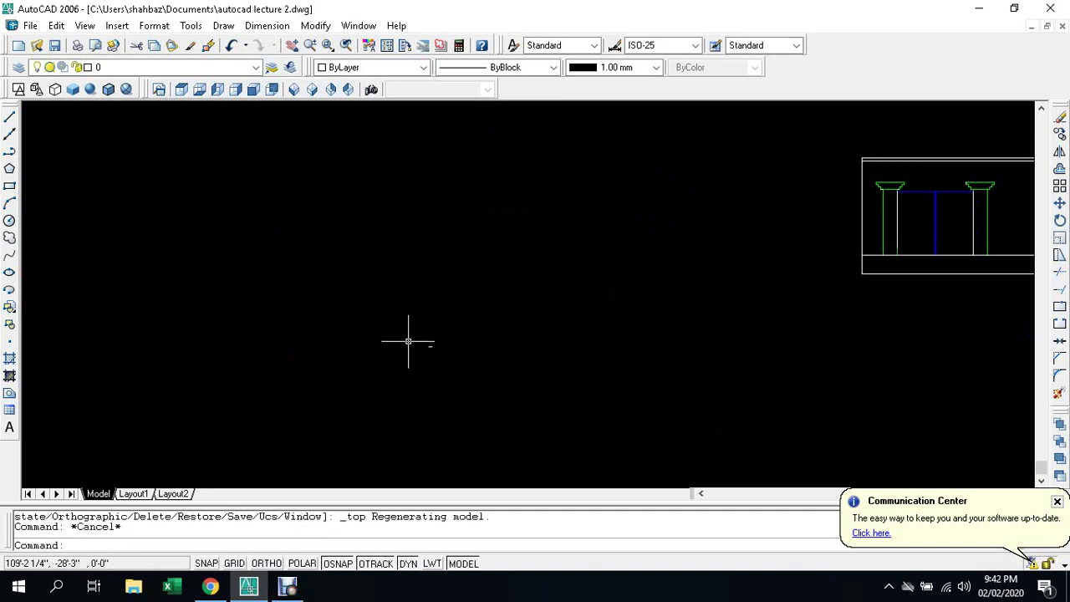
pyautogui.press('Escape')
pyautogui.scroll(-4, 459, 392)
pyautogui.scroll(2, 459, 392)
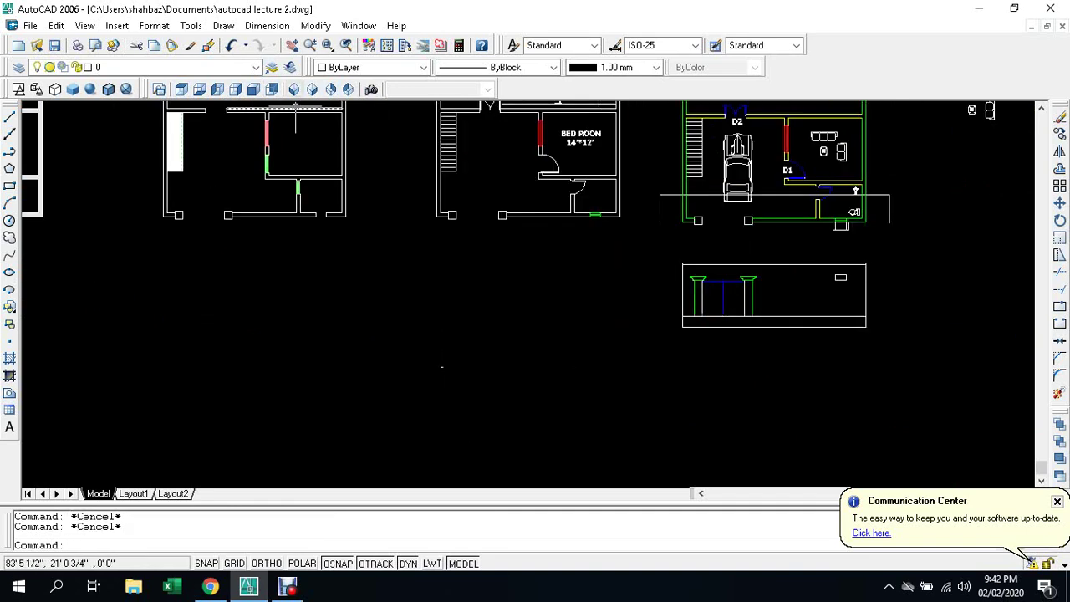
pyautogui.click(295, 88)
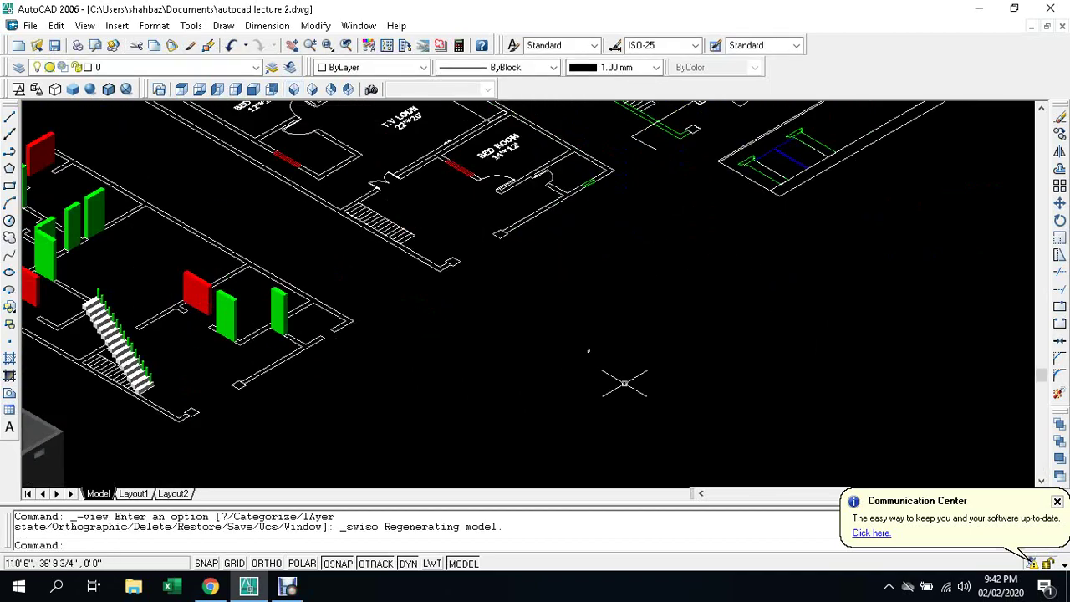
pyautogui.scroll(-3, 590, 368)
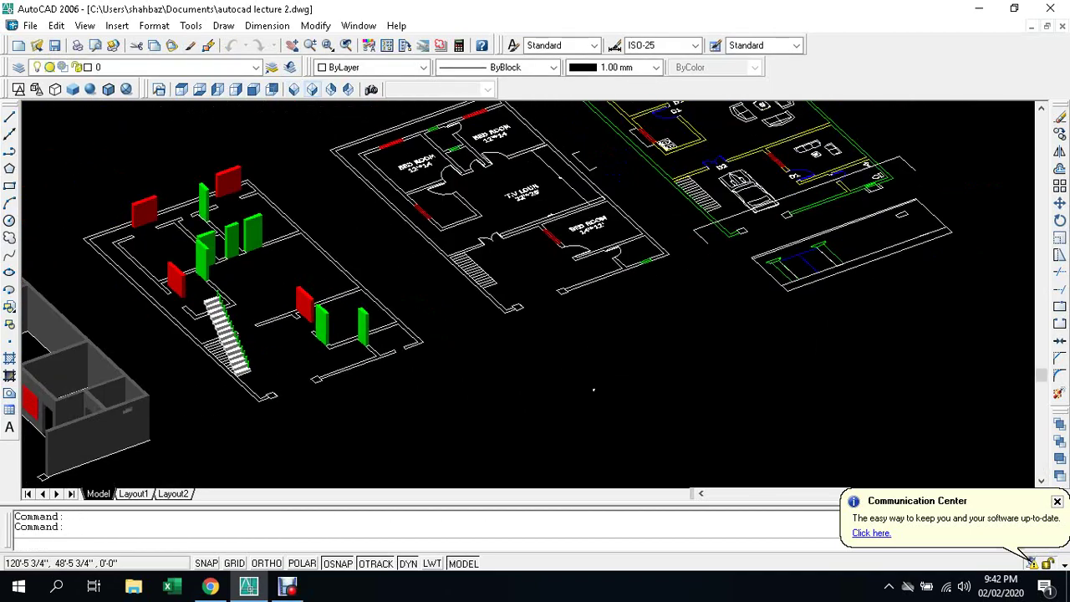
pyautogui.click(312, 88)
pyautogui.scroll(2, 435, 376)
pyautogui.press('Escape')
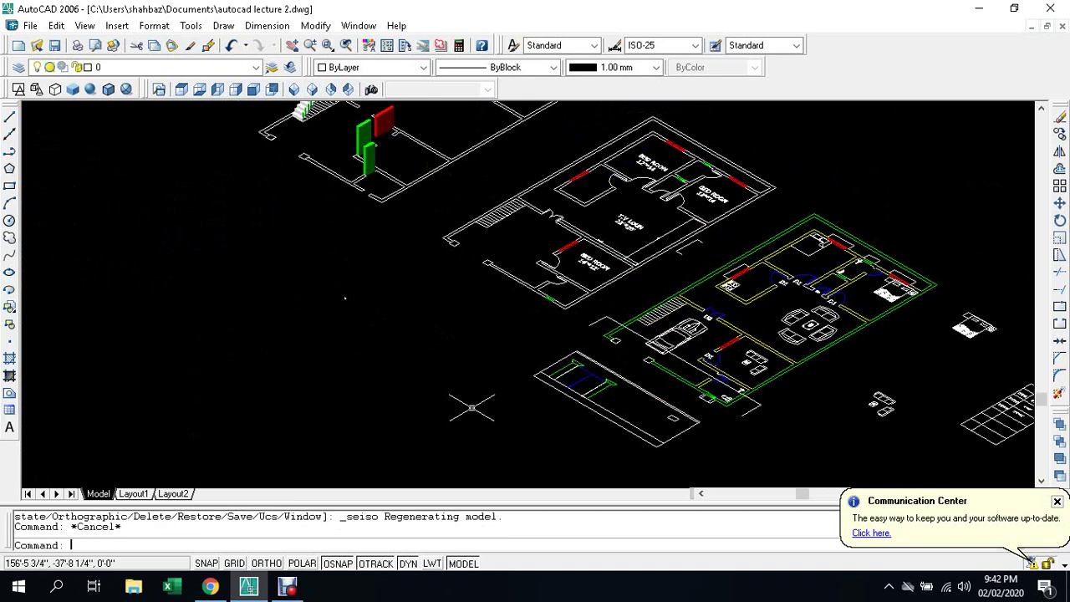
pyautogui.press('Escape')
# Step: Start a MOVE, selecting an object and picking a base point
pyautogui.write('m')
pyautogui.press('Return')
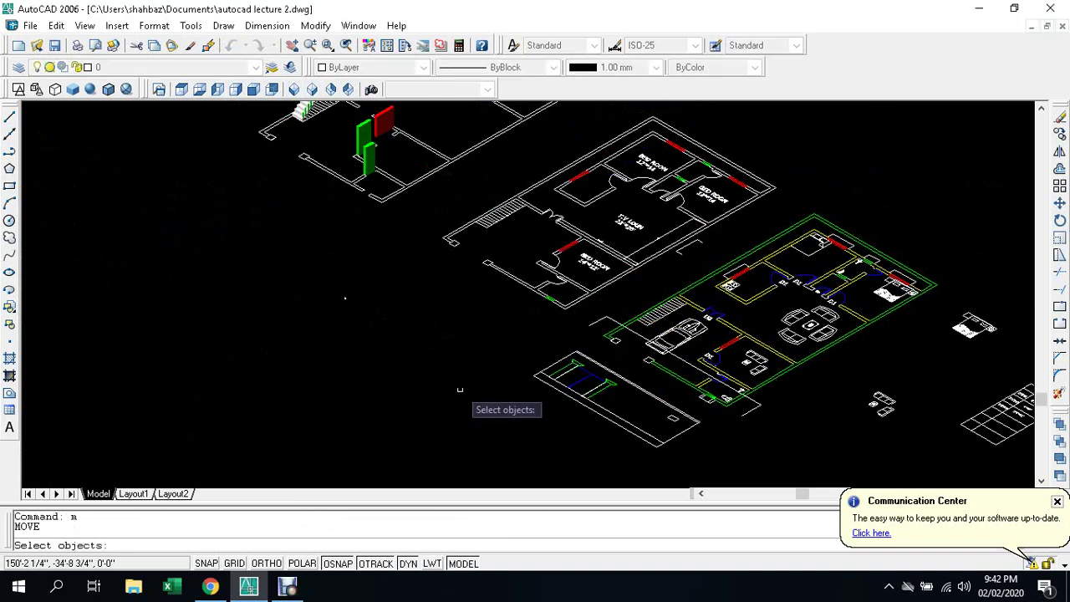
pyautogui.press('Escape')
pyautogui.press('Escape')
pyautogui.write('m')
pyautogui.press('Return')
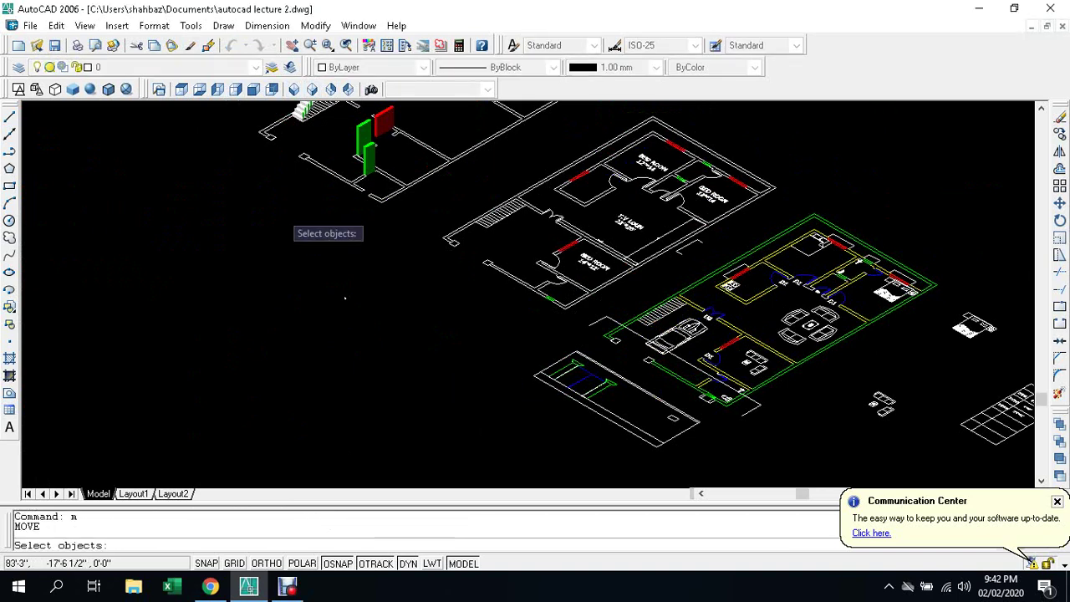
pyautogui.scroll(3, 330, 294)
pyautogui.scroll(2, 381, 339)
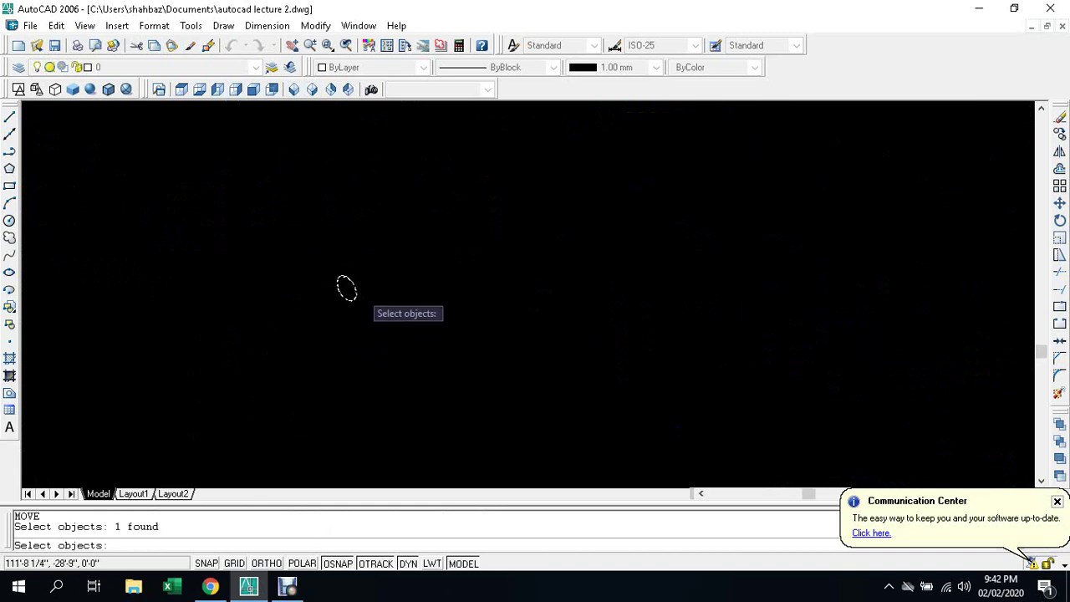
pyautogui.press('Return')
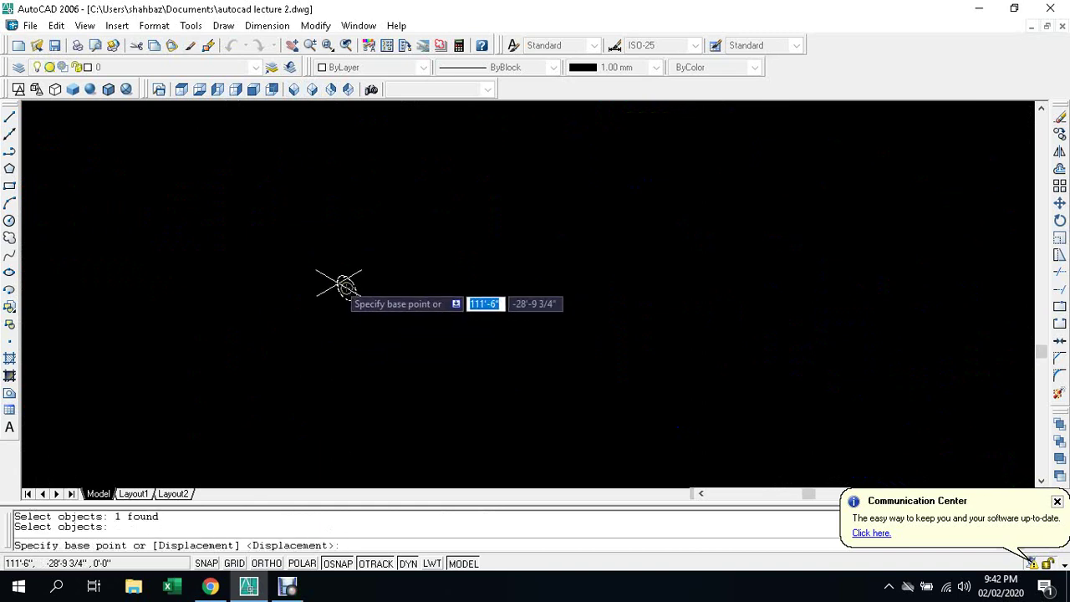
pyautogui.click(345, 287)
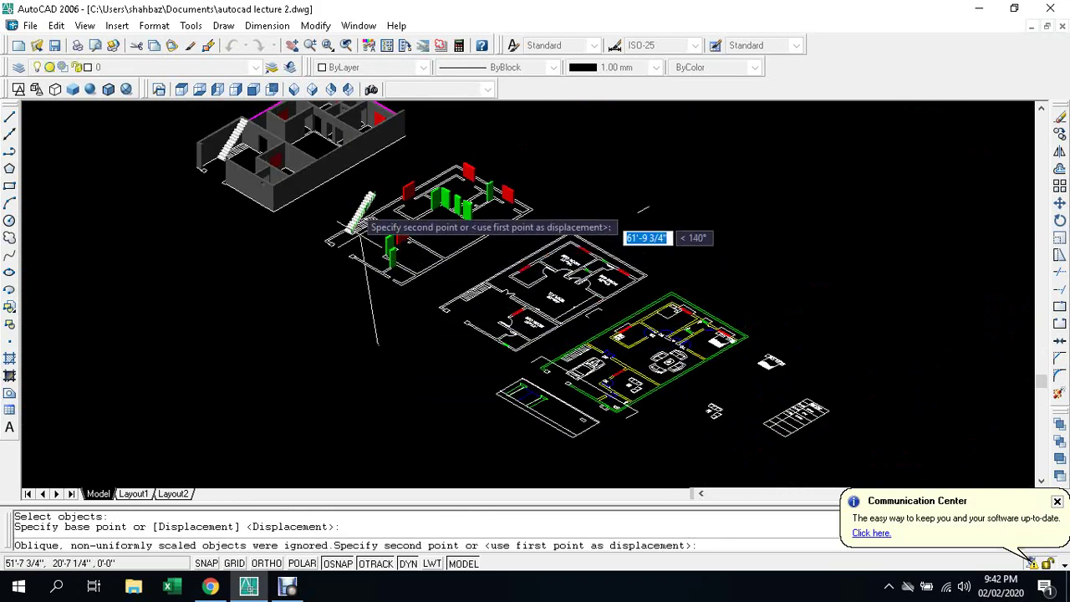
# Step: Zoom into the staircase's green posts and cancel the move, leaving everything in place
pyautogui.scroll(2, 359, 208)
pyautogui.scroll(2, 358, 211)
pyautogui.scroll(2, 355, 215)
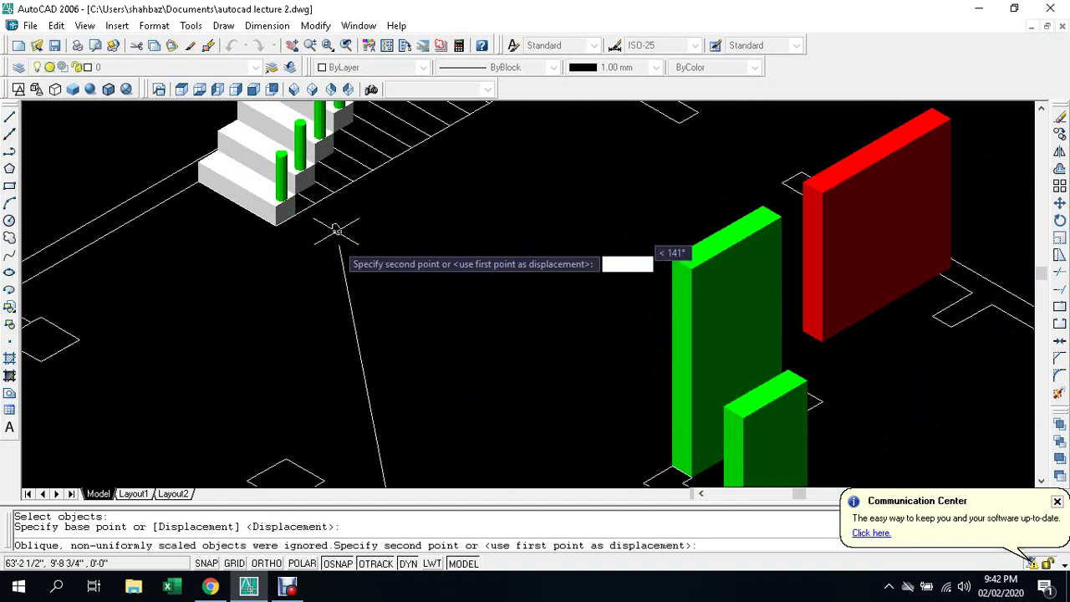
pyautogui.moveTo(355, 216); pyautogui.dragTo(370, 401, button='middle')
pyautogui.scroll(2, 335, 400)
pyautogui.scroll(1, 327, 400)
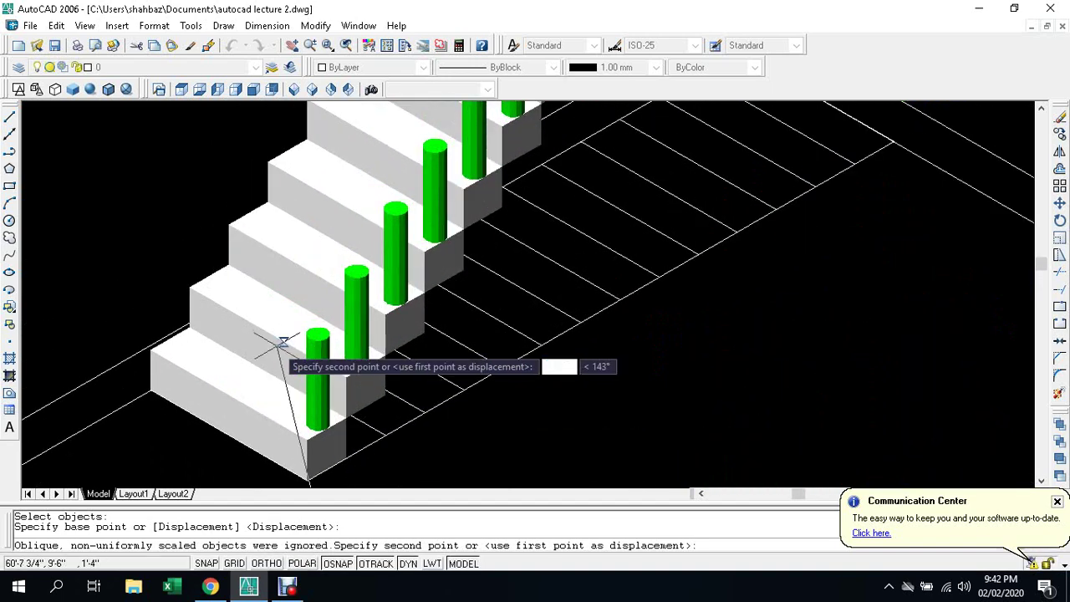
pyautogui.scroll(1, 293, 343)
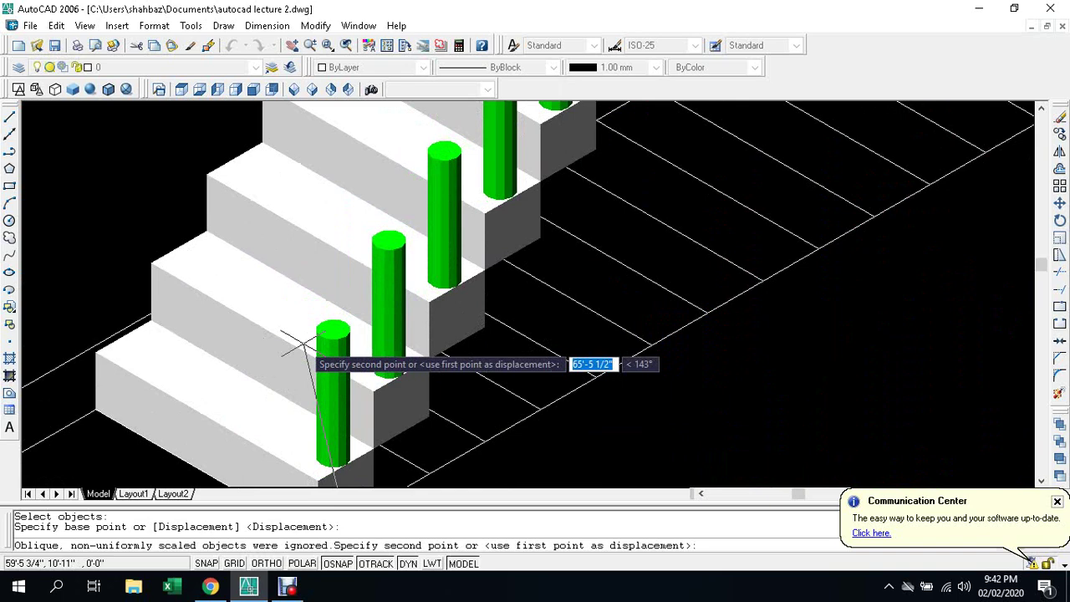
pyautogui.press('Escape')
pyautogui.press('Escape')
pyautogui.click(191, 25)
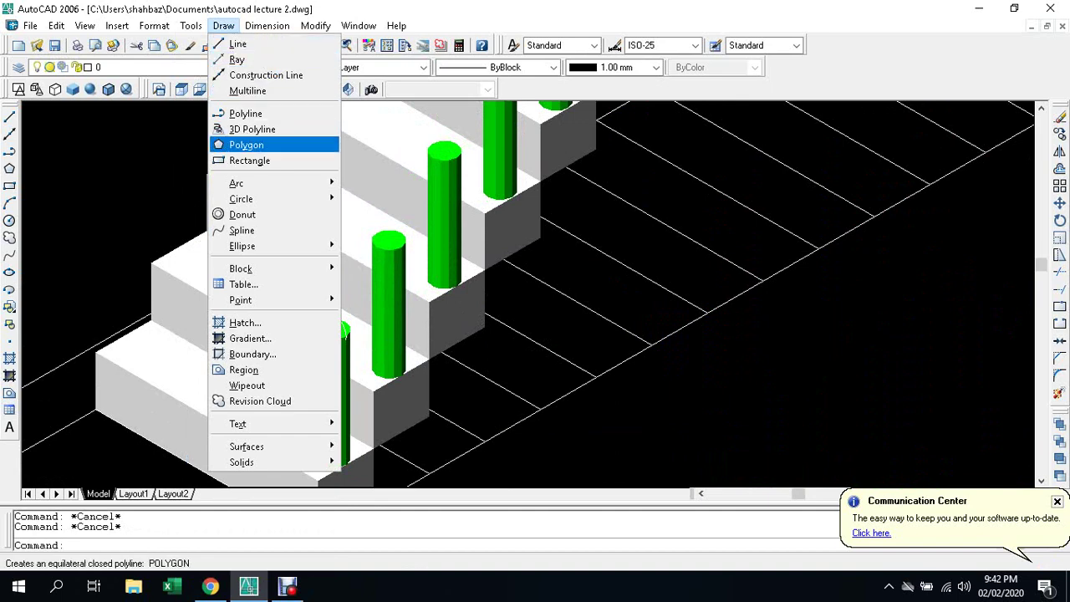
# Step: Start the guide line on the lowest post top and run it over the next three posts
pyautogui.click(252, 129)
pyautogui.scroll(1, 338, 362)
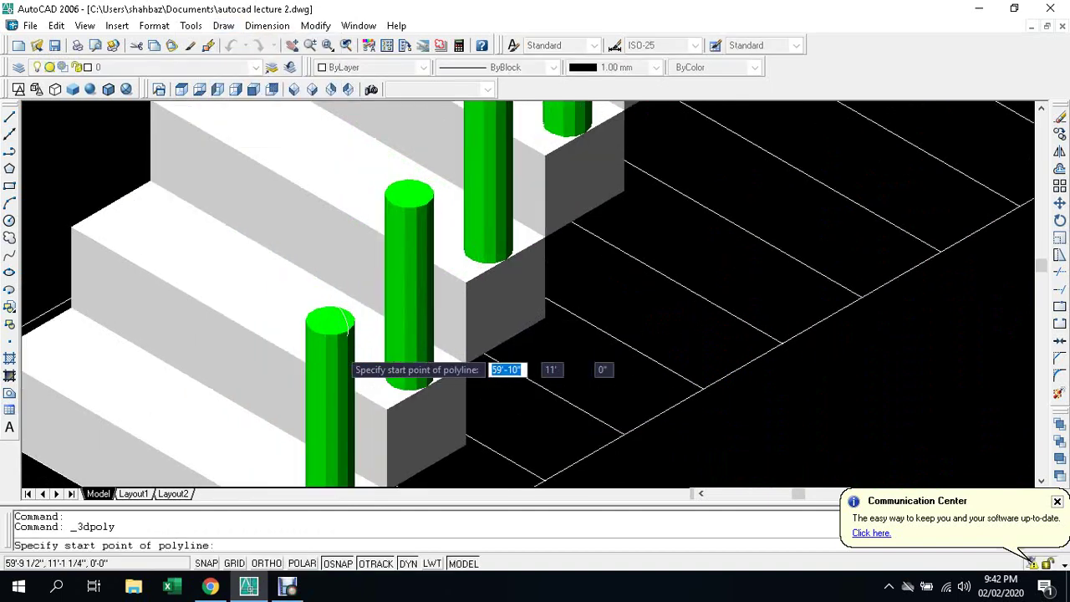
pyautogui.click(330, 320)
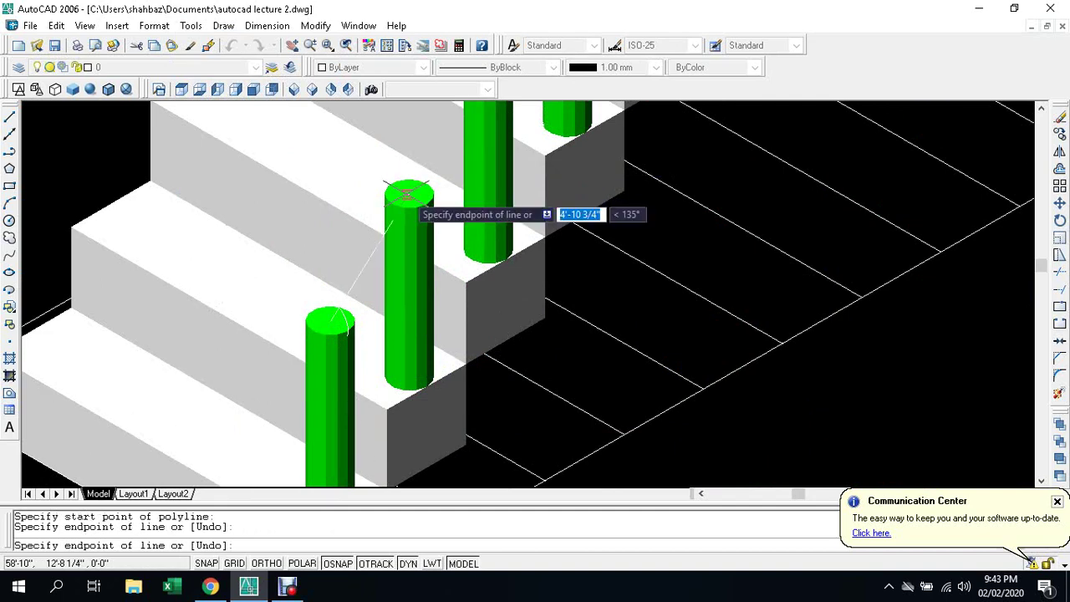
pyautogui.click(409, 193)
pyautogui.moveTo(409, 193); pyautogui.dragTo(294, 307, button='middle')
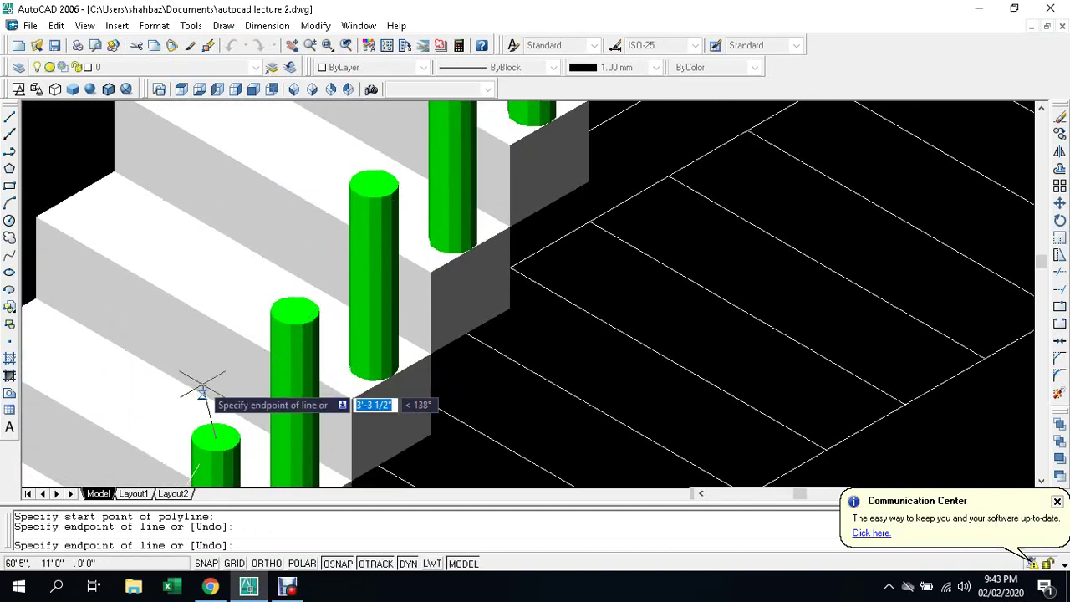
pyautogui.click(294, 311)
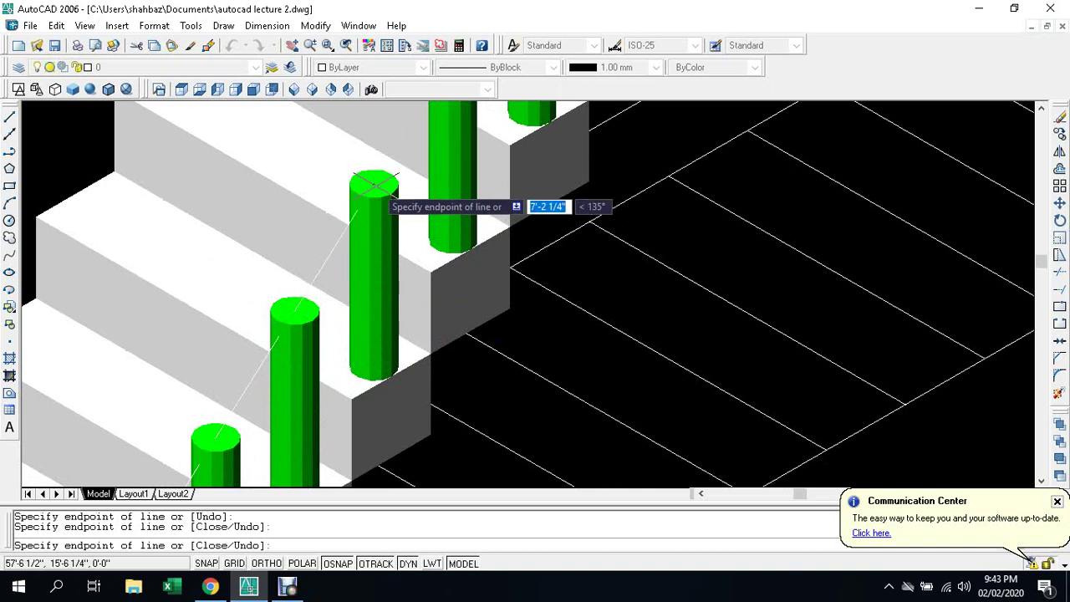
pyautogui.moveTo(374, 182); pyautogui.dragTo(311, 193, button='middle')
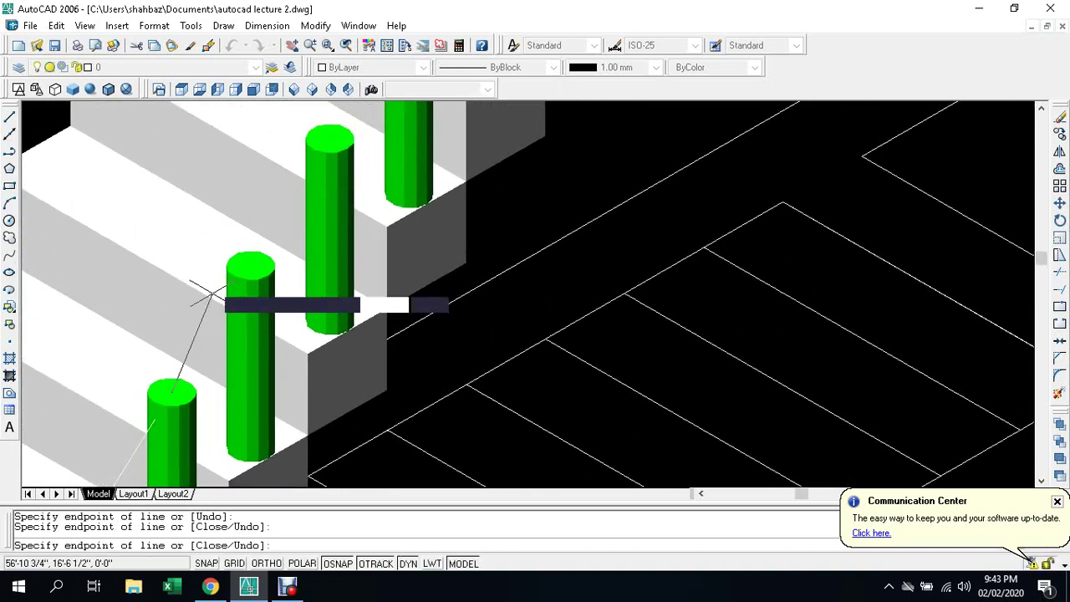
pyautogui.click(250, 266)
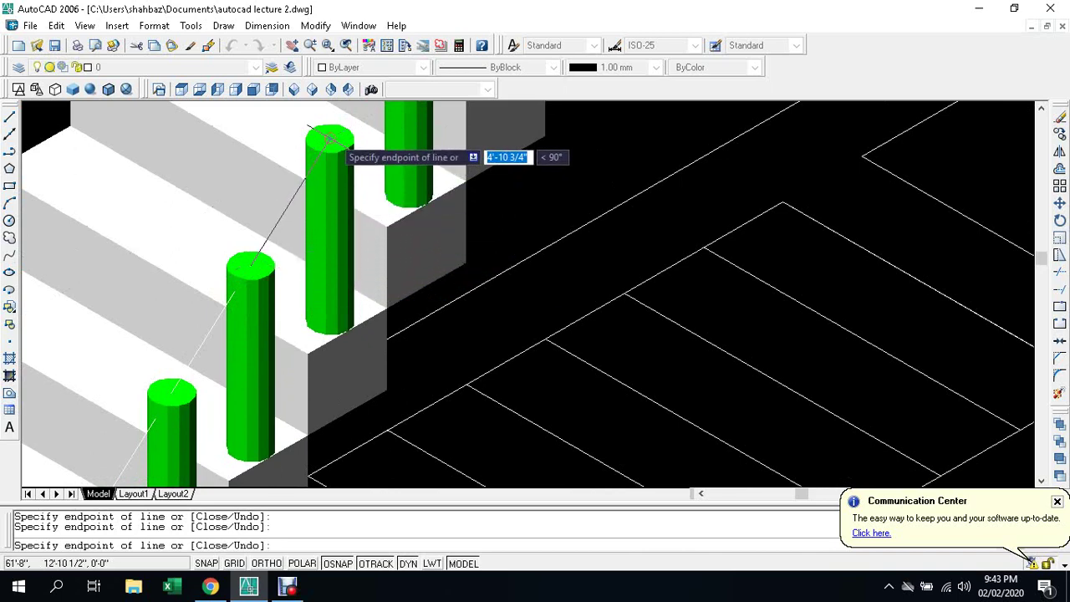
# Step: Continue the guide line over the remaining post tops, ending at the tallest post
pyautogui.moveTo(330, 136); pyautogui.dragTo(297, 153, button='middle')
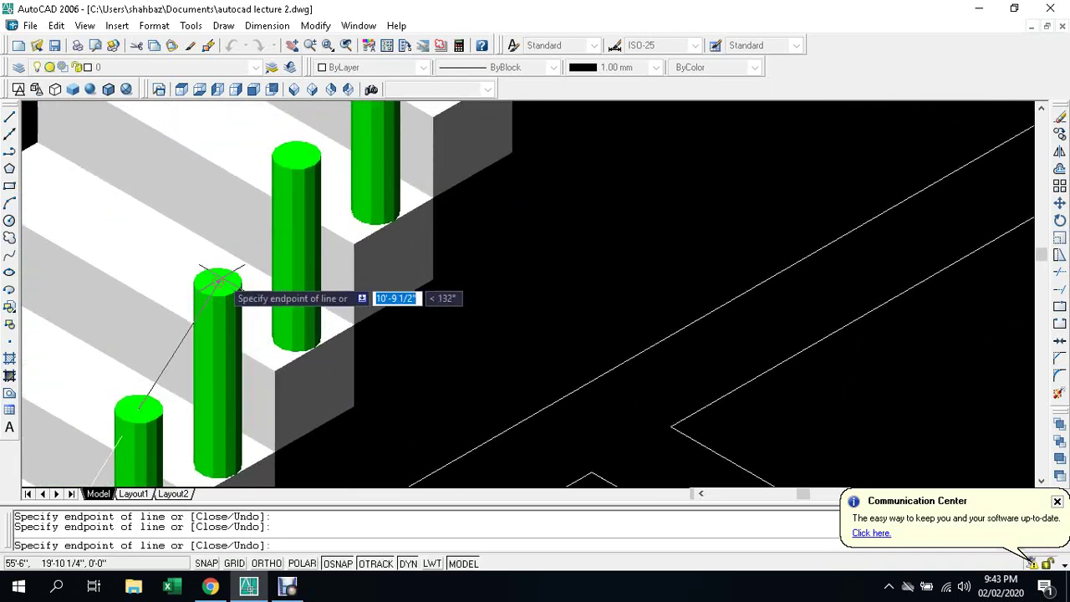
pyautogui.click(218, 278)
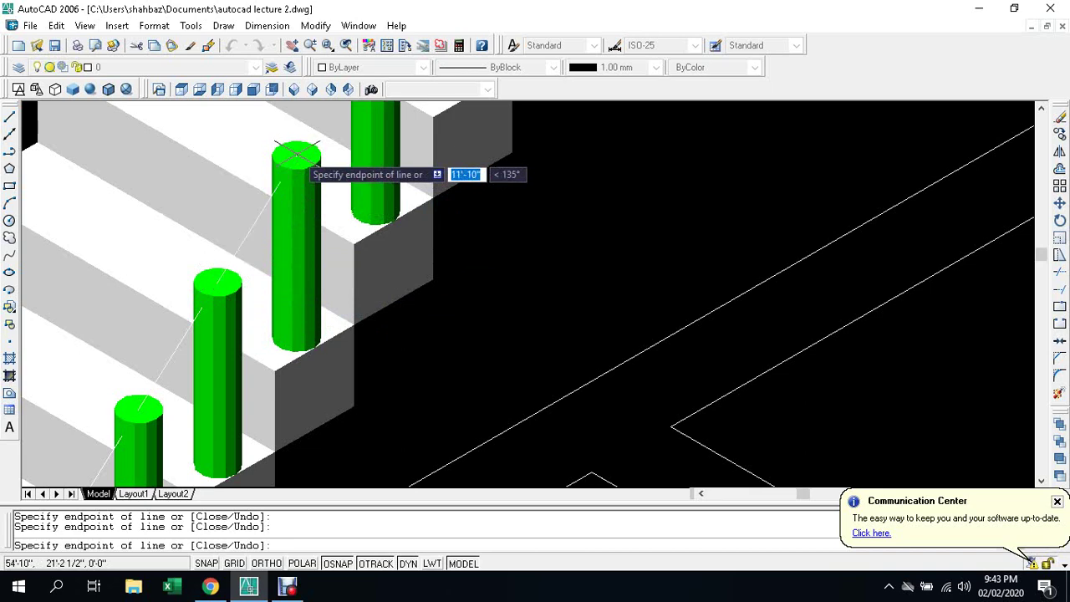
pyautogui.moveTo(296, 155); pyautogui.dragTo(312, 130, button='middle')
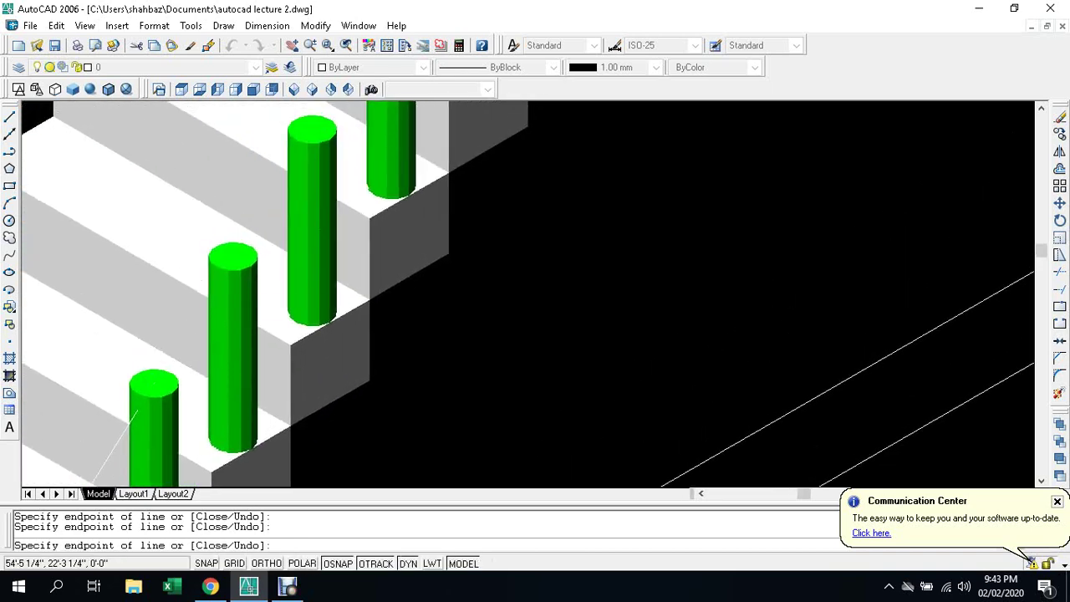
pyautogui.click(232, 266)
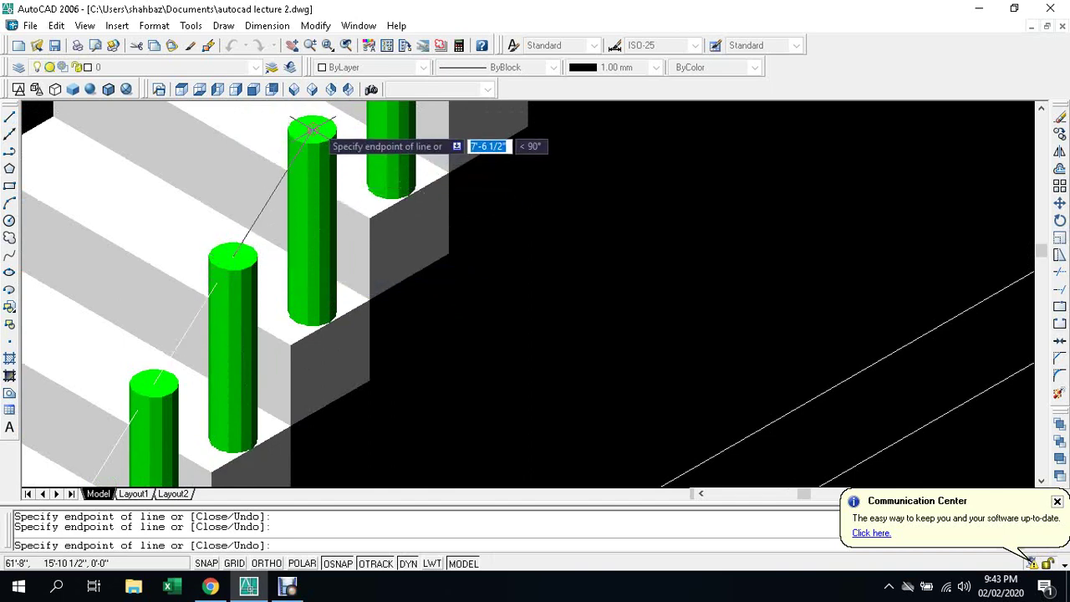
pyautogui.moveTo(311, 130); pyautogui.dragTo(328, 176, button='middle')
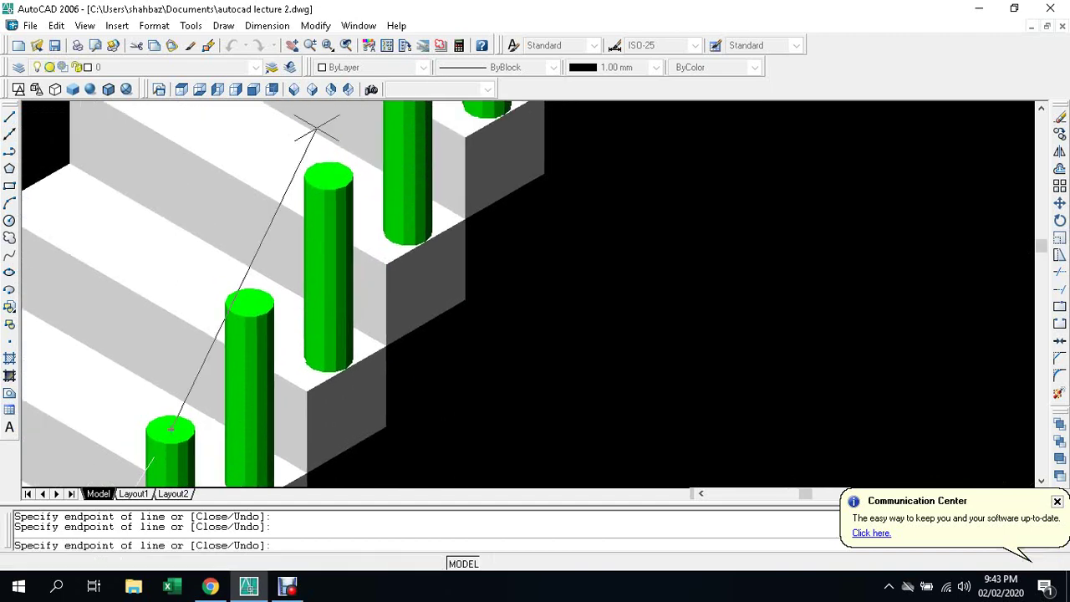
pyautogui.click(249, 296)
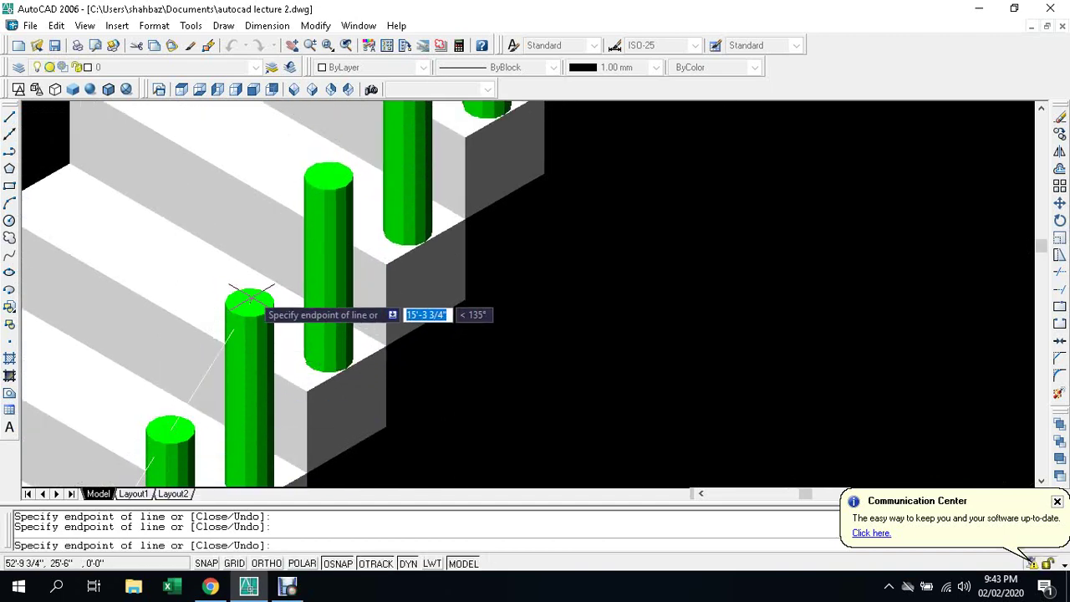
pyautogui.click(330, 175)
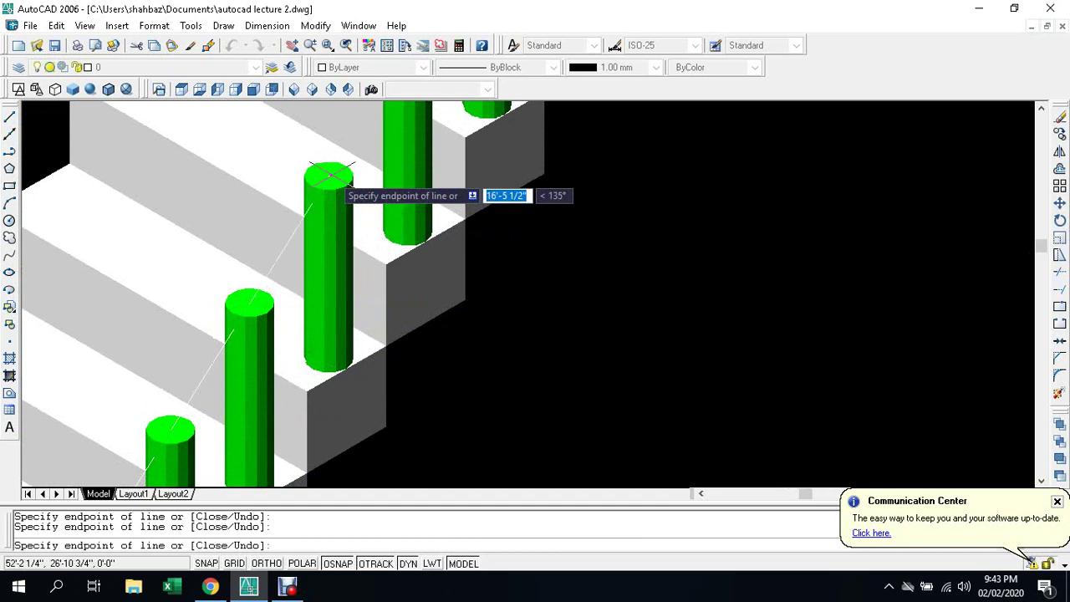
pyautogui.moveTo(329, 176); pyautogui.dragTo(341, 155, button='middle')
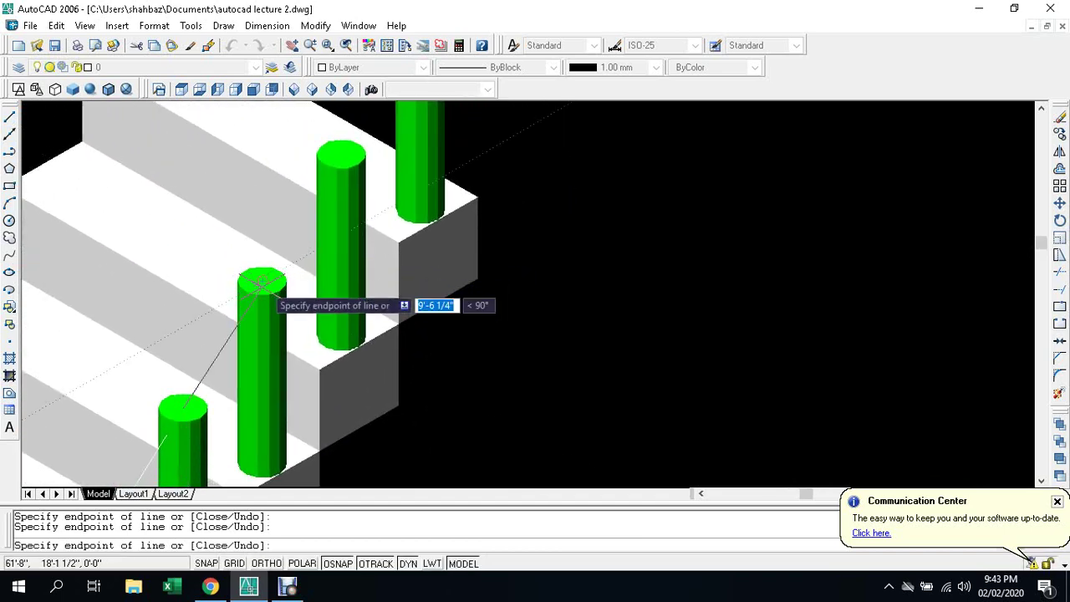
pyautogui.click(262, 279)
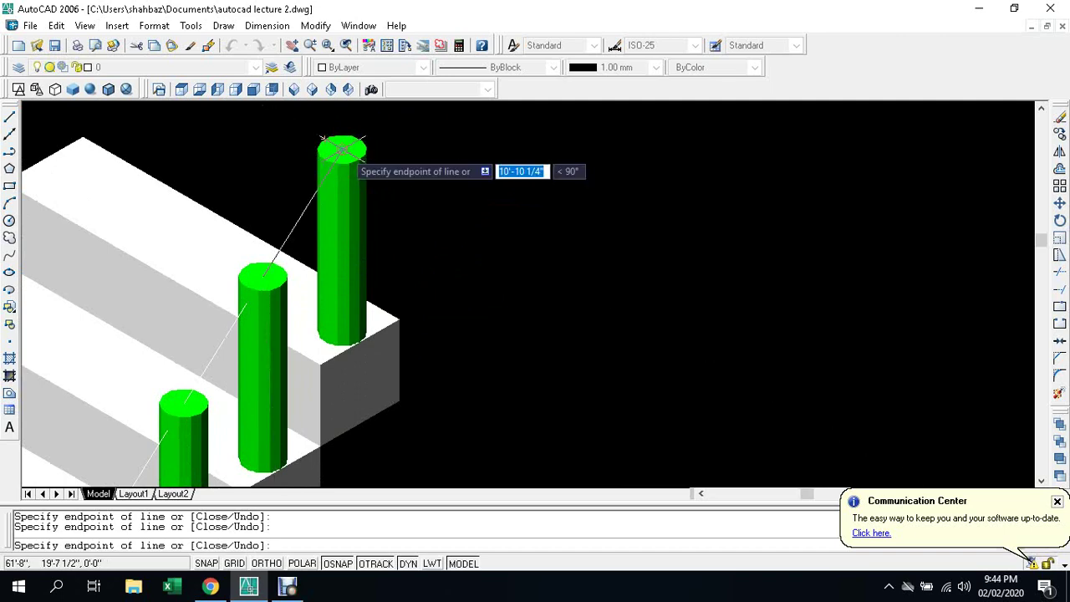
pyautogui.click(342, 151)
pyautogui.scroll(-4, 342, 151)
pyautogui.scroll(-2, 342, 150)
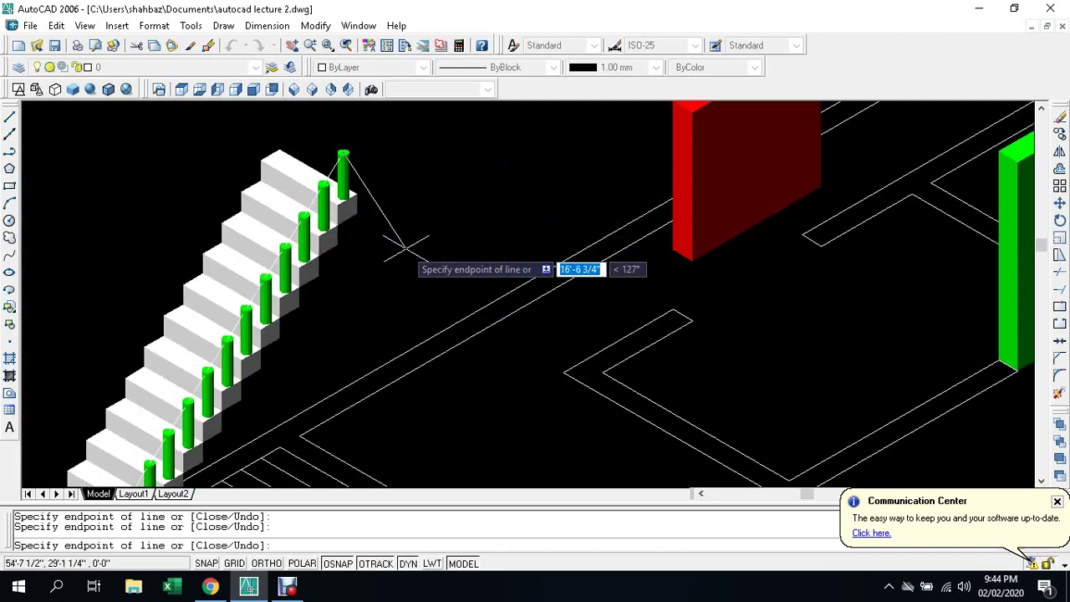
pyautogui.press('Escape')
pyautogui.scroll(-3, 406, 243)
pyautogui.scroll(-2, 360, 318)
# Step: Extrude the bottom post-top circle along the guide line using the Path option
pyautogui.scroll(5, 326, 401)
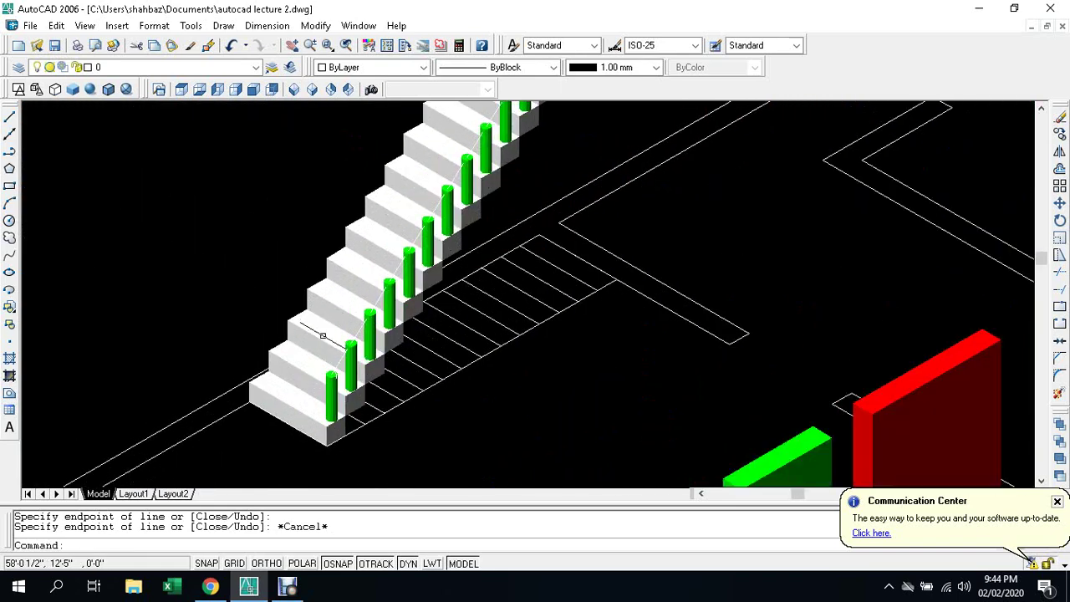
pyautogui.scroll(2, 322, 416)
pyautogui.scroll(3, 322, 415)
pyautogui.press('Escape')
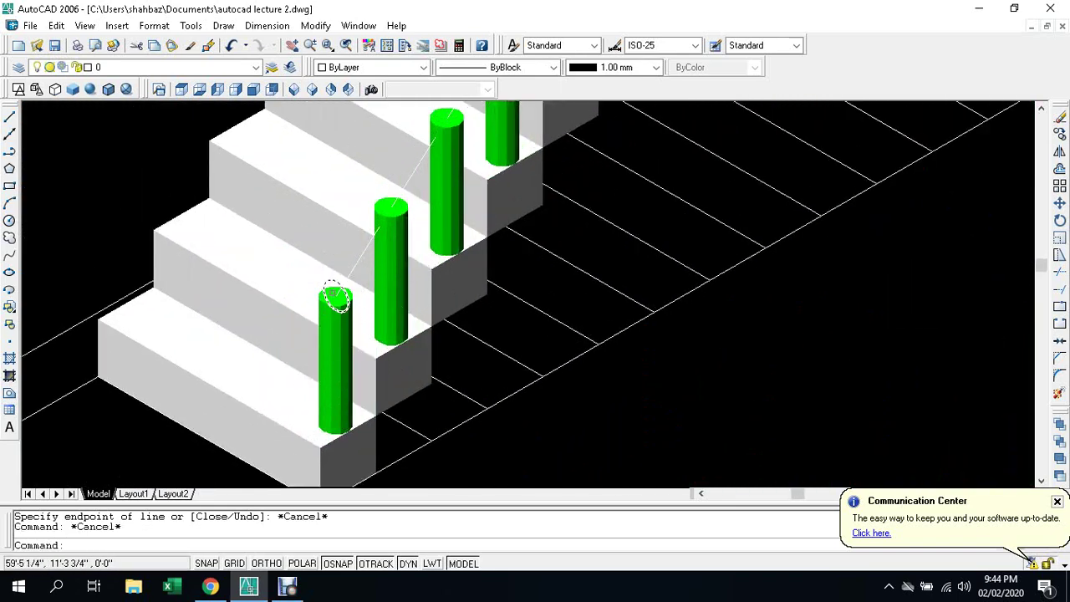
pyautogui.write('ext')
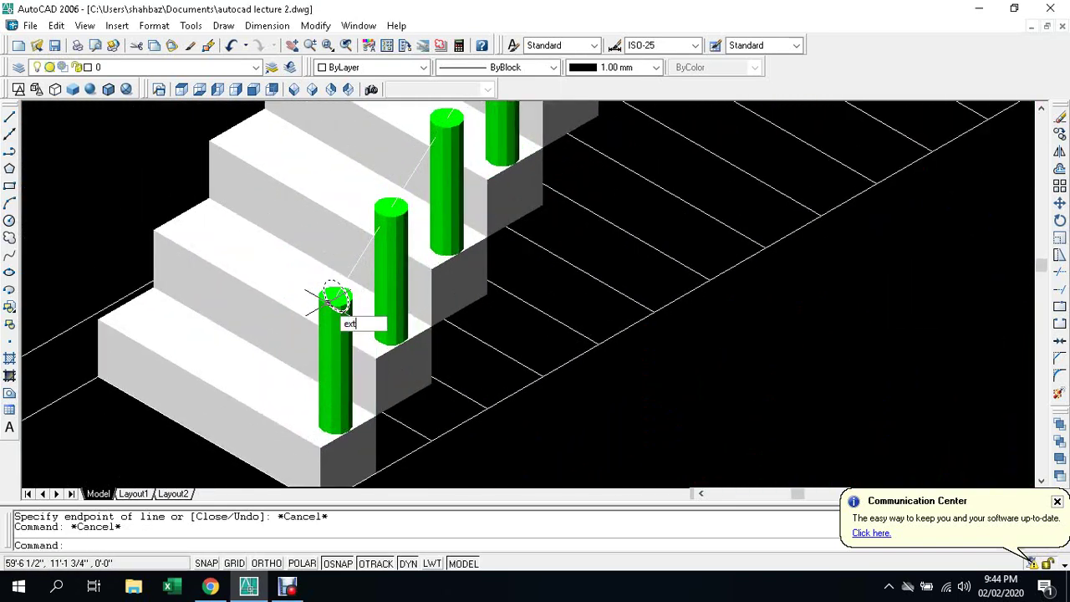
pyautogui.press('Return')
pyautogui.click(326, 280)
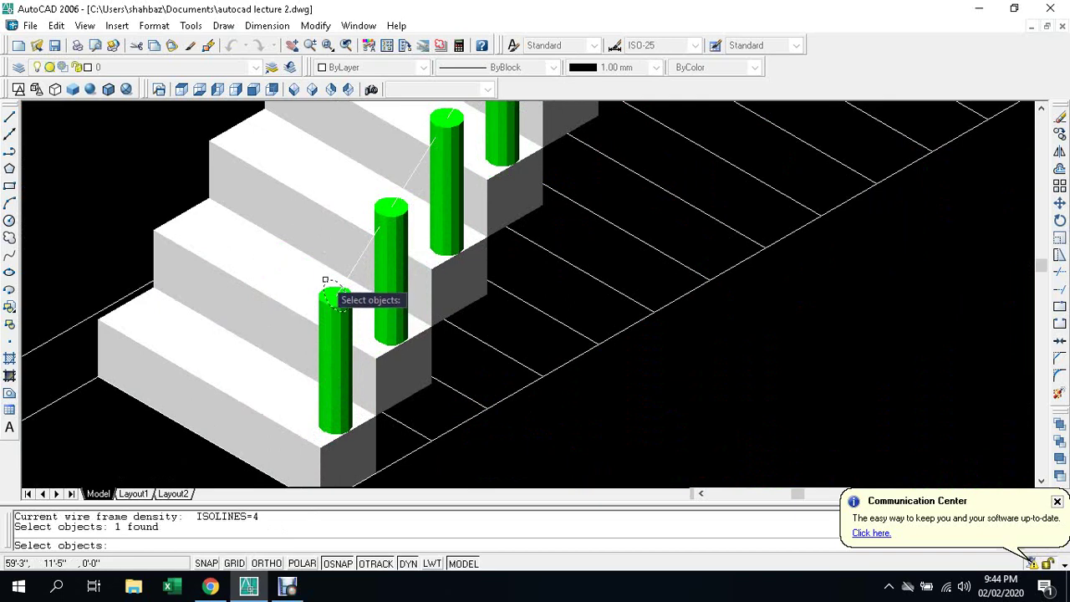
pyautogui.press('Return')
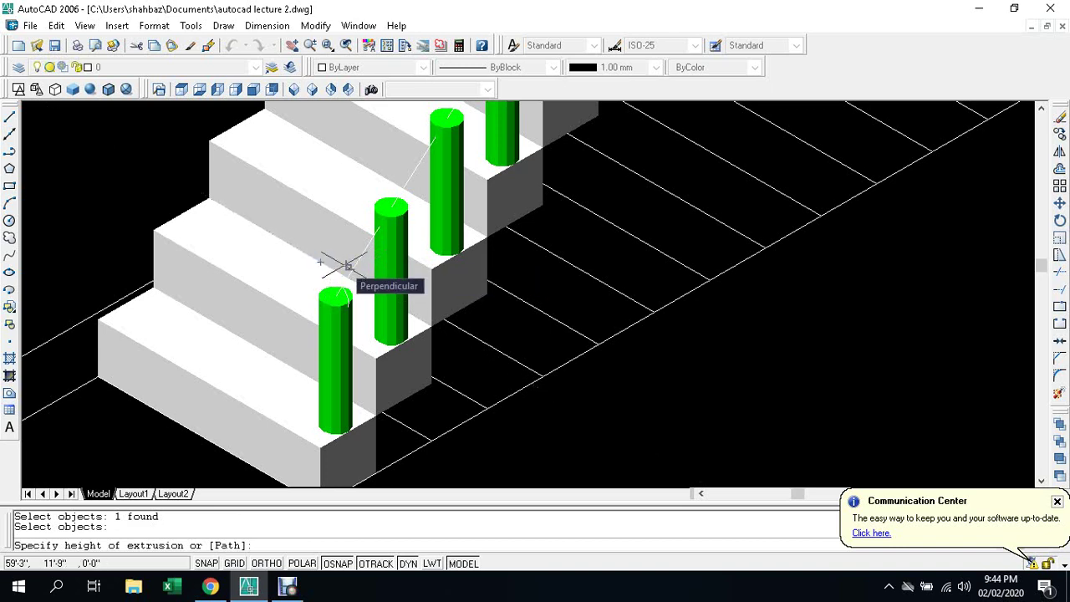
pyautogui.write('p')
pyautogui.press('Return')
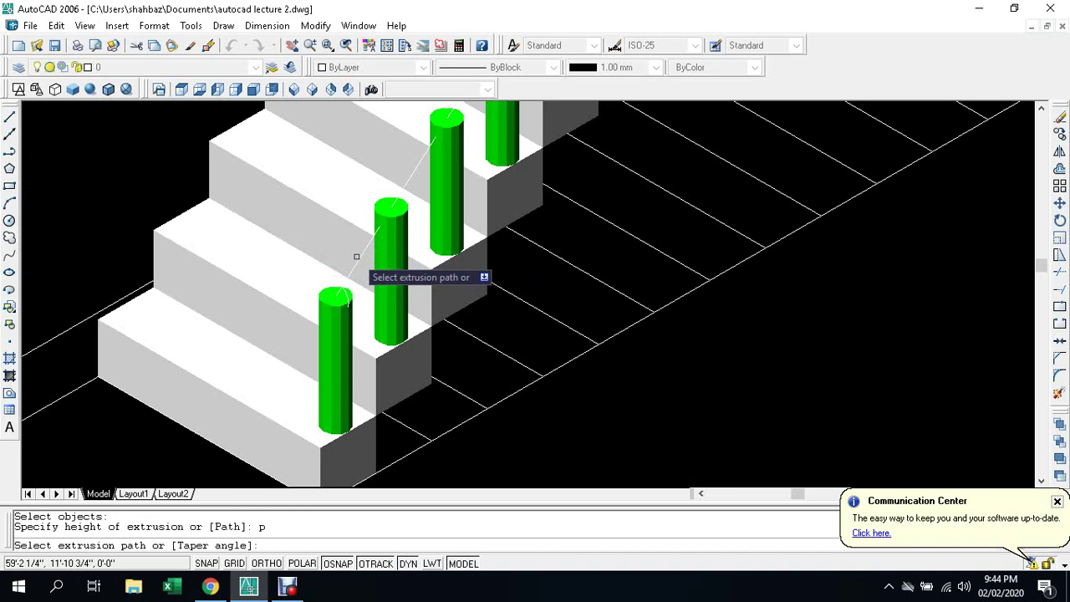
pyautogui.click(360, 253)
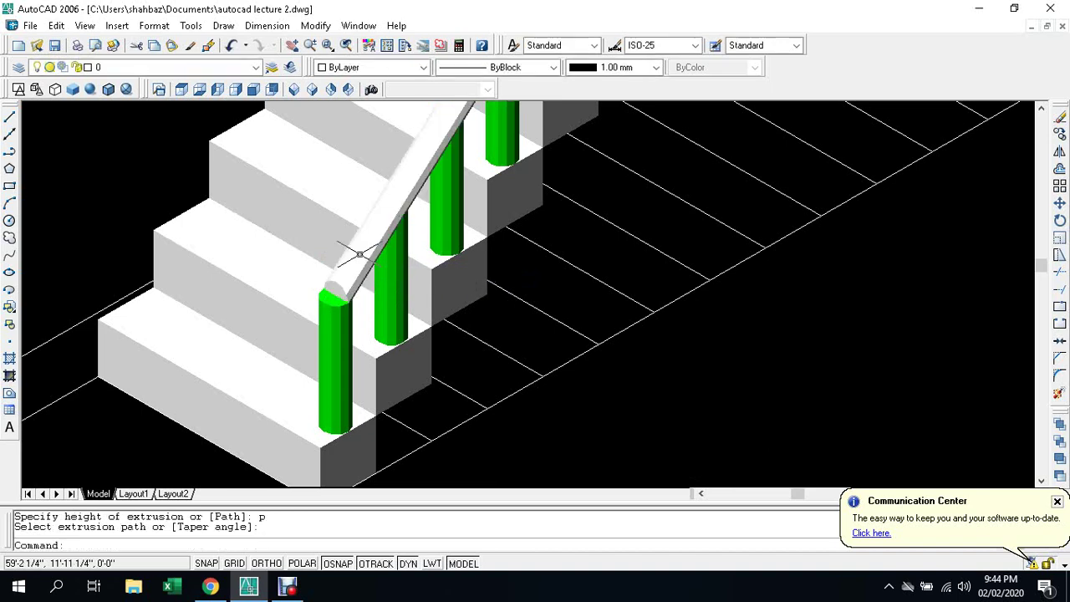
# Step: Set the new handrail's colour to Green and recentre the view on the staircase
pyautogui.scroll(-3, 384, 276)
pyautogui.scroll(-2, 415, 280)
pyautogui.scroll(2, 448, 163)
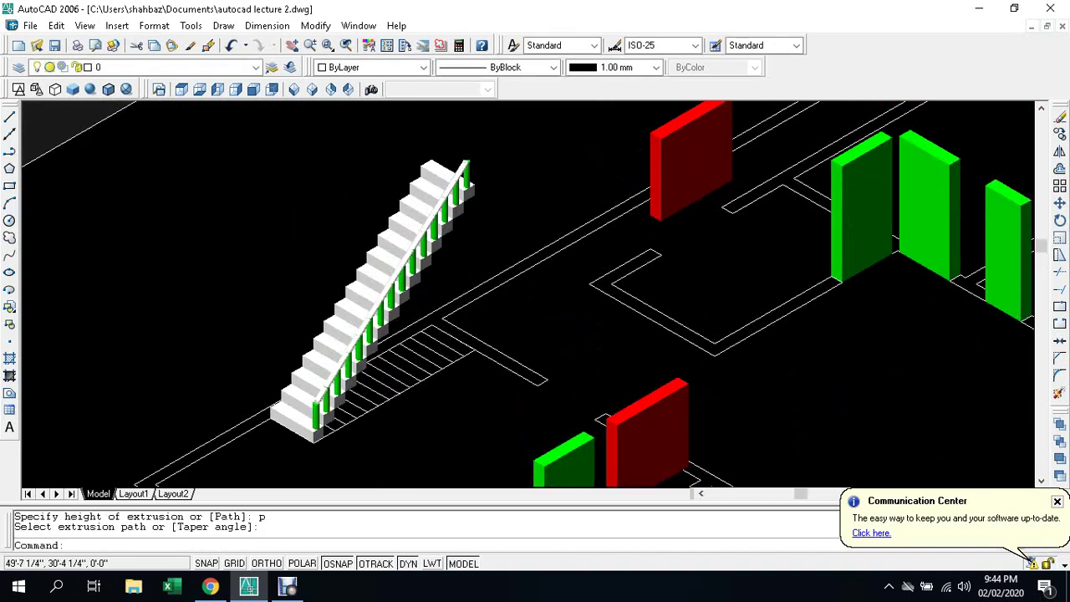
pyautogui.scroll(3, 448, 163)
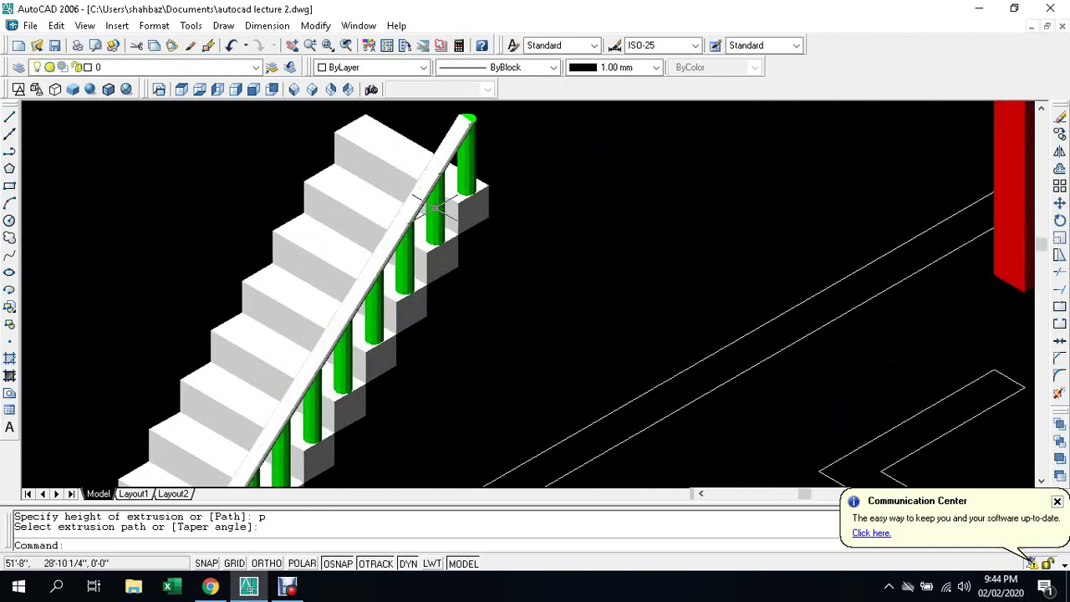
pyautogui.press('Escape')
pyautogui.scroll(-3, 433, 206)
pyautogui.scroll(1, 318, 369)
pyautogui.scroll(2, 318, 369)
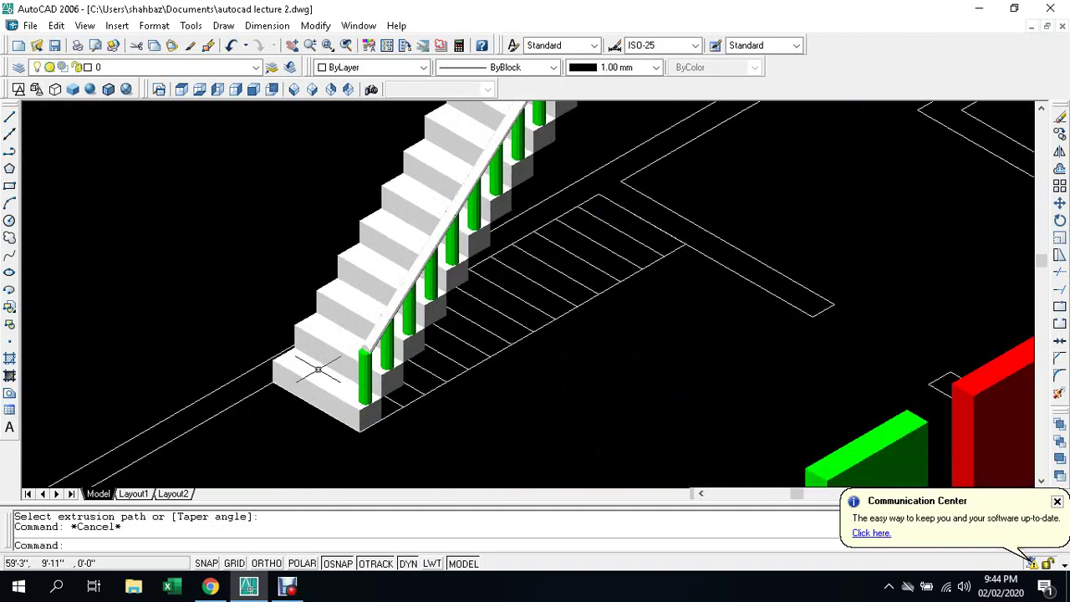
pyautogui.click(404, 293)
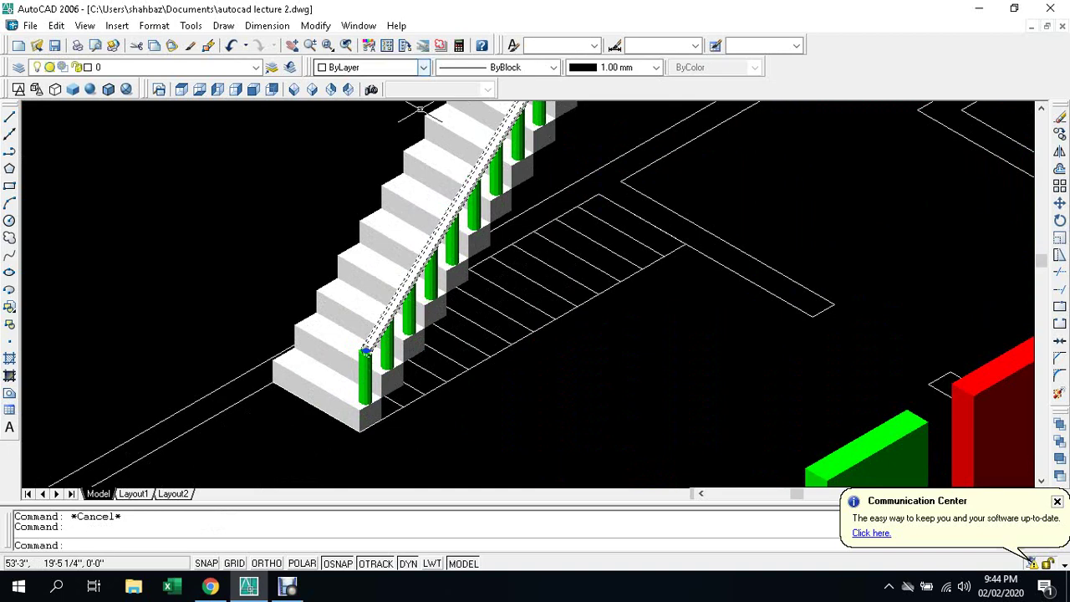
pyautogui.click(424, 67)
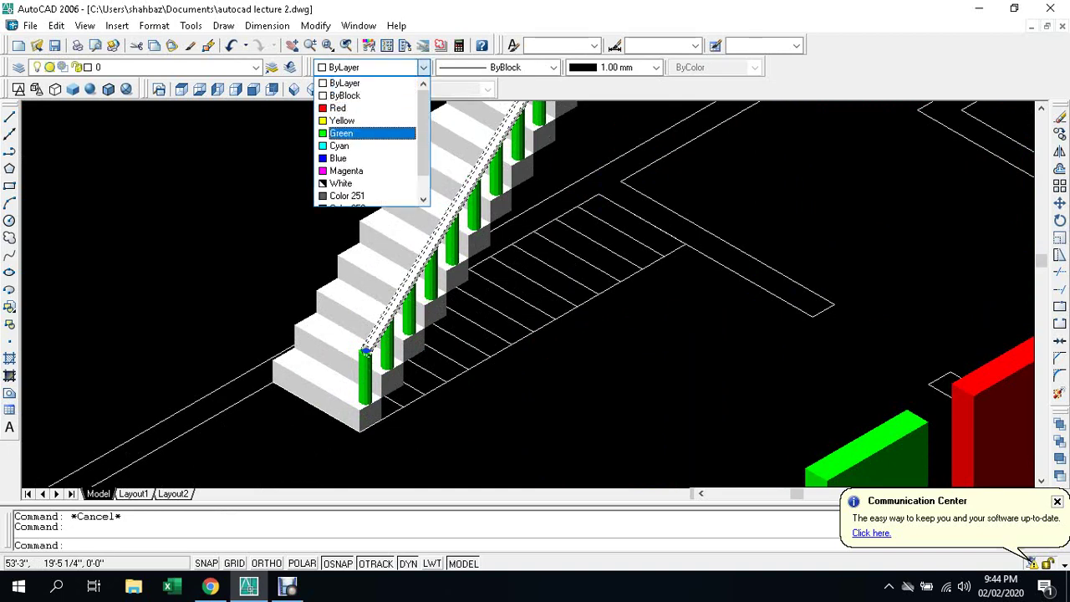
pyautogui.click(368, 133)
pyautogui.press('Escape')
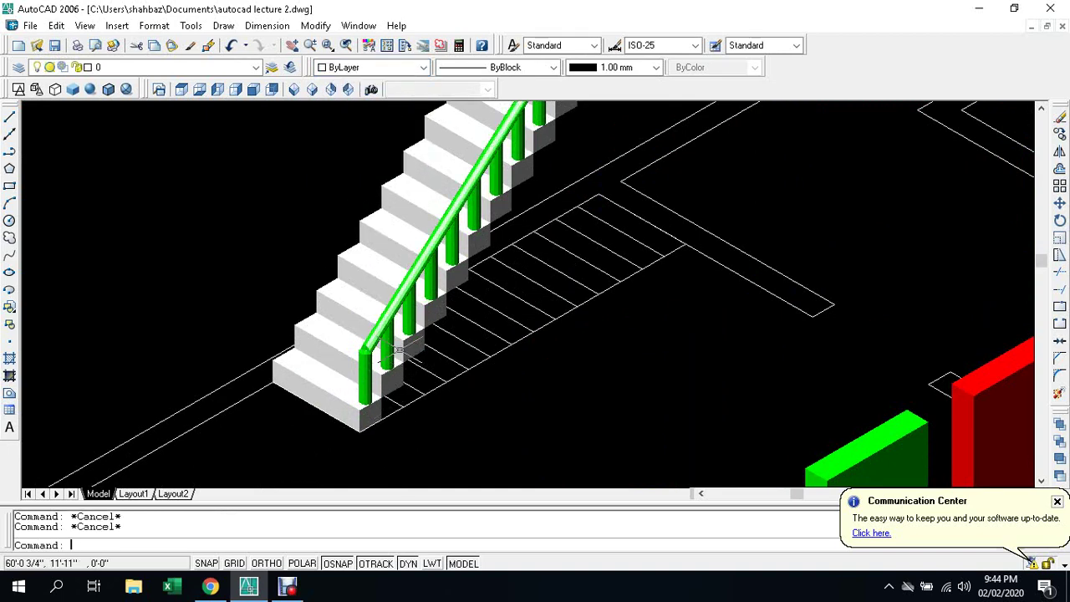
pyautogui.scroll(3, 401, 350)
pyautogui.scroll(-3, 398, 349)
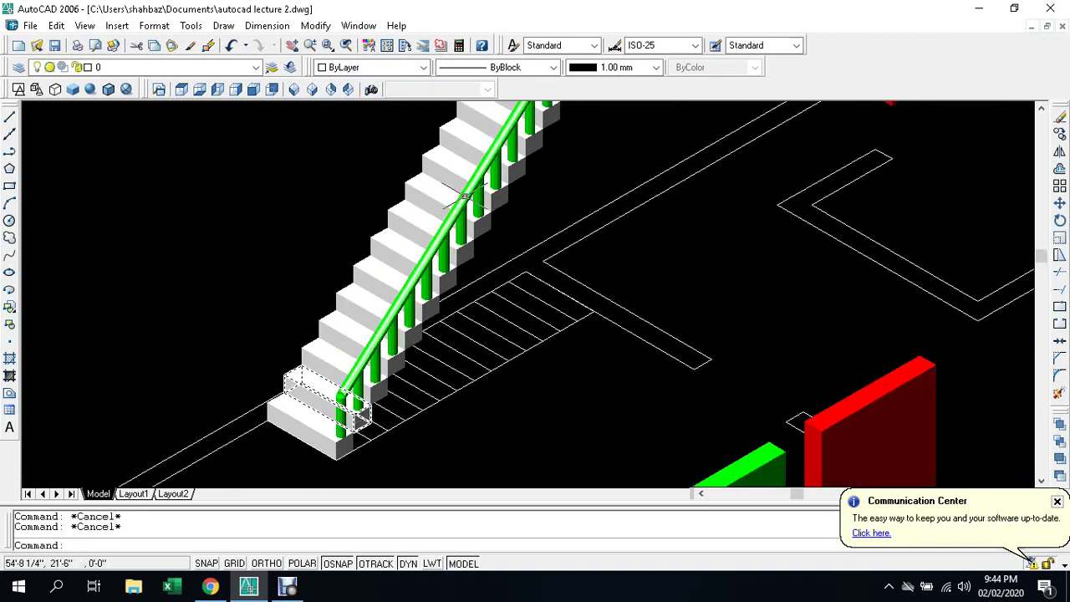
pyautogui.moveTo(464, 196)
pyautogui.mouseDown(button='middle')
pyautogui.moveTo(451, 251)
pyautogui.moveTo(420, 222)
pyautogui.mouseUp(button='middle')
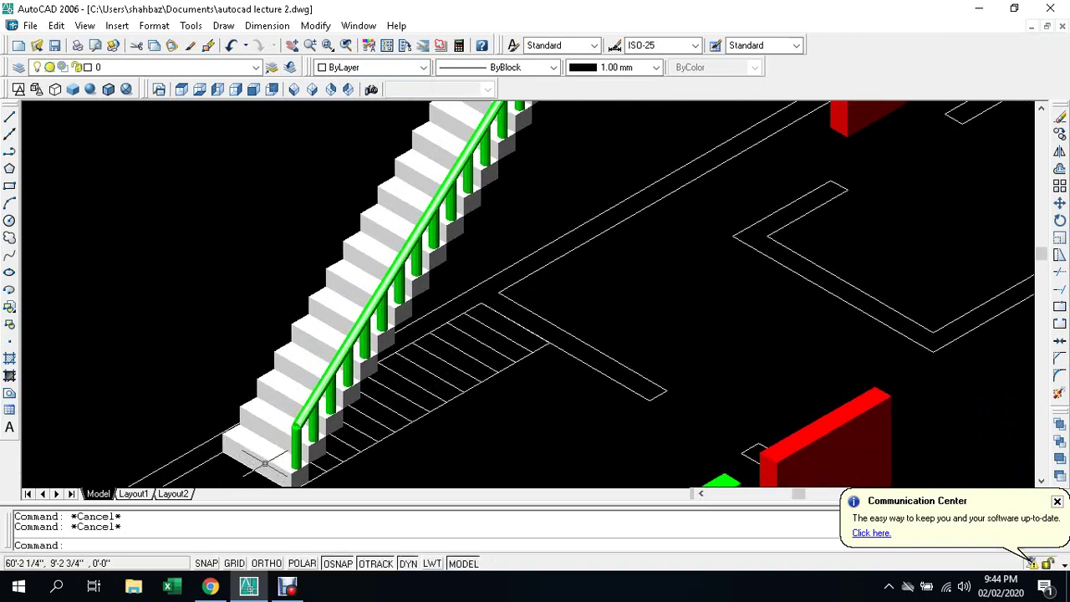
# Step: Start a UNION with the handrail and bottom post, then cancel it
pyautogui.write('uni')
pyautogui.press('Return')
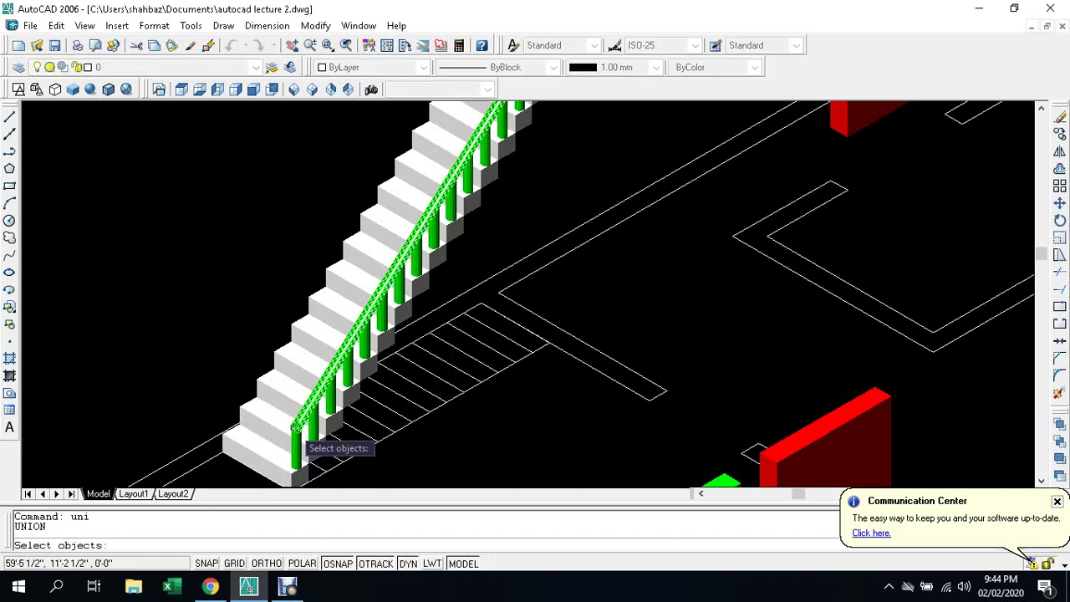
pyautogui.click(294, 429)
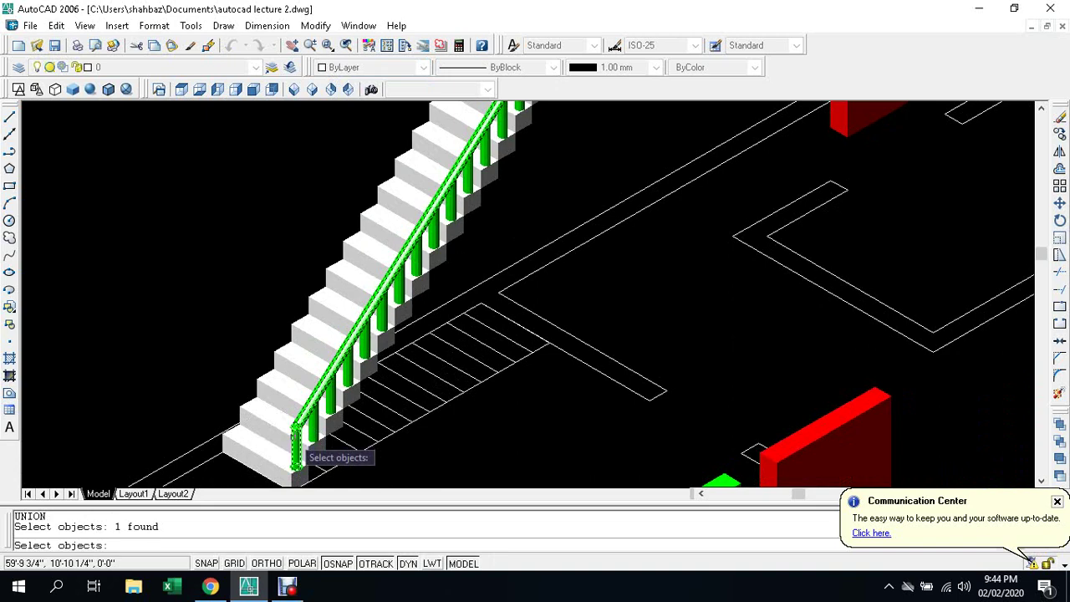
pyautogui.click(297, 450)
pyautogui.scroll(1, 307, 454)
pyautogui.scroll(1, 311, 456)
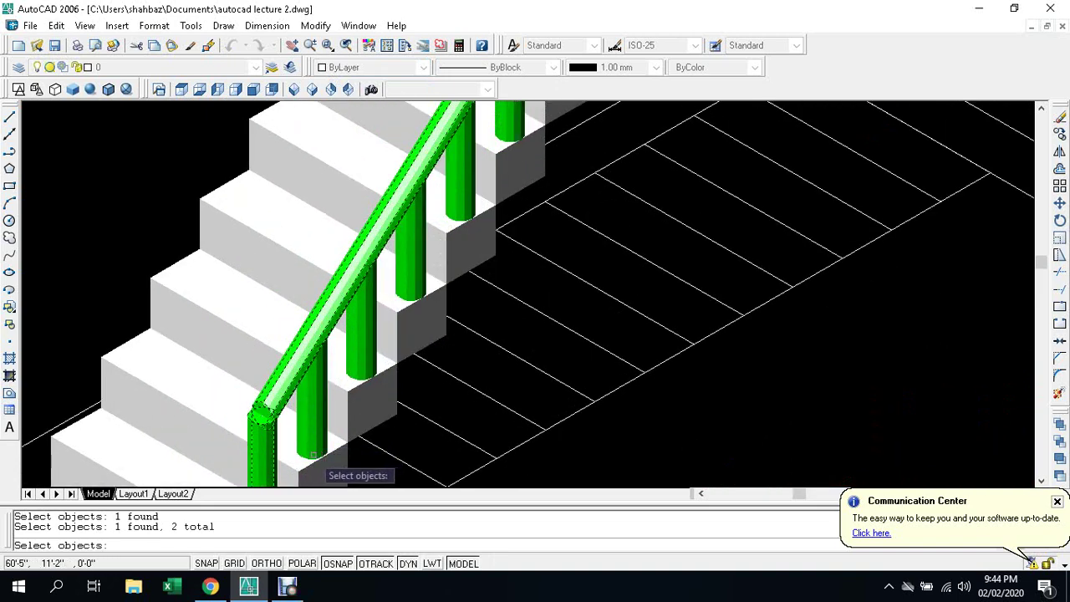
pyautogui.press('Escape')
pyautogui.press('Escape')
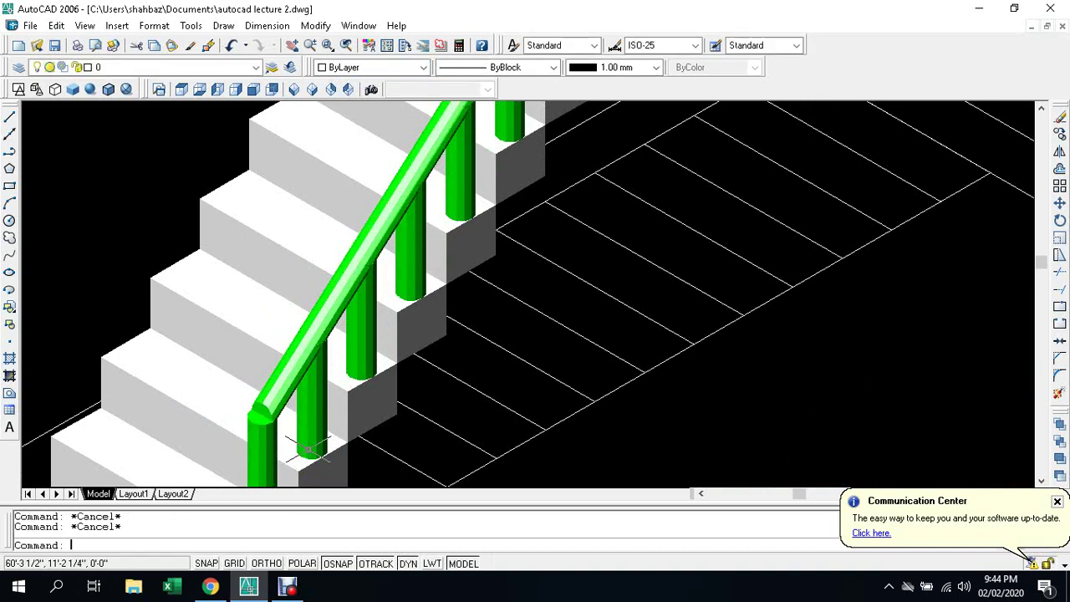
# Step: Restart UNION and select the green handrail plus five posts up the staircase
pyautogui.write('u')
pyautogui.press('Return')
pyautogui.scroll(-1, 309, 443)
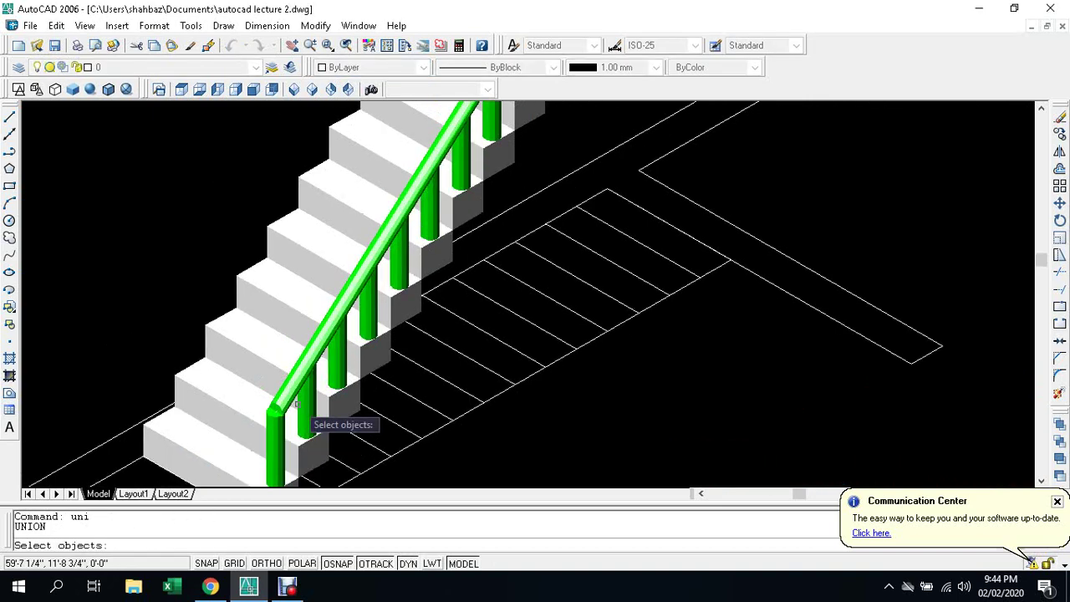
pyautogui.click(266, 456)
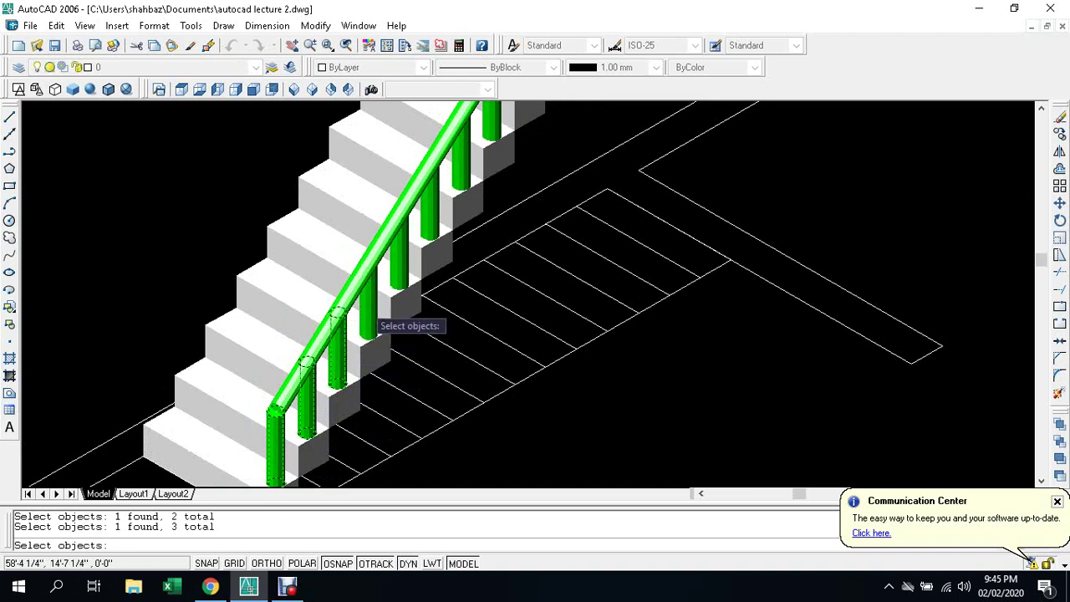
pyautogui.moveTo(368, 306); pyautogui.dragTo(158, 363, button='middle')
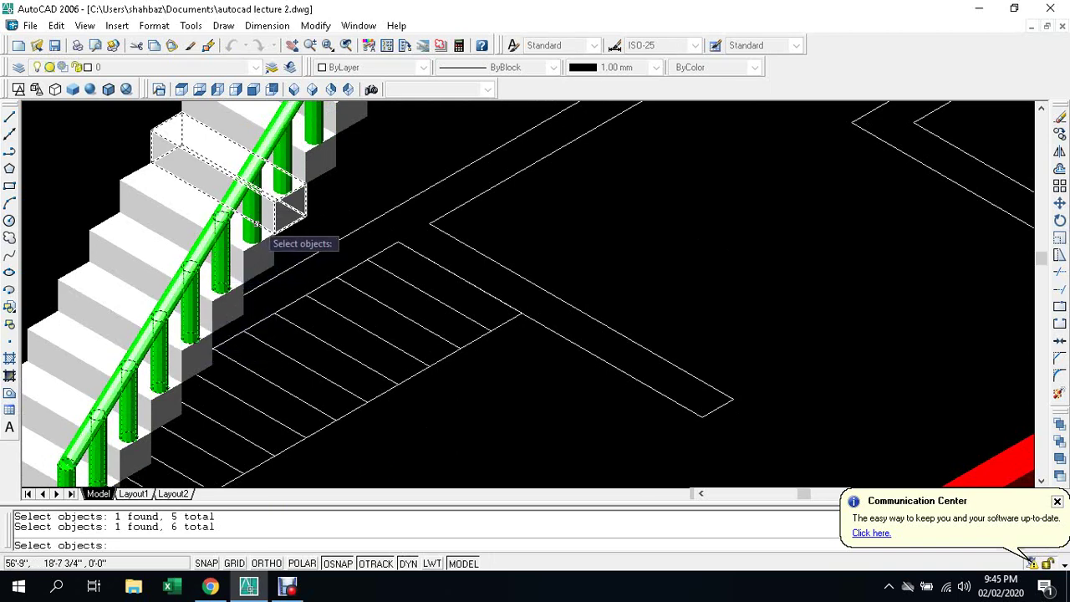
pyautogui.click(257, 221)
pyautogui.keyDown('shift'); pyautogui.moveTo(258, 221); pyautogui.dragTo(123, 384, button='middle'); pyautogui.keyUp('shift')
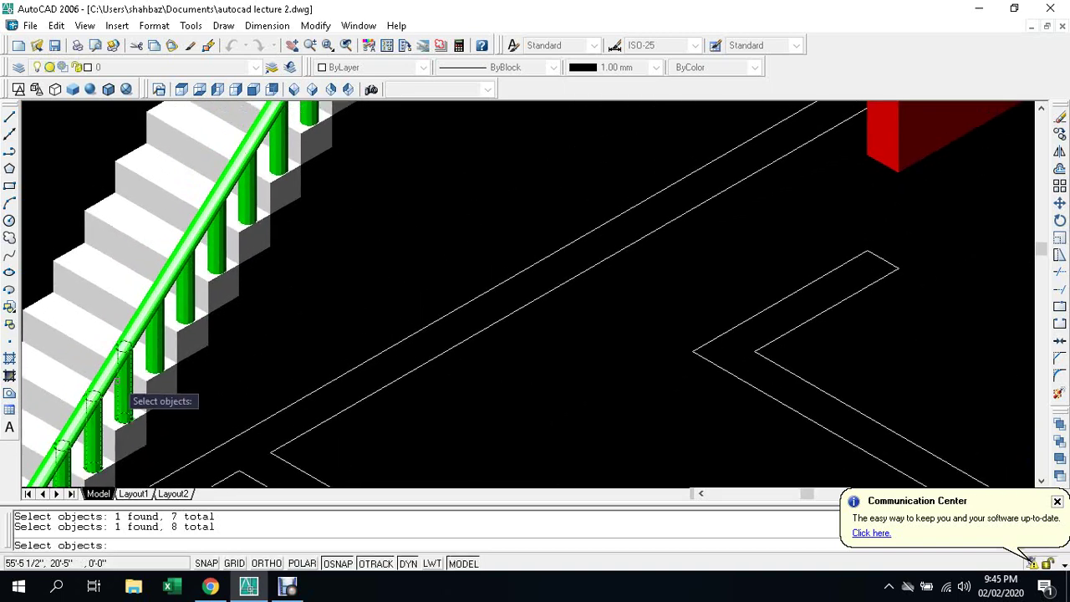
pyautogui.click(163, 339)
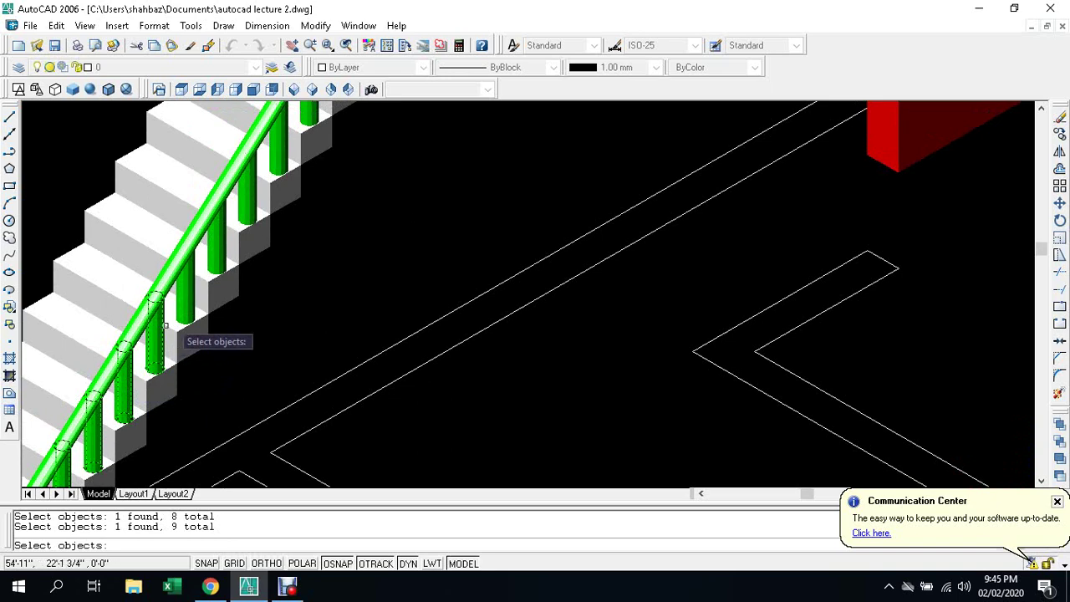
pyautogui.click(186, 313)
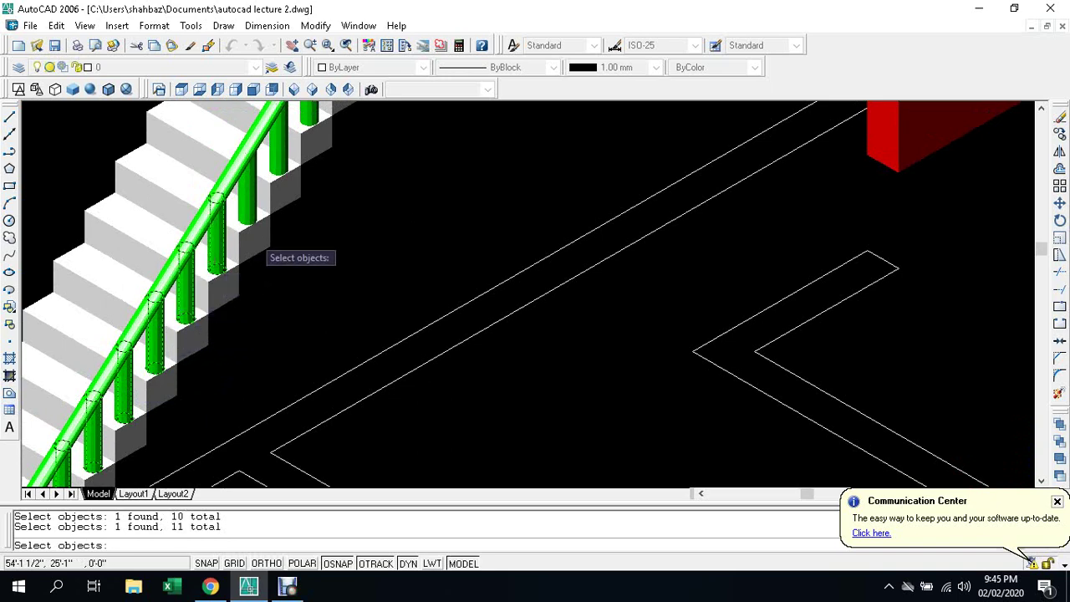
pyautogui.moveTo(216, 266); pyautogui.dragTo(149, 374, button='middle')
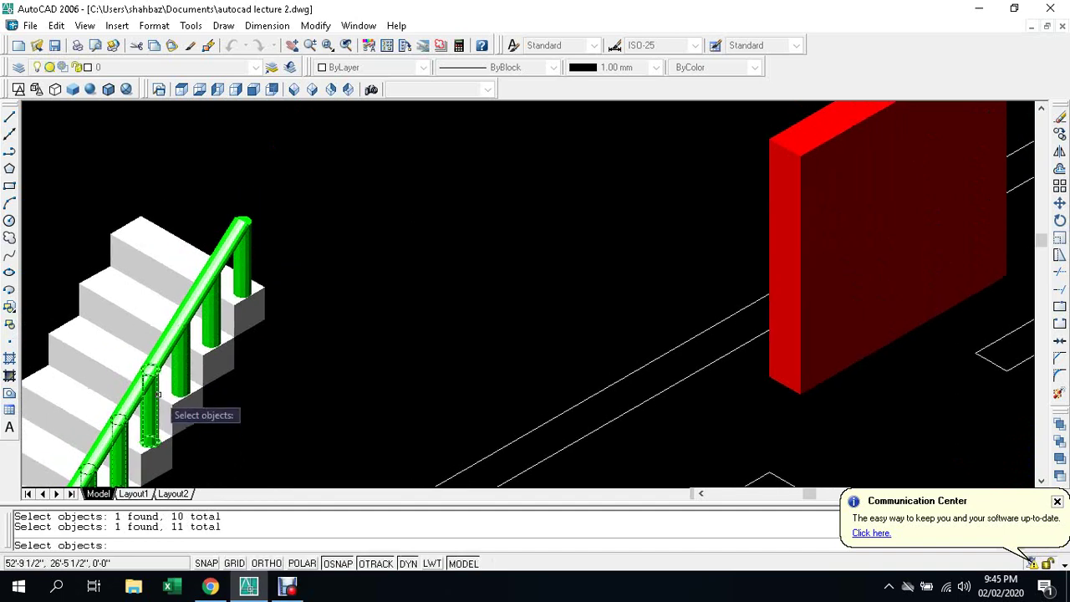
pyautogui.click(181, 364)
pyautogui.click(183, 355)
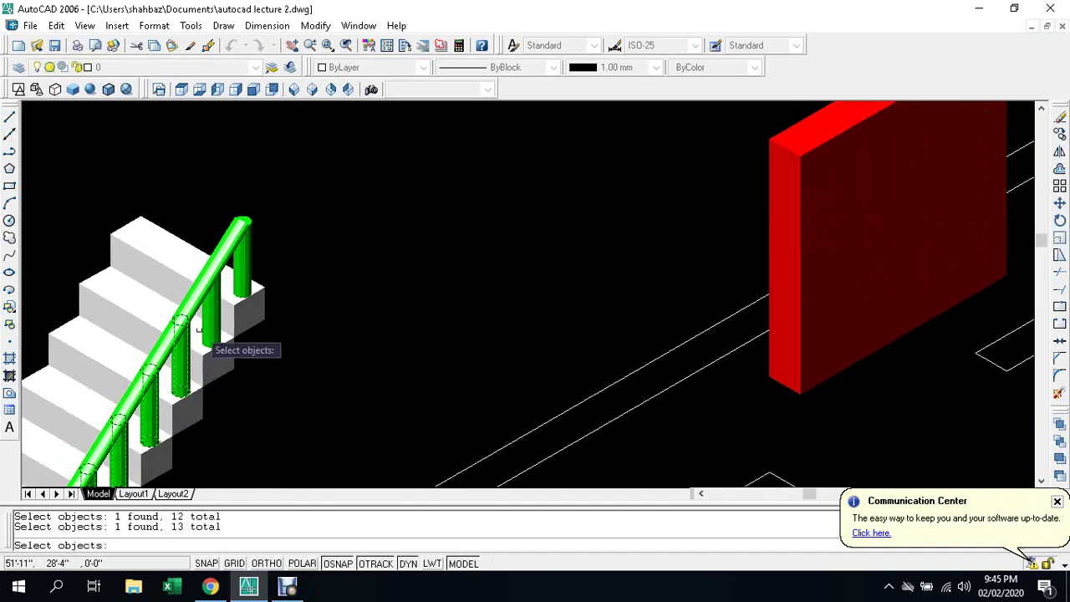
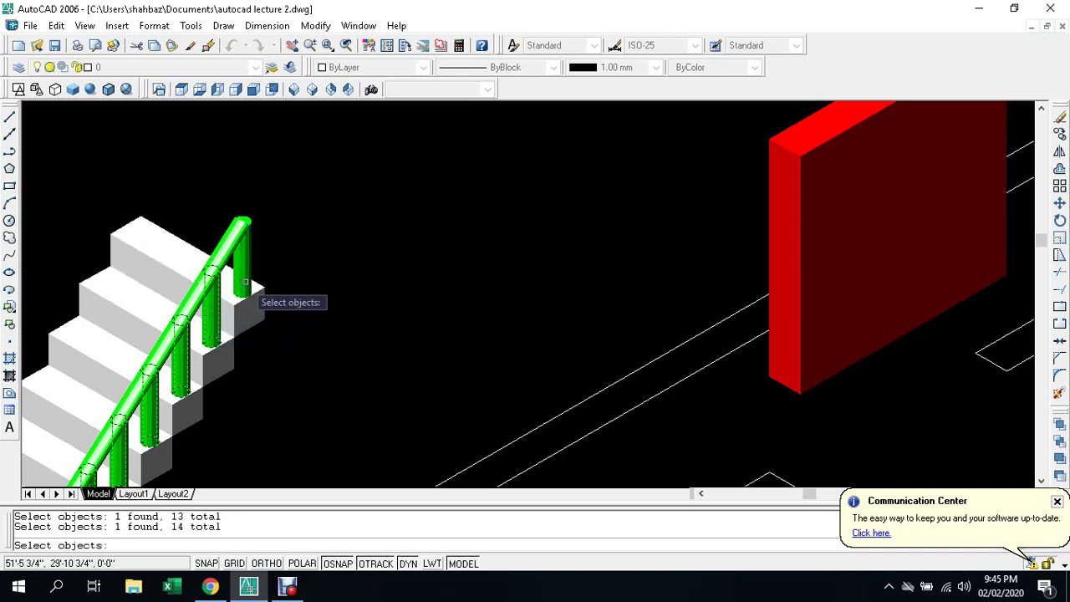
# Step: Finish selecting the railing parts, including the last baluster, and confirm the selection
pyautogui.click(250, 289)
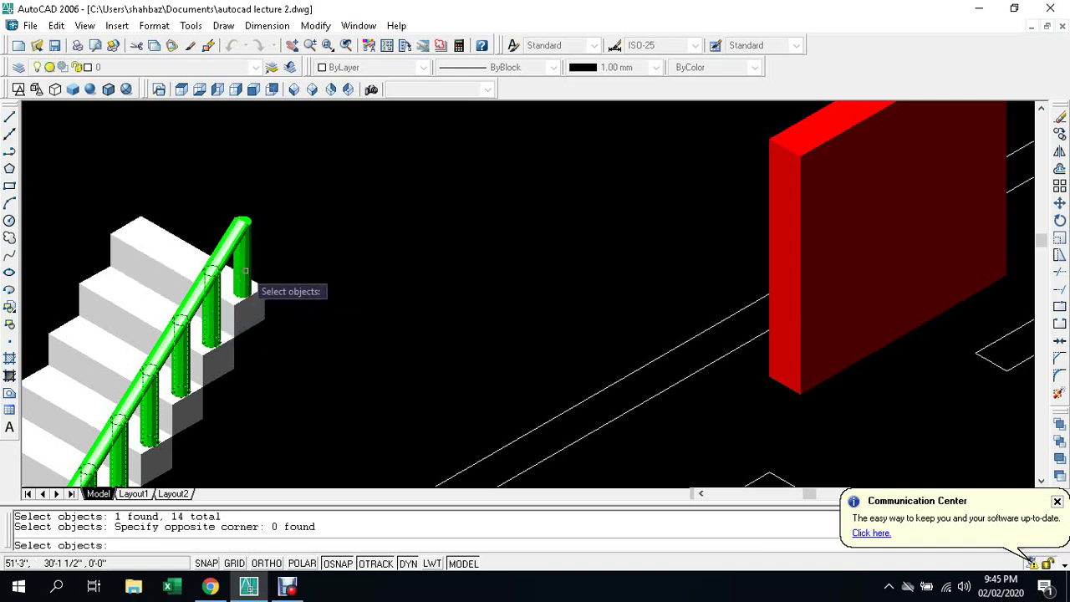
pyautogui.click(250, 269)
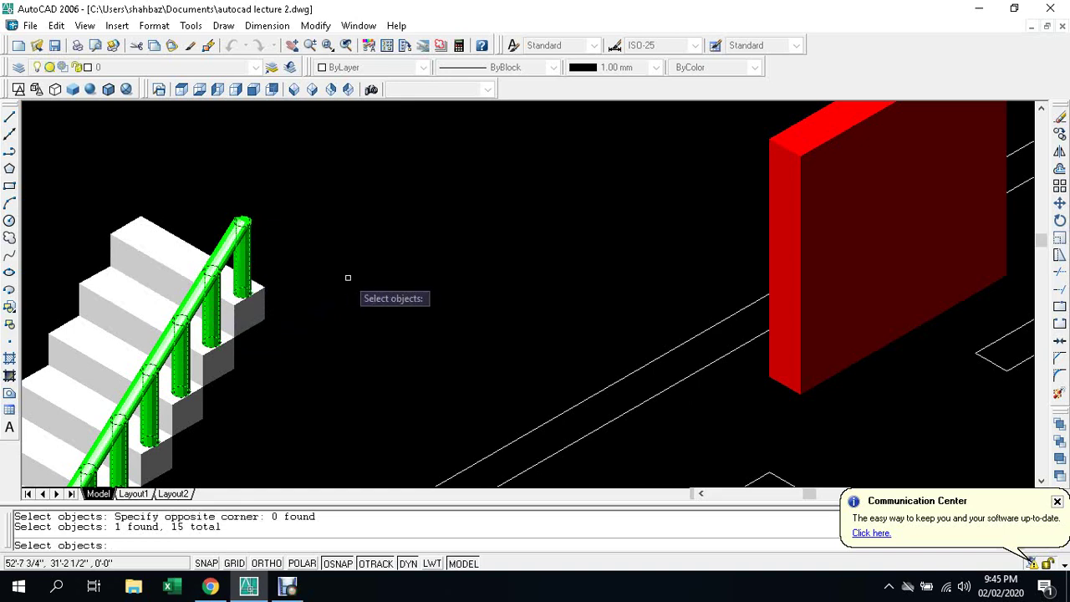
pyautogui.press('Return')
pyautogui.scroll(-4, 349, 277)
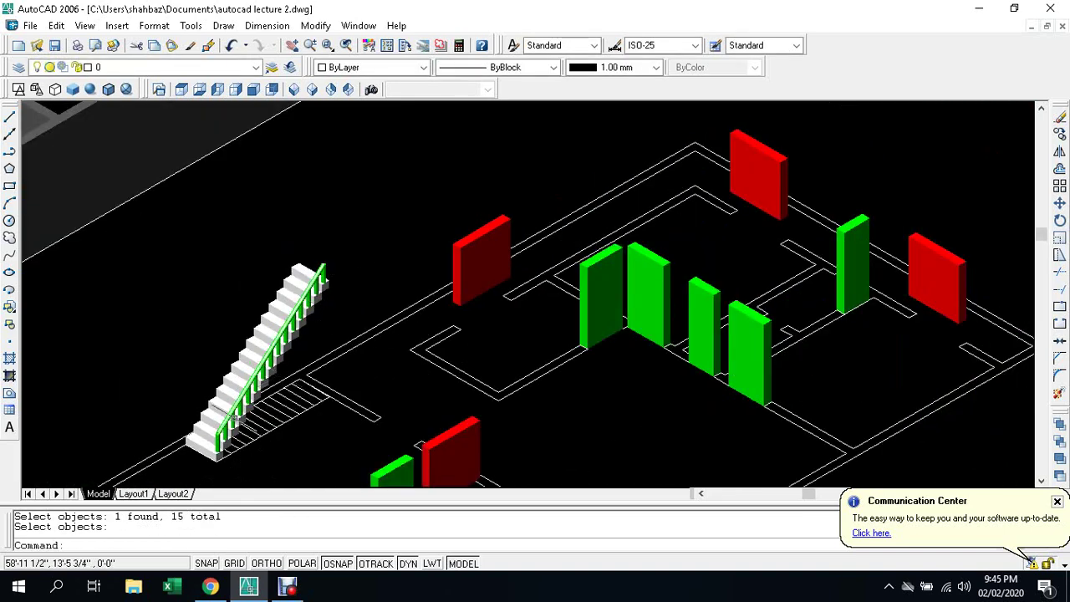
pyautogui.scroll(2, 233, 419)
pyautogui.scroll(1, 234, 408)
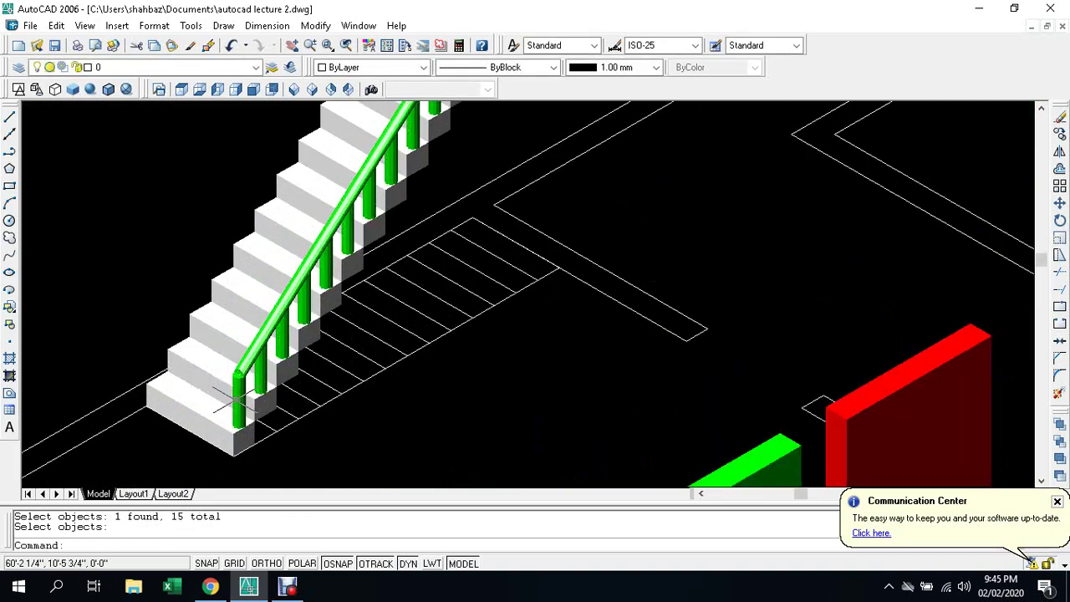
# Step: Copy the green railing from its stair corner onto the staircase inside the house
pyautogui.write('co')
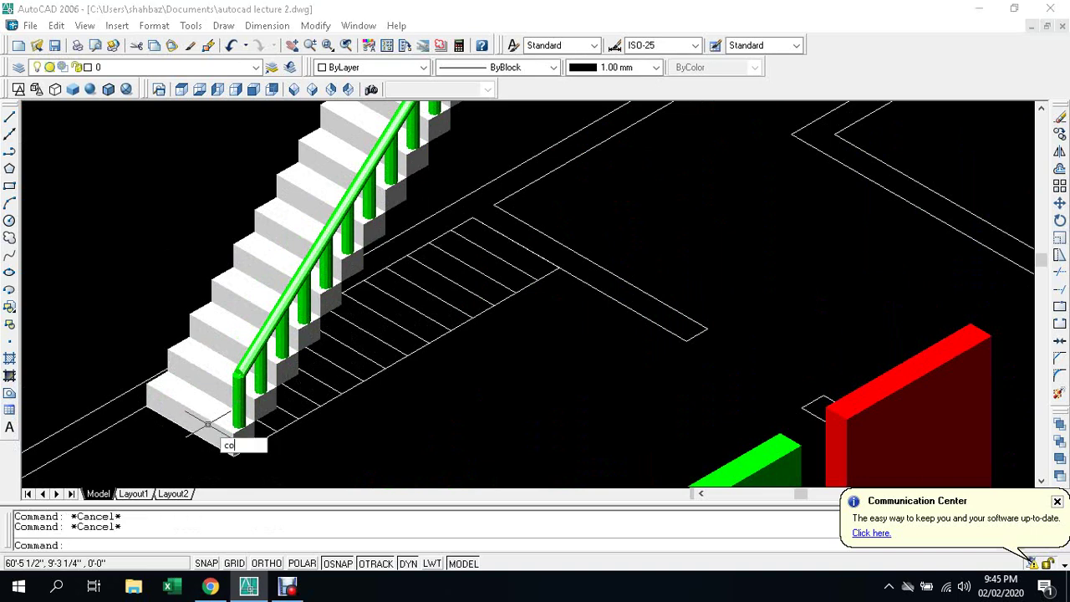
pyautogui.press('Return')
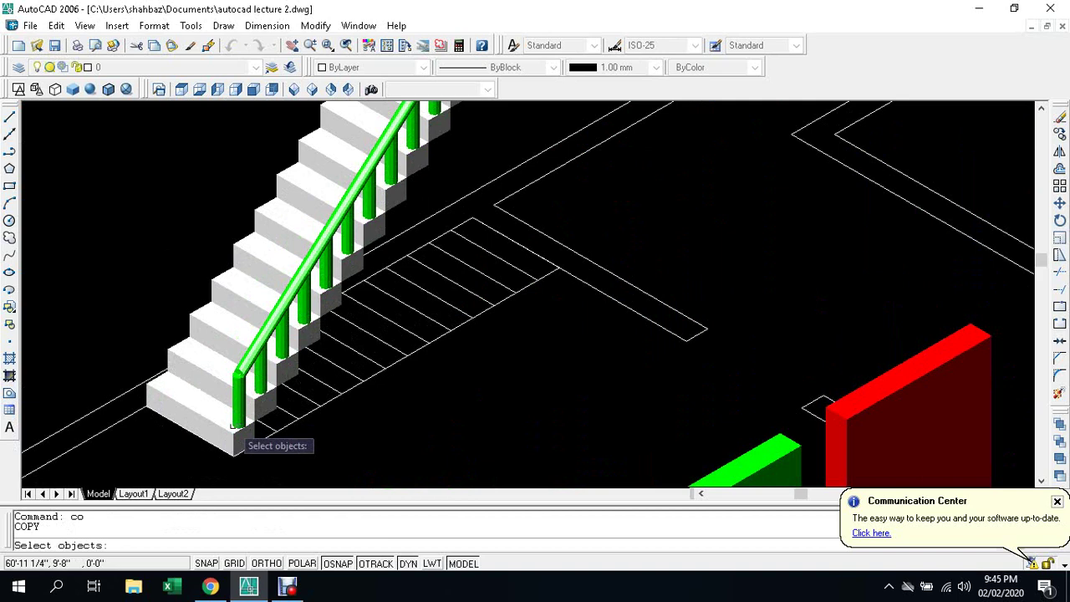
pyautogui.click(240, 421)
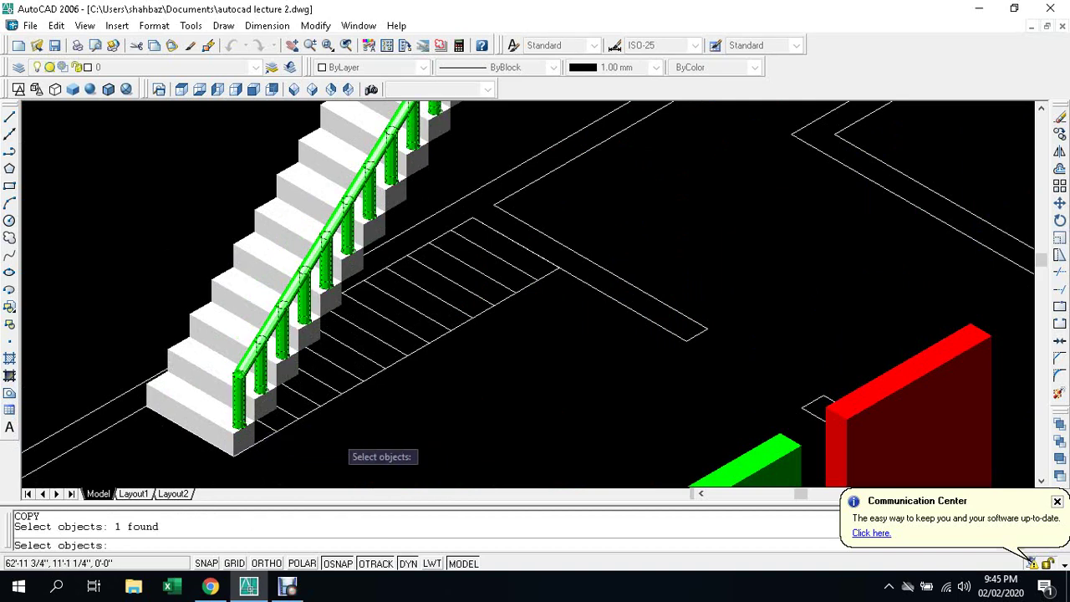
pyautogui.press('Return')
pyautogui.scroll(-2, 276, 433)
pyautogui.scroll(-2, 274, 434)
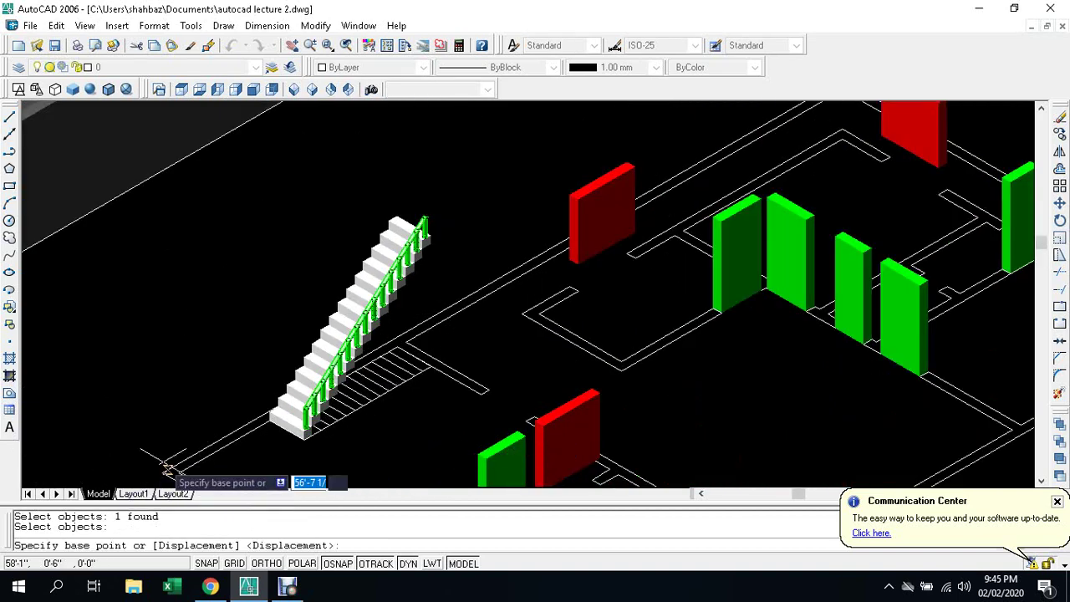
pyautogui.moveTo(159, 475); pyautogui.dragTo(194, 415, button='middle')
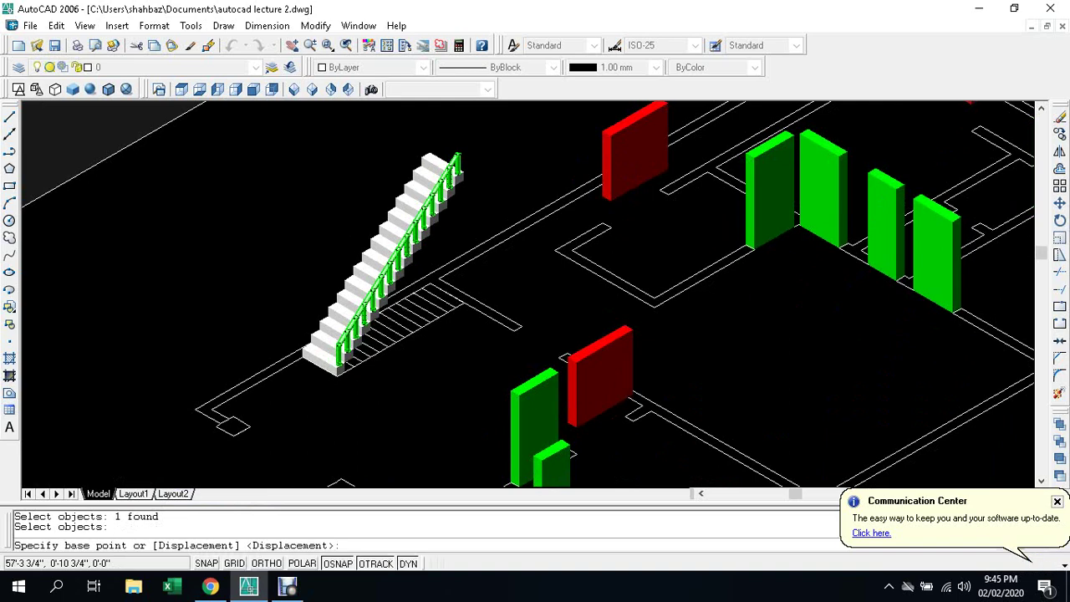
pyautogui.click(193, 409)
pyautogui.scroll(-2, 193, 409)
pyautogui.scroll(-2, 193, 409)
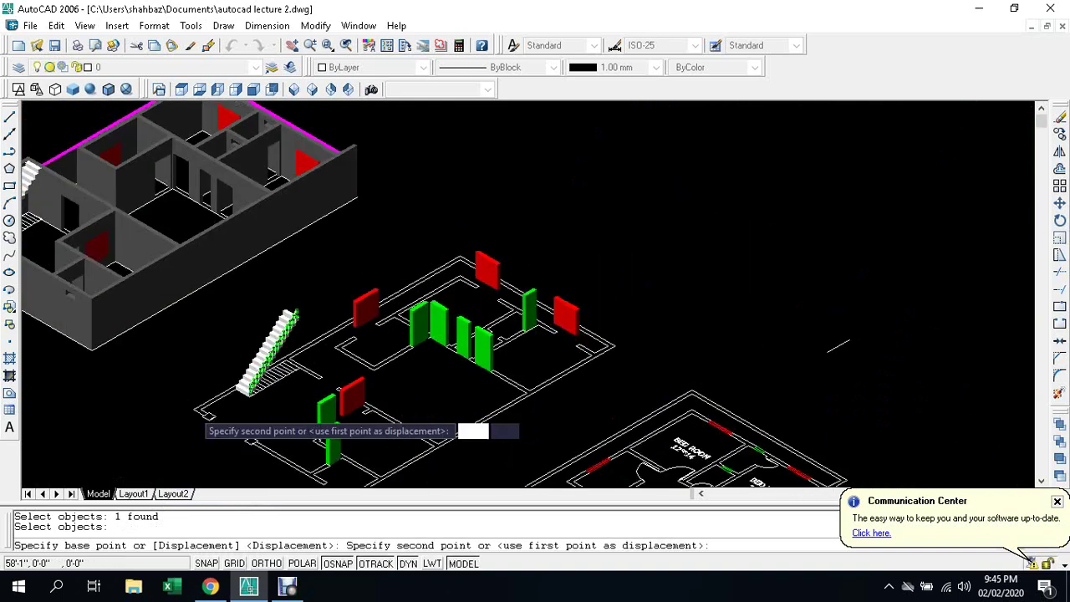
pyautogui.scroll(-1, 126, 368)
pyautogui.scroll(1, 71, 328)
pyautogui.scroll(2, 59, 322)
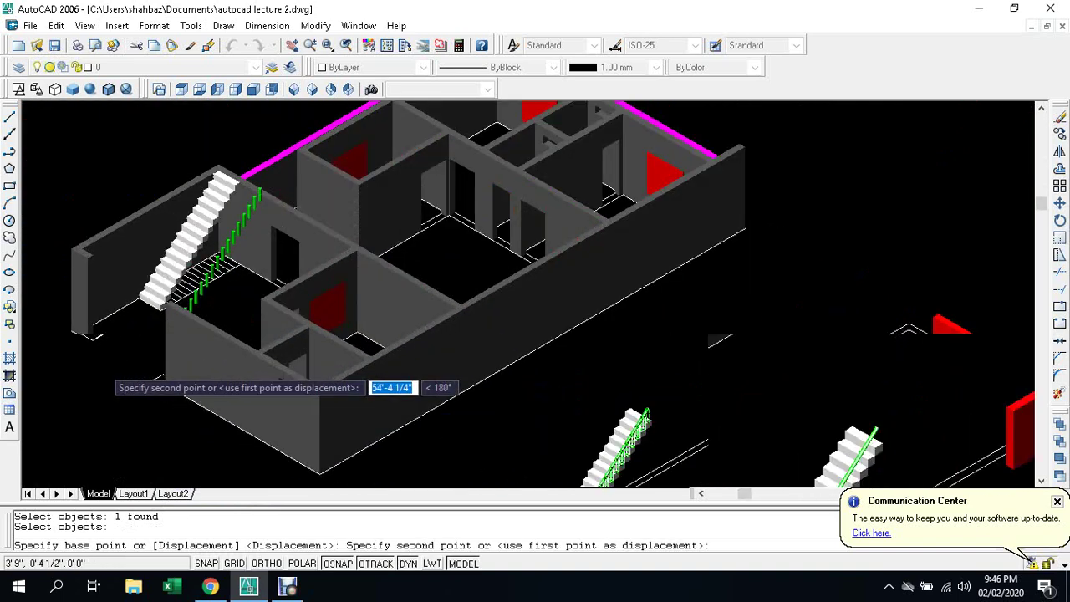
pyautogui.scroll(2, 50, 318)
pyautogui.scroll(1, 40, 311)
pyautogui.scroll(1, 50, 316)
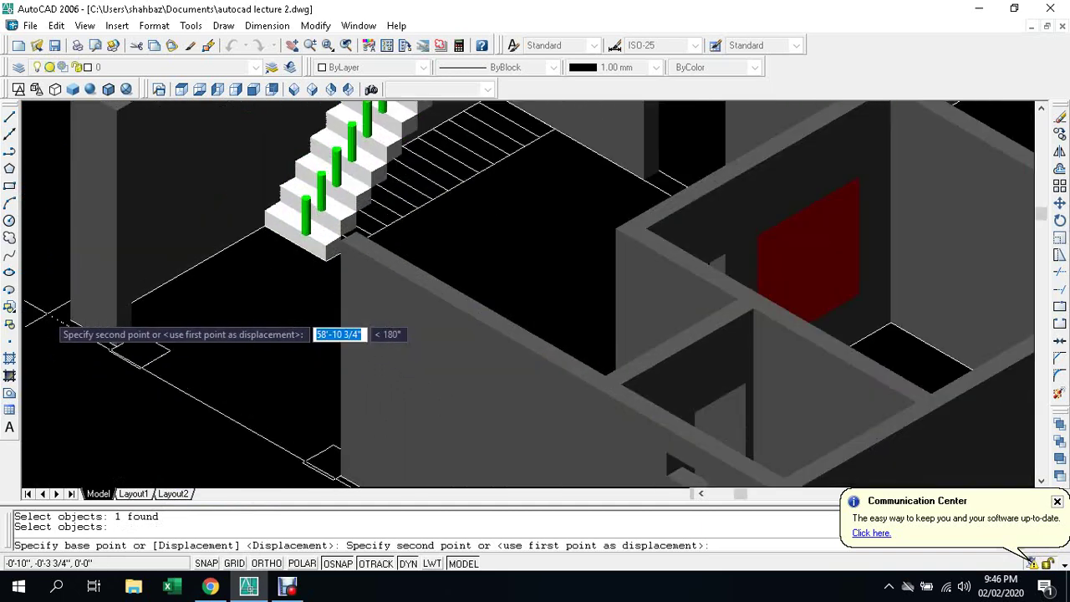
pyautogui.scroll(1, 63, 322)
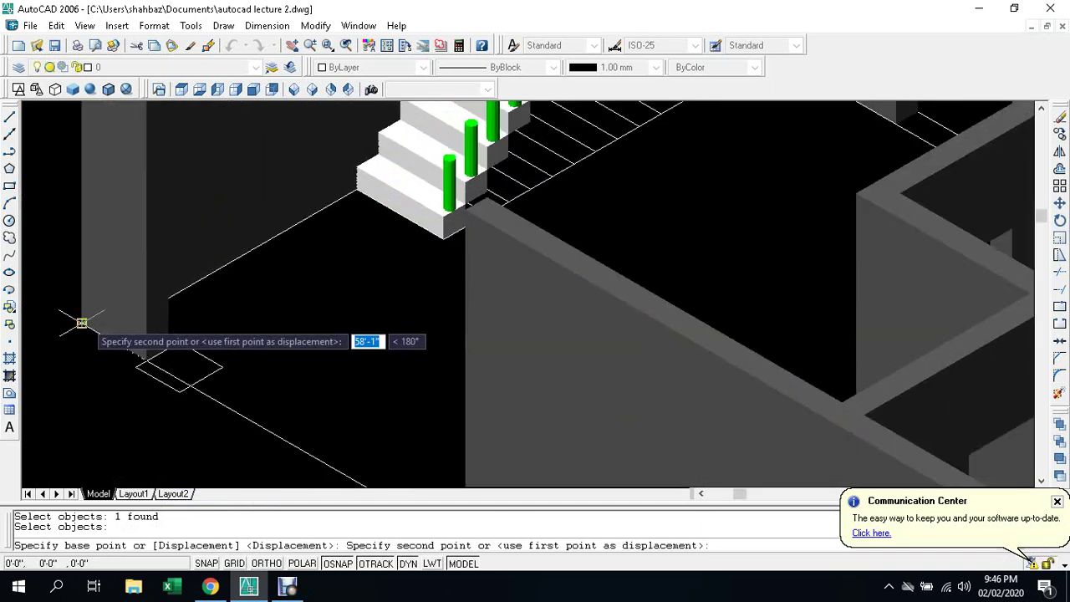
pyautogui.click(81, 322)
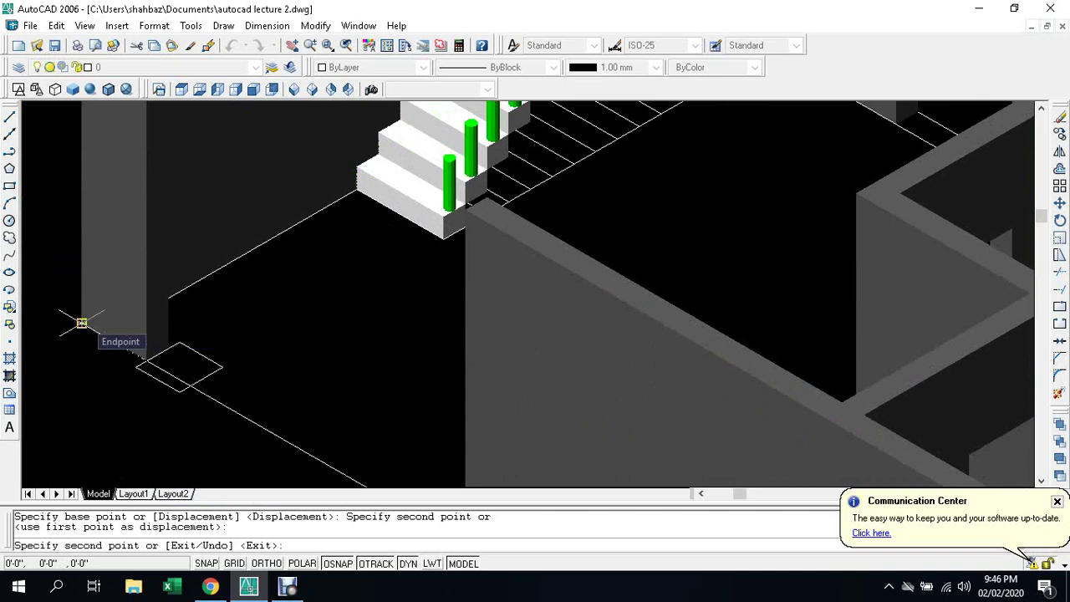
pyautogui.press('Escape')
pyautogui.scroll(-2, 62, 452)
pyautogui.scroll(-3, 246, 306)
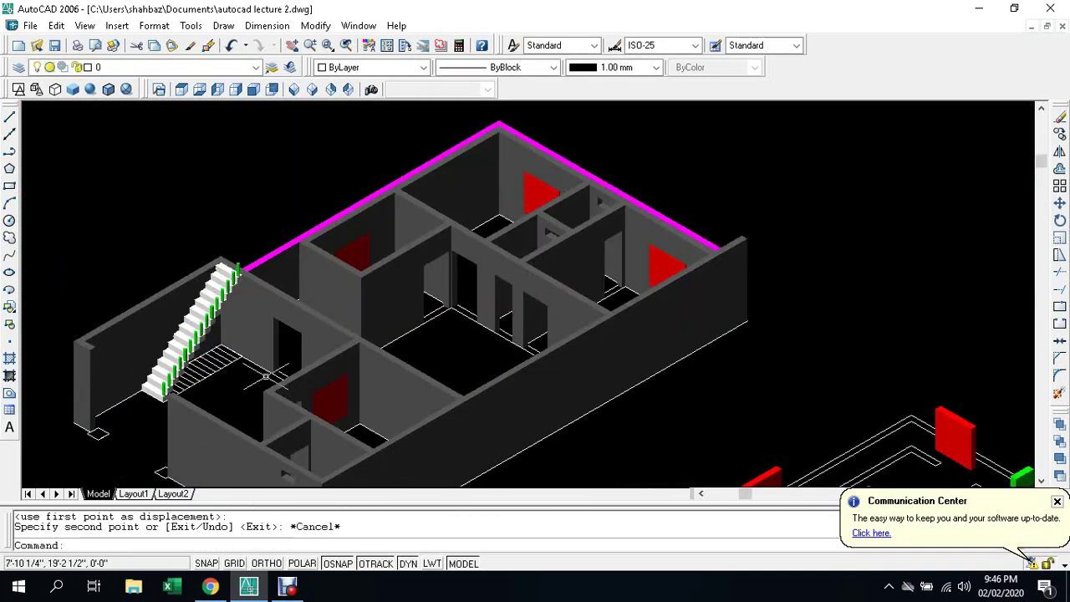
pyautogui.scroll(-2, 247, 306)
pyautogui.scroll(-1, 246, 306)
pyautogui.scroll(3, 502, 430)
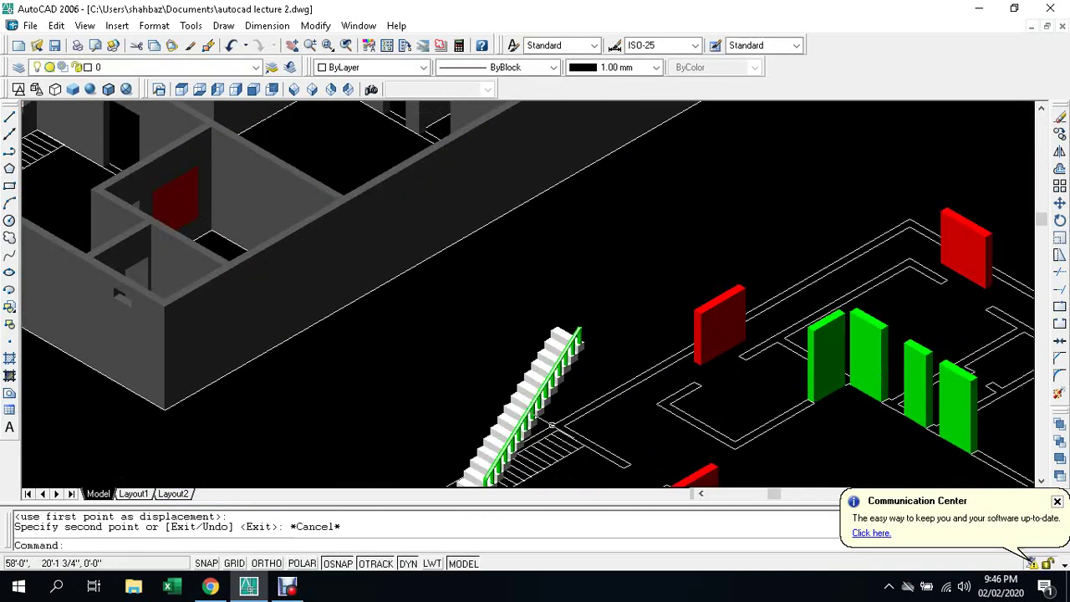
pyautogui.scroll(3, 502, 430)
# Step: Copy the stair railing again with CO, from the stair corner to the house staircase corner
pyautogui.press('Escape')
pyautogui.write('co')
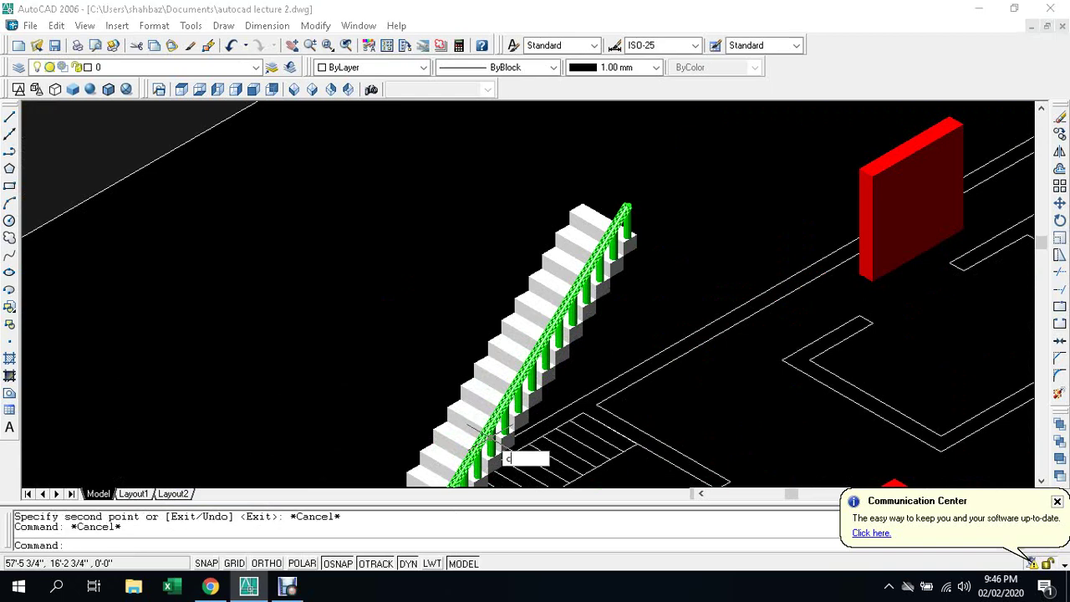
pyautogui.press('Return')
pyautogui.click(491, 424)
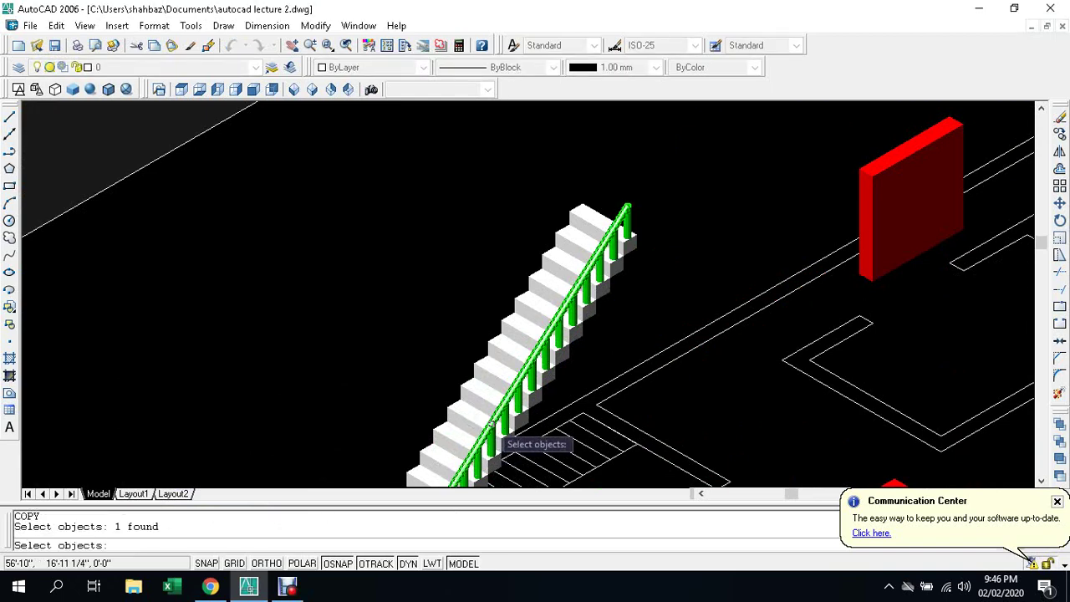
pyautogui.press('Return')
pyautogui.scroll(-2, 491, 424)
pyautogui.scroll(-1, 474, 428)
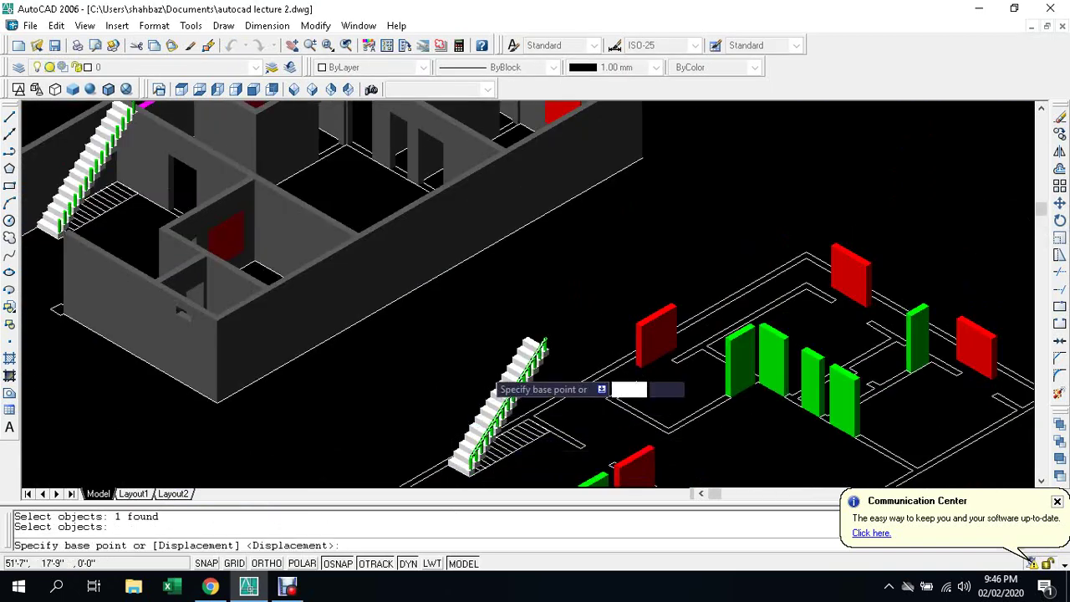
pyautogui.scroll(-2, 483, 365)
pyautogui.scroll(2, 418, 405)
pyautogui.scroll(1, 458, 435)
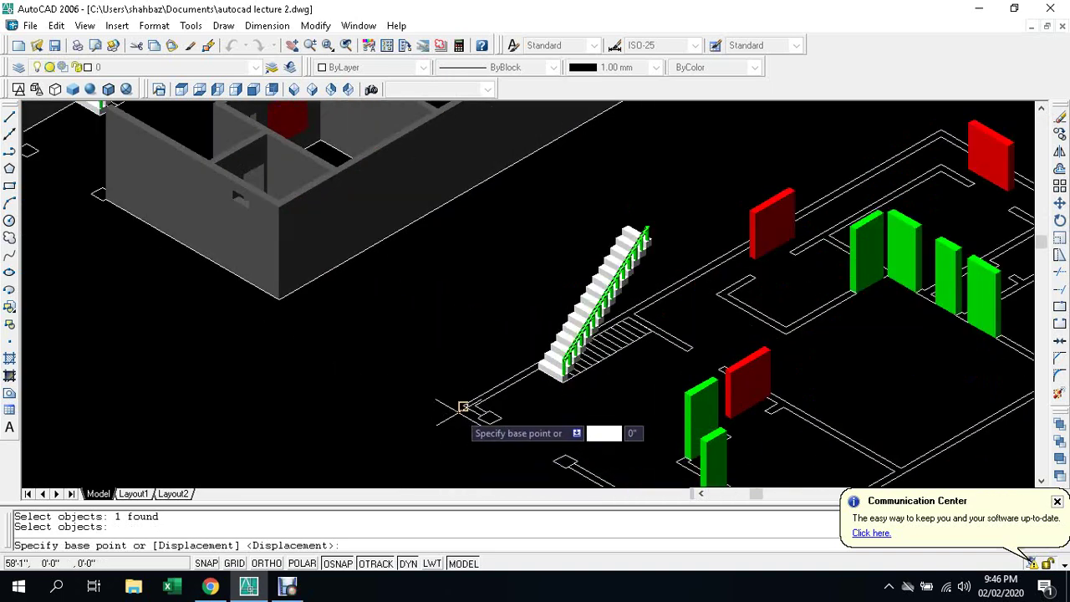
pyautogui.click(482, 415)
pyautogui.scroll(-3, 470, 415)
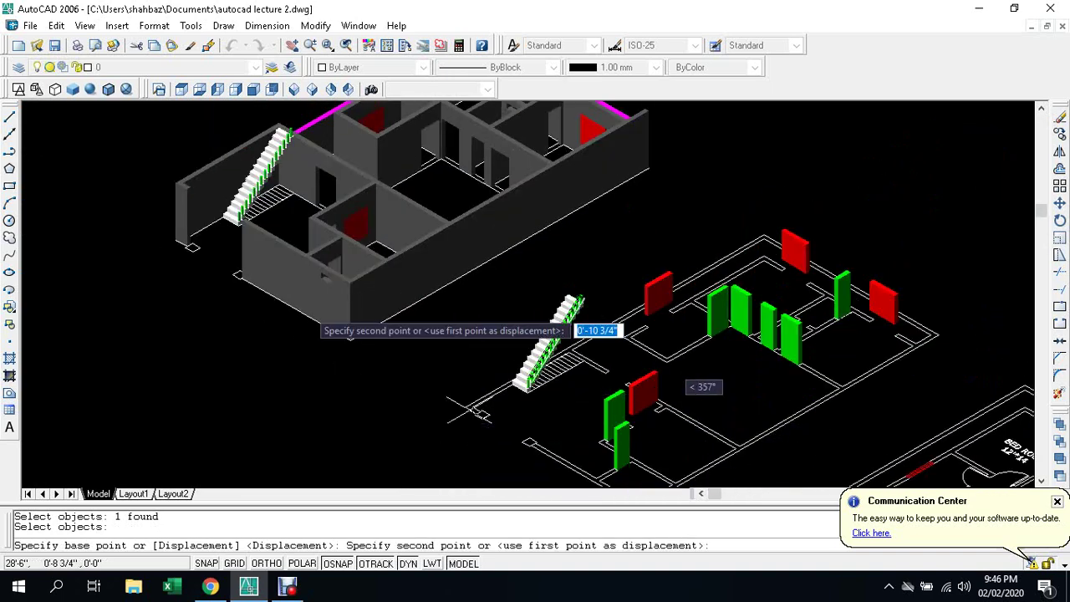
pyautogui.scroll(2, 191, 251)
pyautogui.scroll(2, 183, 243)
pyautogui.scroll(1, 183, 243)
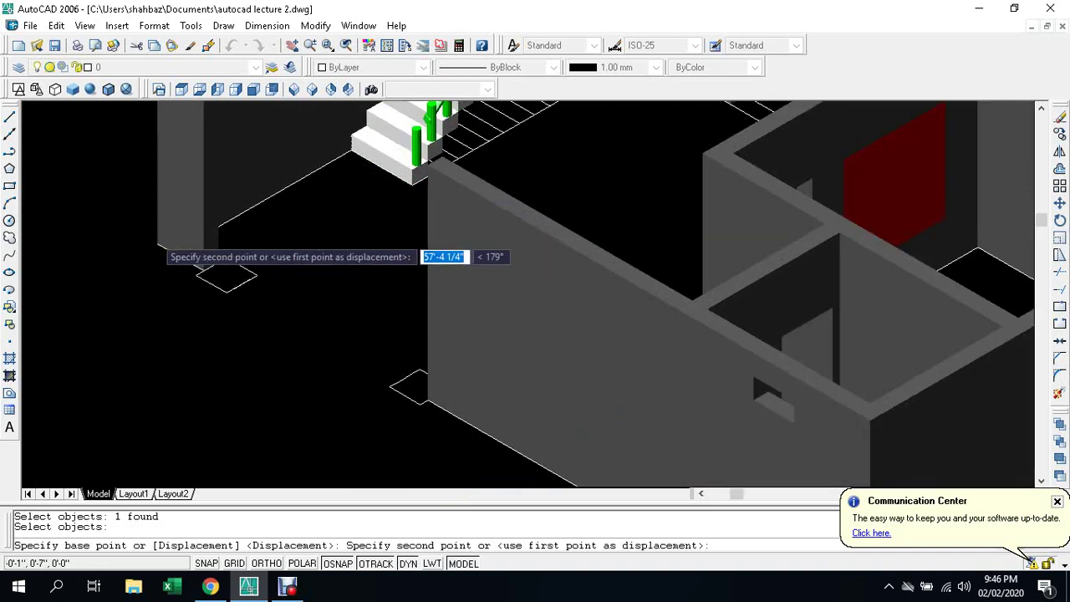
pyautogui.scroll(1, 177, 245)
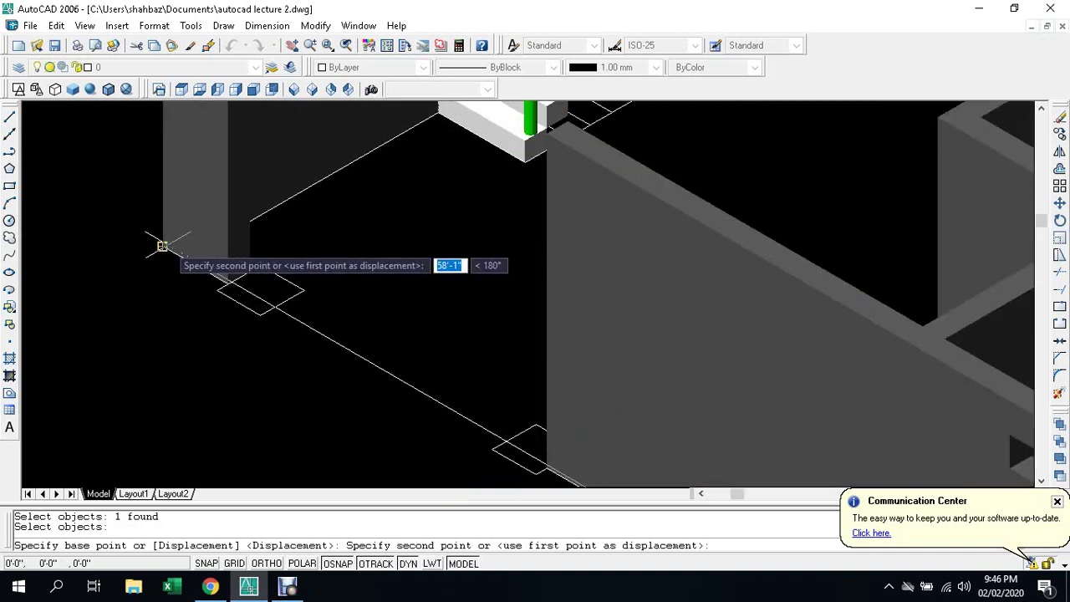
pyautogui.click(162, 267)
pyautogui.press('Escape')
pyautogui.scroll(-3, 410, 194)
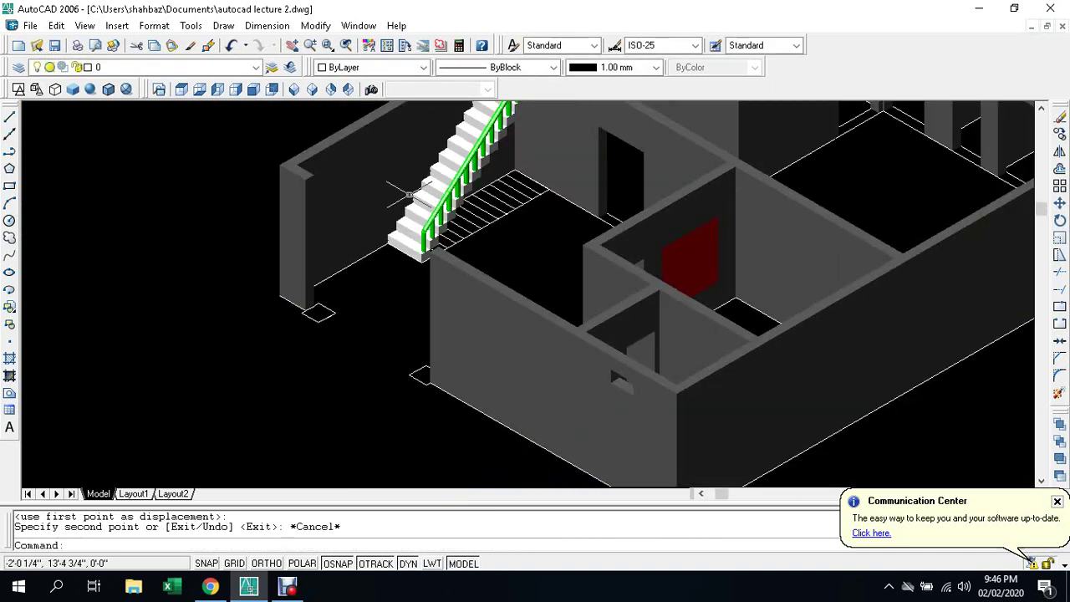
pyautogui.scroll(3, 409, 194)
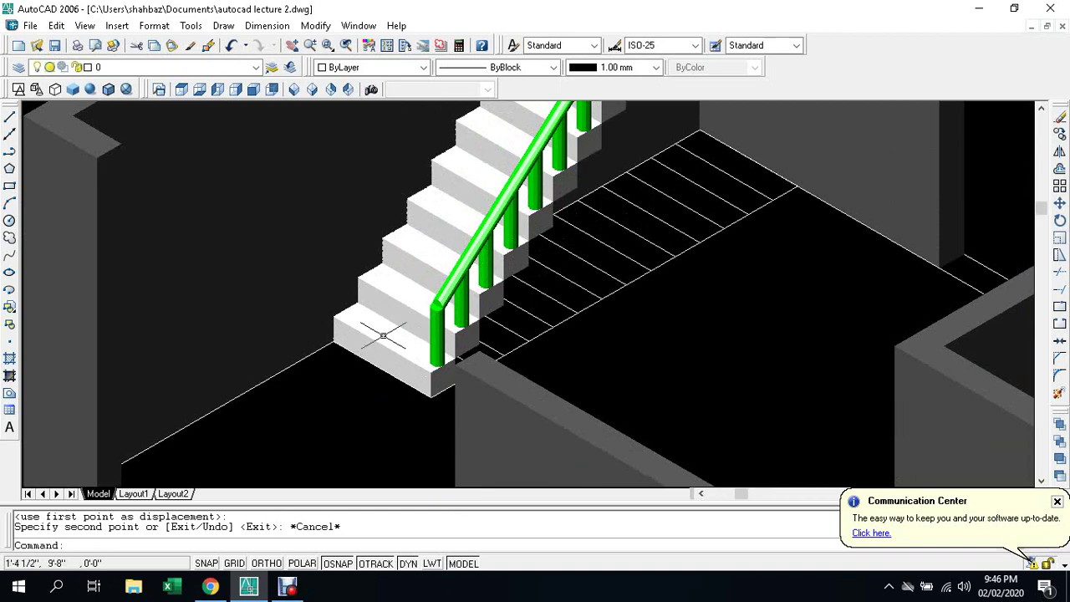
pyautogui.scroll(-3, 387, 340)
pyautogui.scroll(-2, 387, 340)
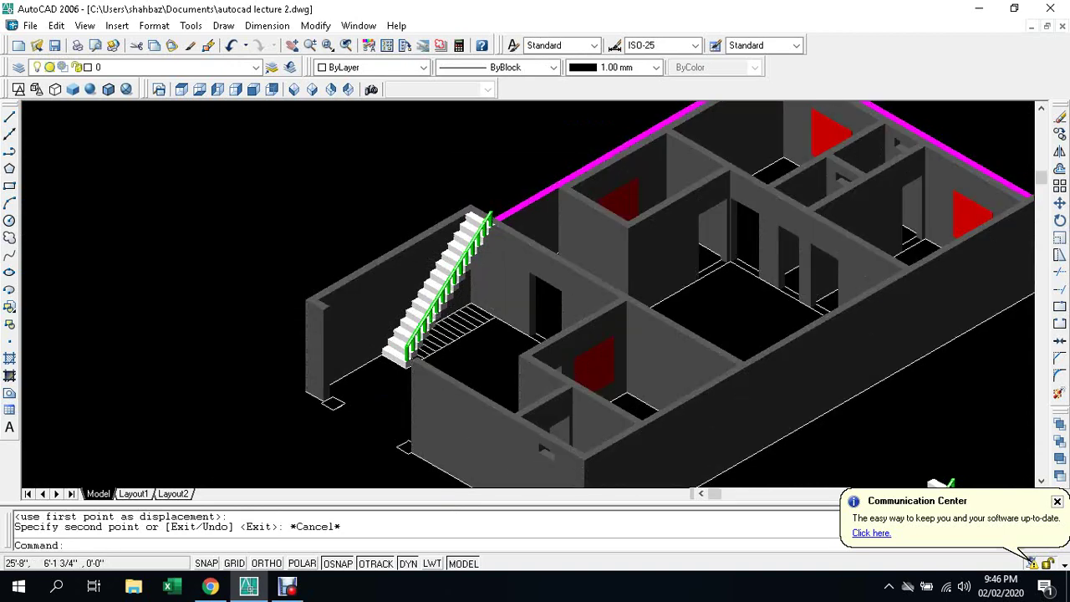
pyautogui.press('Escape')
pyautogui.press('Escape')
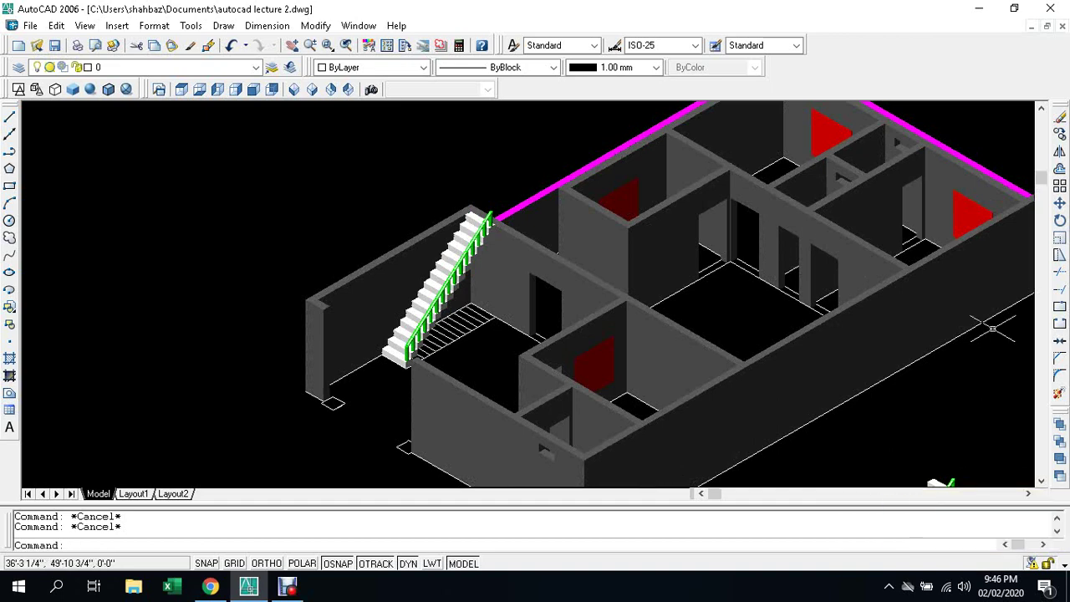
pyautogui.scroll(-3, 984, 482)
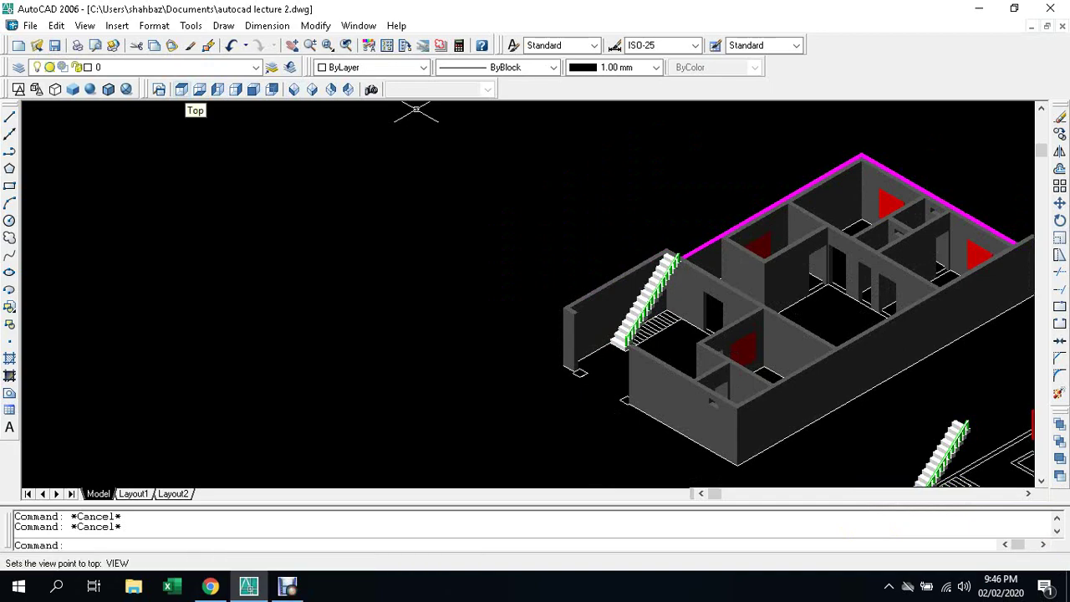
# Step: In Top view, draw a house-sized rectangle with the REC command
pyautogui.click(181, 90)
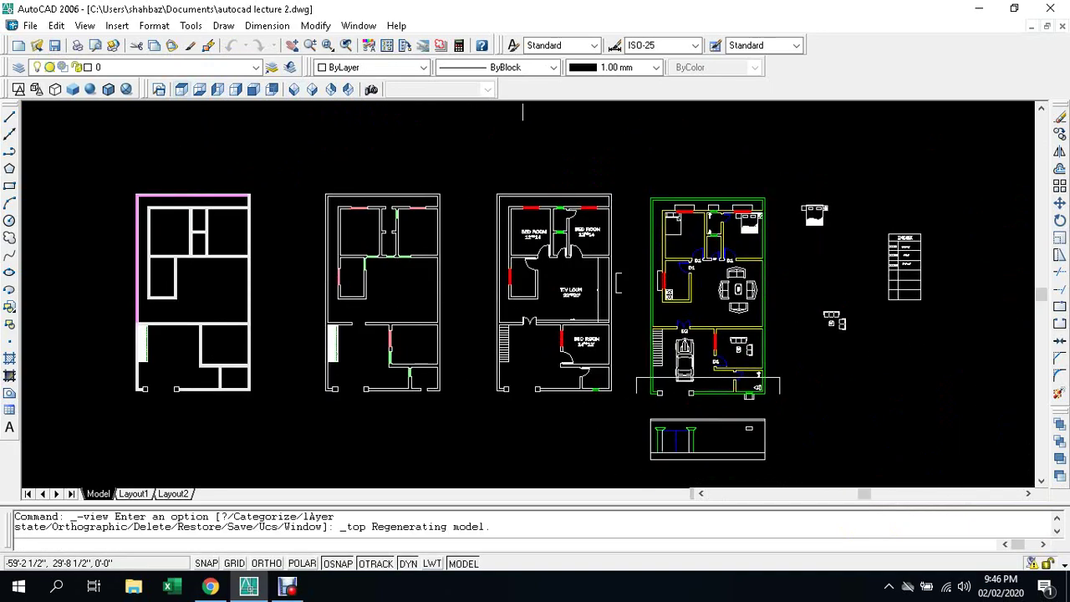
pyautogui.press('Escape')
pyautogui.press('Escape')
pyautogui.write('rec')
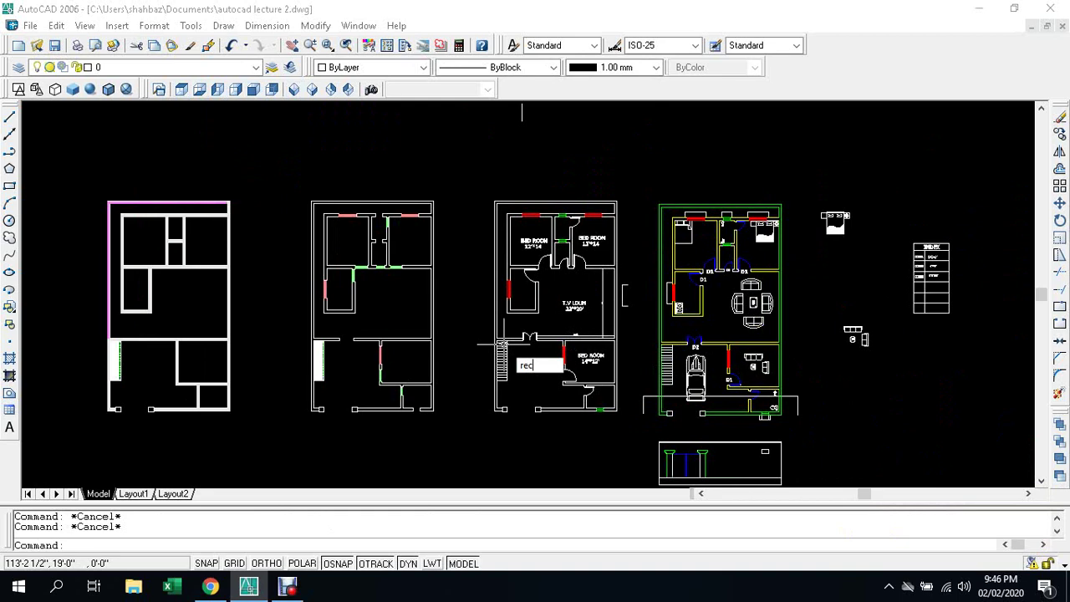
pyautogui.press('Return')
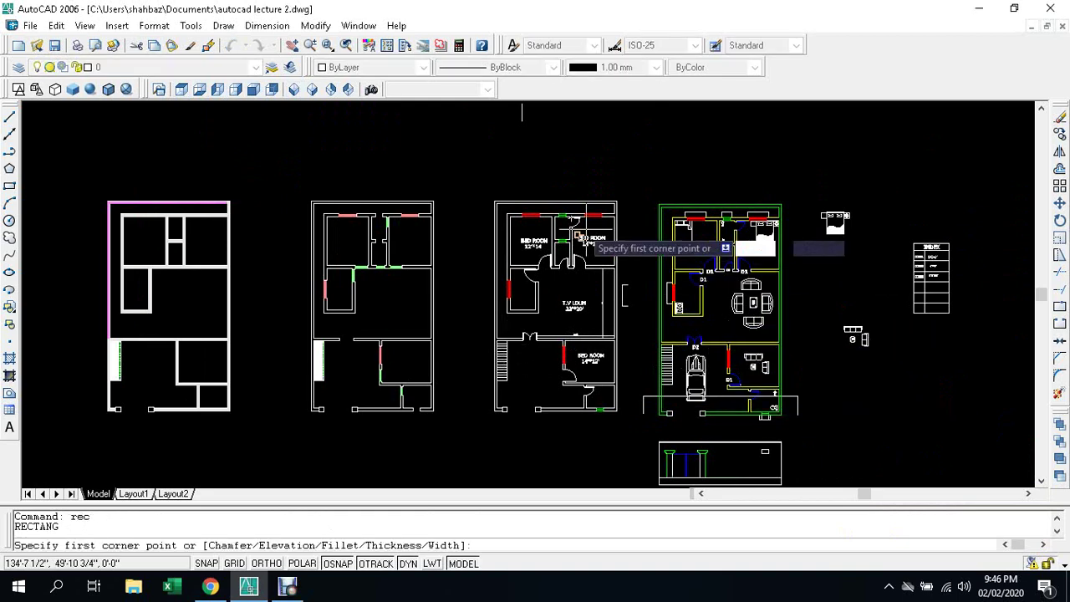
pyautogui.scroll(1, 583, 220)
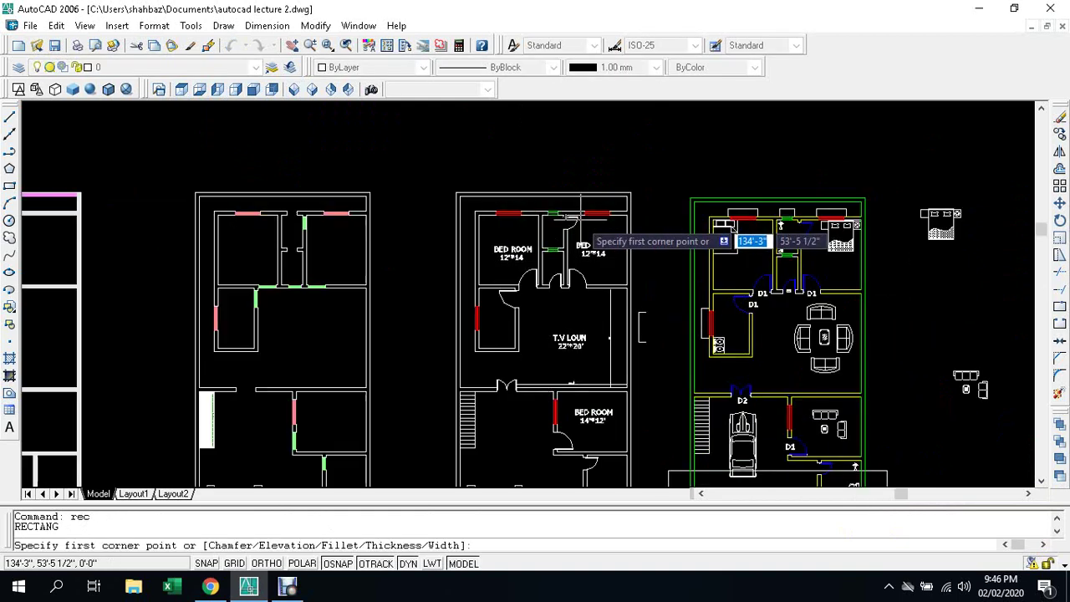
pyautogui.click(627, 192)
pyautogui.scroll(-1, 626, 191)
pyautogui.scroll(-1, 633, 203)
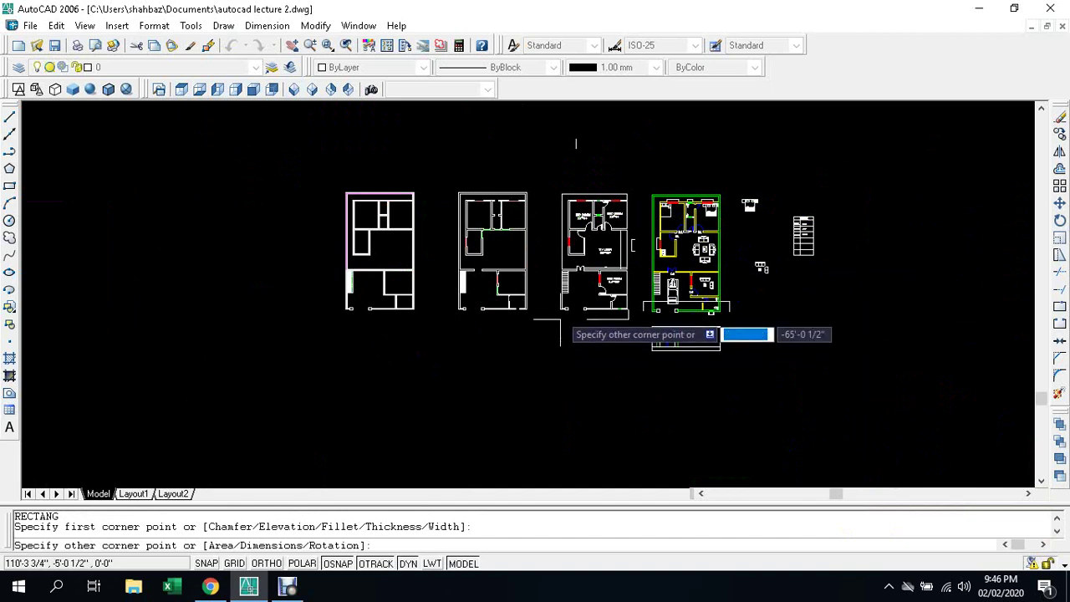
pyautogui.scroll(2, 559, 309)
pyautogui.scroll(2, 560, 309)
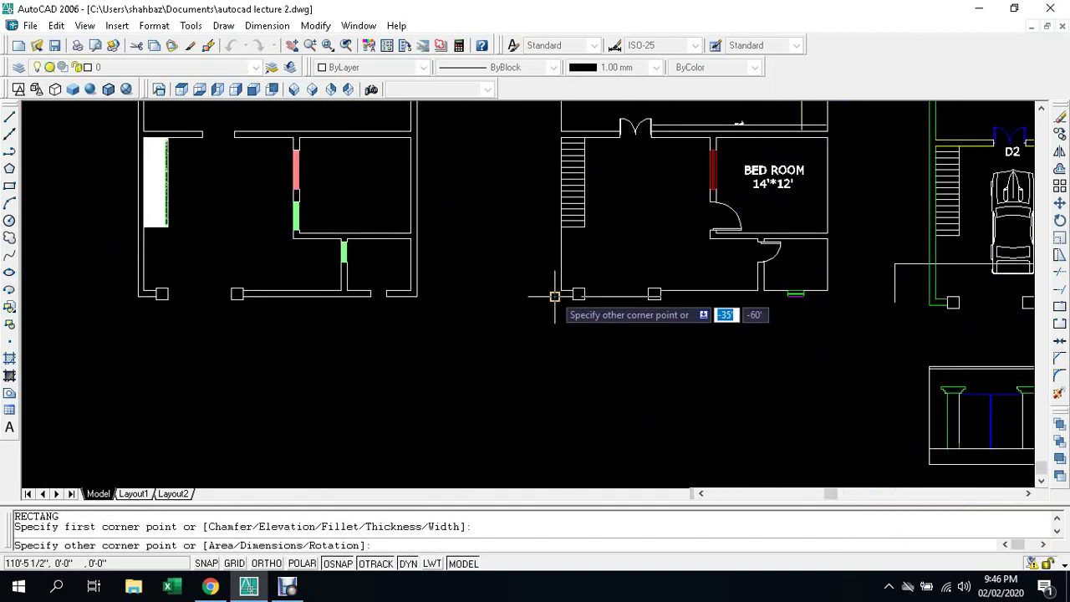
pyautogui.click(554, 294)
pyautogui.press('Escape')
pyautogui.press('Escape')
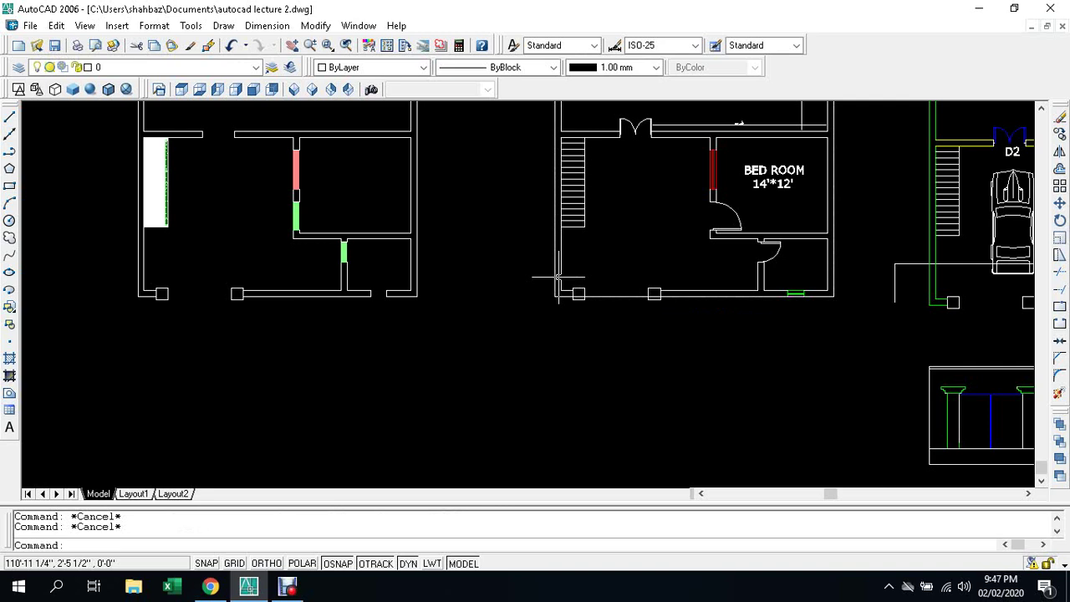
# Step: Move the rectangle straight left of the floor plans with Ortho on, then view in SW Isometric
pyautogui.write('m')
pyautogui.press('Return')
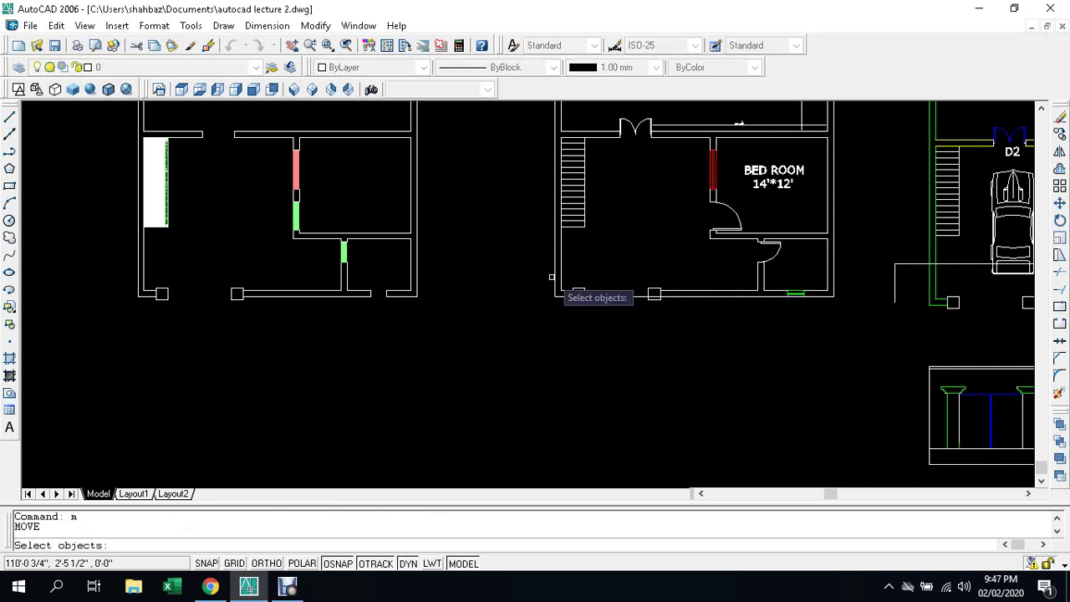
pyautogui.click(556, 280)
pyautogui.press('Return')
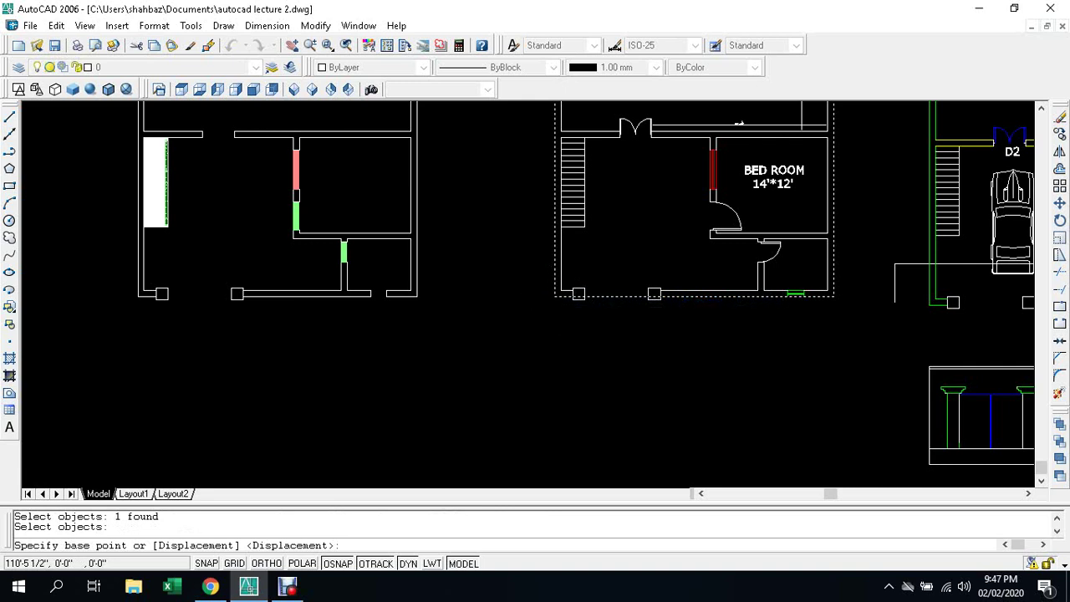
pyautogui.click(552, 294)
pyautogui.scroll(-7, 552, 294)
pyautogui.scroll(-2, 417, 294)
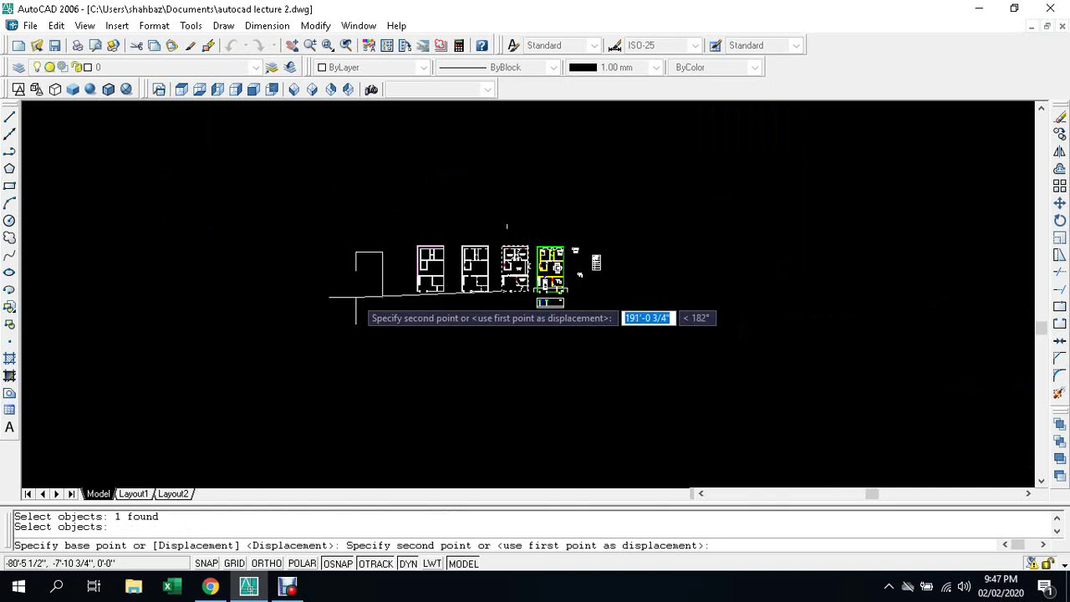
pyautogui.press('F8')
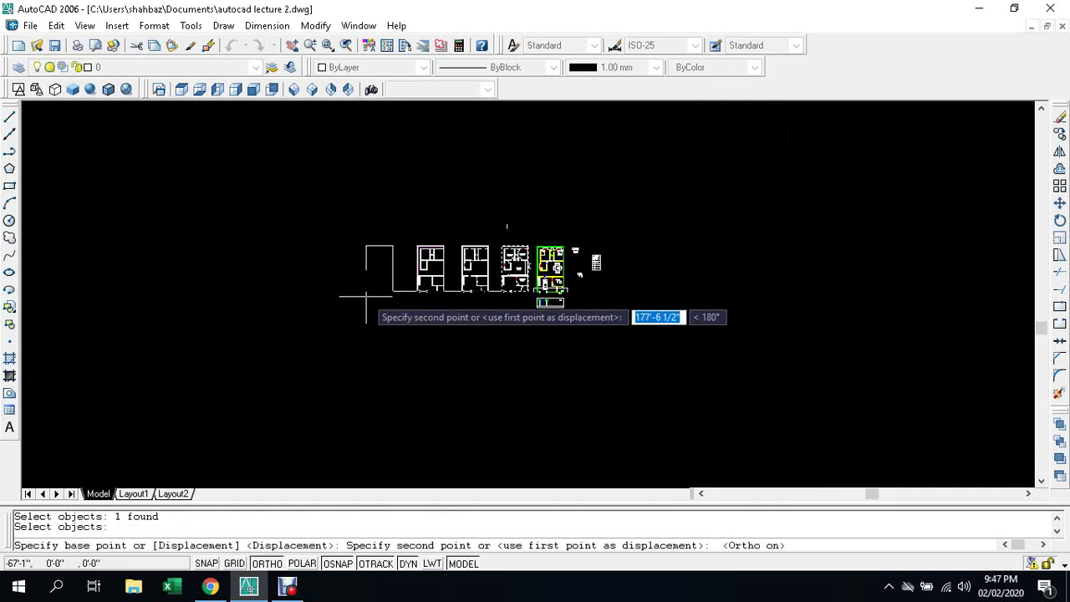
pyautogui.click(352, 296)
pyautogui.press('Escape')
pyautogui.press('Escape')
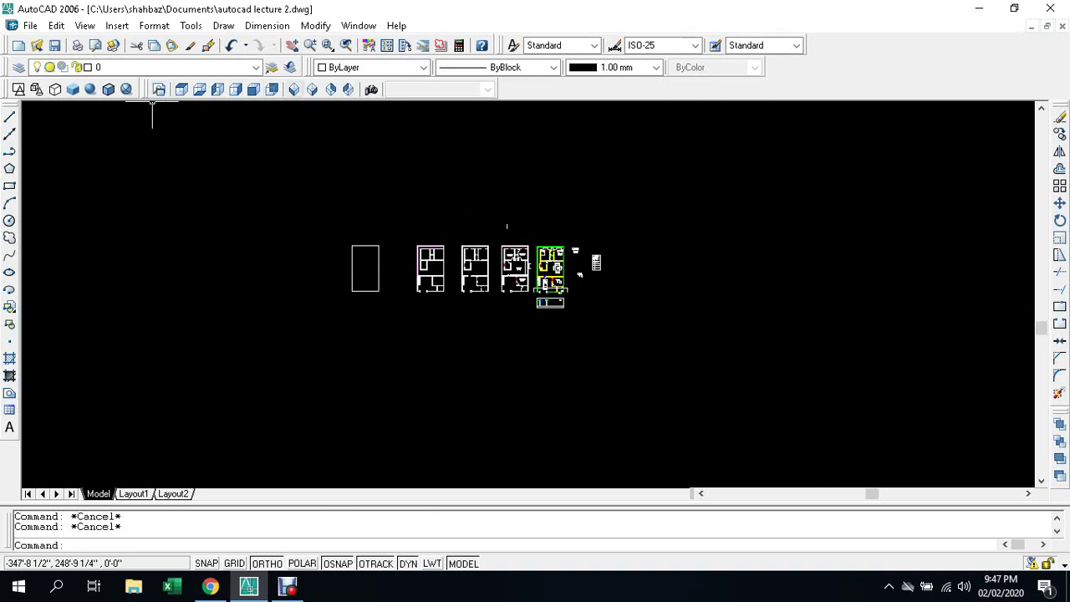
pyautogui.click(293, 89)
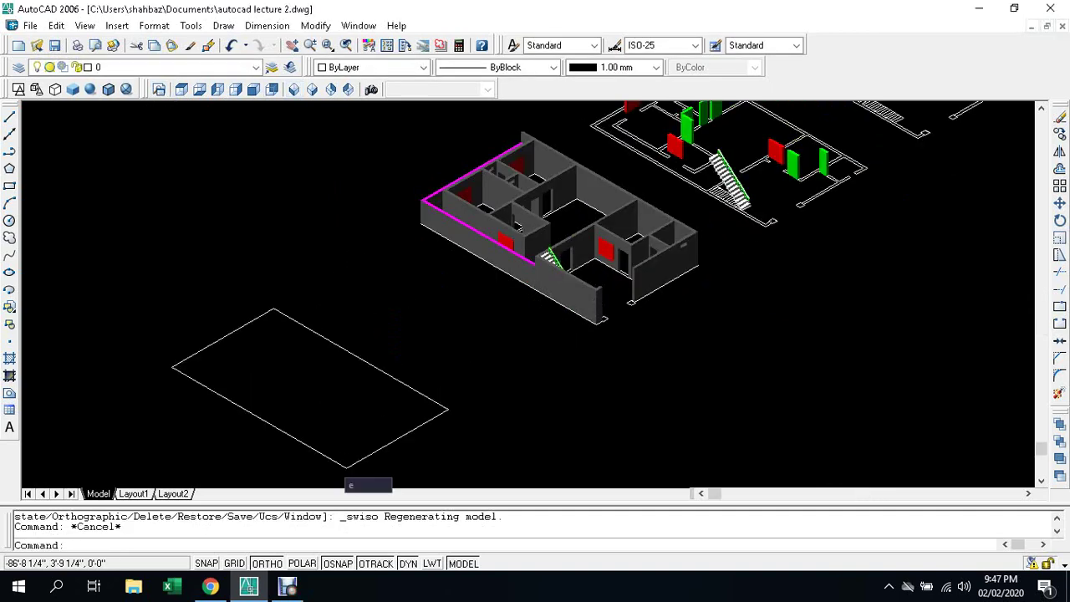
# Step: Extrude the rectangle to a height of 4 with no taper
pyautogui.press('Escape')
pyautogui.write('ext')
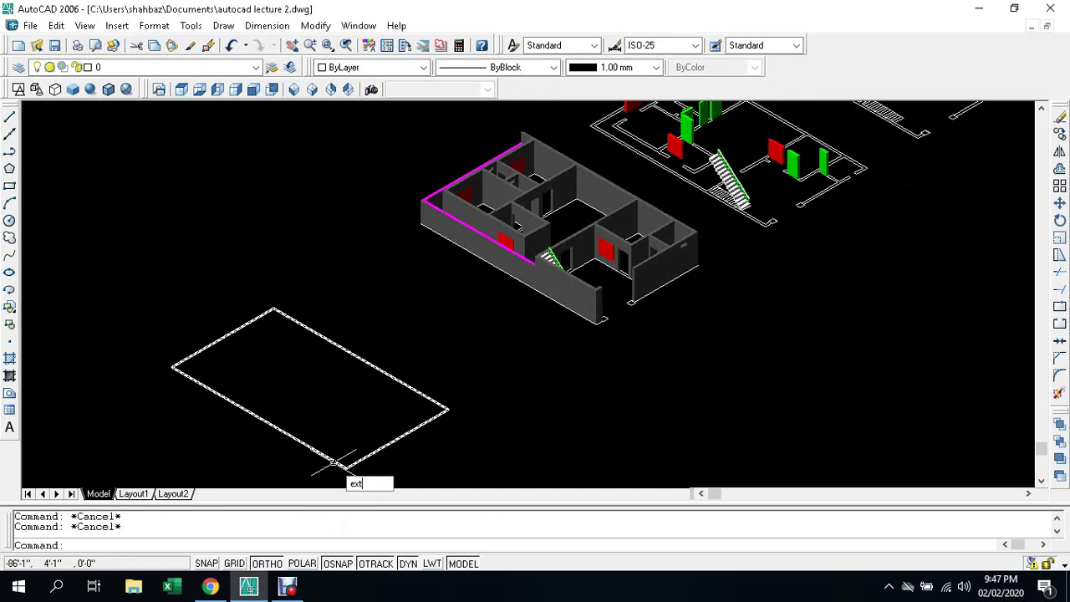
pyautogui.press('Return')
pyautogui.click(325, 458)
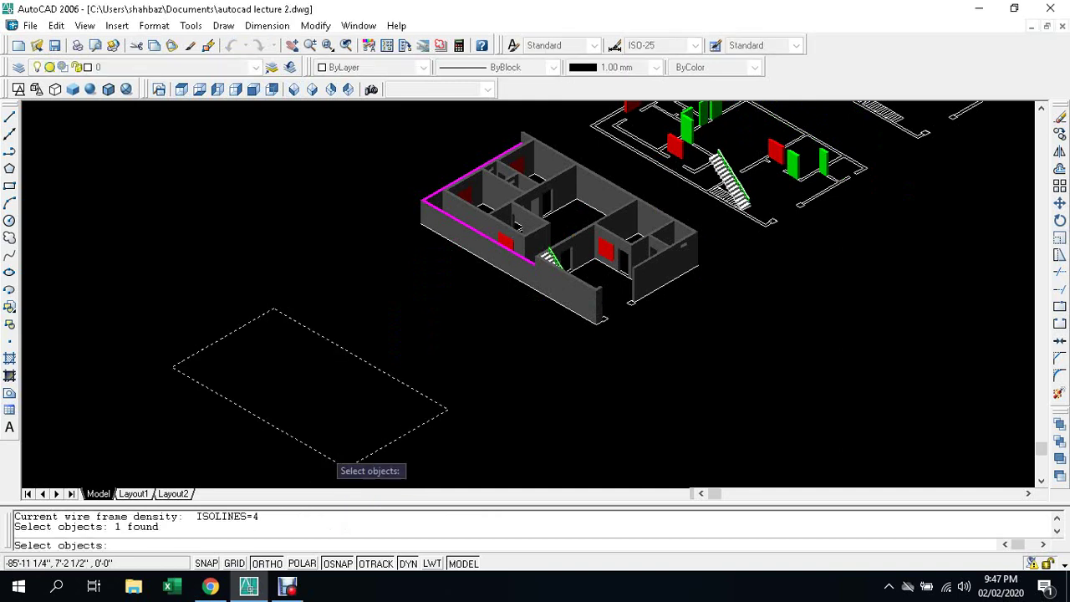
pyautogui.press('Return')
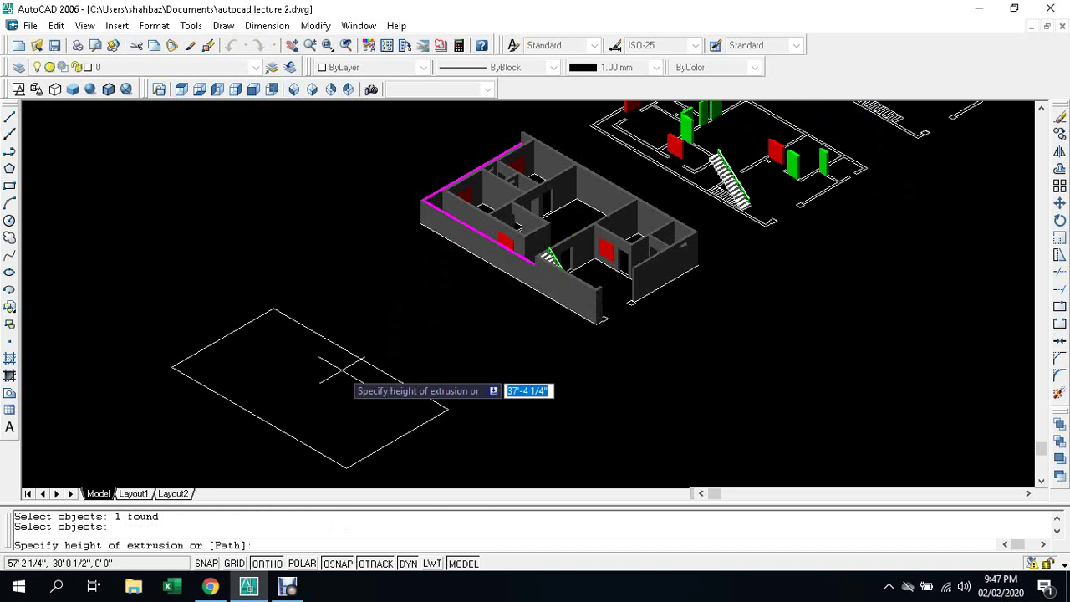
pyautogui.write('4')
pyautogui.press('Return')
pyautogui.press('Return')
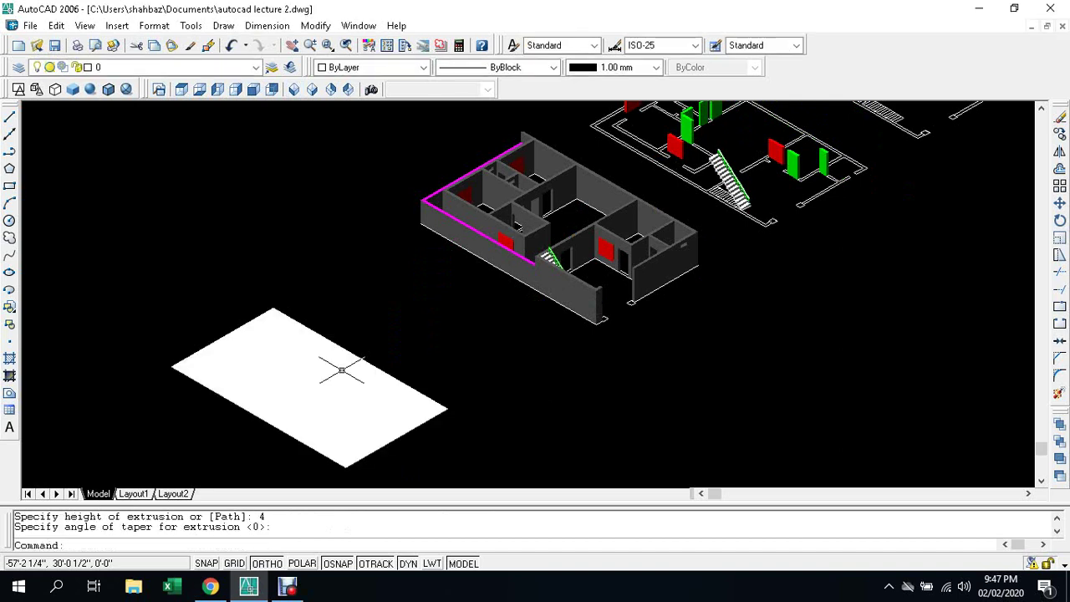
pyautogui.press('Escape')
pyautogui.press('Escape')
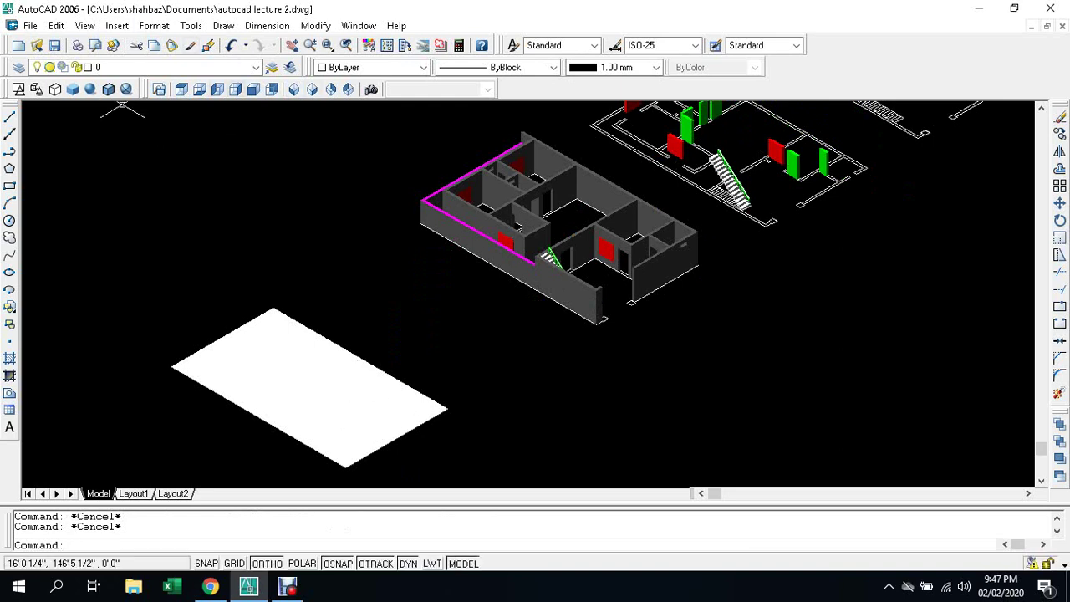
# Step: In Top view, draw a rectangle covering the upper stair treads
pyautogui.click(182, 89)
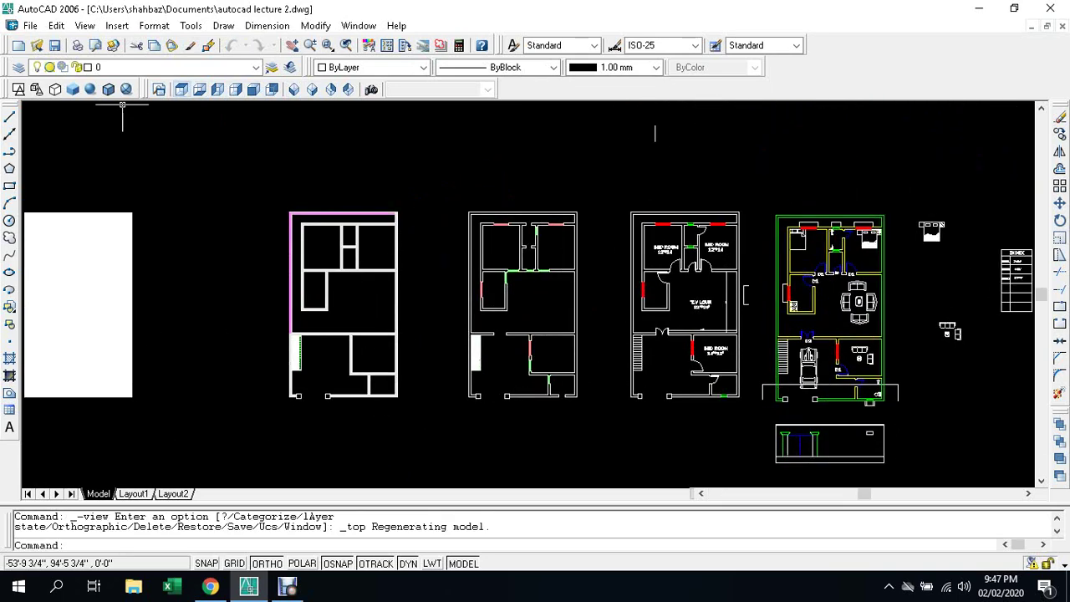
pyautogui.scroll(6, 650, 368)
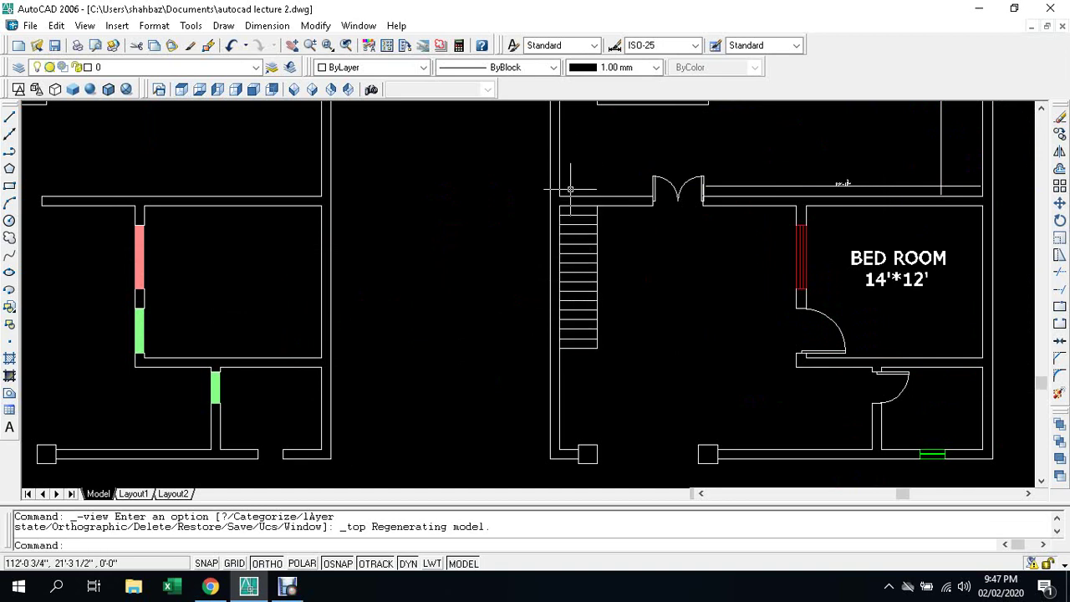
pyautogui.write('rec')
pyautogui.press('Return')
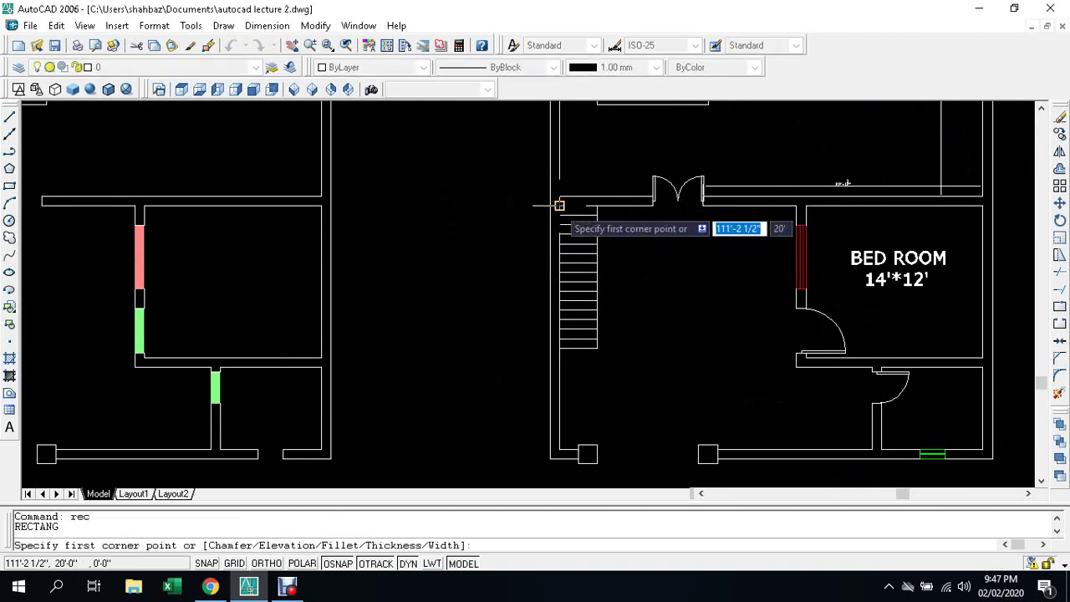
pyautogui.click(559, 205)
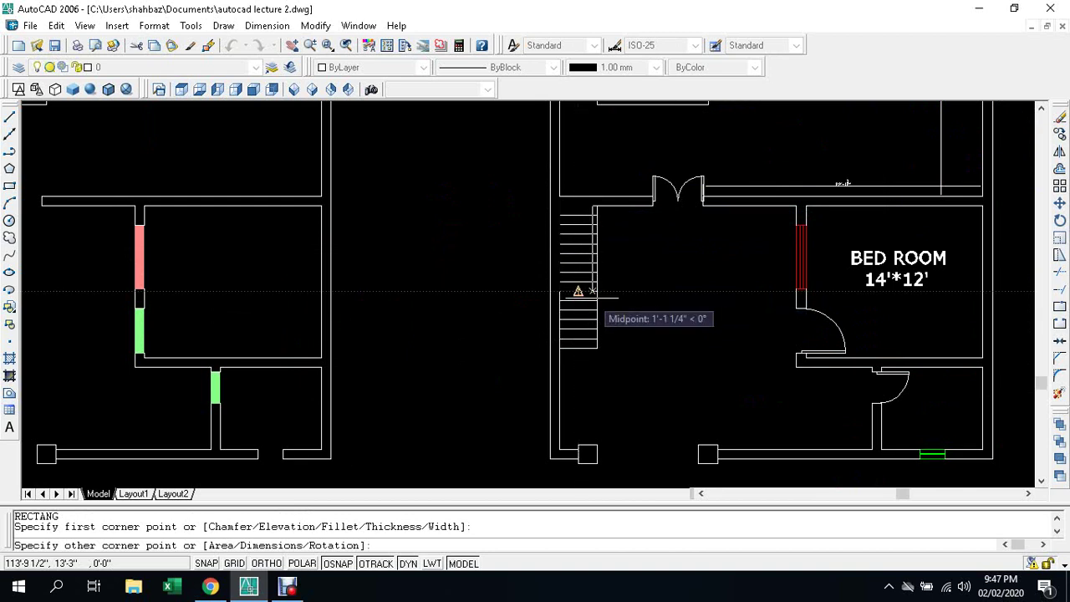
pyautogui.scroll(3, 598, 301)
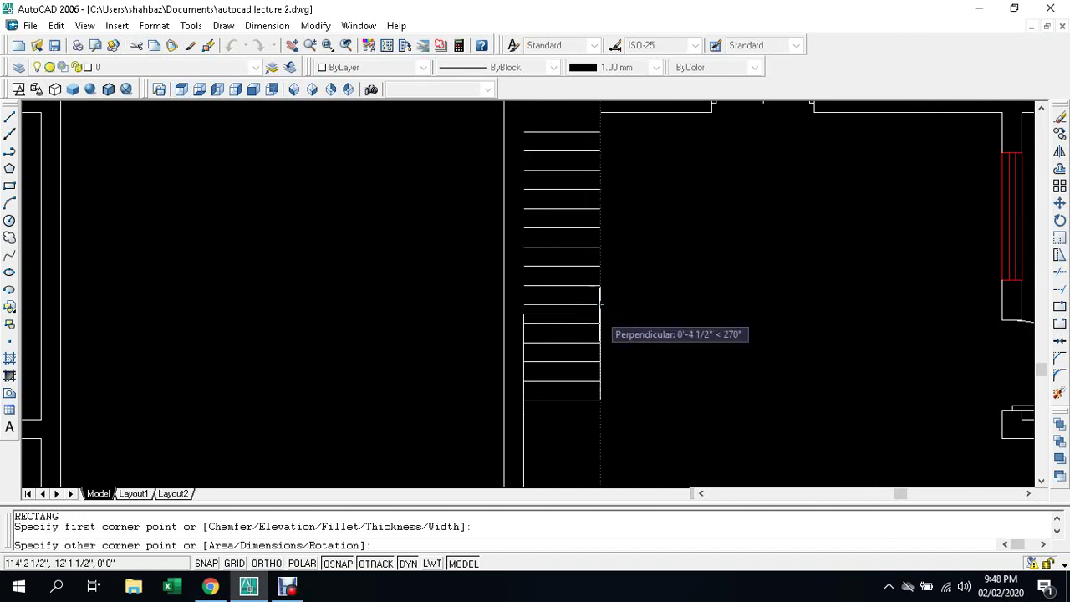
pyautogui.click(600, 322)
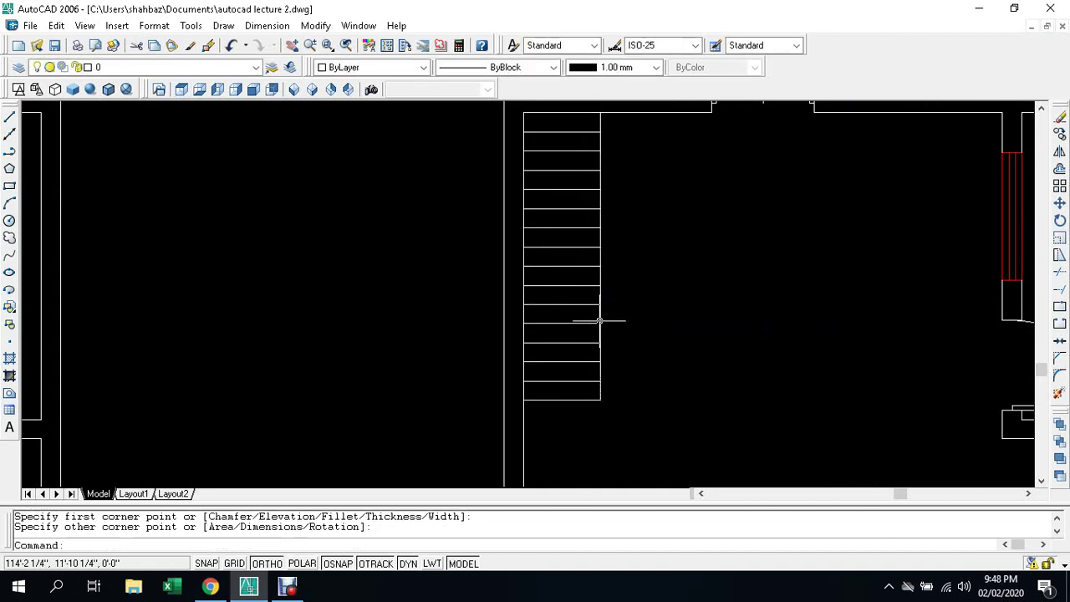
pyautogui.press('Escape')
pyautogui.press('Escape')
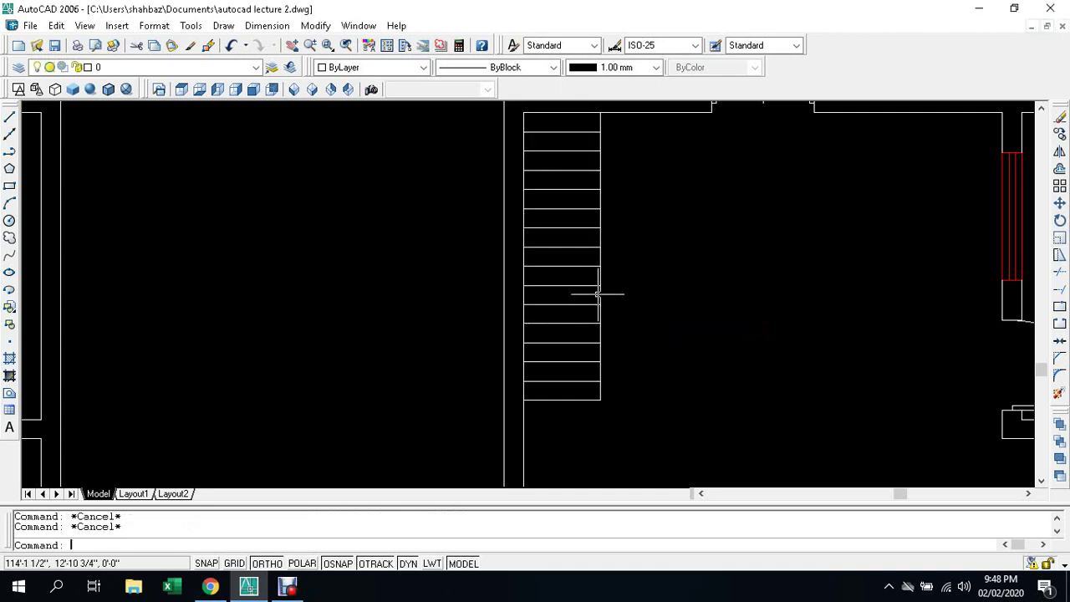
# Step: Extrude the stair rectangle to a height of 4
pyautogui.write('ext')
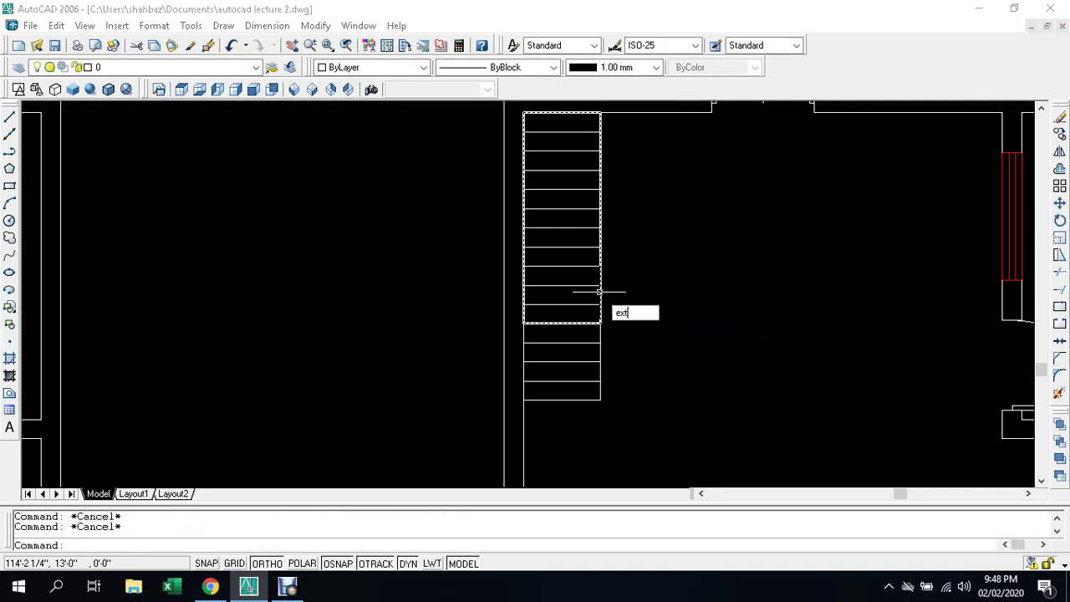
pyautogui.press('Return')
pyautogui.click(599, 291)
pyautogui.press('Return')
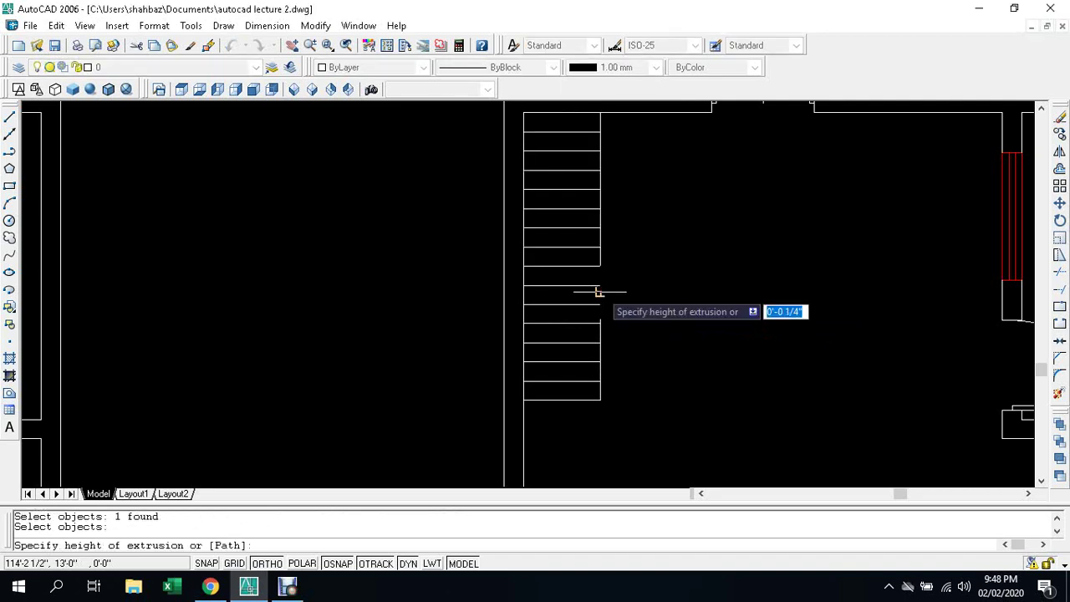
pyautogui.write('4')
pyautogui.press('Return')
pyautogui.press('Return')
pyautogui.scroll(-2, 600, 291)
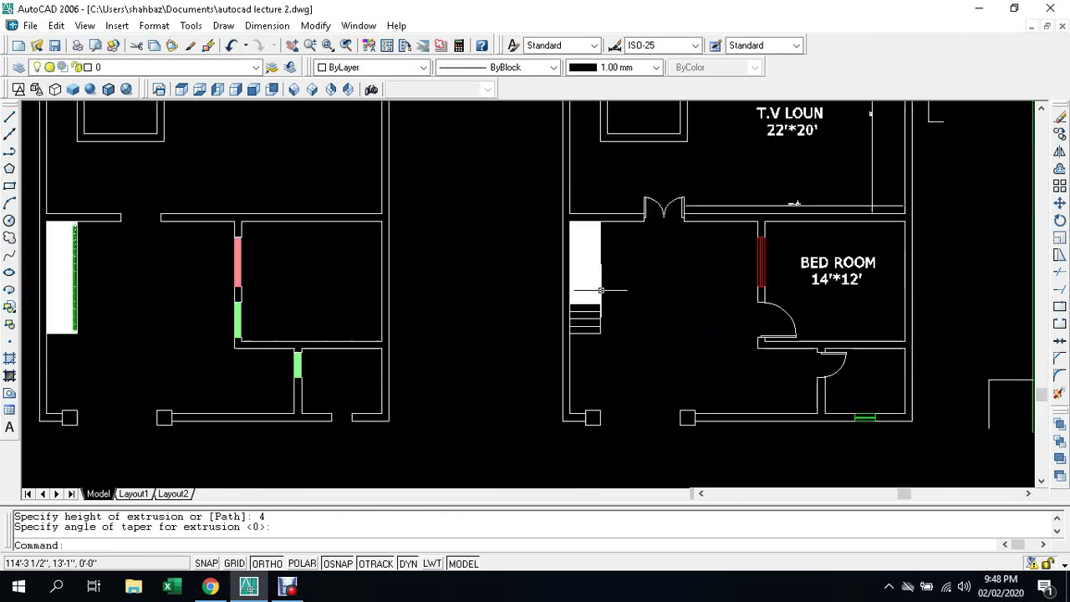
pyautogui.scroll(-2, 600, 291)
pyautogui.scroll(3, 585, 293)
pyautogui.scroll(1, 581, 310)
pyautogui.scroll(1, 580, 310)
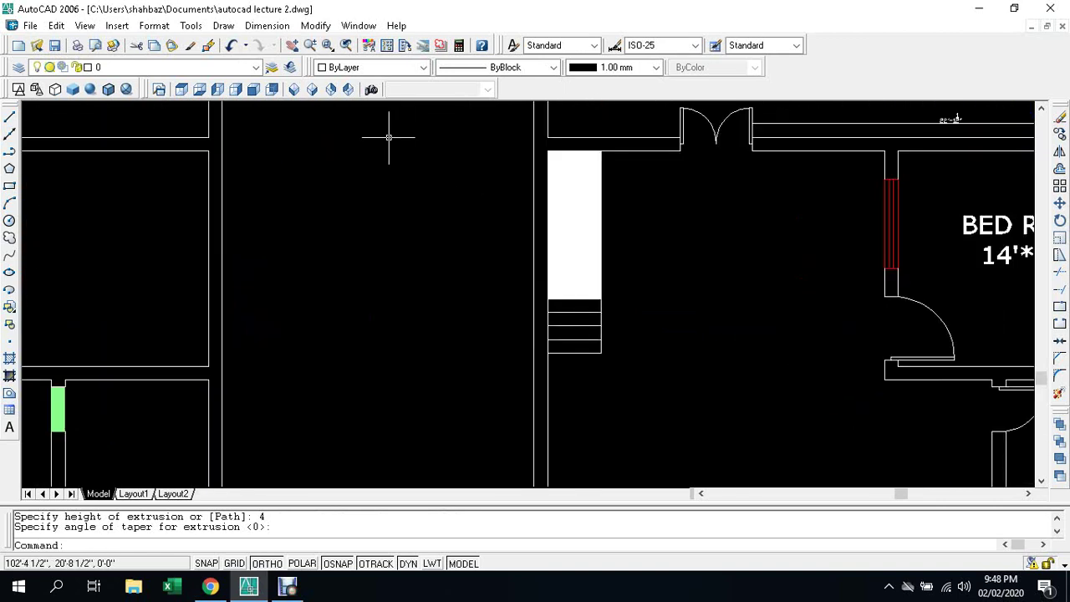
pyautogui.press('Escape')
pyautogui.press('Escape')
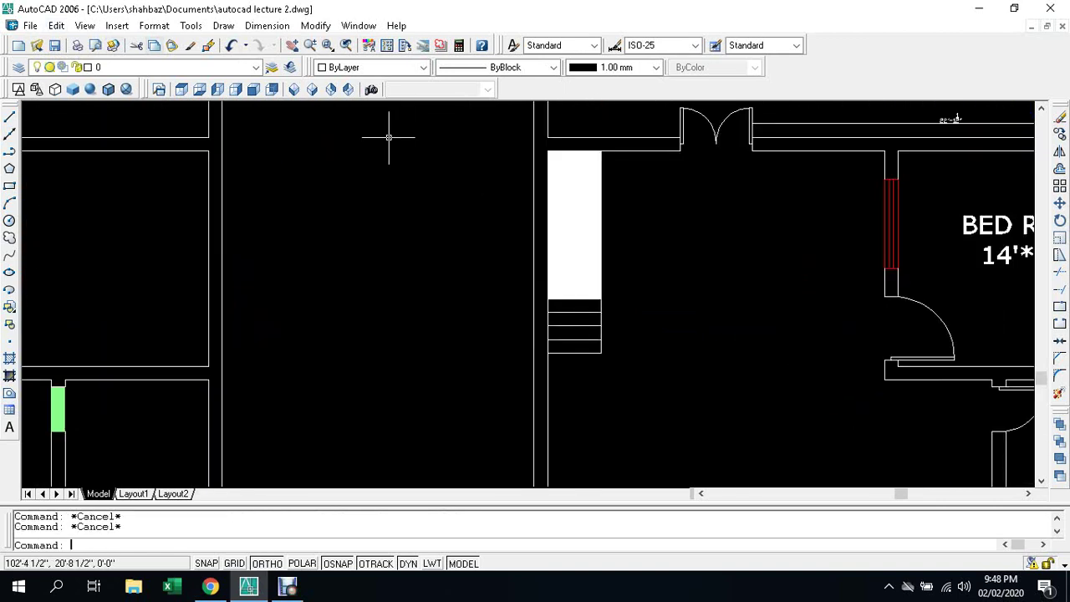
# Step: In SW Isometric view, copy the small 4-unit box onto the roof slab corner
pyautogui.click(294, 90)
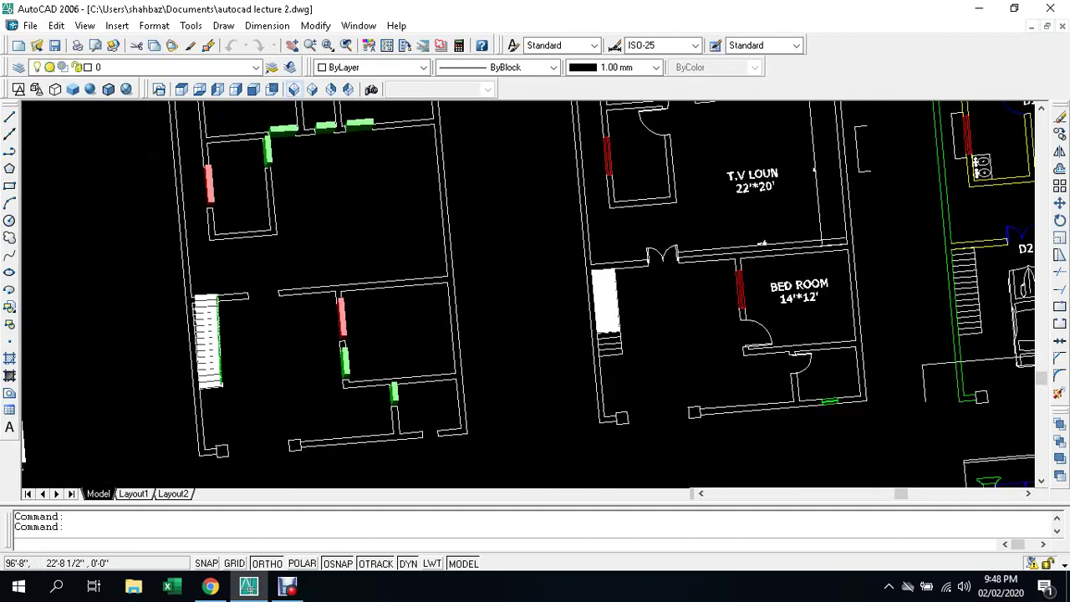
pyautogui.press('Escape')
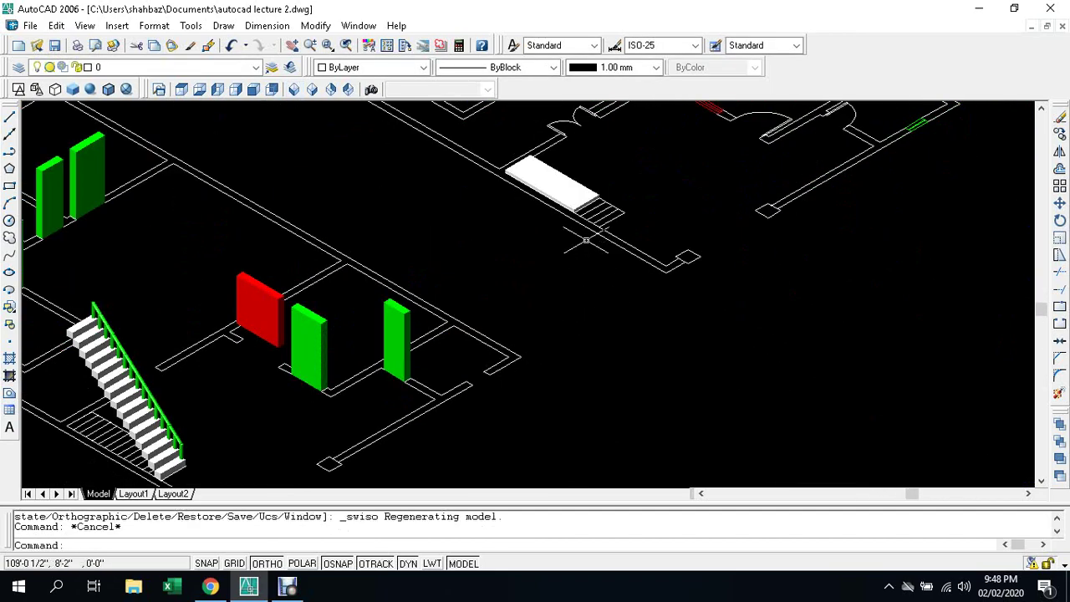
pyautogui.write('c')
pyautogui.press('Return')
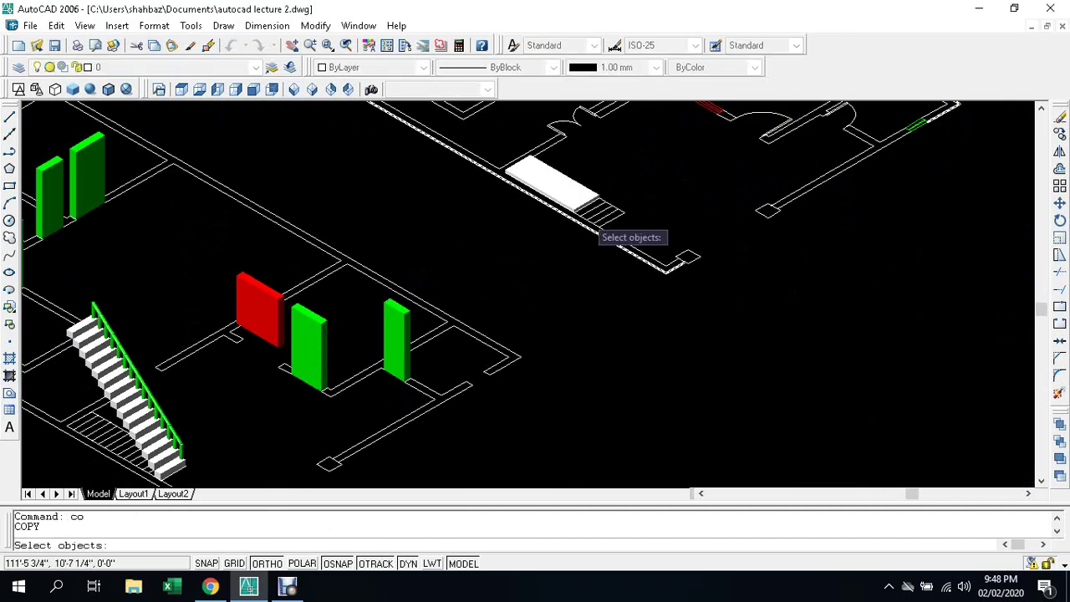
pyautogui.click(576, 198)
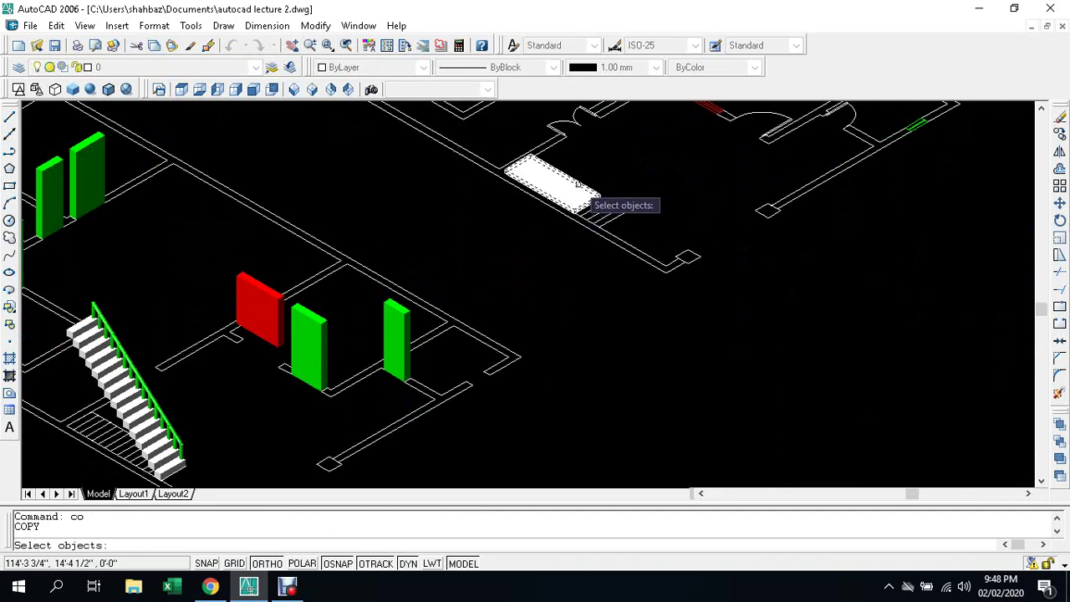
pyautogui.press('Return')
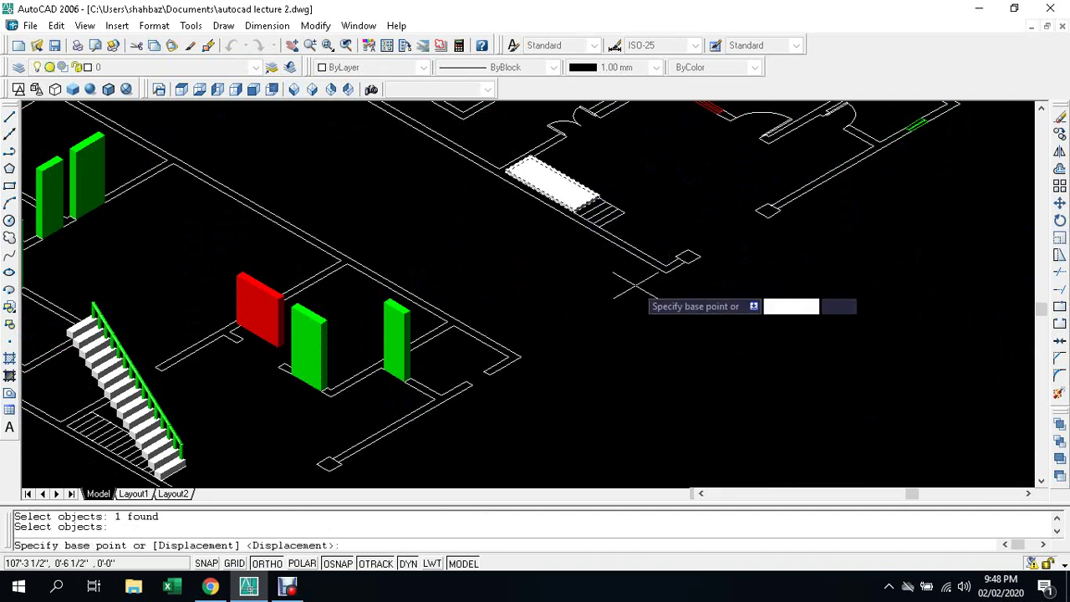
pyautogui.click(666, 272)
pyautogui.scroll(-3, 667, 273)
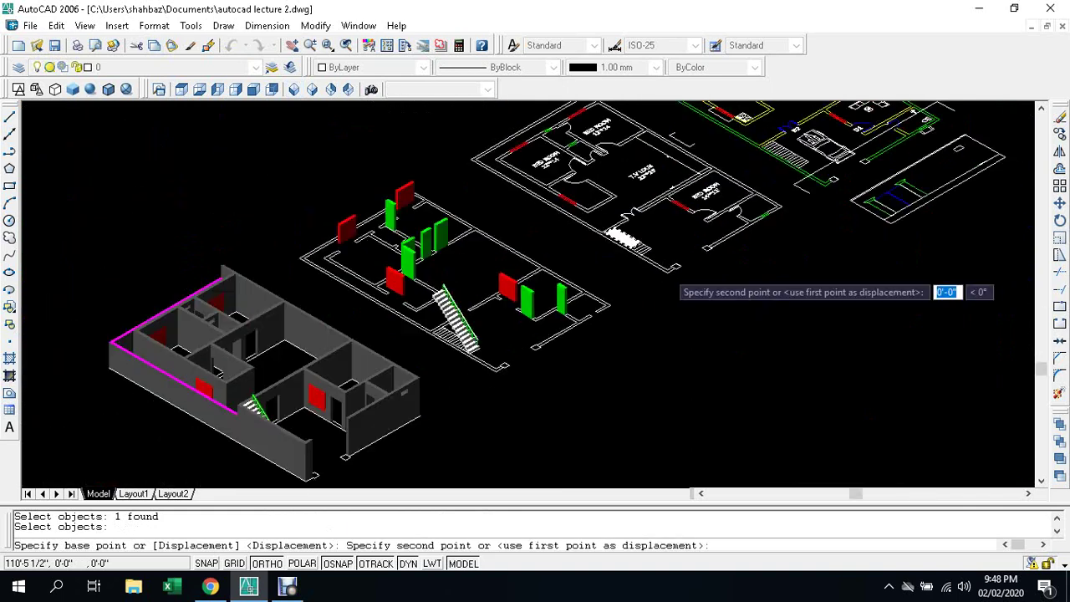
pyautogui.scroll(-5, 666, 272)
pyautogui.scroll(5, 489, 369)
pyautogui.scroll(3, 518, 393)
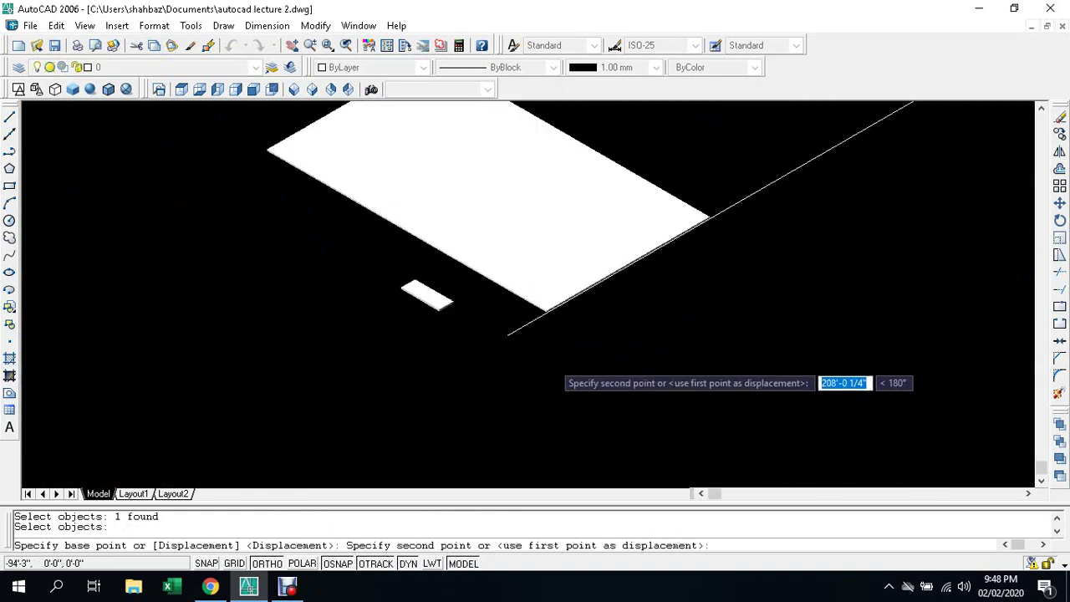
pyautogui.scroll(2, 552, 334)
pyautogui.scroll(2, 527, 293)
pyautogui.scroll(1, 516, 281)
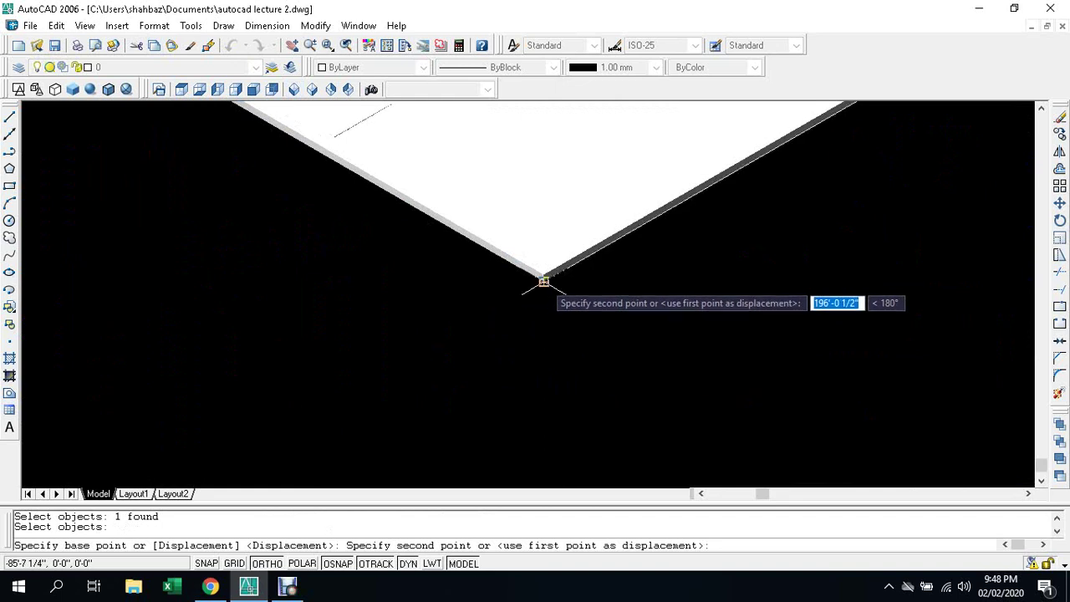
pyautogui.click(542, 282)
pyautogui.scroll(-1, 533, 311)
pyautogui.scroll(-3, 519, 293)
pyautogui.press('Escape')
pyautogui.scroll(2, 490, 275)
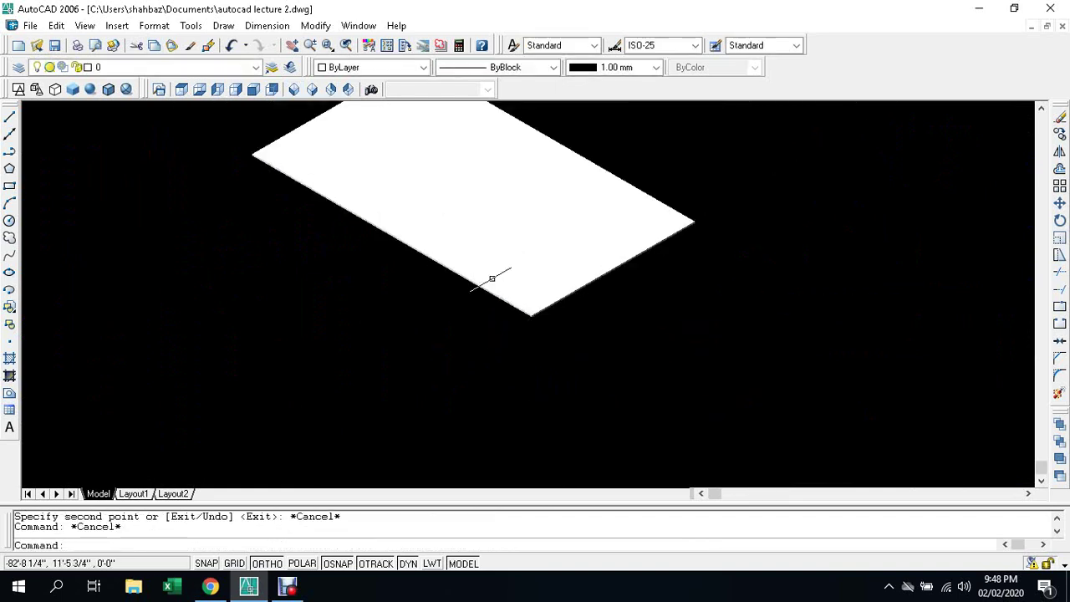
pyautogui.press('Escape')
# Step: Subtract the small box from the roof slab to cut the stair opening
pyautogui.scroll(-3, 460, 251)
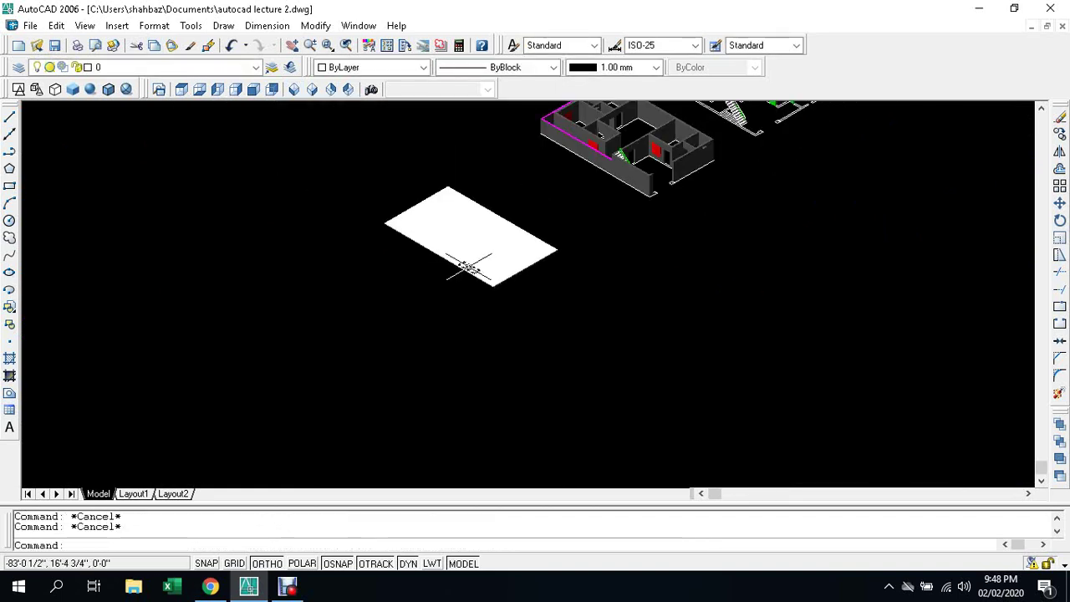
pyautogui.scroll(3, 449, 253)
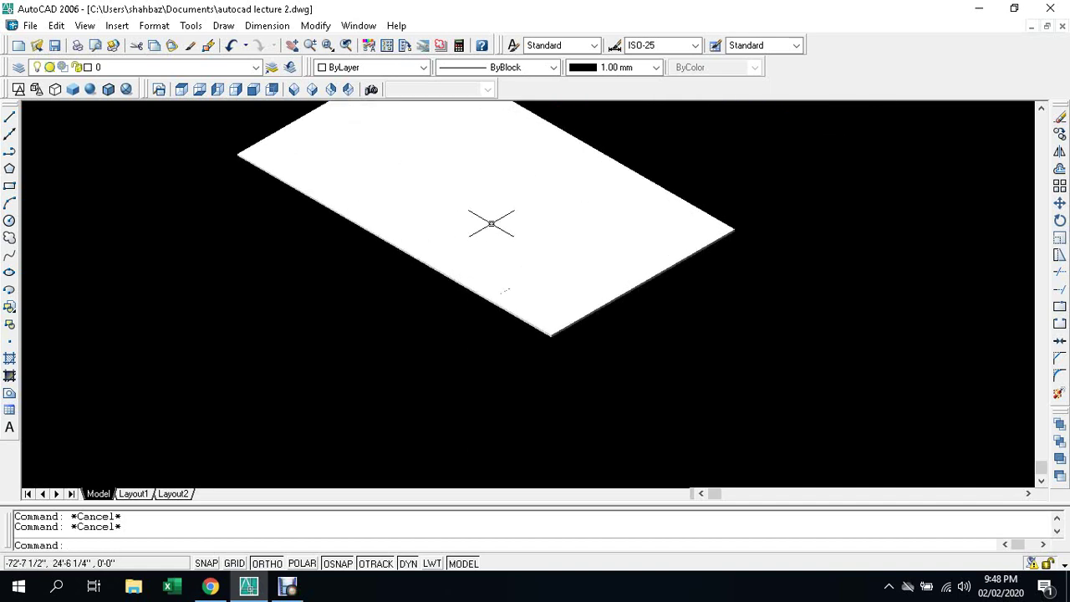
pyautogui.click(506, 285)
pyautogui.click(497, 294)
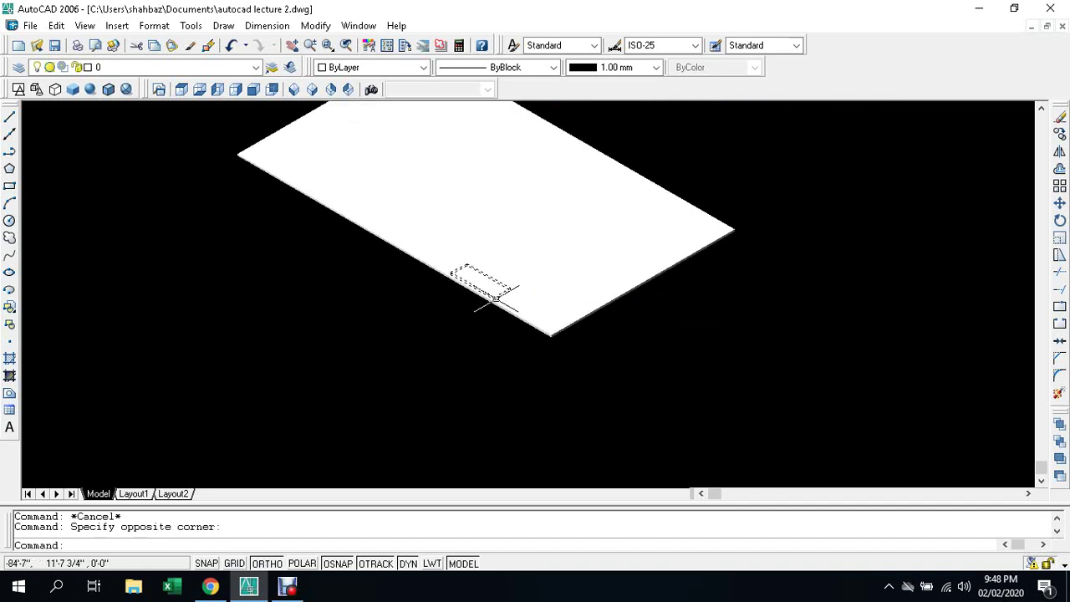
pyautogui.press('Escape')
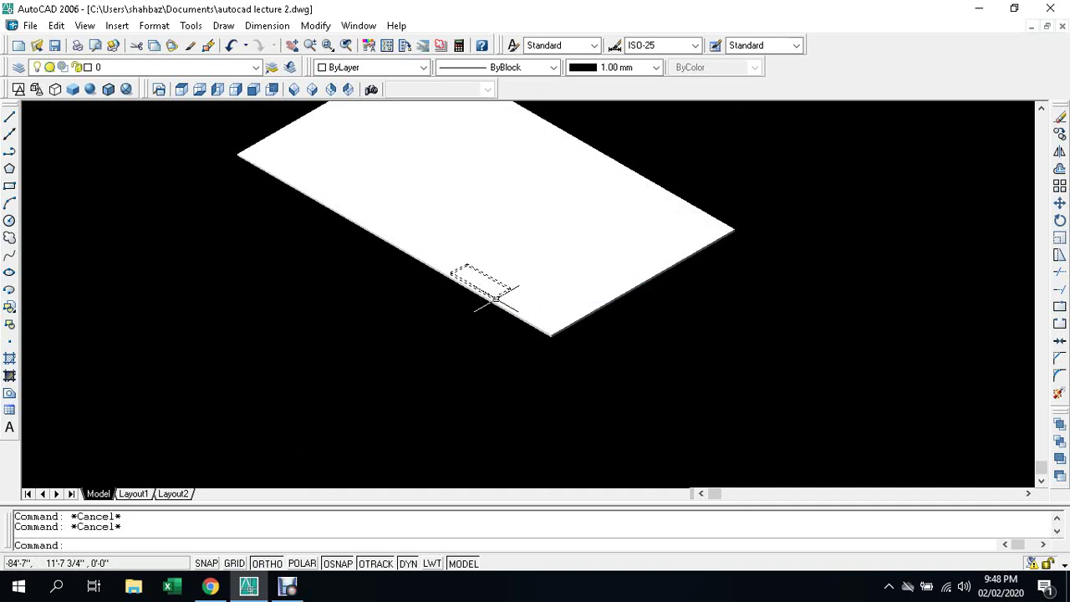
pyautogui.write('s')
pyautogui.press('Return')
pyautogui.click(512, 310)
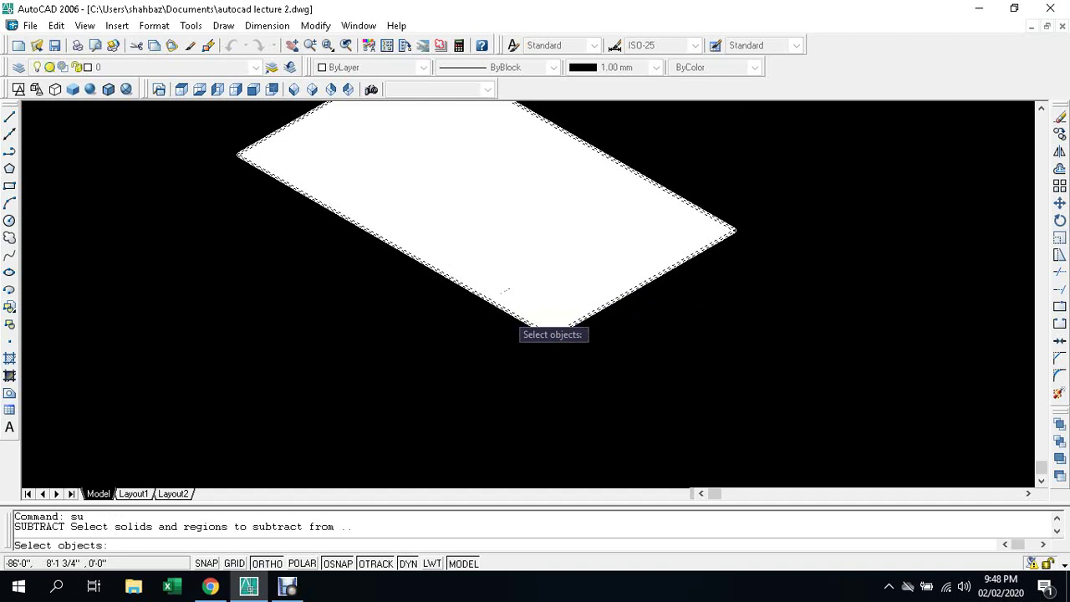
pyautogui.click(512, 308)
pyautogui.press('Return')
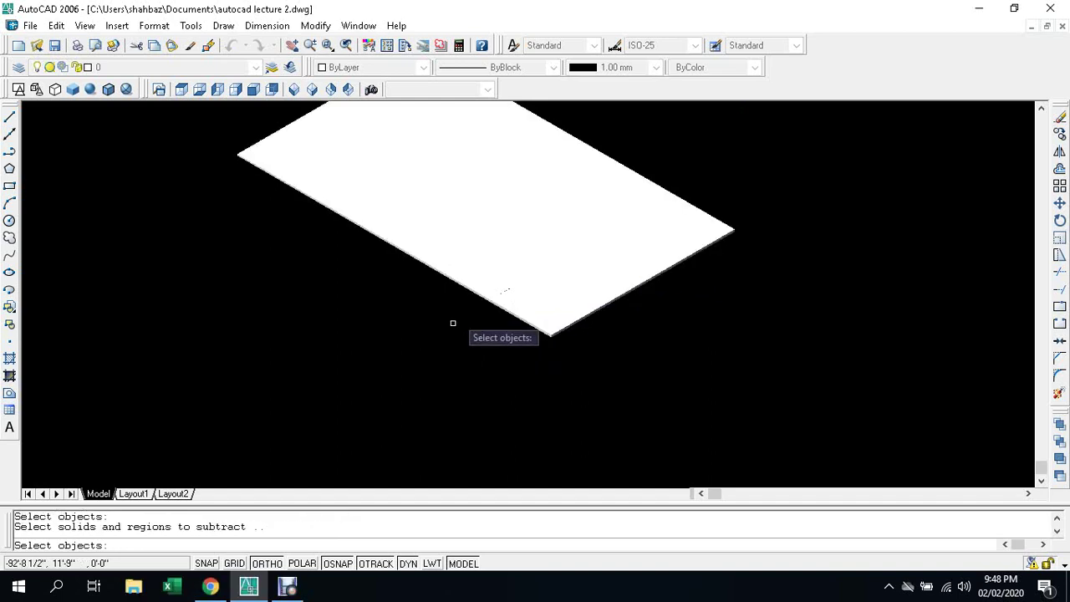
pyautogui.click(507, 290)
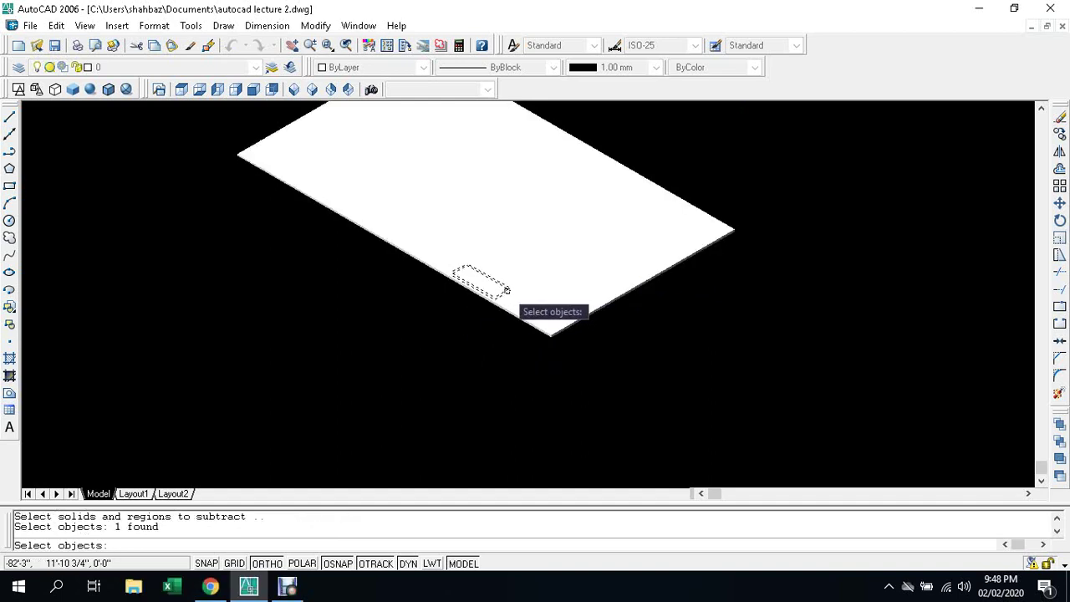
pyautogui.press('Return')
pyautogui.press('Escape')
pyautogui.press('Escape')
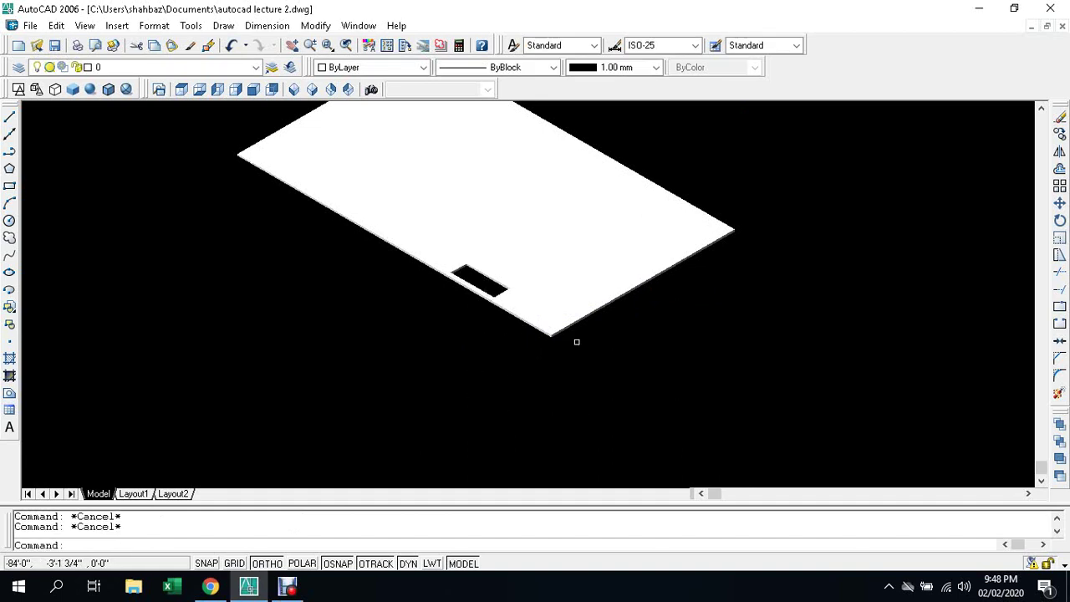
pyautogui.scroll(-3, 523, 387)
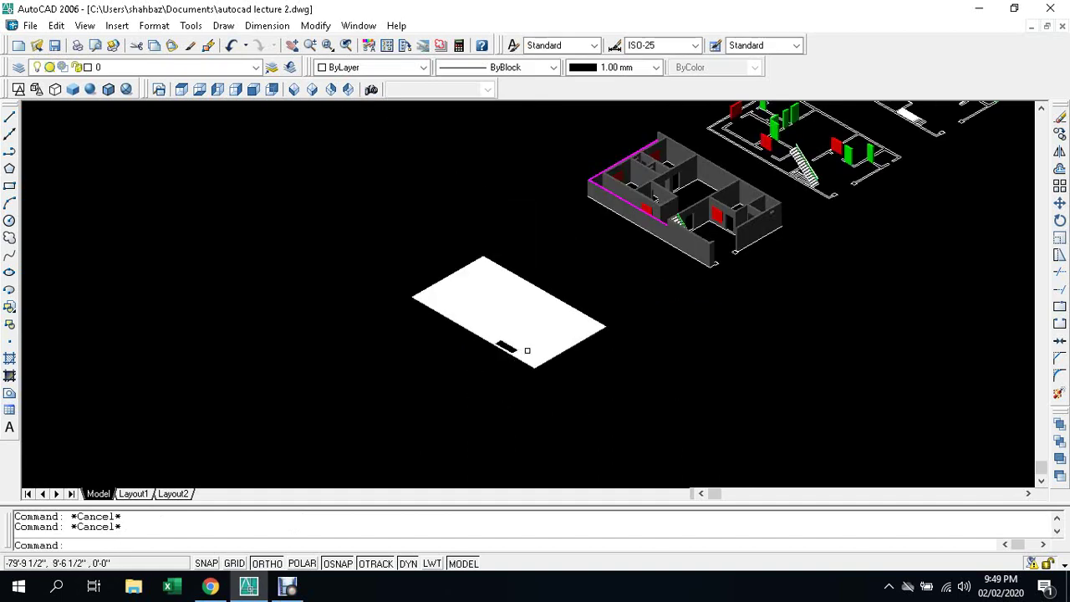
# Step: Create a new layer named roof with grey colour 253 in the Layer Properties Manager
pyautogui.click(83, 67)
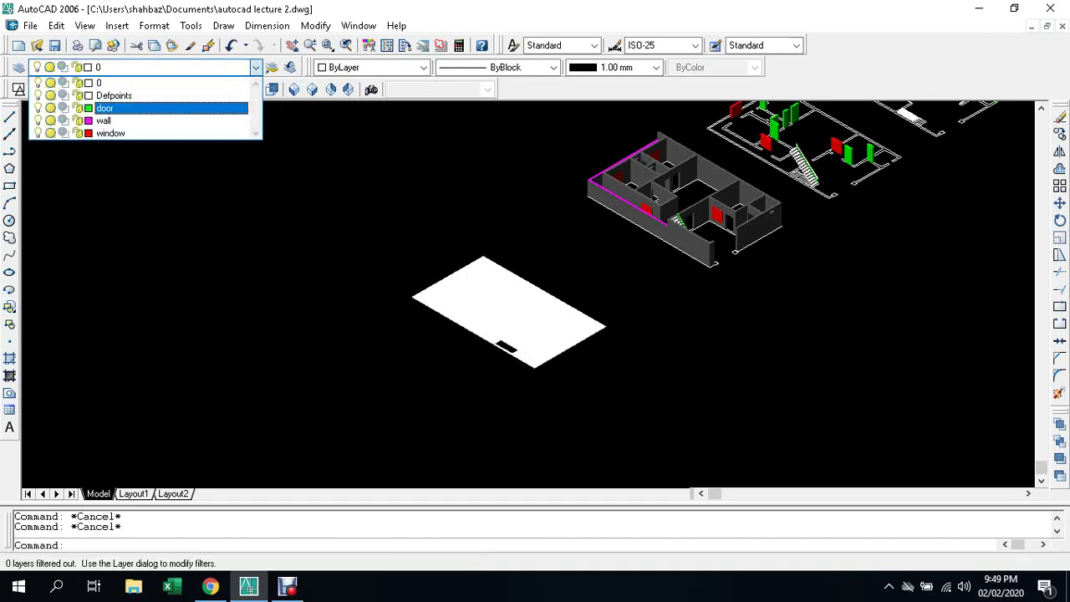
pyautogui.click(126, 83)
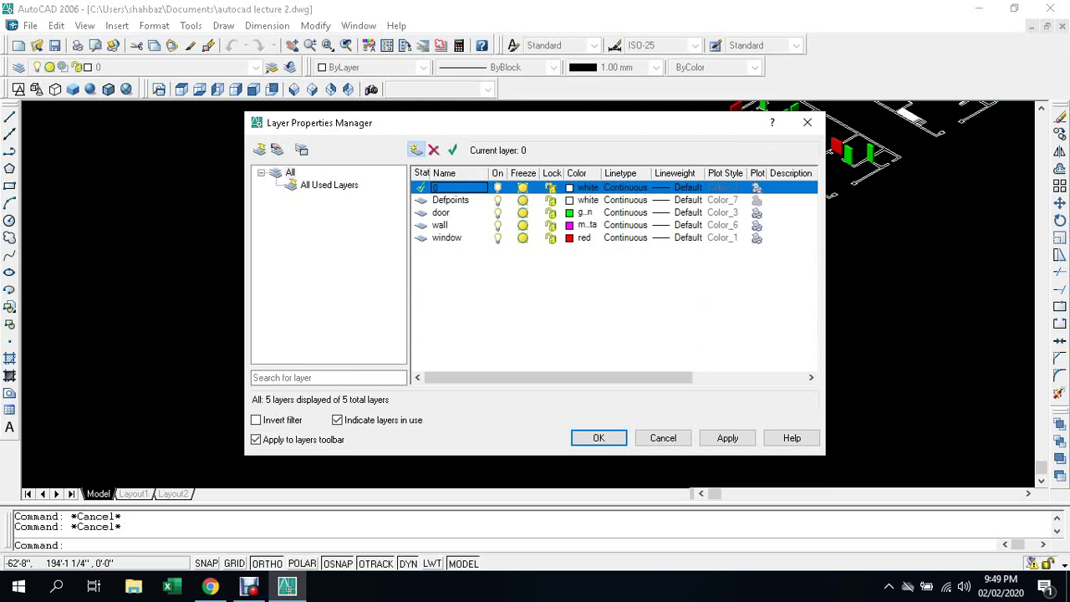
pyautogui.click(416, 149)
pyautogui.write('roof')
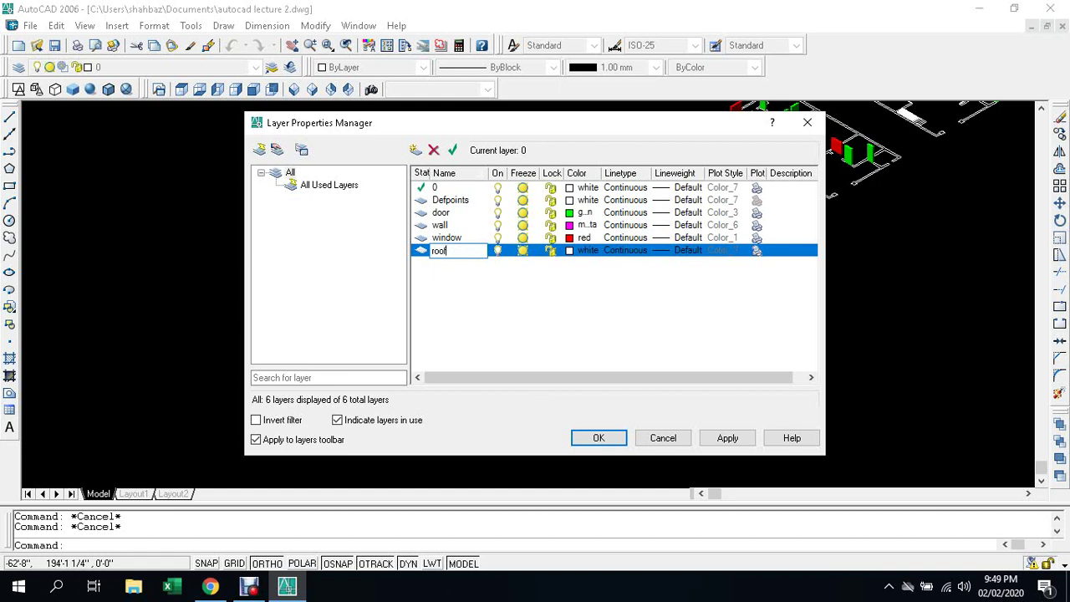
pyautogui.click(584, 250)
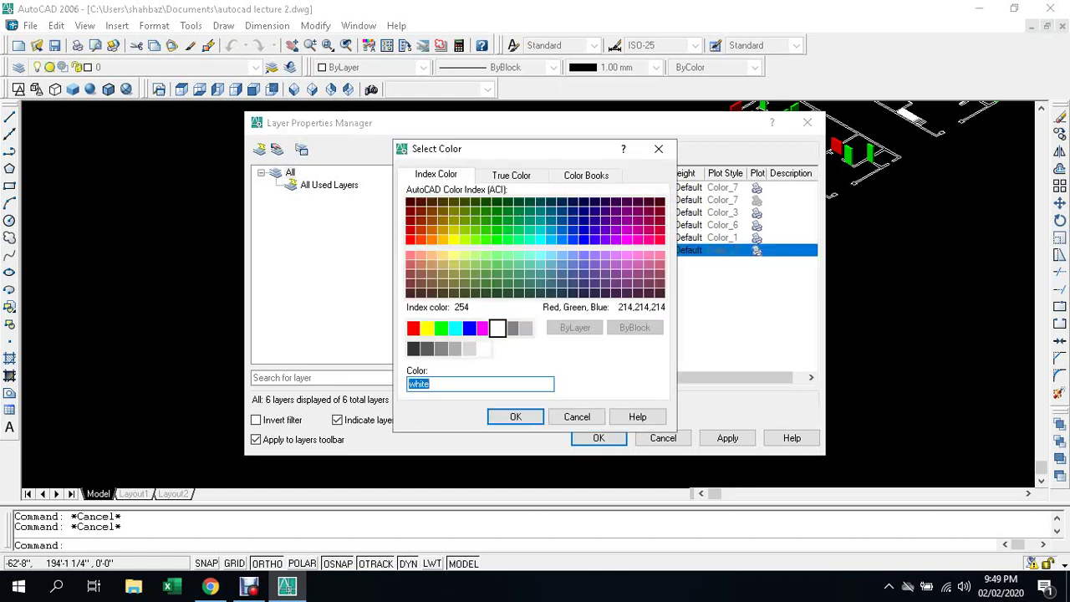
pyautogui.click(454, 349)
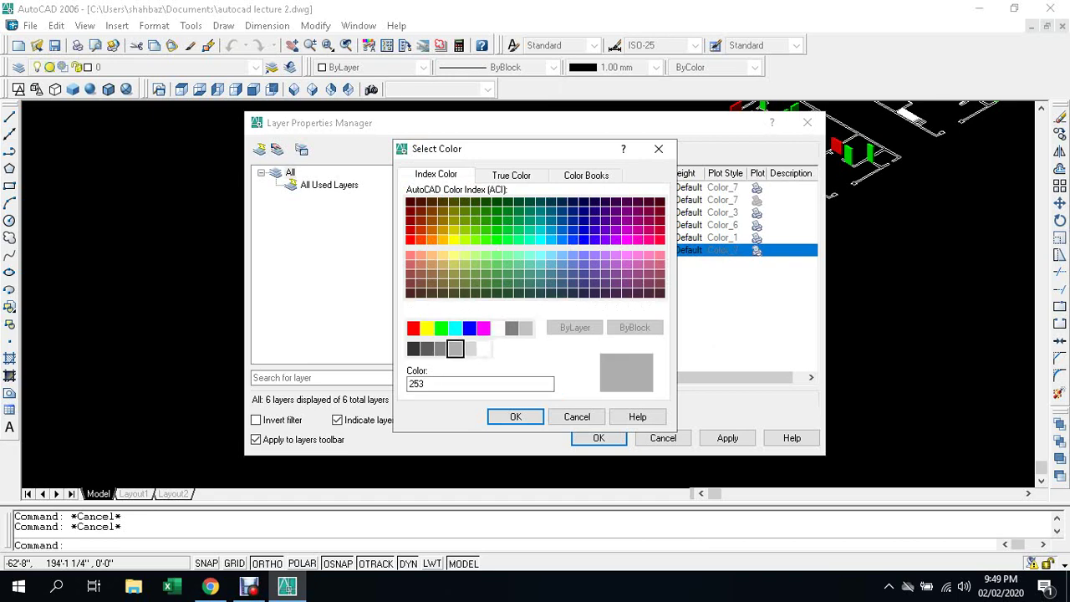
pyautogui.press('Escape')
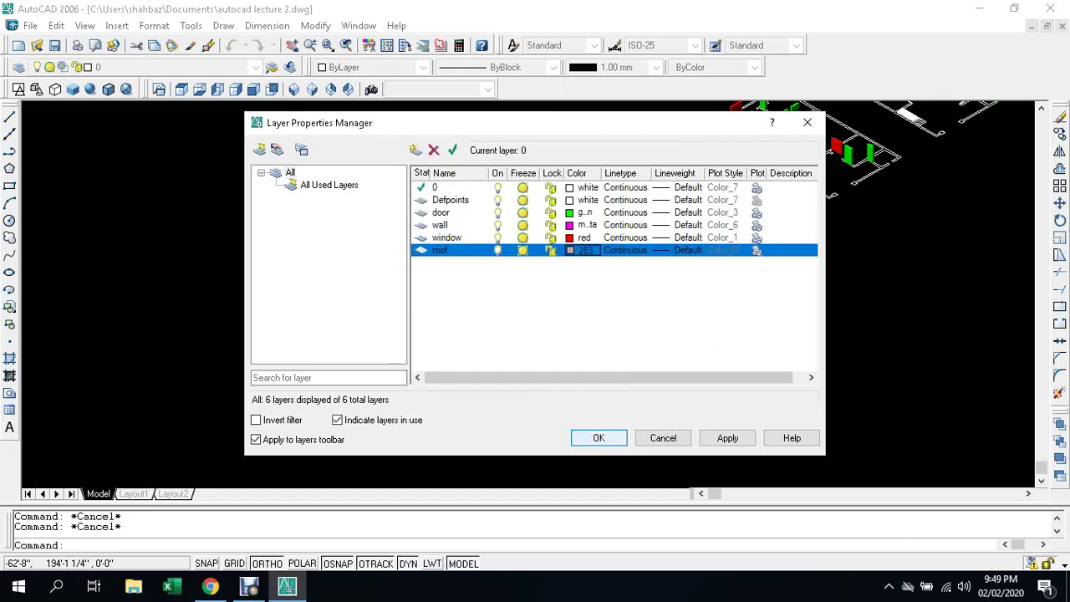
pyautogui.click(727, 438)
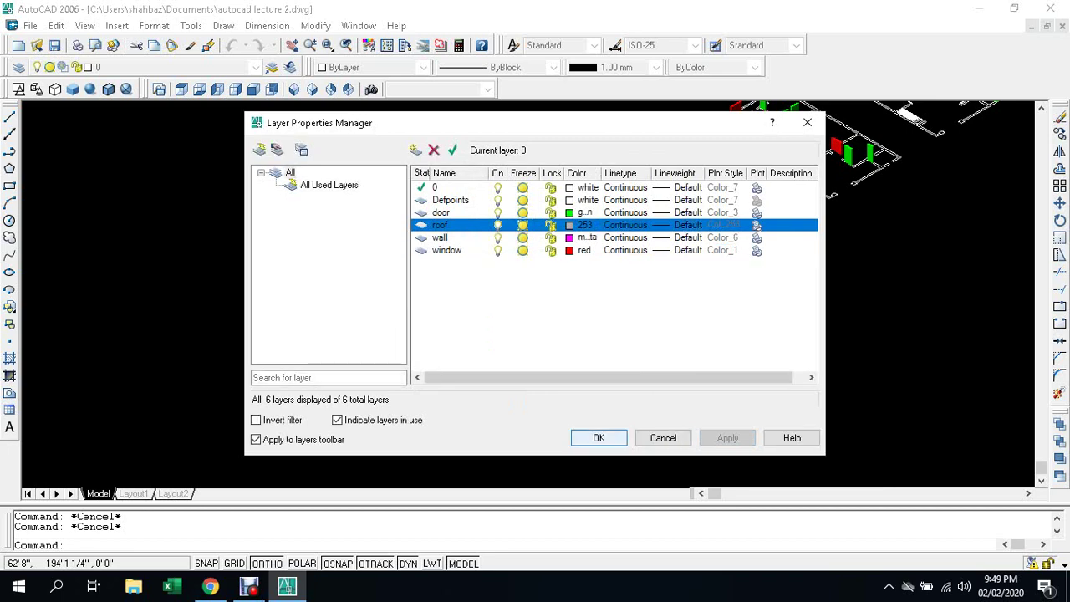
pyautogui.click(599, 438)
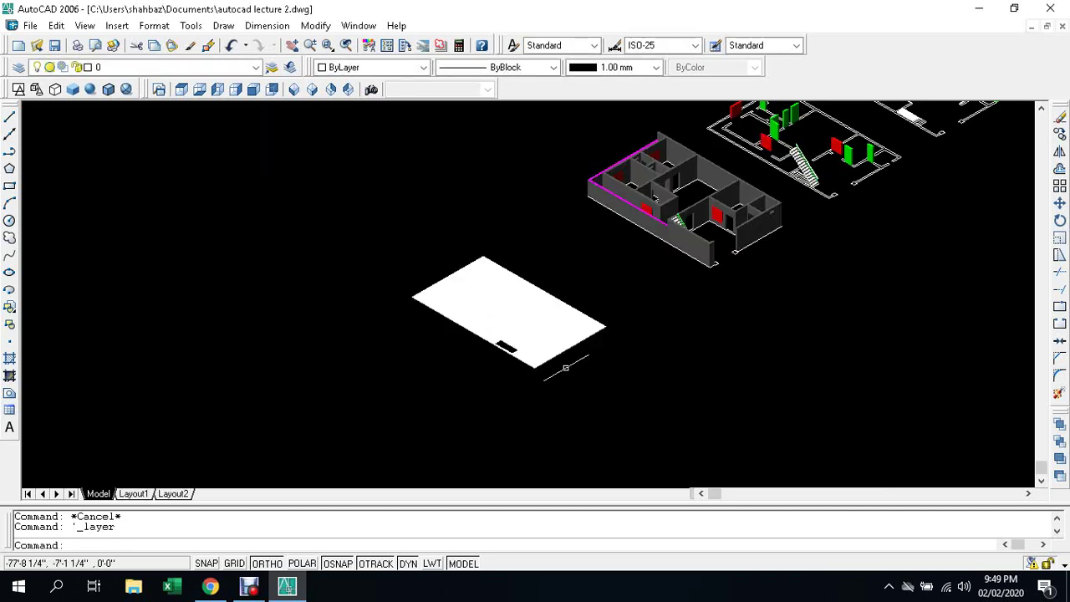
# Step: Put the selected slab with its stair opening on the roof layer
pyautogui.click(553, 349)
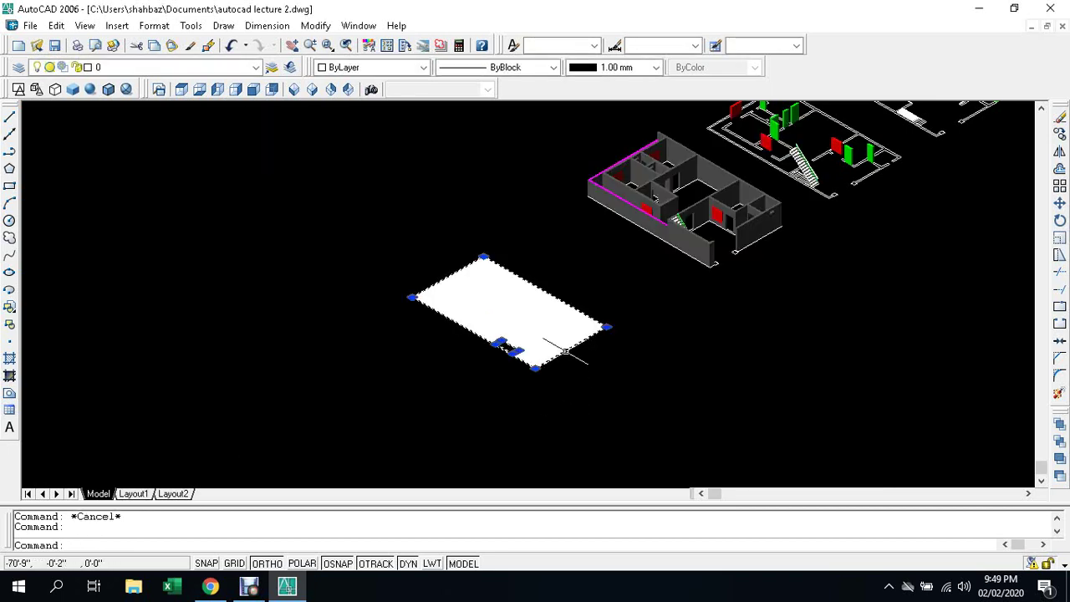
pyautogui.click(255, 67)
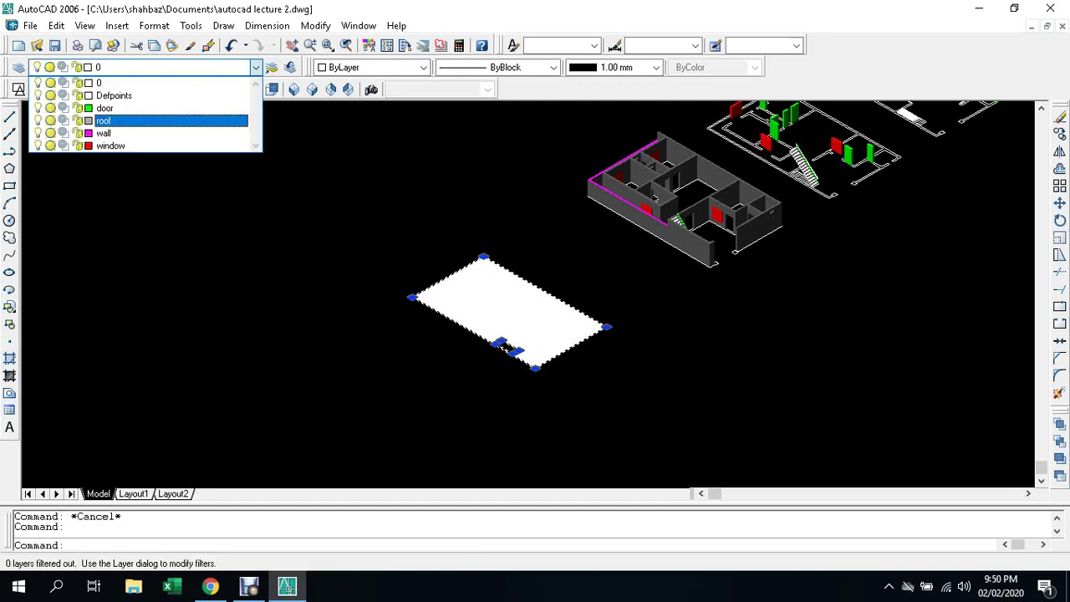
pyautogui.click(167, 121)
pyautogui.click(219, 237)
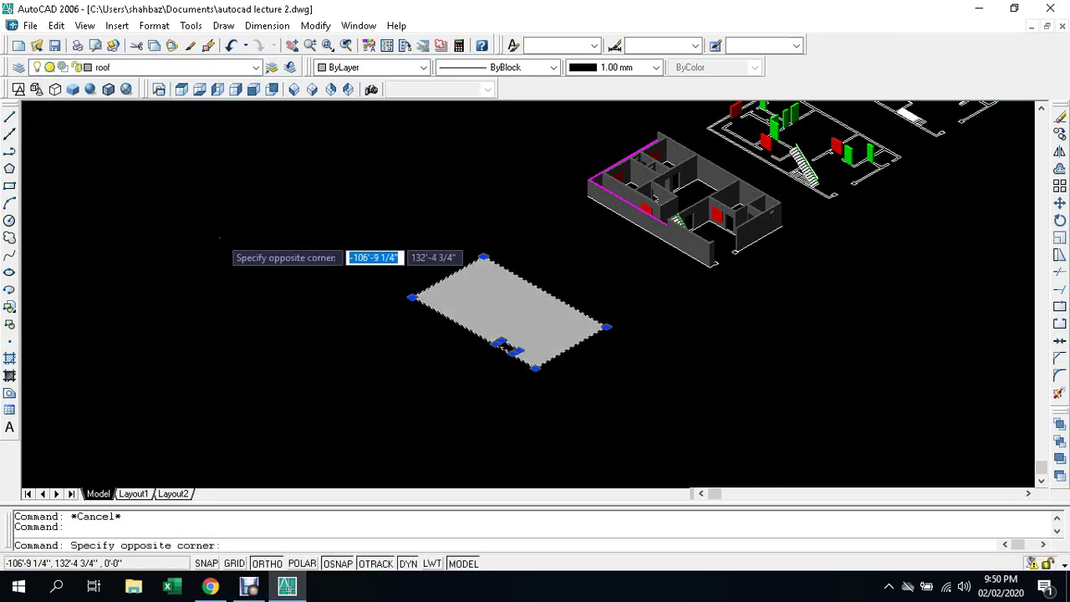
pyautogui.click(220, 211)
# Step: Try the window and 0 layers, then make roof the current layer and zoom in on the slab
pyautogui.click(255, 67)
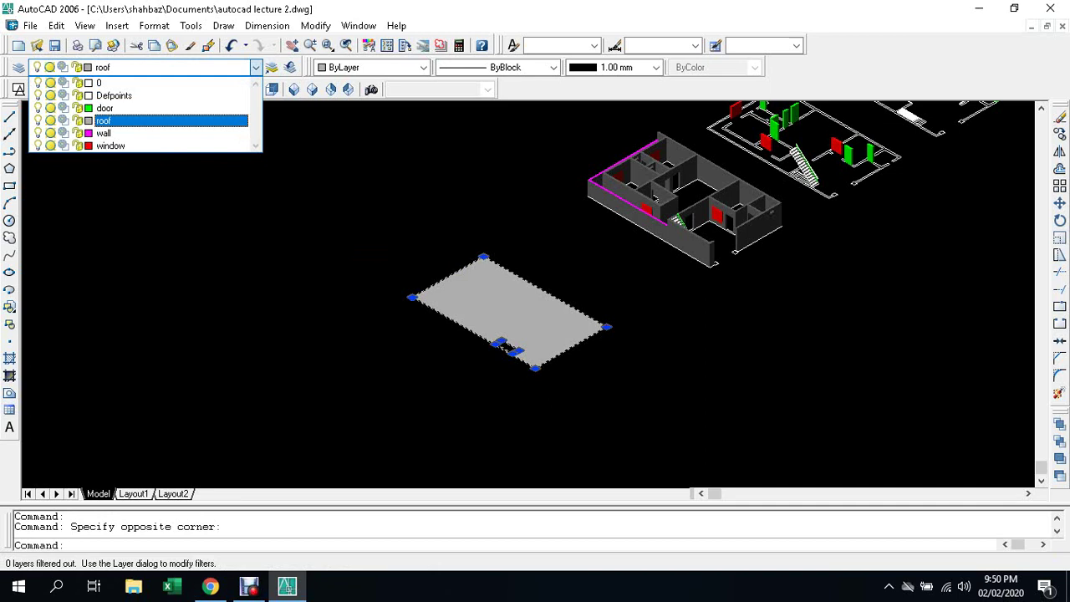
pyautogui.click(117, 145)
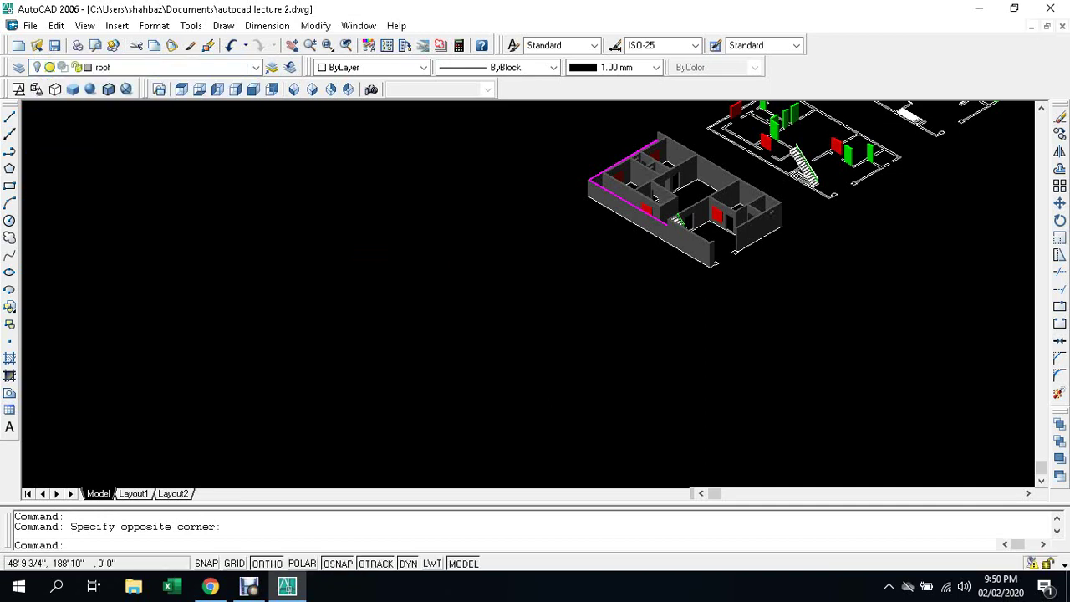
pyautogui.click(621, 325)
pyautogui.press('Escape')
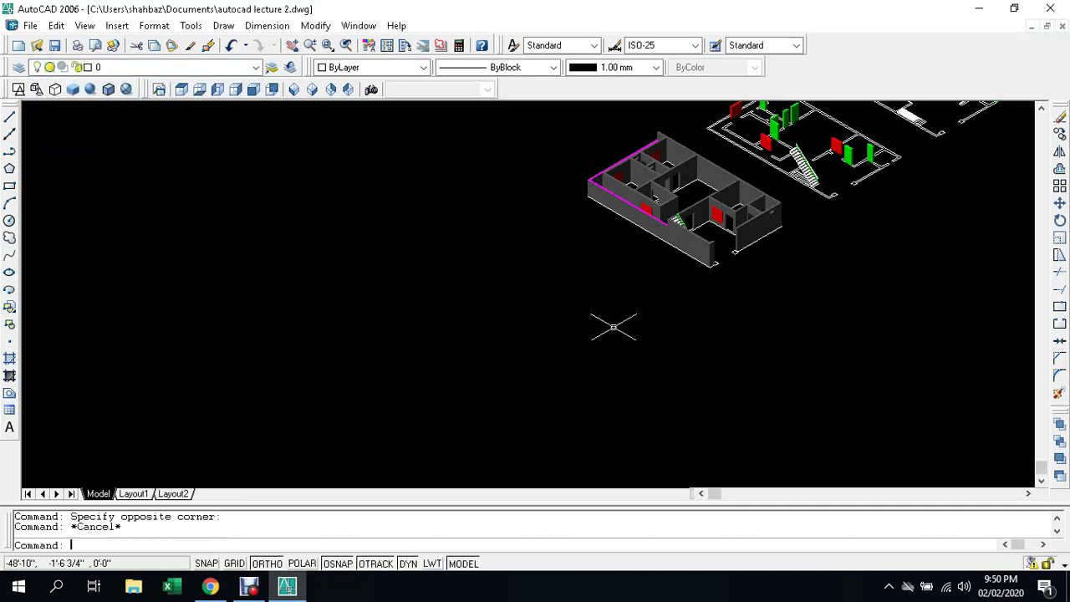
pyautogui.press('Escape')
pyautogui.click(256, 67)
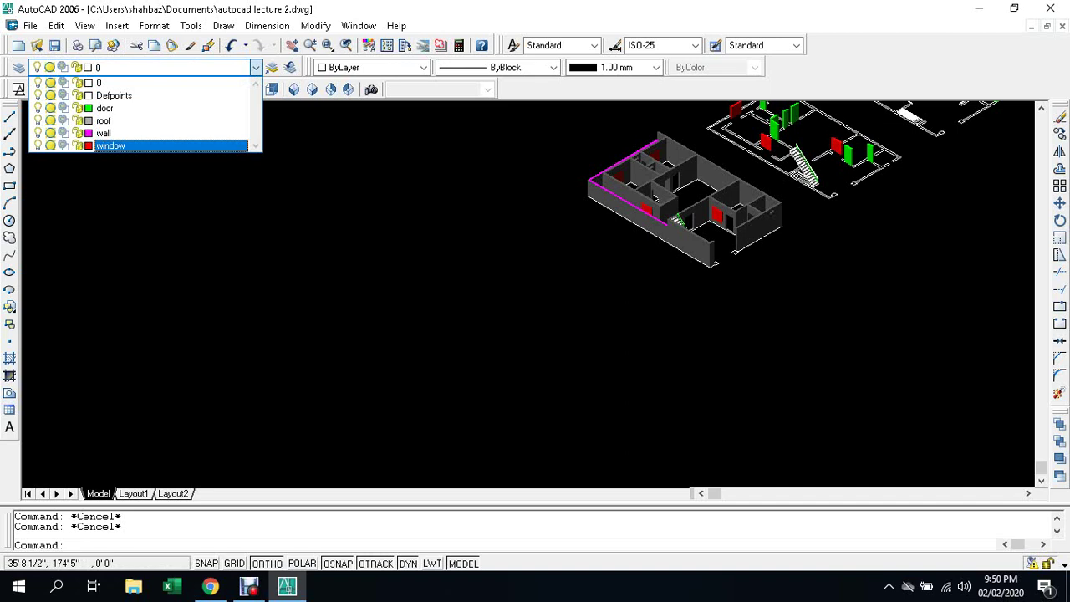
pyautogui.click(382, 374)
pyautogui.scroll(-5, 401, 360)
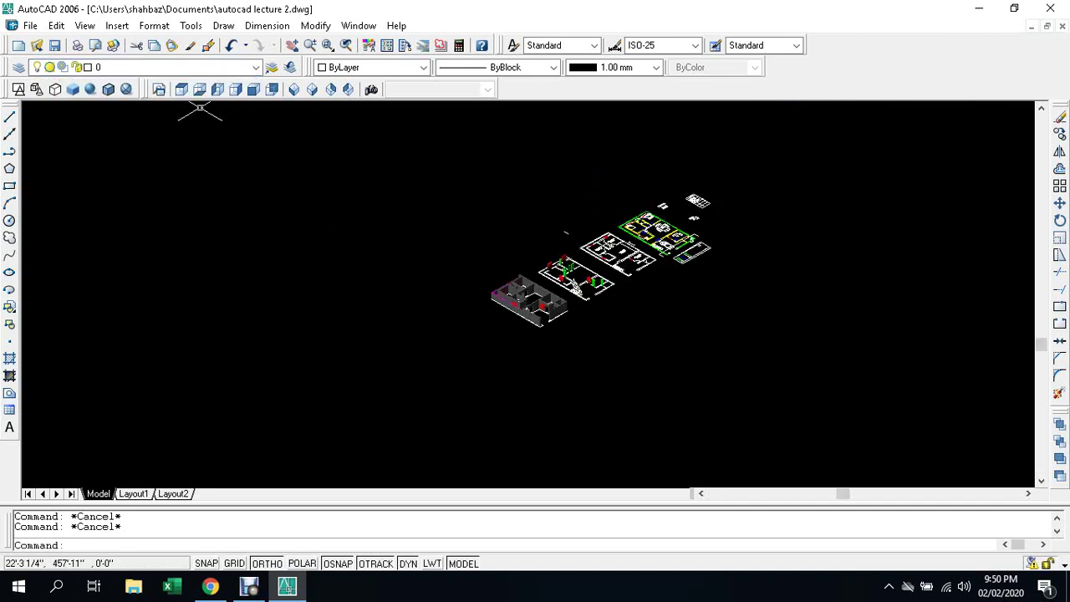
pyautogui.click(255, 67)
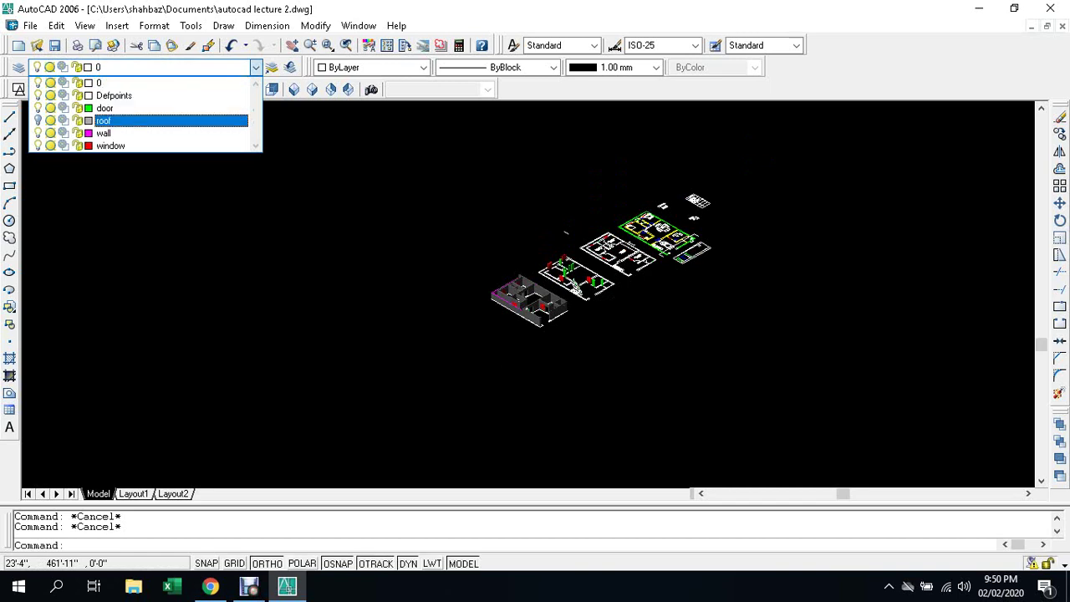
pyautogui.click(358, 223)
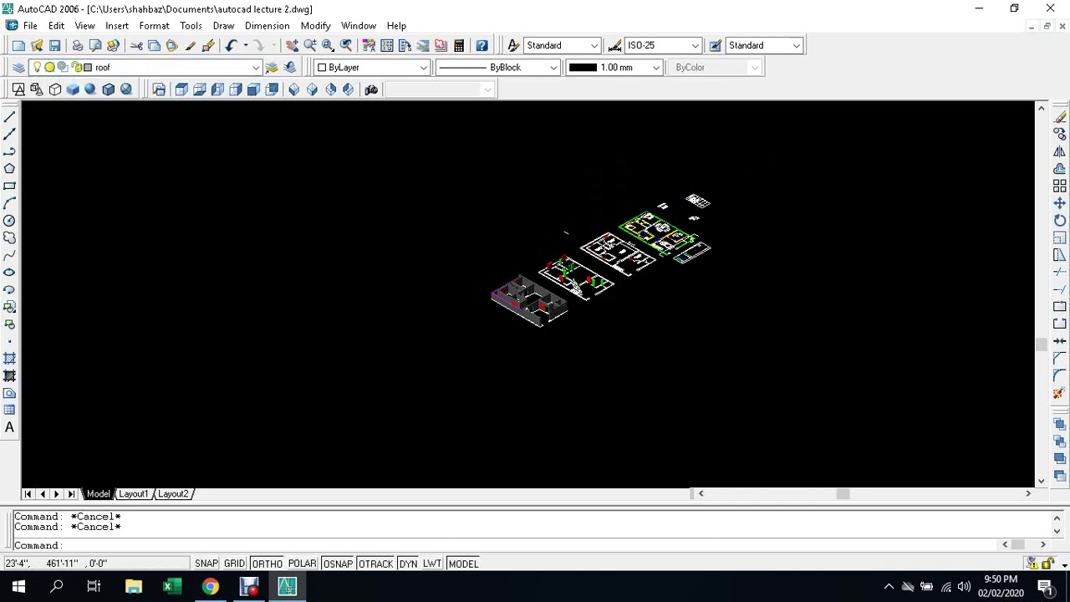
pyautogui.scroll(3, 483, 413)
# Step: Start the Move command (M) and select the grey roof slab
pyautogui.scroll(3, 446, 298)
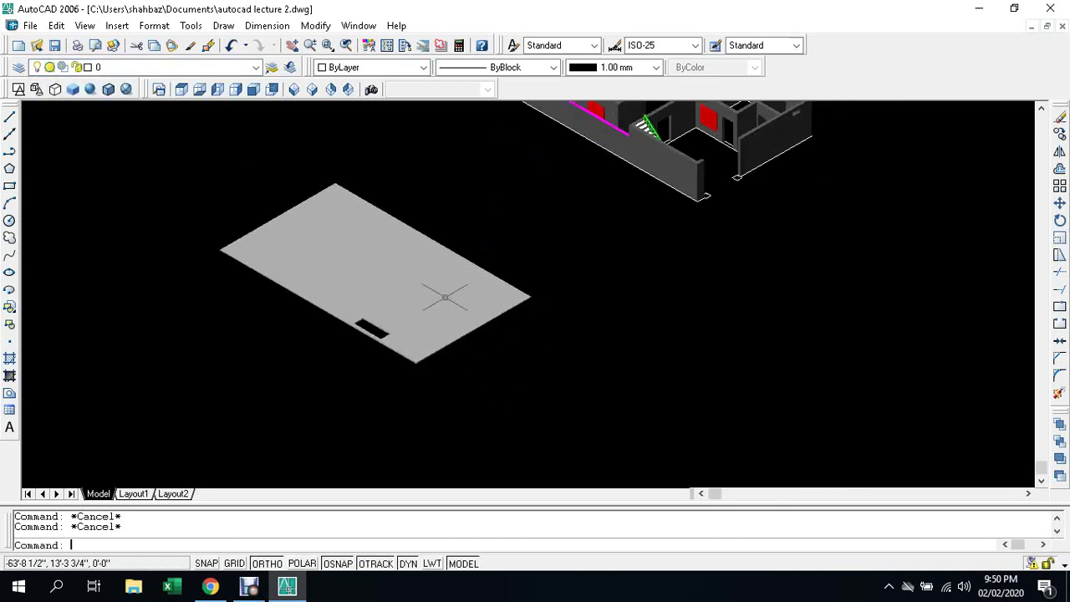
pyautogui.write('c')
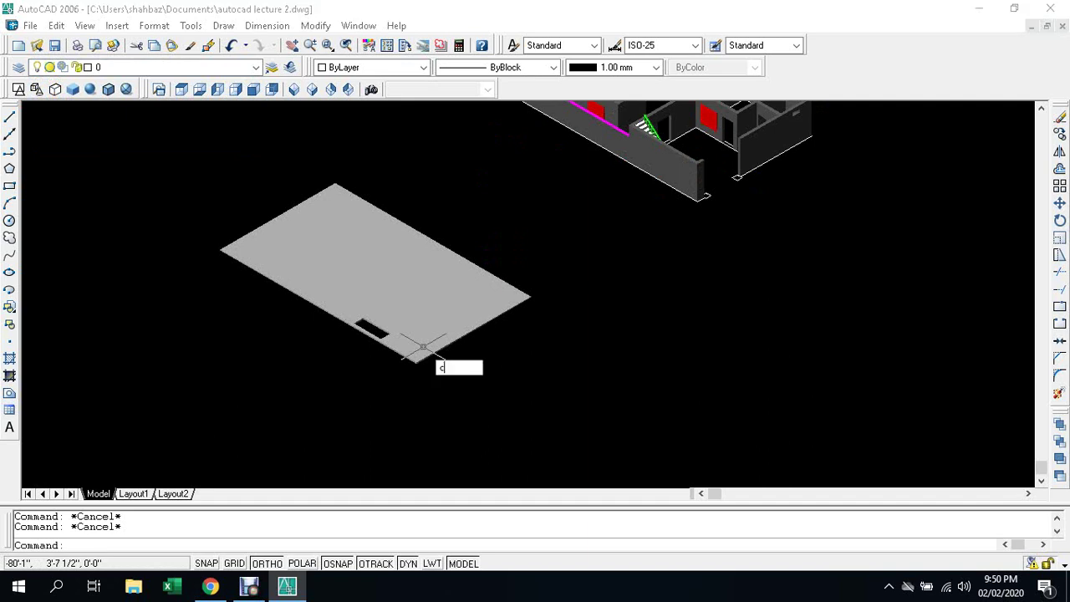
pyautogui.press('BackSpace')
pyautogui.write('m')
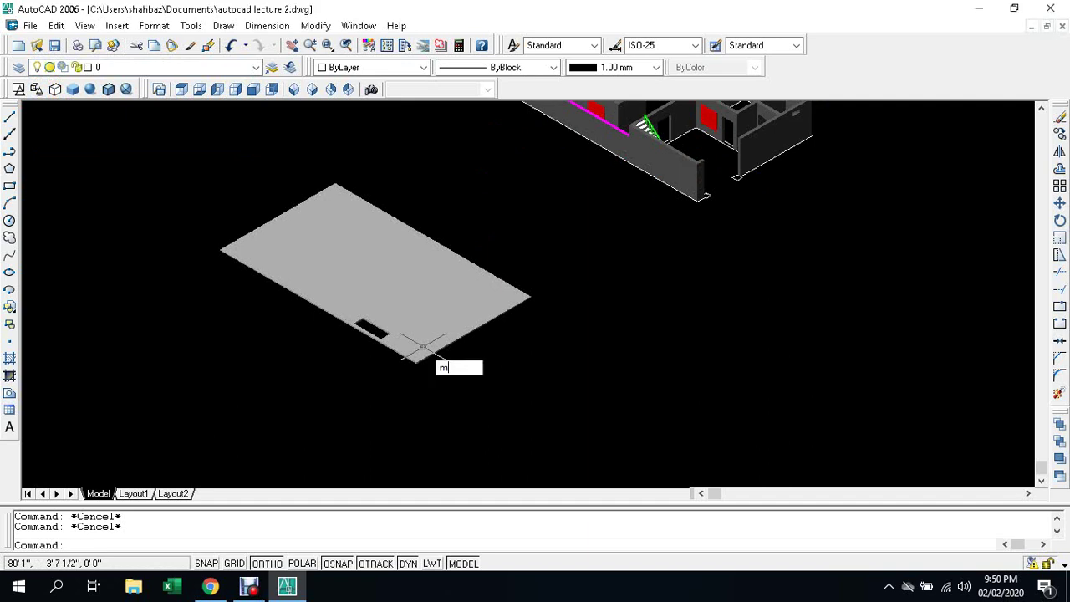
pyautogui.press('Return')
pyautogui.click(427, 350)
pyautogui.press('Return')
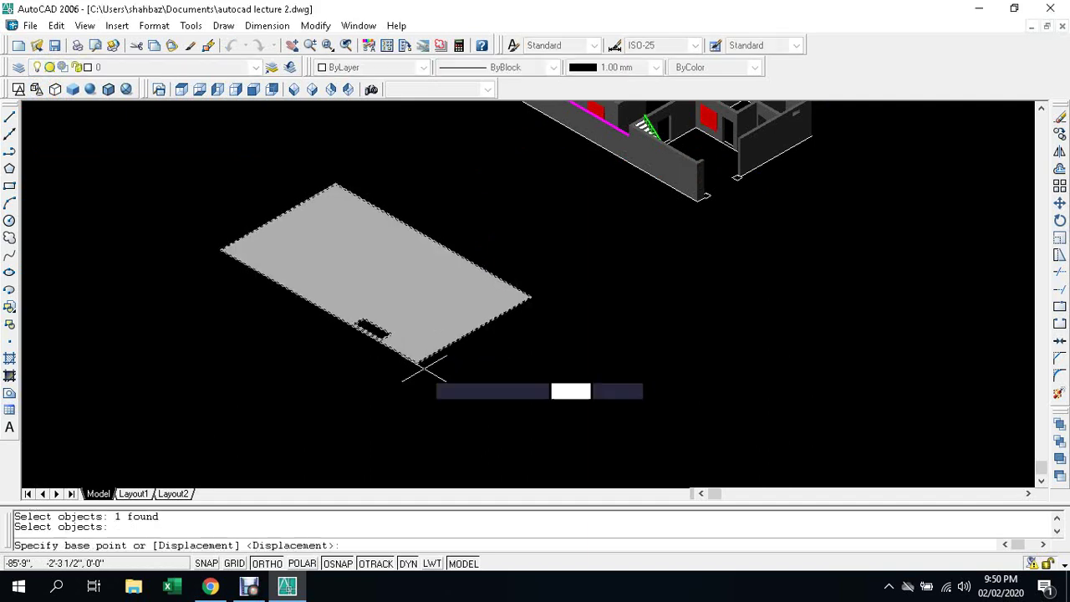
# Step: Move the slab from its corner onto the top corner of the house walls
pyautogui.scroll(5, 418, 375)
pyautogui.scroll(3, 408, 355)
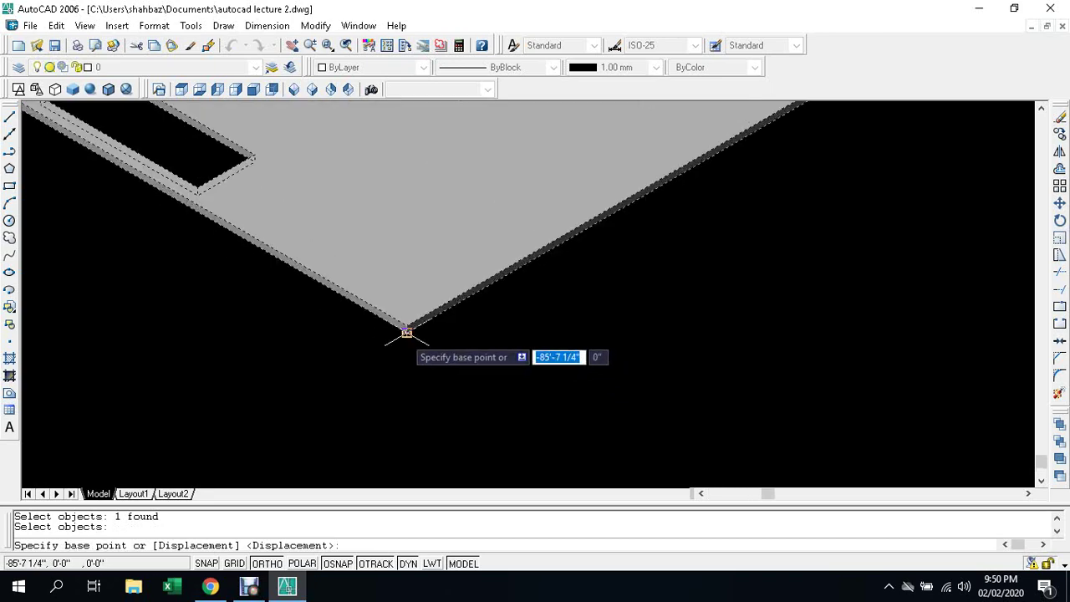
pyautogui.click(406, 333)
pyautogui.scroll(-3, 407, 333)
pyautogui.scroll(-2, 410, 331)
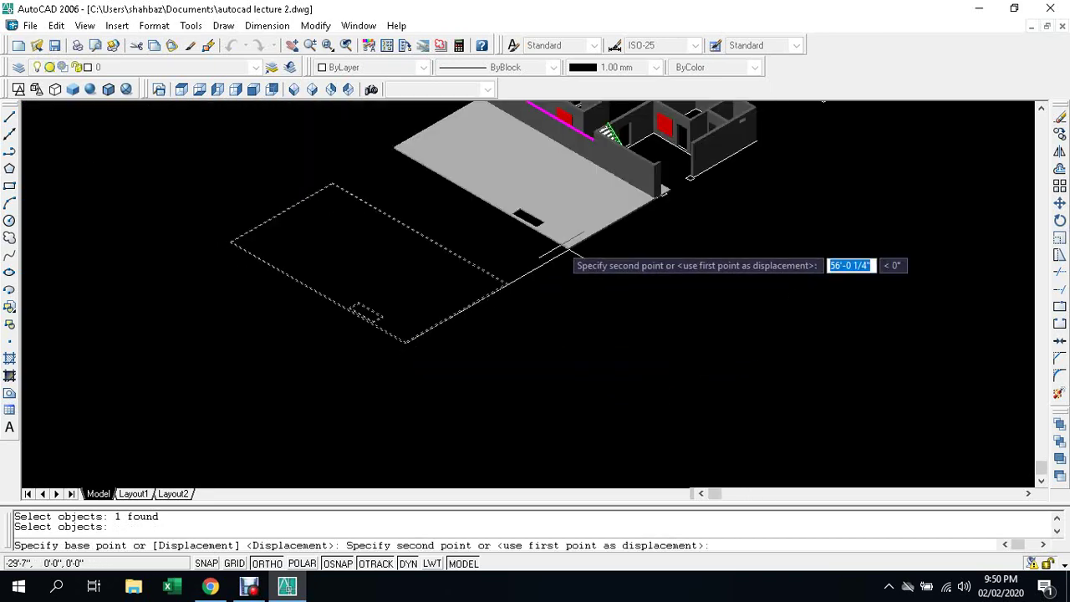
pyautogui.scroll(2, 561, 259)
pyautogui.scroll(1, 556, 267)
pyautogui.scroll(2, 548, 276)
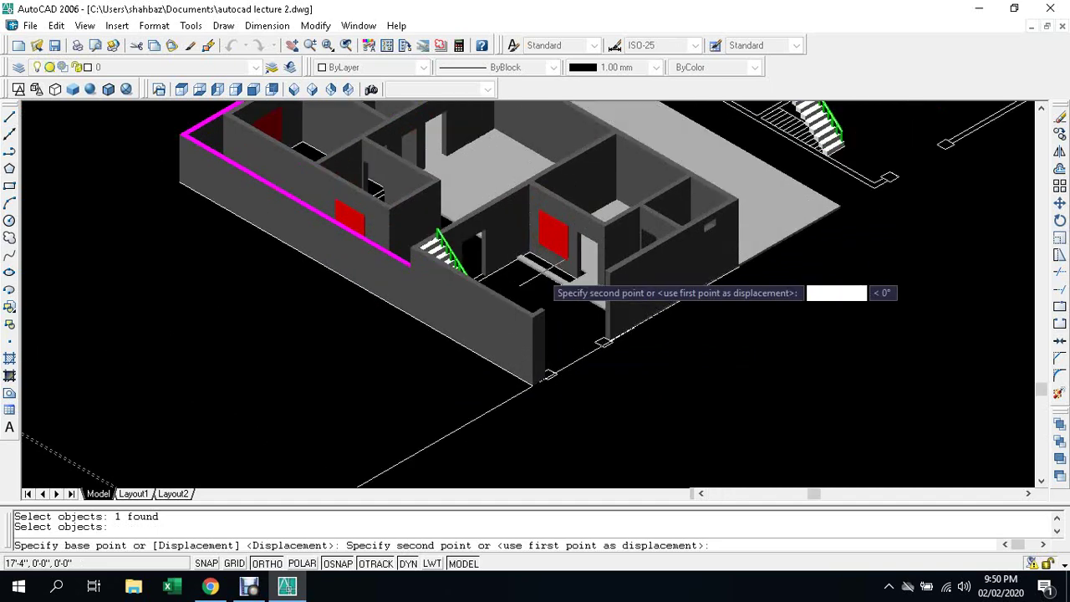
pyautogui.scroll(2, 534, 270)
pyautogui.scroll(2, 520, 279)
pyautogui.scroll(1, 530, 360)
pyautogui.scroll(1, 530, 377)
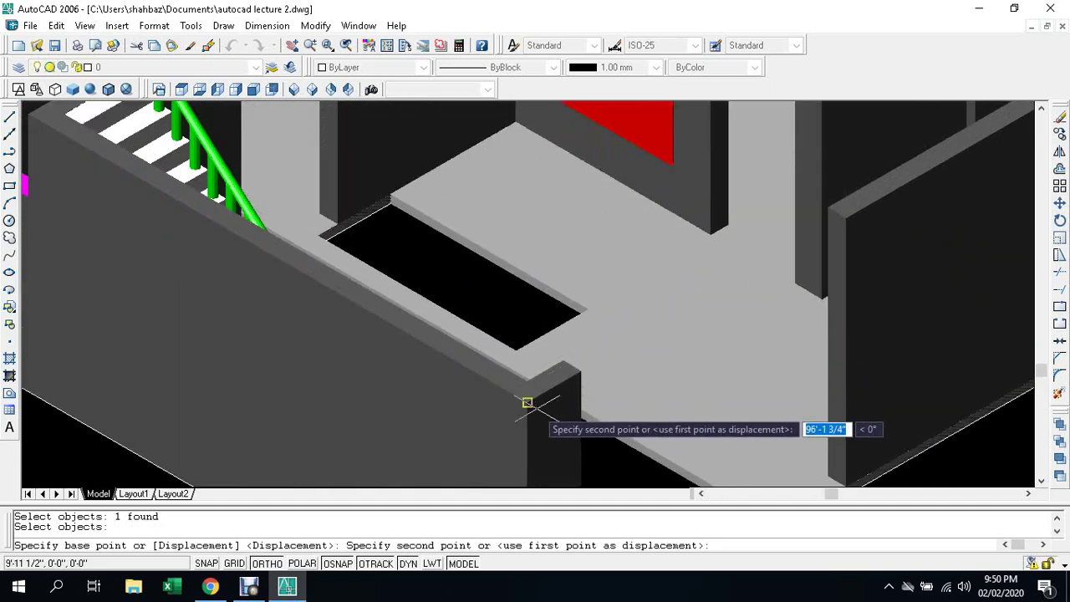
pyautogui.click(527, 403)
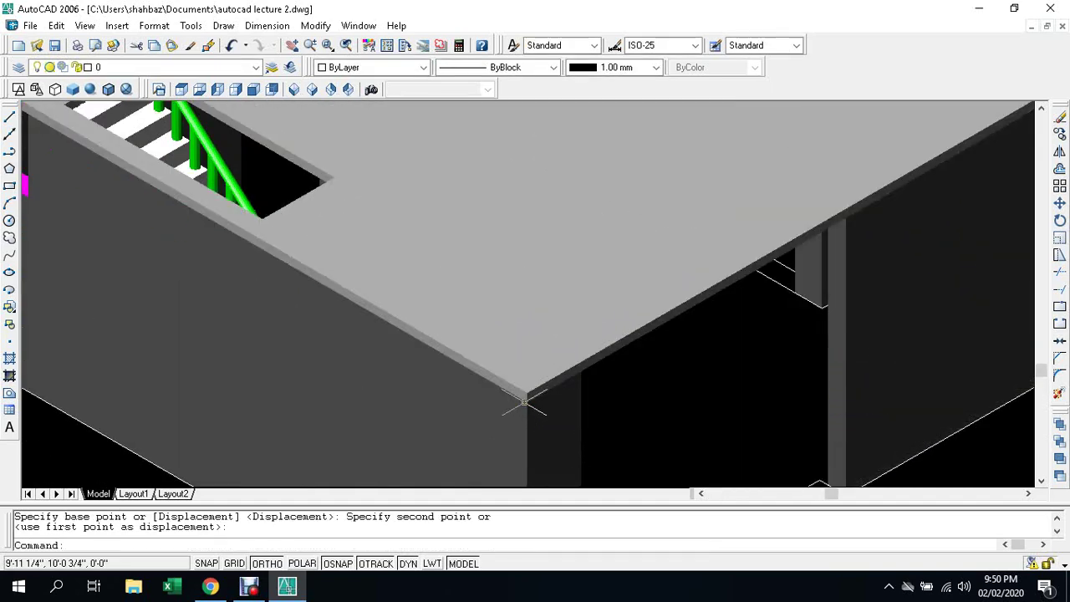
pyautogui.press('Escape')
pyautogui.scroll(-4, 524, 403)
pyautogui.press('Escape')
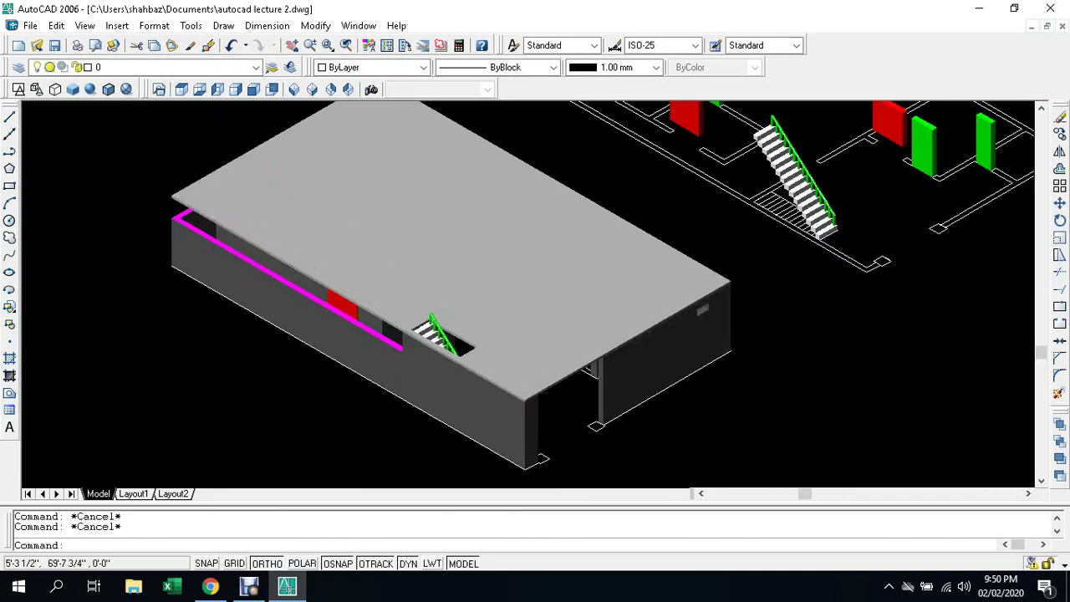
# Step: Draw a small square rectangle at the wall's outer left corner
pyautogui.scroll(3, 159, 209)
pyautogui.scroll(1, 155, 210)
pyautogui.scroll(1, 195, 208)
pyautogui.scroll(3, 197, 219)
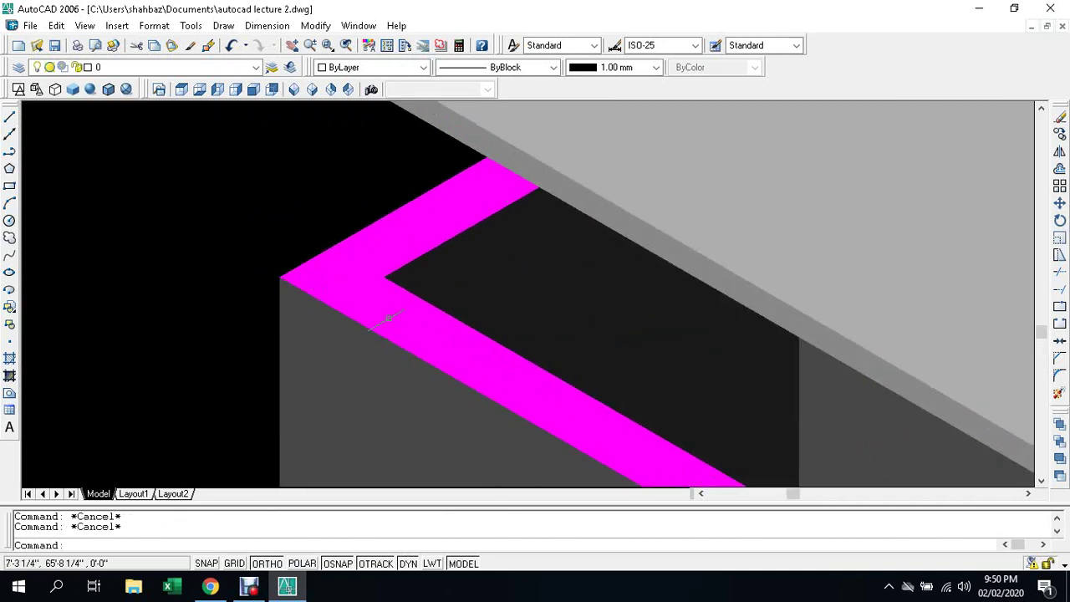
pyautogui.write('rec')
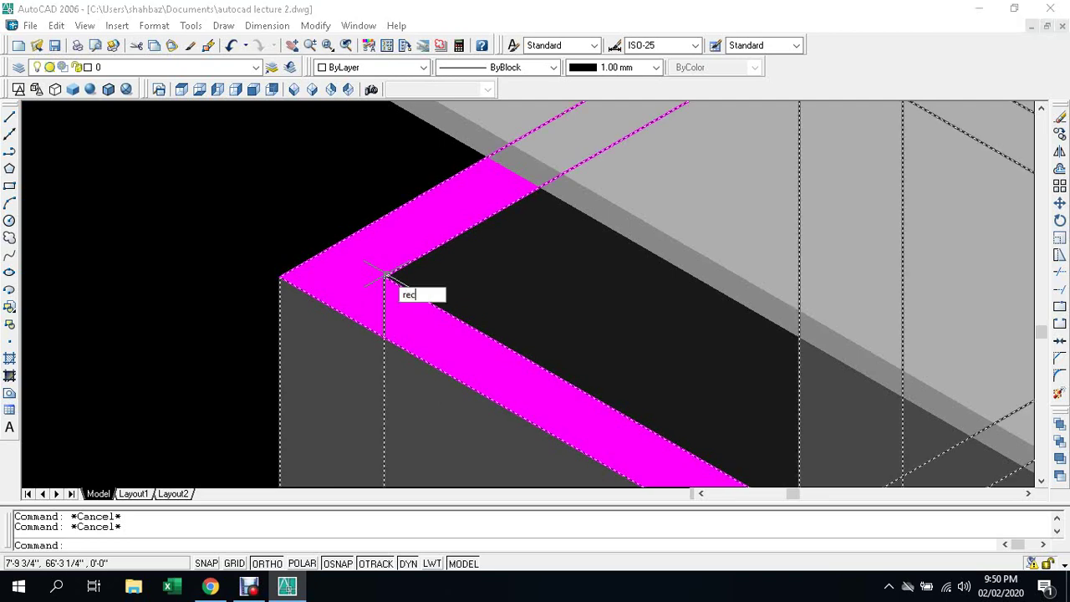
pyautogui.press('Return')
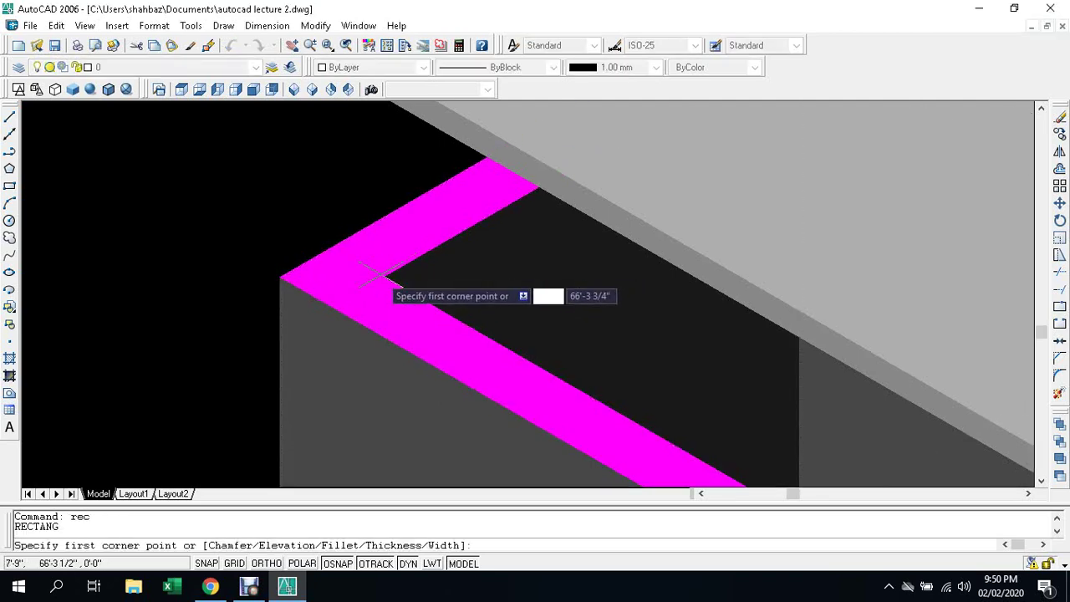
pyautogui.click(383, 276)
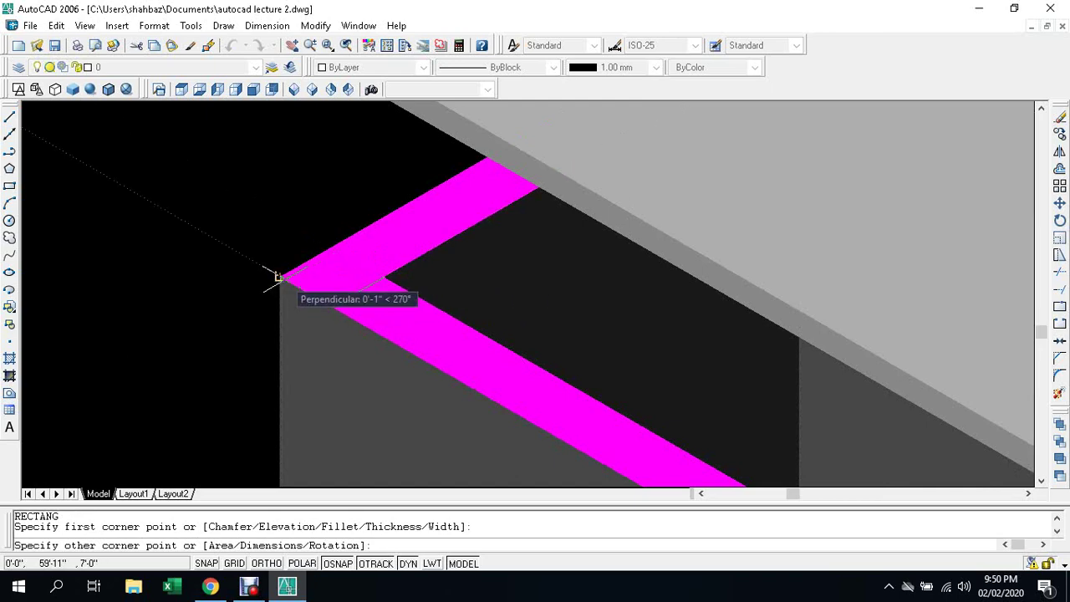
pyautogui.click(281, 277)
pyautogui.press('Escape')
pyautogui.press('Escape')
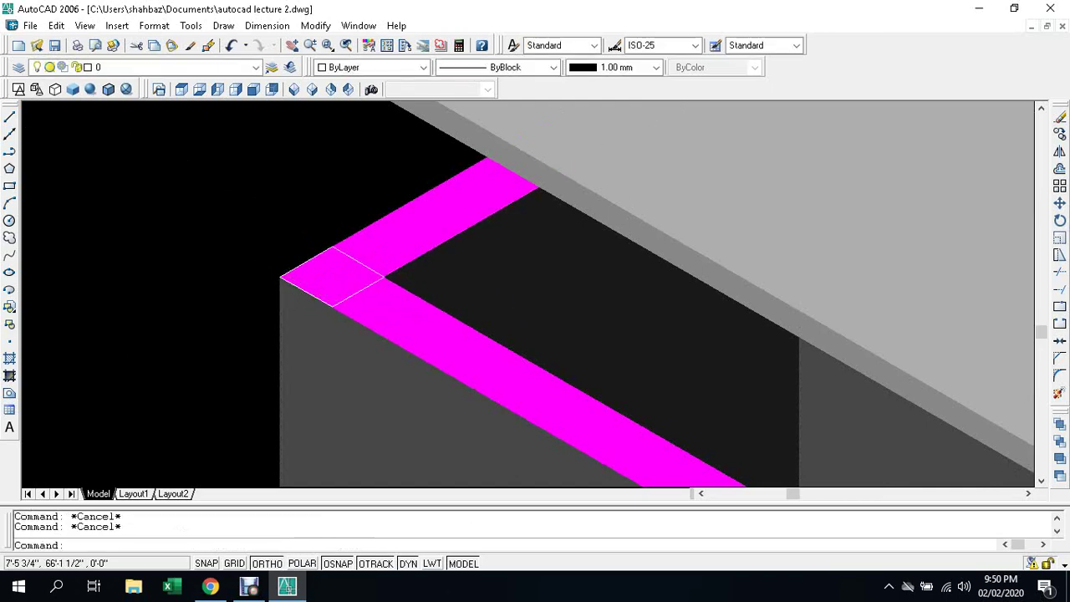
# Step: Extrude the square 3' high into a post
pyautogui.write('ext')
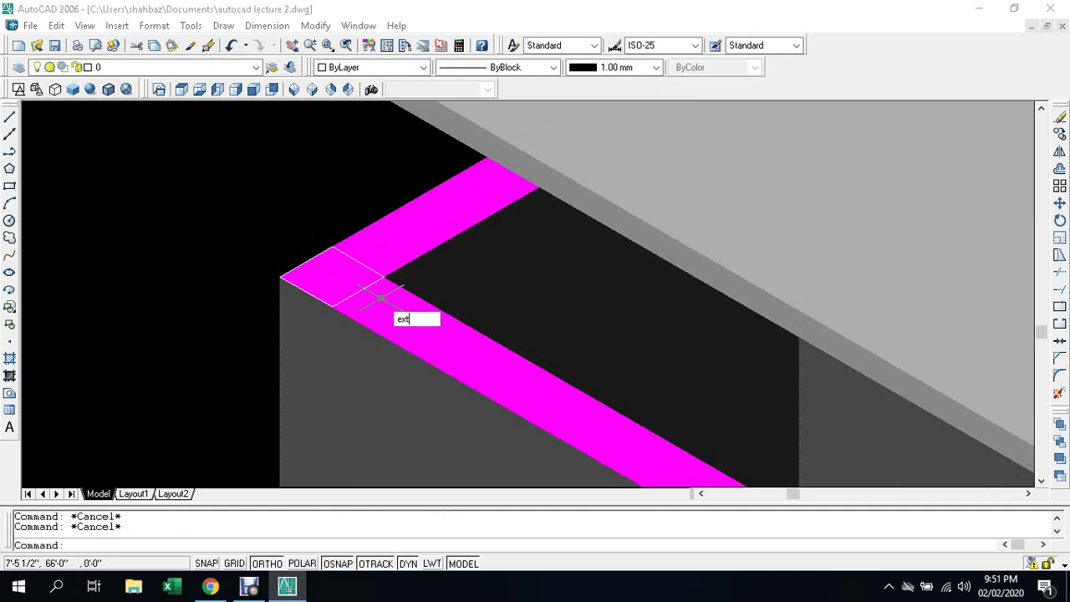
pyautogui.press('Return')
pyautogui.click(364, 288)
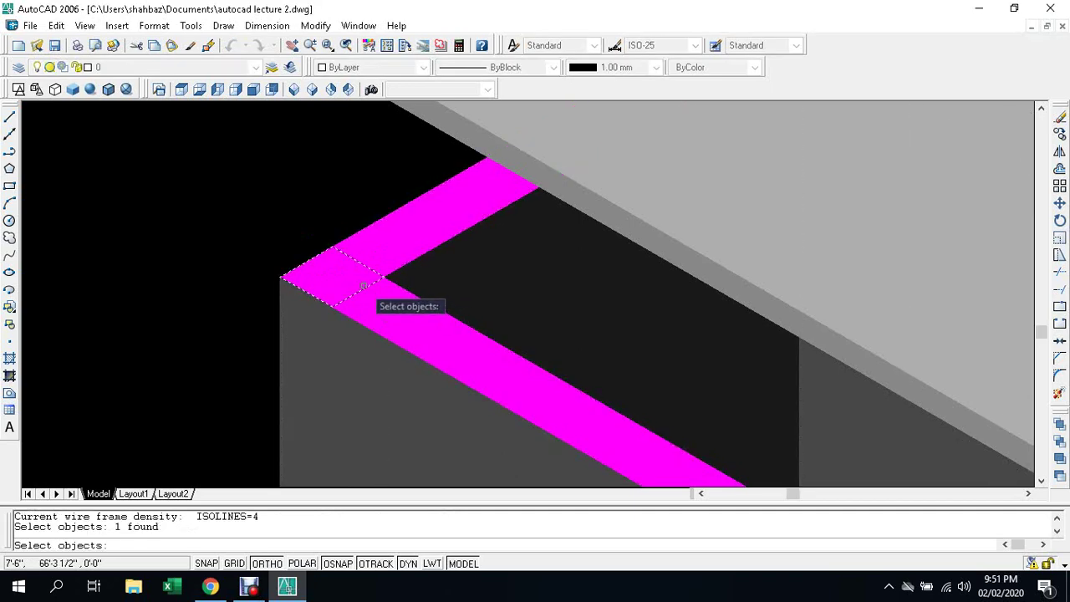
pyautogui.press('Return')
pyautogui.write('3')
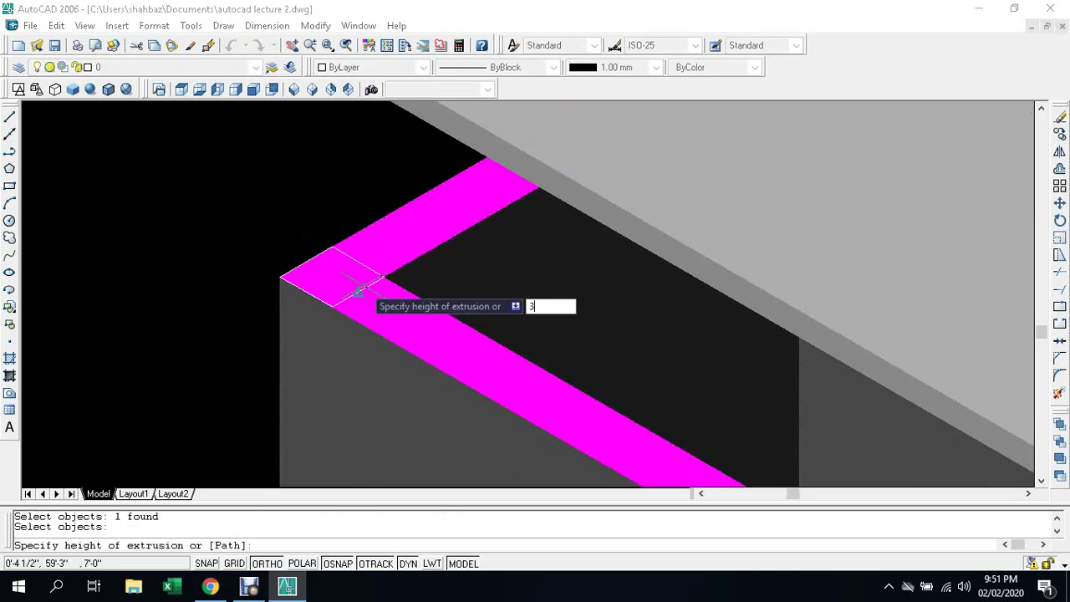
pyautogui.press('Return')
pyautogui.press('Return')
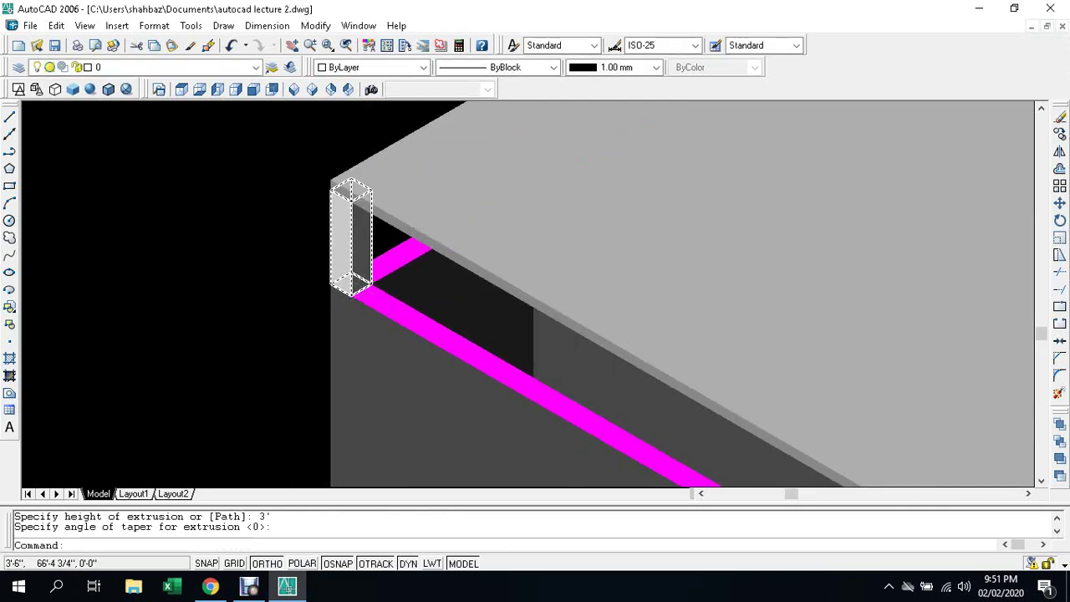
pyautogui.press('Escape')
pyautogui.press('Escape')
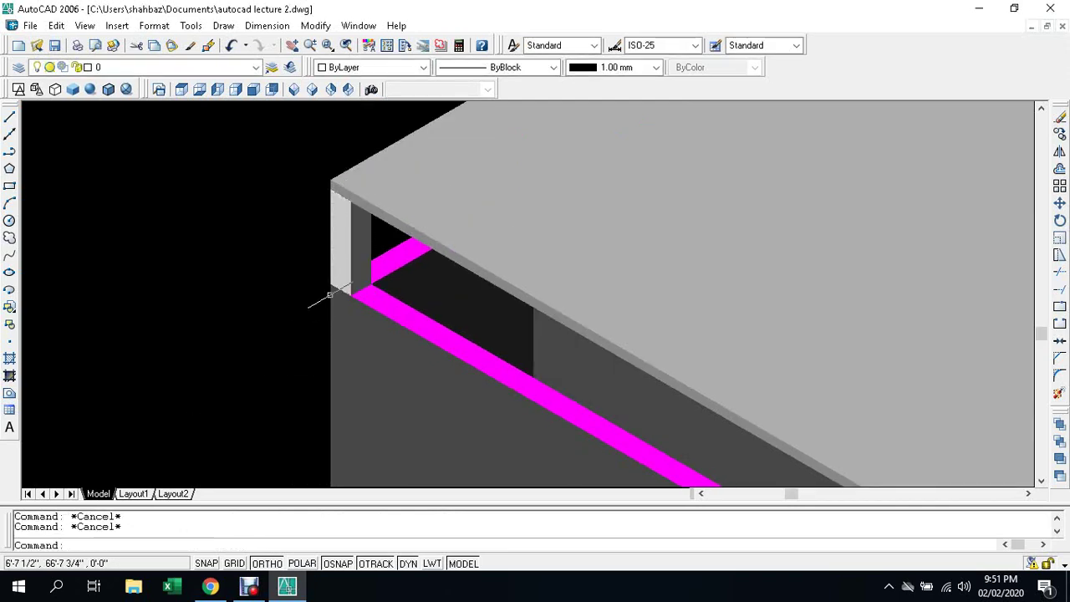
# Step: Set the corner post's colour to index 250 dark grey through Select Color
pyautogui.click(354, 276)
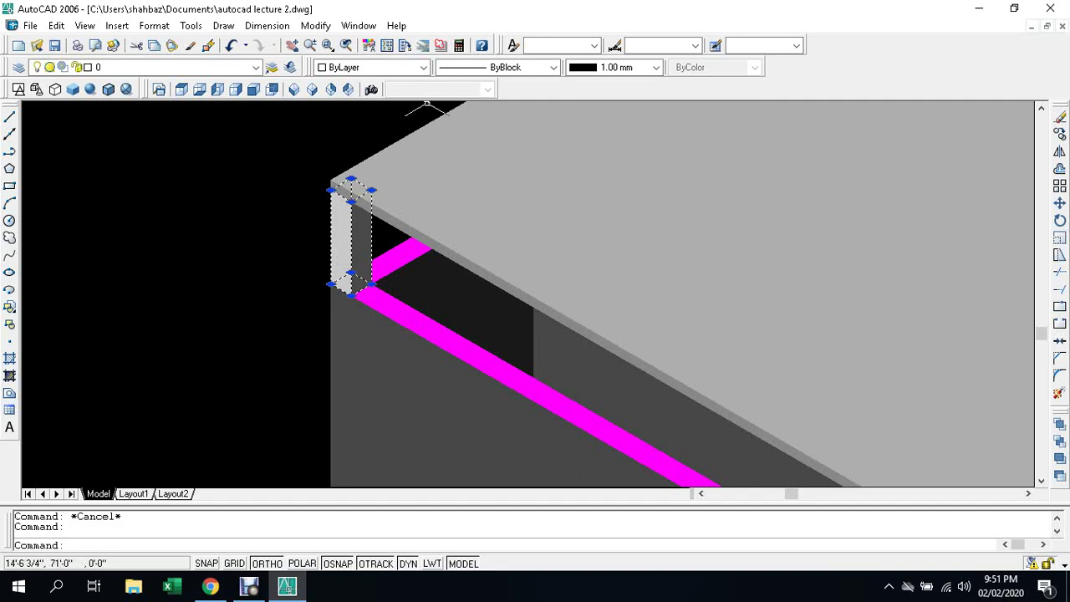
pyautogui.click(424, 67)
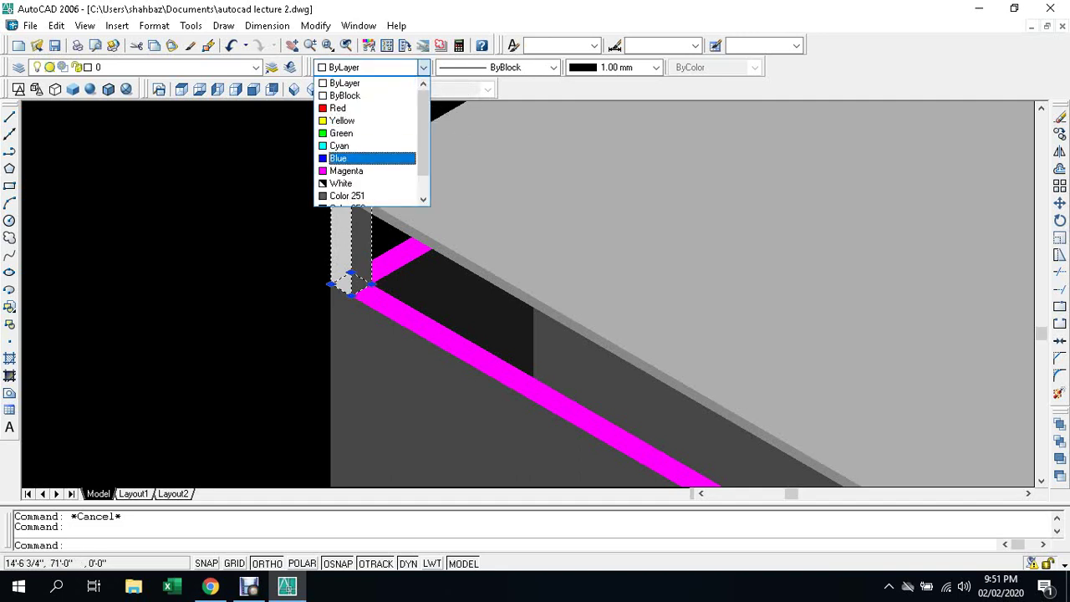
pyautogui.press('Up')
pyautogui.press('Down')
pyautogui.press('Down')
pyautogui.press('Down')
pyautogui.press('Down')
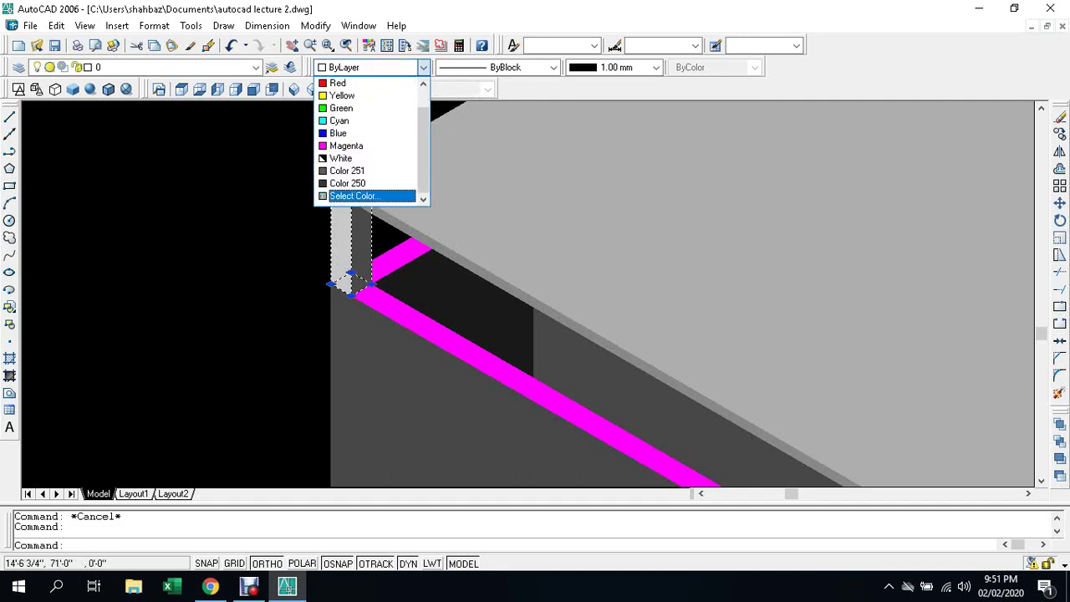
pyautogui.press('Return')
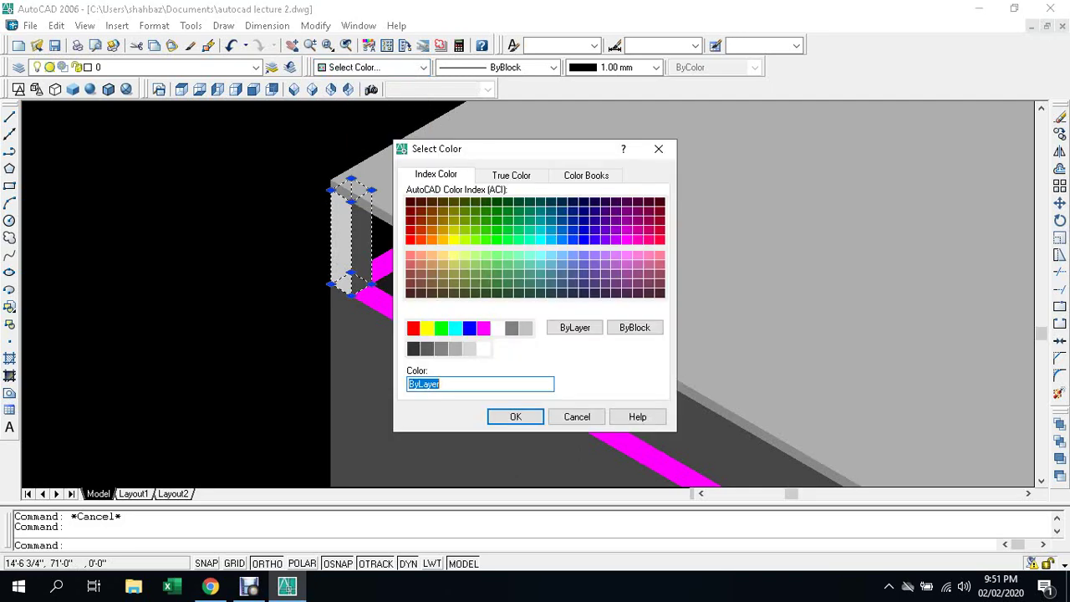
pyautogui.click(413, 349)
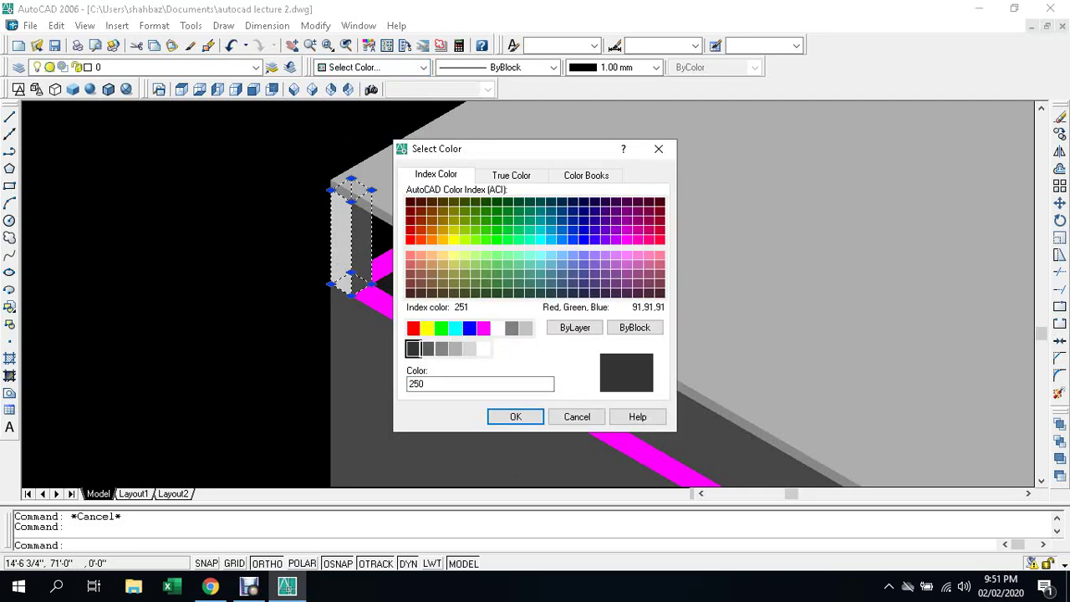
pyautogui.click(525, 414)
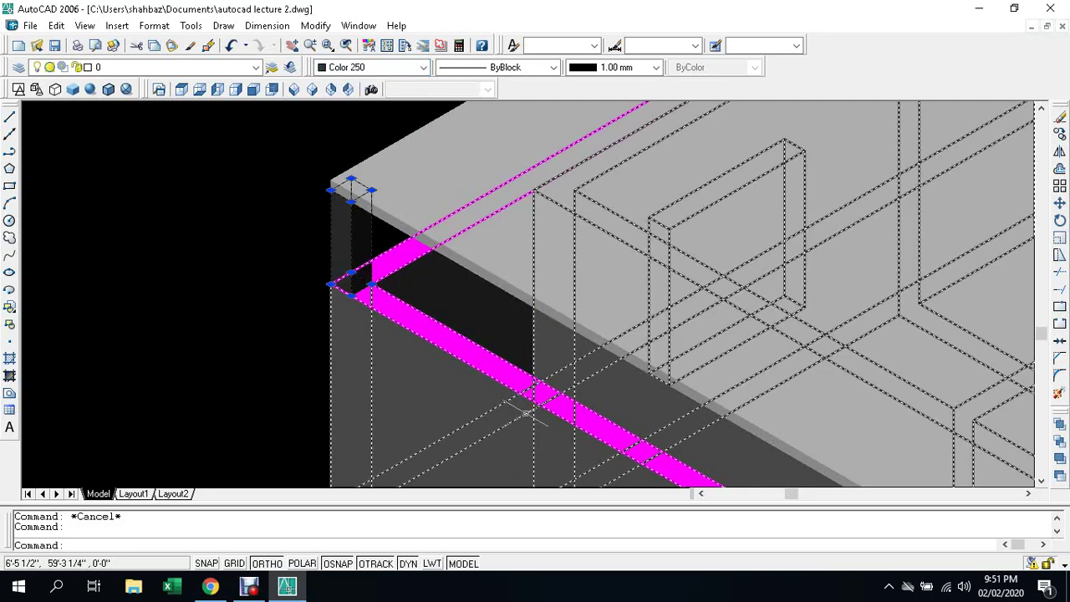
pyautogui.press('Escape')
# Step: Pan and zoom from the roofed house to the two stepped post outlines on the slab plan
pyautogui.scroll(-3, 282, 270)
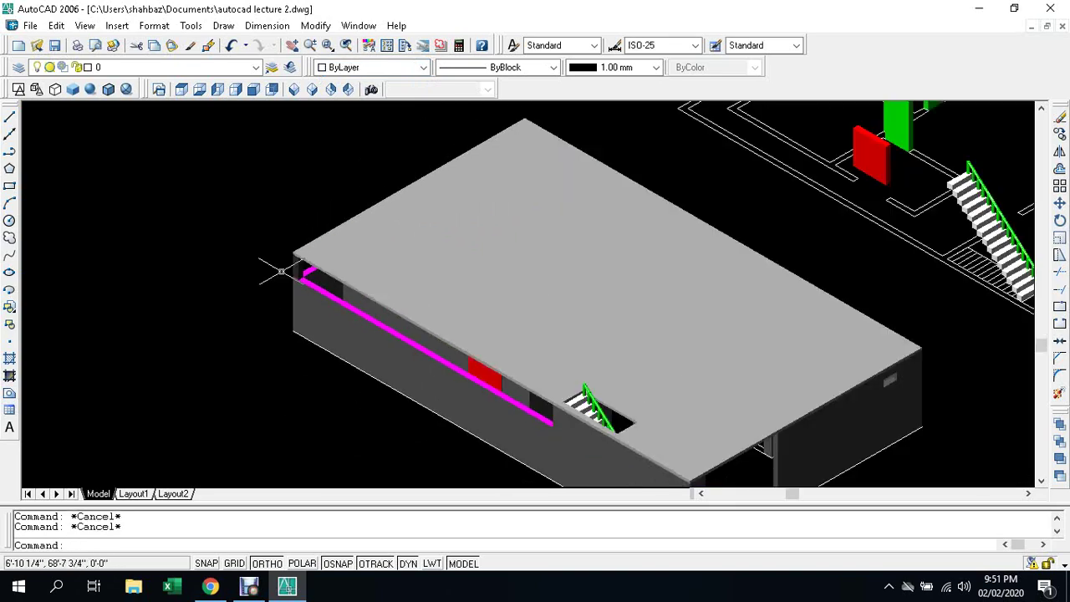
pyautogui.scroll(-2, 276, 269)
pyautogui.scroll(3, 611, 434)
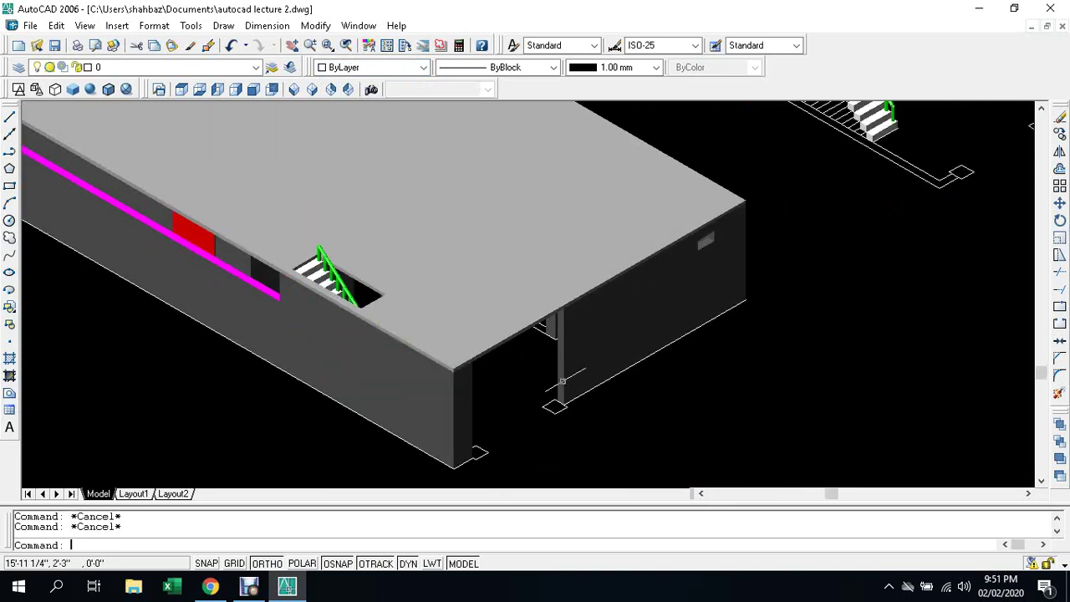
pyautogui.scroll(-3, 594, 389)
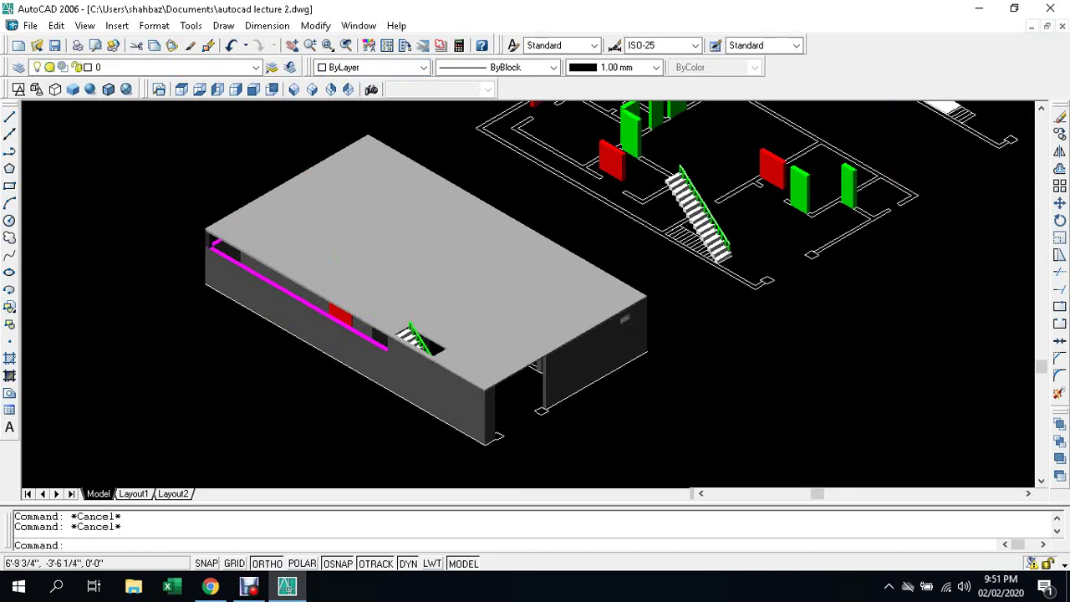
pyautogui.scroll(-5, 750, 324)
pyautogui.moveTo(707, 135); pyautogui.dragTo(518, 200, button='middle')
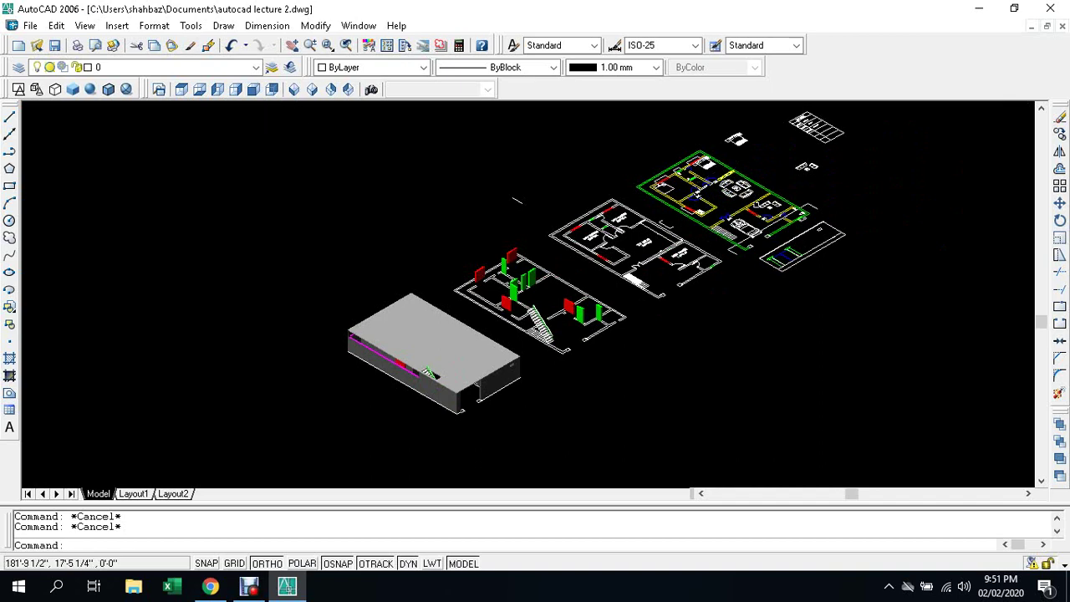
pyautogui.scroll(3, 639, 300)
pyautogui.scroll(2, 640, 300)
pyautogui.scroll(2, 640, 301)
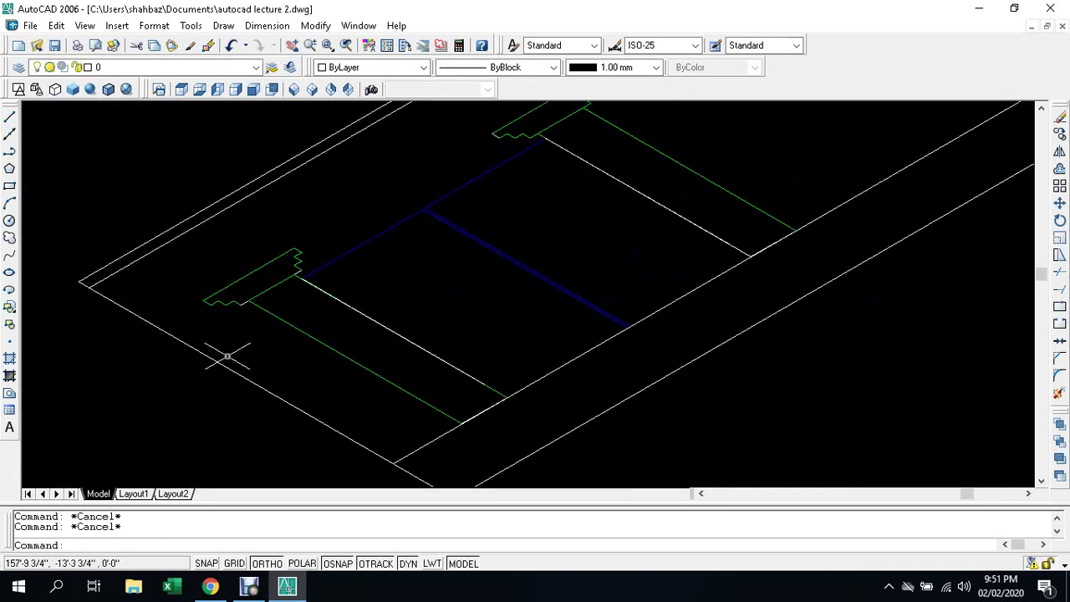
# Step: Delete the short green line across the post outline's neck and zoom around to check
pyautogui.click(249, 587)
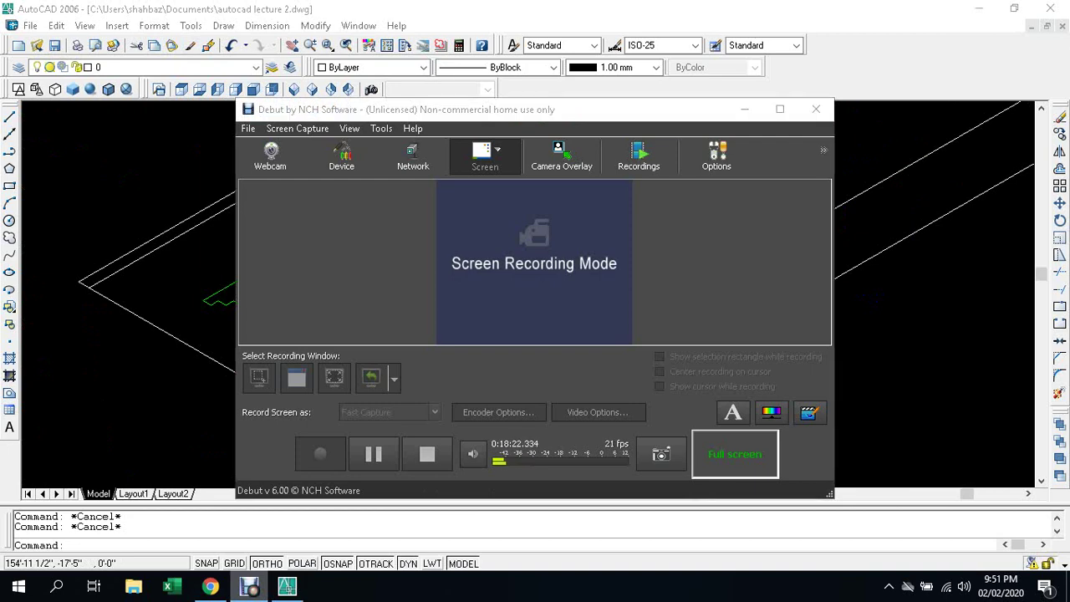
pyautogui.click(249, 588)
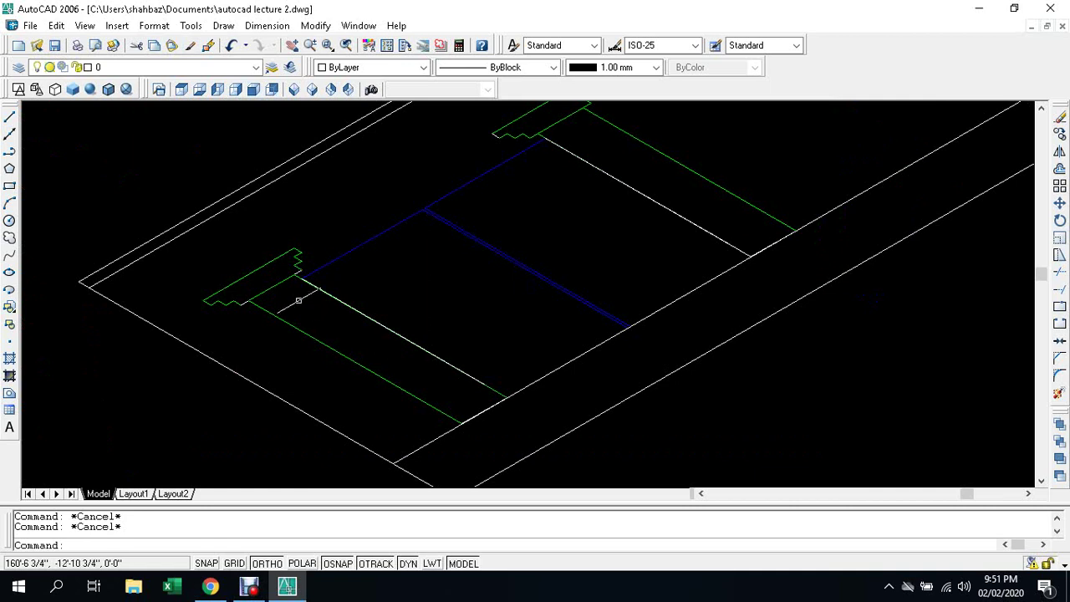
pyautogui.scroll(2, 291, 273)
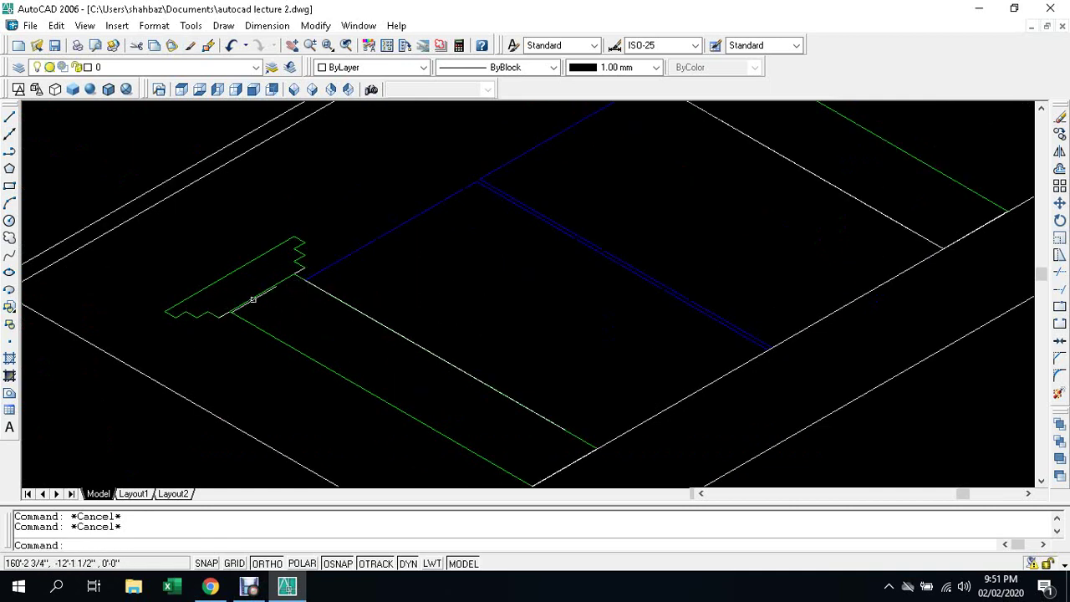
pyautogui.click(260, 295)
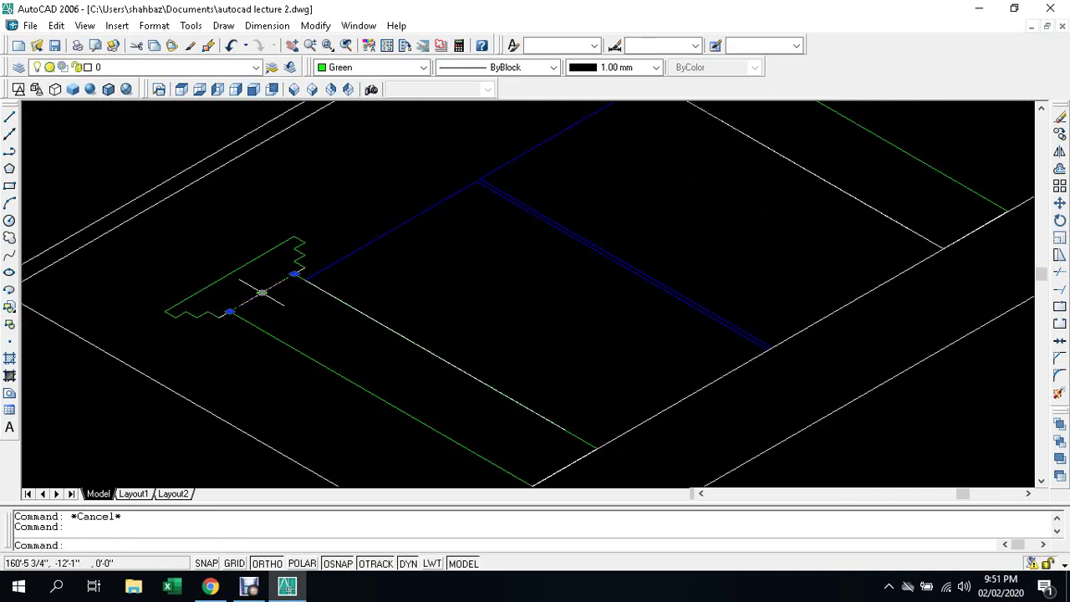
pyautogui.press('Delete')
pyautogui.scroll(-3, 482, 205)
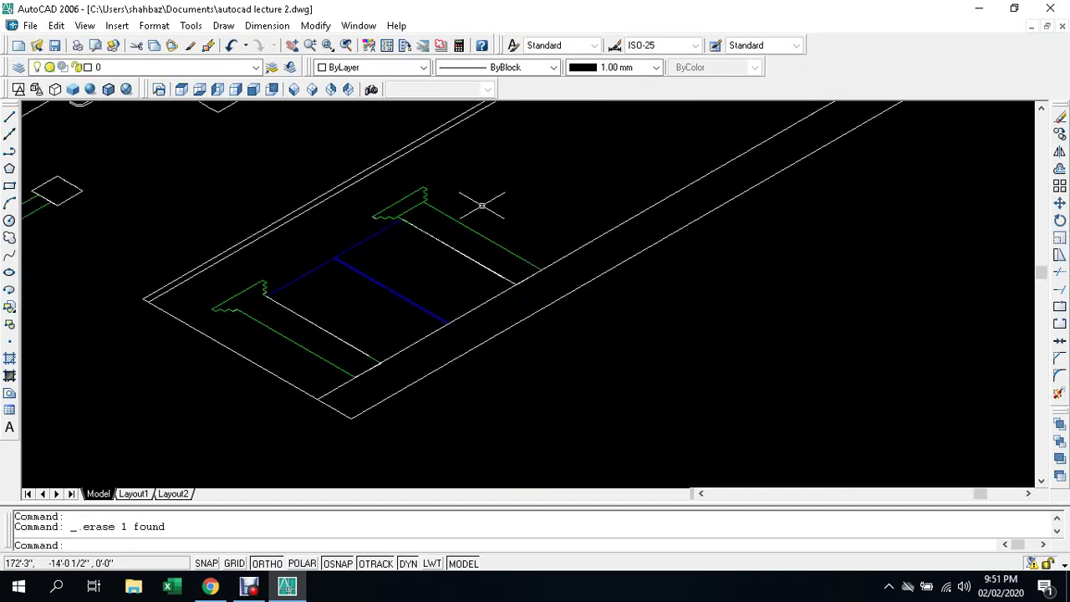
pyautogui.scroll(3, 427, 201)
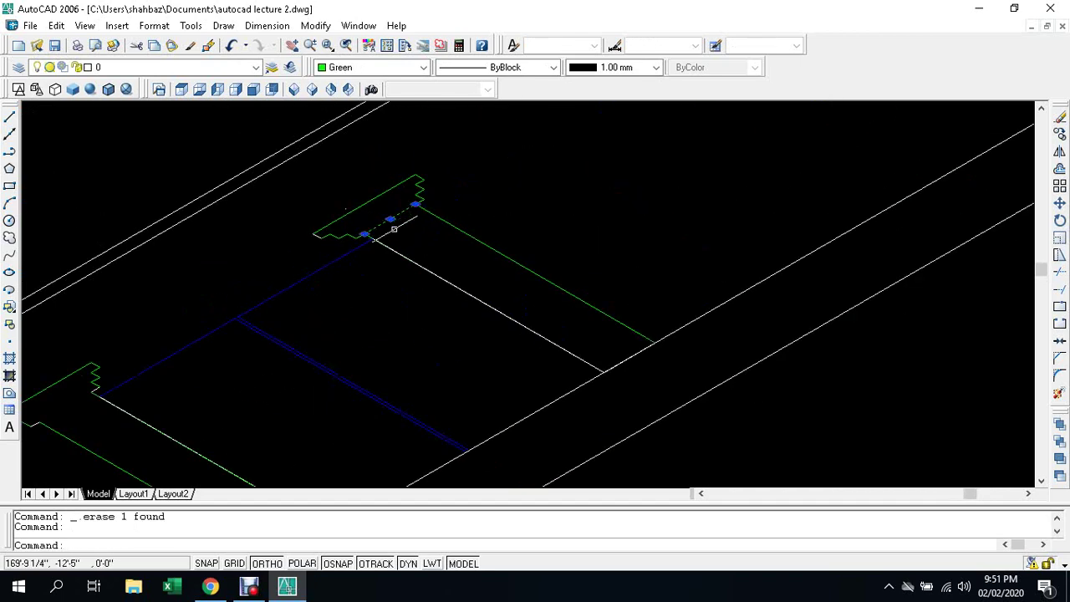
pyautogui.scroll(-1, 429, 245)
pyautogui.scroll(-1, 440, 248)
pyautogui.scroll(-5, 439, 249)
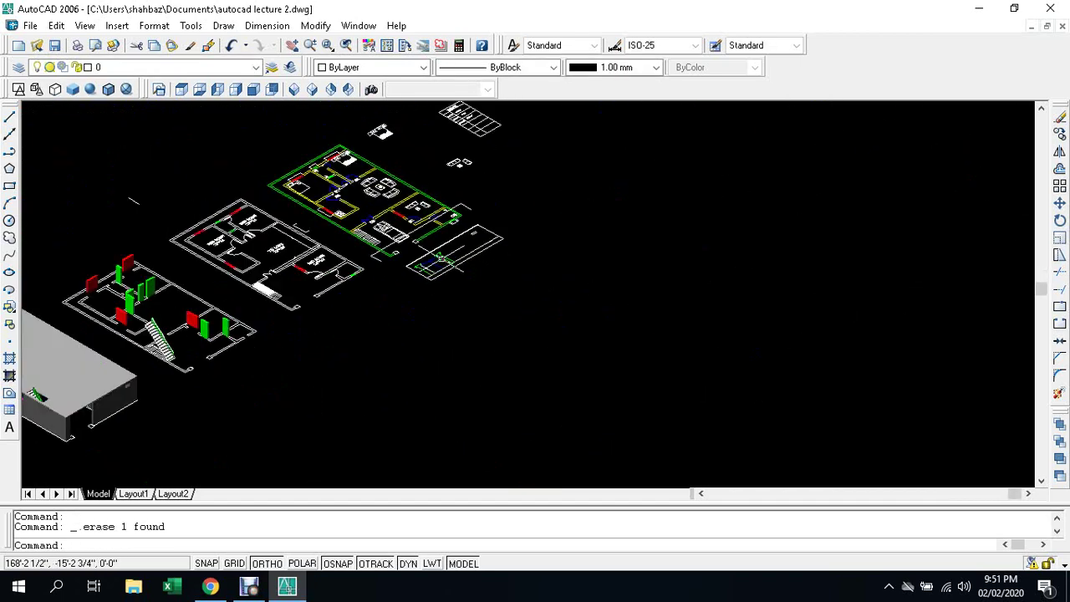
pyautogui.scroll(3, 71, 466)
pyautogui.scroll(-2, 66, 459)
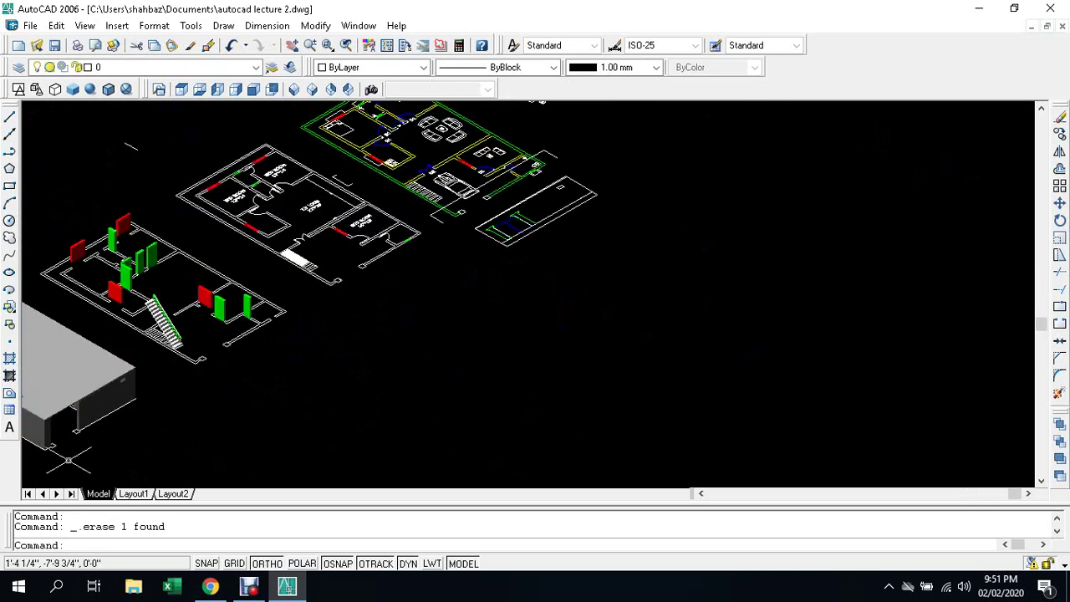
pyautogui.press('Escape')
pyautogui.press('Escape')
pyautogui.scroll(2, 527, 198)
pyautogui.scroll(2, 528, 198)
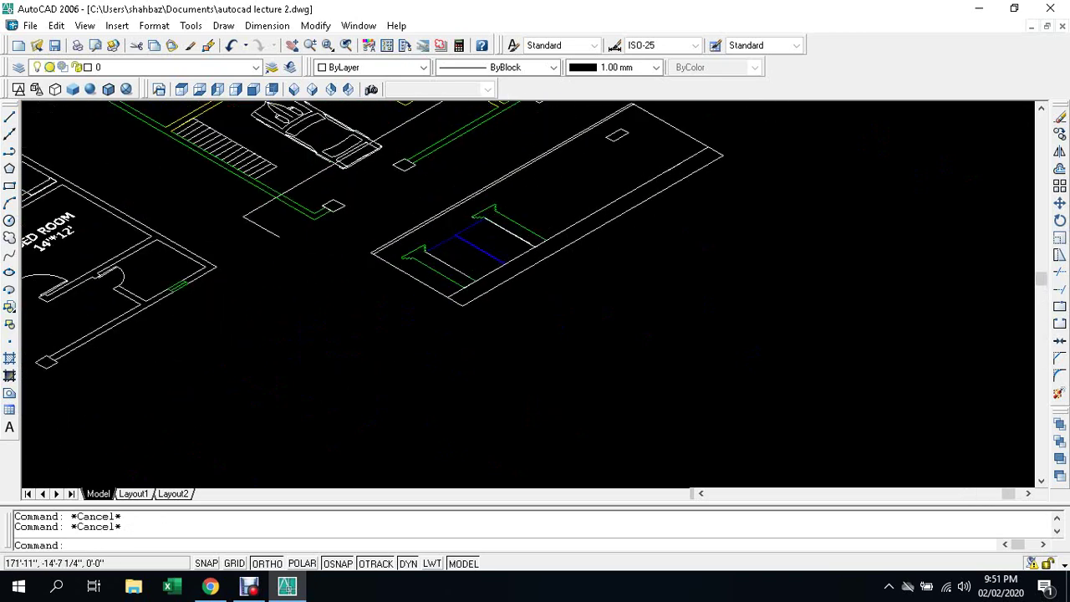
pyautogui.scroll(1, 435, 283)
pyautogui.scroll(1, 397, 291)
pyautogui.scroll(3, 400, 291)
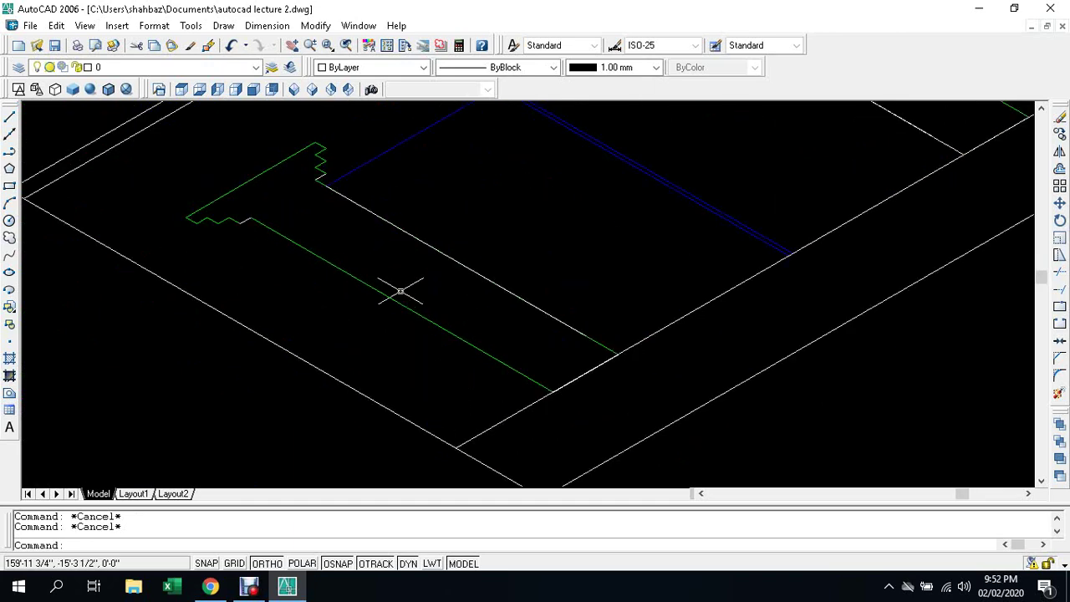
# Step: Use BO Pick Points to make boundary polylines for the lower and upper post outlines
pyautogui.write('bo')
pyautogui.press('Return')
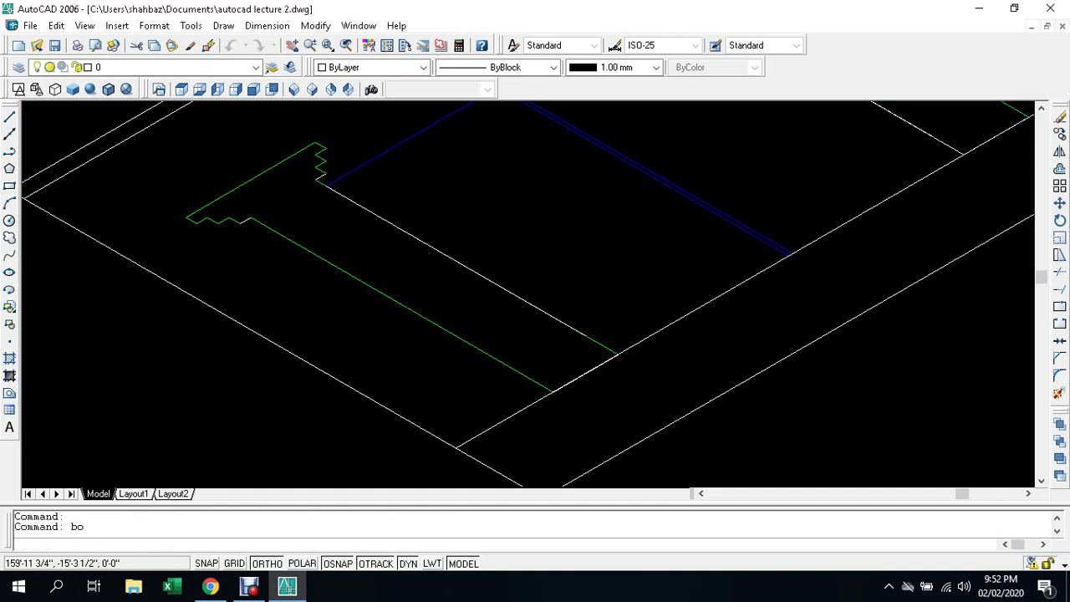
pyautogui.click(357, 94)
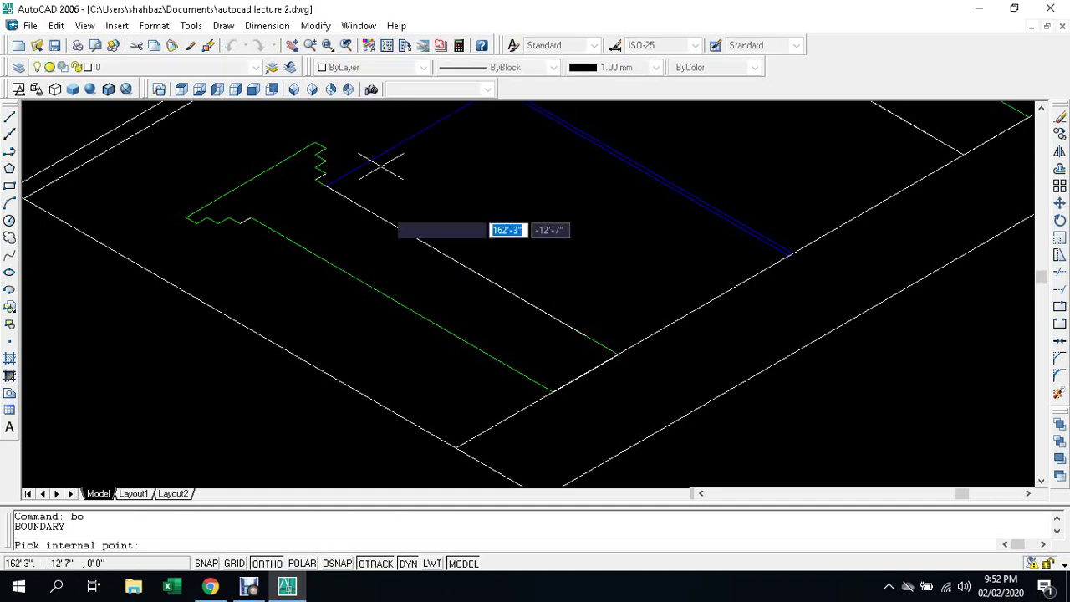
pyautogui.press('Return')
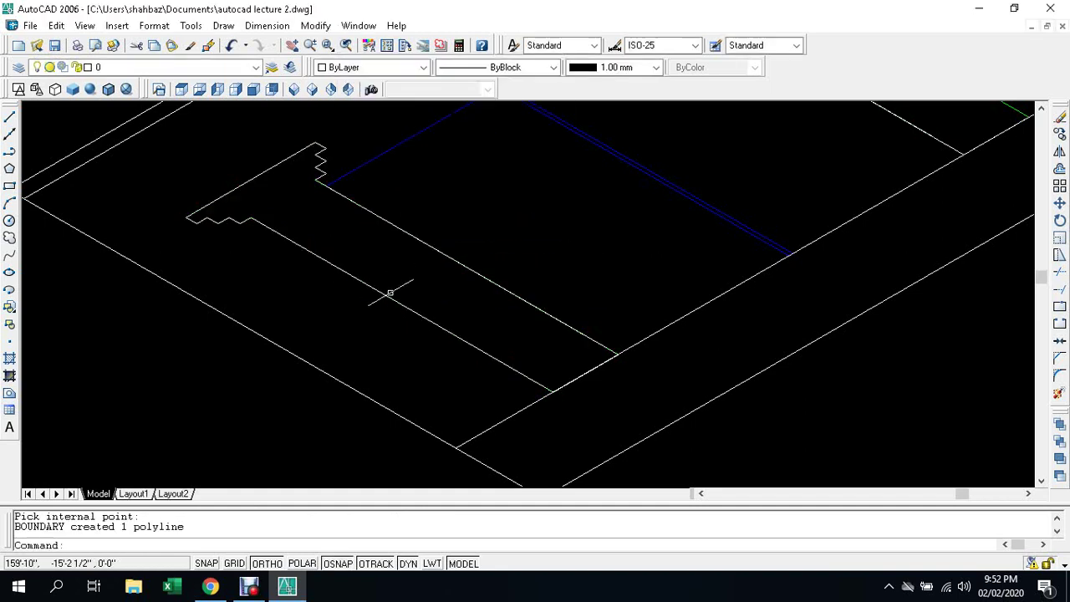
pyautogui.press('Escape')
pyautogui.scroll(-3, 389, 298)
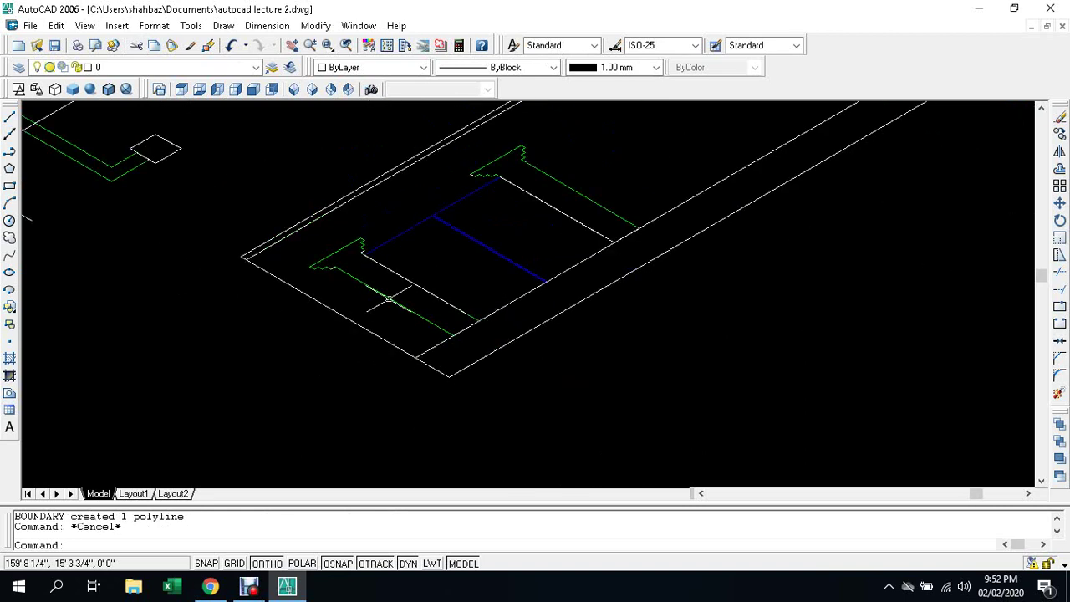
pyautogui.write('bo')
pyautogui.press('Return')
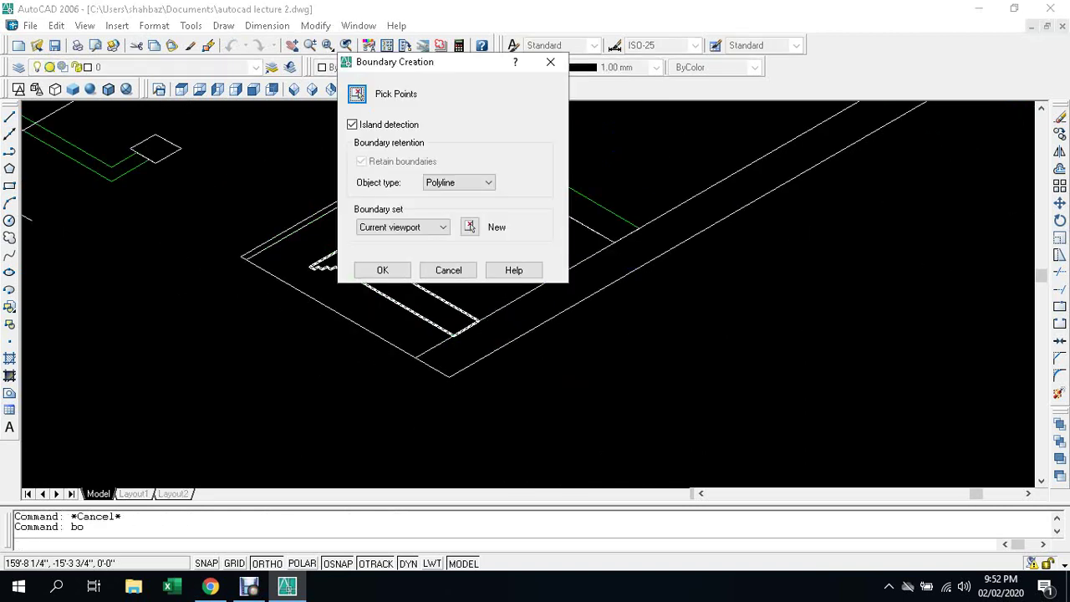
pyautogui.click(357, 94)
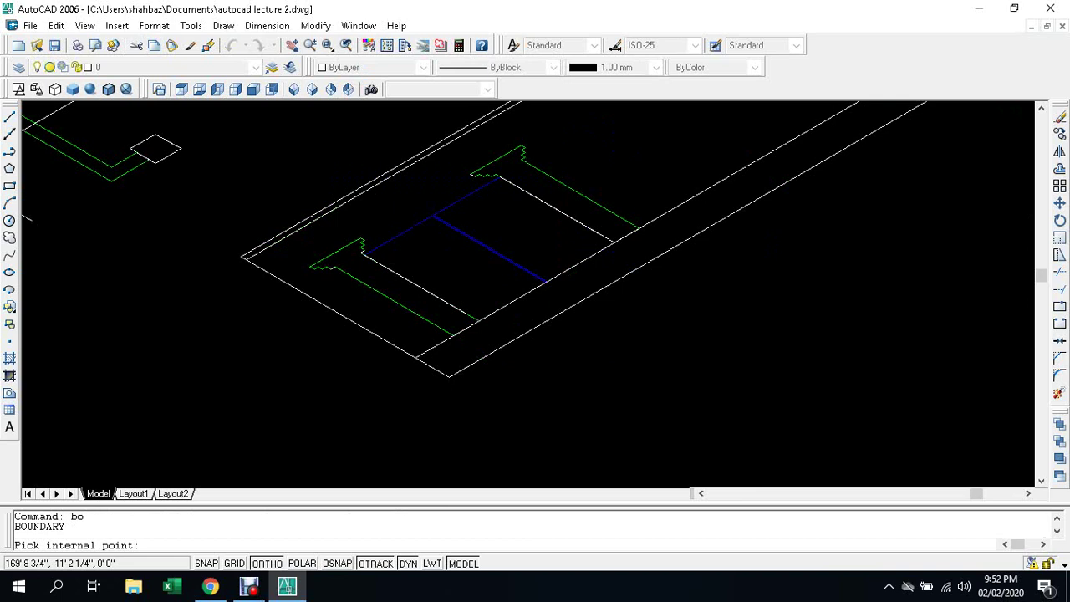
pyautogui.click(512, 172)
pyautogui.press('Return')
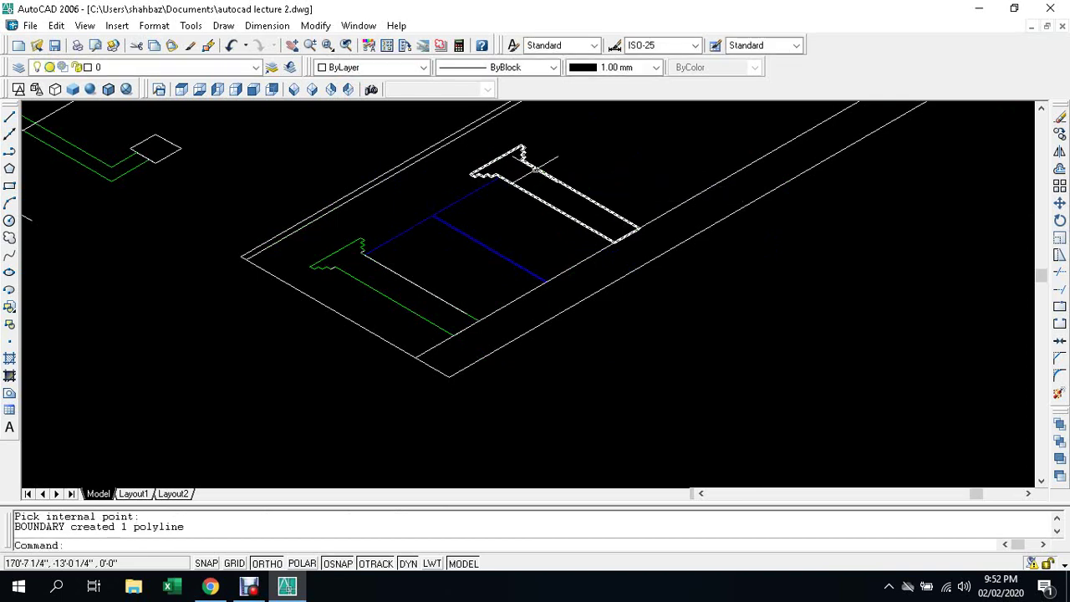
pyautogui.press('Escape')
pyautogui.press('Escape')
pyautogui.write('ext')
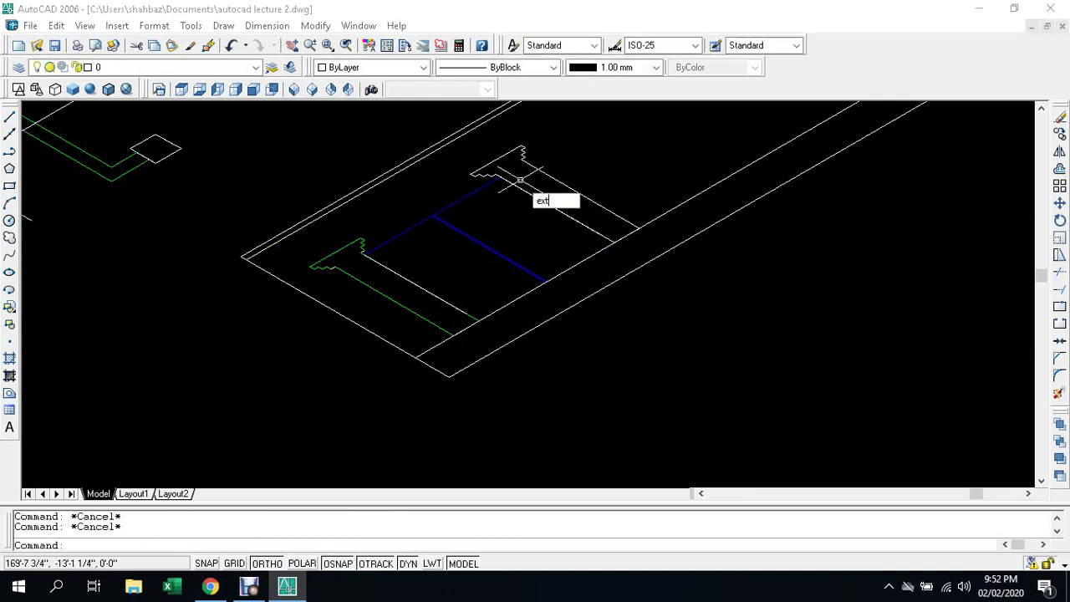
# Step: Extrude both post boundaries to height 18 with zero taper, then select the nearer post solid
pyautogui.press('Return')
pyautogui.click(520, 181)
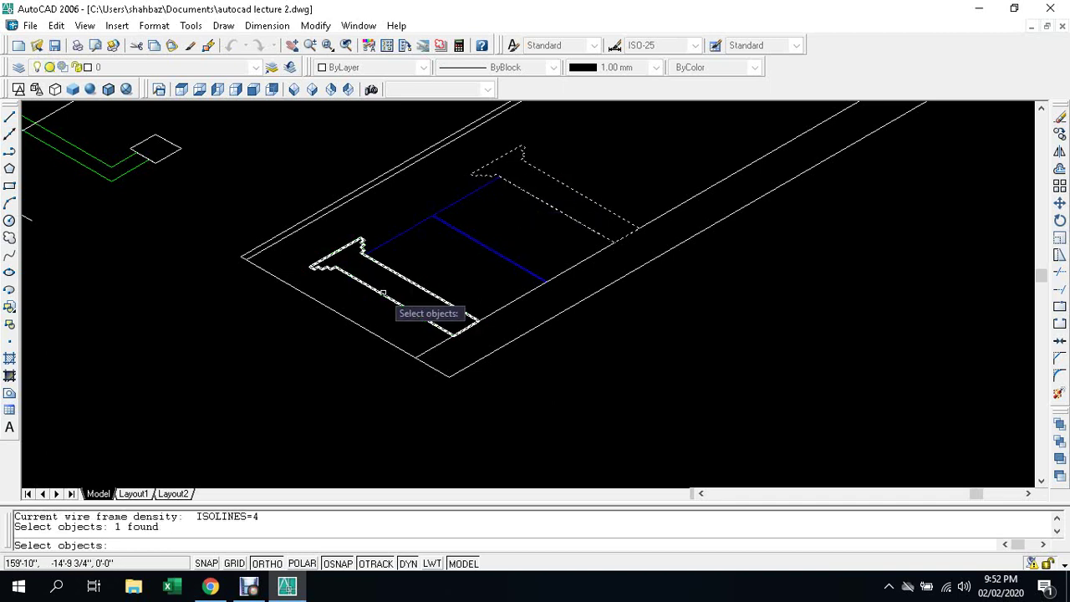
pyautogui.click(382, 292)
pyautogui.press('Return')
pyautogui.write('18')
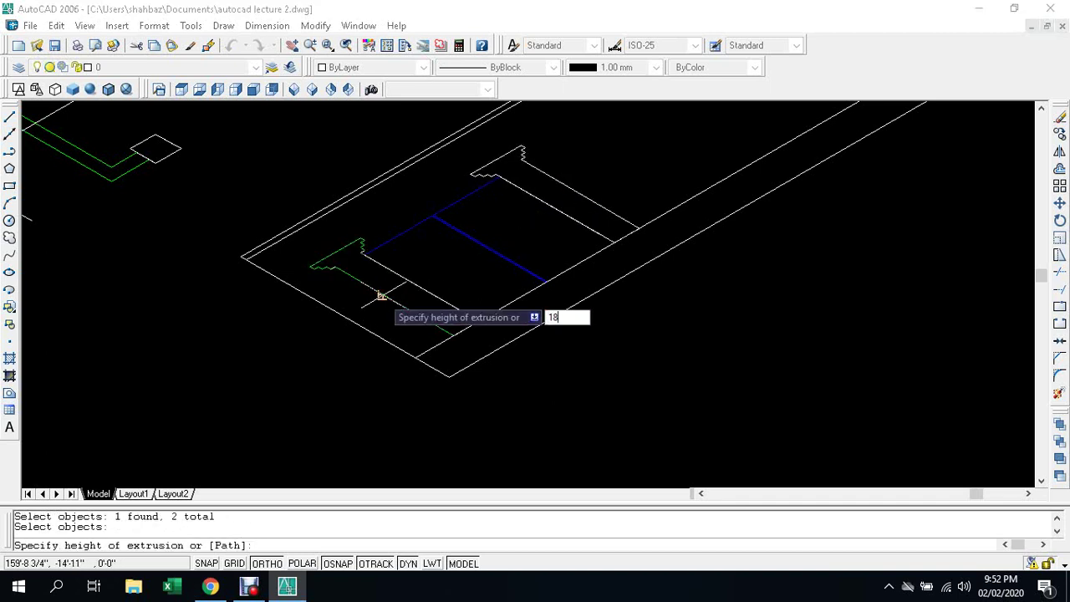
pyautogui.press('Return')
pyautogui.press('Return')
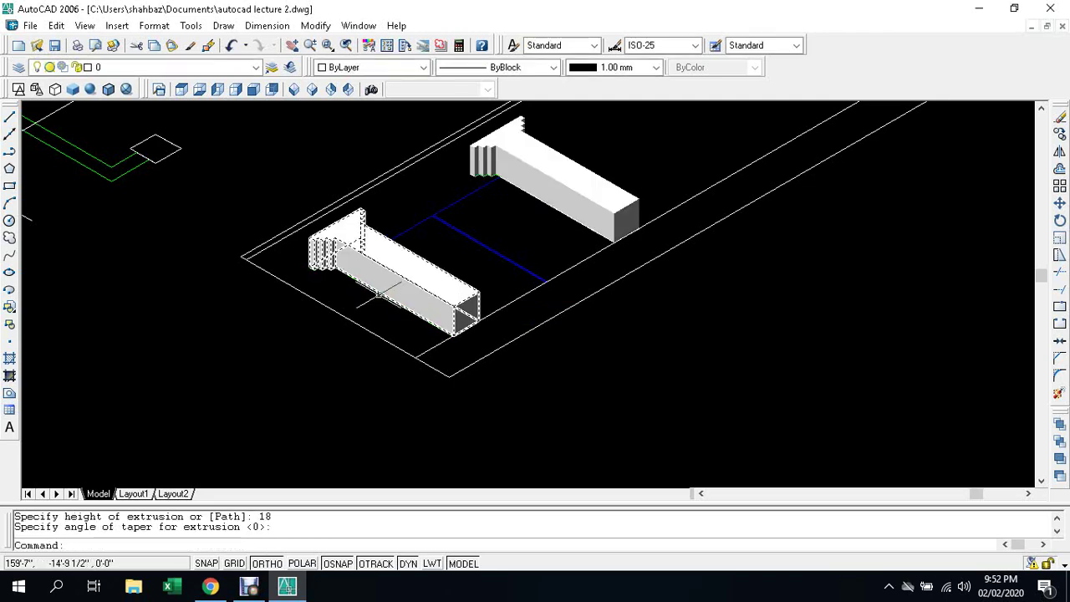
pyautogui.press('Escape')
pyautogui.press('Escape')
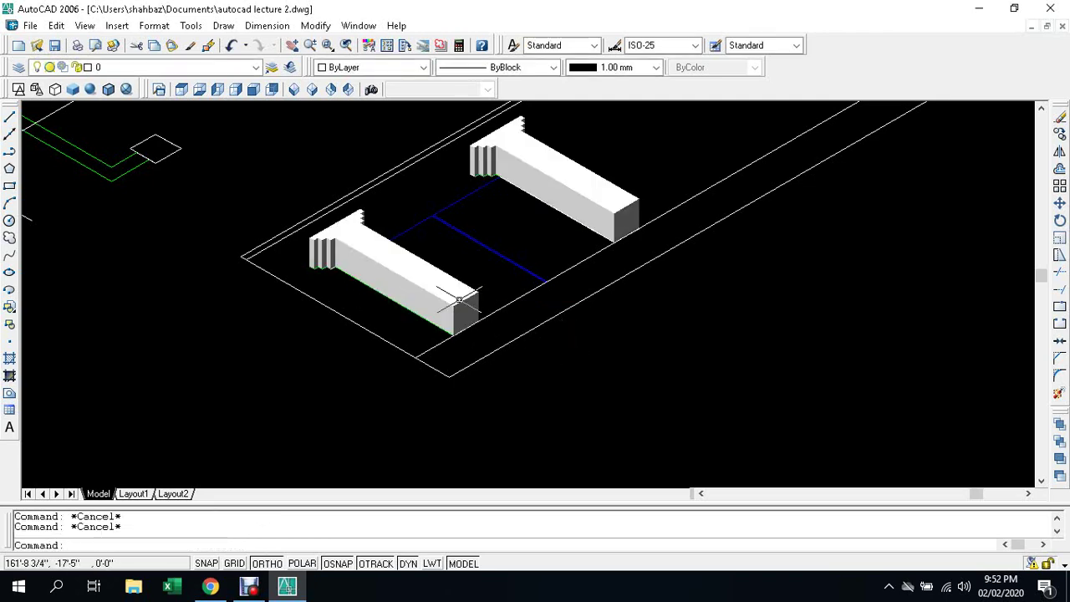
pyautogui.scroll(-3, 458, 299)
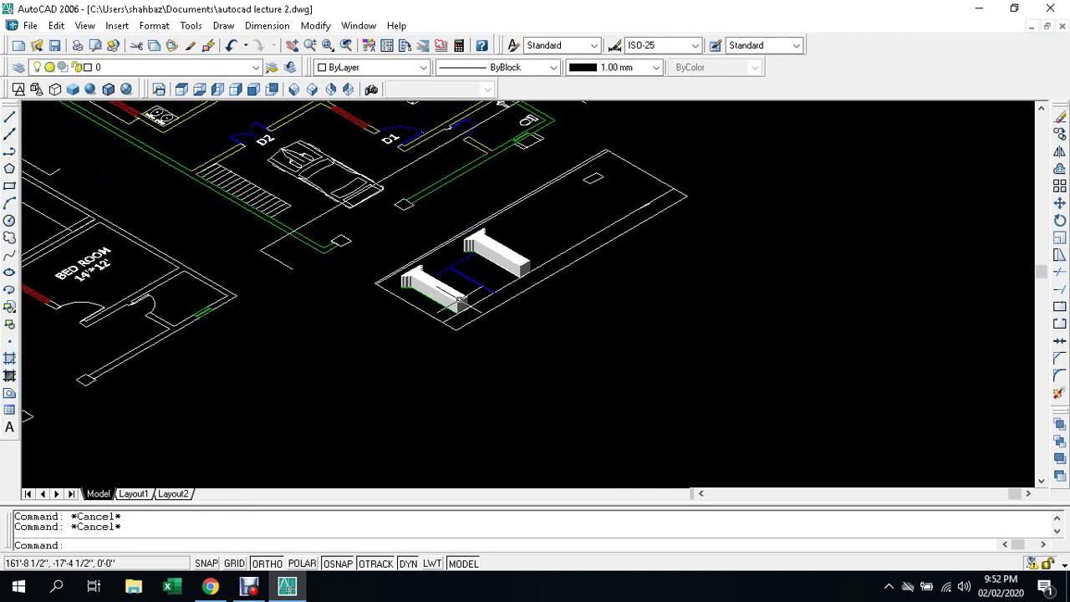
pyautogui.click(458, 299)
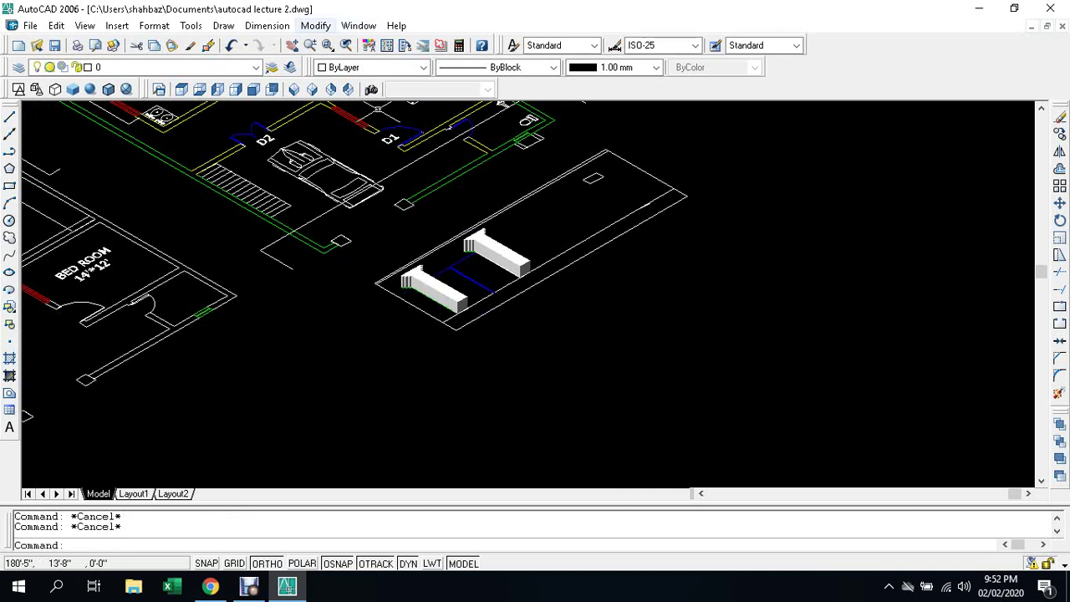
pyautogui.click(315, 25)
pyautogui.moveTo(344, 385)
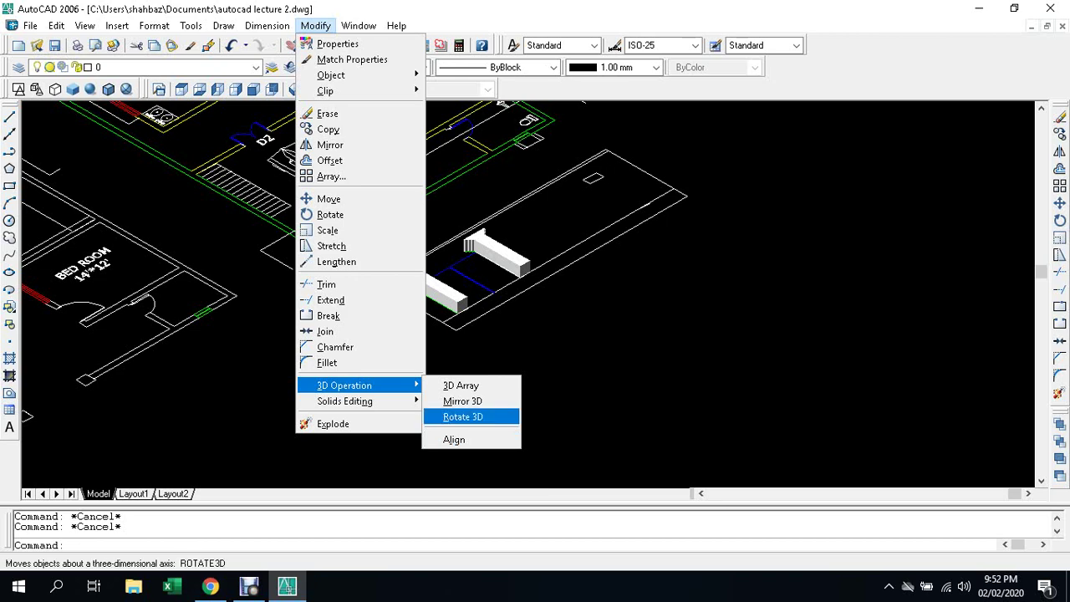
# Step: Start ROTATE3D and select both stepped post solids
pyautogui.click(468, 416)
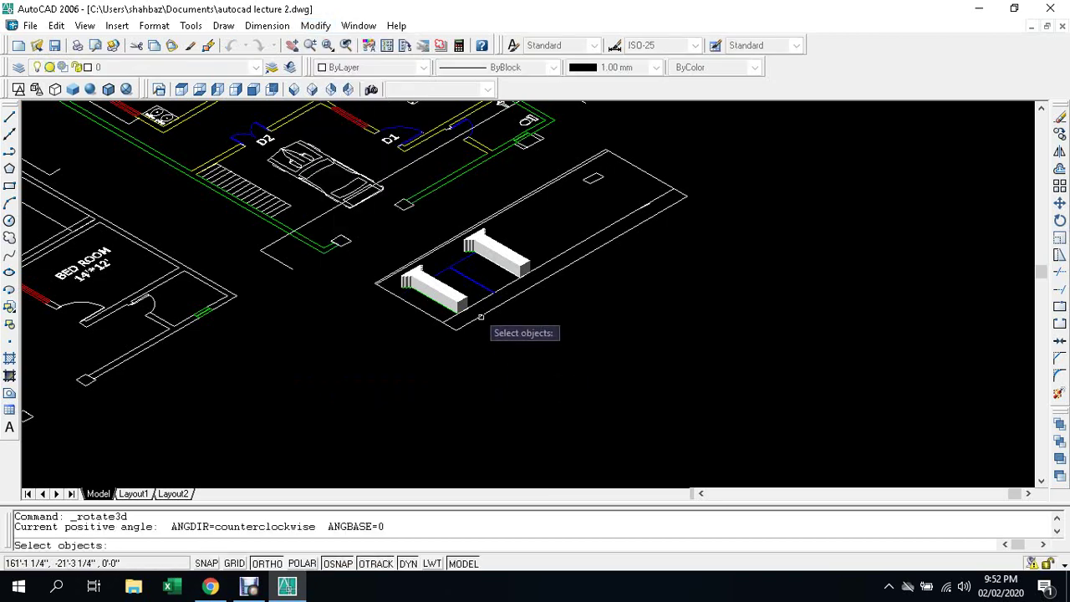
pyautogui.scroll(3, 472, 326)
pyautogui.click(436, 294)
pyautogui.click(436, 294)
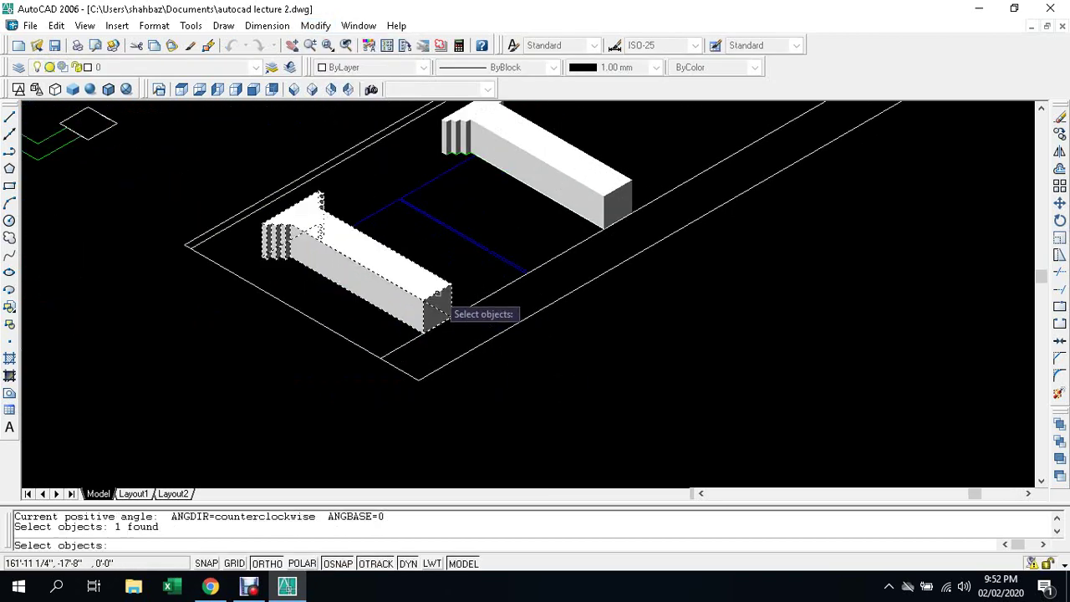
pyautogui.click(626, 189)
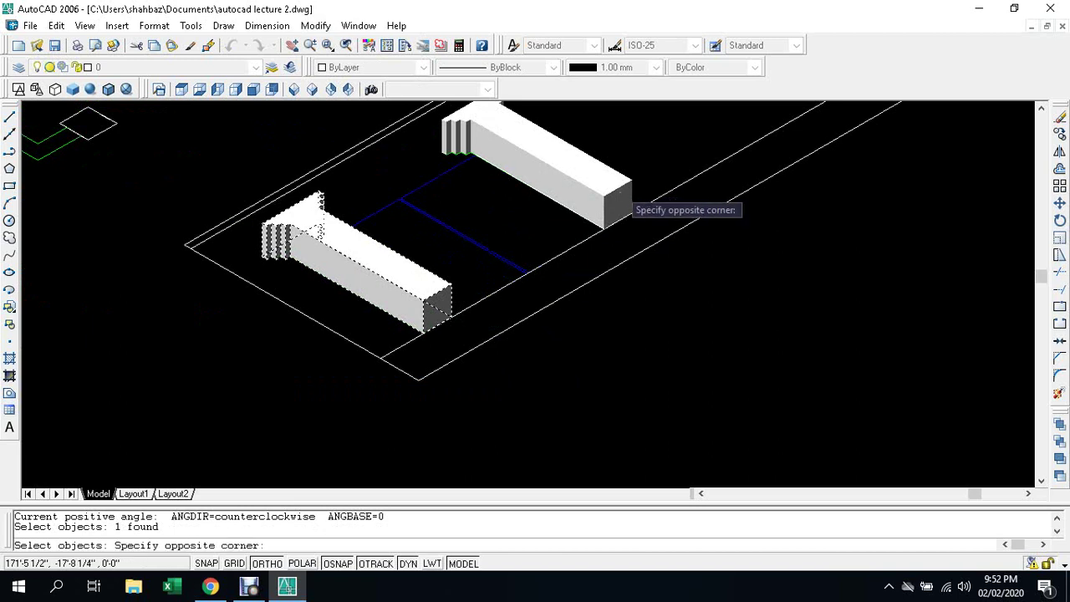
pyautogui.click(599, 186)
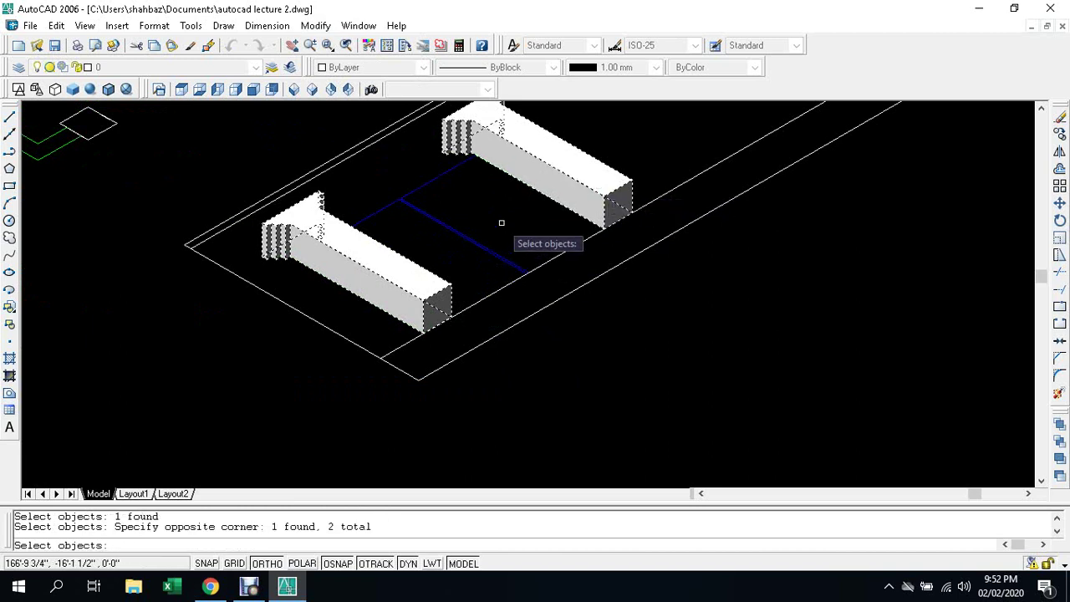
pyautogui.press('Return')
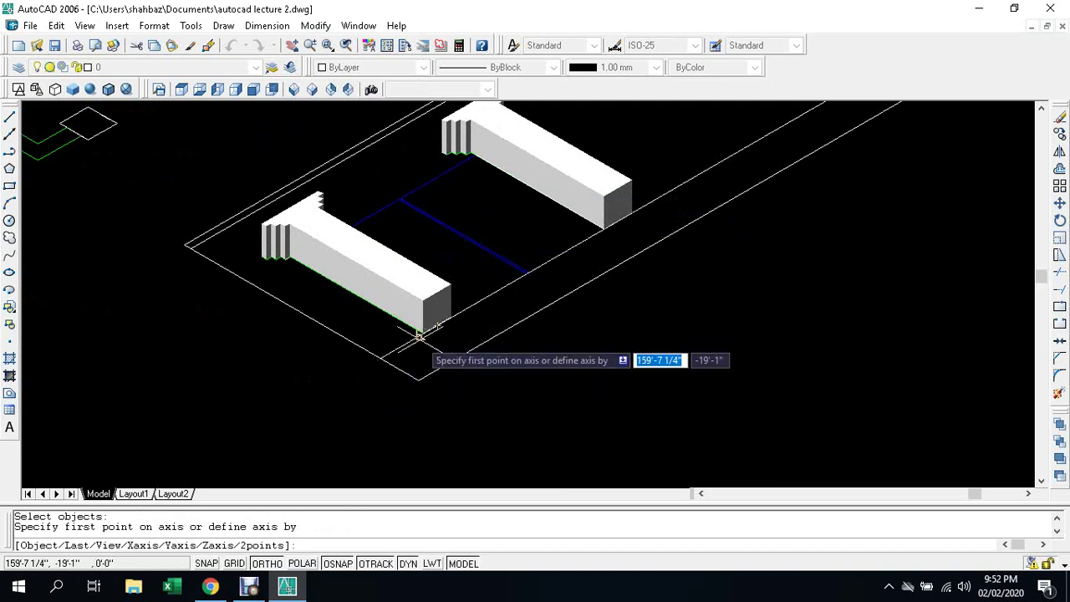
# Step: Rotate the posts 90° about an axis along their base edge so they stand upright
pyautogui.scroll(2, 430, 329)
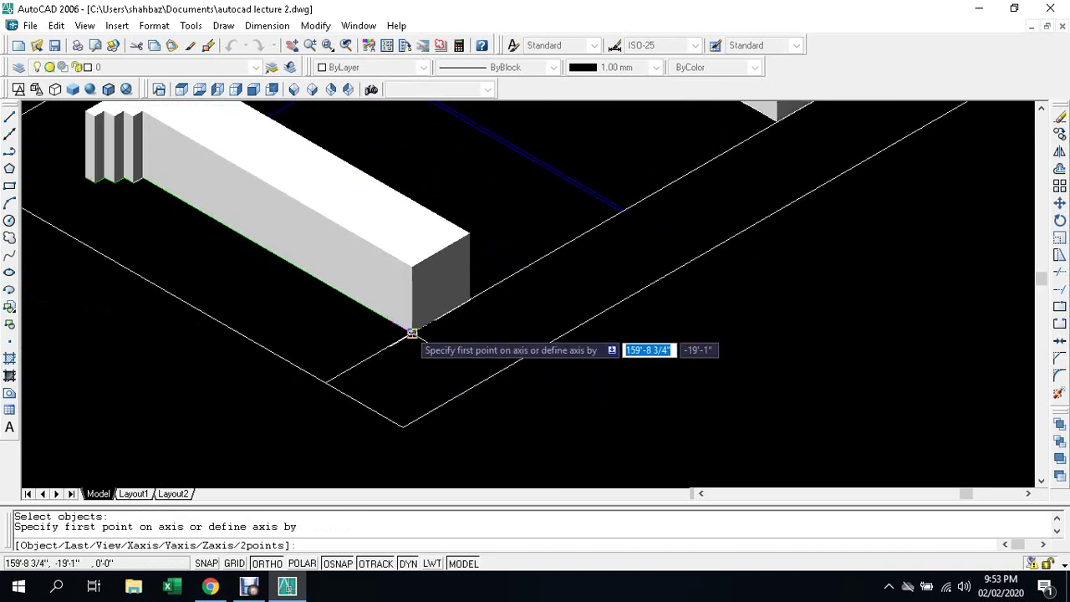
pyautogui.click(412, 331)
pyautogui.scroll(-2, 412, 330)
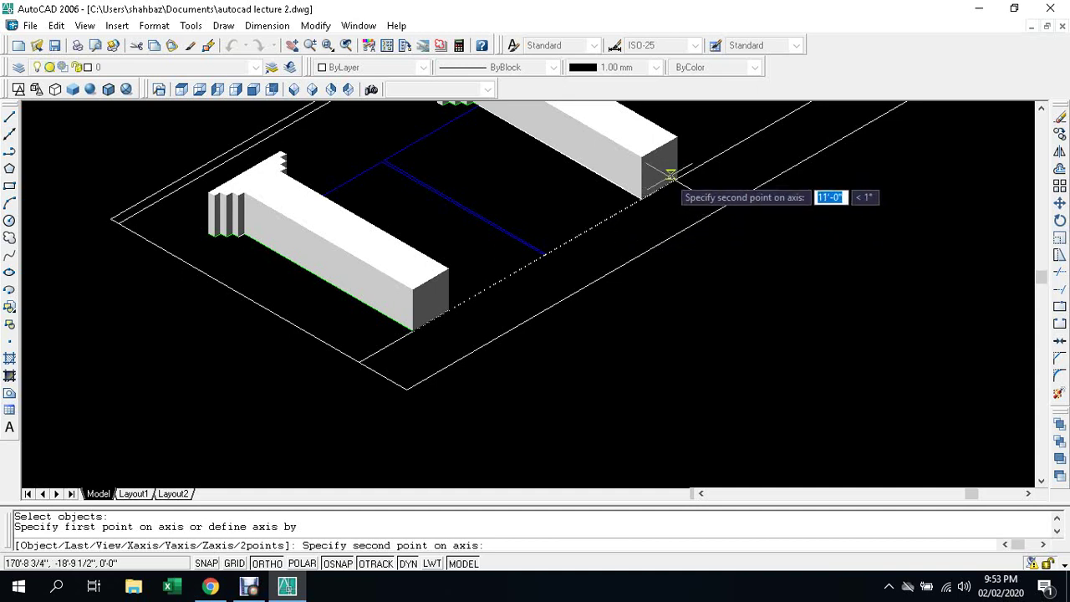
pyautogui.click(678, 177)
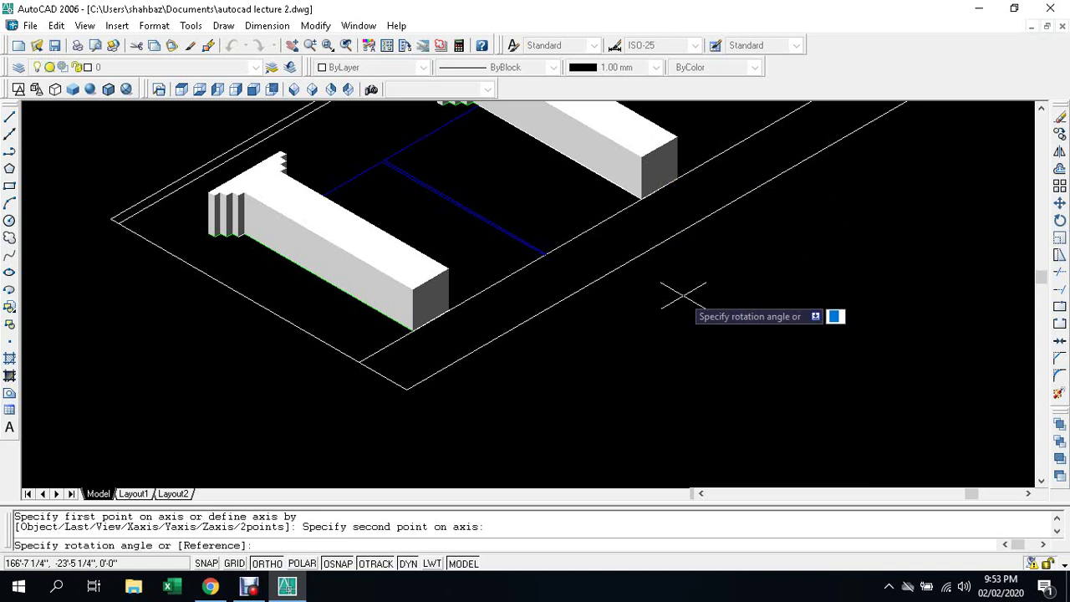
pyautogui.write('90')
pyautogui.press('Return')
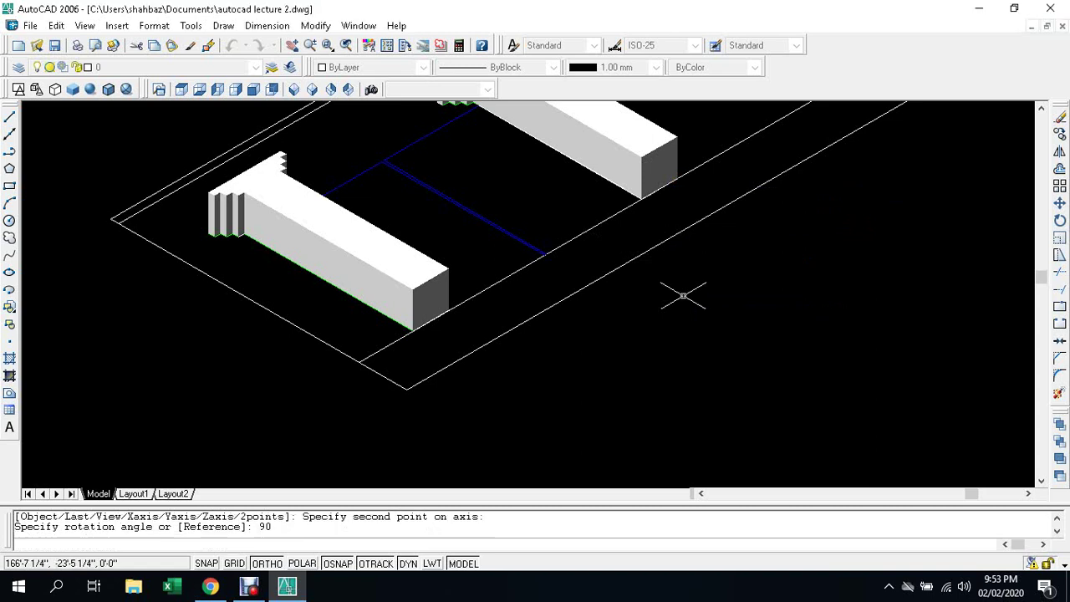
pyautogui.press('Return')
pyautogui.press('Escape')
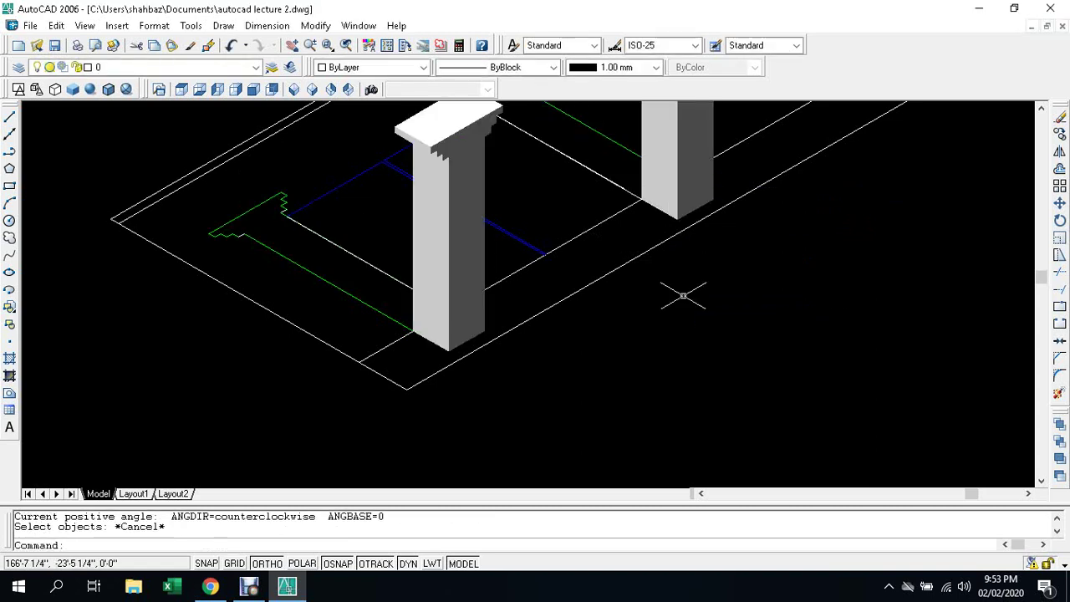
pyautogui.press('Escape')
pyautogui.press('Escape')
pyautogui.scroll(-5, 685, 296)
pyautogui.scroll(2, 699, 197)
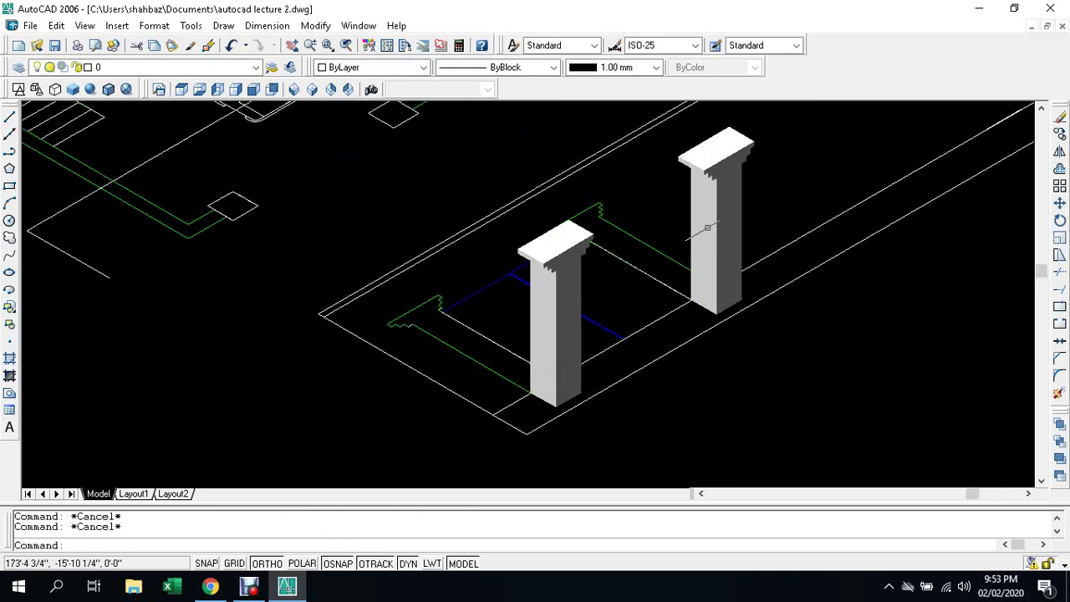
pyautogui.scroll(2, 707, 192)
# Step: Set both stepped-cap posts to Green using the Color Control dropdown
pyautogui.click(706, 167)
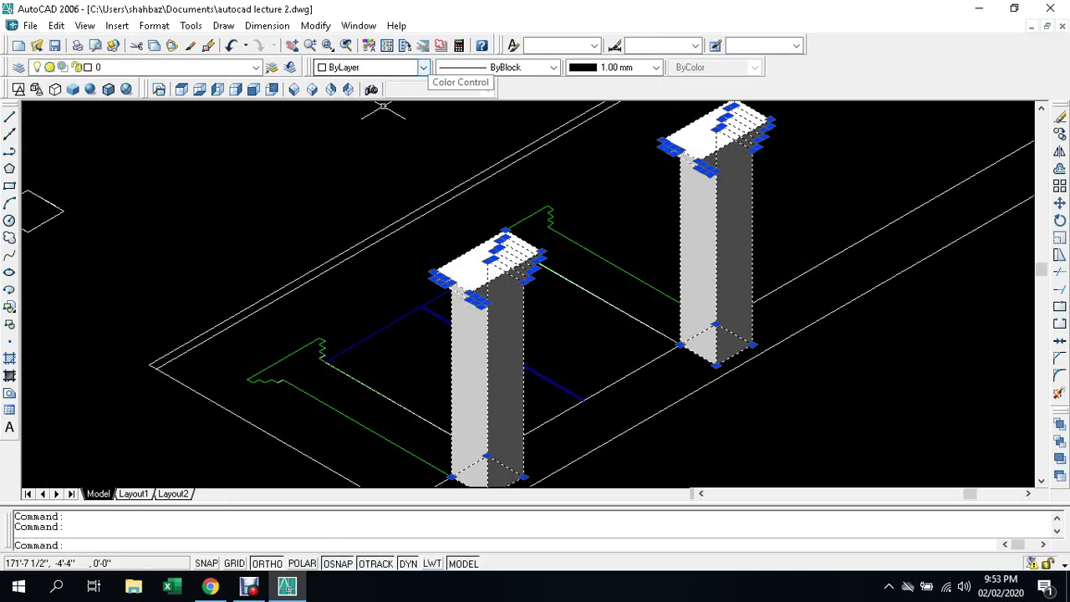
pyautogui.click(423, 67)
pyautogui.click(359, 133)
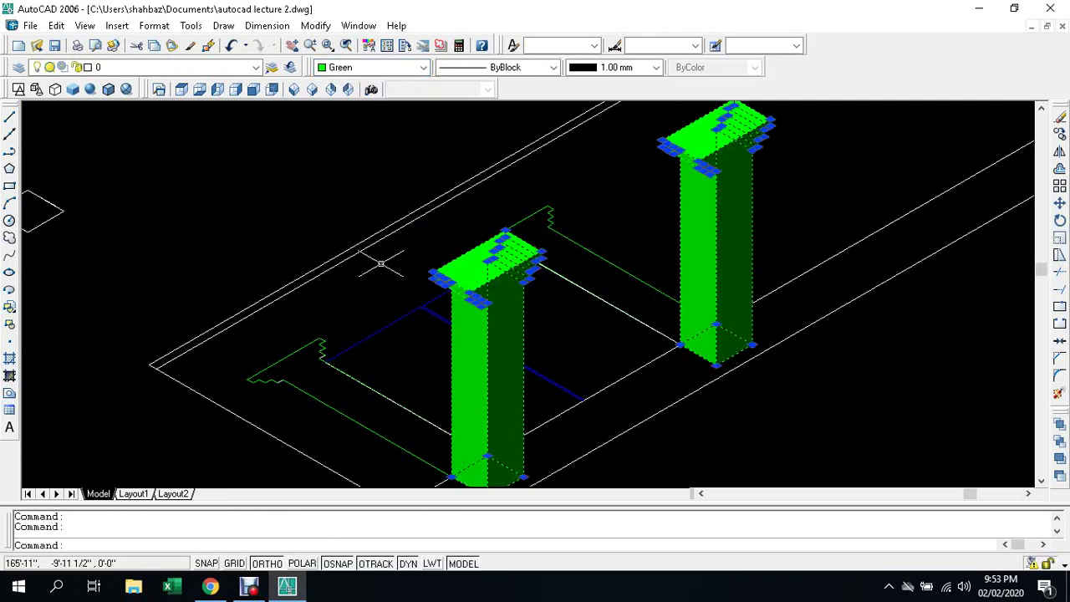
pyautogui.press('Escape')
pyautogui.press('Escape')
pyautogui.scroll(-4, 393, 213)
pyautogui.scroll(2, 411, 347)
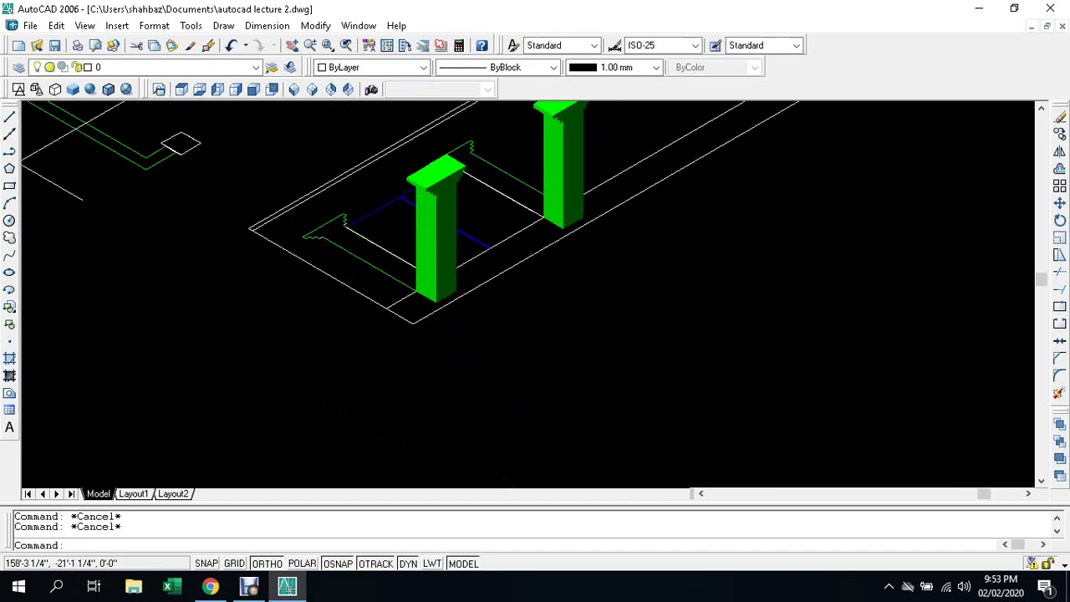
pyautogui.scroll(-5, 429, 303)
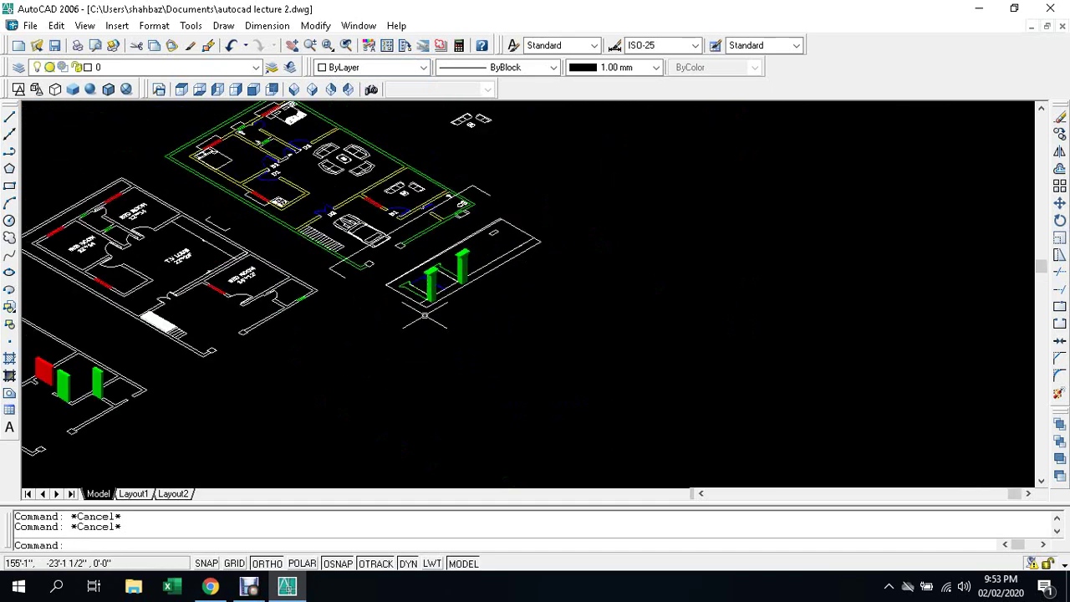
pyautogui.scroll(-2, 425, 316)
pyautogui.scroll(4, 431, 290)
pyautogui.scroll(2, 431, 291)
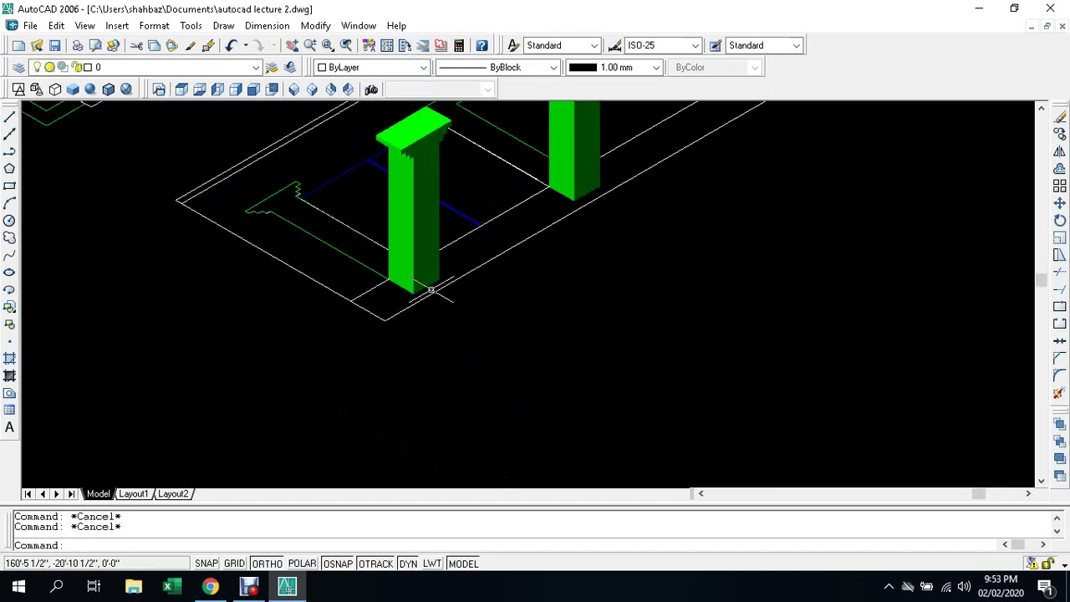
# Step: Copy both green posts, taking the base point at a post's bottom corner
pyautogui.write('co')
pyautogui.press('Return')
pyautogui.click(431, 285)
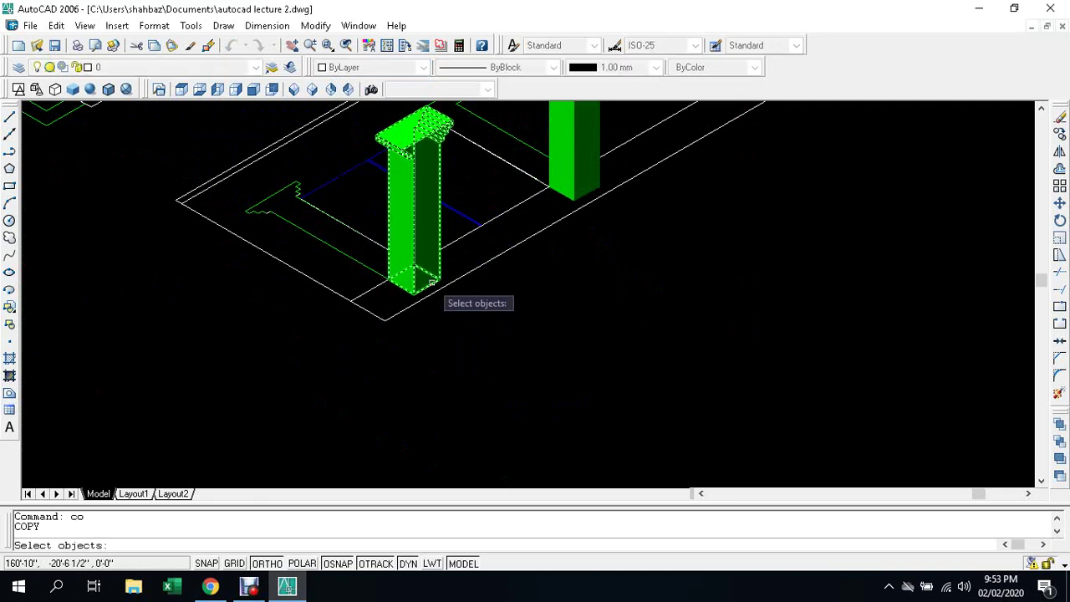
pyautogui.click(575, 197)
pyautogui.press('Return')
pyautogui.scroll(3, 389, 350)
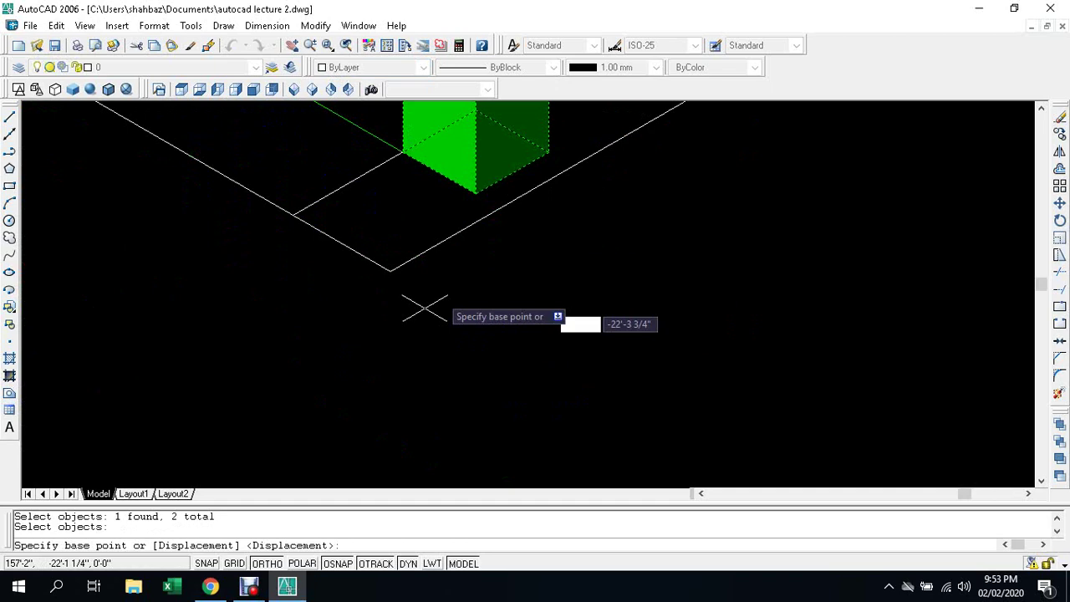
pyautogui.click(475, 194)
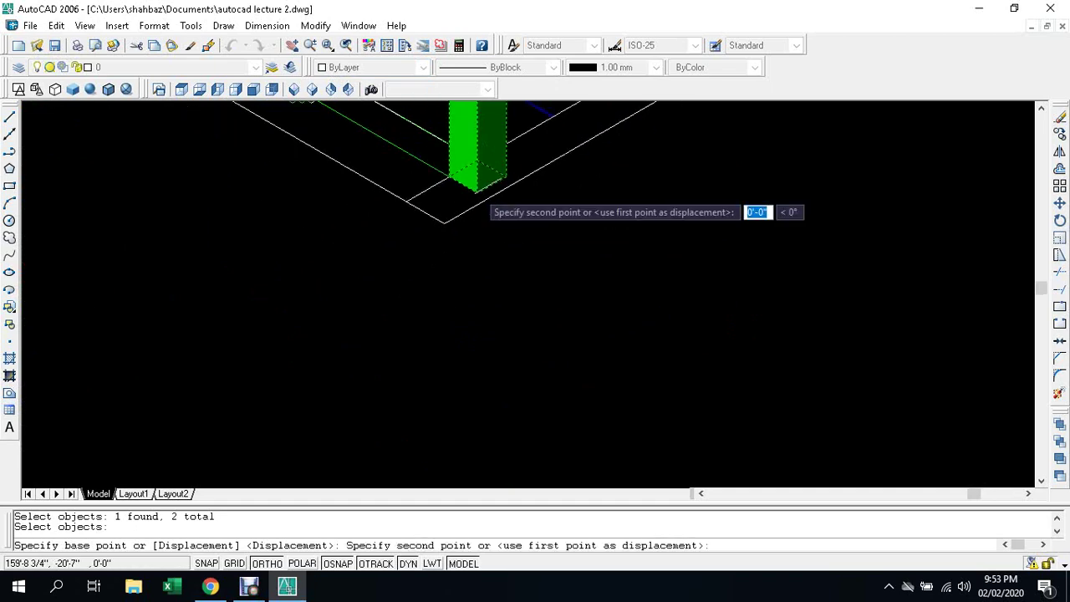
# Step: Place the post copies at the corner beneath the roof slab
pyautogui.scroll(-5, 475, 194)
pyautogui.scroll(3, 376, 251)
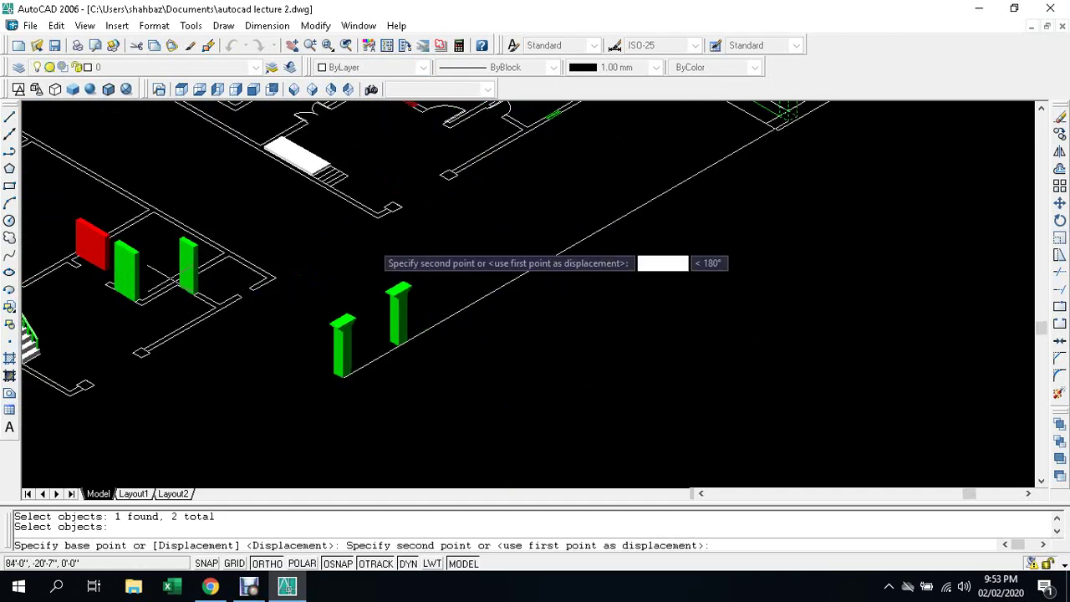
pyautogui.scroll(-4, 468, 239)
pyautogui.scroll(1, 310, 310)
pyautogui.scroll(1, 303, 316)
pyautogui.scroll(1, 313, 318)
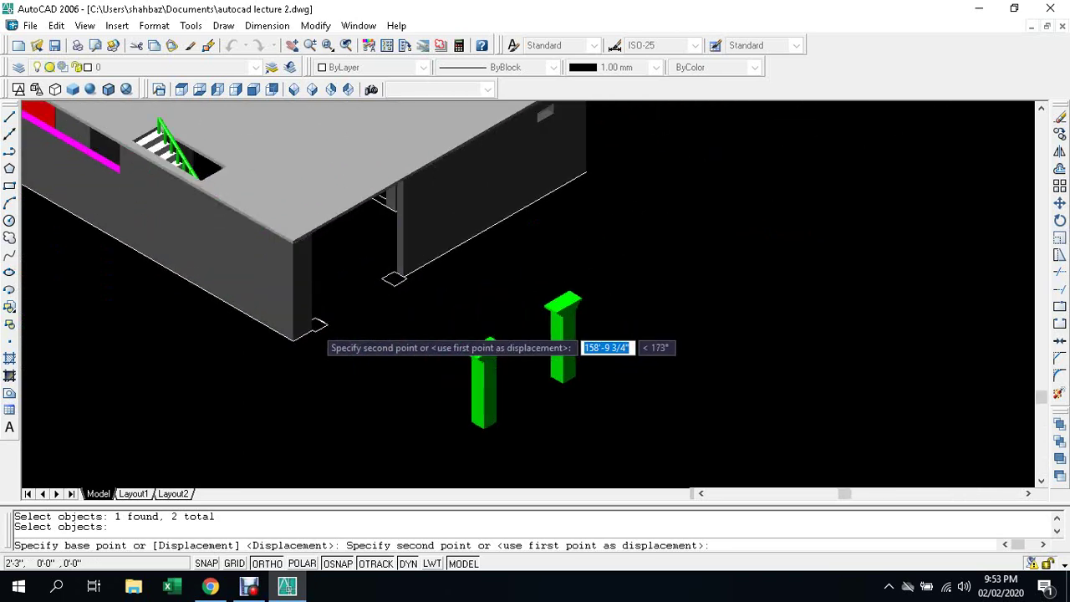
pyautogui.scroll(1, 306, 329)
pyautogui.scroll(1, 308, 334)
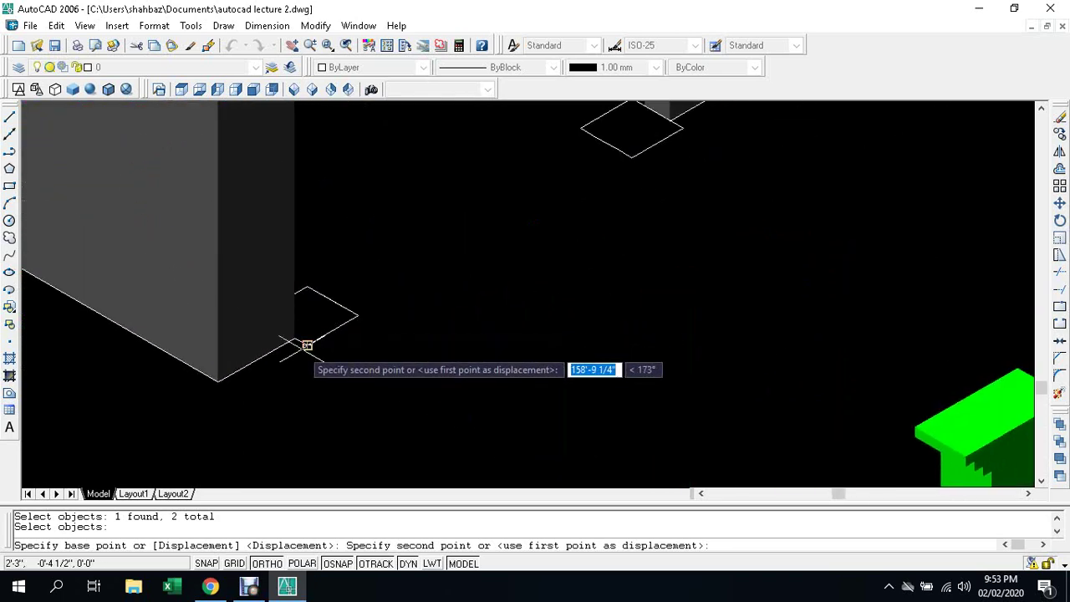
pyautogui.click(306, 345)
pyautogui.scroll(-1, 307, 344)
pyautogui.scroll(-1, 307, 345)
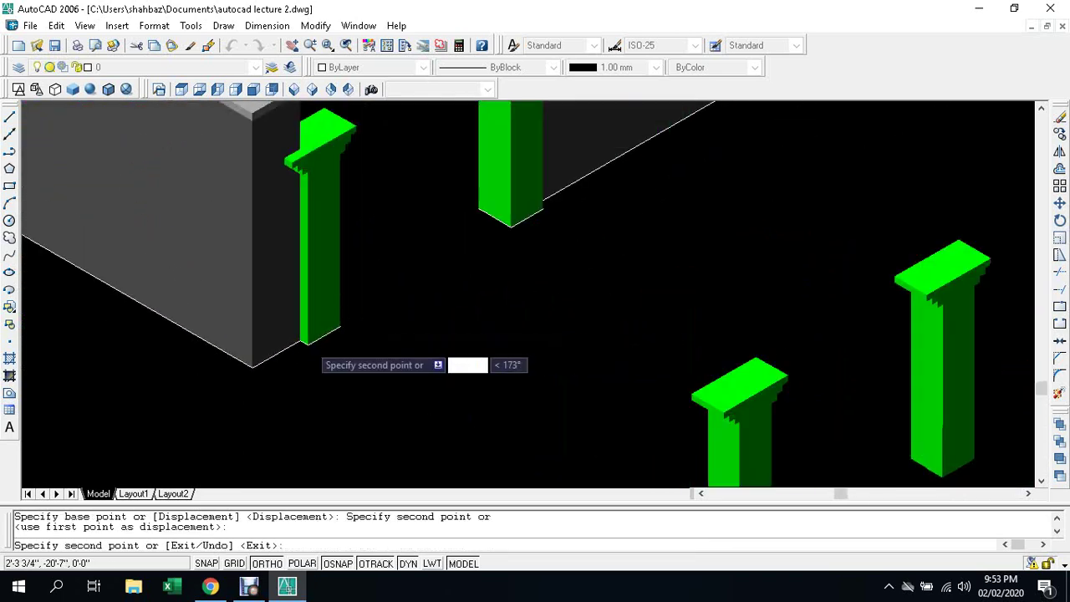
pyautogui.press('Escape')
pyautogui.scroll(2, 368, 457)
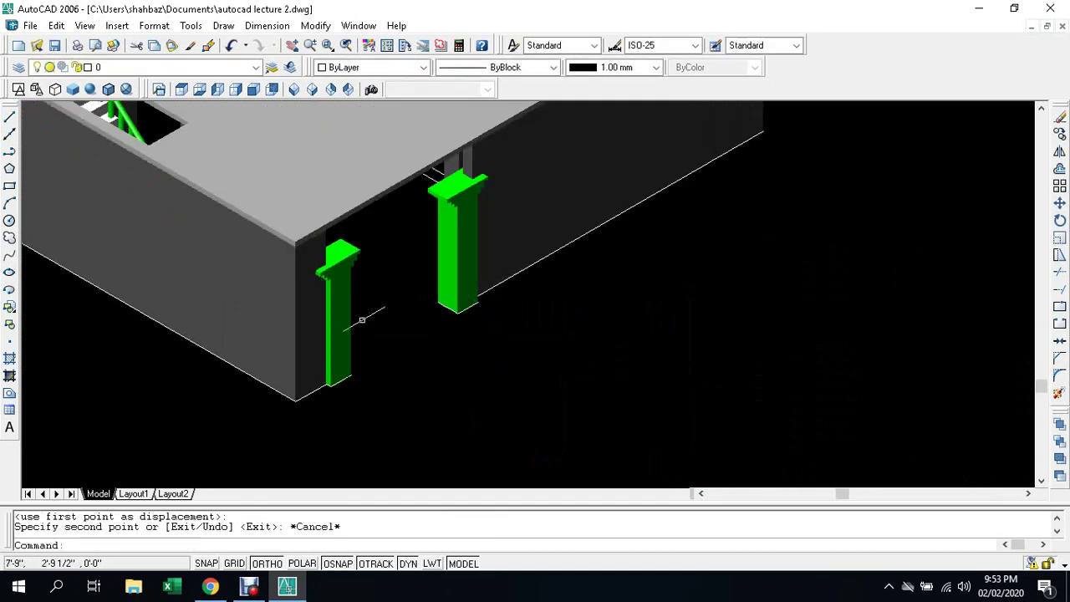
pyautogui.press('Escape')
pyautogui.click(342, 318)
pyautogui.press('Escape')
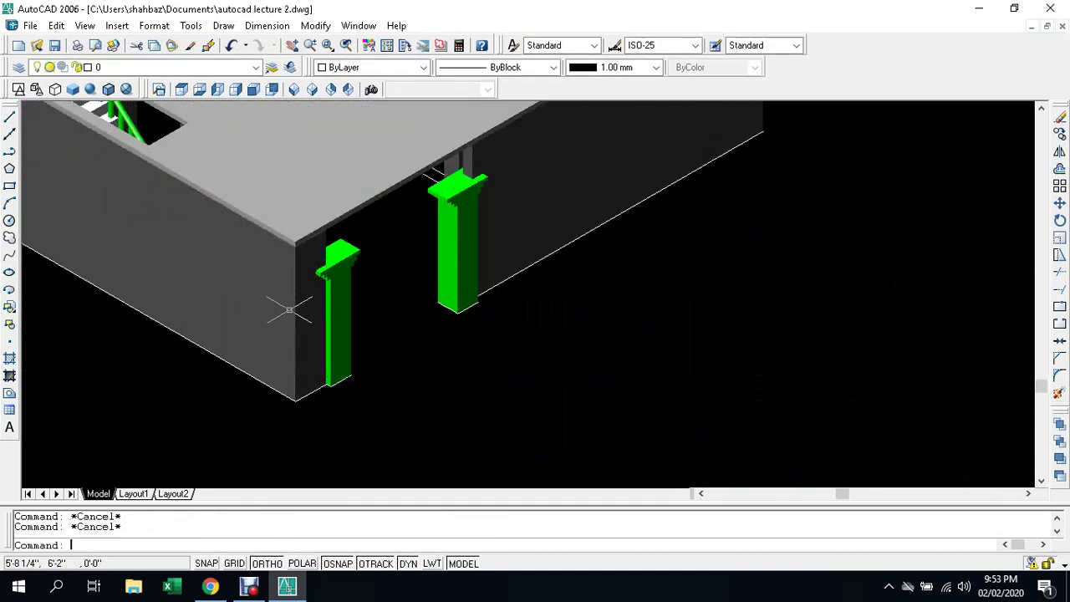
# Step: Subtract the left green post copy from the house slab, then zoom out to recentre
pyautogui.write('su')
pyautogui.press('Return')
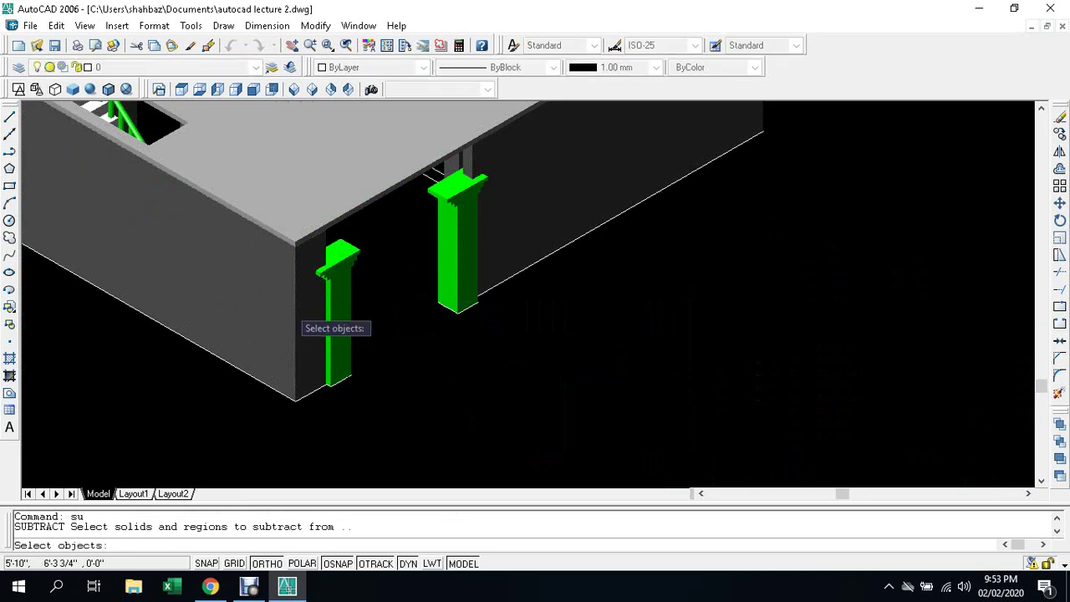
pyautogui.click(296, 309)
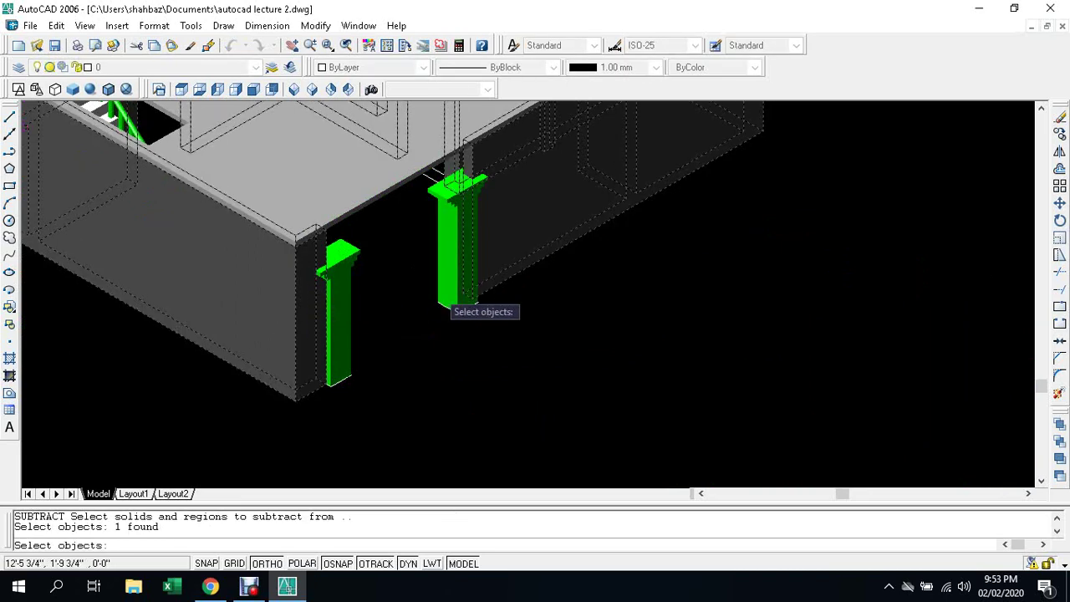
pyautogui.press('Return')
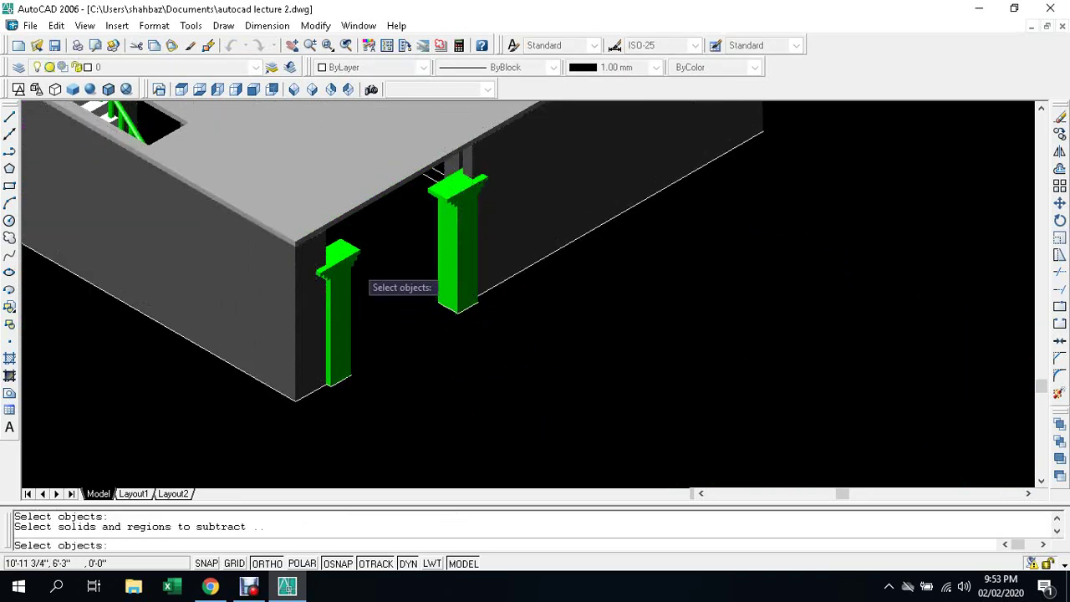
pyautogui.click(349, 270)
pyautogui.press('Return')
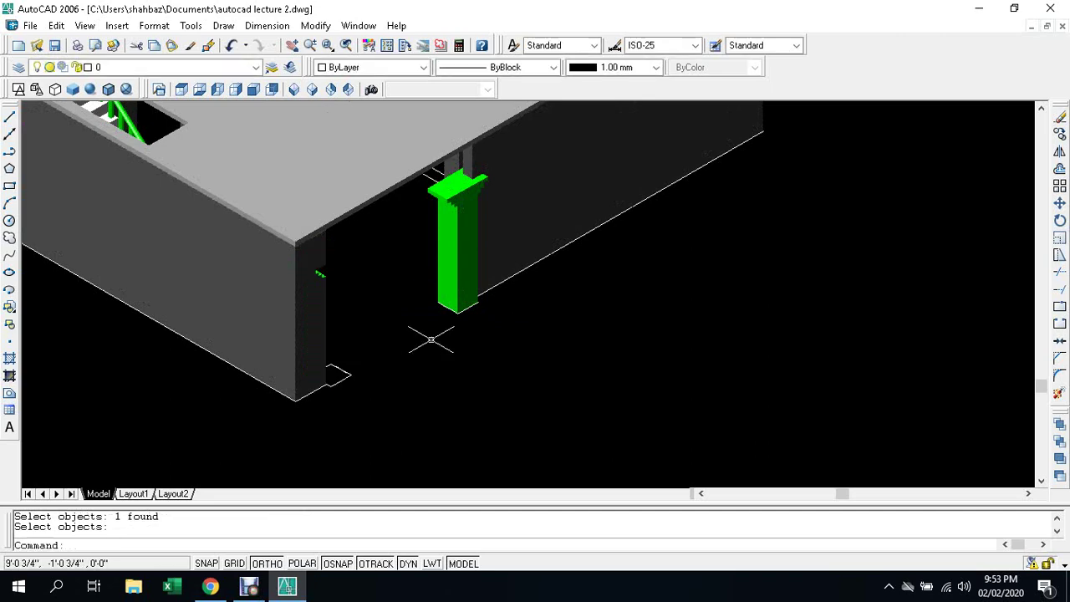
pyautogui.scroll(3, 335, 296)
pyautogui.press('Escape')
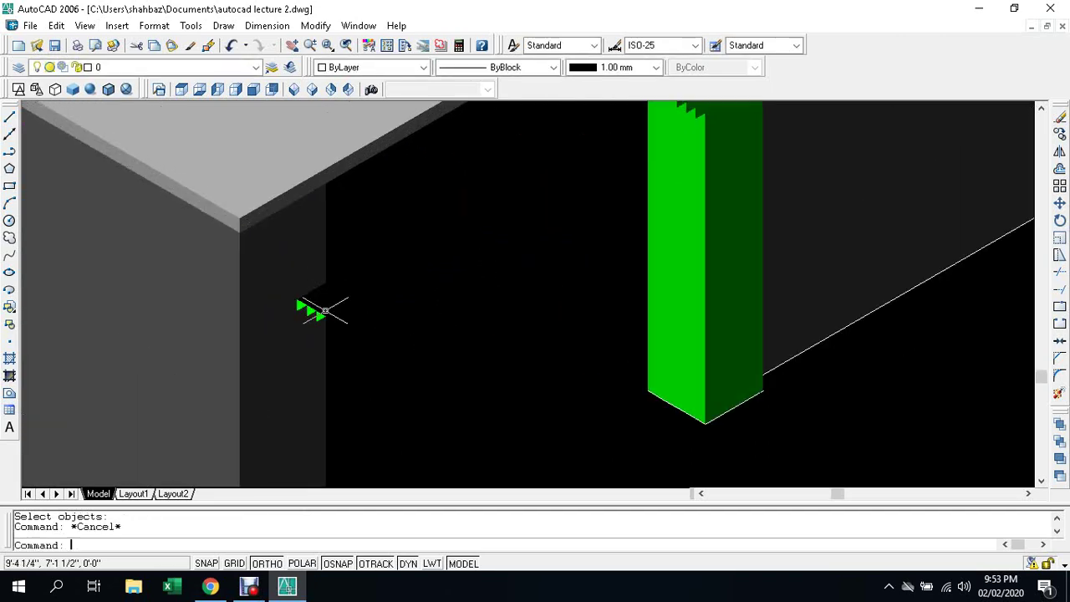
pyautogui.scroll(1, 301, 312)
pyautogui.scroll(-5, 297, 303)
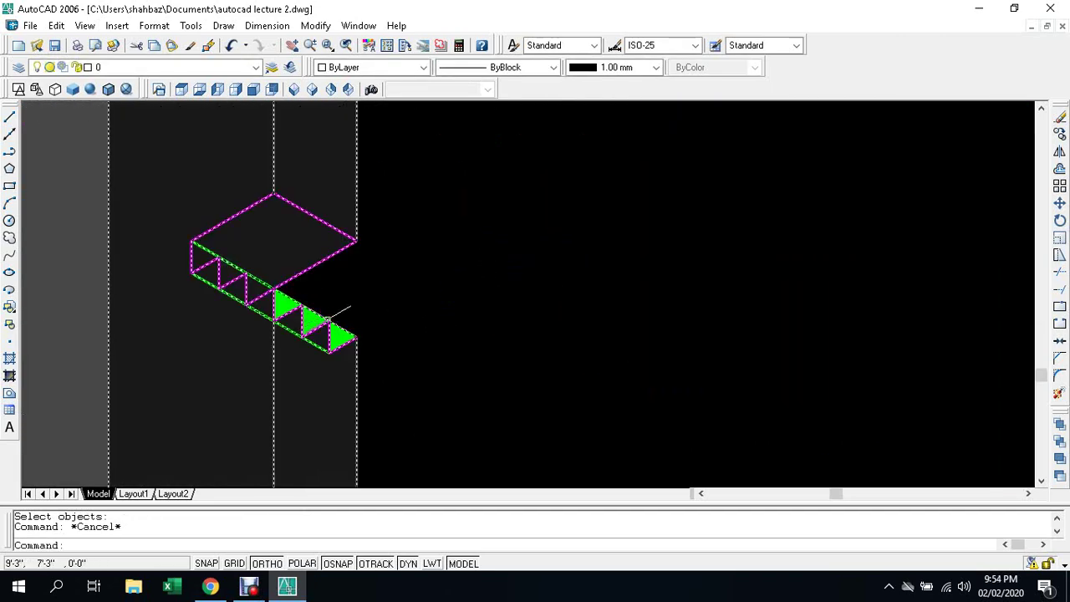
pyautogui.scroll(-1, 334, 292)
pyautogui.scroll(-2, 817, 304)
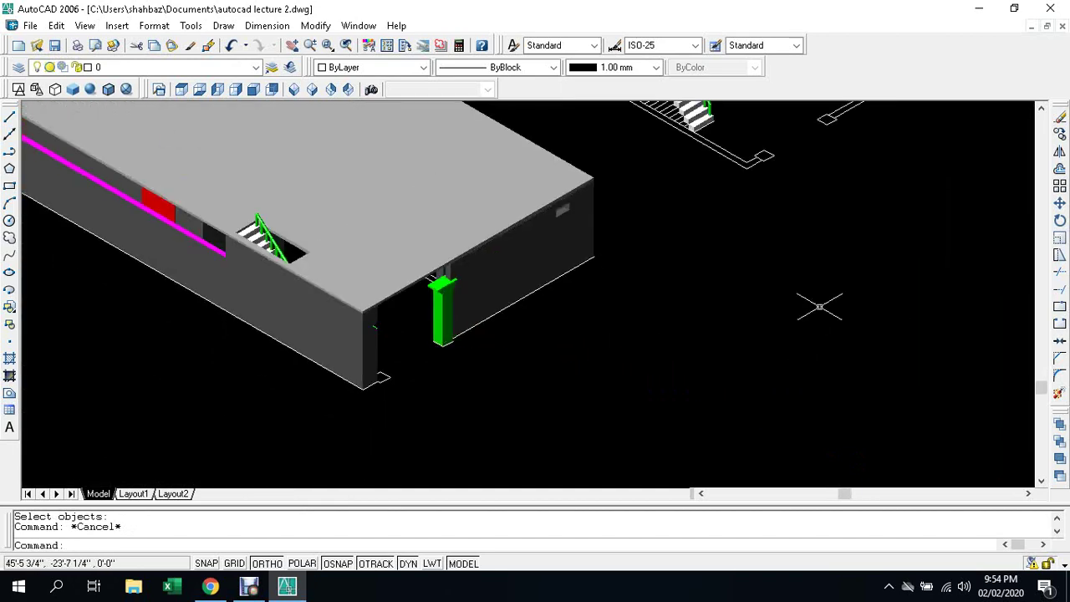
pyautogui.scroll(-2, 861, 285)
pyautogui.scroll(-2, 893, 232)
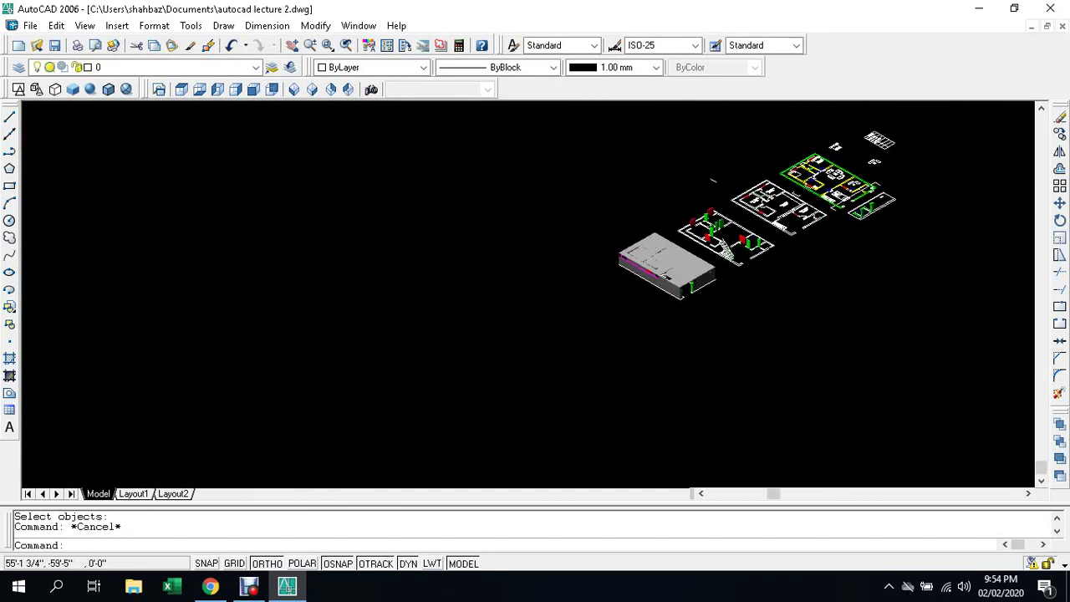
pyautogui.moveTo(744, 167); pyautogui.dragTo(552, 146, button='middle')
pyautogui.scroll(3, 552, 146)
# Step: Copy the green post, with the base point at its bottom corner
pyautogui.scroll(2, 552, 146)
pyautogui.press('Escape')
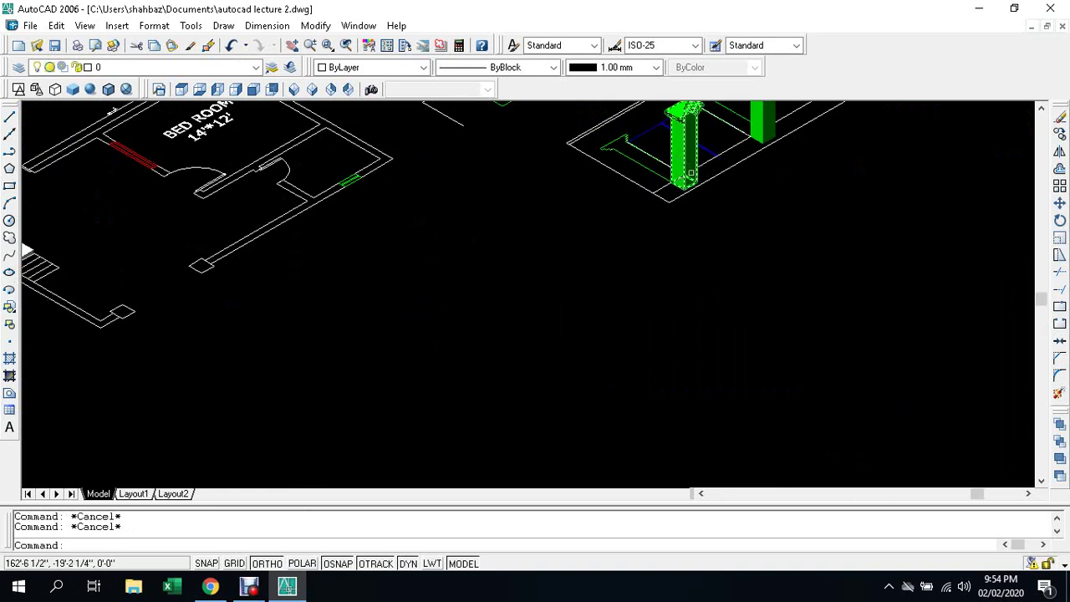
pyautogui.write('c')
pyautogui.press('Return')
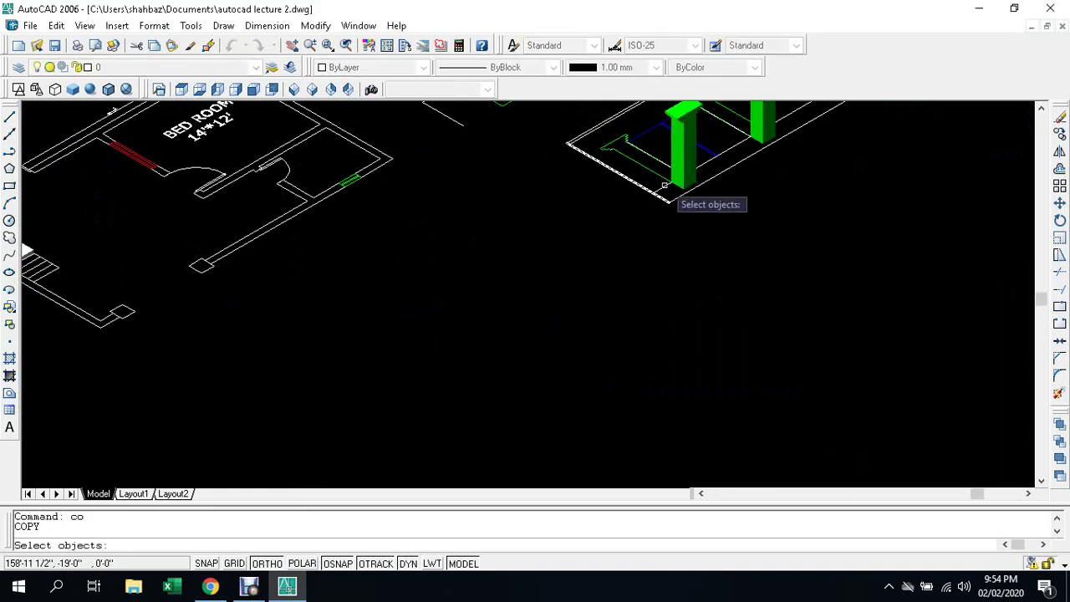
pyautogui.click(683, 179)
pyautogui.press('Return')
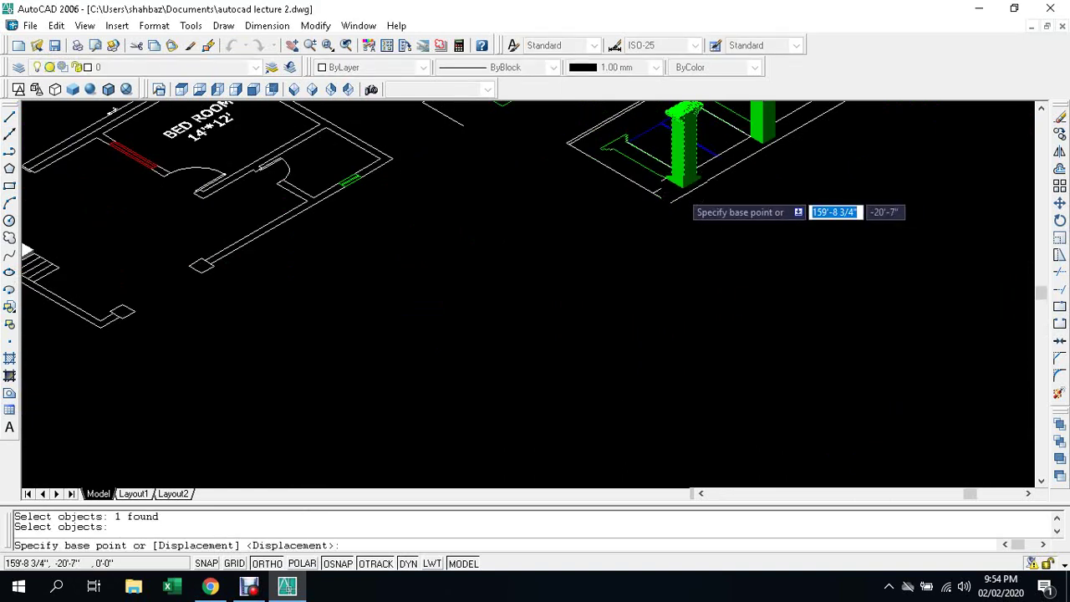
pyautogui.scroll(2, 691, 194)
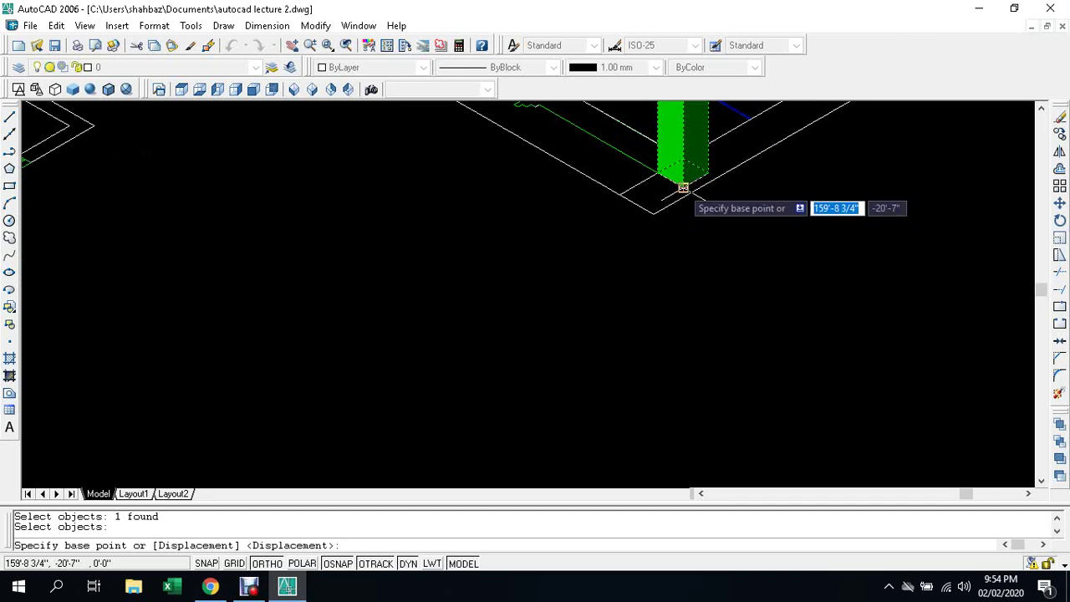
pyautogui.click(684, 191)
# Step: Place the copy at the grey building block's bottom corner
pyautogui.scroll(-3, 684, 190)
pyautogui.scroll(-2, 684, 191)
pyautogui.scroll(-1, 451, 286)
pyautogui.scroll(2, 451, 286)
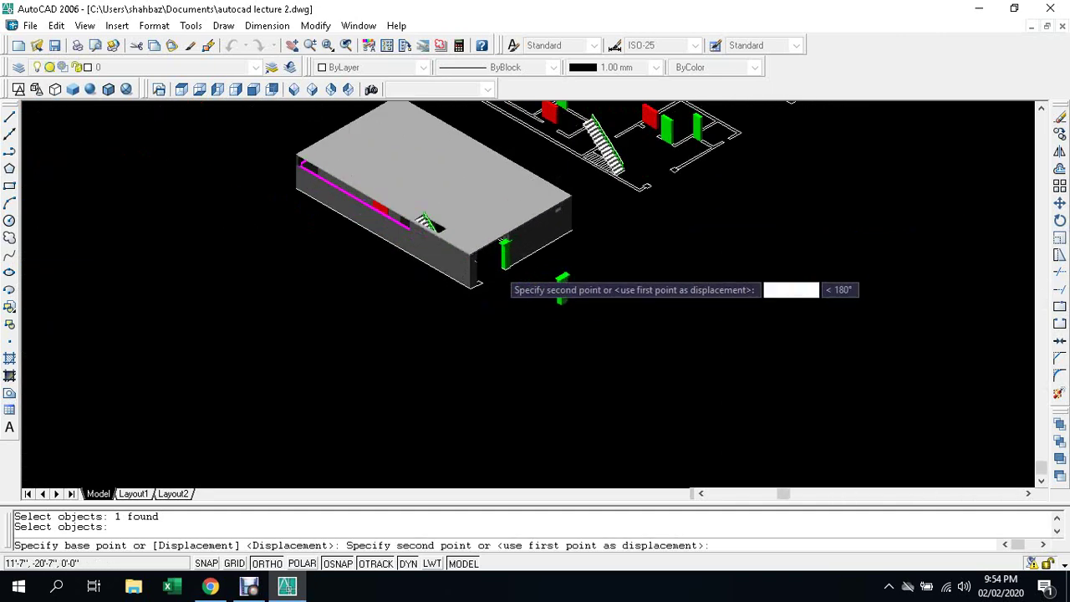
pyautogui.scroll(1, 478, 275)
pyautogui.scroll(2, 454, 268)
pyautogui.scroll(2, 454, 310)
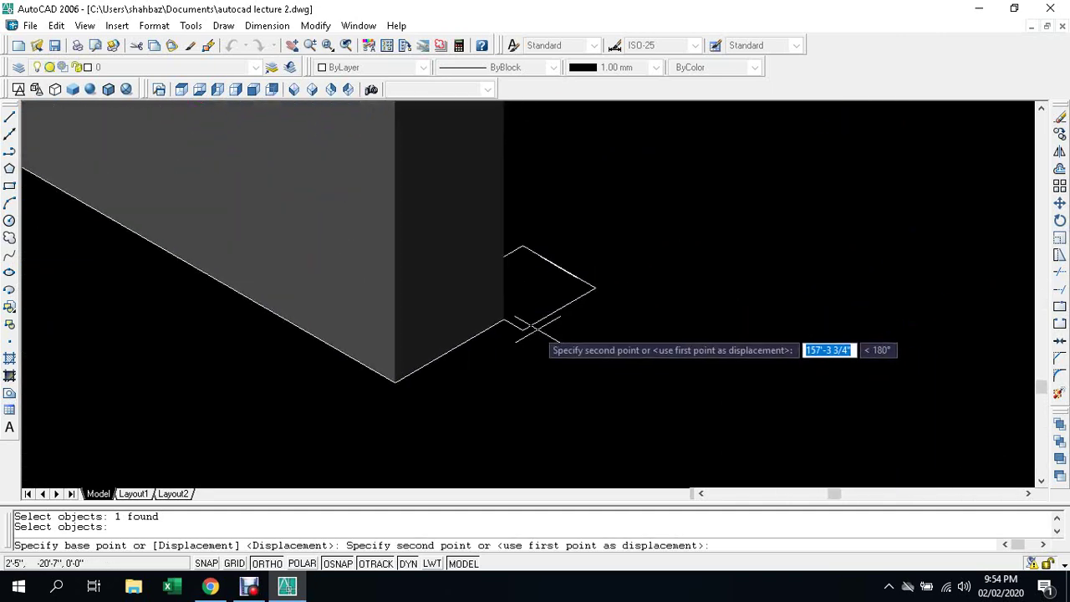
pyautogui.click(522, 330)
pyautogui.scroll(-3, 523, 330)
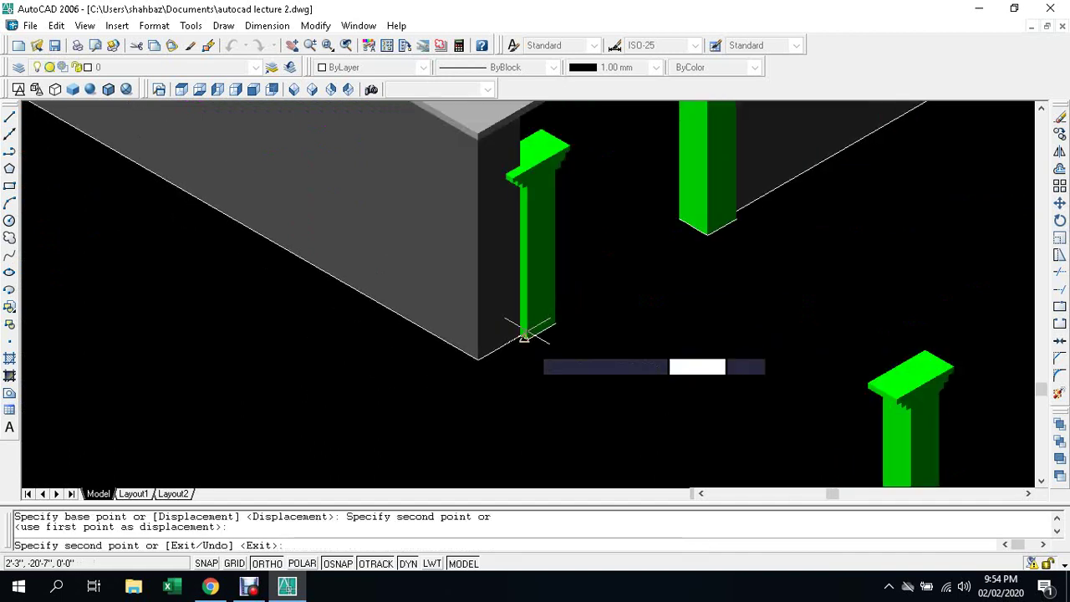
pyautogui.press('Escape')
pyautogui.moveTo(625, 313); pyautogui.dragTo(502, 423, button='middle')
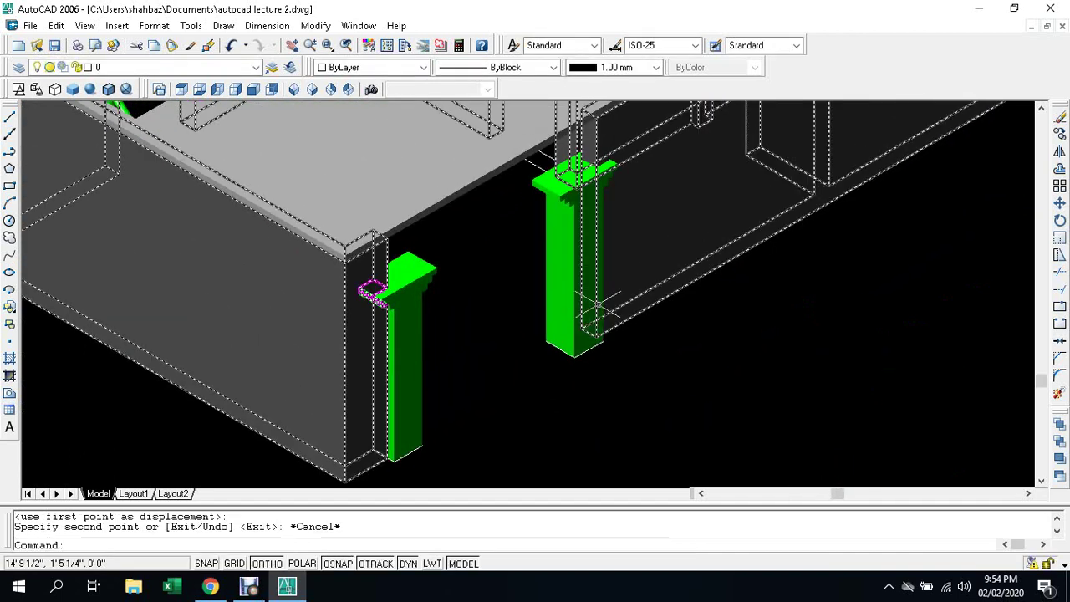
pyautogui.moveTo(693, 210); pyautogui.dragTo(443, 318, button='middle')
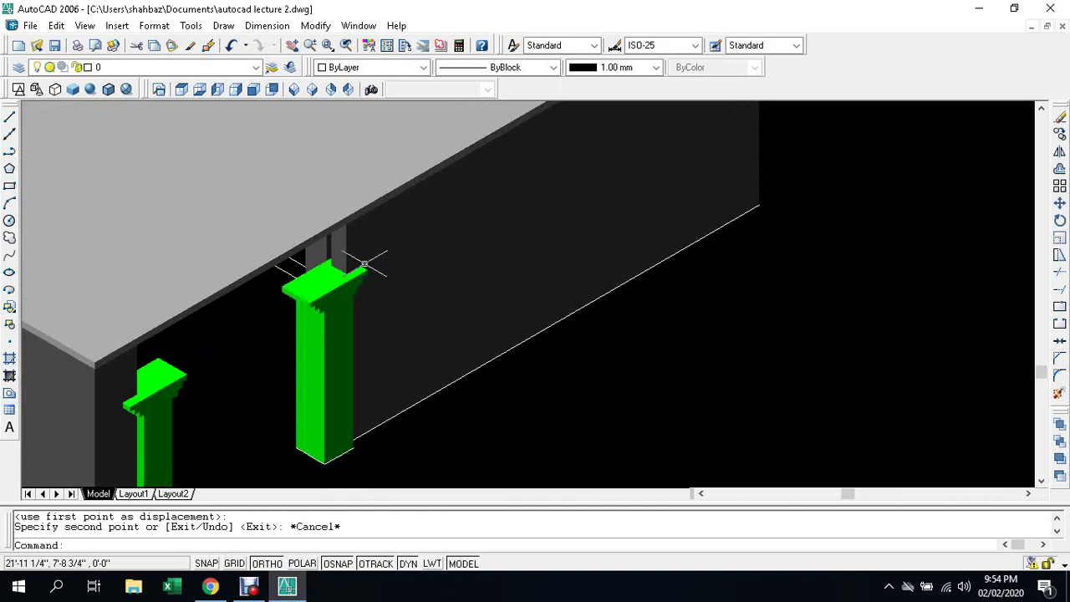
pyautogui.press('Escape')
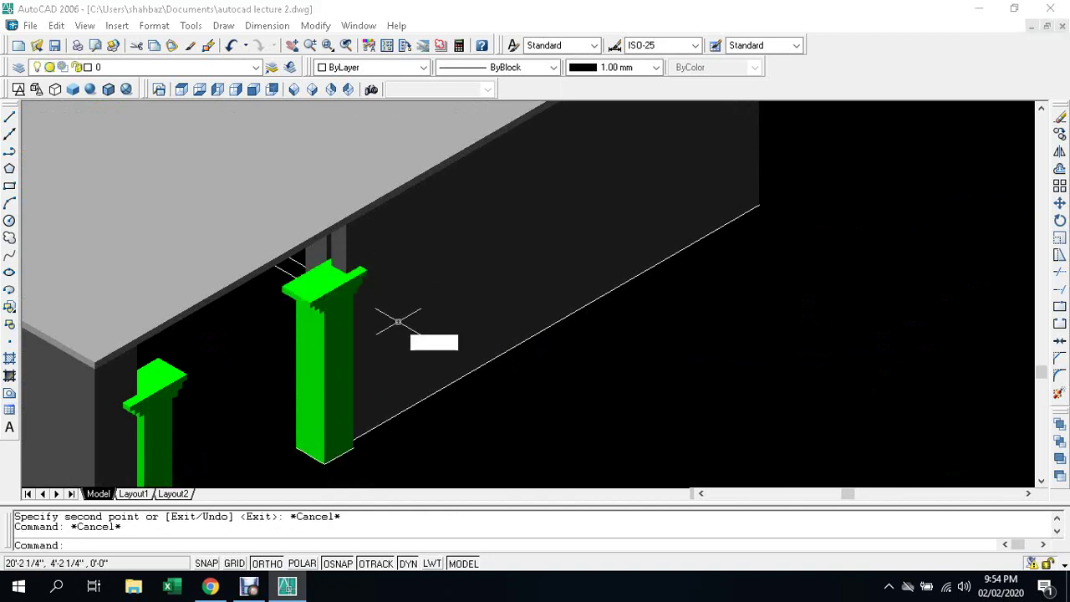
pyautogui.write('su')
pyautogui.press('Return')
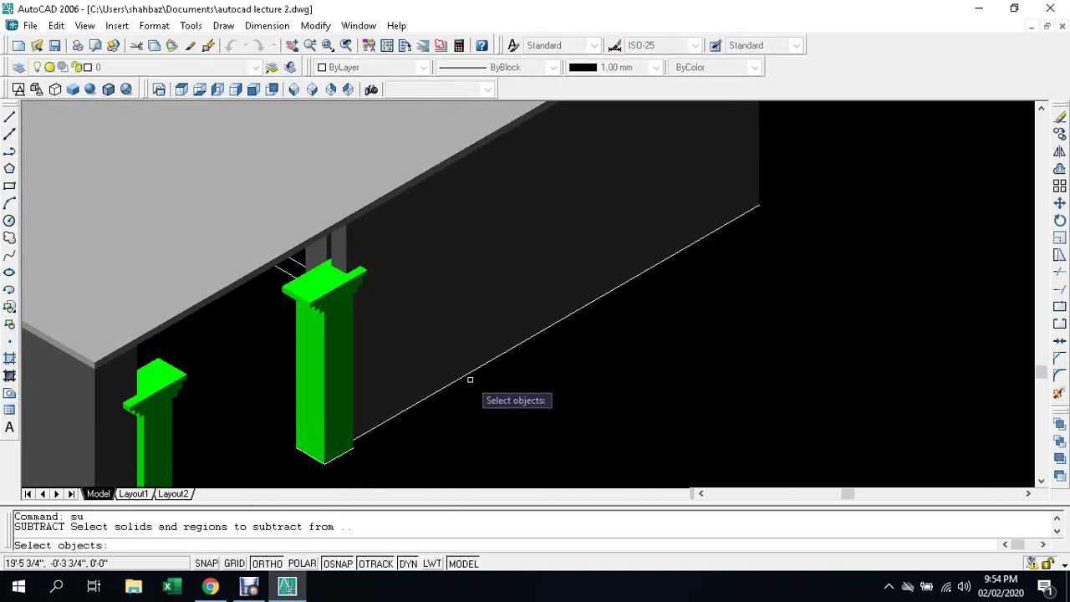
# Step: Subtract the newer green post copy from the building's wall solid
pyautogui.click(472, 378)
pyautogui.press('Return')
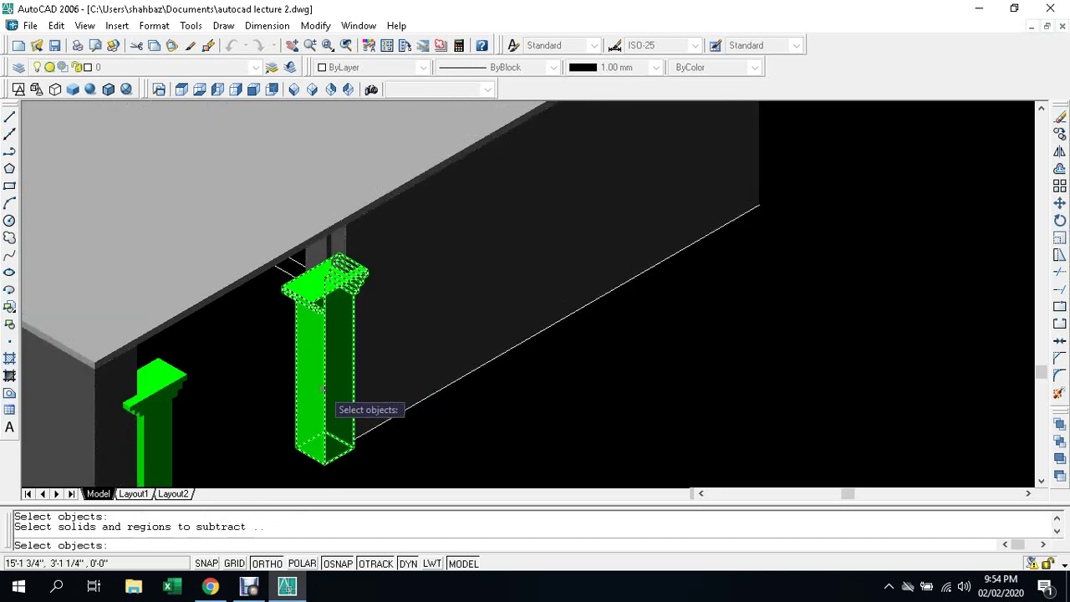
pyautogui.click(323, 389)
pyautogui.press('Return')
pyautogui.scroll(1, 355, 291)
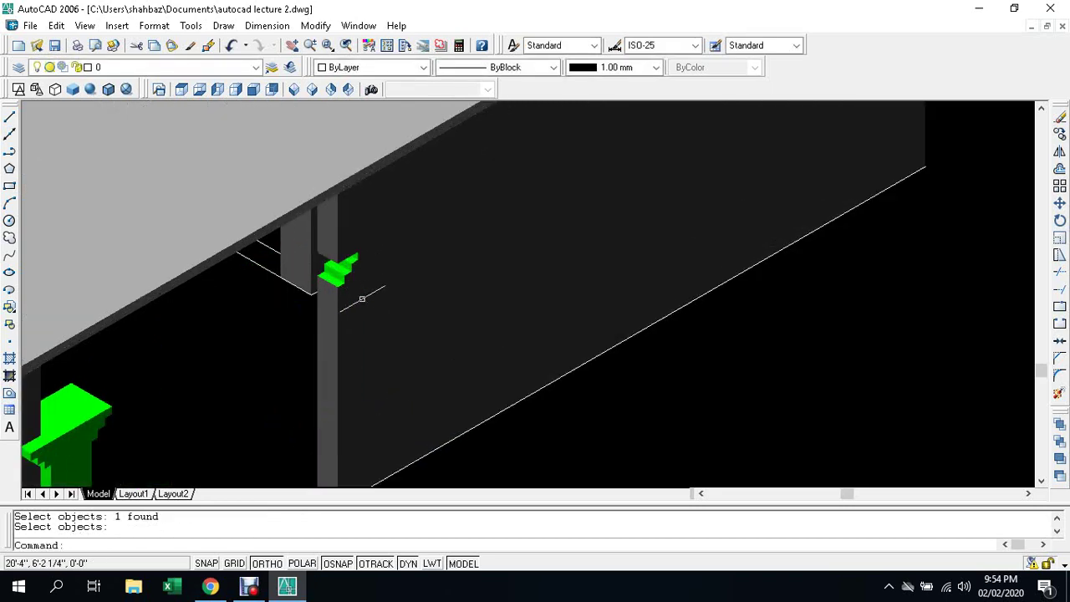
pyautogui.scroll(1, 358, 295)
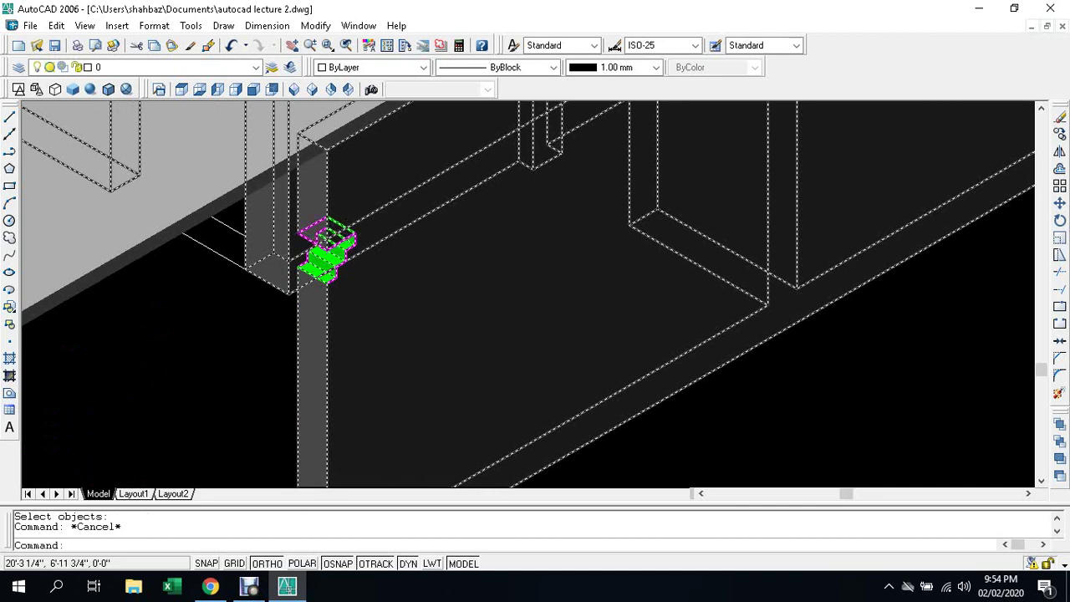
pyautogui.scroll(-2, 323, 275)
pyautogui.scroll(-2, 458, 323)
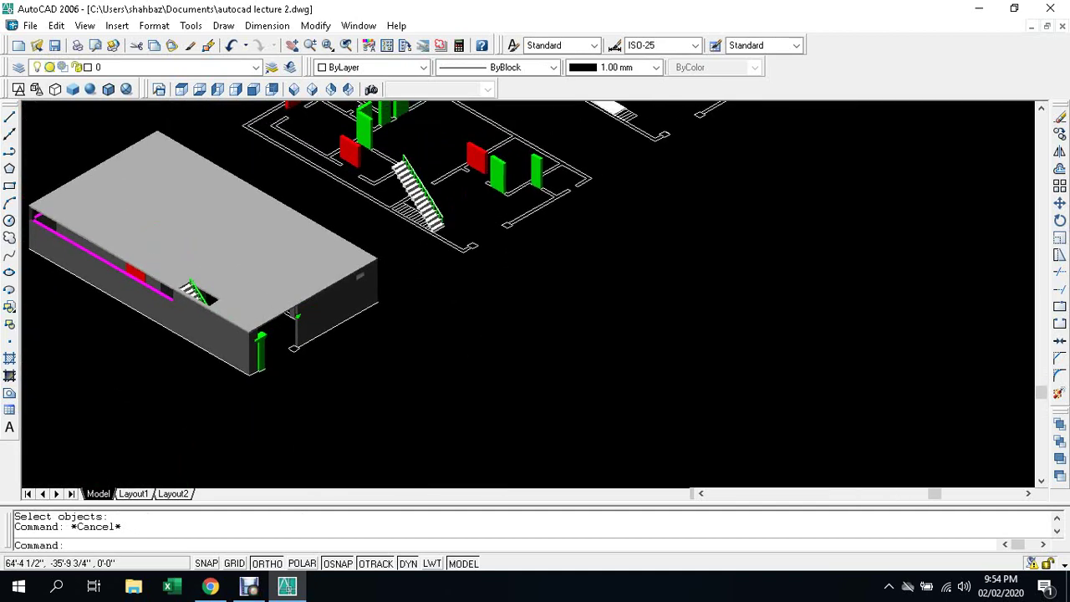
# Step: Copy the right green post from the small plan, basing it at its bottom corner
pyautogui.scroll(-2, 647, 285)
pyautogui.scroll(3, 649, 214)
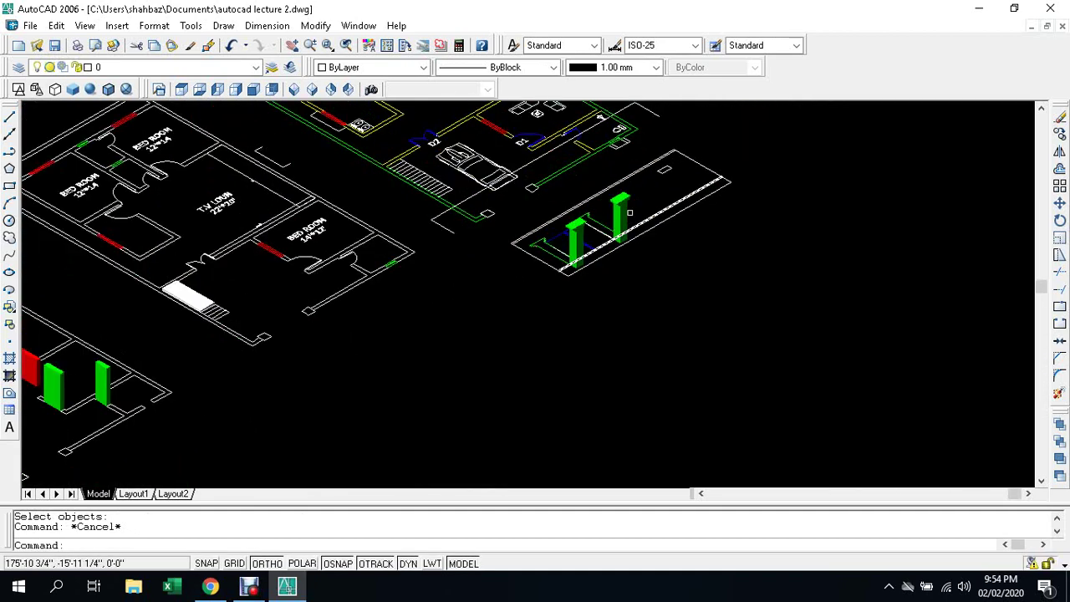
pyautogui.scroll(2, 649, 214)
pyautogui.write('co')
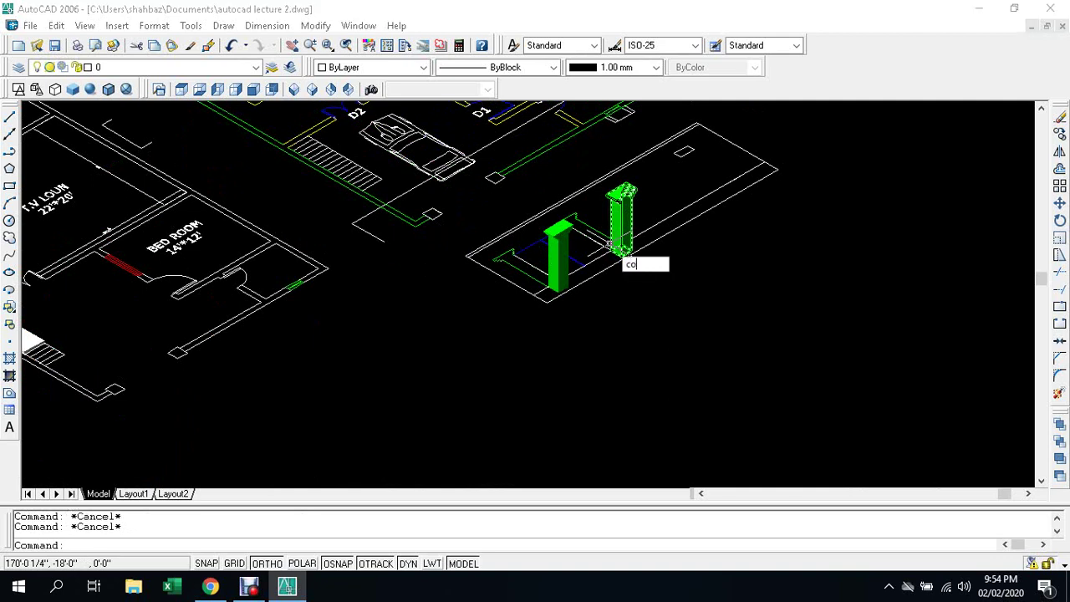
pyautogui.press('Return')
pyautogui.click(623, 230)
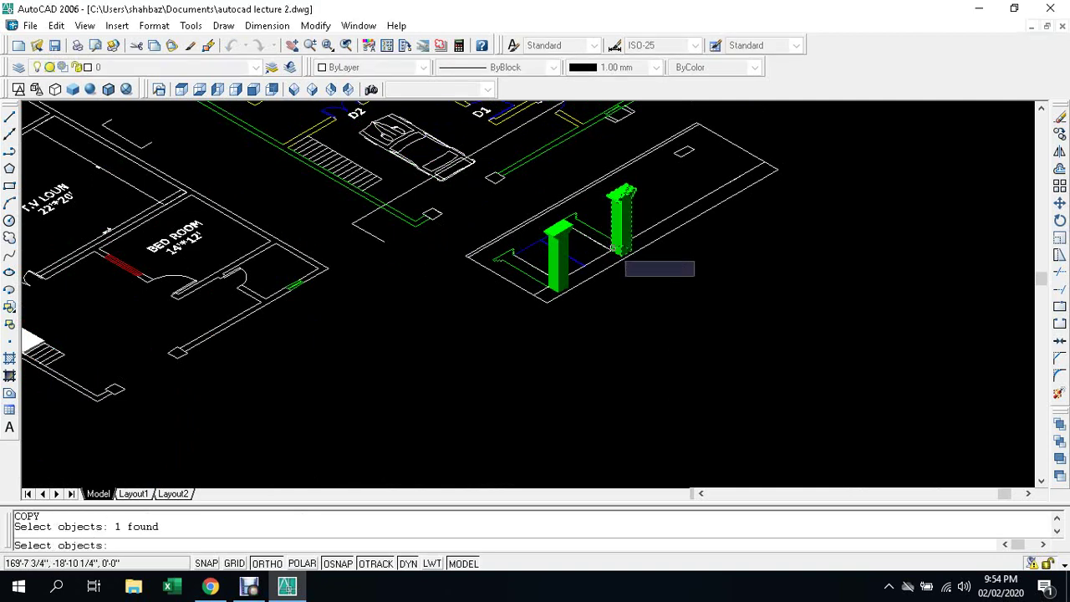
pyautogui.press('Return')
pyautogui.scroll(3, 641, 252)
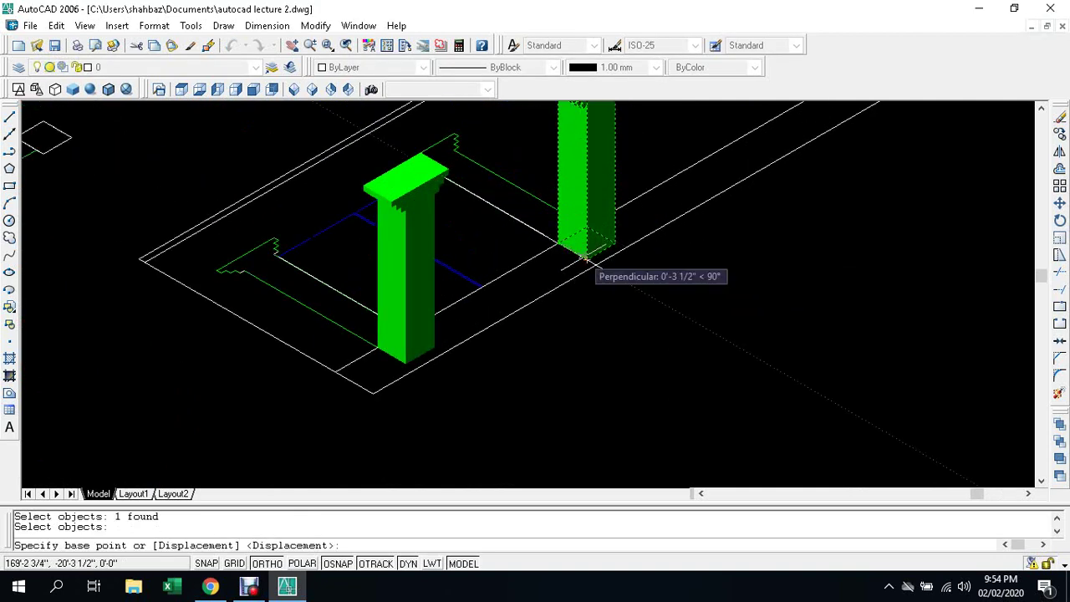
pyautogui.click(587, 260)
# Step: Place the copy at the building's corner beside the wall
pyautogui.scroll(-3, 587, 260)
pyautogui.scroll(-3, 587, 260)
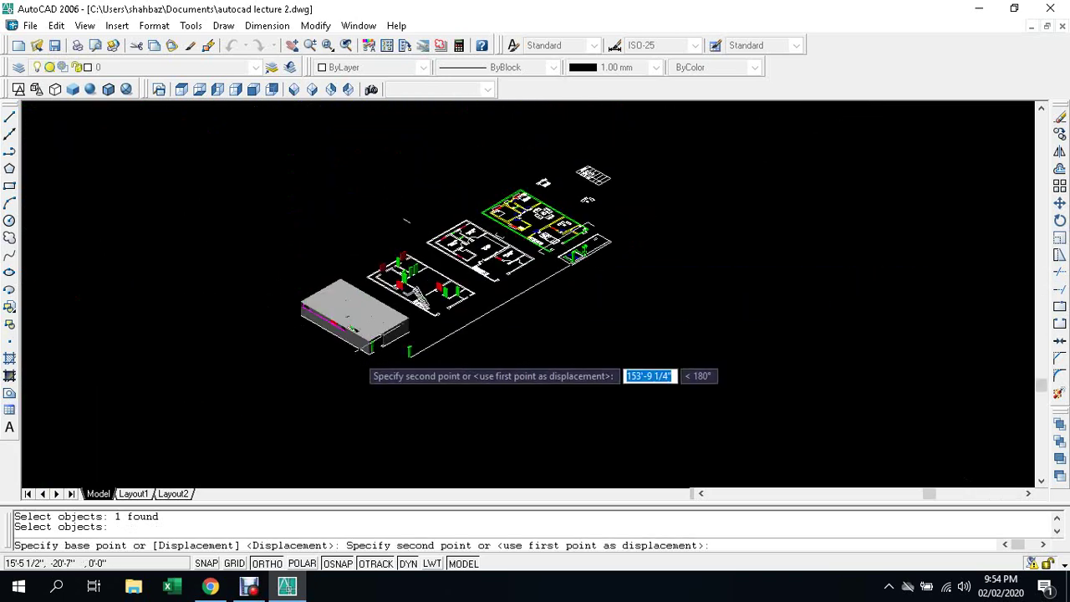
pyautogui.scroll(4, 345, 358)
pyautogui.scroll(3, 462, 330)
pyautogui.scroll(3, 519, 320)
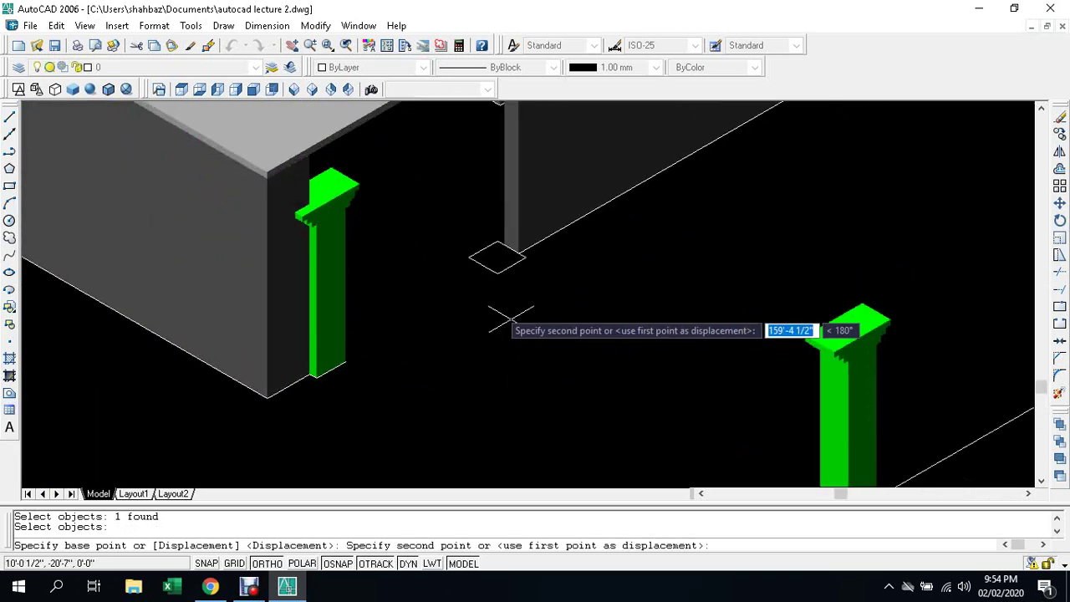
pyautogui.click(498, 262)
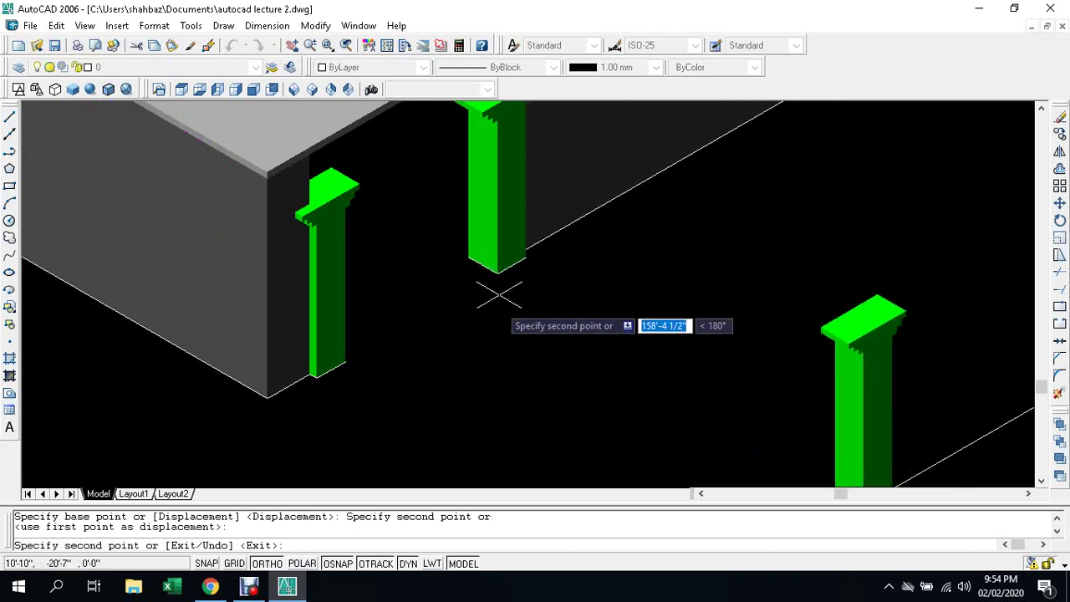
pyautogui.press('Escape')
pyautogui.press('Escape')
pyautogui.scroll(-5, 498, 314)
pyautogui.scroll(-3, 502, 313)
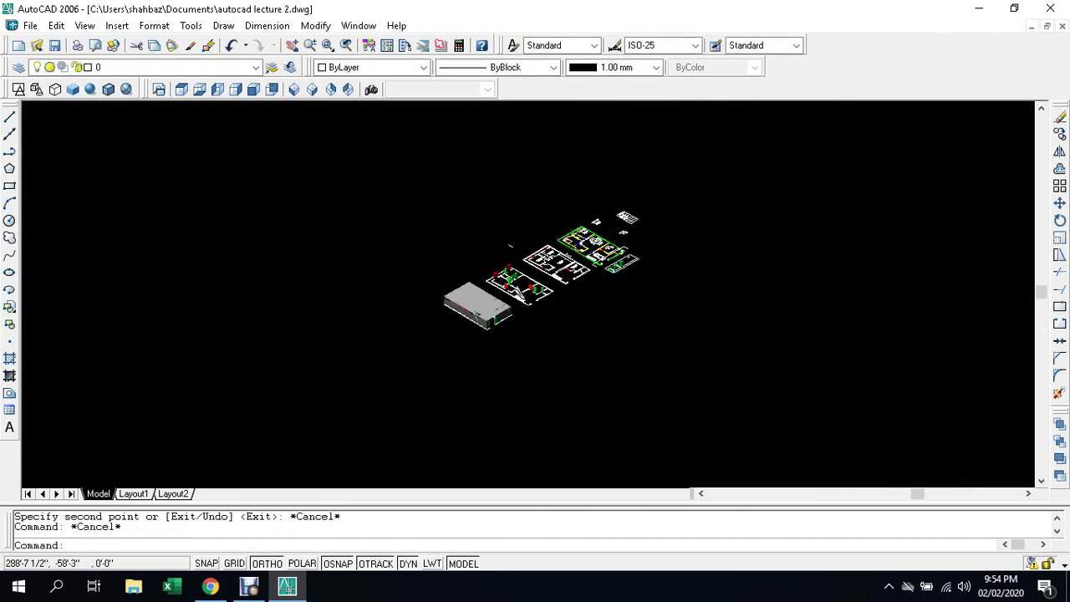
pyautogui.scroll(3, 510, 251)
pyautogui.scroll(3, 419, 285)
pyautogui.scroll(2, 368, 306)
pyautogui.scroll(2, 363, 309)
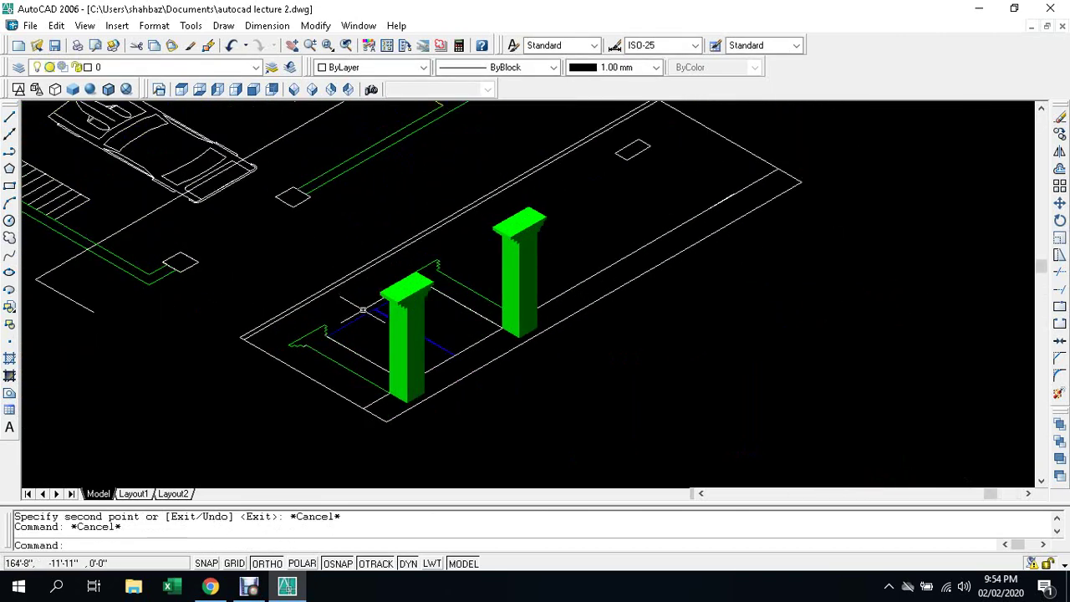
# Step: Erase both green post solids from the small slab plan, keeping the stepped outlines
pyautogui.click(408, 365)
pyautogui.click(393, 366)
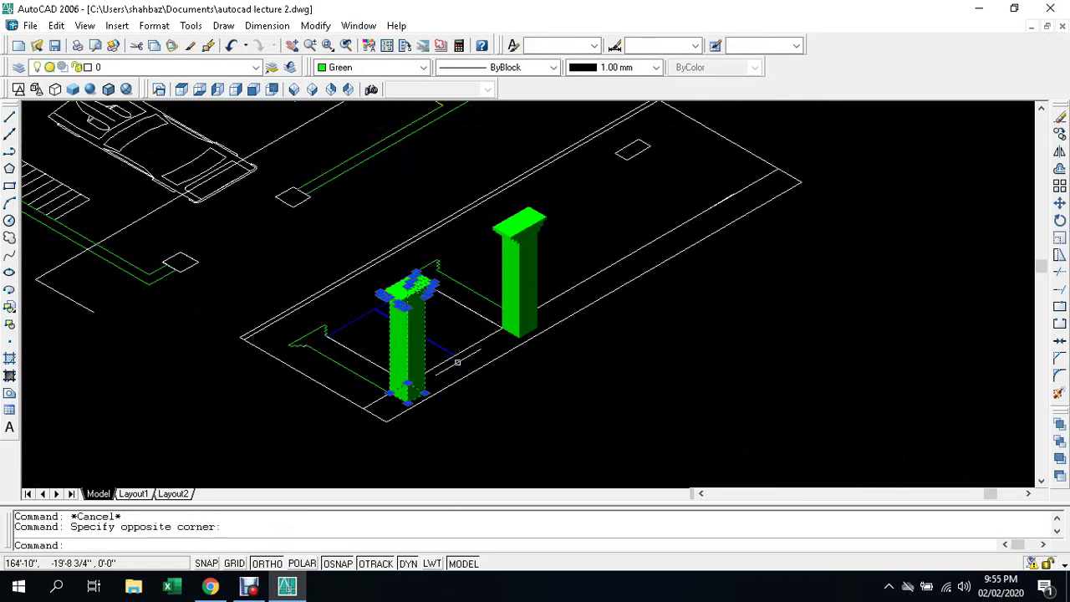
pyautogui.click(518, 307)
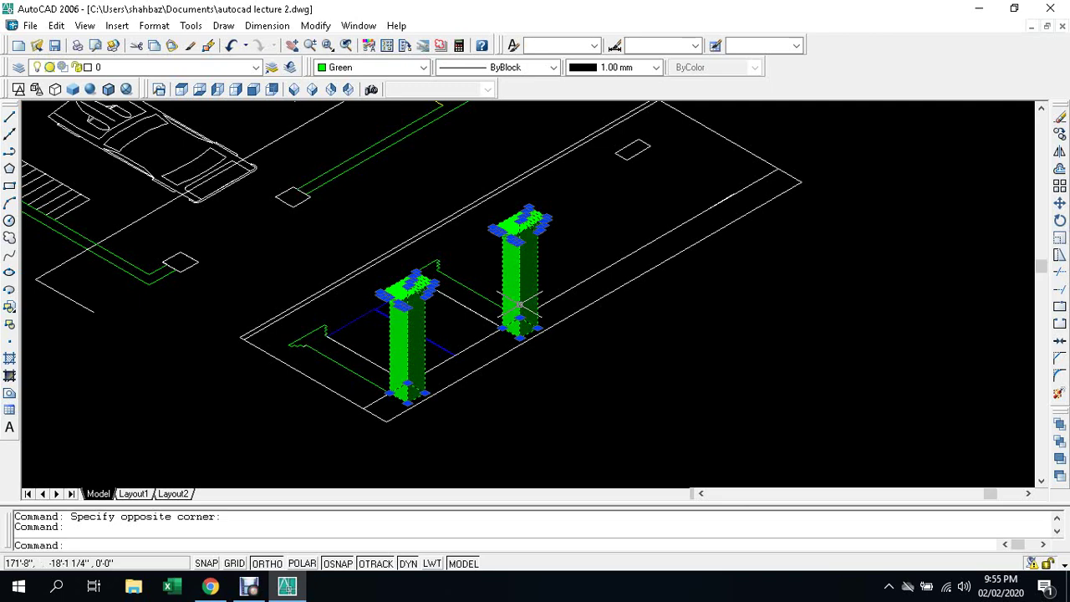
pyautogui.press('Delete')
pyautogui.scroll(3, 418, 307)
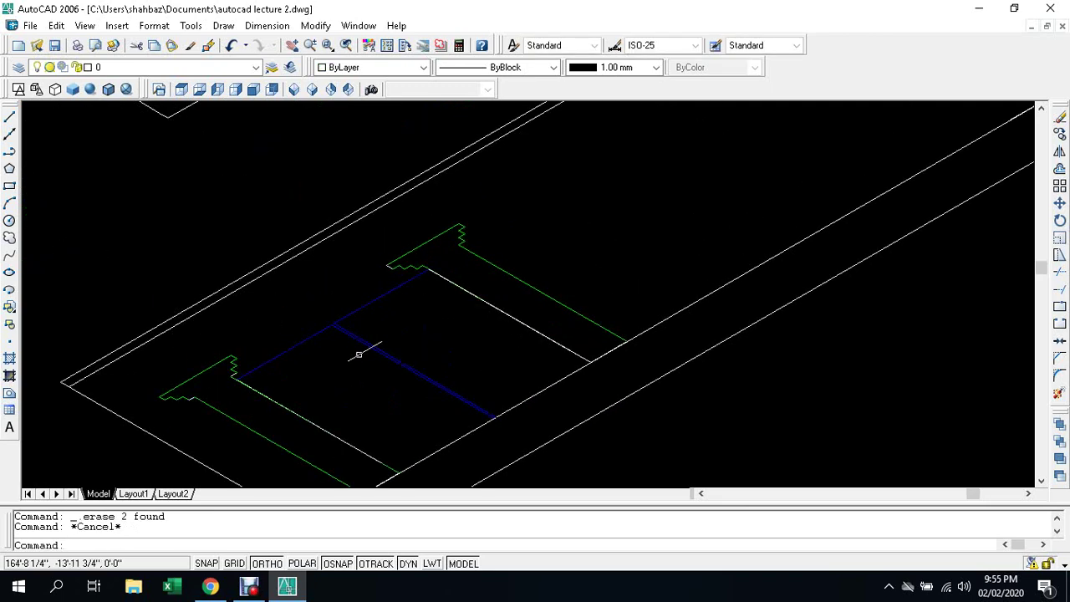
pyautogui.scroll(1, 322, 358)
pyautogui.scroll(1, 429, 350)
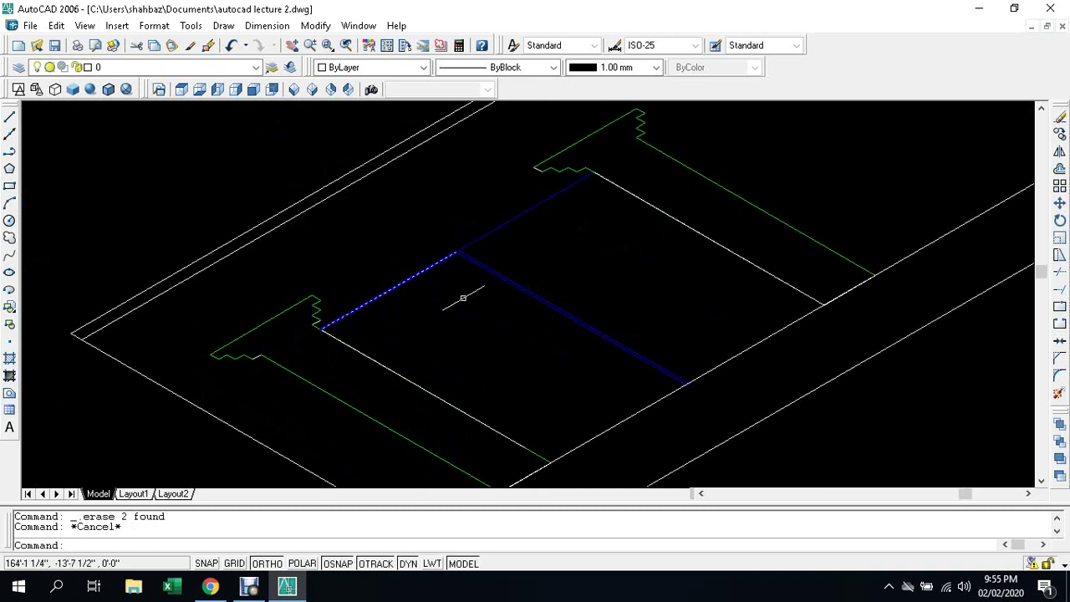
# Step: Create boundary polylines inside the left and right stair-opening rectangles
pyautogui.write('bo')
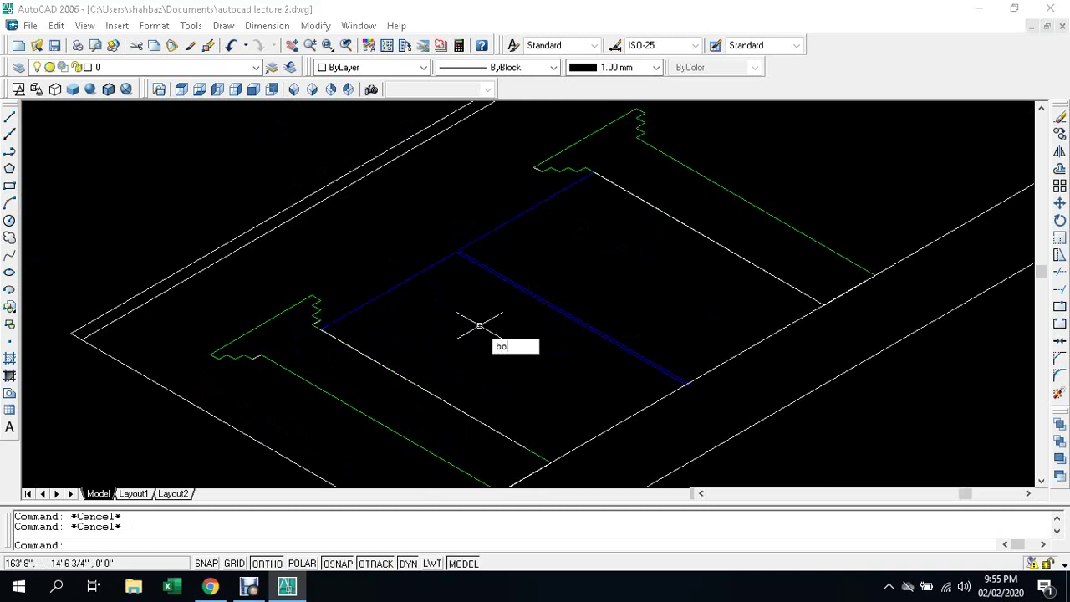
pyautogui.press('Return')
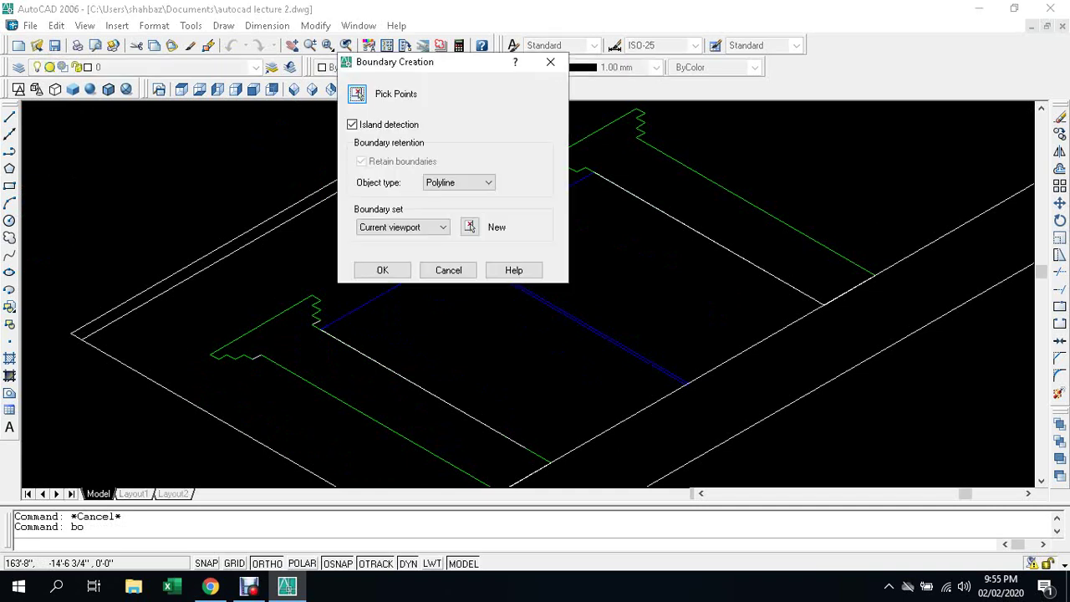
pyautogui.click(357, 93)
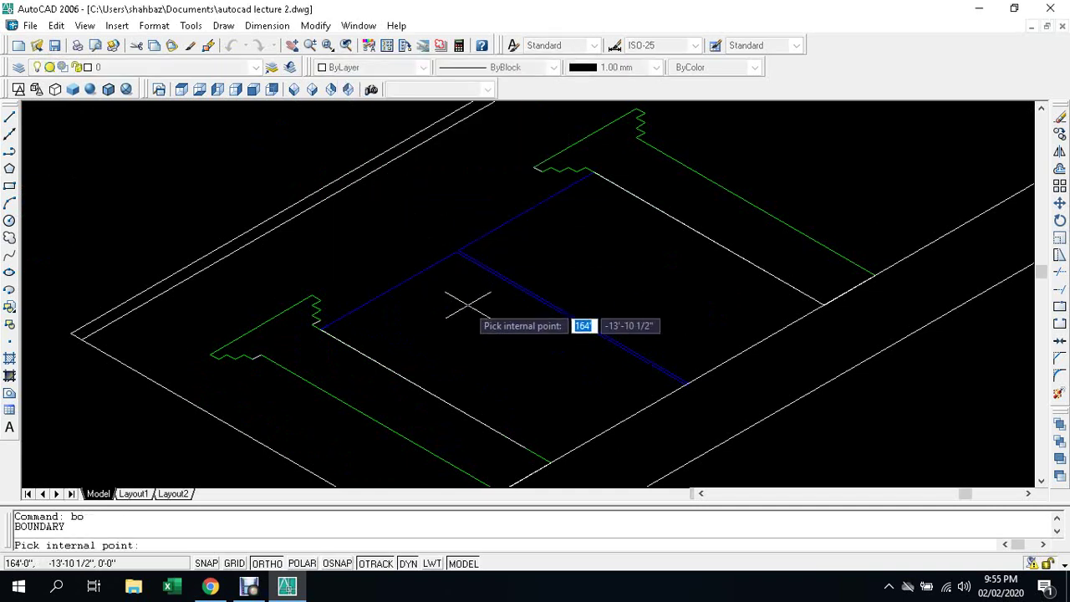
pyautogui.click(493, 294)
pyautogui.click(574, 267)
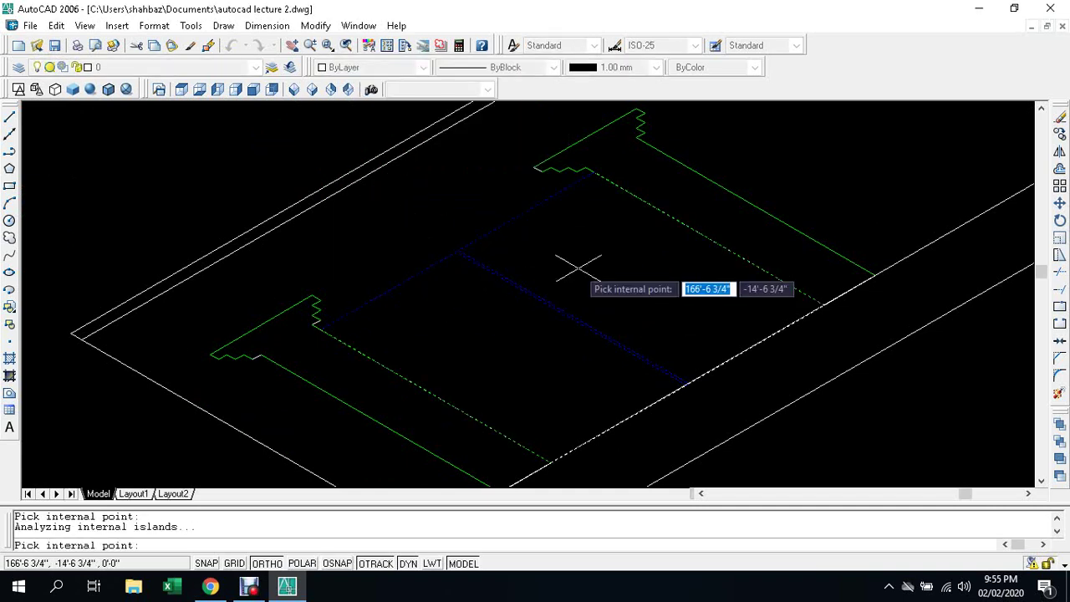
pyautogui.press('Return')
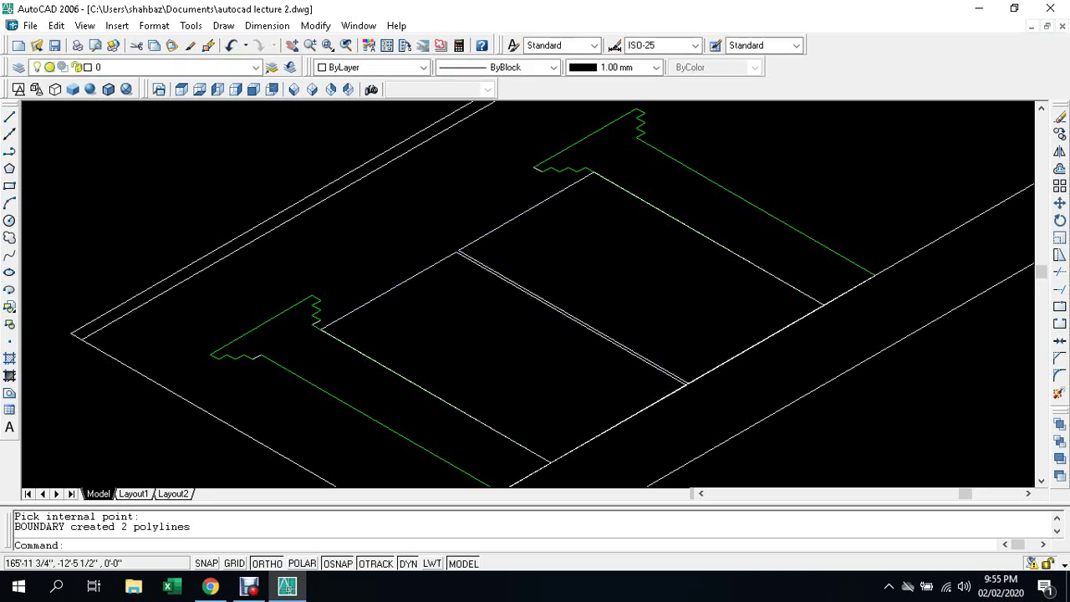
pyautogui.scroll(-5, 483, 236)
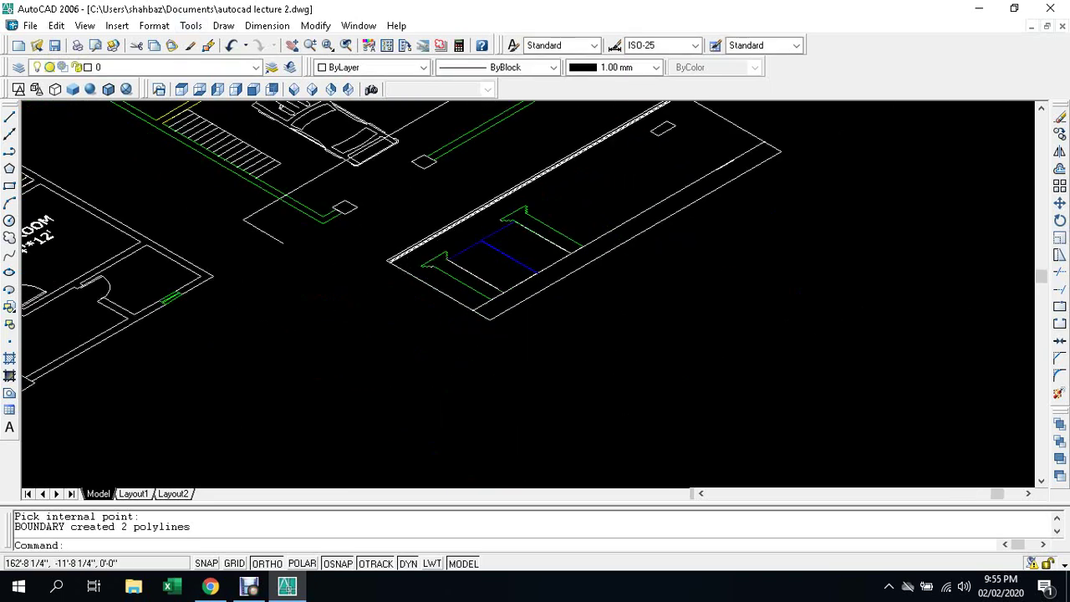
pyautogui.scroll(4, 485, 256)
# Step: Extrude both stair-opening rectangles to a height of 3
pyautogui.write('ext')
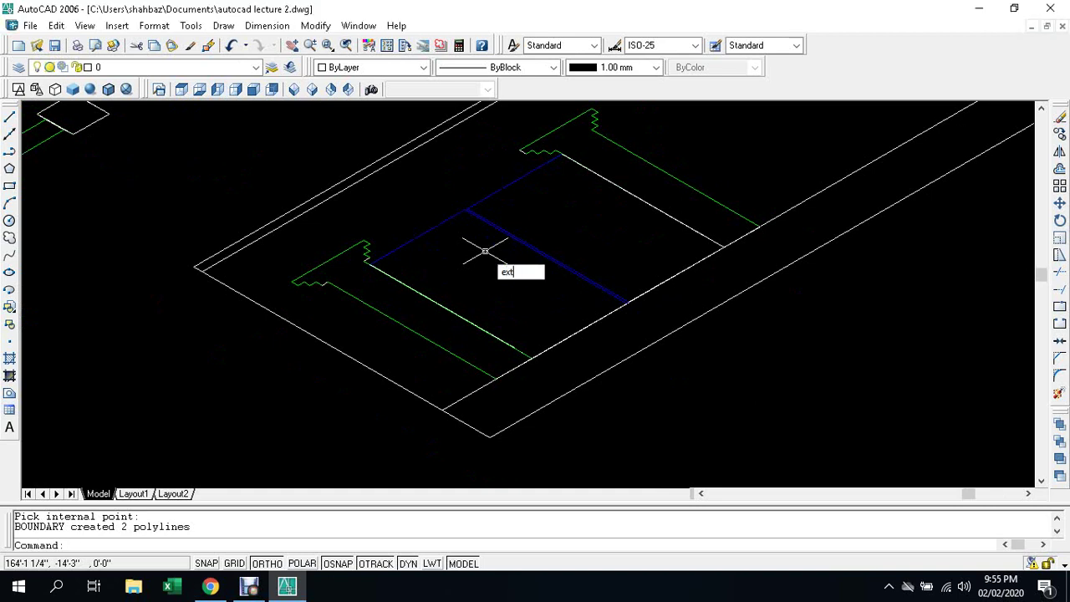
pyautogui.press('Return')
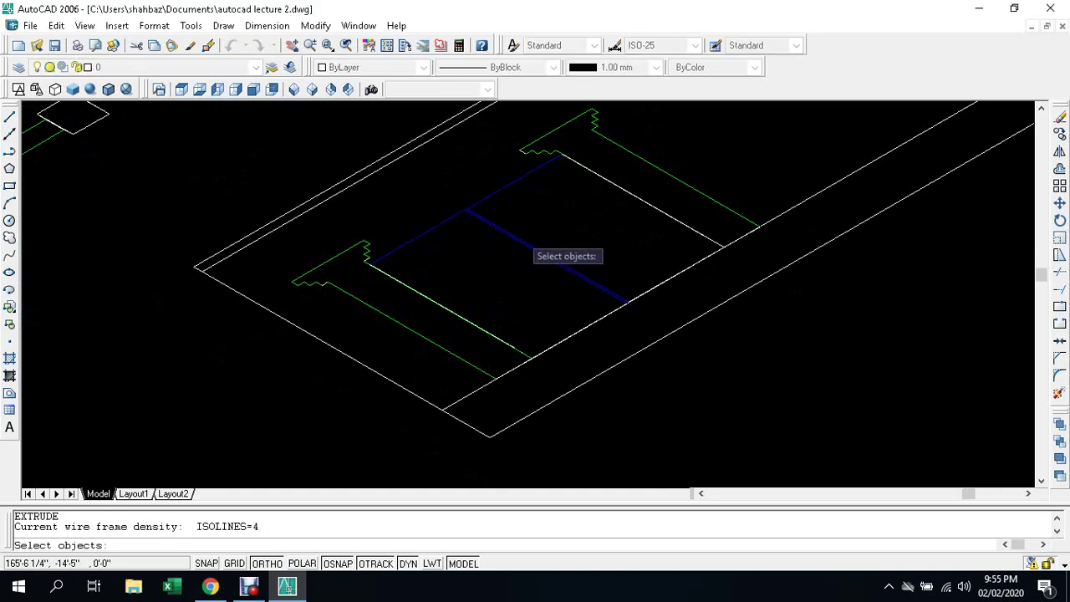
pyautogui.click(516, 241)
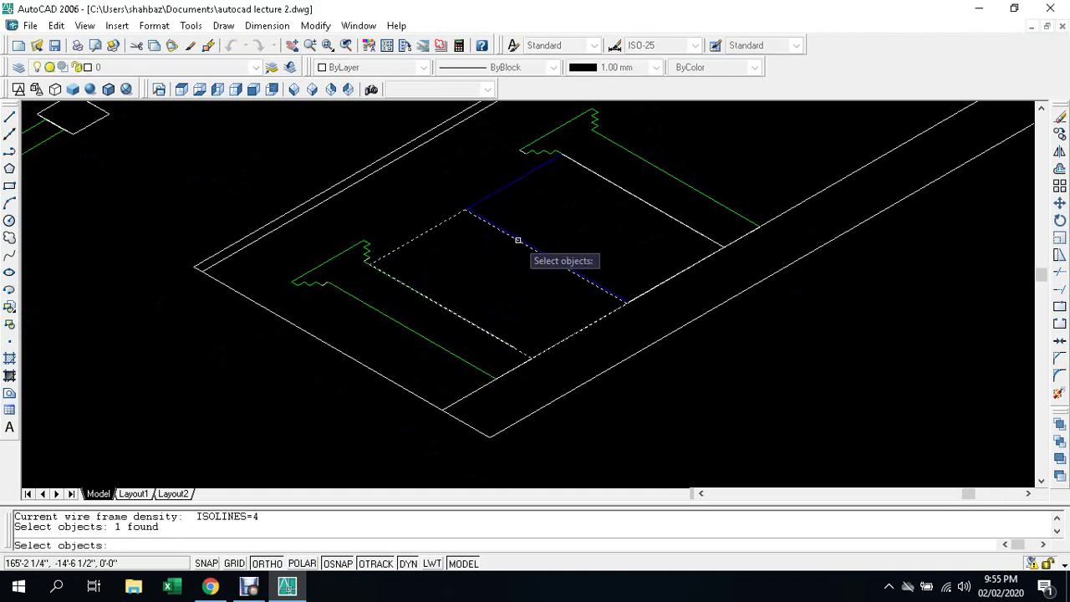
pyautogui.click(488, 201)
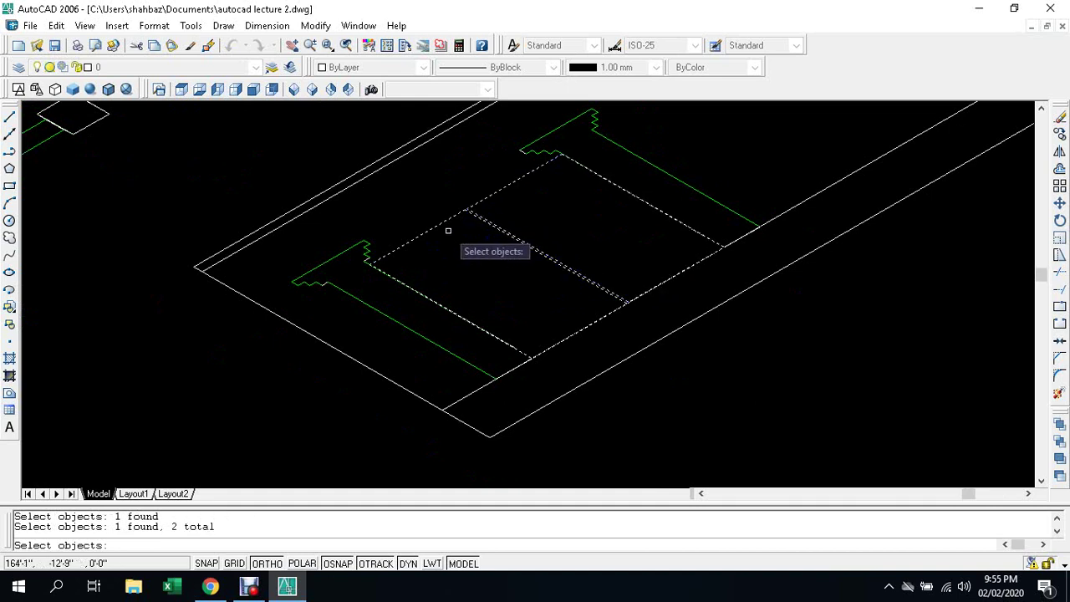
pyautogui.press('Return')
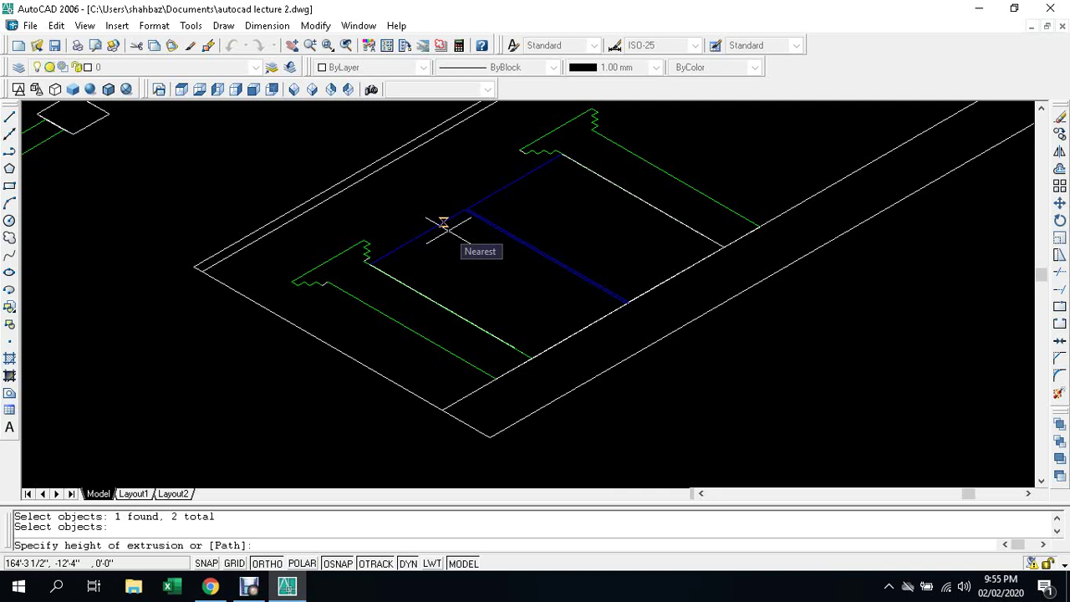
pyautogui.write('3')
pyautogui.press('Return')
pyautogui.press('Return')
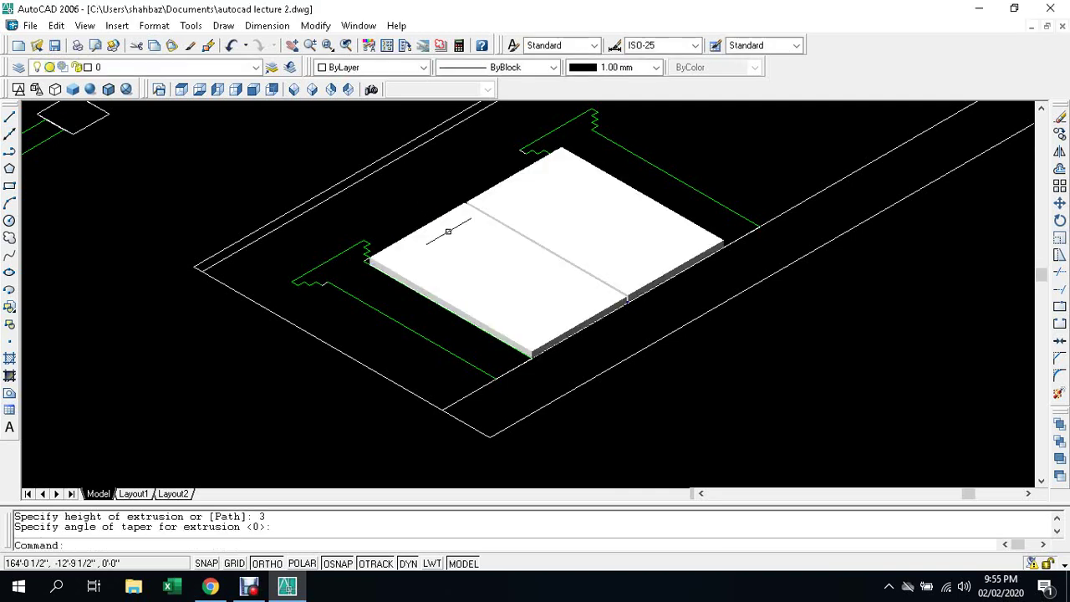
# Step: Undo the trial extrusion and the preceding view changes
pyautogui.press('Escape')
pyautogui.press('Escape')
pyautogui.scroll(-3, 452, 213)
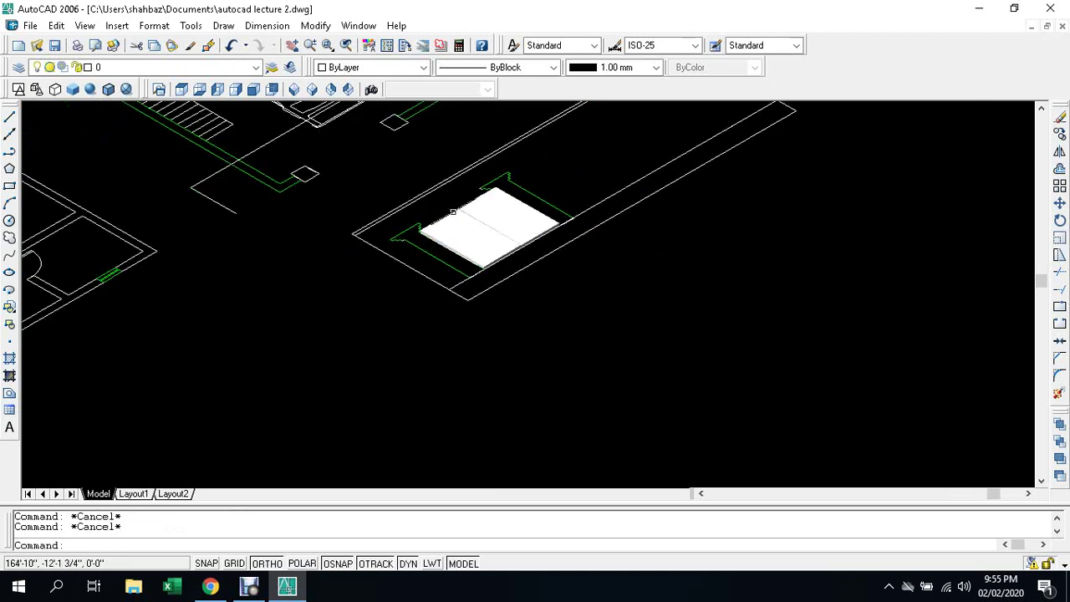
pyautogui.scroll(3, 433, 243)
pyautogui.scroll(2, 437, 242)
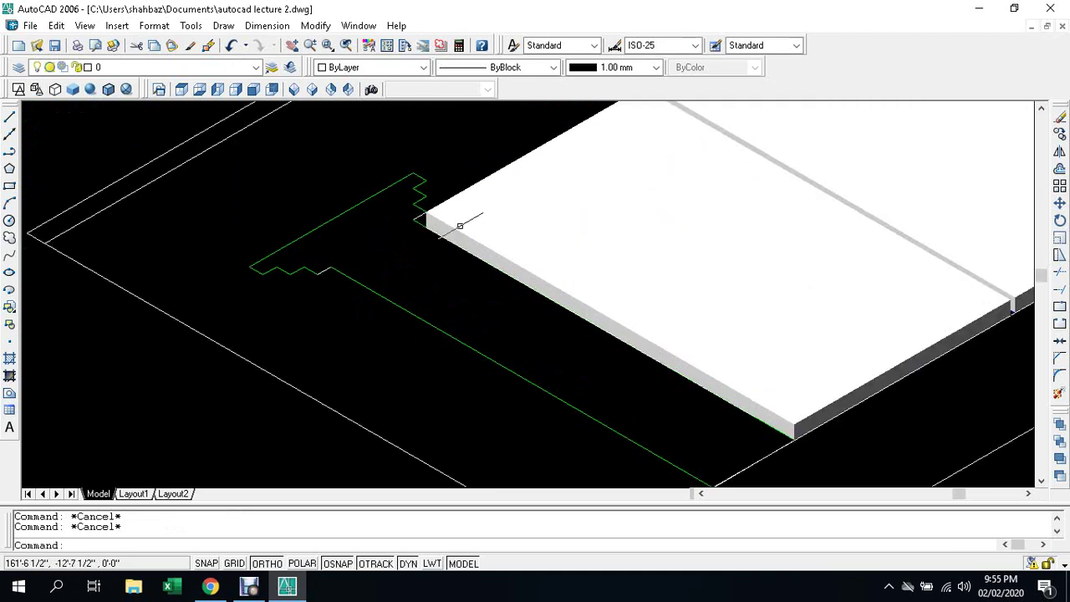
pyautogui.scroll(2, 443, 230)
pyautogui.scroll(-2, 359, 219)
pyautogui.click(386, 202)
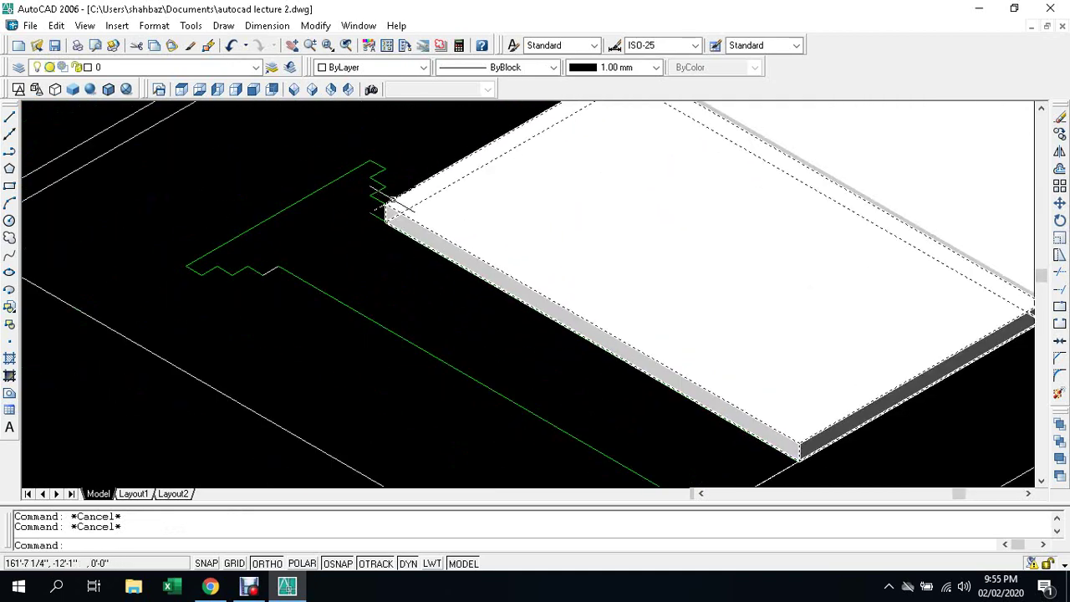
pyautogui.scroll(-2, 387, 202)
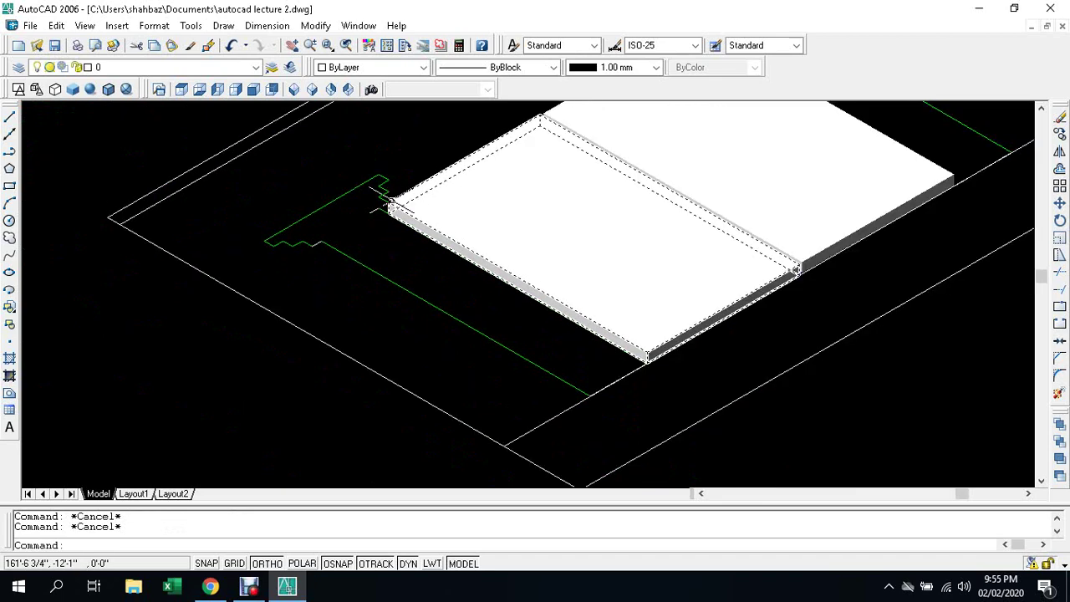
pyautogui.hotkey('ctrl', 'z')
pyautogui.hotkey('ctrl', 'z')
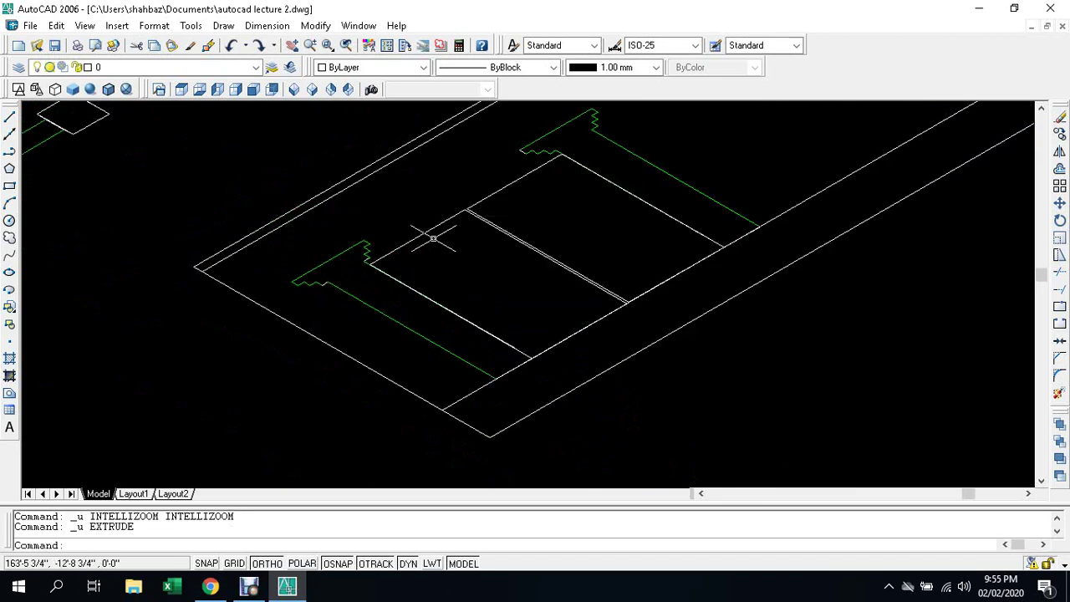
pyautogui.hotkey('ctrl', 'z')
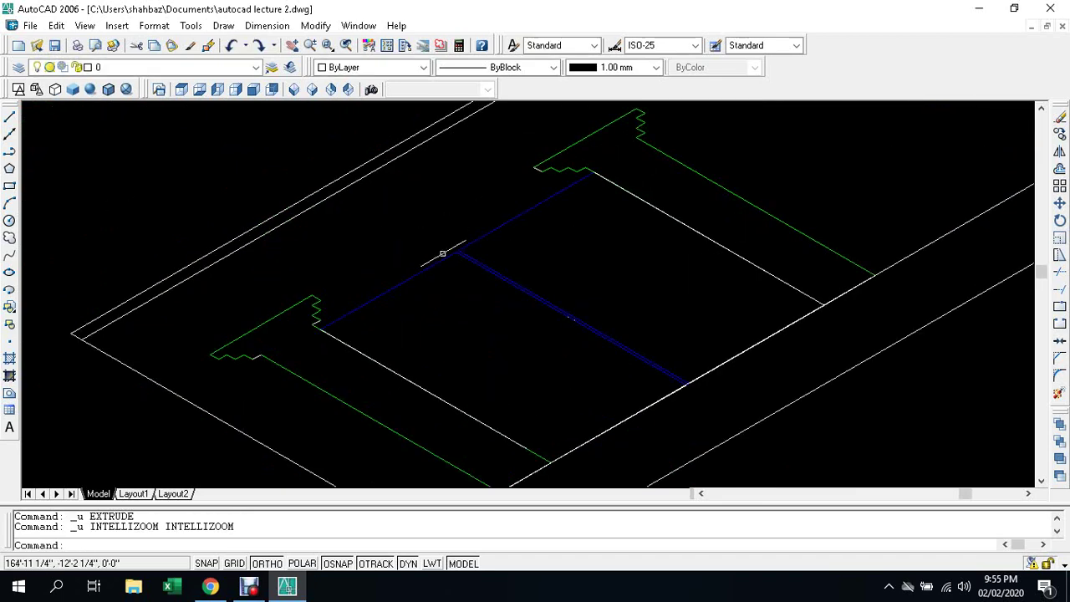
pyautogui.hotkey('ctrl', 'z')
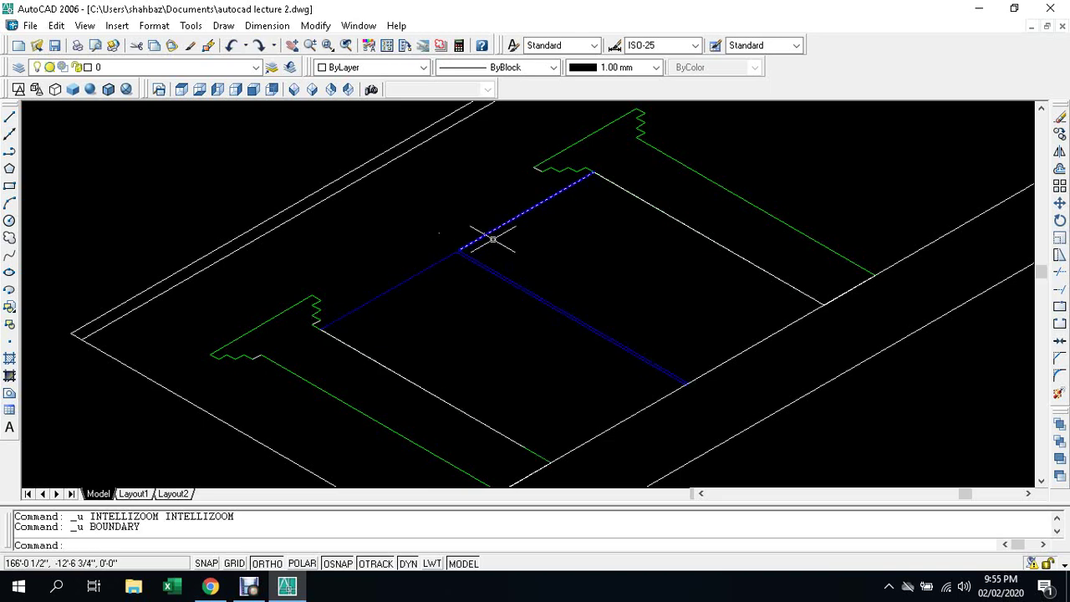
pyautogui.press('Escape')
pyautogui.press('Escape')
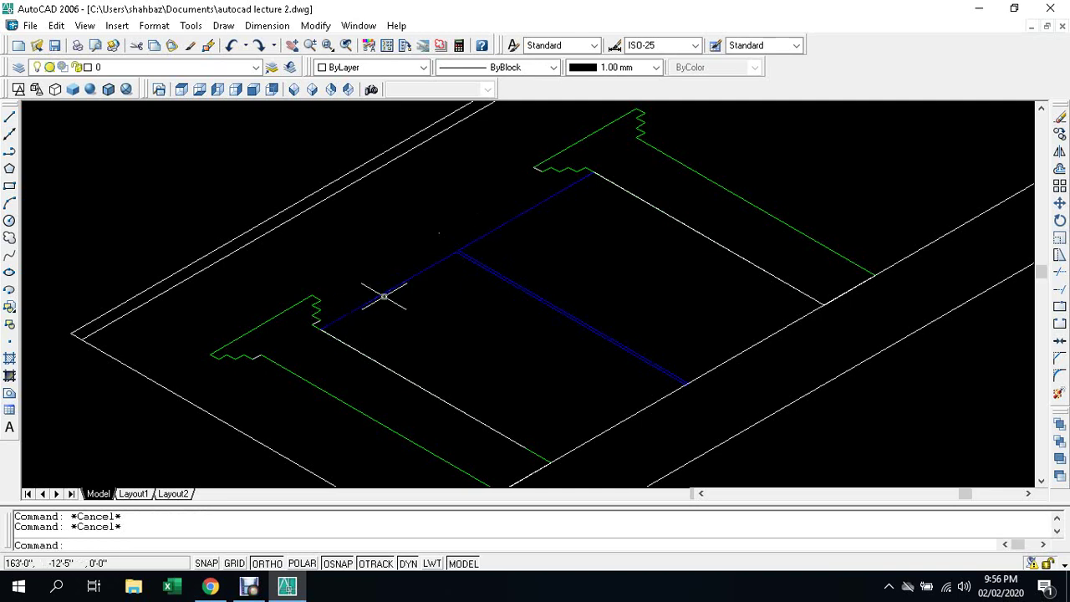
pyautogui.scroll(3, 384, 296)
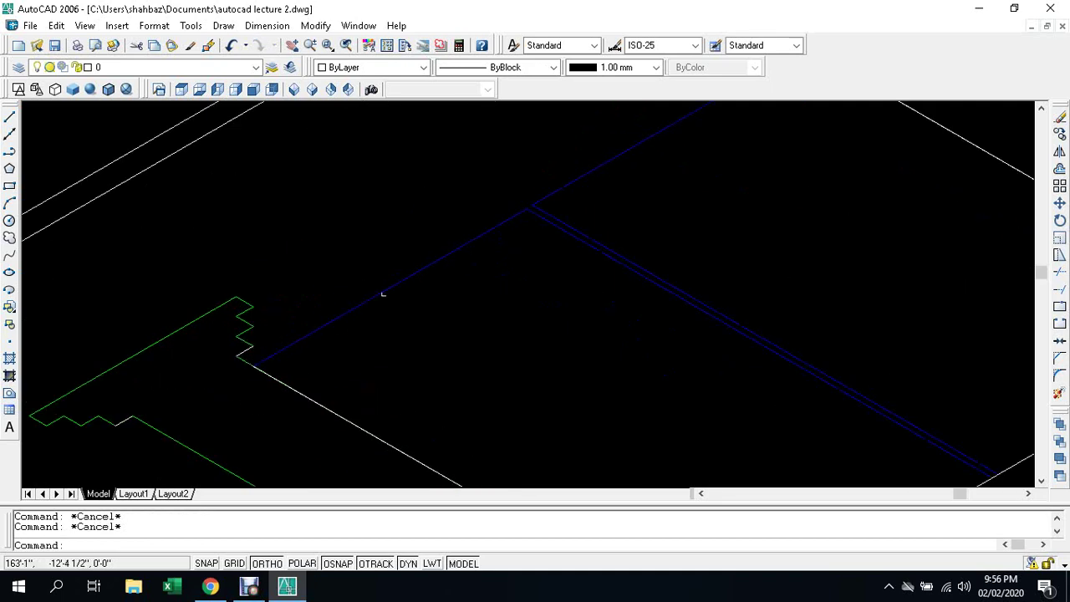
pyautogui.scroll(-3, 383, 295)
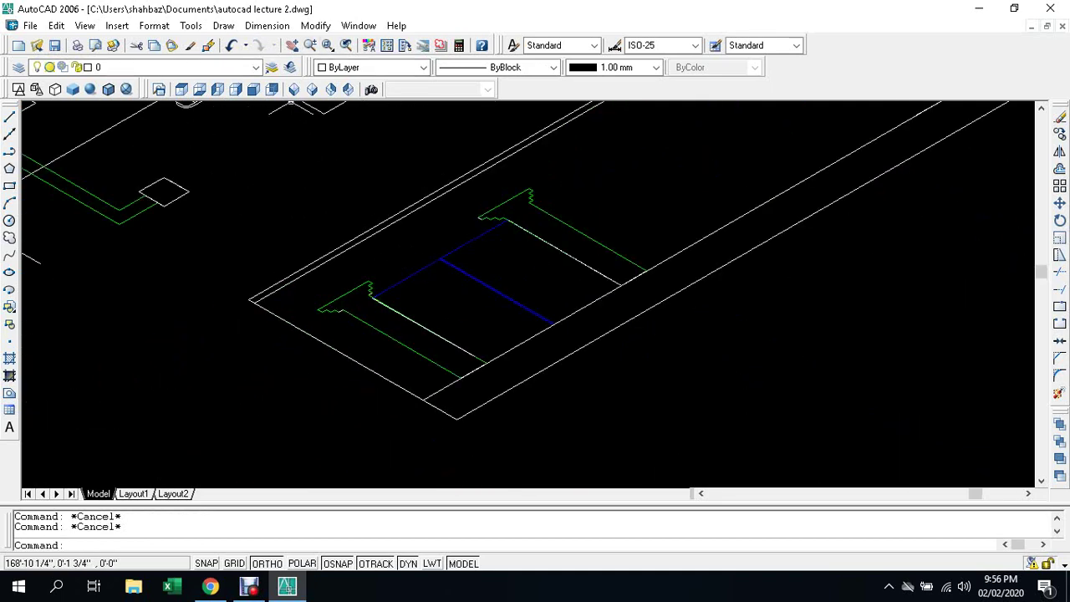
# Step: Switch to top view, pan to the elevation, and draw 6- and 2-unit line segments left of it
pyautogui.click(181, 89)
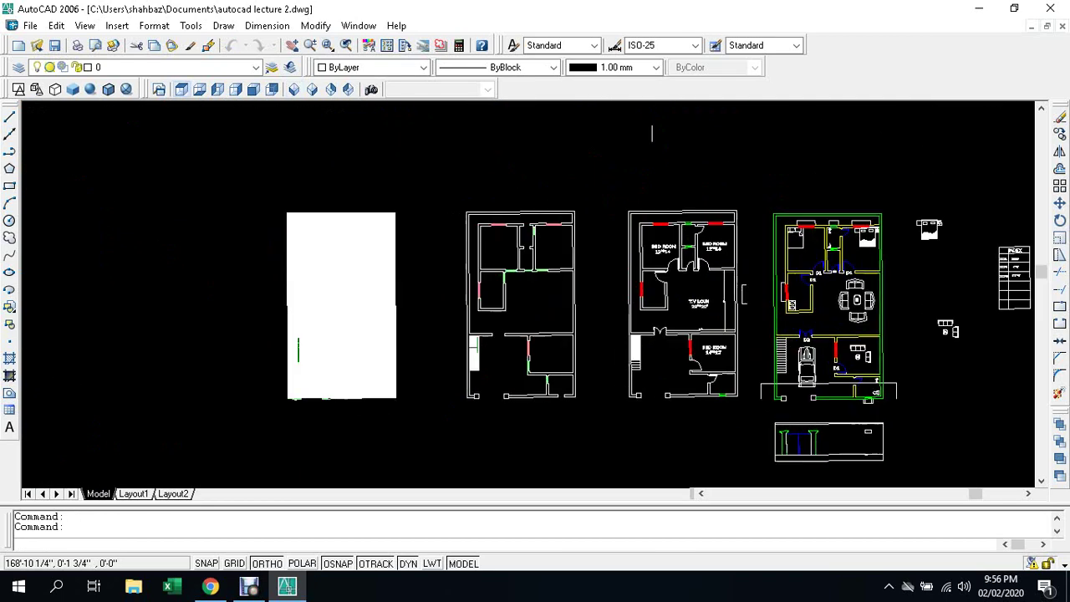
pyautogui.moveTo(661, 439); pyautogui.dragTo(547, 272, button='middle')
pyautogui.scroll(4, 545, 285)
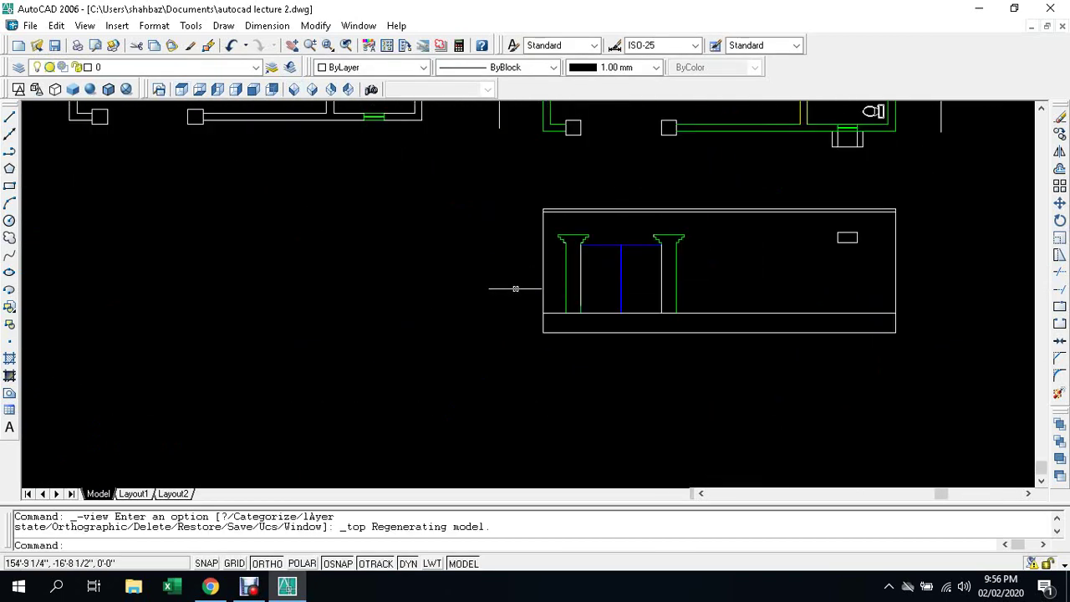
pyautogui.press('Escape')
pyautogui.press('Escape')
pyautogui.write('l')
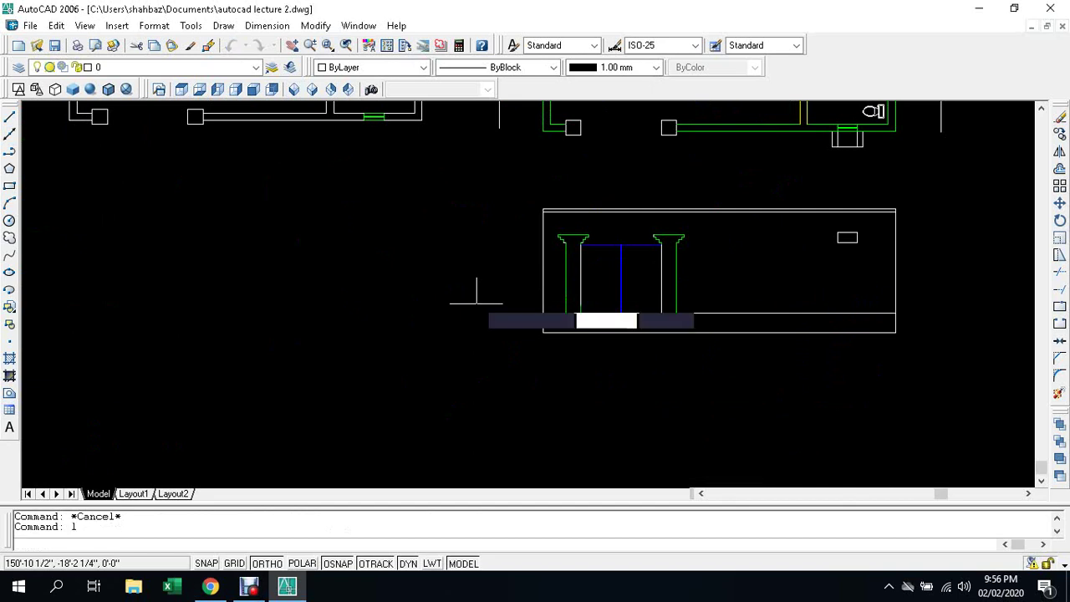
pyautogui.press('Return')
pyautogui.click(416, 297)
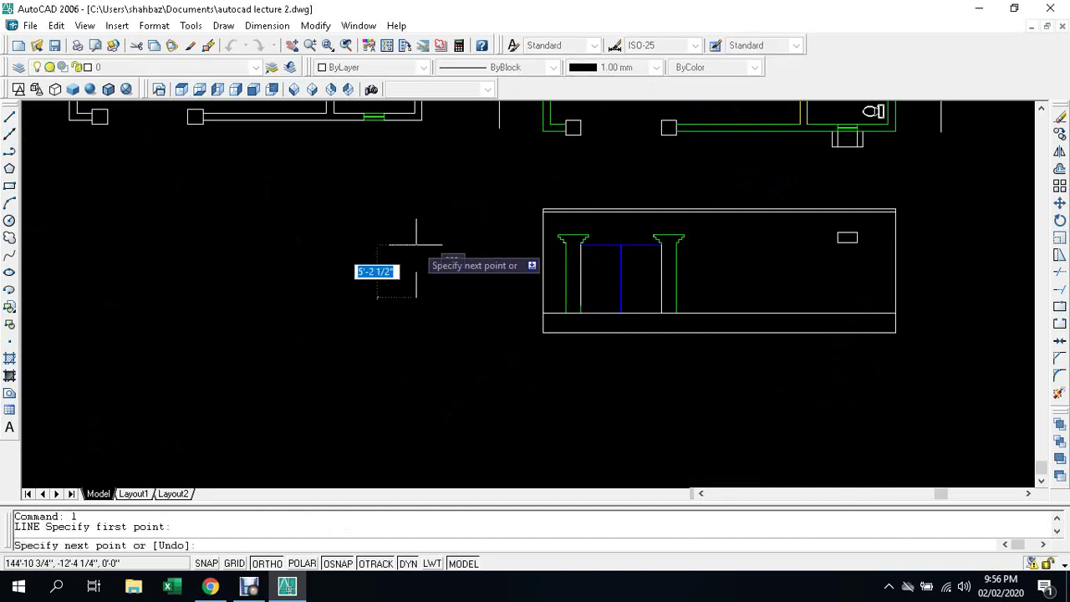
pyautogui.write('6')
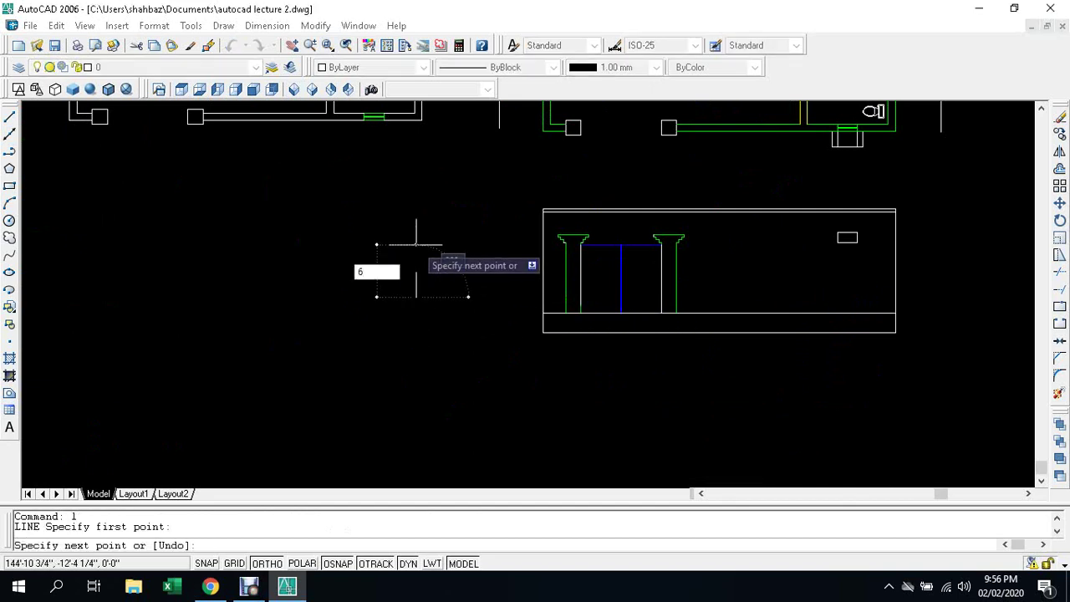
pyautogui.press('Return')
pyautogui.scroll(1, 375, 252)
pyautogui.scroll(1, 375, 252)
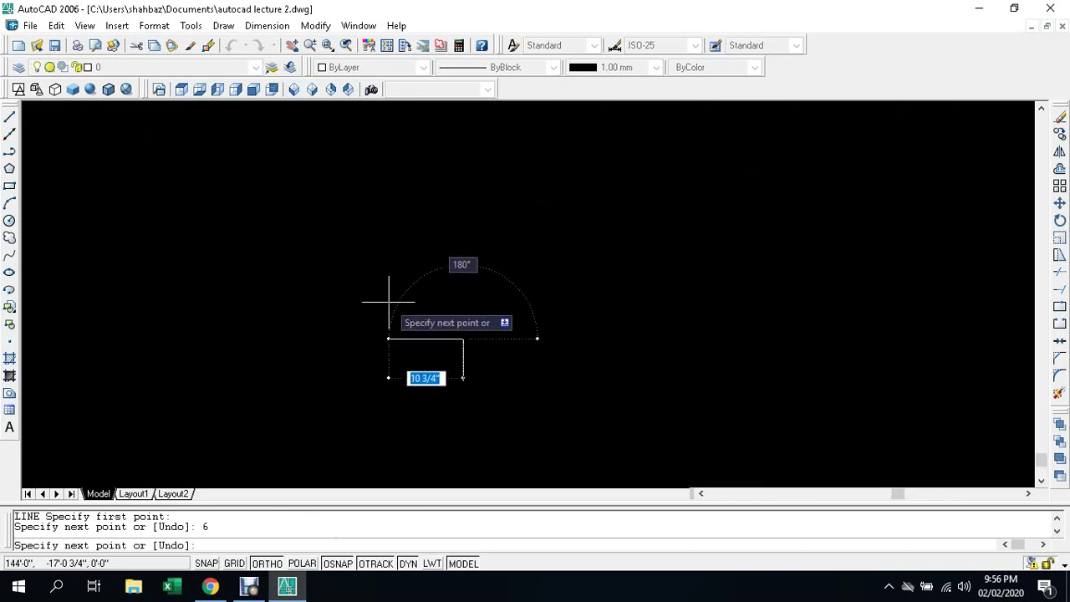
pyautogui.write('2')
pyautogui.press('Return')
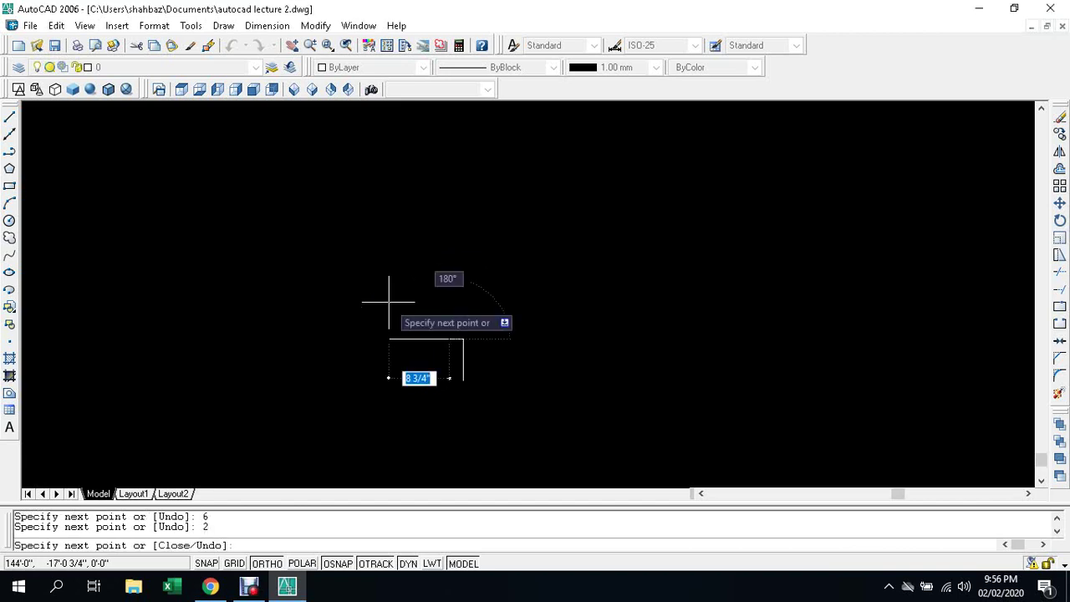
pyautogui.press('Escape')
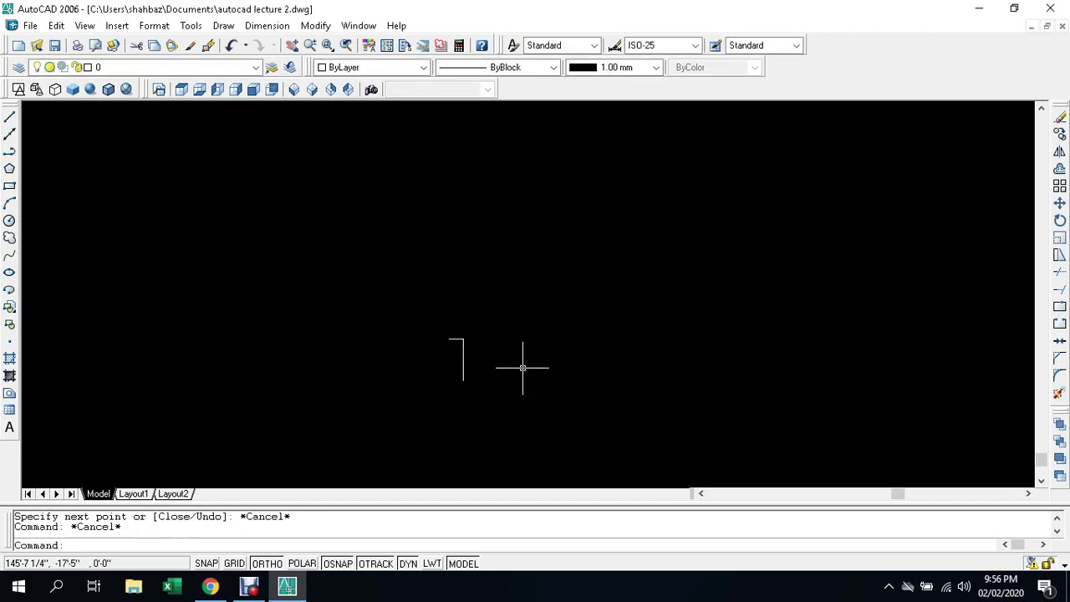
# Step: Draw a 2-unit line from the short stroke's top, then delete the stray line
pyautogui.write('l')
pyautogui.press('Return')
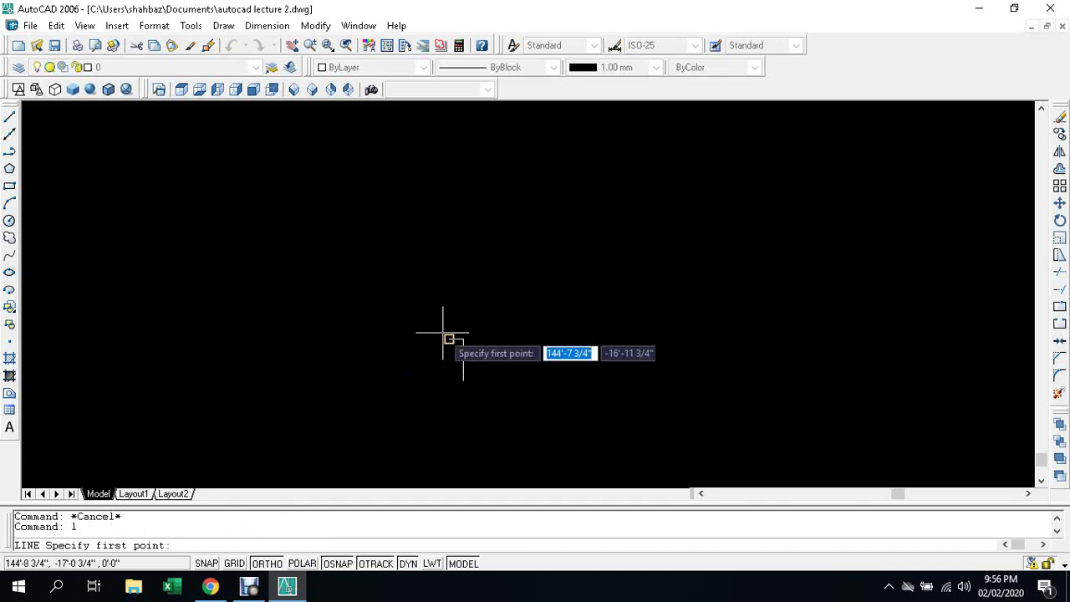
pyautogui.click(463, 339)
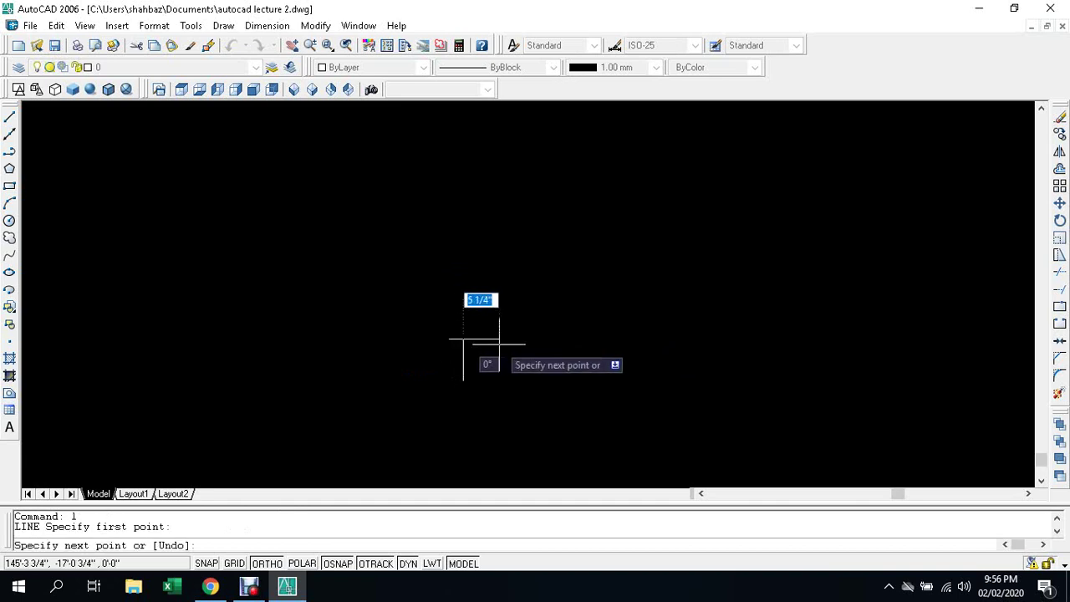
pyautogui.write('2')
pyautogui.press('Return')
pyautogui.press('Escape')
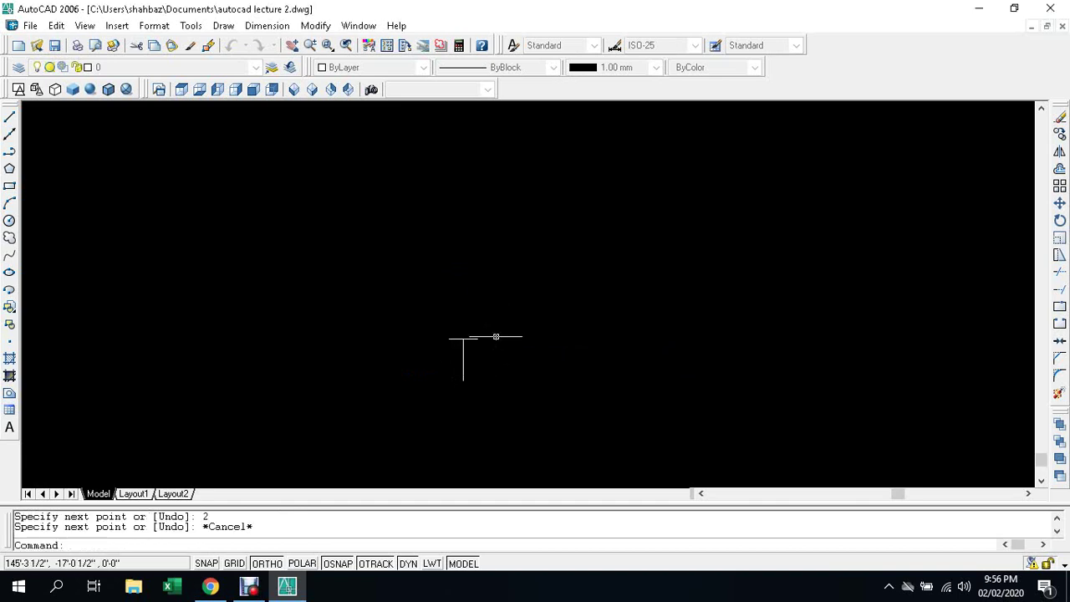
pyautogui.press('Escape')
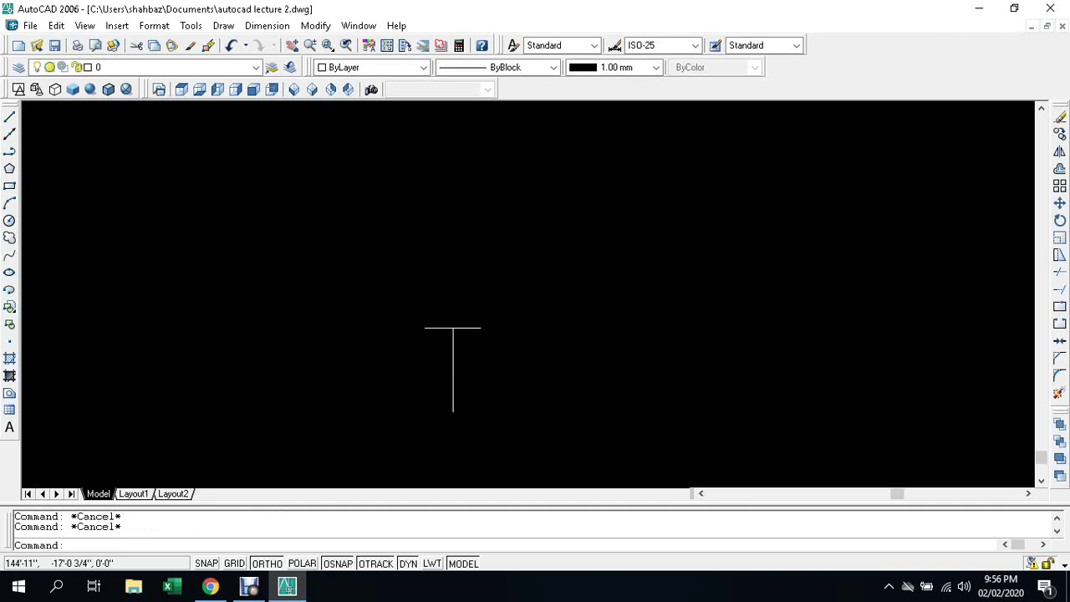
pyautogui.press('Delete')
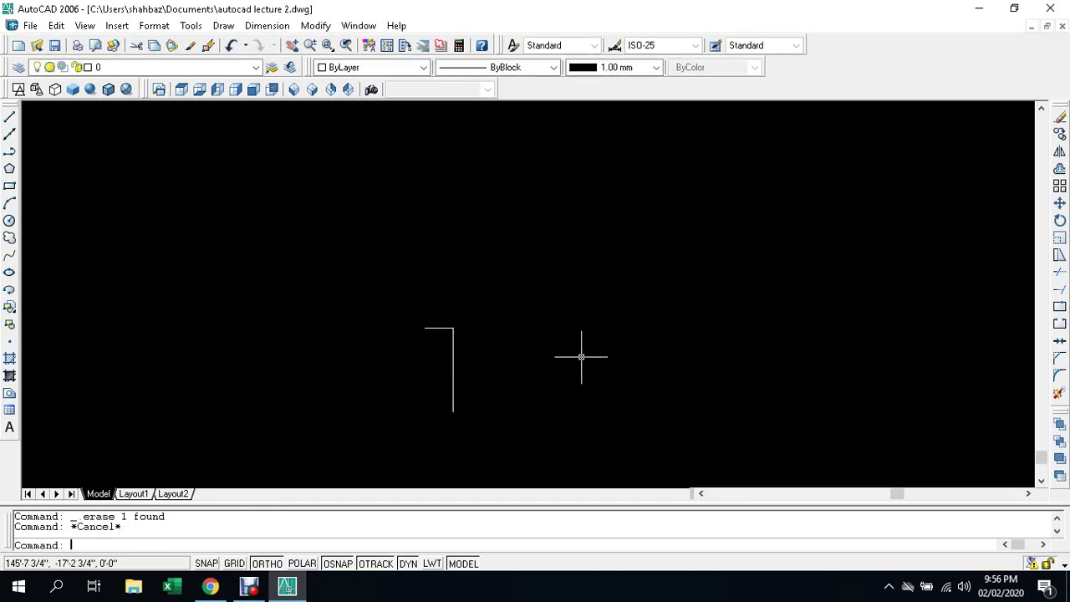
# Step: Draw 0.6, 6 and 2 unit segments from the vertical stroke's lower end
pyautogui.write('l')
pyautogui.press('Return')
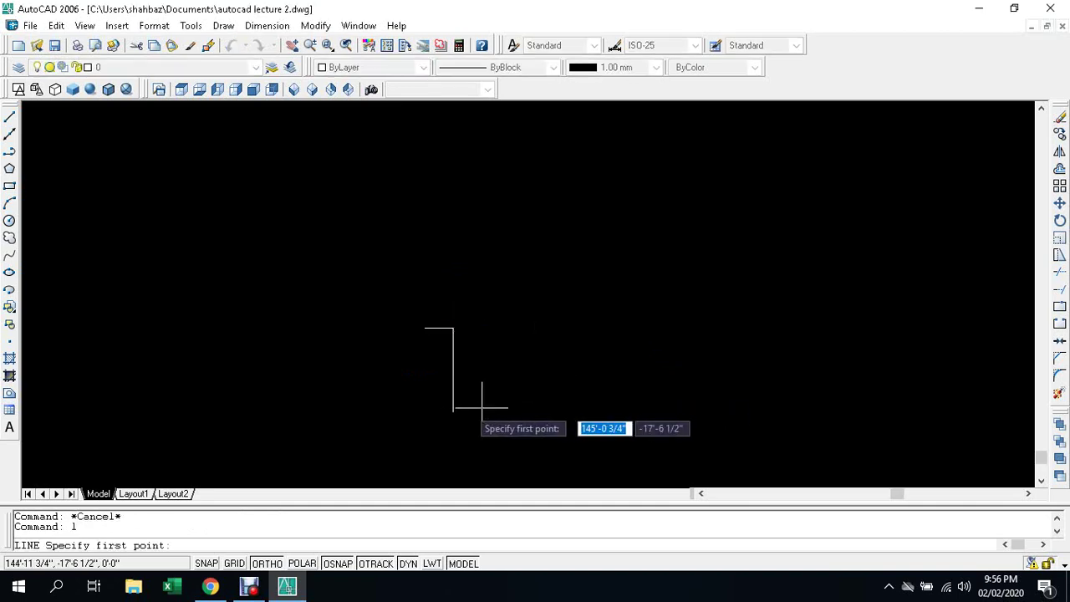
pyautogui.click(452, 412)
pyautogui.write('0.6')
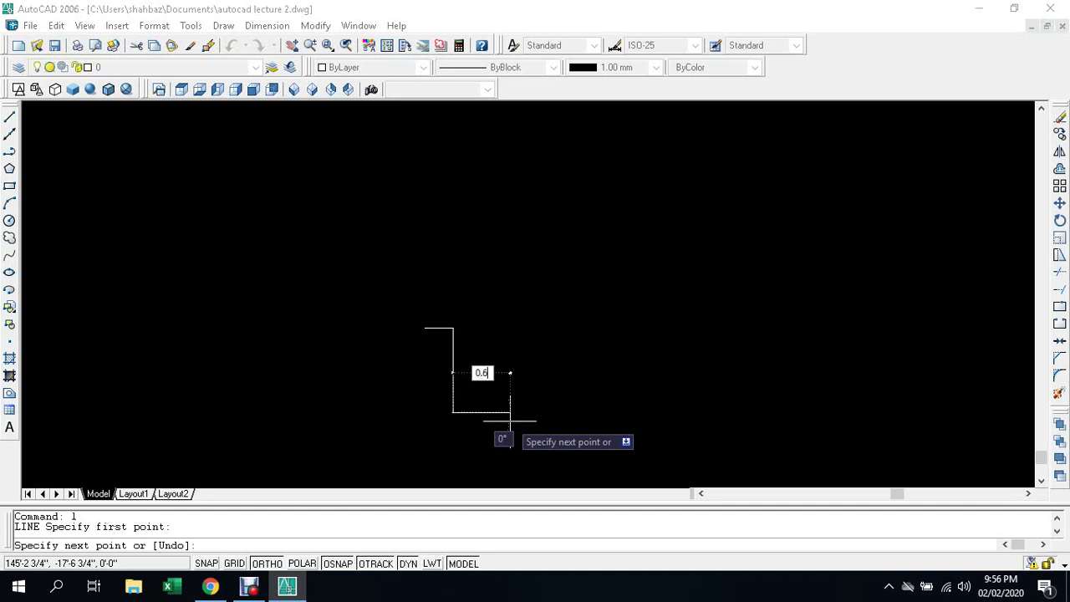
pyautogui.press('Return')
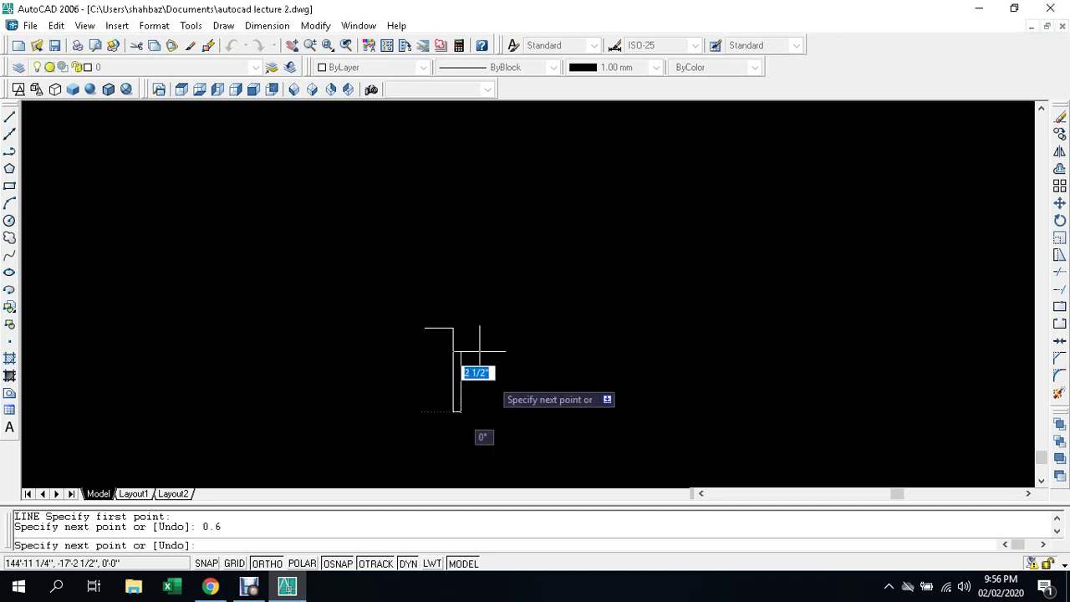
pyautogui.write('6')
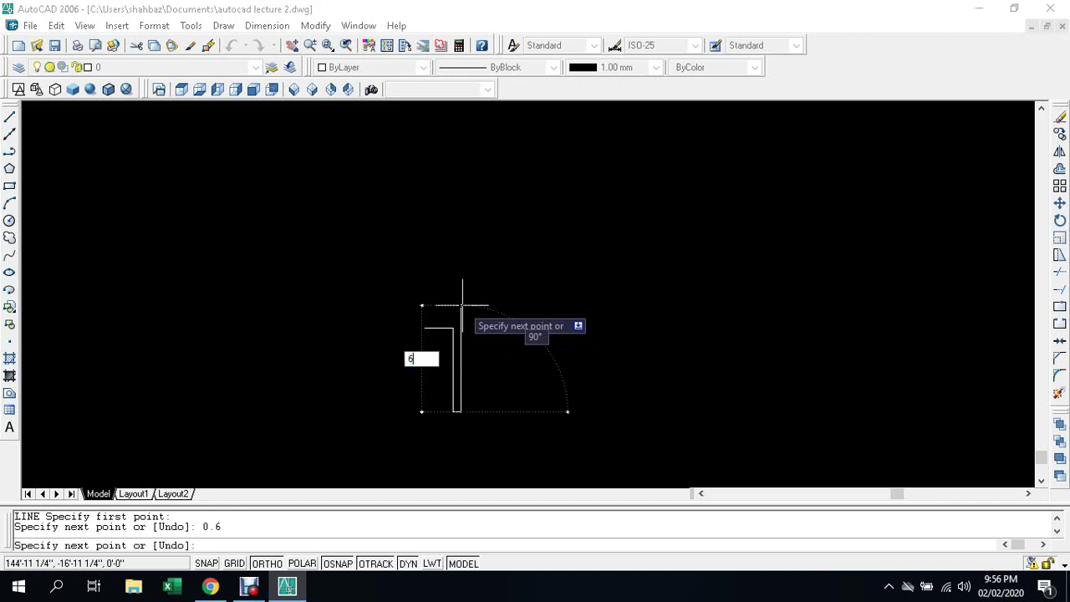
pyautogui.press('Return')
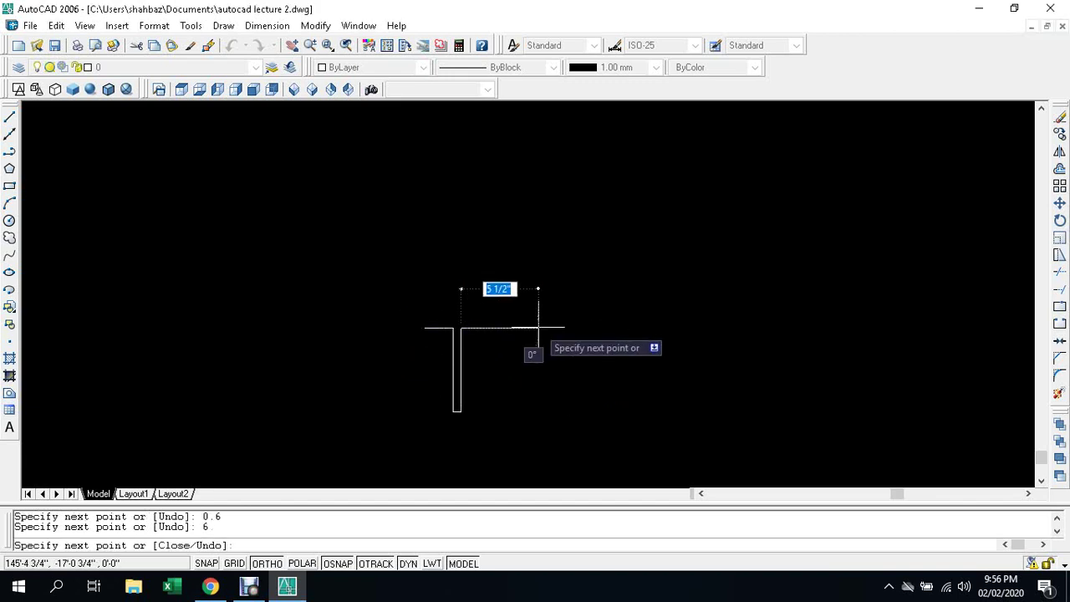
pyautogui.write('2')
pyautogui.press('Return')
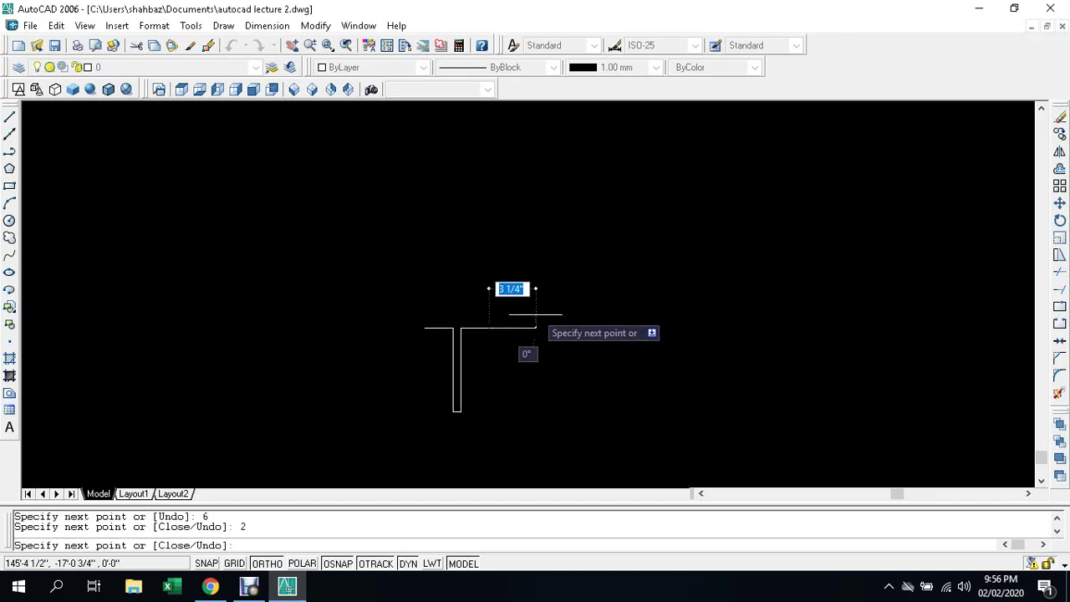
pyautogui.press('Escape')
pyautogui.press('Escape')
pyautogui.scroll(2, 477, 348)
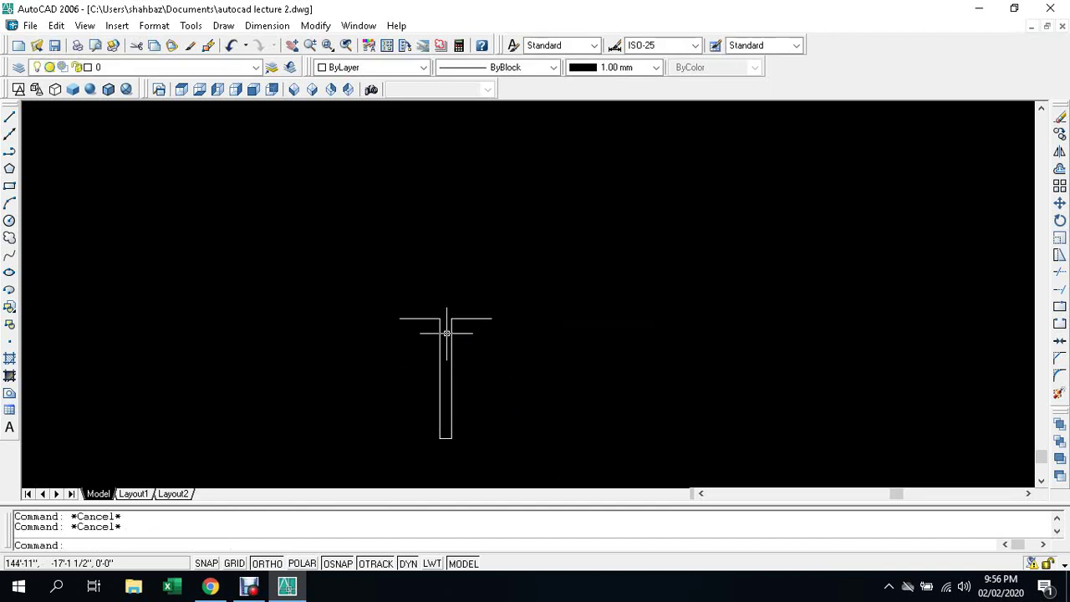
# Step: Draw a short line along the cap from where the post meets it
pyautogui.write('l')
pyautogui.press('Return')
pyautogui.scroll(2, 446, 326)
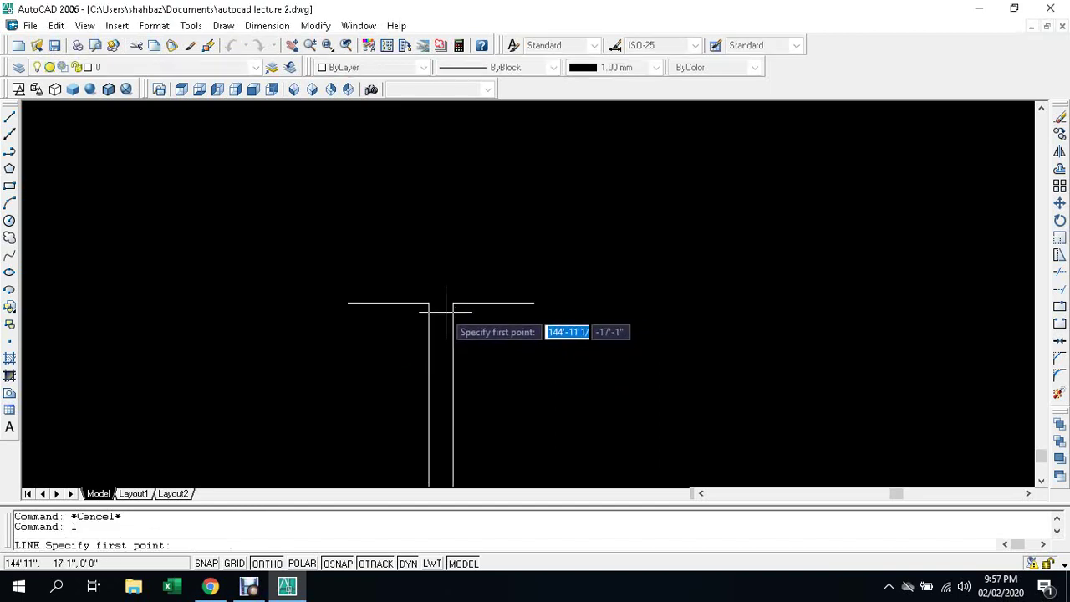
pyautogui.click(429, 302)
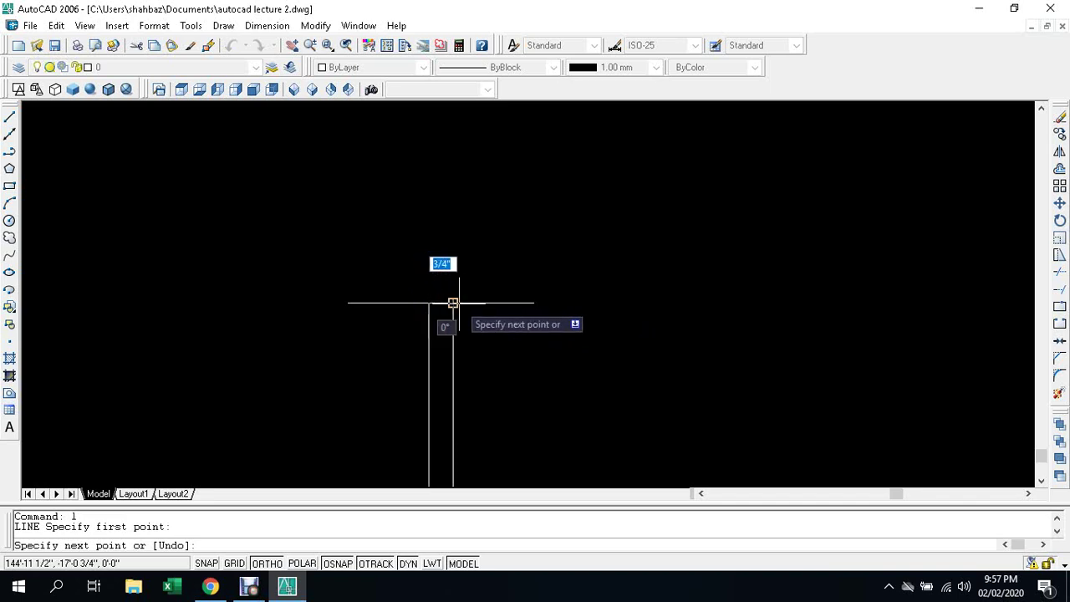
pyautogui.click(453, 303)
pyautogui.press('Escape')
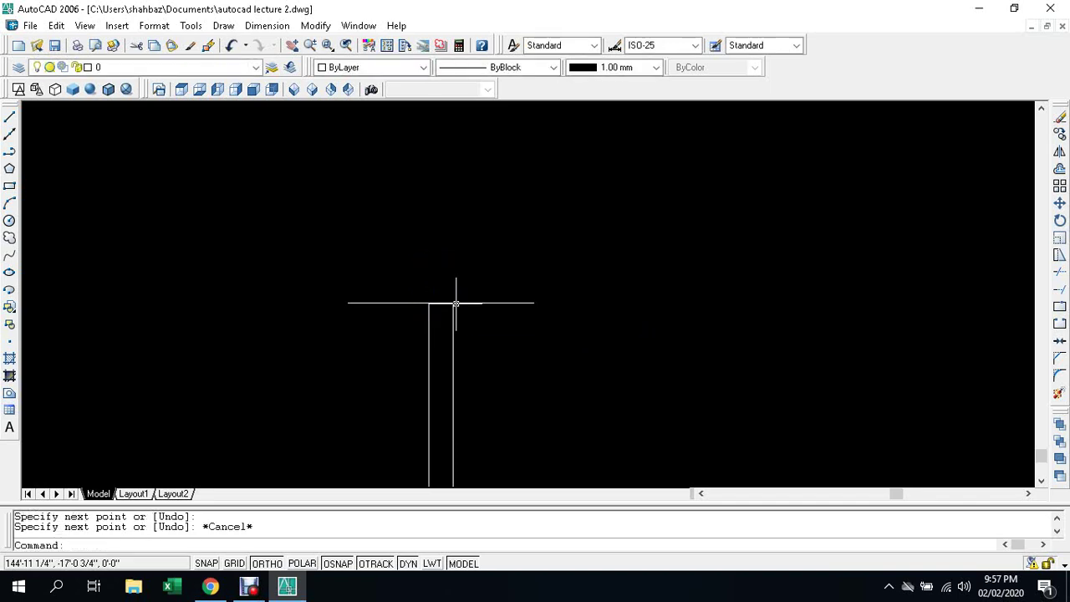
pyautogui.write('l')
# Step: Draw a 2-unit vertical guide line up from the cap's midpoint, replacing a 3-unit attempt
pyautogui.press('Return')
pyautogui.click(440, 302)
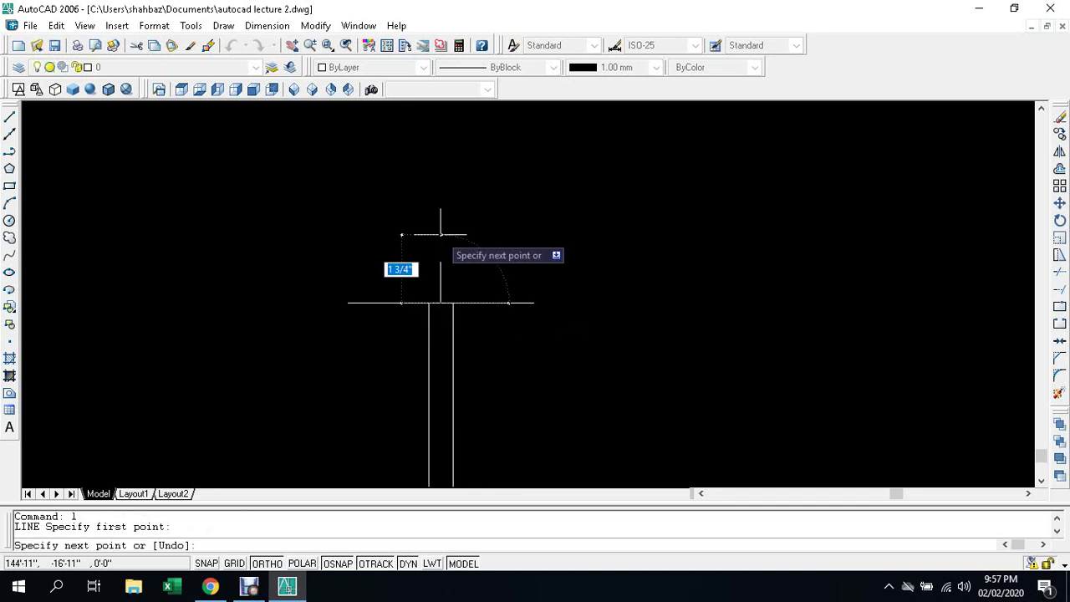
pyautogui.write('3')
pyautogui.press('Return')
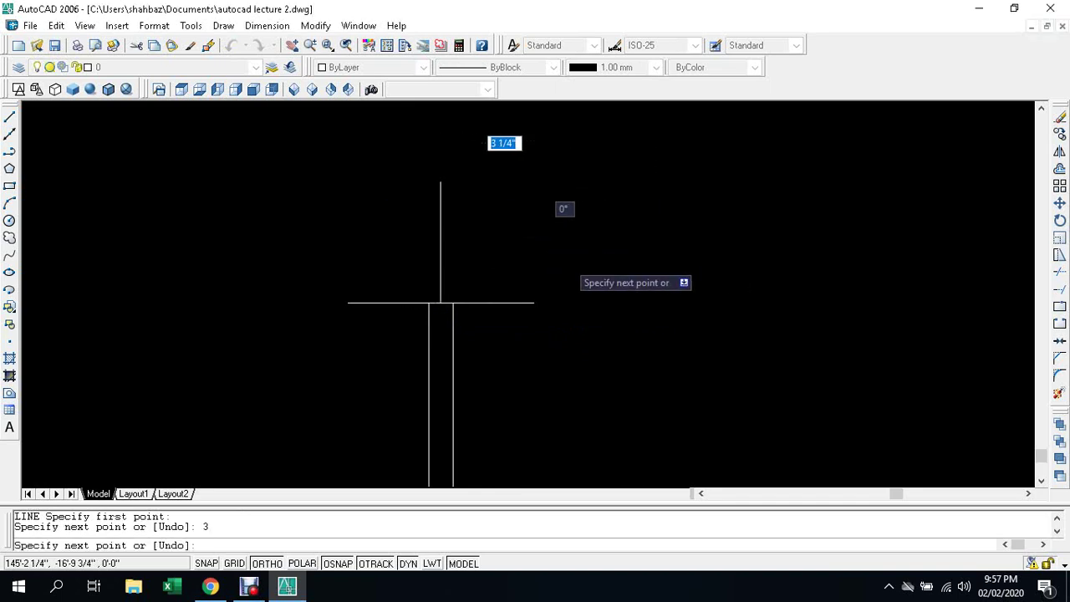
pyautogui.hotkey('ctrl', 'z')
pyautogui.write('2')
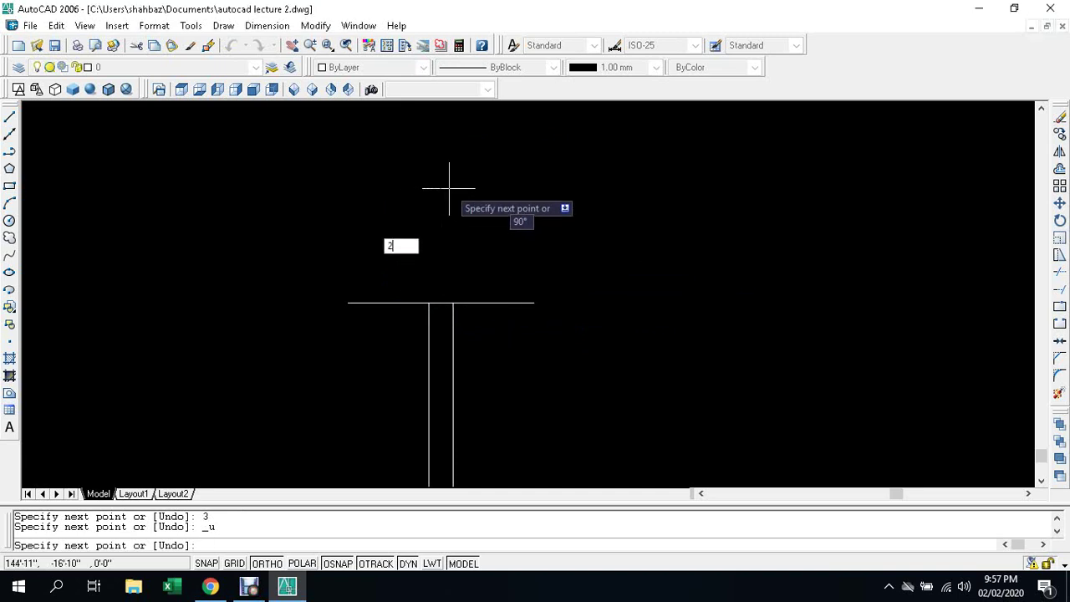
pyautogui.press('Return')
pyautogui.press('Escape')
pyautogui.press('Escape')
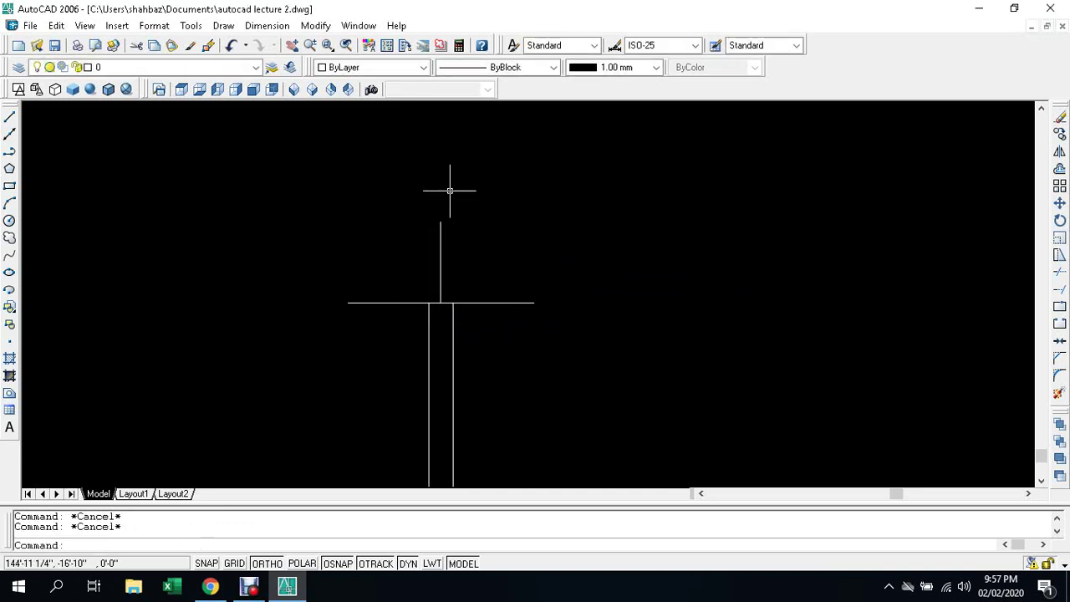
# Step: Draw the two sloped sides from the cap's left and right ends to the guide's top
pyautogui.write('l')
pyautogui.press('Return')
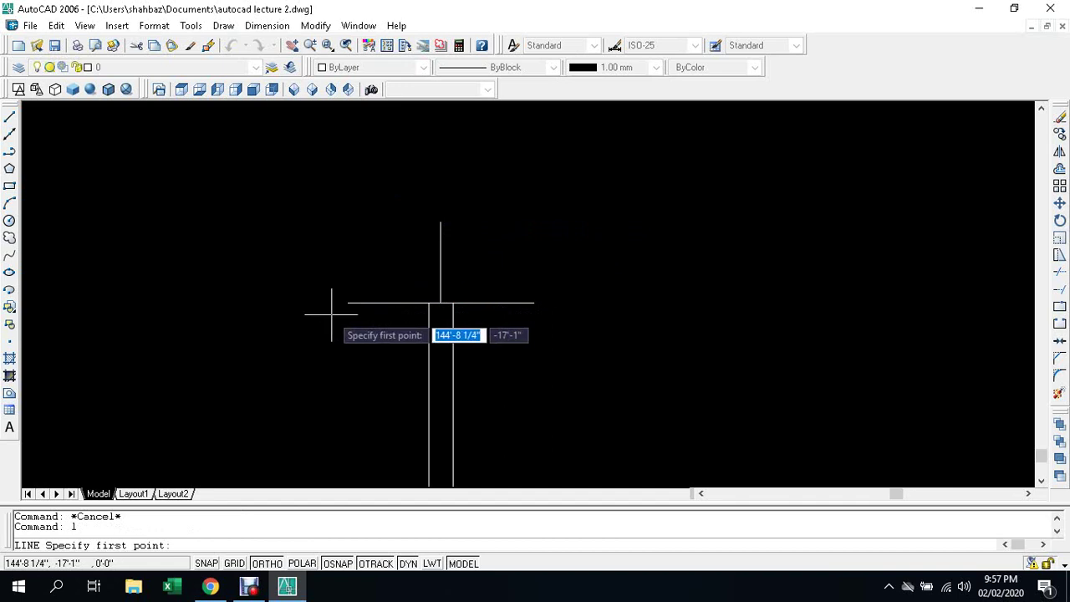
pyautogui.click(348, 302)
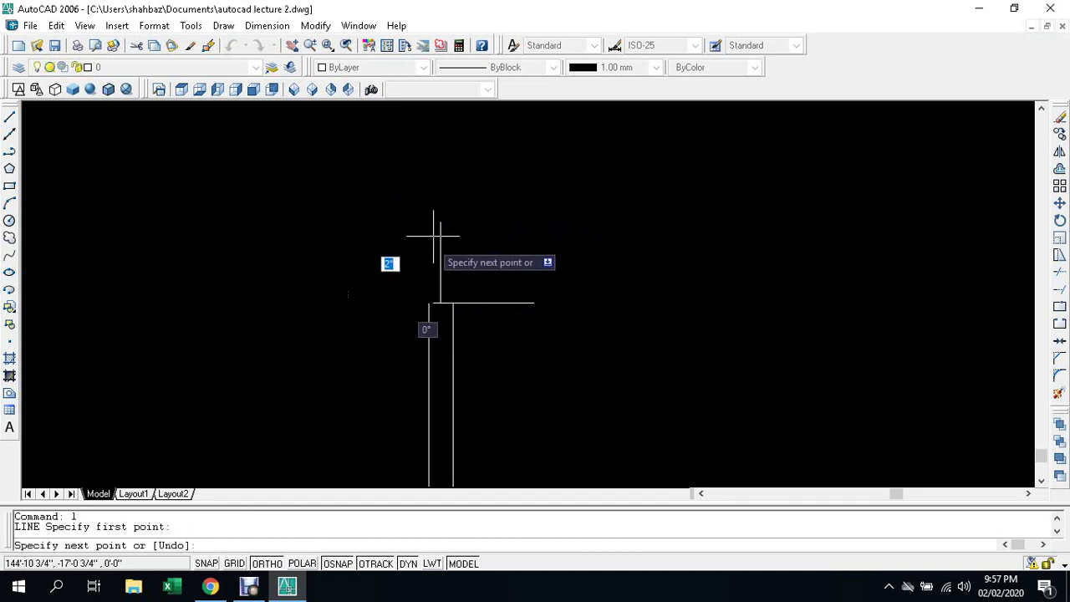
pyautogui.click(441, 222)
pyautogui.press('Escape')
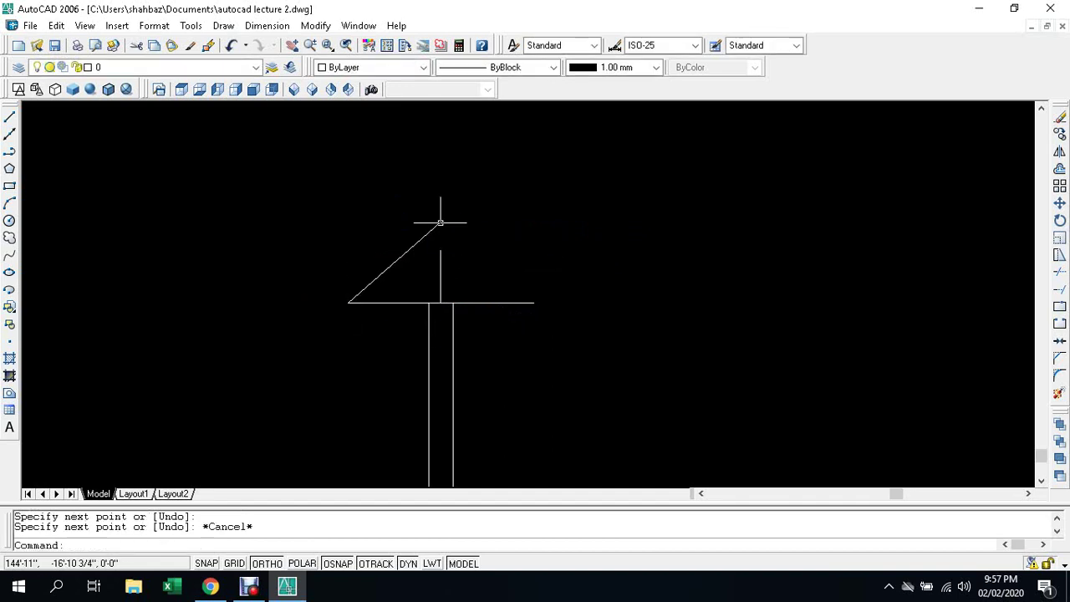
pyautogui.write('l')
pyautogui.press('Return')
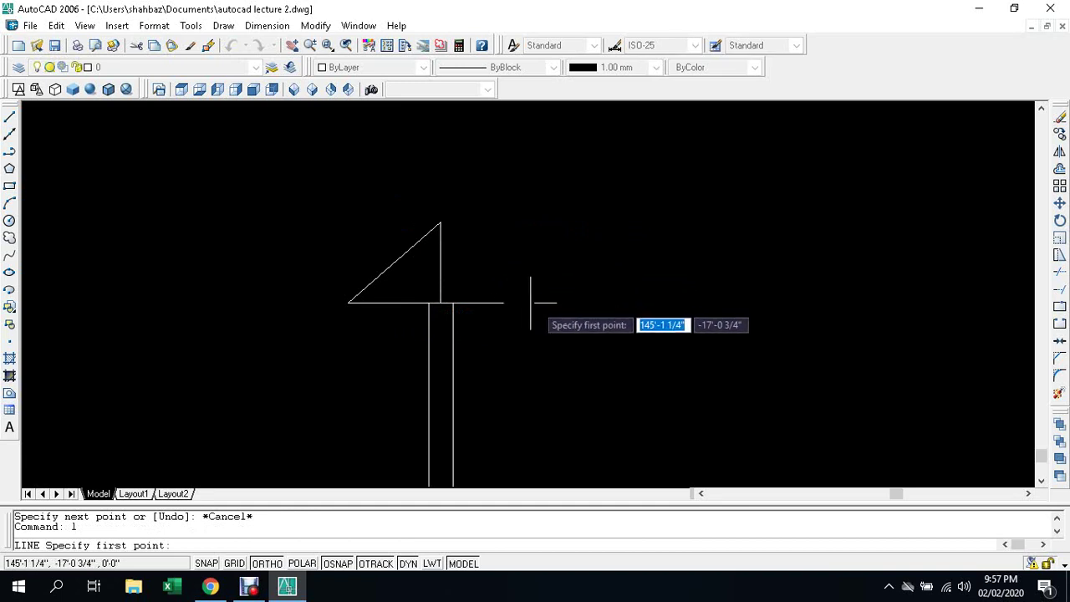
pyautogui.click(536, 302)
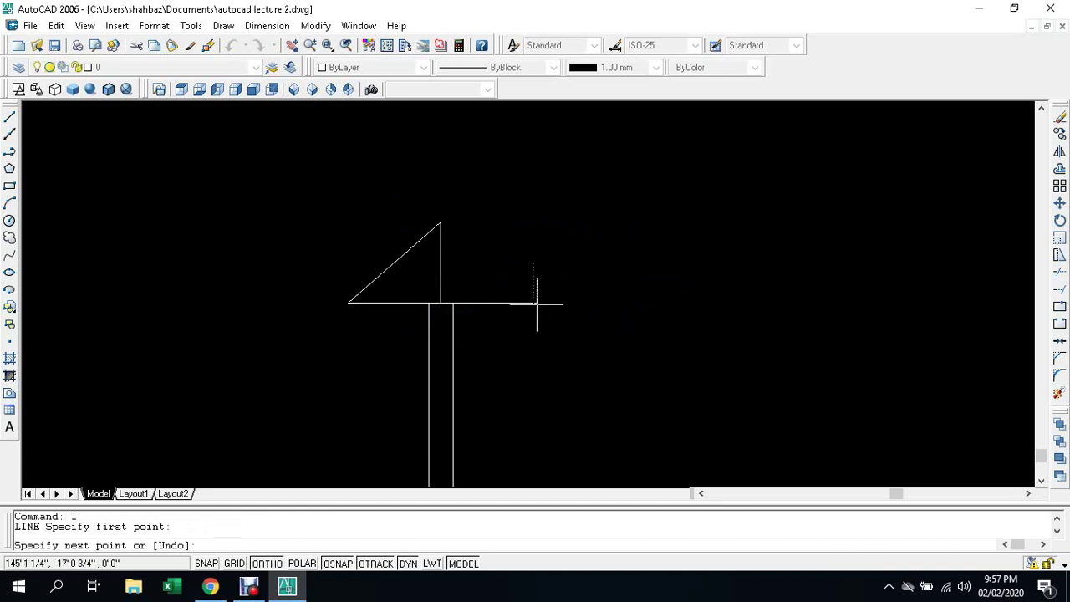
pyautogui.click(441, 222)
pyautogui.press('Escape')
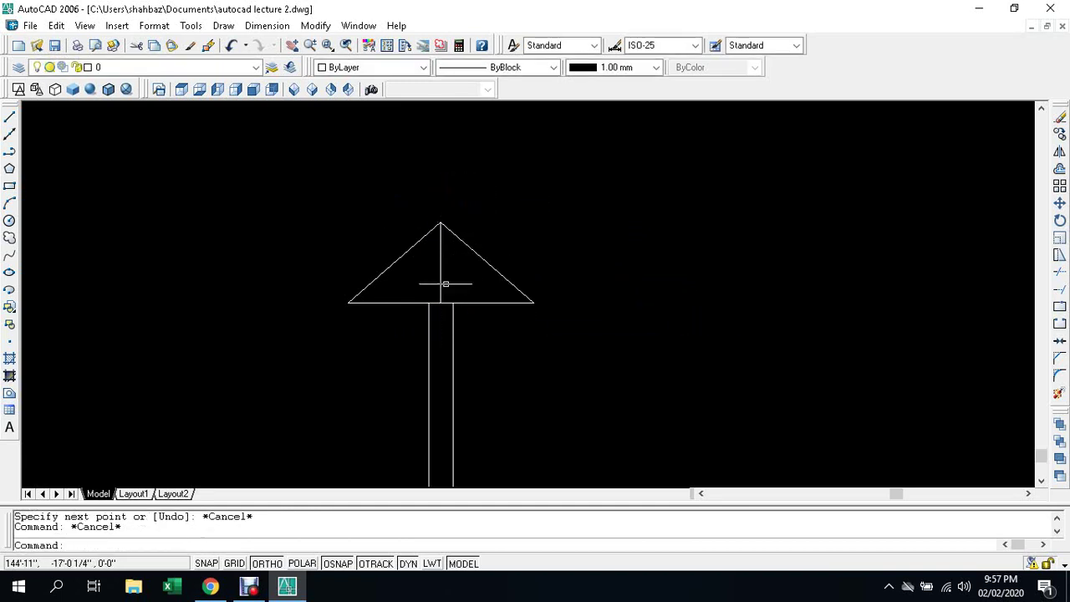
# Step: Erase the vertical guide line inside the triangle and zoom out
pyautogui.click(441, 276)
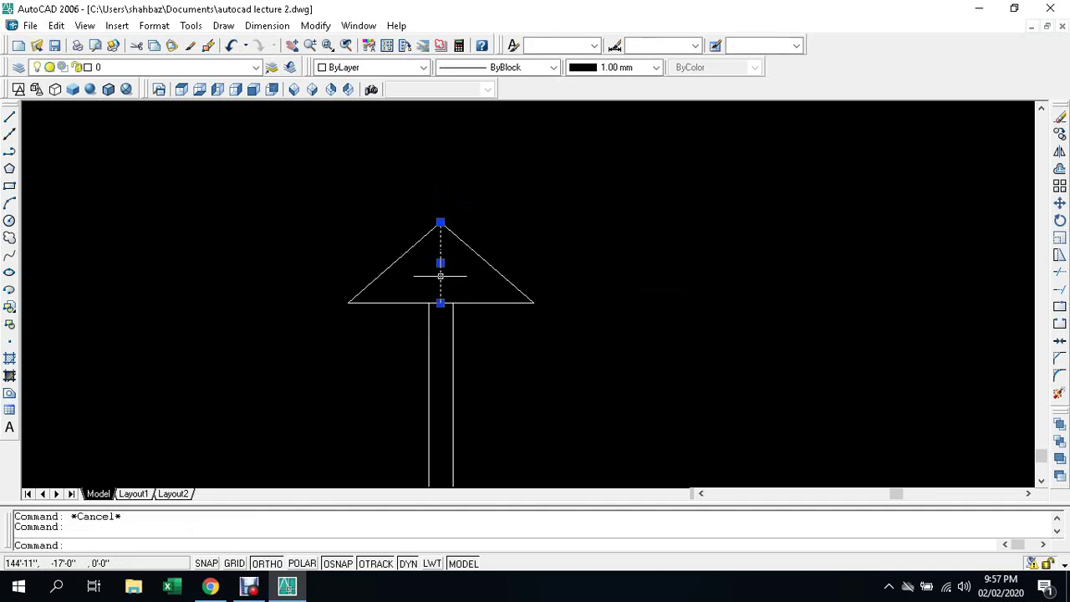
pyautogui.press('Delete')
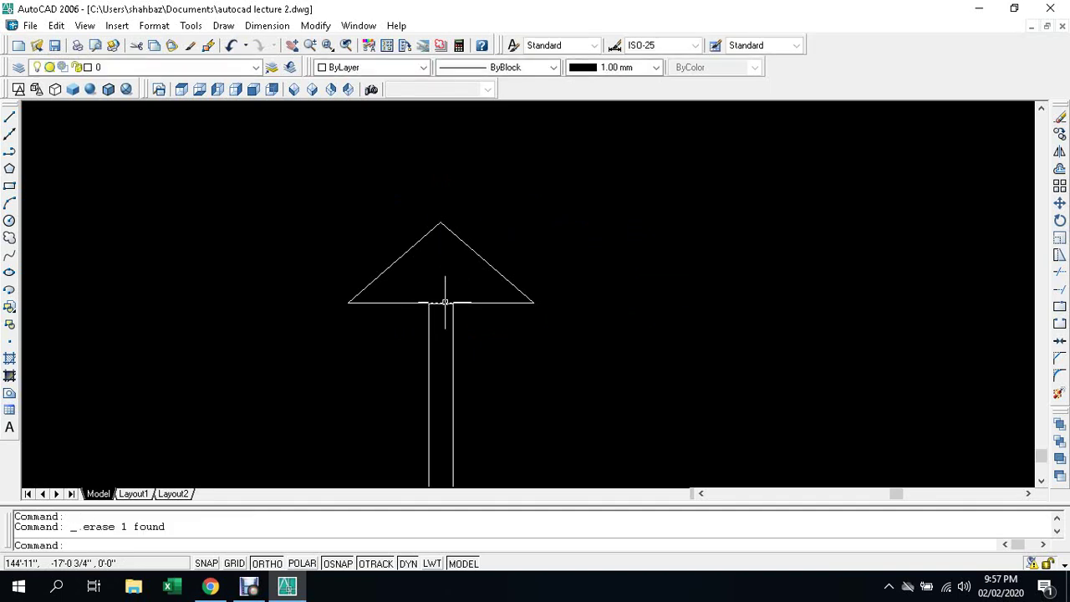
pyautogui.scroll(-4, 486, 279)
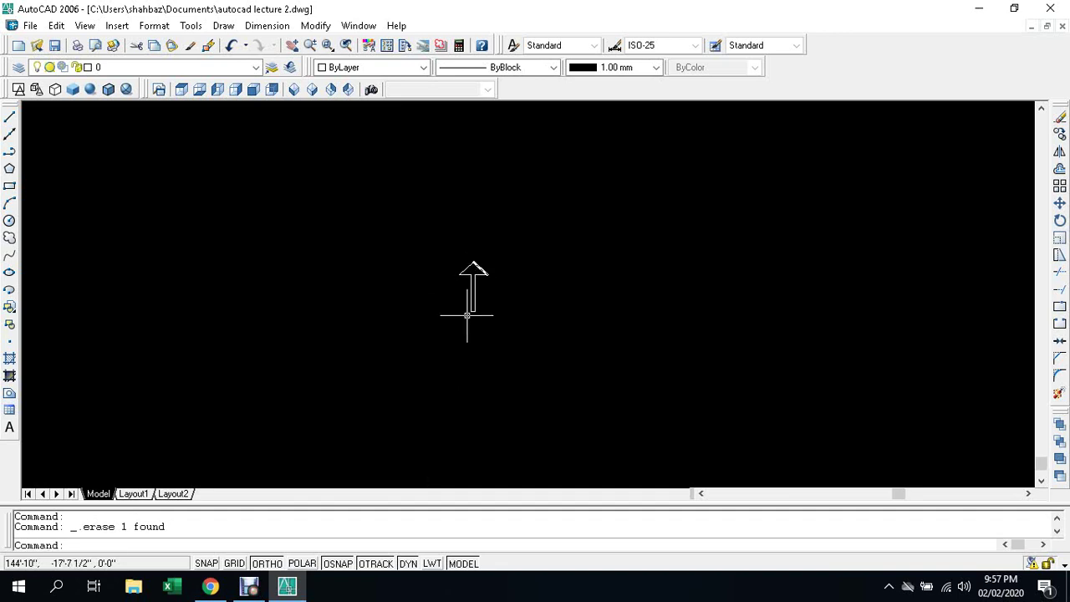
pyautogui.scroll(-3, 478, 315)
# Step: Start MEASURE on the blue top line beside the green post and submit the length prompt
pyautogui.scroll(4, 846, 203)
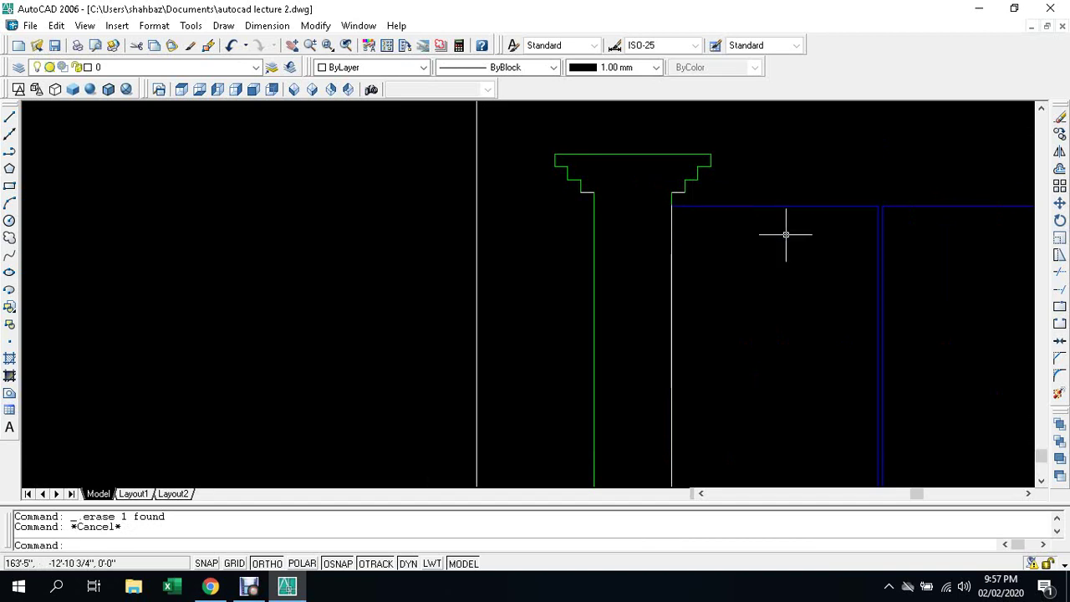
pyautogui.write('me')
pyautogui.press('Escape')
pyautogui.write('m')
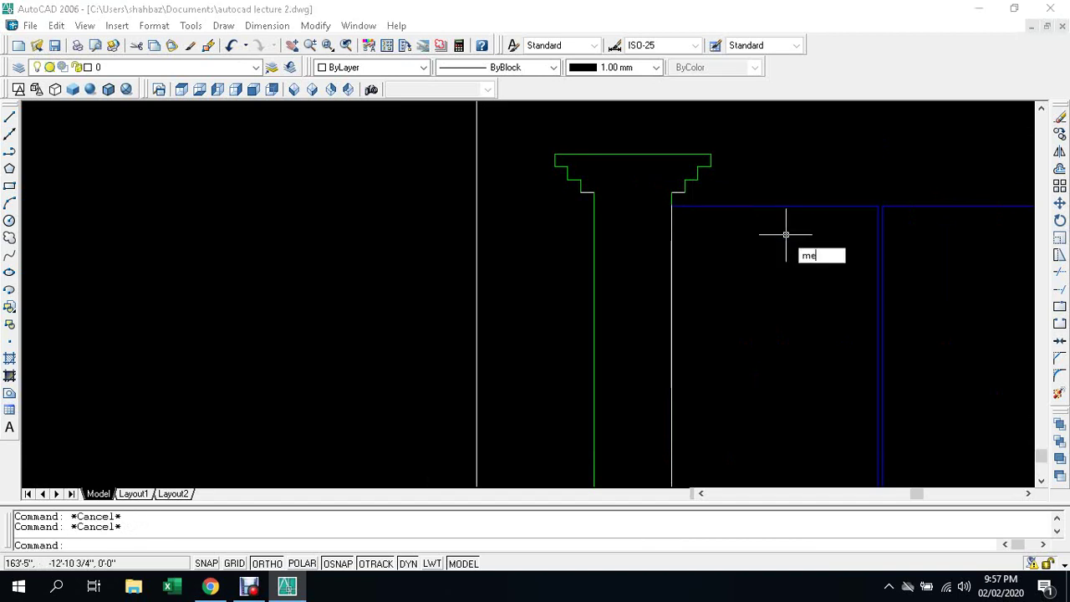
pyautogui.press('Return')
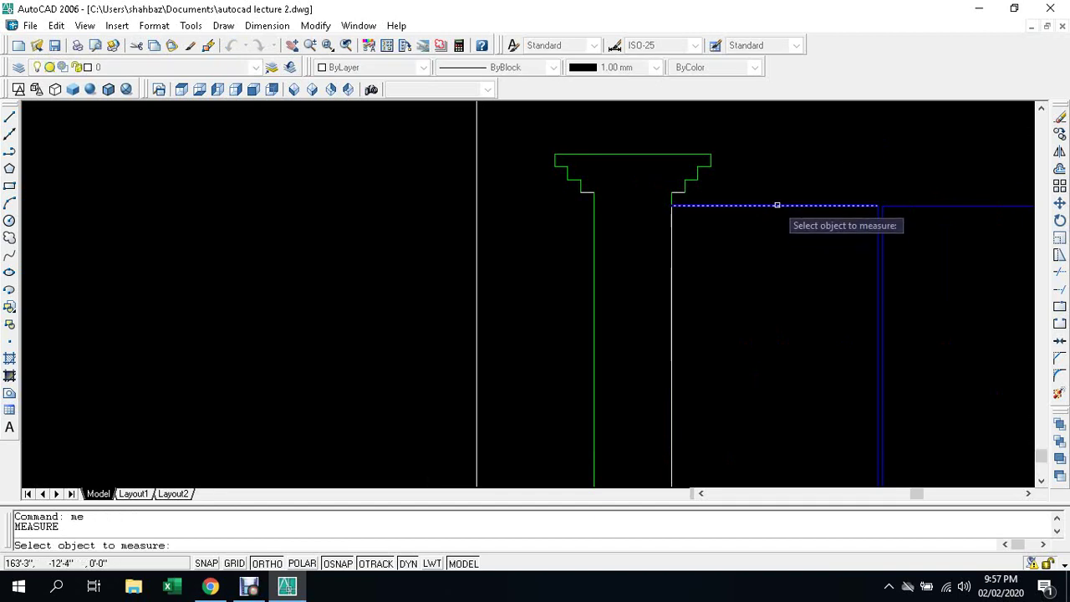
pyautogui.click(777, 205)
pyautogui.rightClick(766, 249)
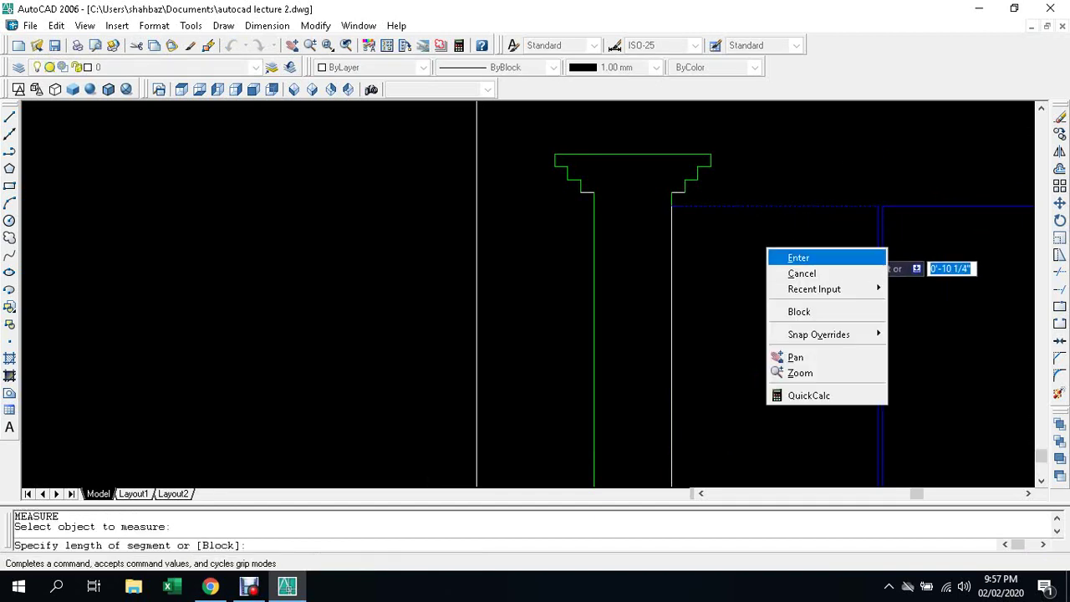
pyautogui.click(815, 257)
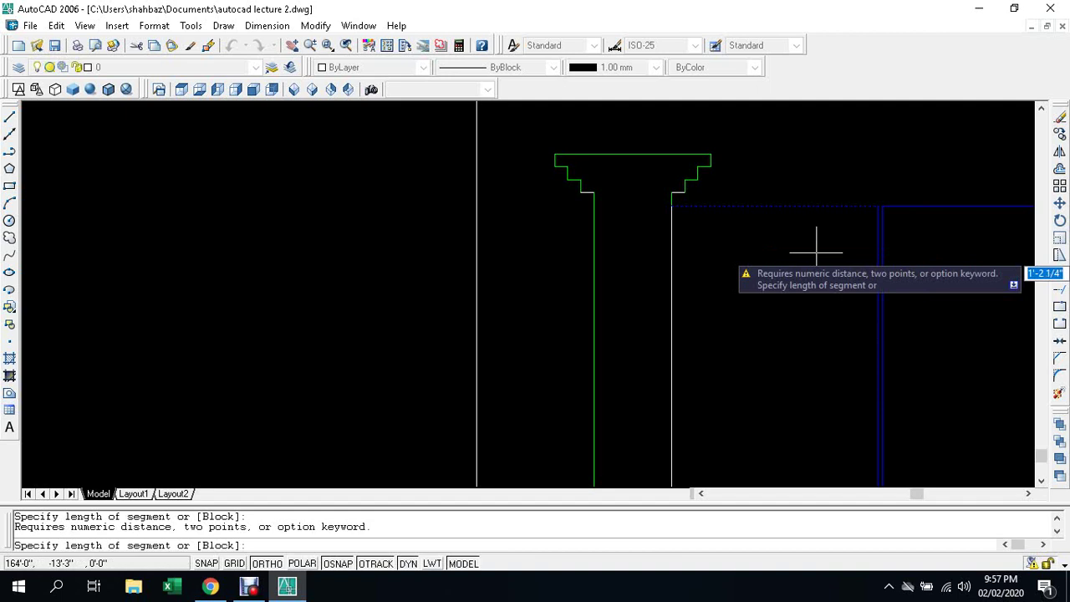
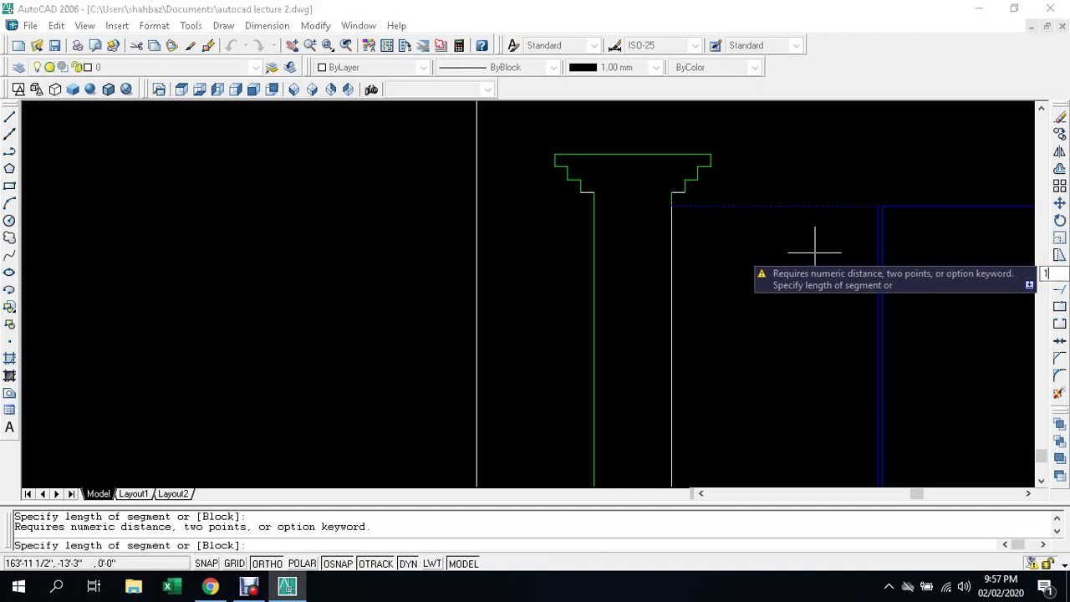
# Step: Cancel the leftover measure command
pyautogui.press('Escape')
pyautogui.press('Return')
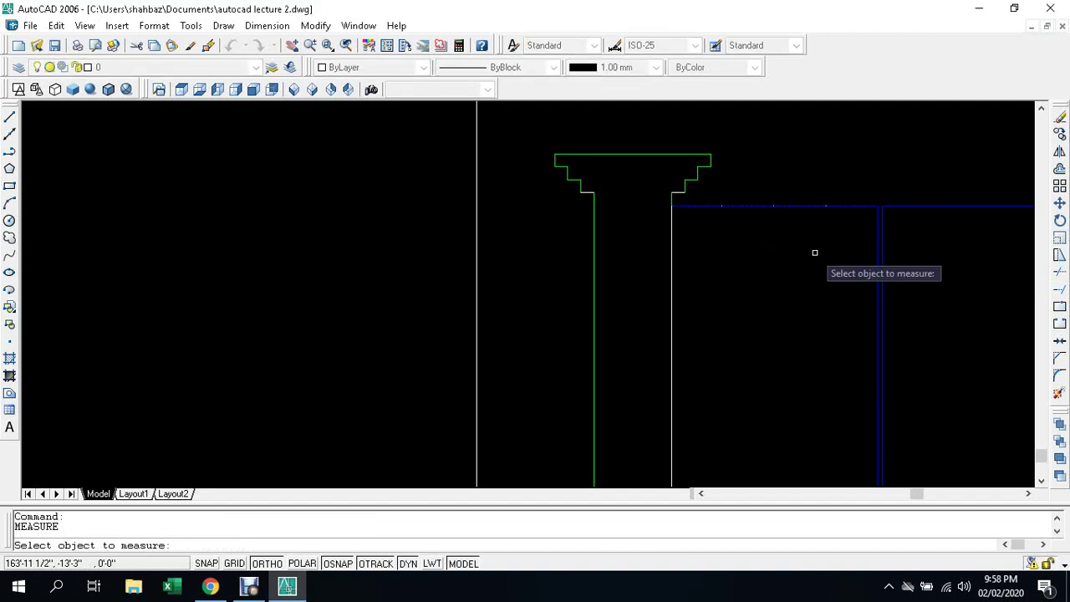
pyautogui.press('Escape')
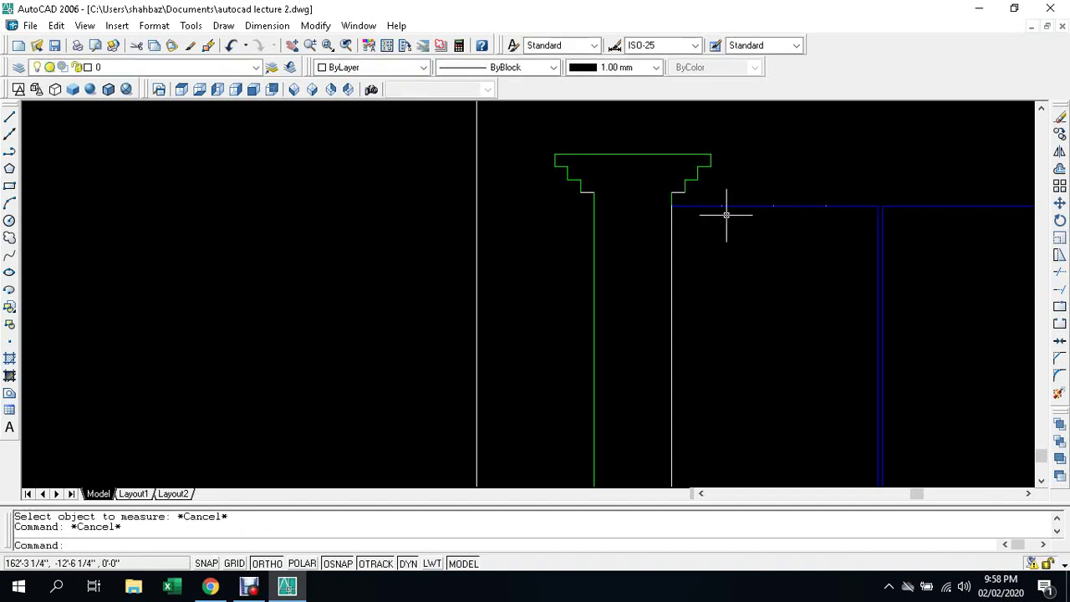
pyautogui.scroll(-4, 726, 215)
# Step: Start copying the arrow marker with CO, using its base as the base point
pyautogui.write('co')
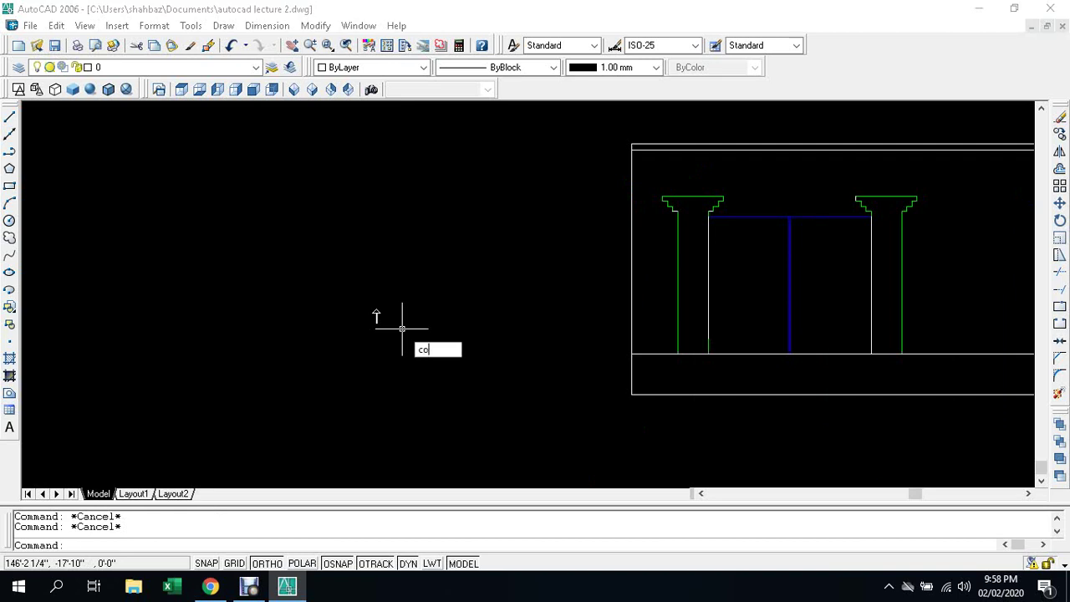
pyautogui.press('Return')
pyautogui.scroll(2, 375, 314)
pyautogui.click(370, 311)
pyautogui.click(370, 311)
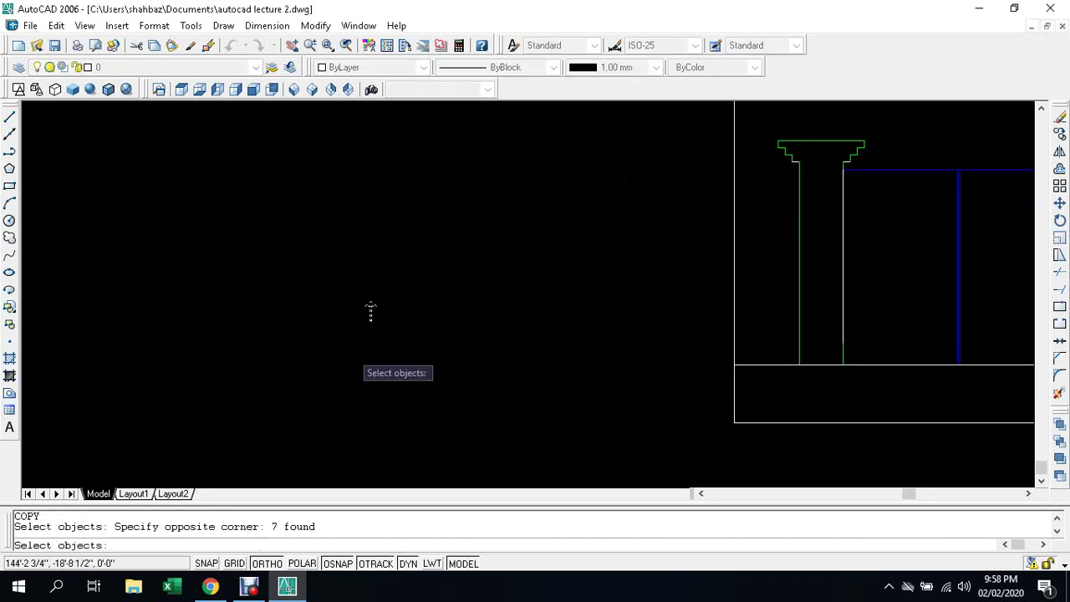
pyautogui.press('Return')
pyautogui.scroll(3, 402, 310)
pyautogui.scroll(2, 441, 220)
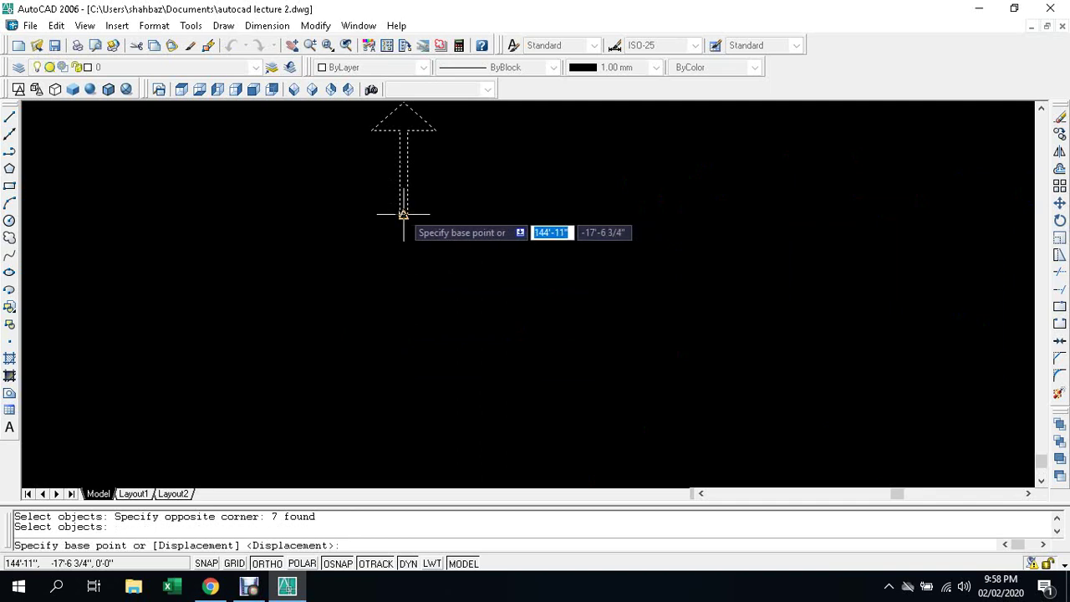
pyautogui.click(403, 215)
# Step: With Ortho off, place three arrow copies along the door panel's top edge
pyautogui.scroll(-2, 402, 222)
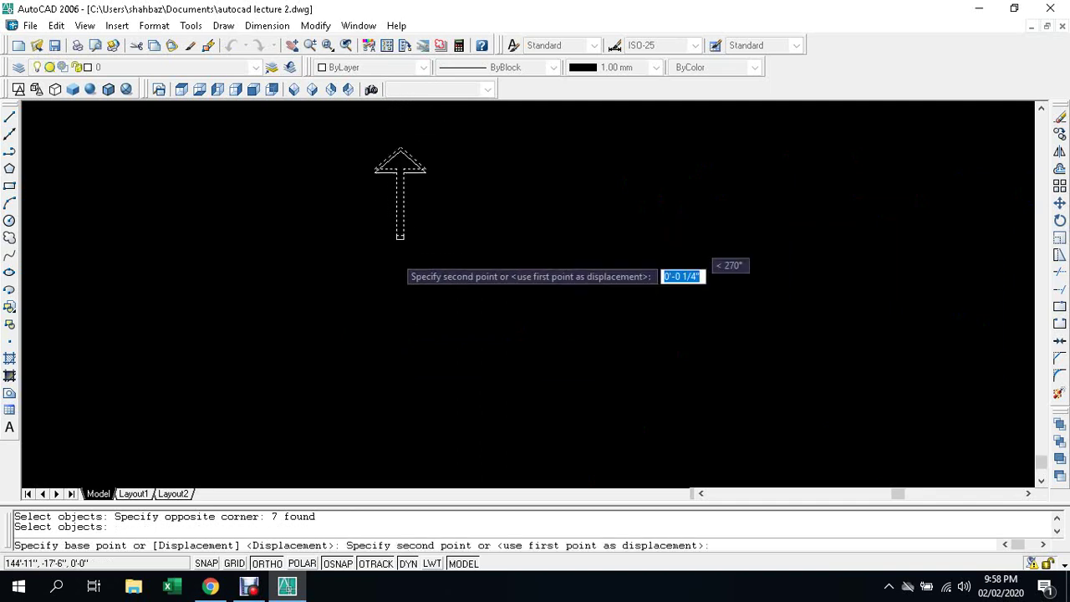
pyautogui.scroll(-2, 401, 237)
pyautogui.scroll(-2, 521, 310)
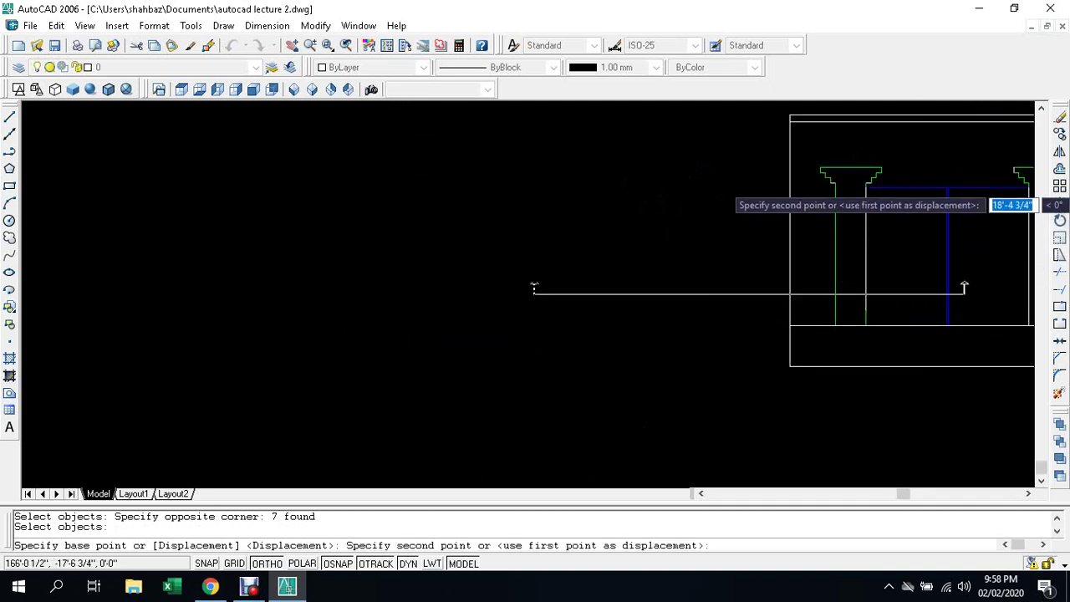
pyautogui.moveTo(944, 184); pyautogui.dragTo(790, 278, button='middle')
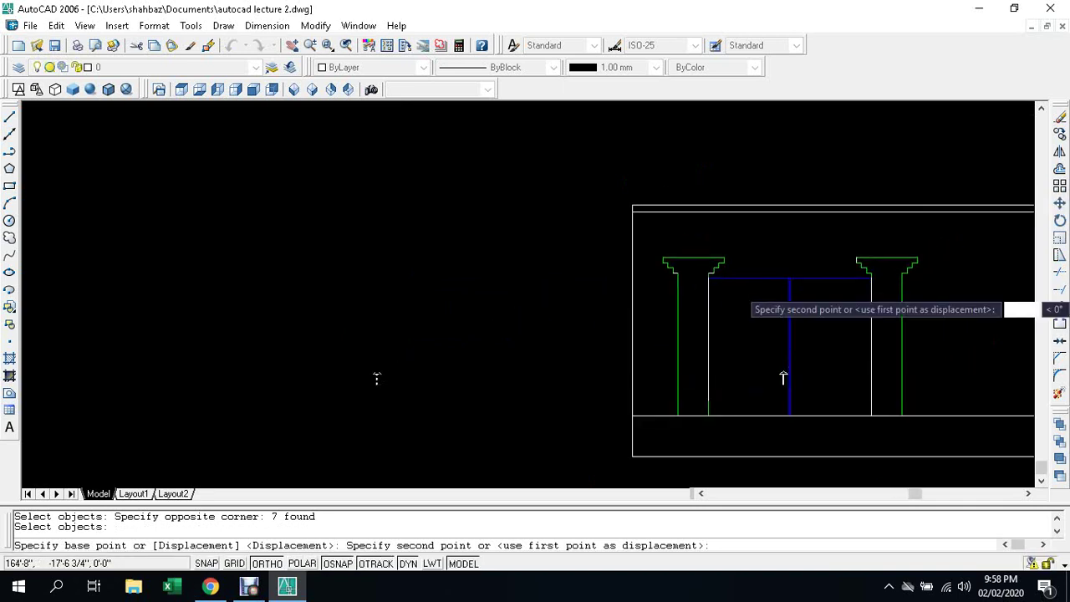
pyautogui.press('F8')
pyautogui.scroll(2, 763, 272)
pyautogui.scroll(2, 728, 289)
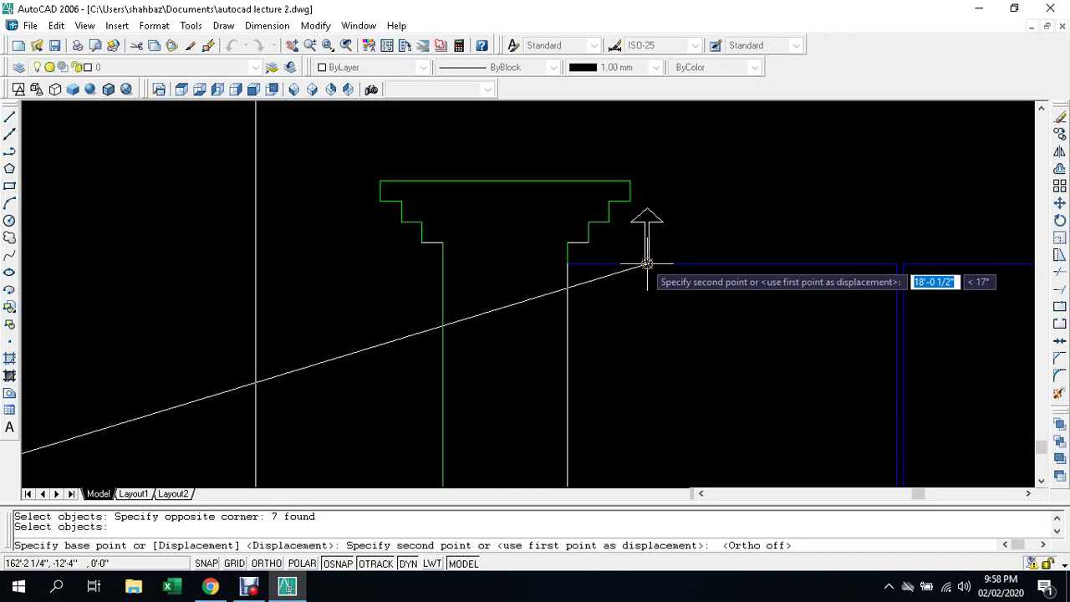
pyautogui.click(646, 263)
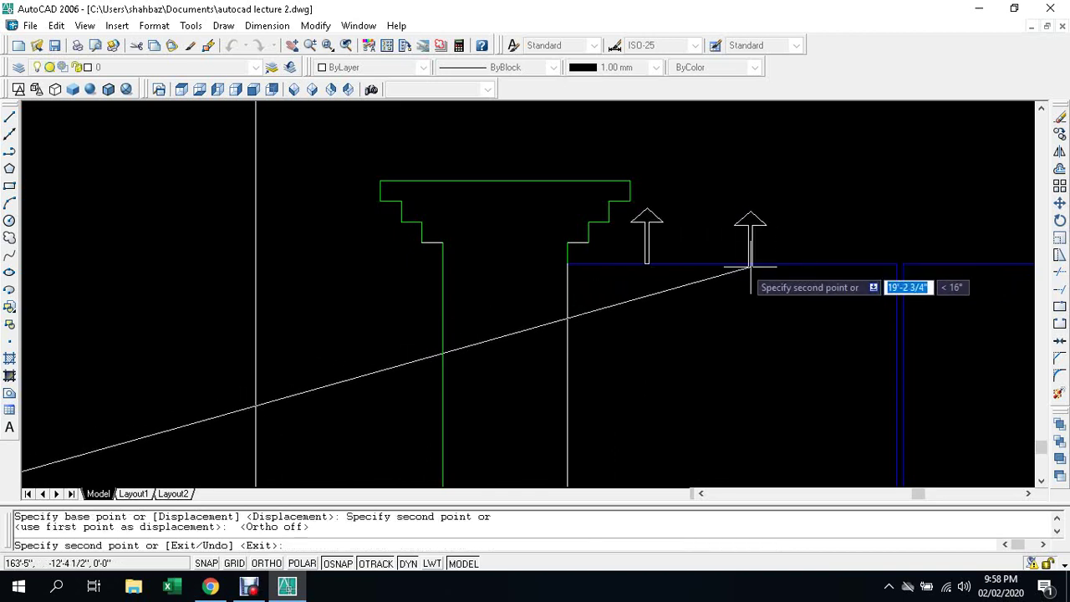
pyautogui.click(730, 264)
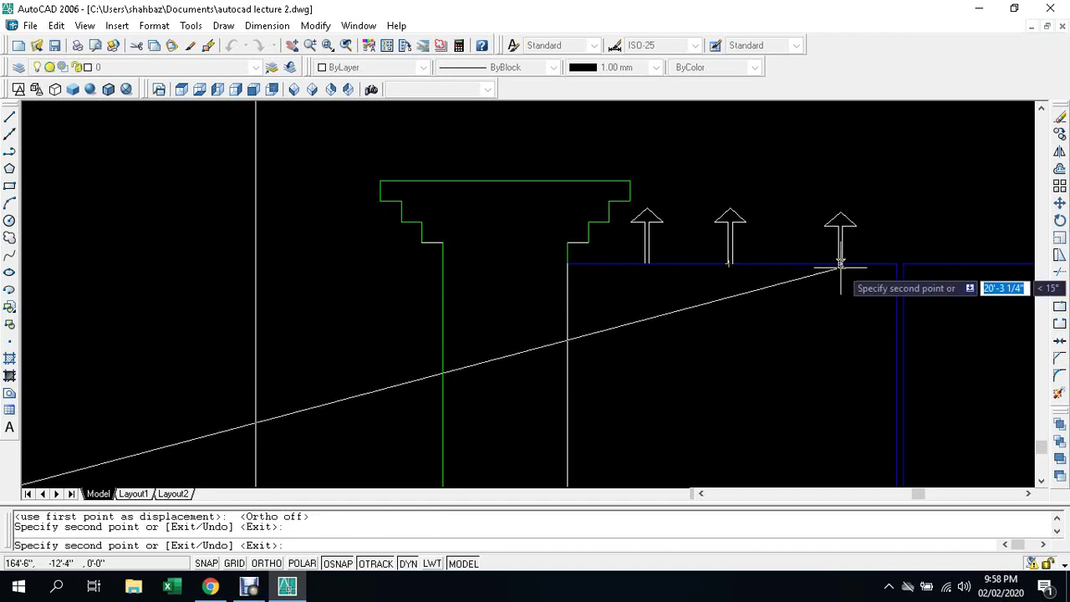
pyautogui.scroll(3, 851, 264)
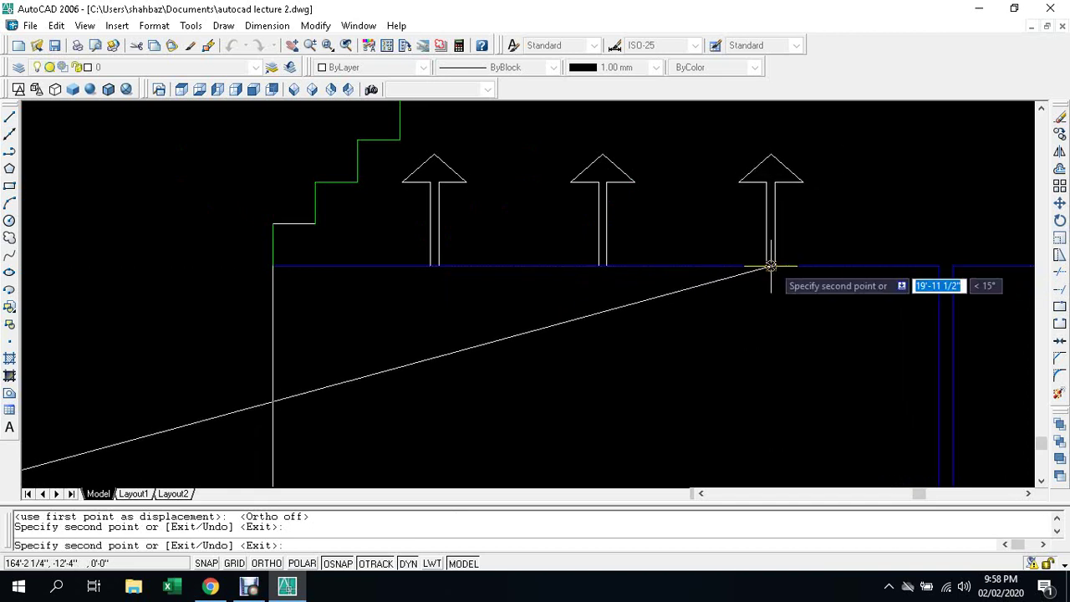
pyautogui.click(770, 266)
# Step: Draw a short helper line starting at the door's centre
pyautogui.press('Escape')
pyautogui.press('Escape')
pyautogui.scroll(-3, 674, 314)
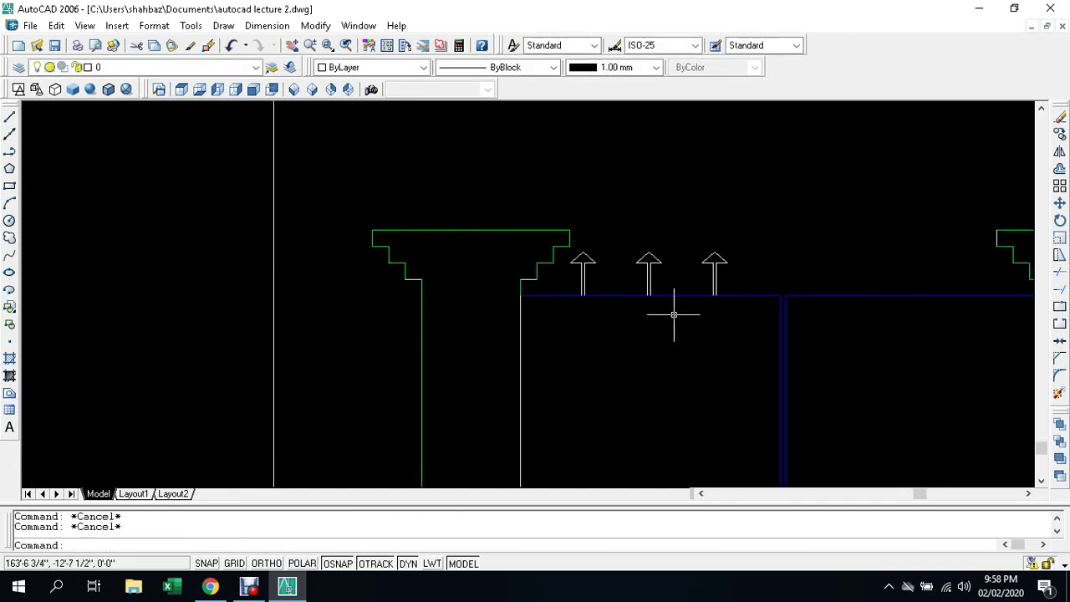
pyautogui.write(' l')
pyautogui.press('Return')
pyautogui.scroll(5, 815, 288)
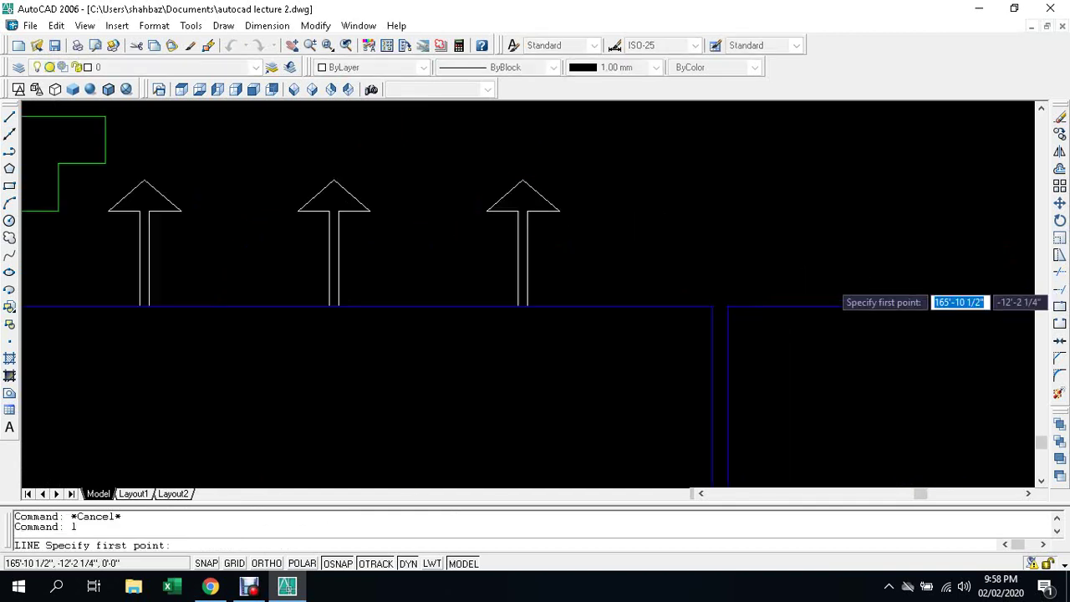
pyautogui.click(712, 303)
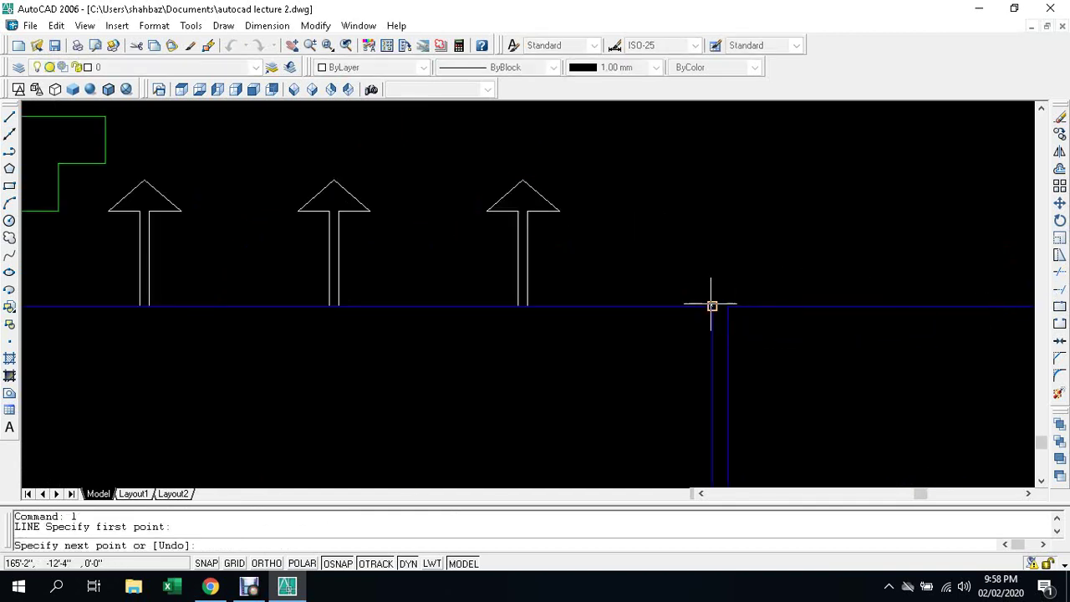
pyautogui.click(728, 306)
pyautogui.press('Escape')
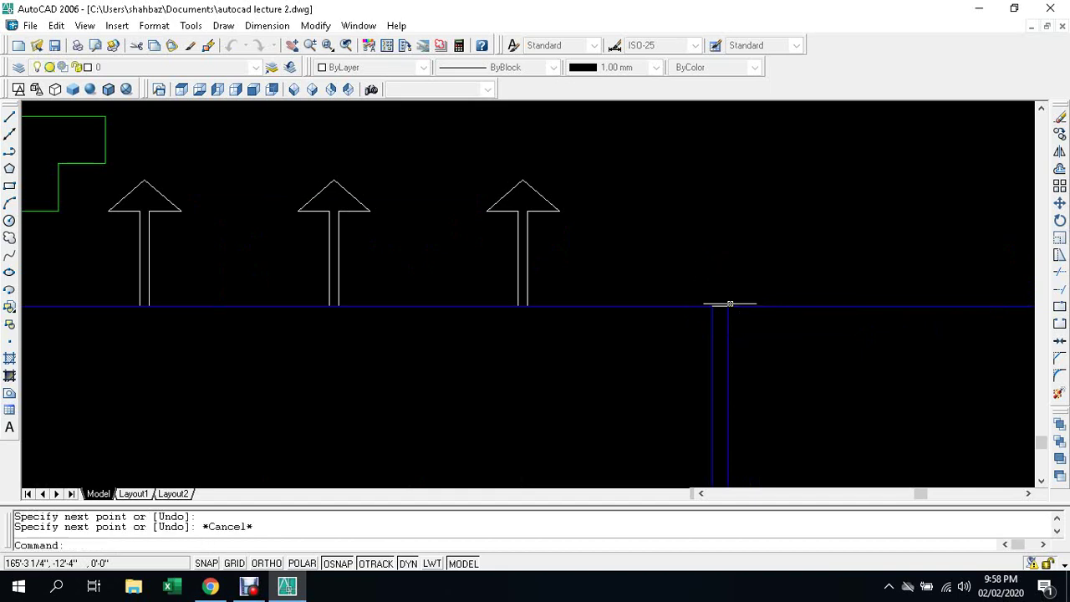
pyautogui.press('Escape')
# Step: Select the three arrows for mirroring with MI
pyautogui.write('mi')
pyautogui.press('Return')
pyautogui.scroll(-1, 729, 304)
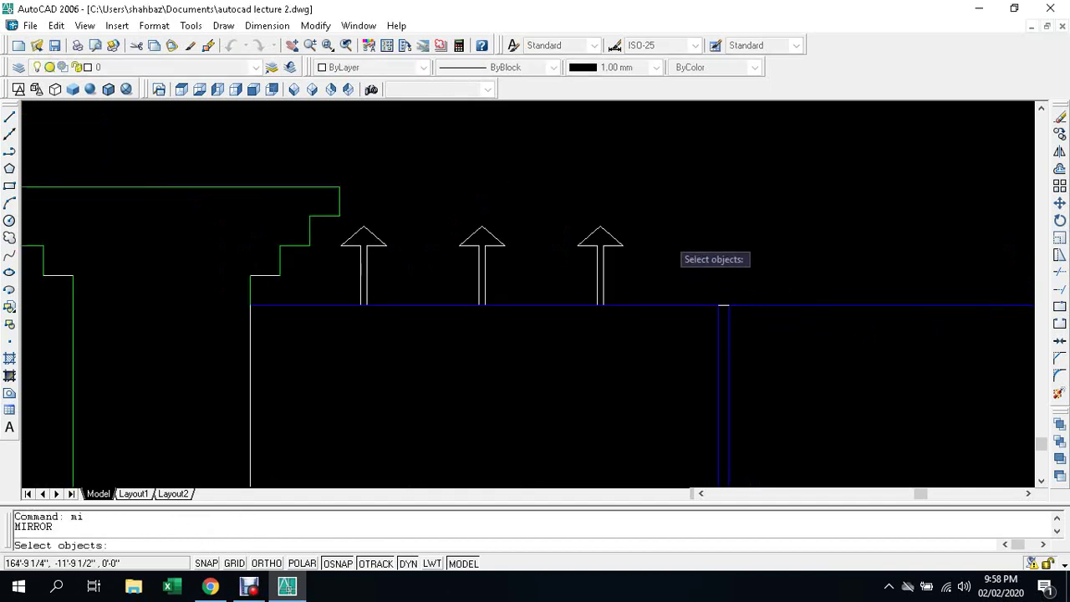
pyautogui.click(650, 218)
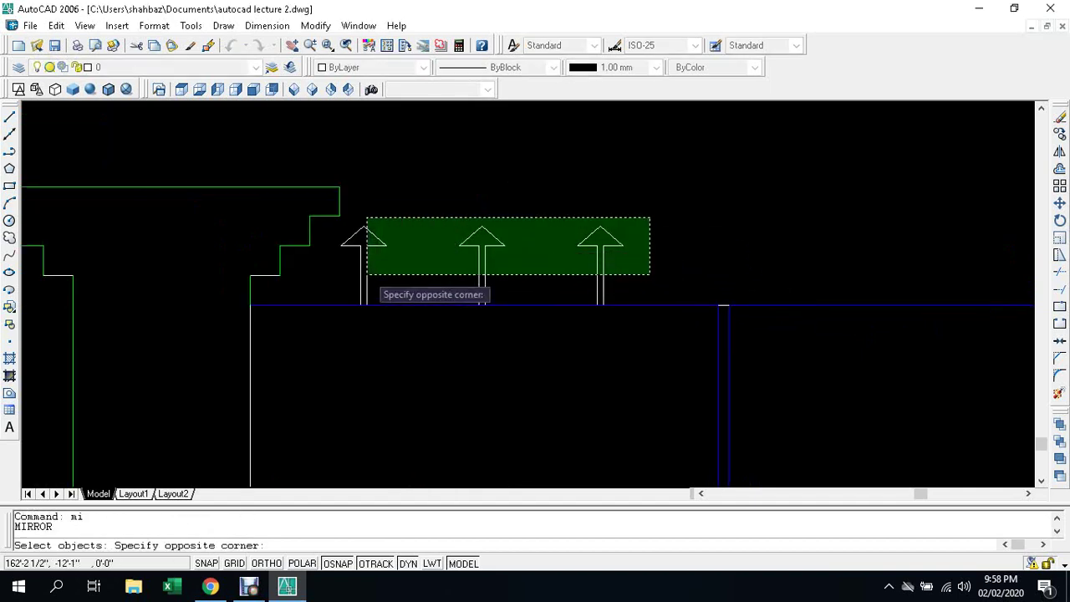
pyautogui.click(366, 282)
pyautogui.click(402, 204)
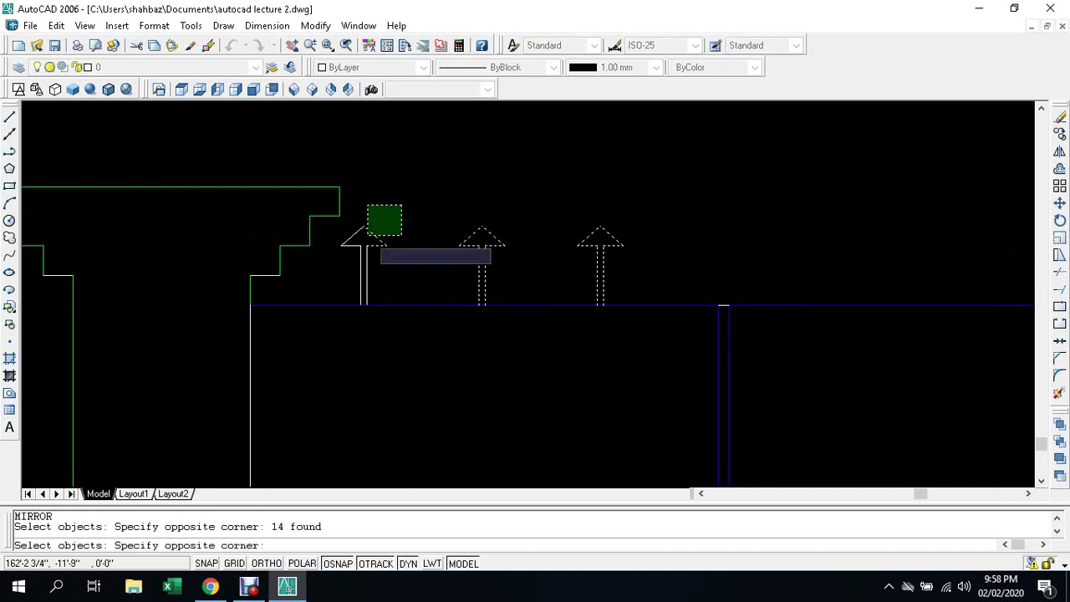
pyautogui.click(348, 270)
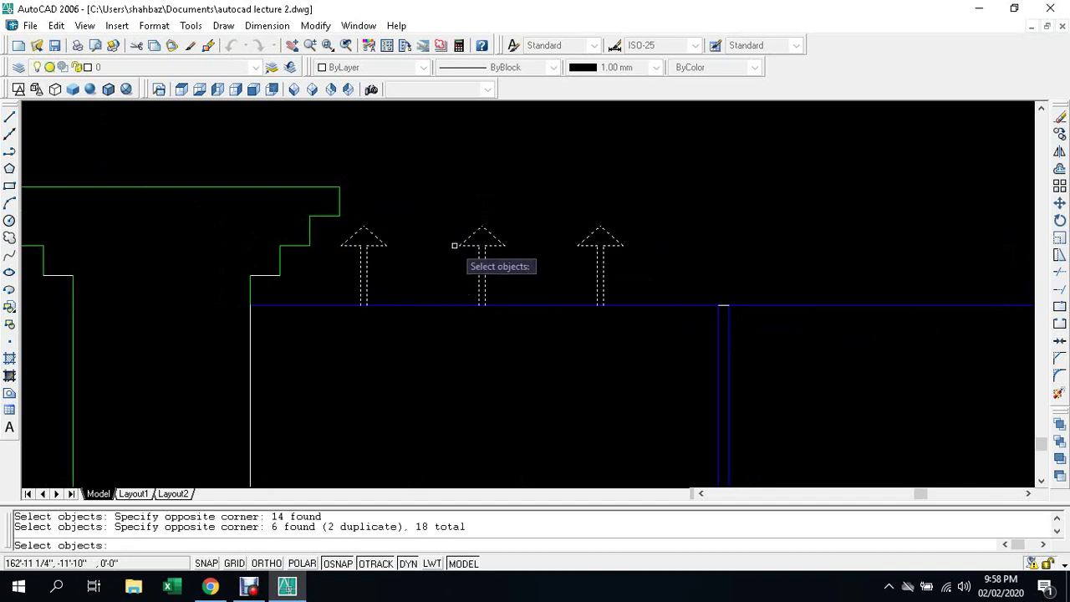
pyautogui.press('Return')
pyautogui.scroll(3, 723, 306)
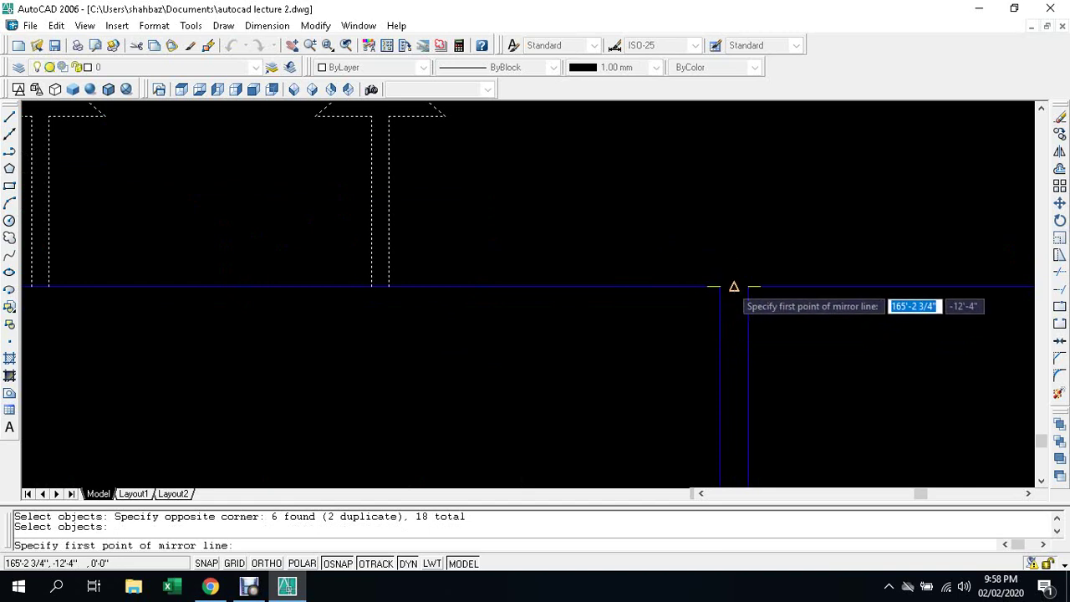
# Step: Mirror them across a vertical line through the door centre, keeping the originals
pyautogui.click(734, 288)
pyautogui.scroll(-2, 734, 287)
pyautogui.scroll(-2, 740, 288)
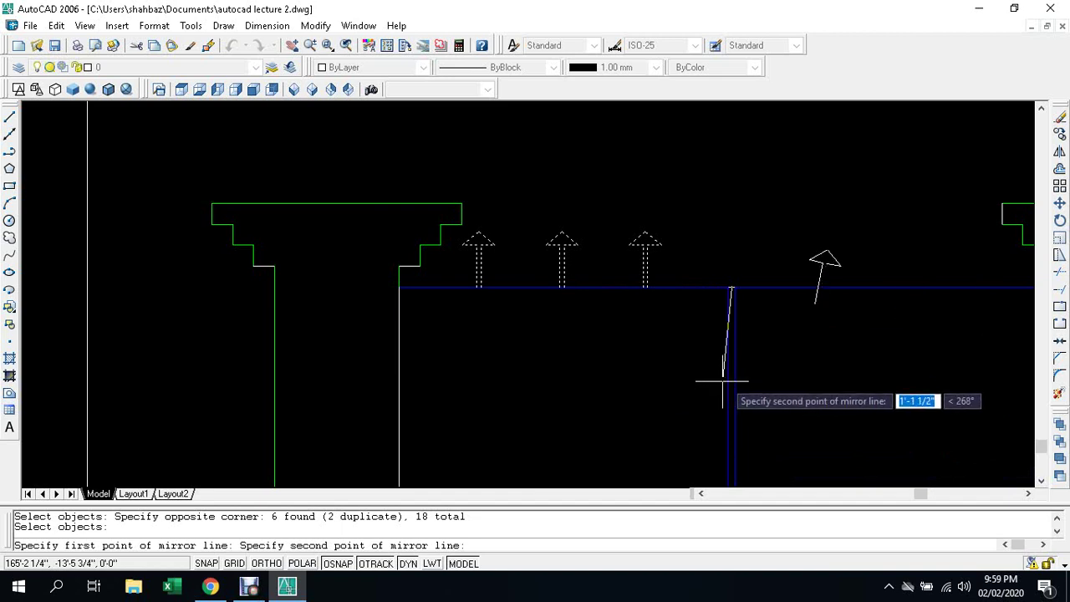
pyautogui.press('F8')
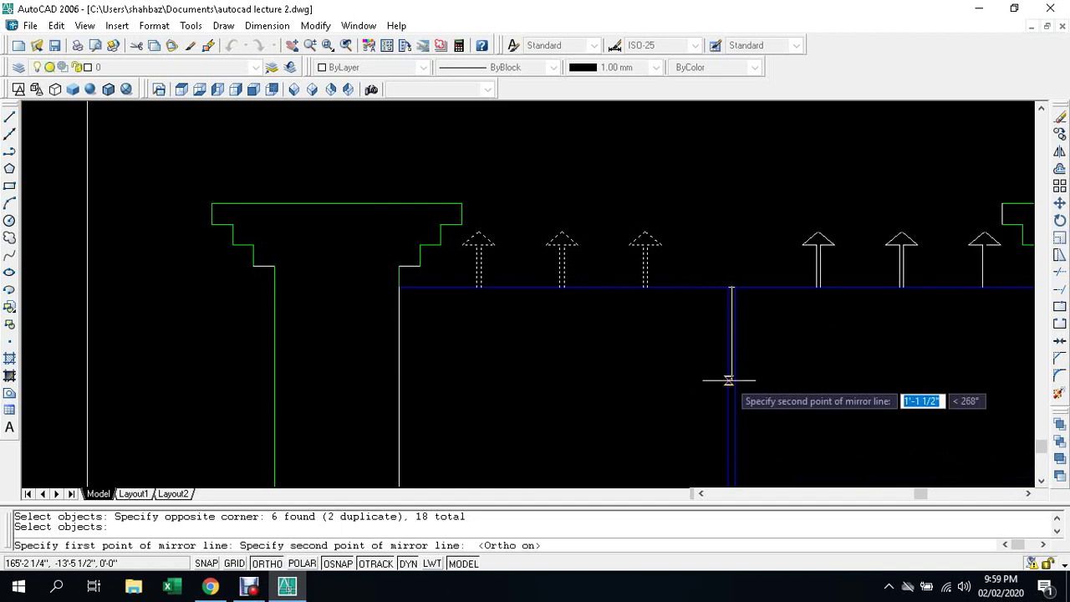
pyautogui.press('Return')
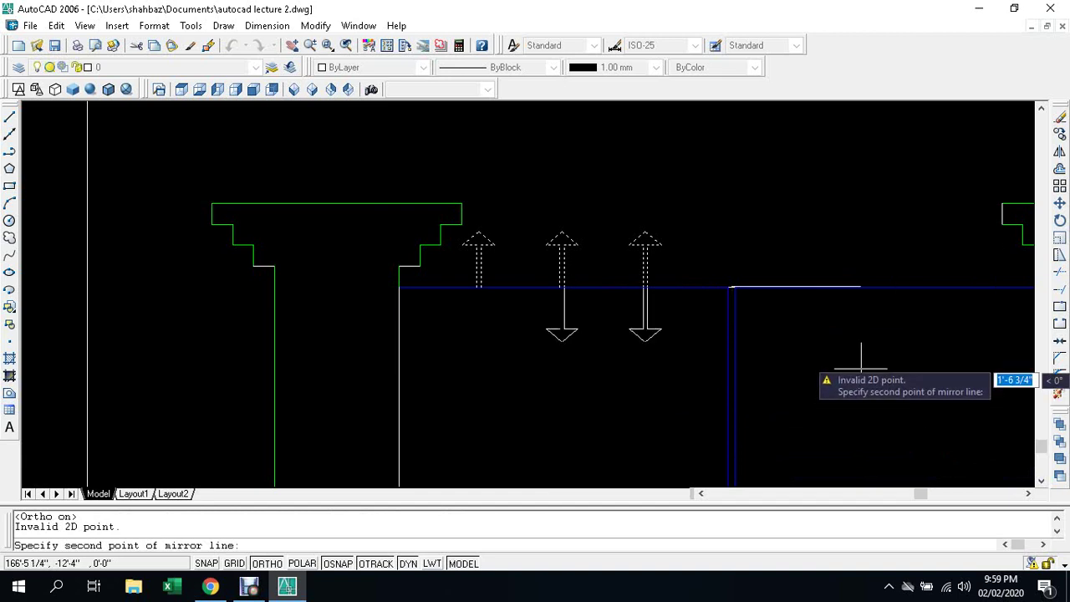
pyautogui.press('Return')
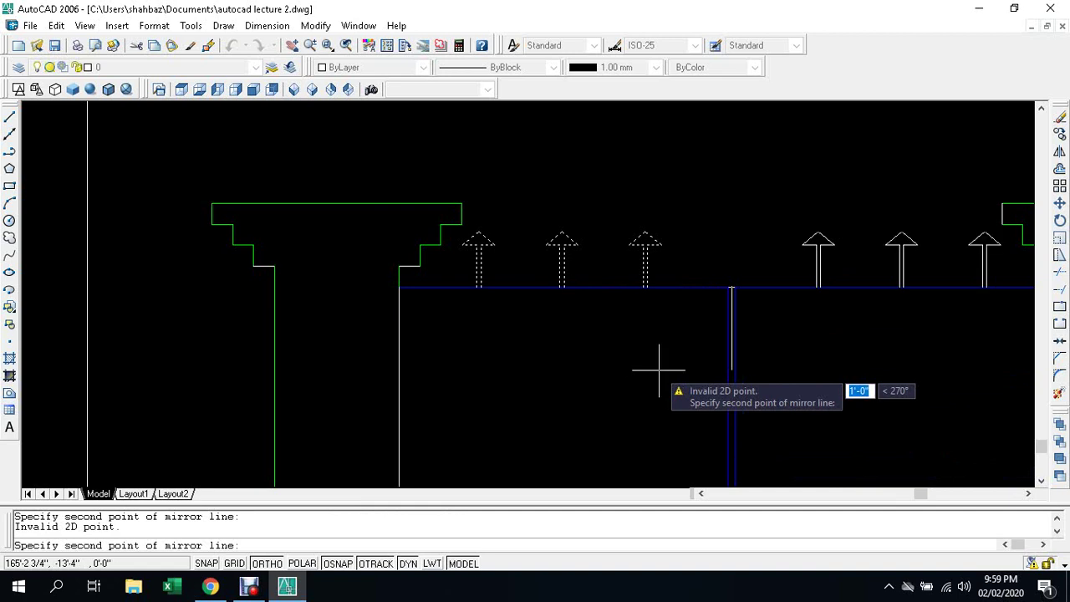
pyautogui.click(658, 369)
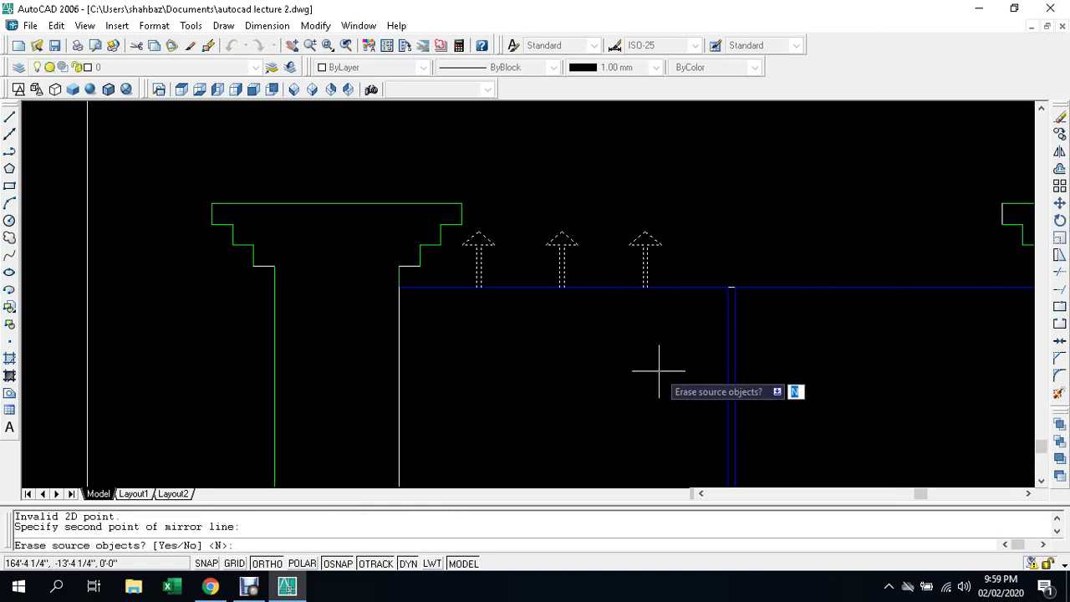
pyautogui.write('n')
pyautogui.press('Return')
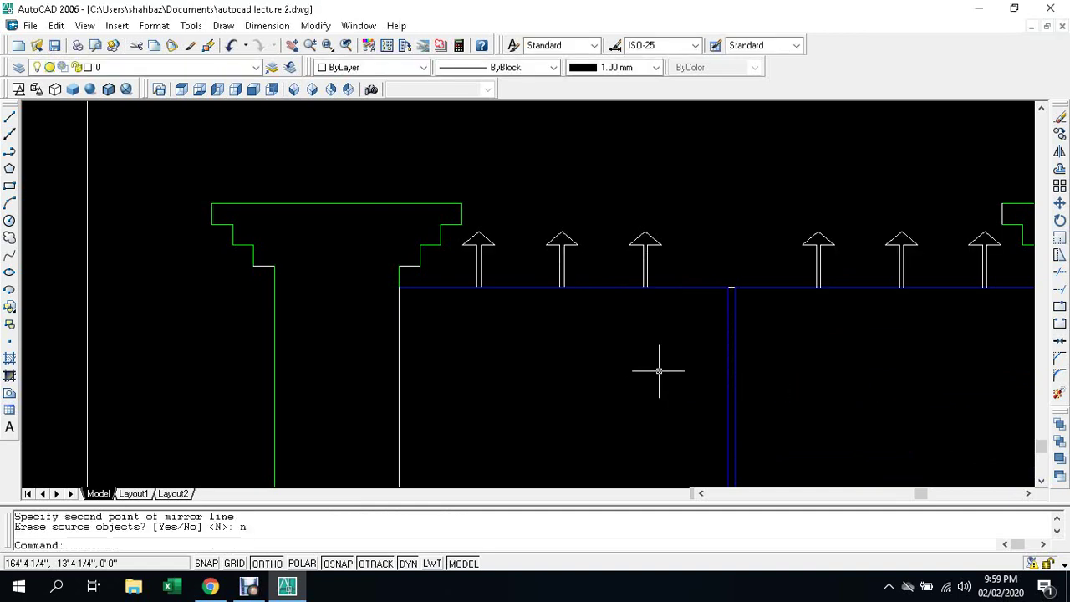
# Step: Erase the leftover helper line
pyautogui.press('Escape')
pyautogui.scroll(2, 715, 326)
pyautogui.scroll(2, 728, 288)
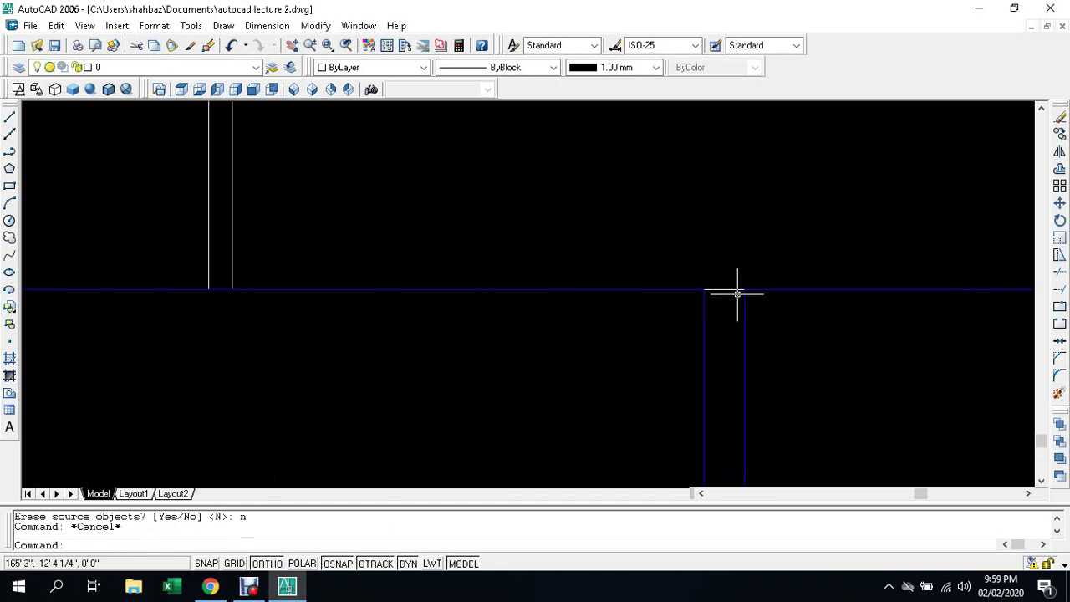
pyautogui.press('Delete')
pyautogui.scroll(-2, 733, 290)
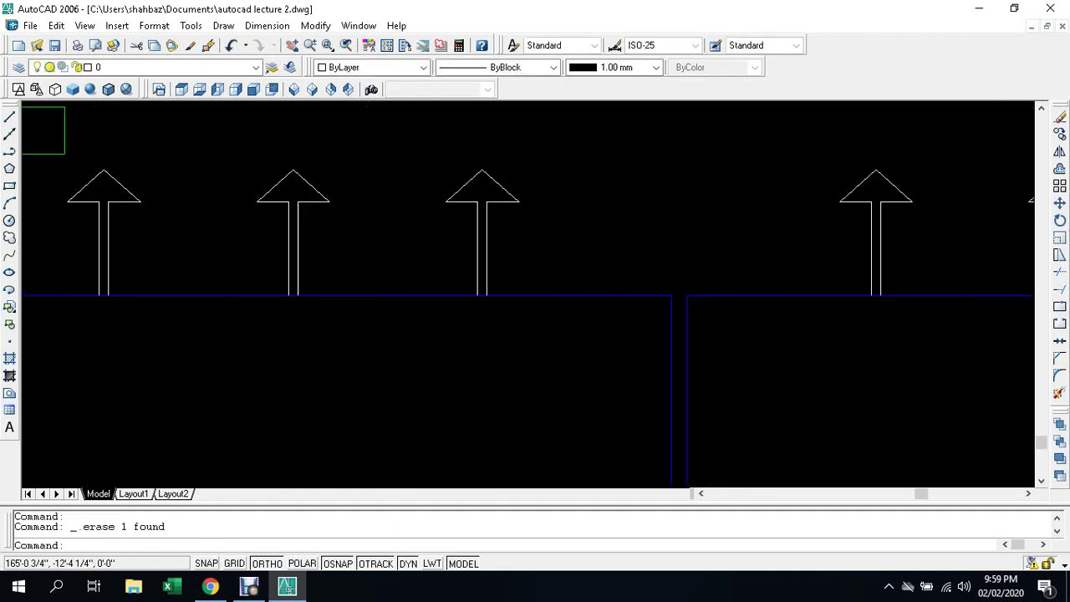
pyautogui.scroll(-2, 689, 294)
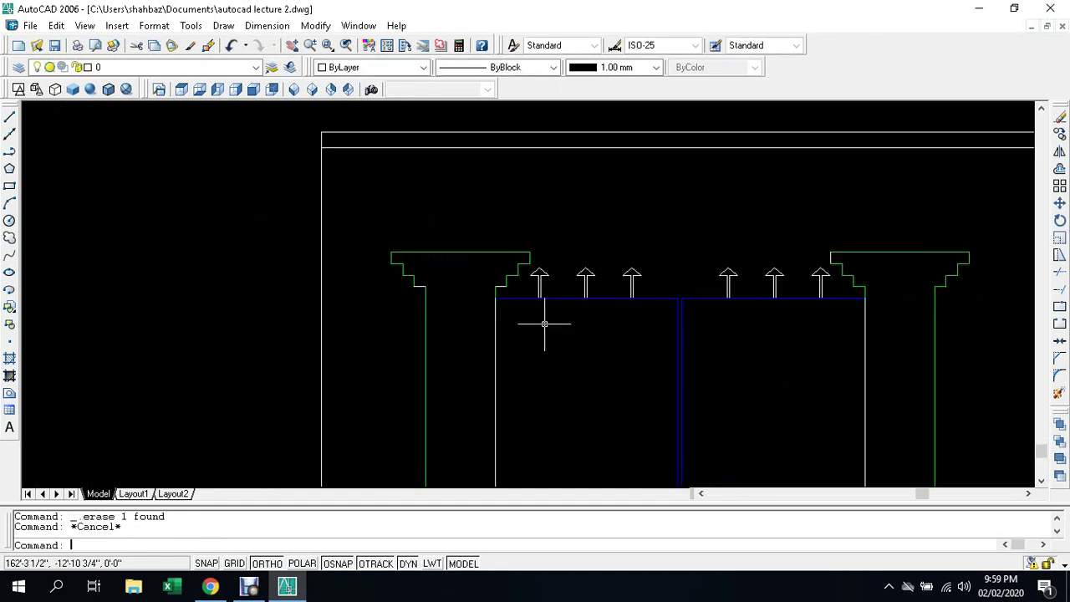
# Step: Attempt a boundary pick inside a door panel, dismiss the error, and recentre the entrance
pyautogui.write('bo')
pyautogui.press('Return')
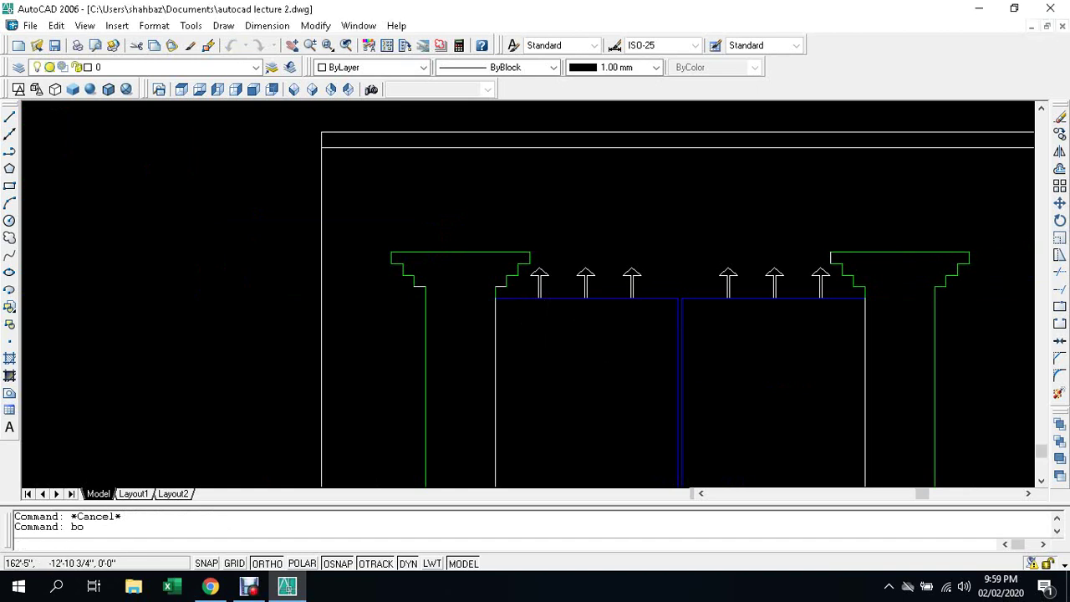
pyautogui.press('Escape')
pyautogui.write('bo')
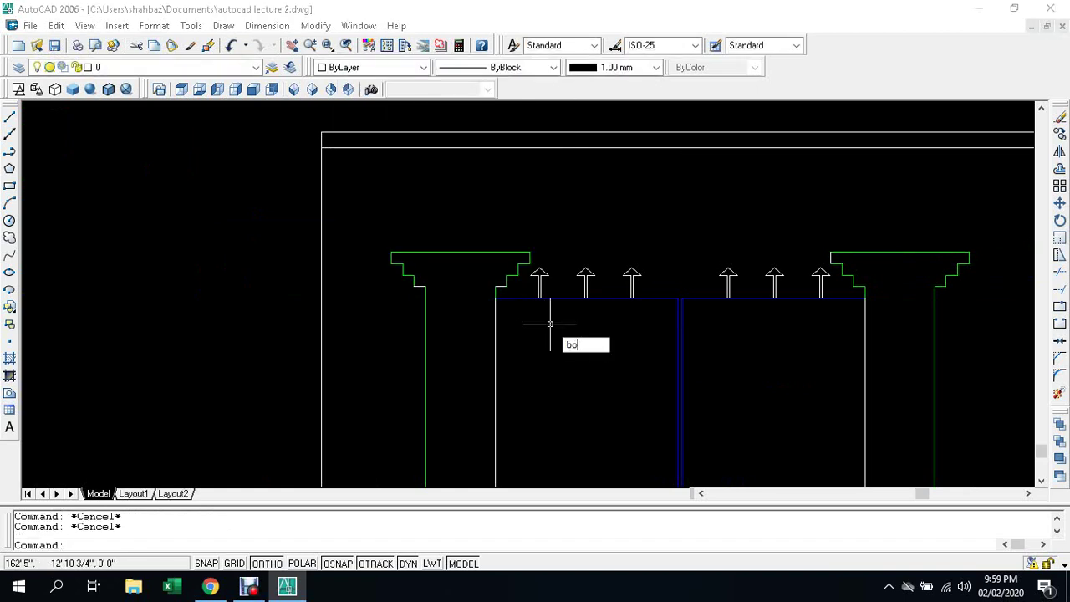
pyautogui.press('Return')
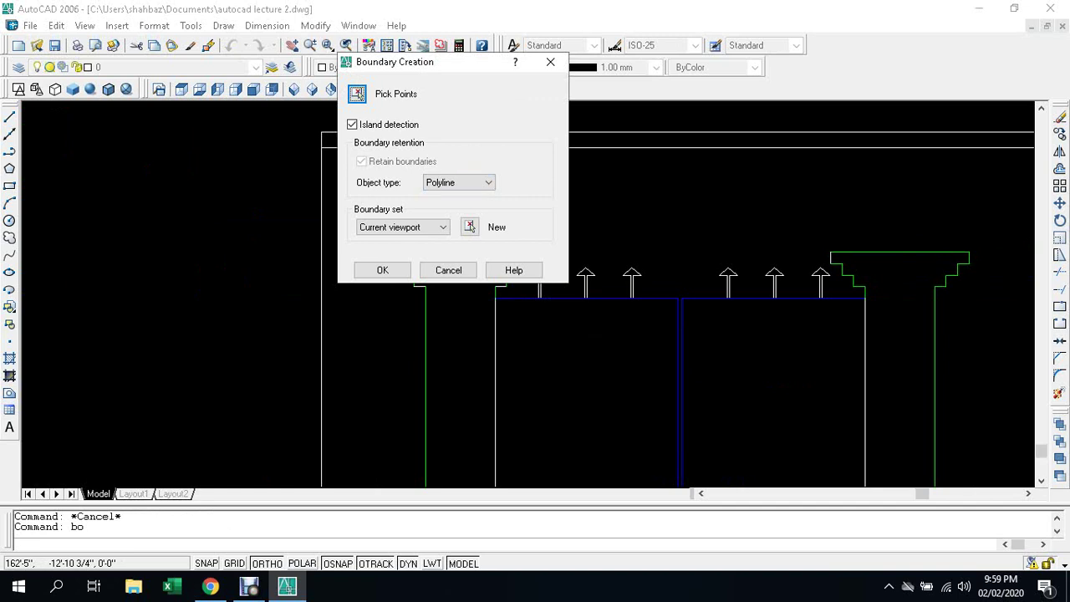
pyautogui.click(357, 94)
pyautogui.click(586, 390)
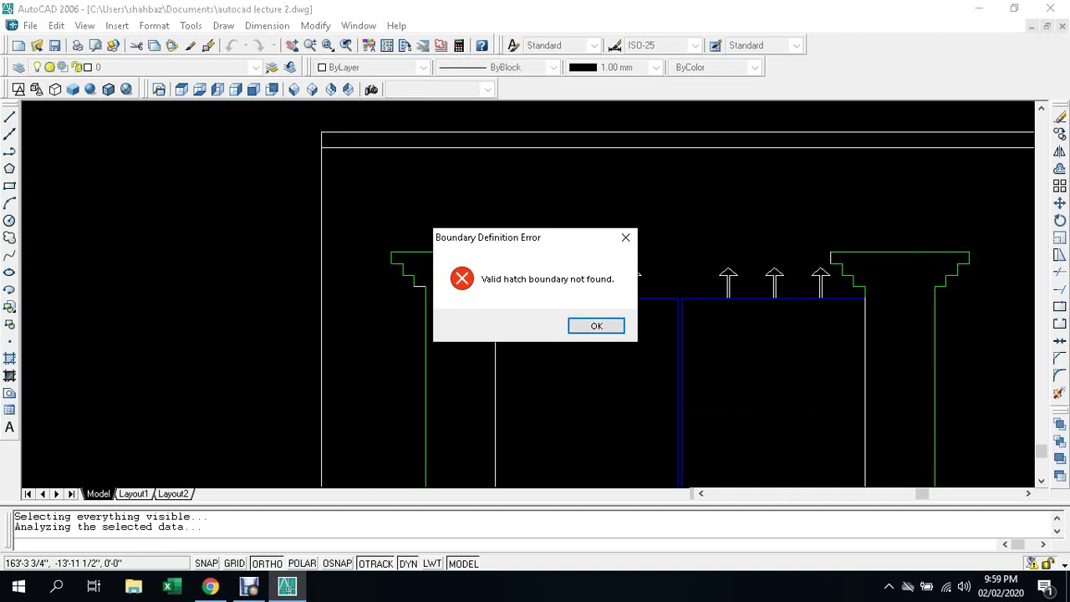
pyautogui.click(597, 325)
pyautogui.press('Escape')
pyautogui.scroll(-2, 610, 327)
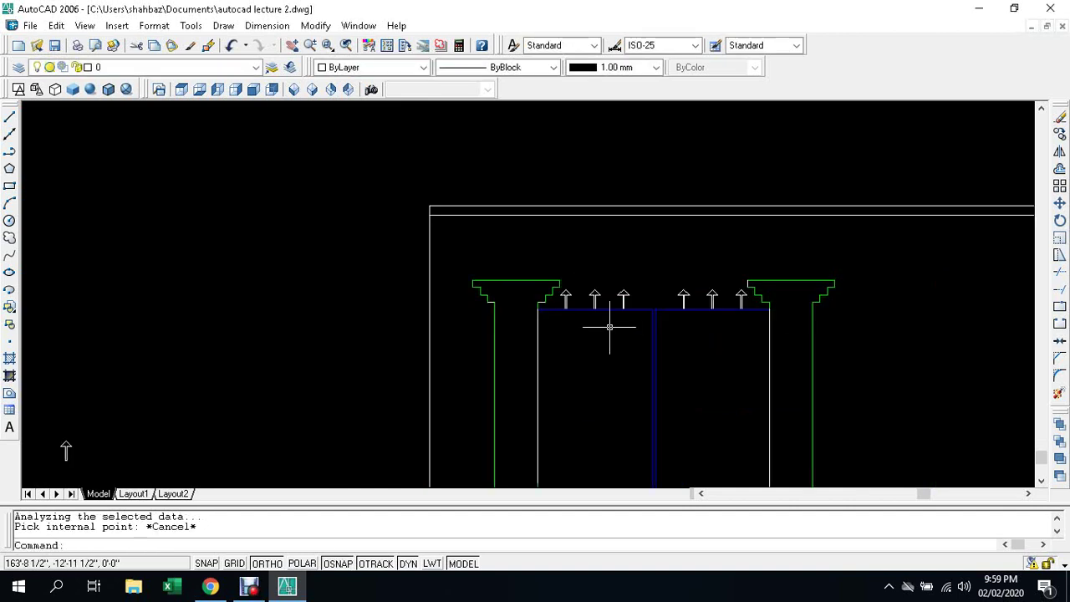
pyautogui.moveTo(607, 359)
pyautogui.mouseDown(button='middle')
pyautogui.moveTo(595, 282)
pyautogui.moveTo(554, 254)
pyautogui.mouseUp(button='middle')
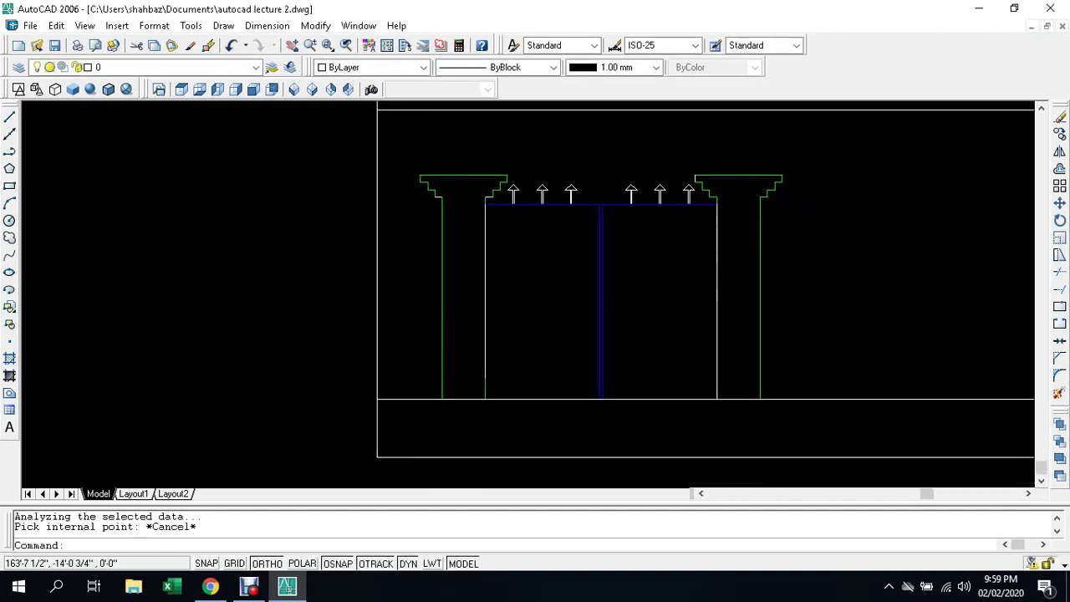
pyautogui.press('Escape')
pyautogui.press('Escape')
# Step: Create boundary outlines for the right door panel and four arrow markers
pyautogui.write('bo')
pyautogui.press('Return')
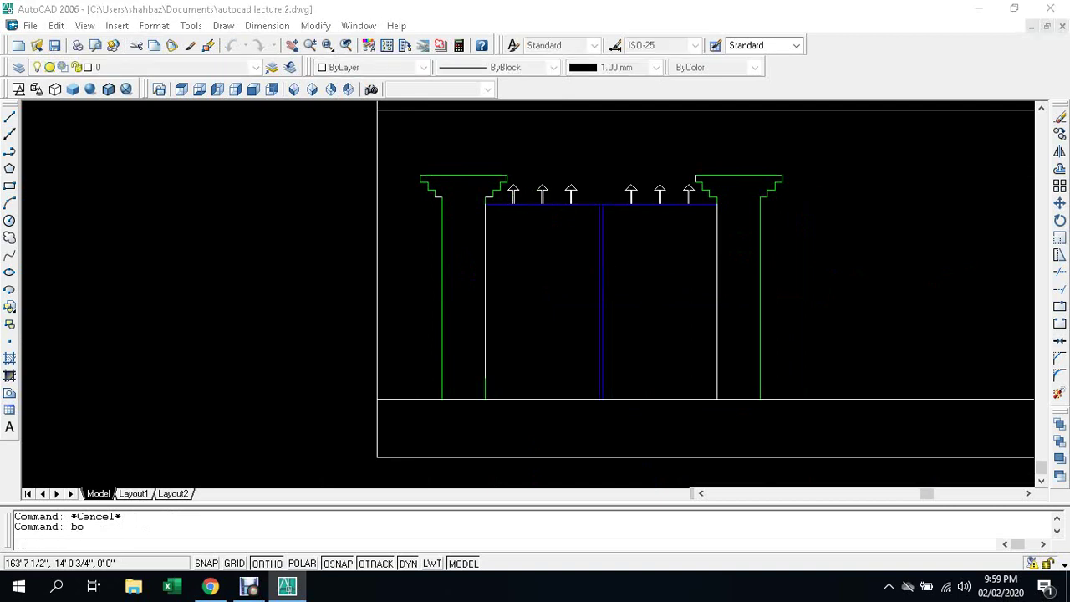
pyautogui.click(357, 94)
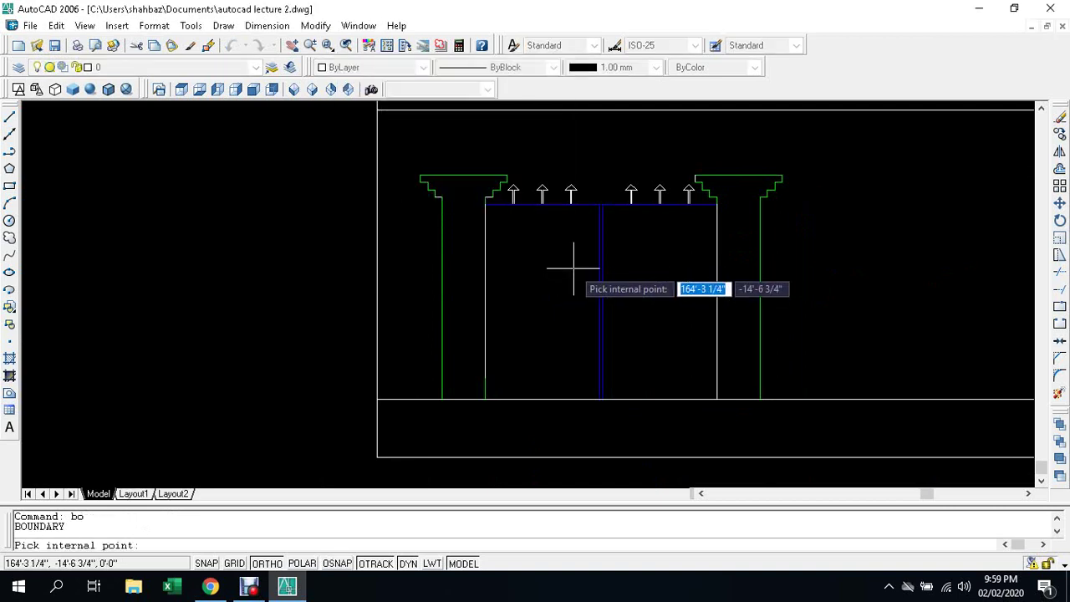
pyautogui.click(640, 254)
pyautogui.scroll(1, 565, 194)
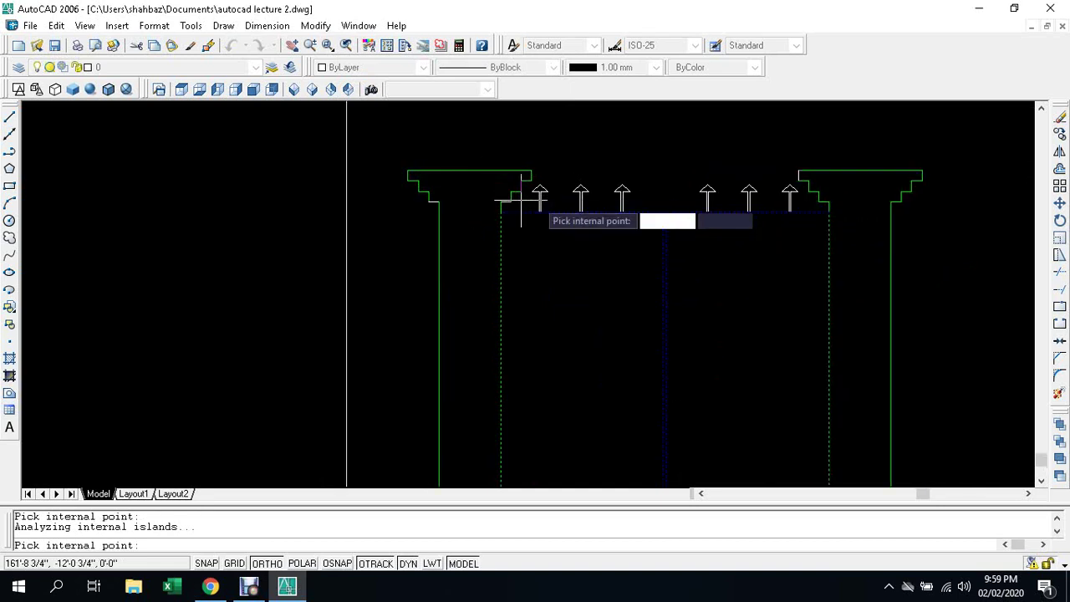
pyautogui.scroll(1, 540, 197)
pyautogui.click(538, 189)
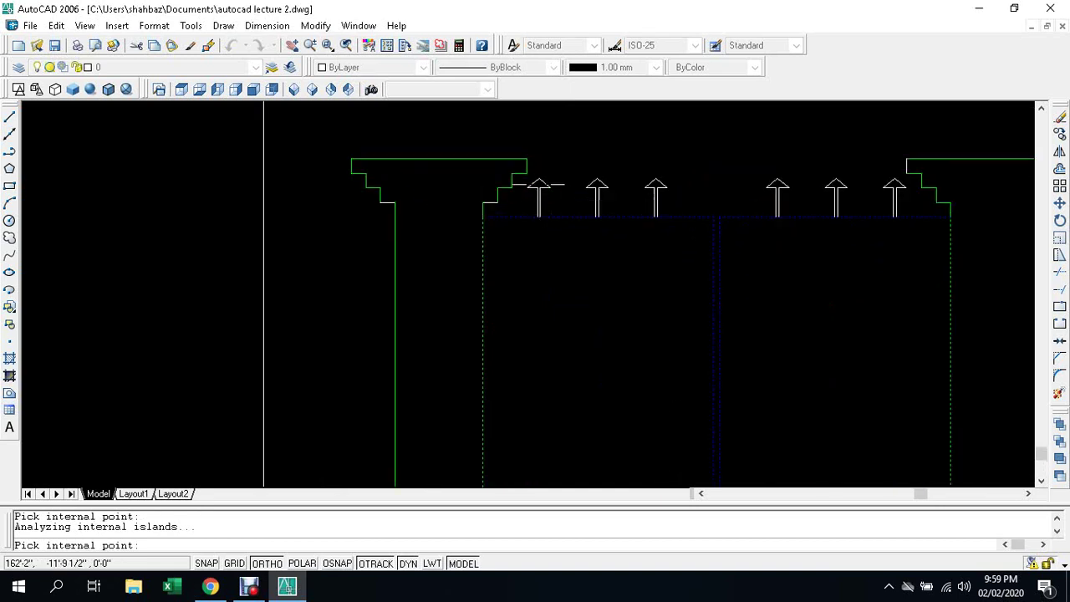
pyautogui.click(597, 184)
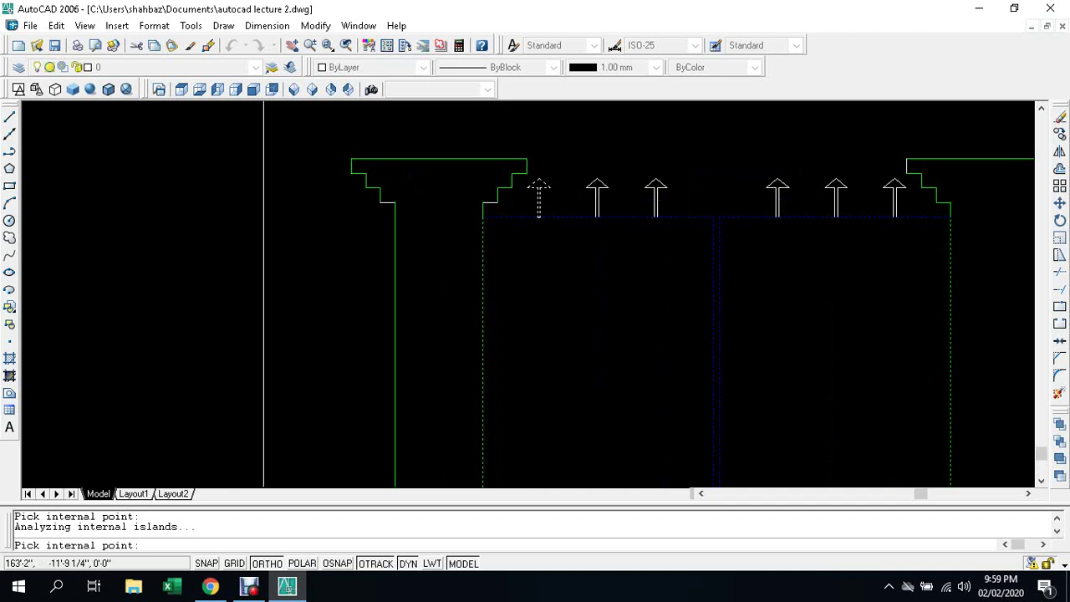
pyautogui.click(656, 188)
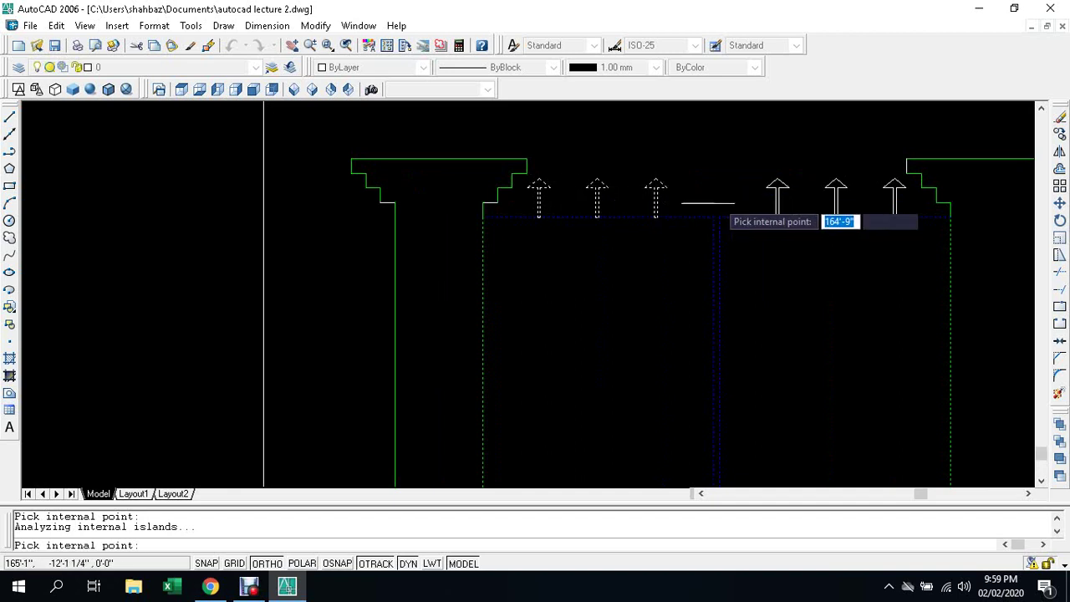
pyautogui.click(778, 182)
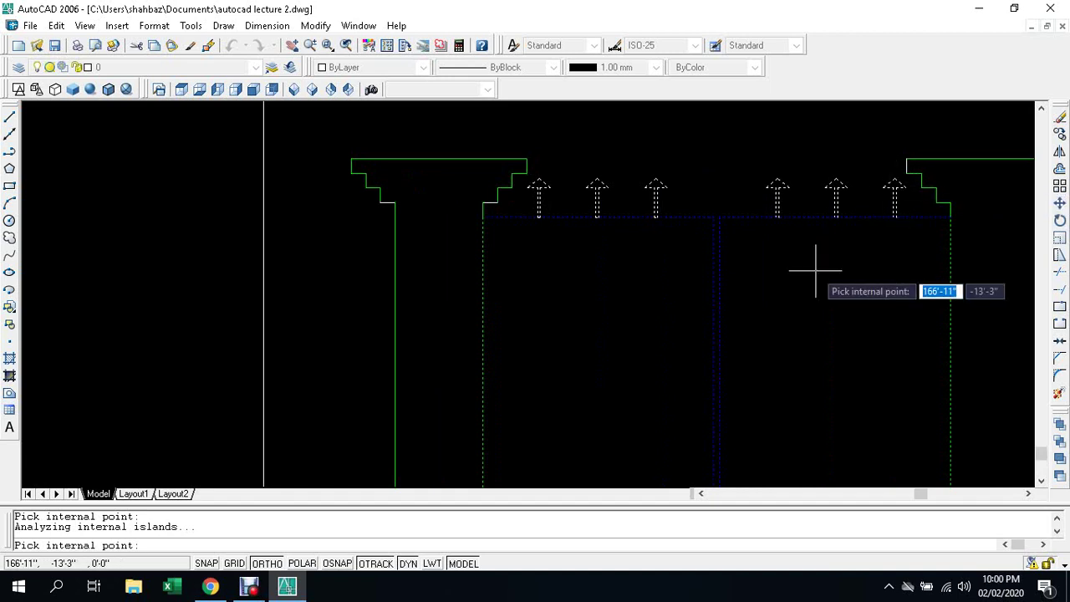
pyautogui.press('Return')
pyautogui.press('Escape')
# Step: Begin extruding the door panels, then cancel the selection
pyautogui.write('ext')
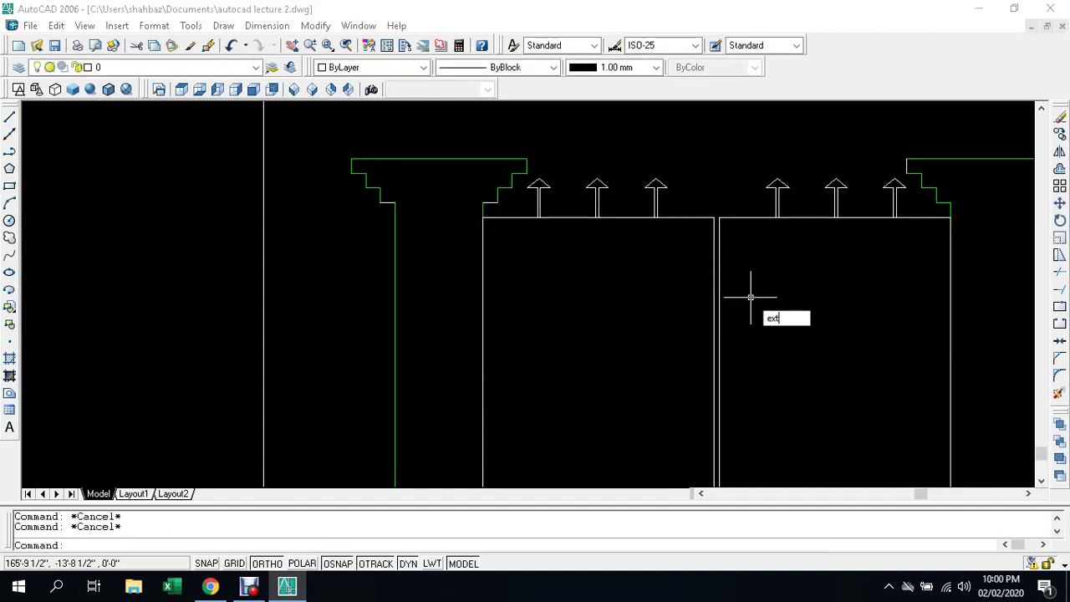
pyautogui.press('Return')
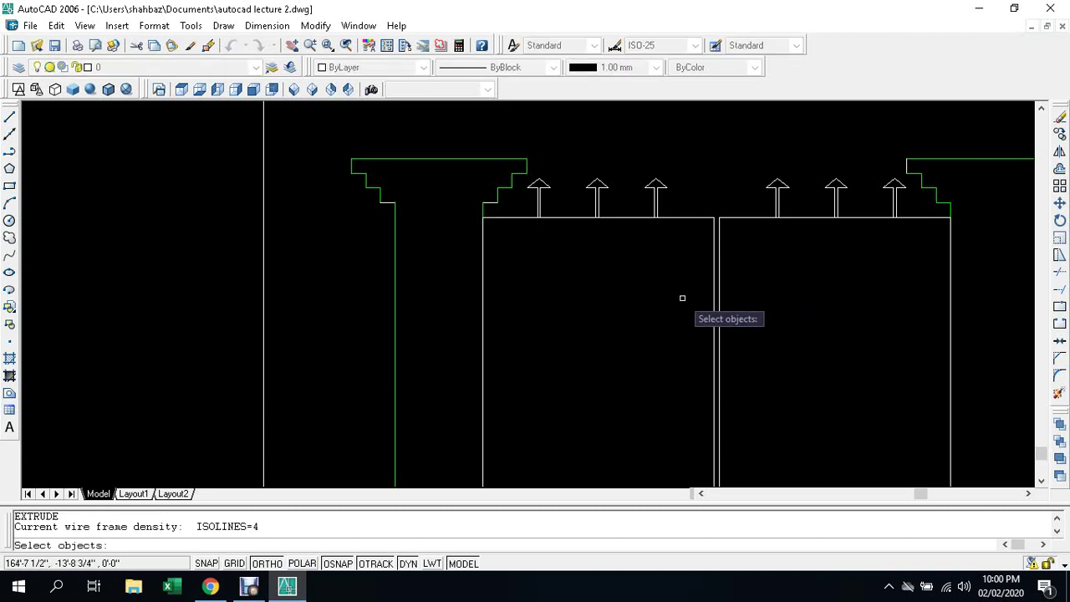
pyautogui.click(715, 311)
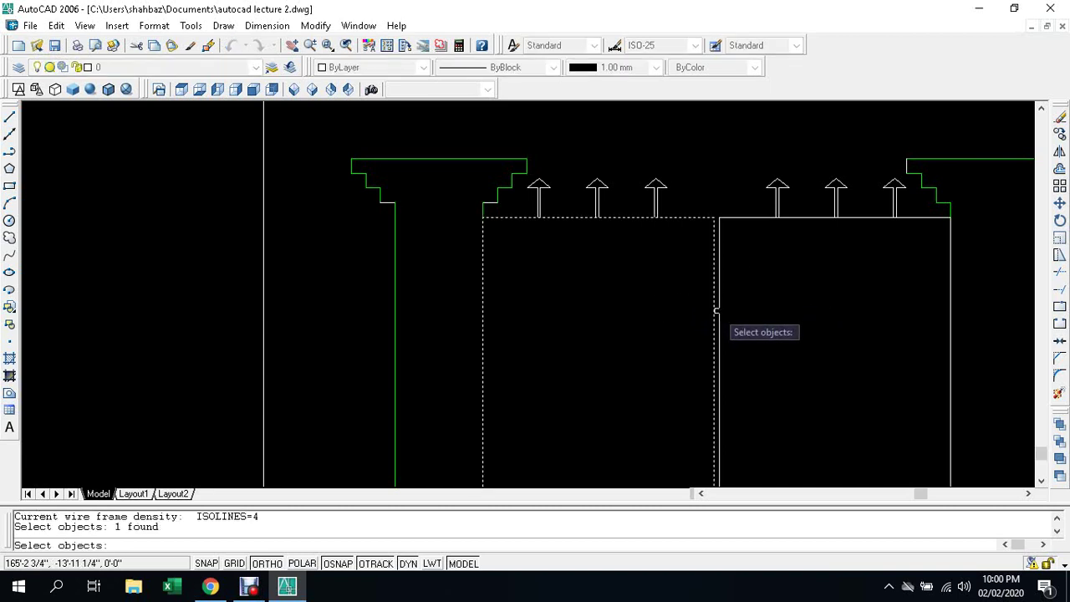
pyautogui.click(719, 311)
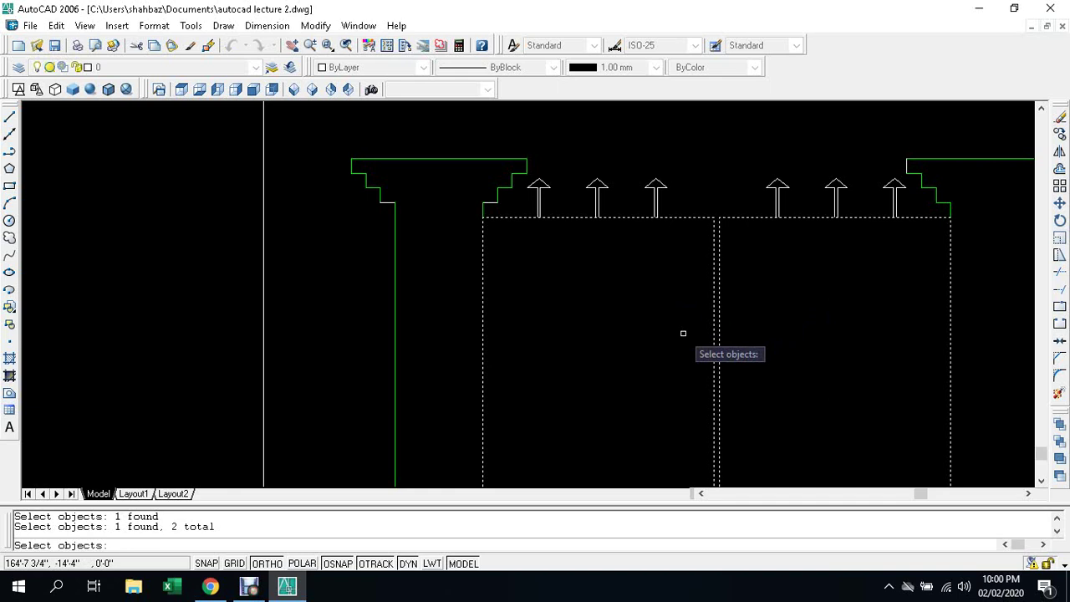
pyautogui.write('3')
pyautogui.click(683, 333)
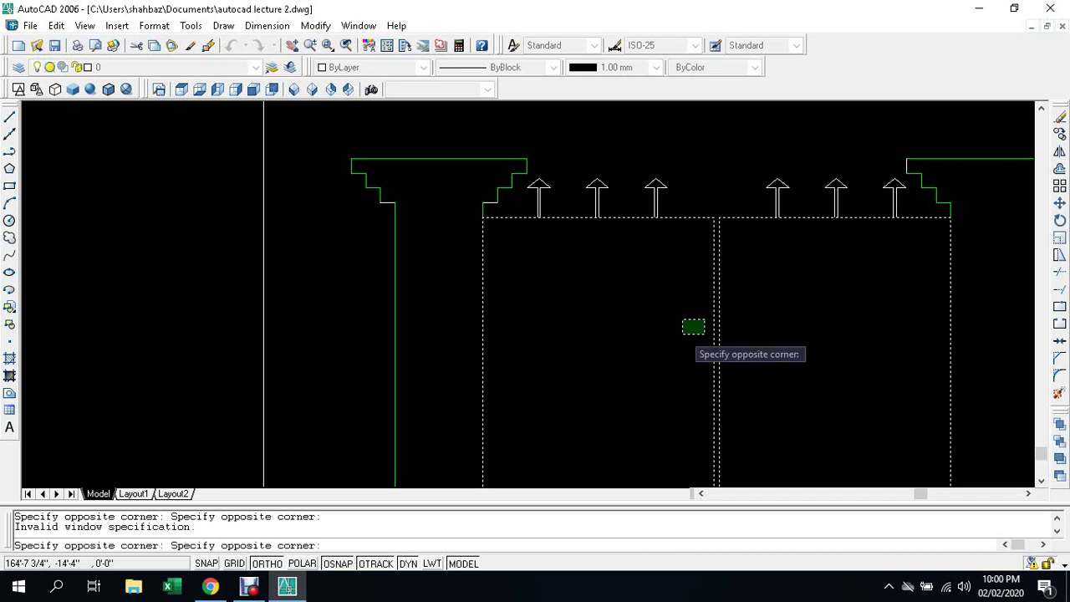
pyautogui.press('Escape')
pyautogui.press('Escape')
# Step: Extrude both door panels to a height of 5 with no taper
pyautogui.write('ext')
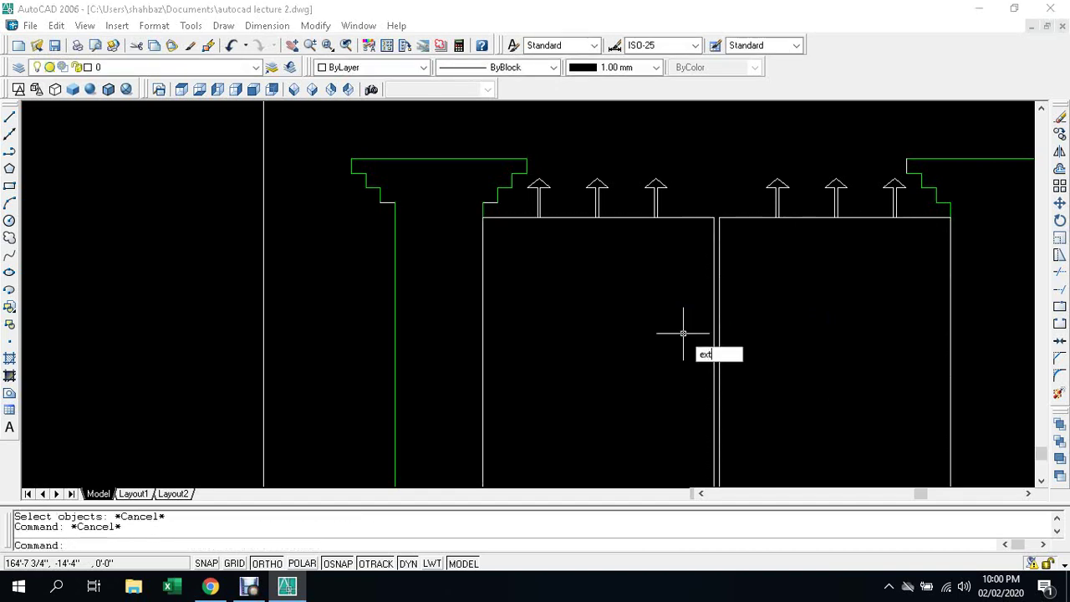
pyautogui.press('Return')
pyautogui.click(753, 306)
pyautogui.click(646, 339)
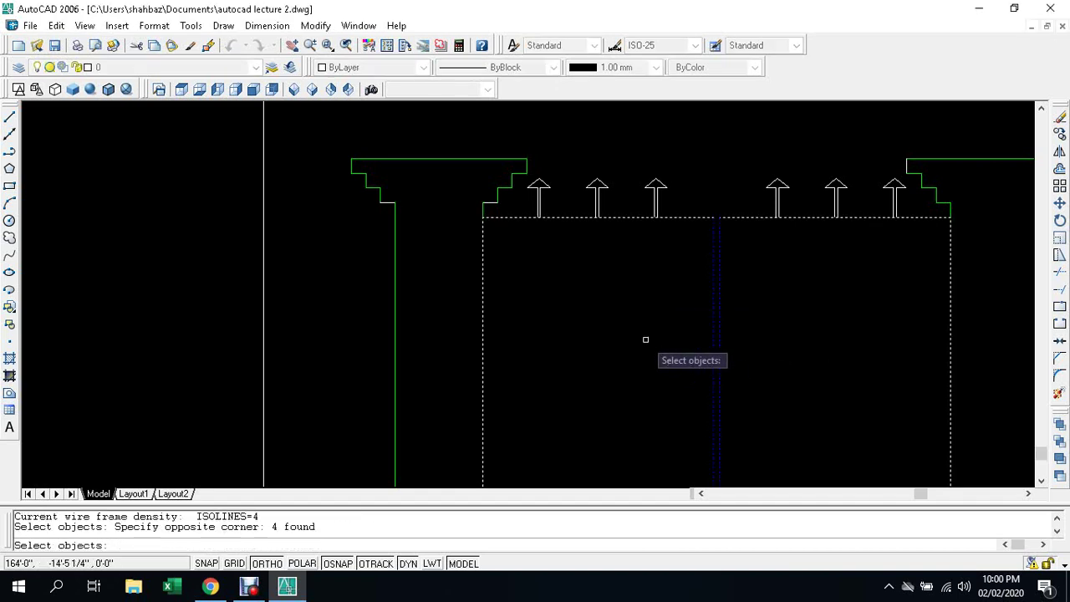
pyautogui.press('Return')
pyautogui.write('5')
pyautogui.press('Return')
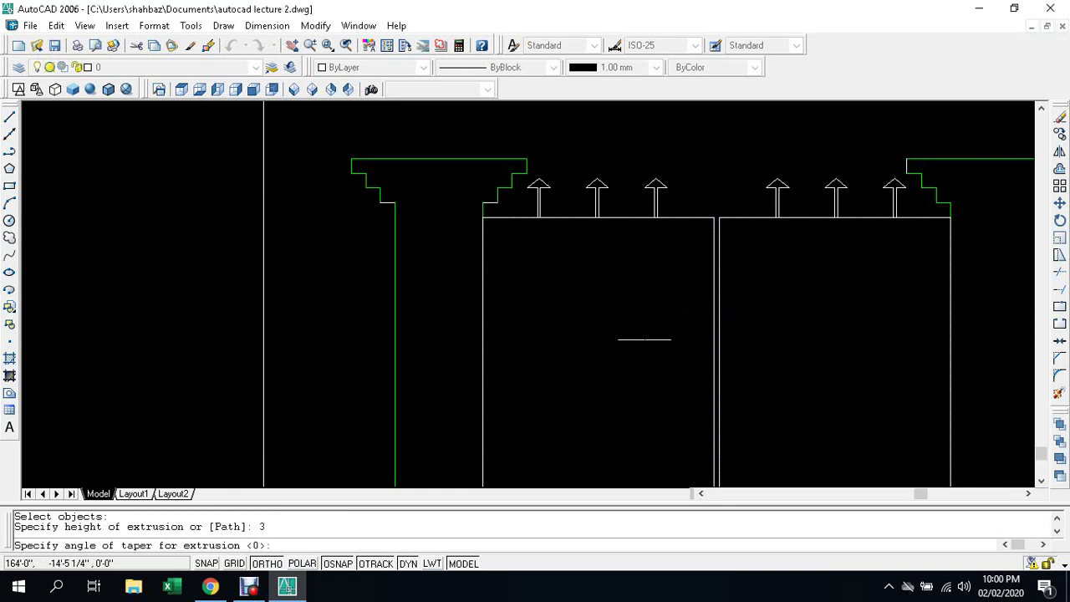
pyautogui.press('Return')
pyautogui.press('Escape')
pyautogui.press('Escape')
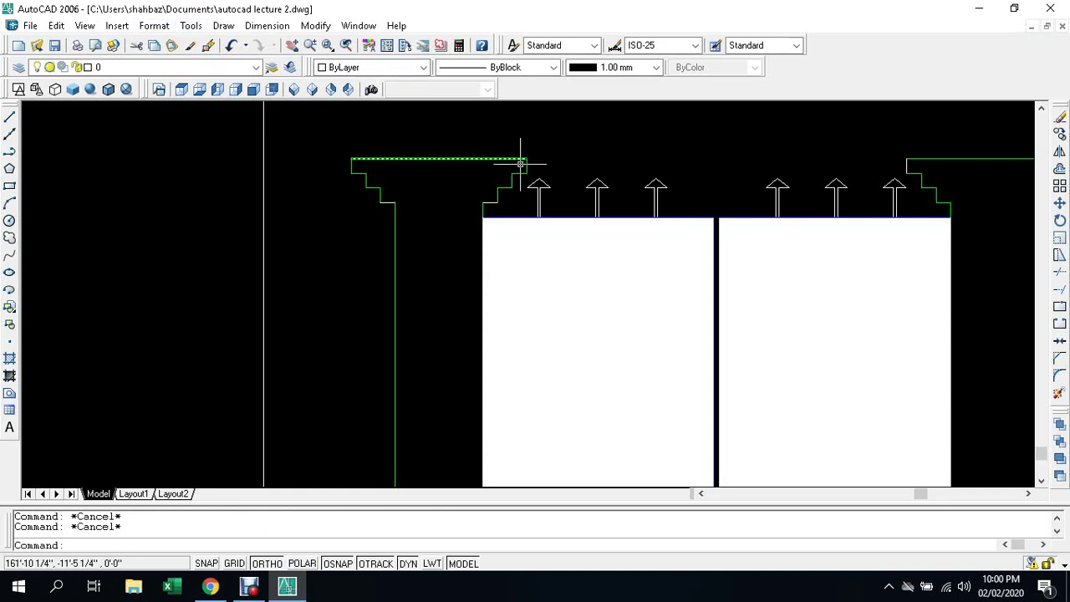
# Step: Try extruding the arrows at 0.6, then cancel the mistaken selection
pyautogui.scroll(2, 535, 185)
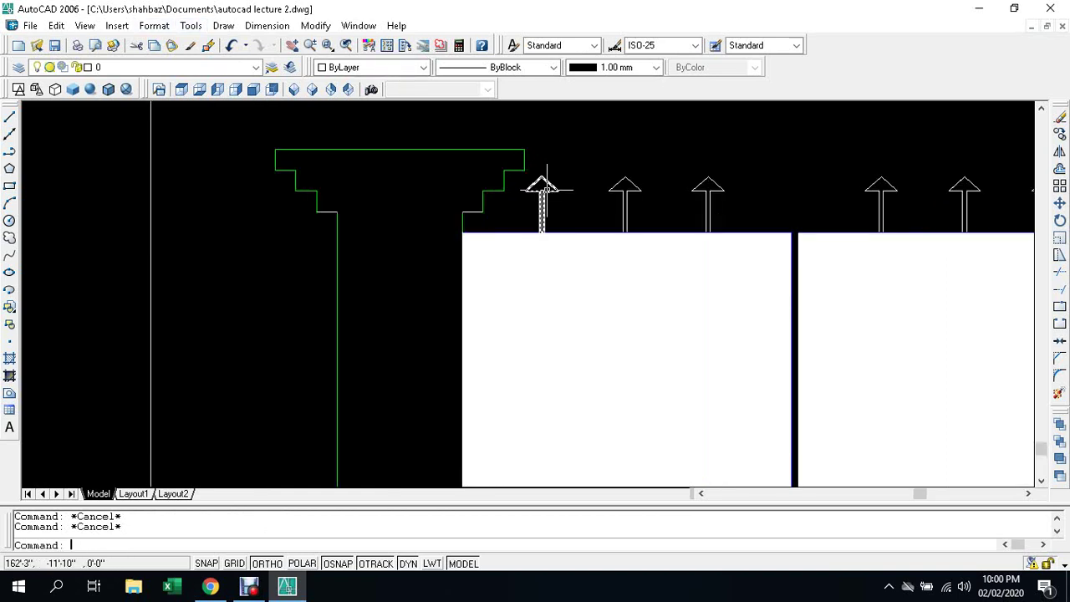
pyautogui.write('ext')
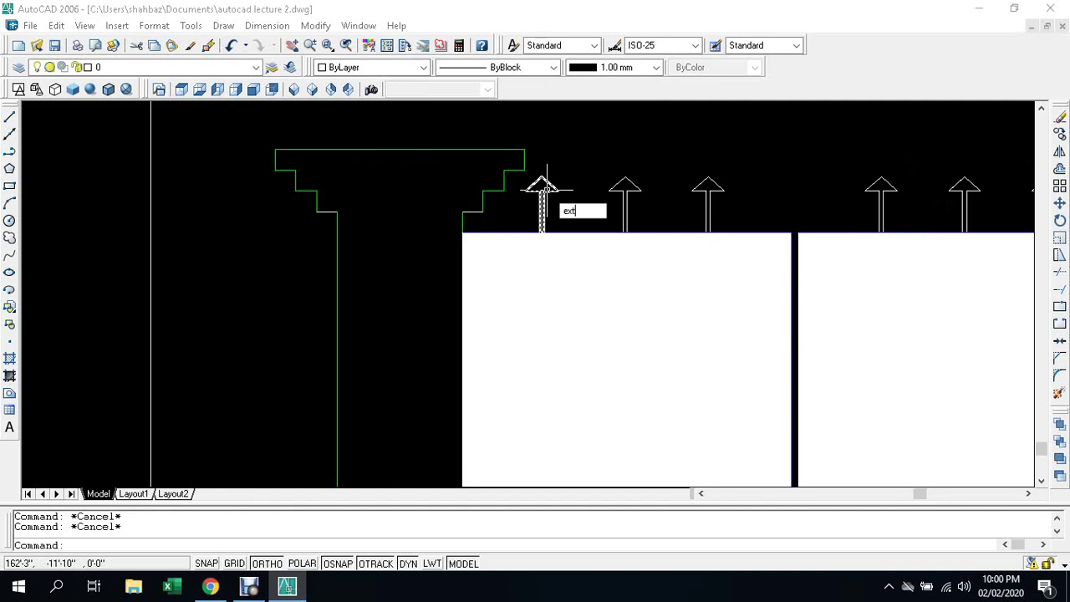
pyautogui.press('Return')
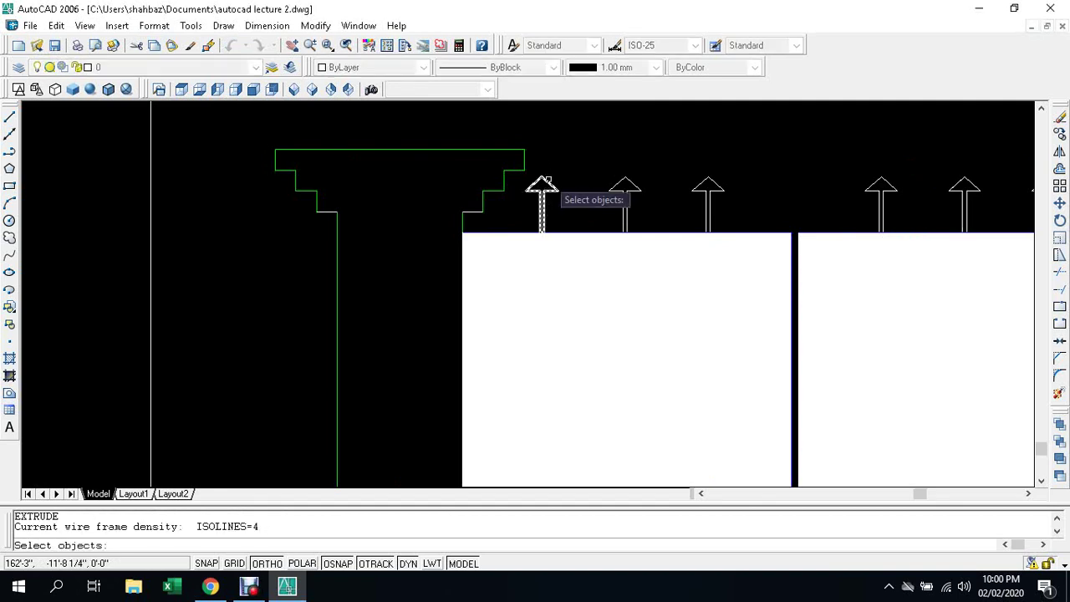
pyautogui.write('0.')
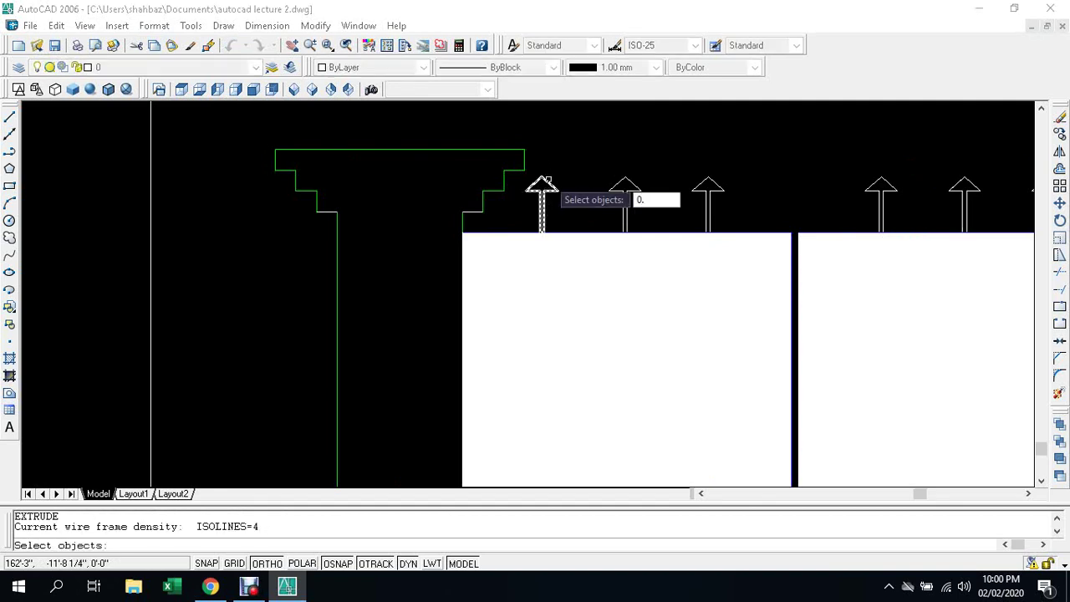
pyautogui.write('6')
pyautogui.press('Return')
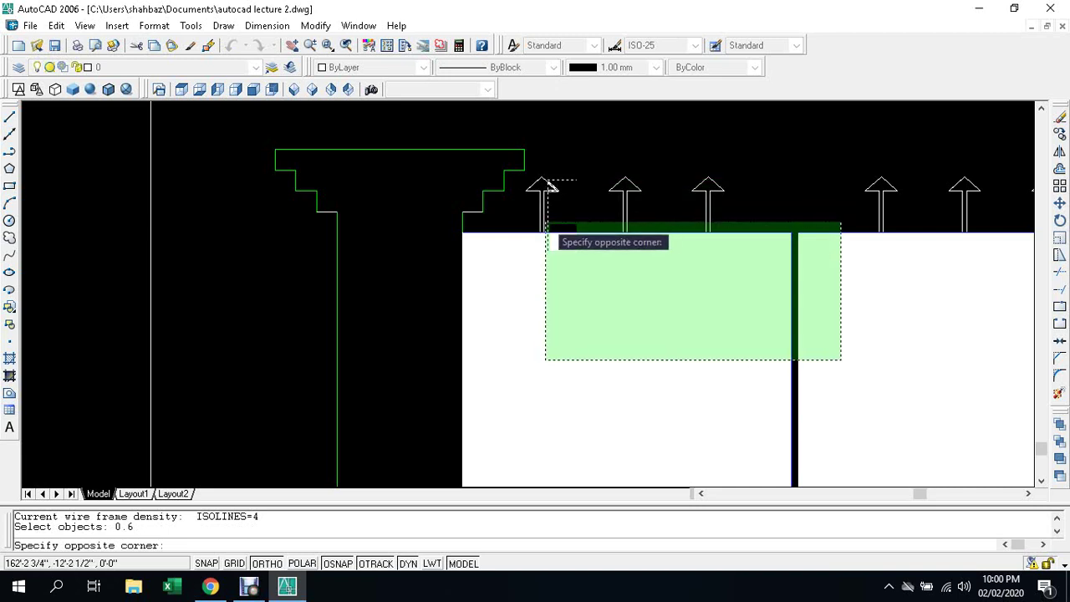
pyautogui.click(546, 186)
pyautogui.press('Escape')
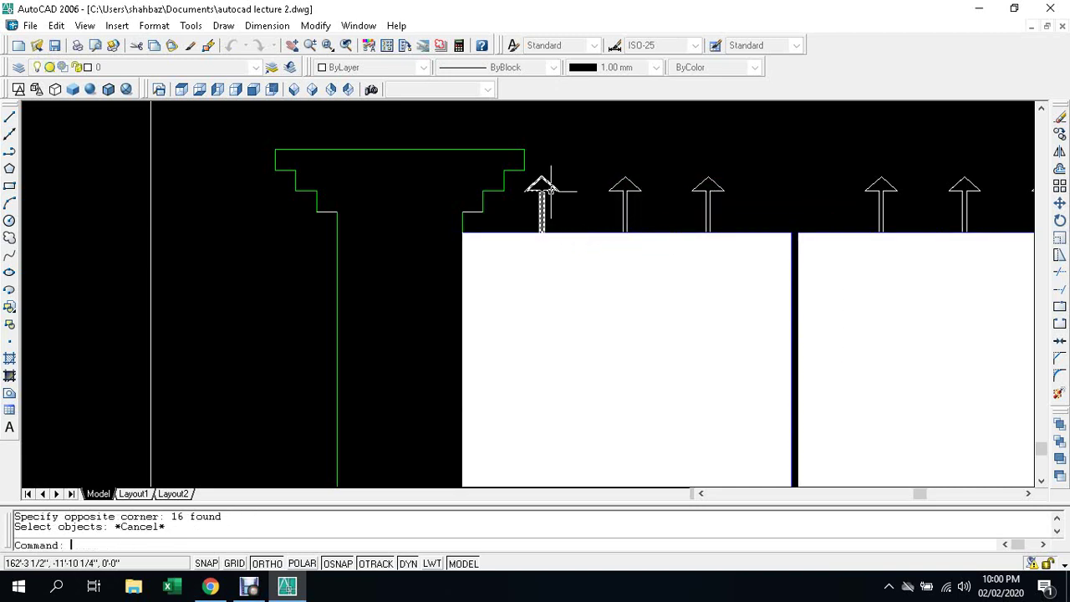
pyautogui.press('Escape')
# Step: Extrude all six arrow outlines 0.6 high with no taper
pyautogui.write('ext')
pyautogui.press('Return')
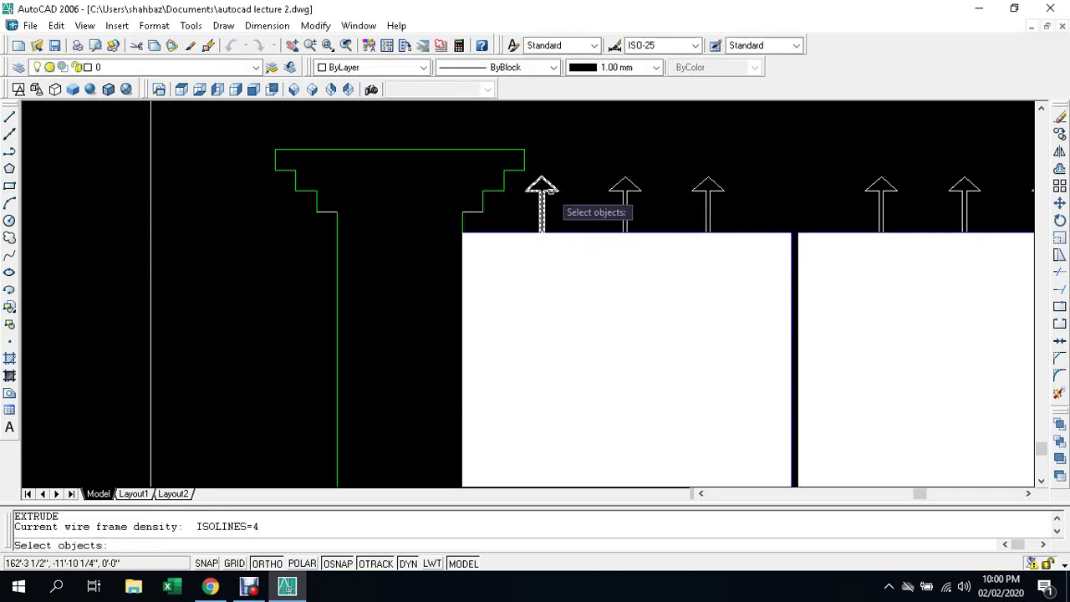
pyautogui.click(542, 186)
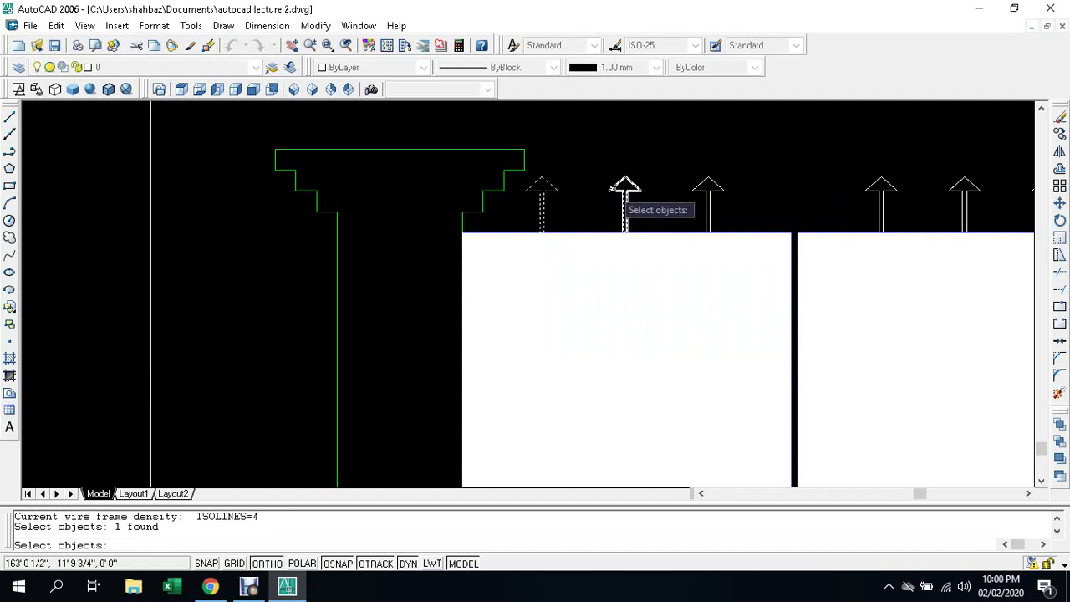
pyautogui.click(625, 186)
pyautogui.click(708, 186)
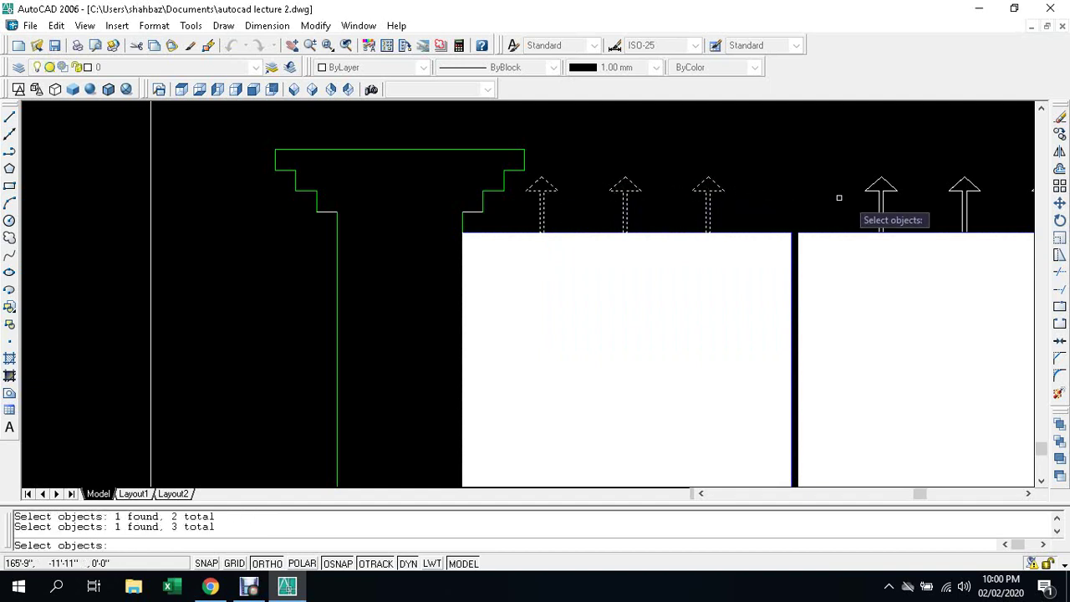
pyautogui.moveTo(872, 190); pyautogui.dragTo(549, 176, button='middle')
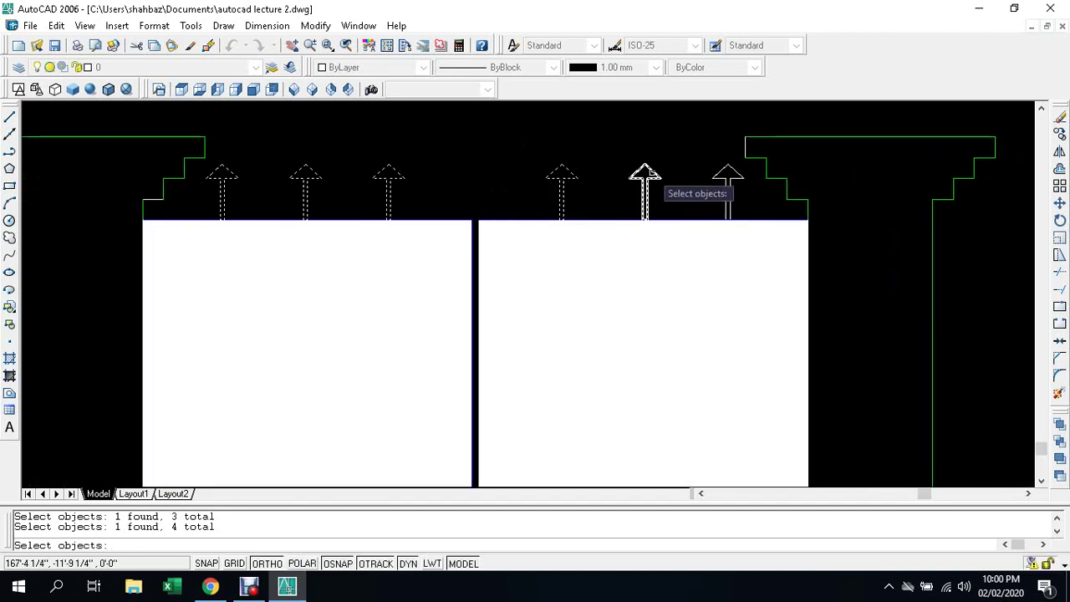
pyautogui.click(643, 171)
pyautogui.click(719, 177)
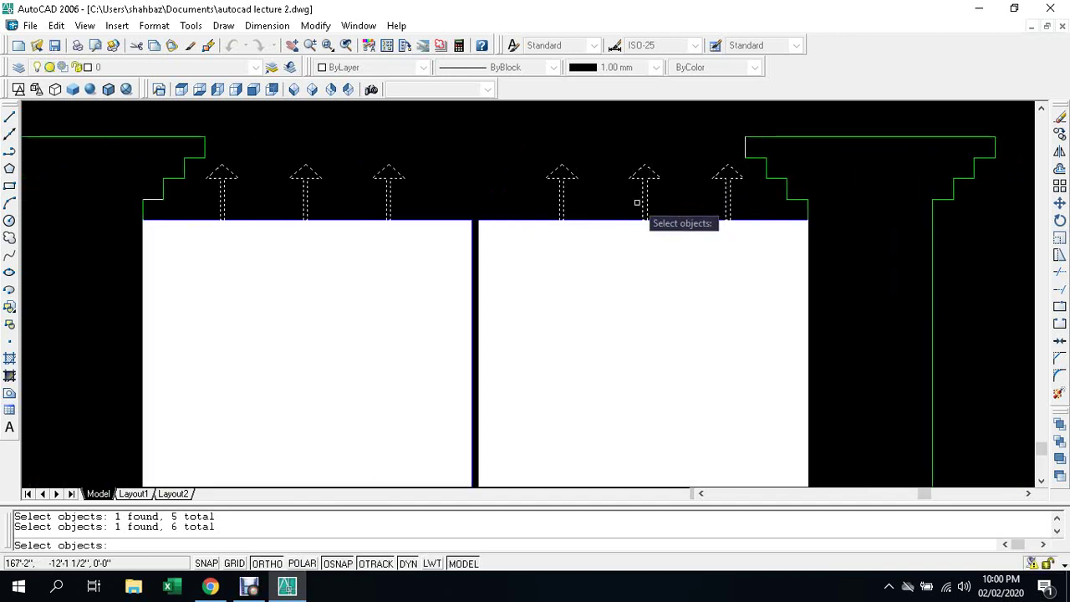
pyautogui.press('Return')
pyautogui.write('0.6')
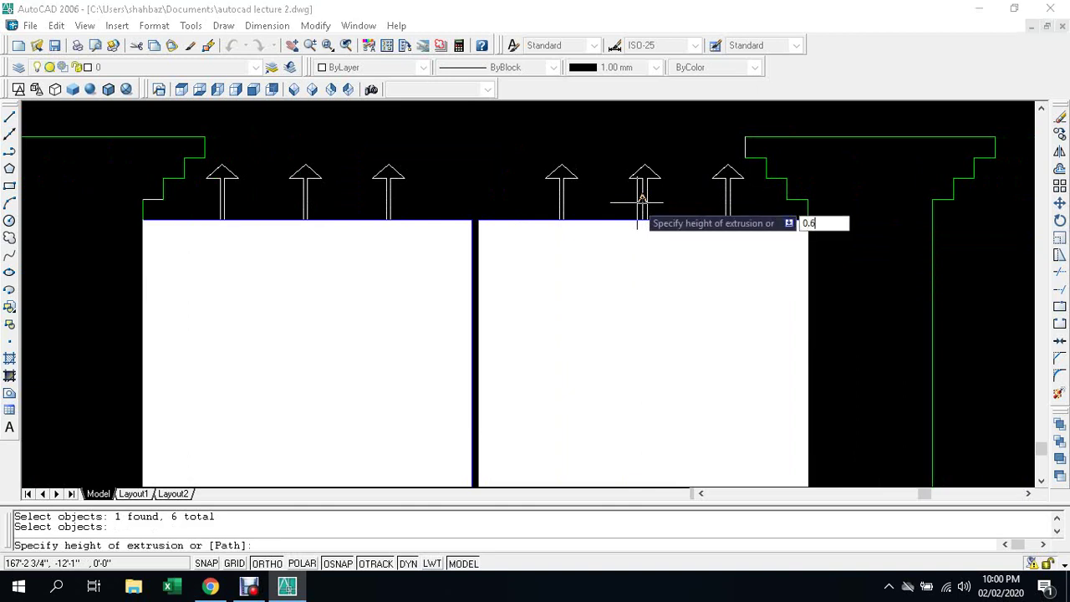
pyautogui.press('Return')
pyautogui.press('Return')
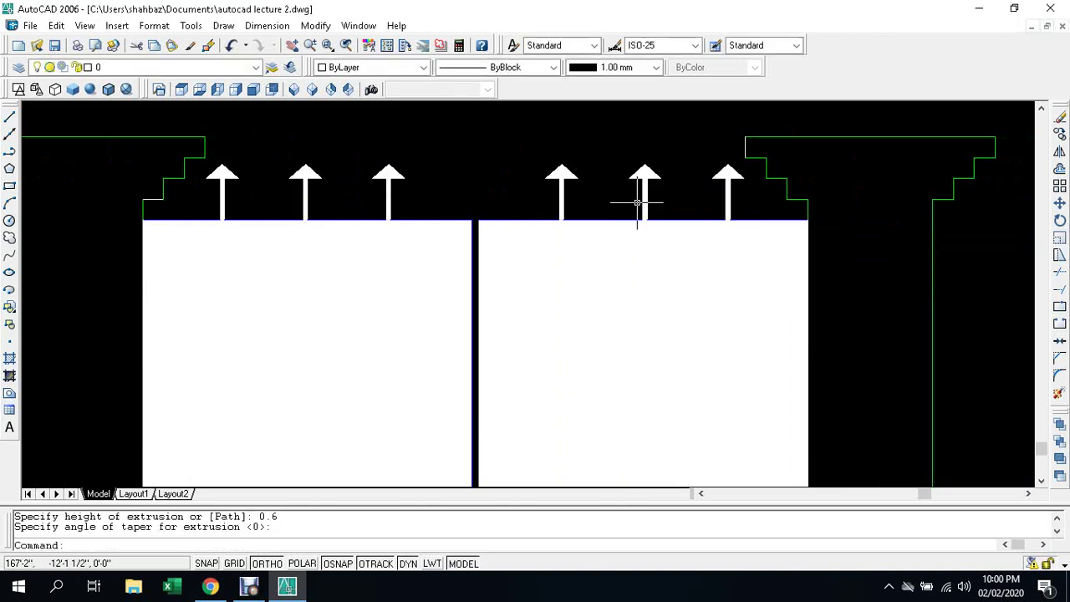
pyautogui.press('Escape')
pyautogui.press('Escape')
pyautogui.scroll(-2, 640, 202)
pyautogui.scroll(-2, 640, 203)
# Step: Start Rotate 3D from the Modify > 3D Operation menu
pyautogui.click(566, 221)
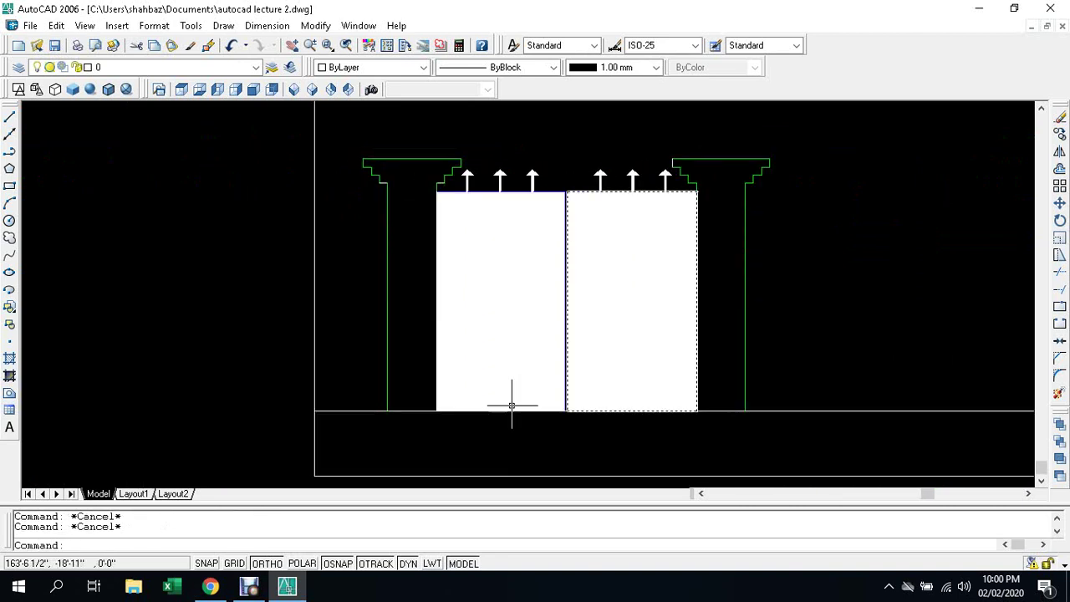
pyautogui.press('Escape')
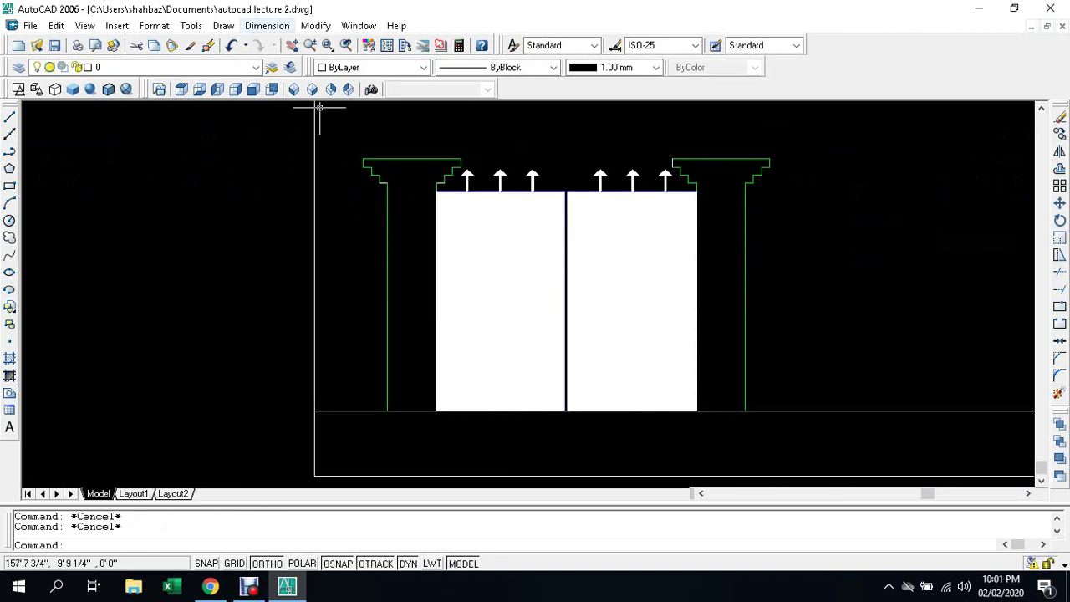
pyautogui.click(316, 25)
pyautogui.moveTo(344, 385)
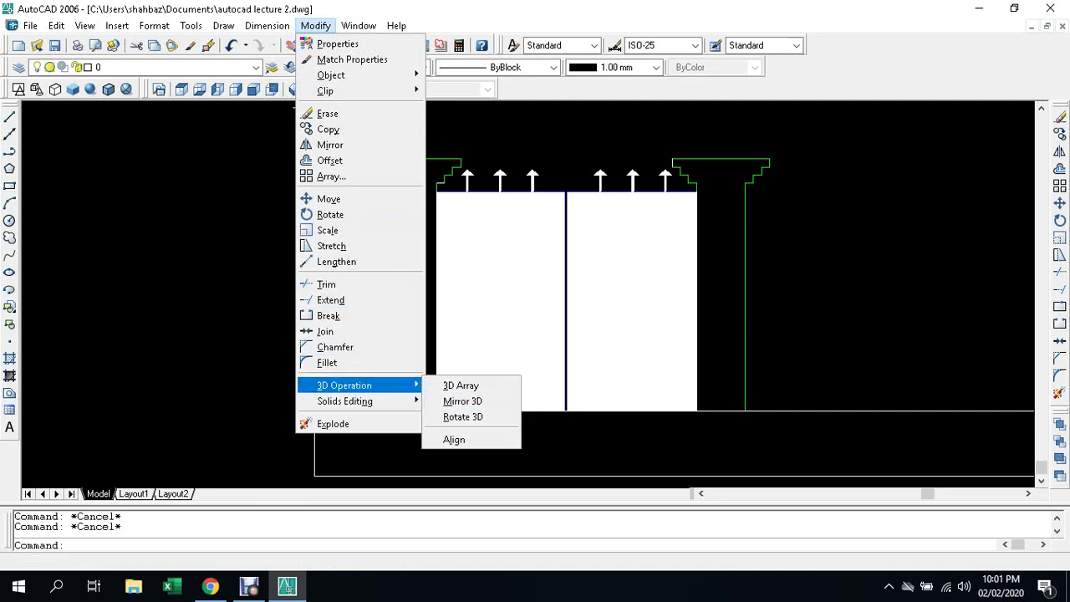
pyautogui.click(463, 416)
# Step: Select both door panels and both groups of arrows to rotate
pyautogui.click(513, 407)
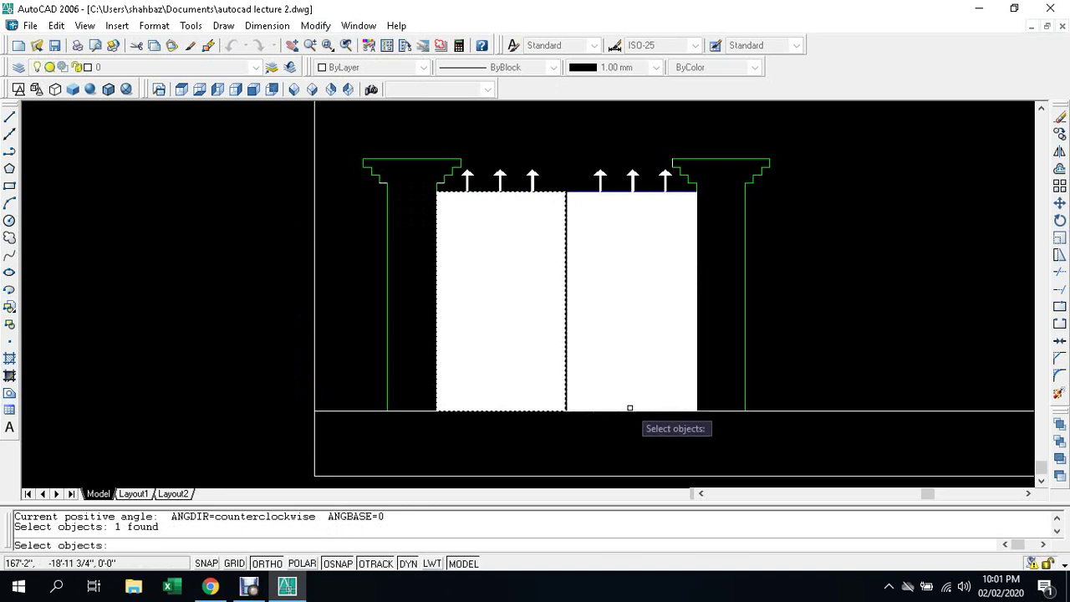
pyautogui.click(631, 409)
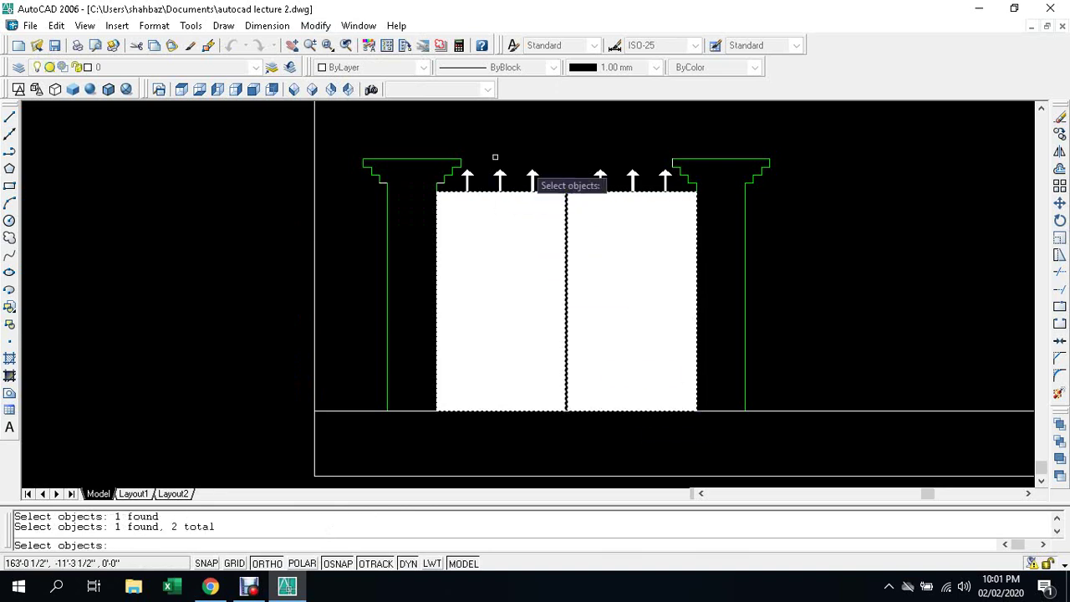
pyautogui.click(543, 168)
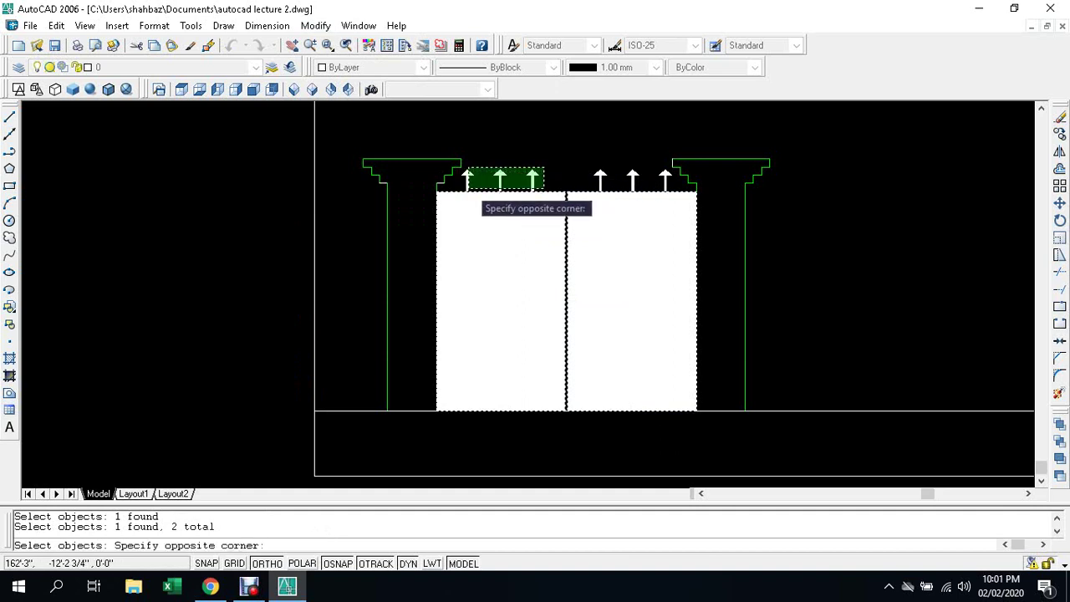
pyautogui.click(460, 184)
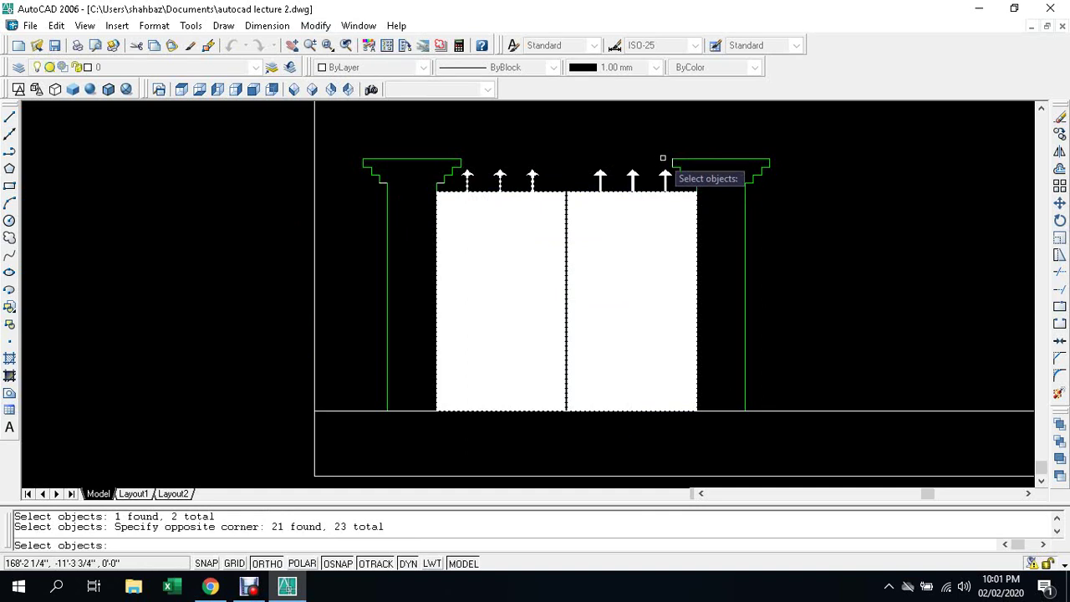
pyautogui.click(663, 159)
pyautogui.click(585, 179)
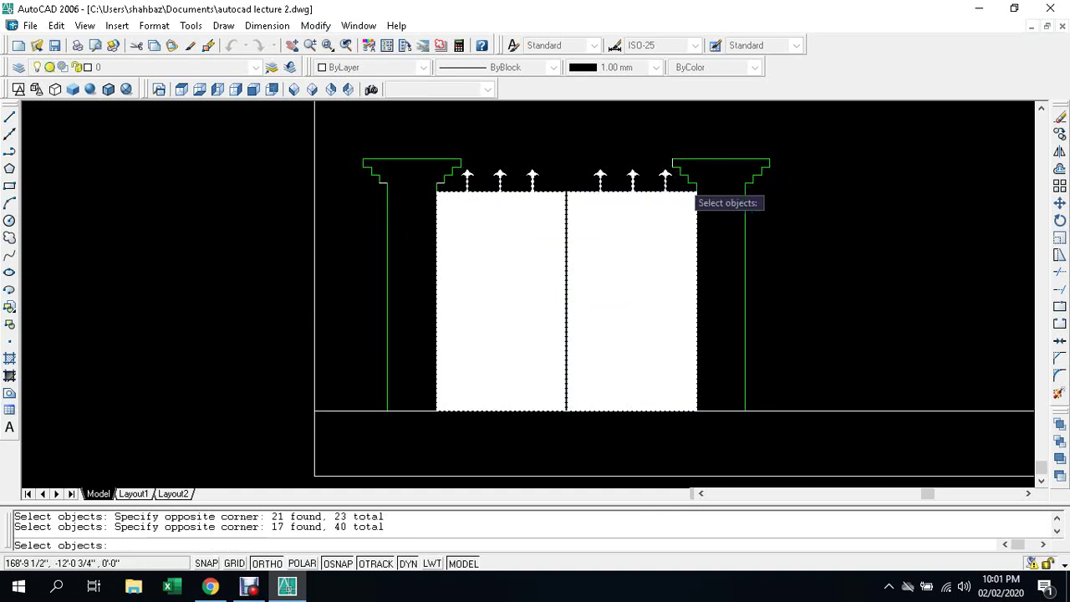
pyautogui.scroll(3, 685, 184)
pyautogui.scroll(-5, 635, 176)
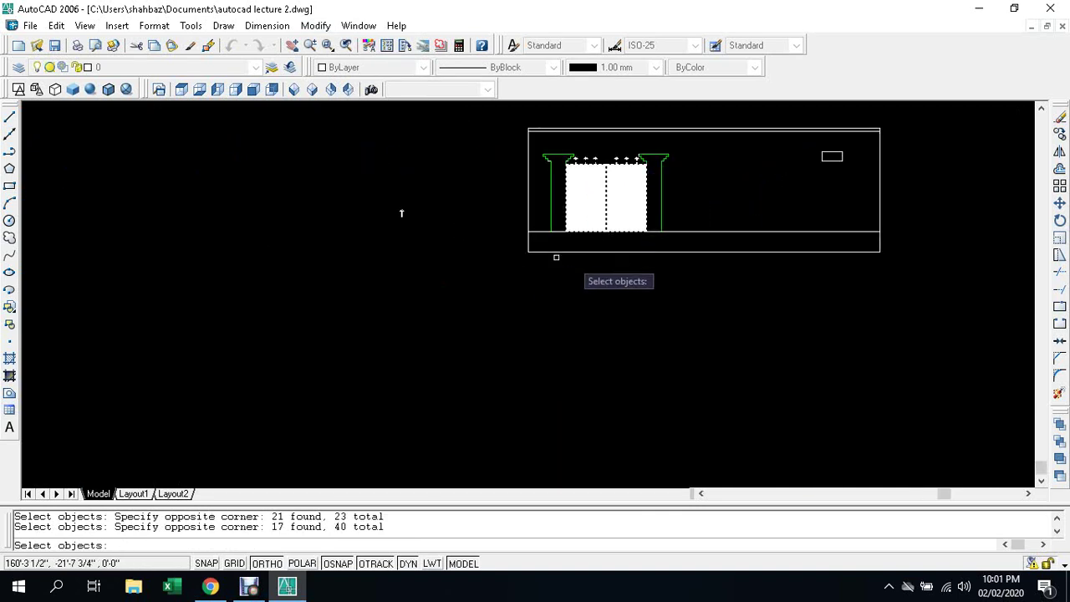
pyautogui.press('Return')
# Step: Rotate them 90° about the panels' bottom edge
pyautogui.scroll(5, 590, 233)
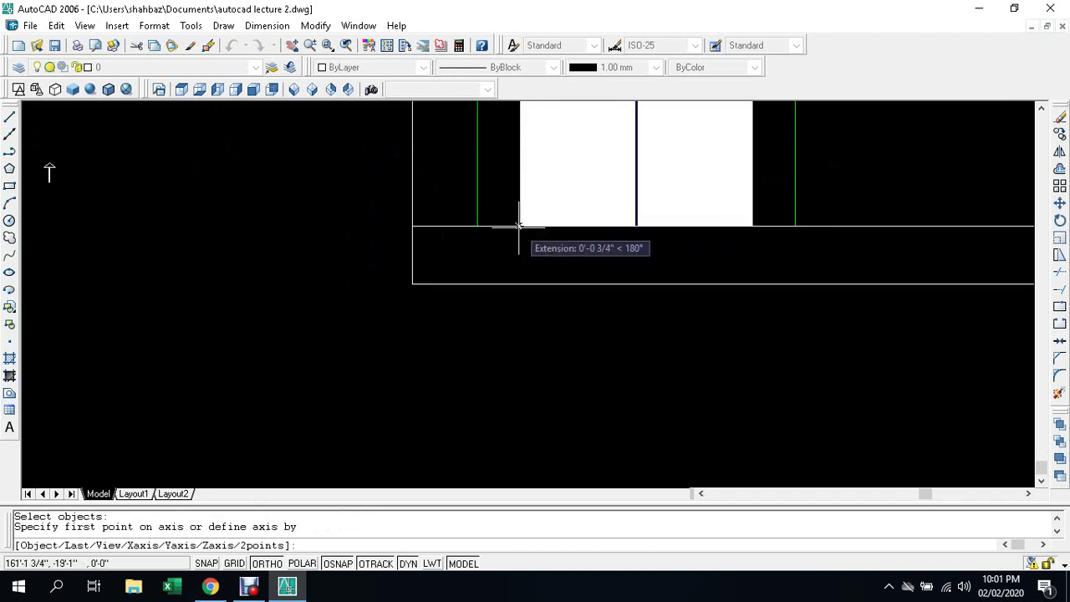
pyautogui.click(637, 225)
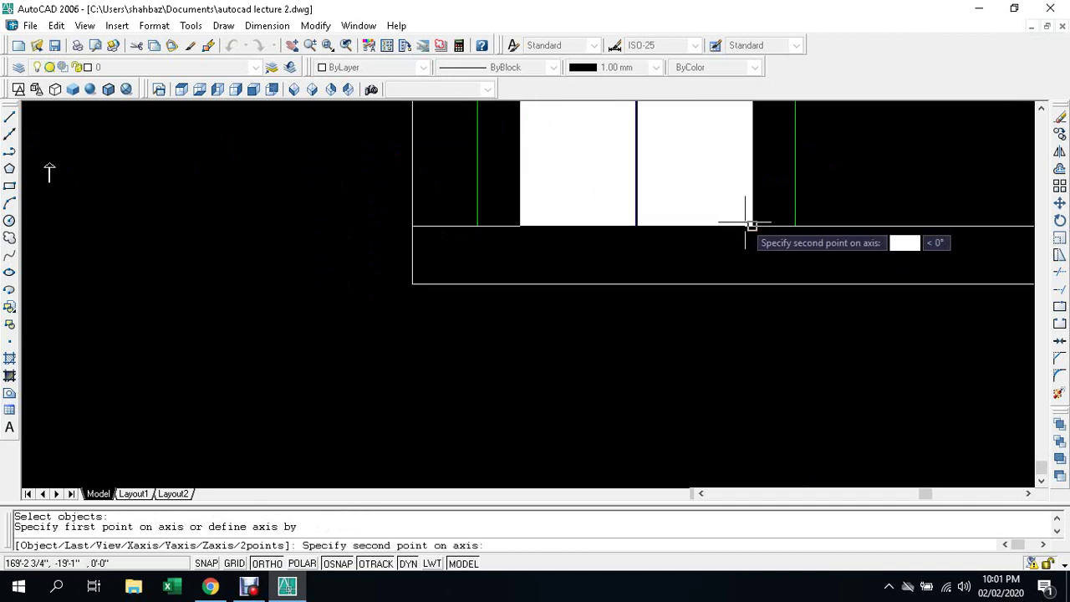
pyautogui.click(752, 226)
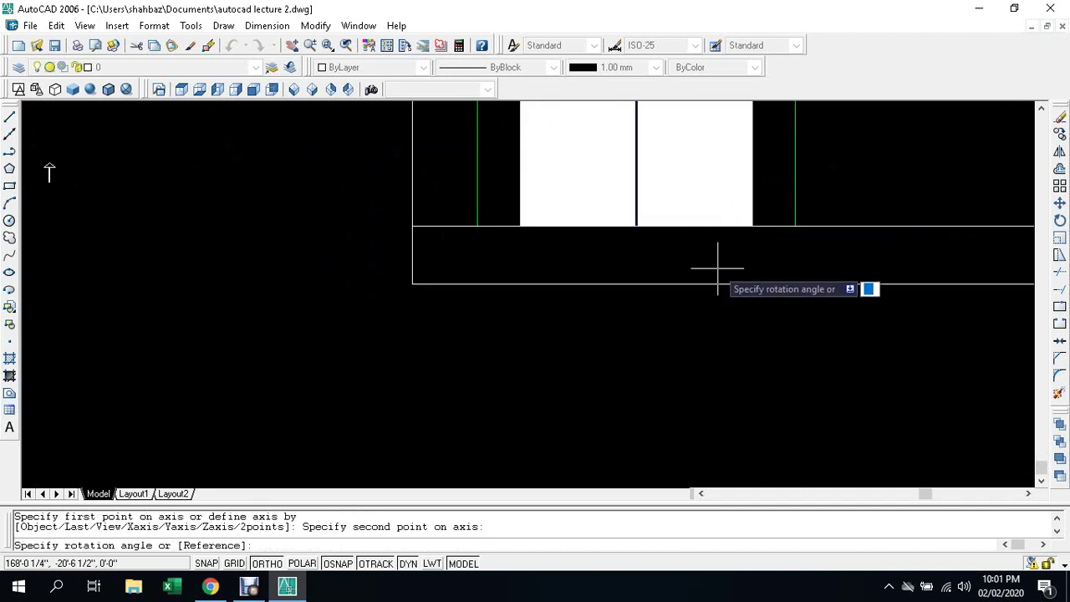
pyautogui.write('90')
pyautogui.press('Return')
pyautogui.press('Return')
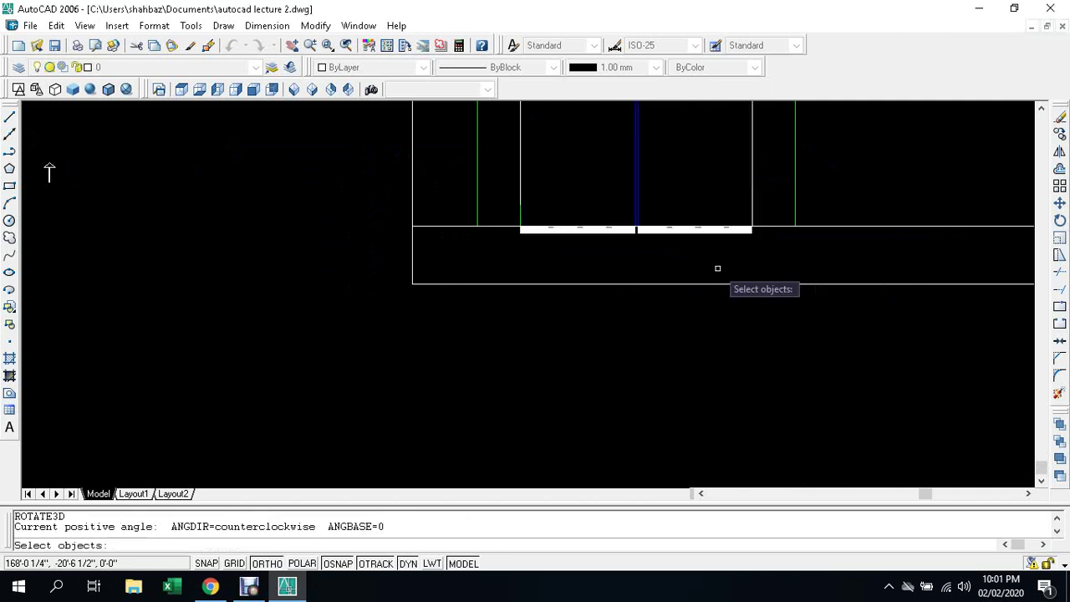
pyautogui.press('Escape')
pyautogui.press('Escape')
pyautogui.press('Escape')
pyautogui.scroll(-2, 174, 181)
pyautogui.scroll(-1, 282, 117)
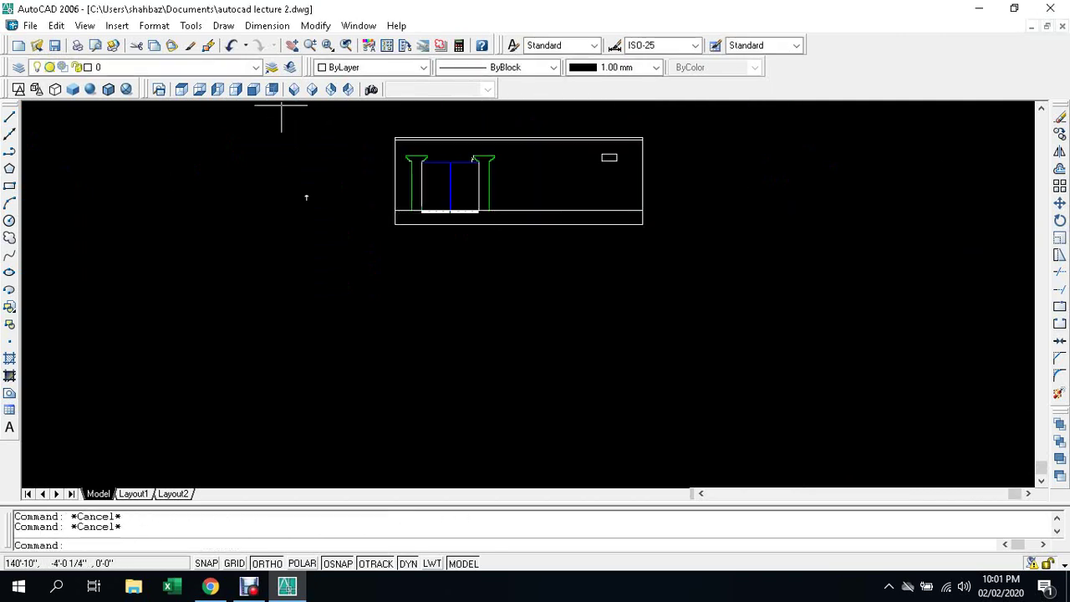
# Step: Switch to a southwest isometric view and zoom in on the wall top
pyautogui.click(293, 89)
pyautogui.scroll(-1, 586, 351)
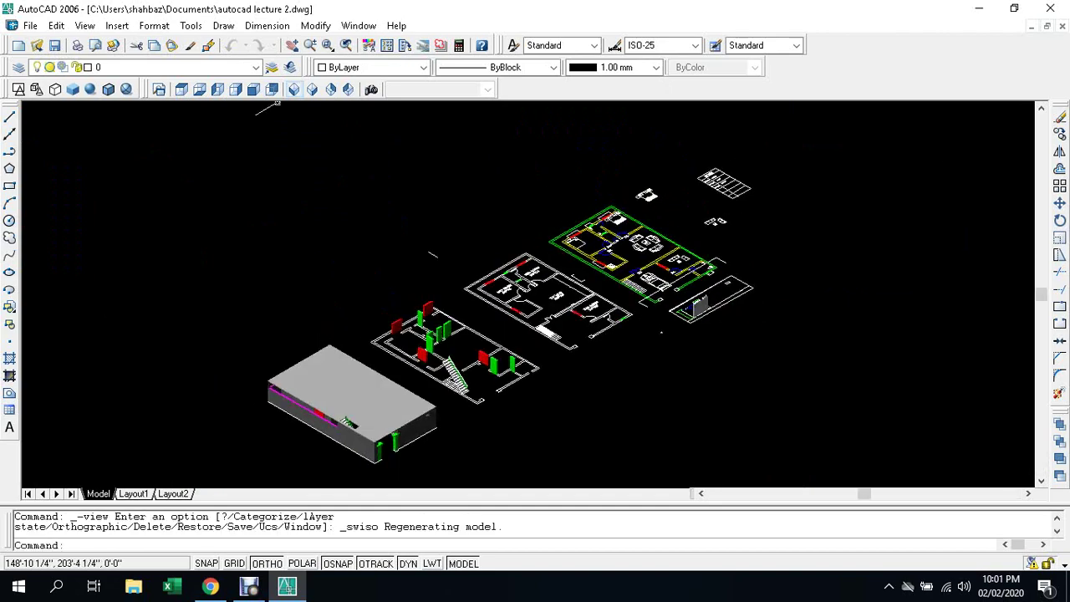
pyautogui.scroll(3, 585, 351)
pyautogui.scroll(2, 585, 351)
pyautogui.scroll(3, 642, 319)
pyautogui.scroll(2, 607, 309)
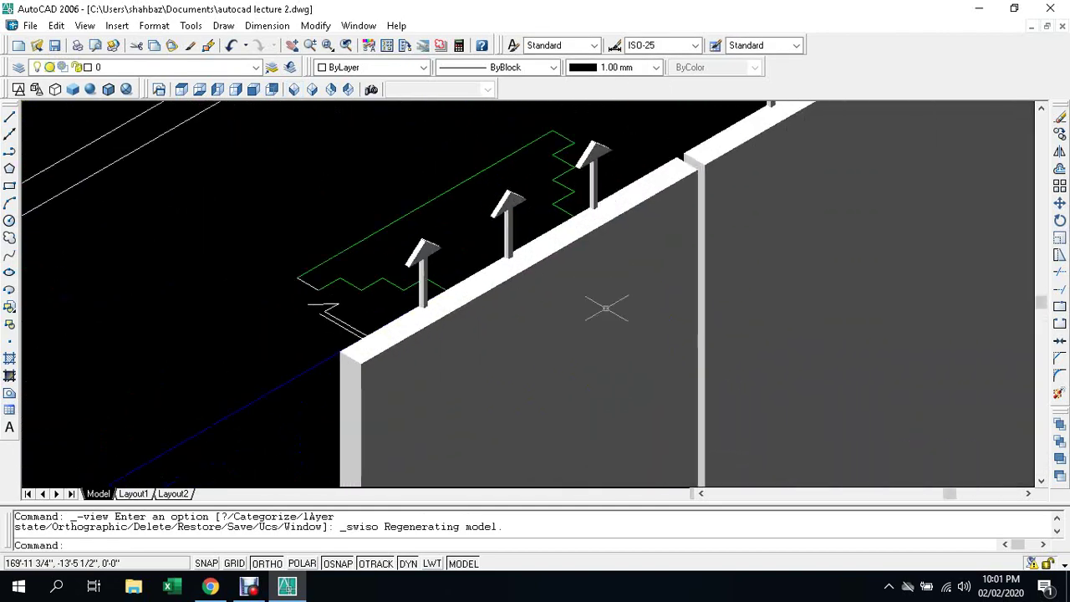
pyautogui.scroll(2, 484, 300)
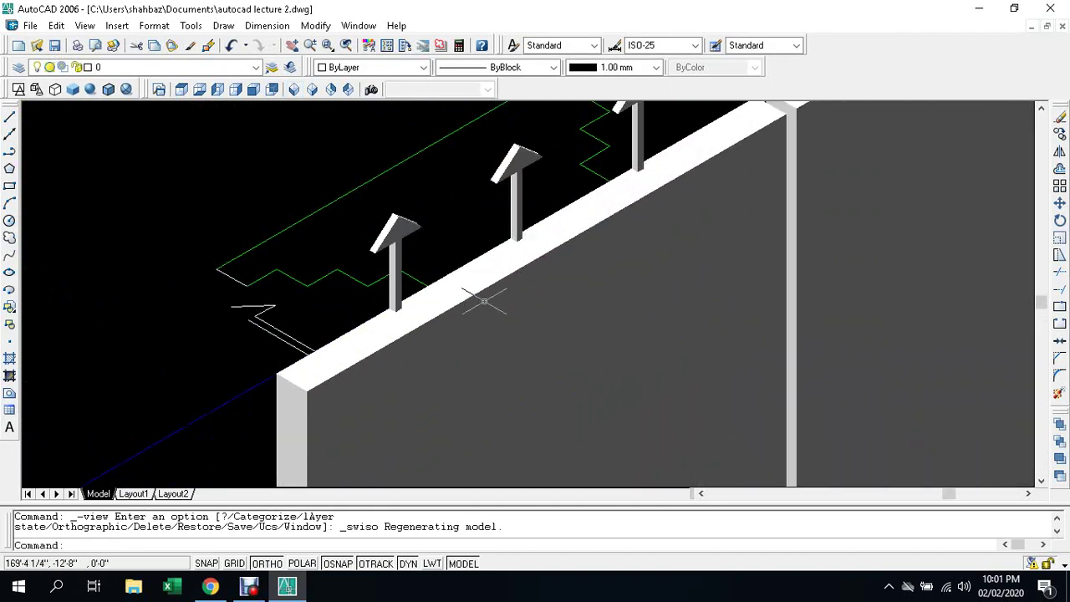
pyautogui.press('Escape')
pyautogui.press('Escape')
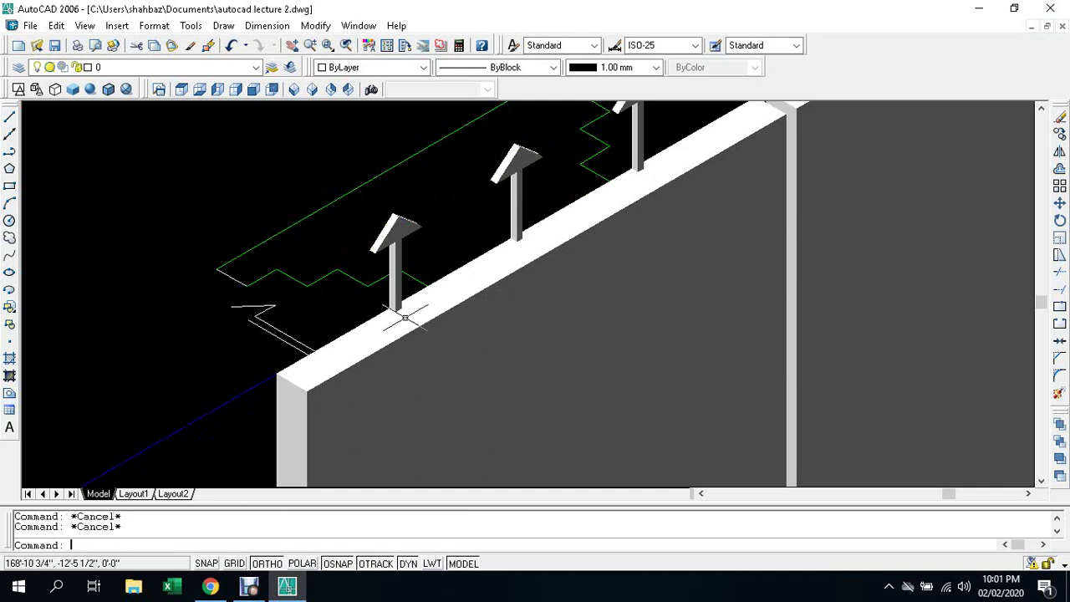
pyautogui.write('k')
pyautogui.press('Escape')
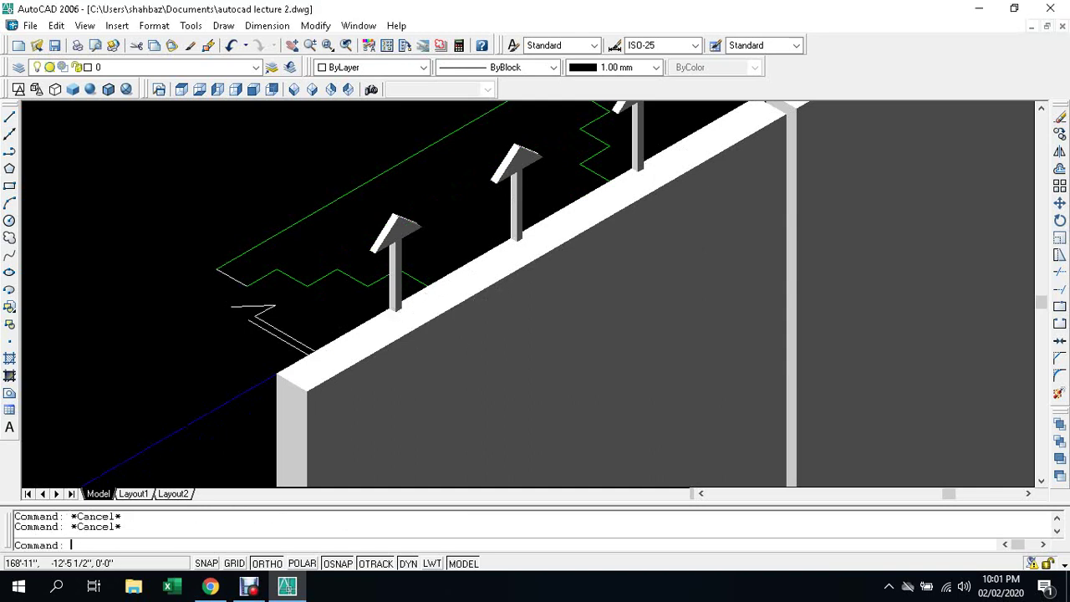
pyautogui.scroll(-1, 406, 316)
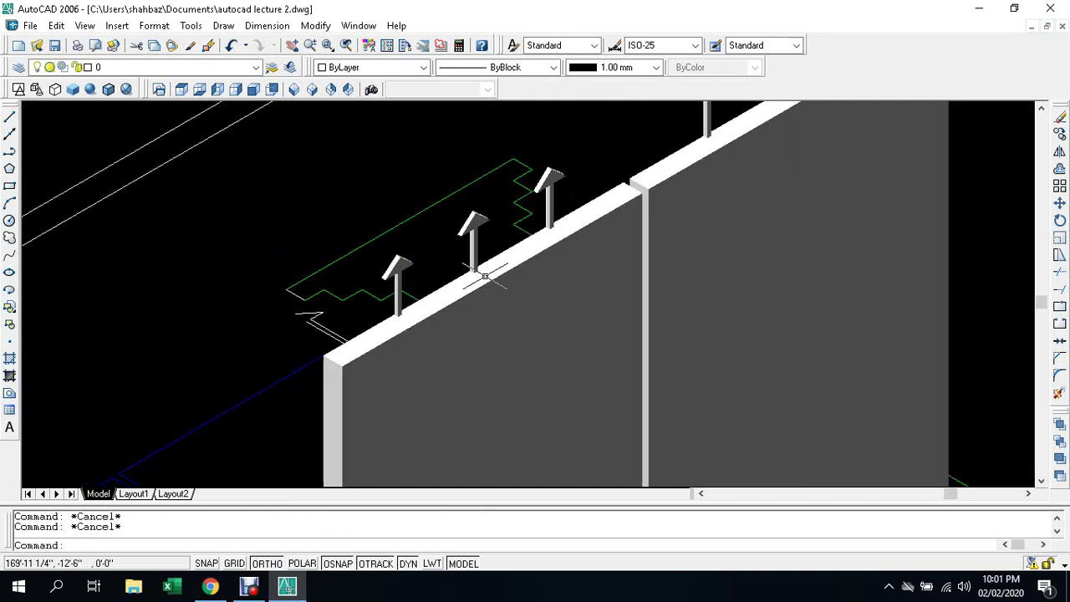
# Step: Start MOVE and select all six arrow-topped posts
pyautogui.write('m')
pyautogui.press('Return')
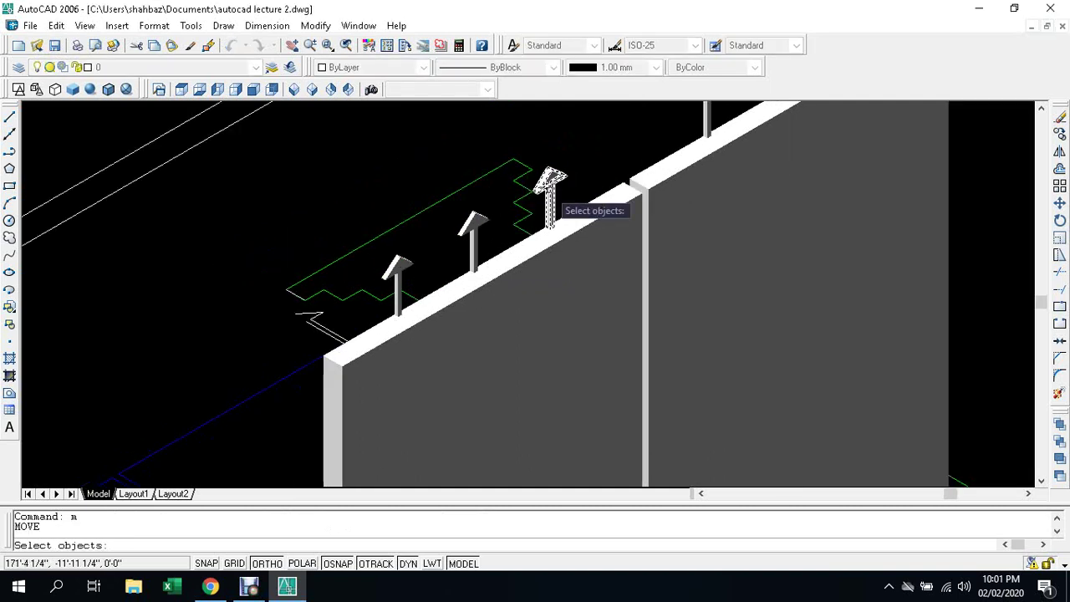
pyautogui.click(550, 200)
pyautogui.click(473, 239)
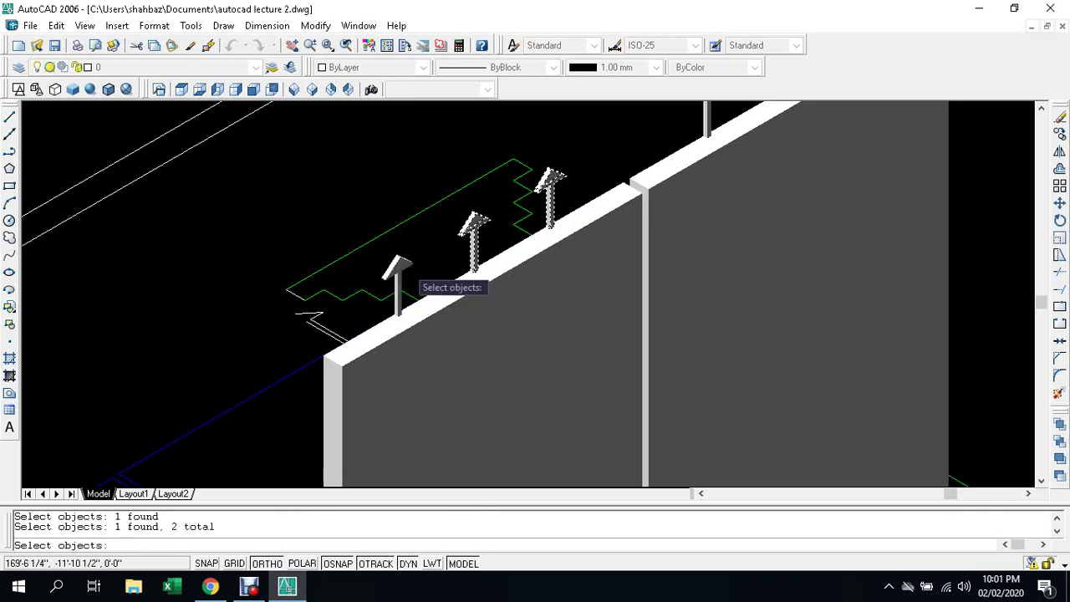
pyautogui.click(408, 274)
pyautogui.scroll(-2, 408, 276)
pyautogui.scroll(3, 471, 311)
pyautogui.scroll(2, 519, 271)
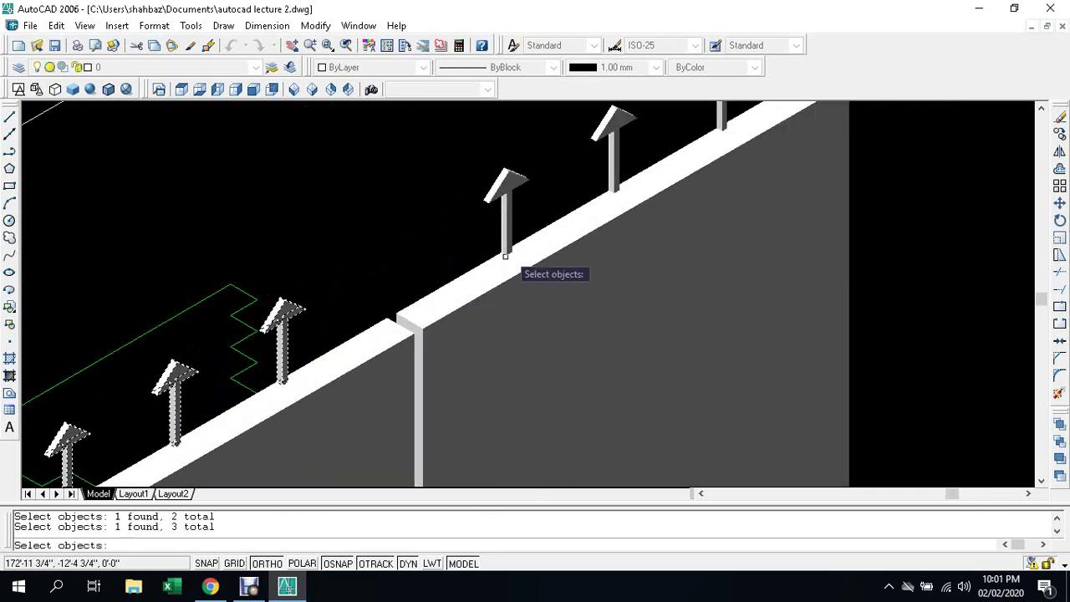
pyautogui.click(523, 263)
pyautogui.click(612, 189)
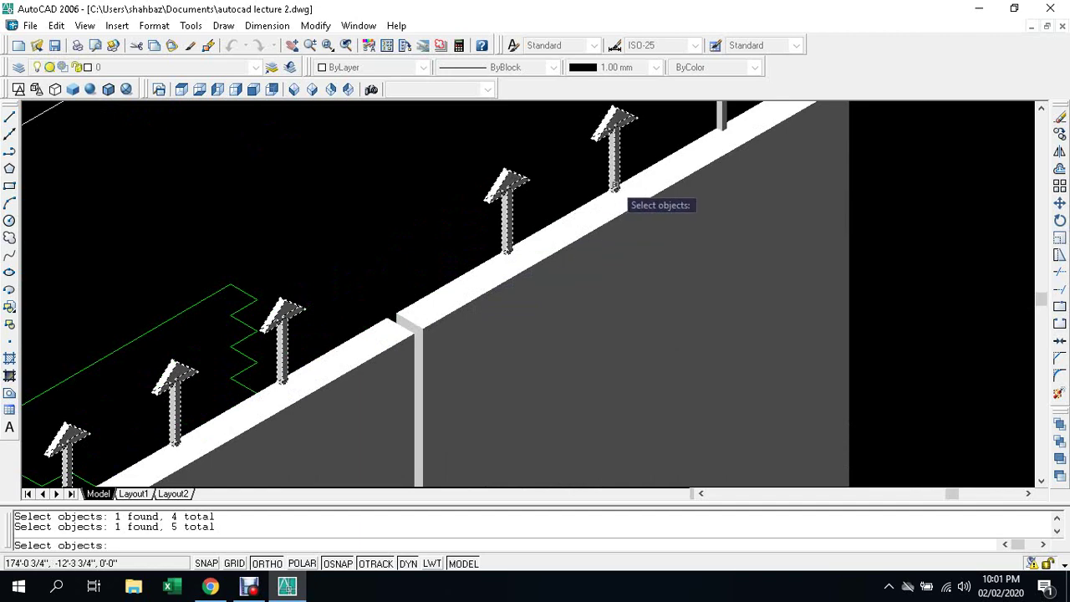
pyautogui.scroll(-2, 619, 193)
pyautogui.scroll(2, 660, 161)
pyautogui.click(660, 161)
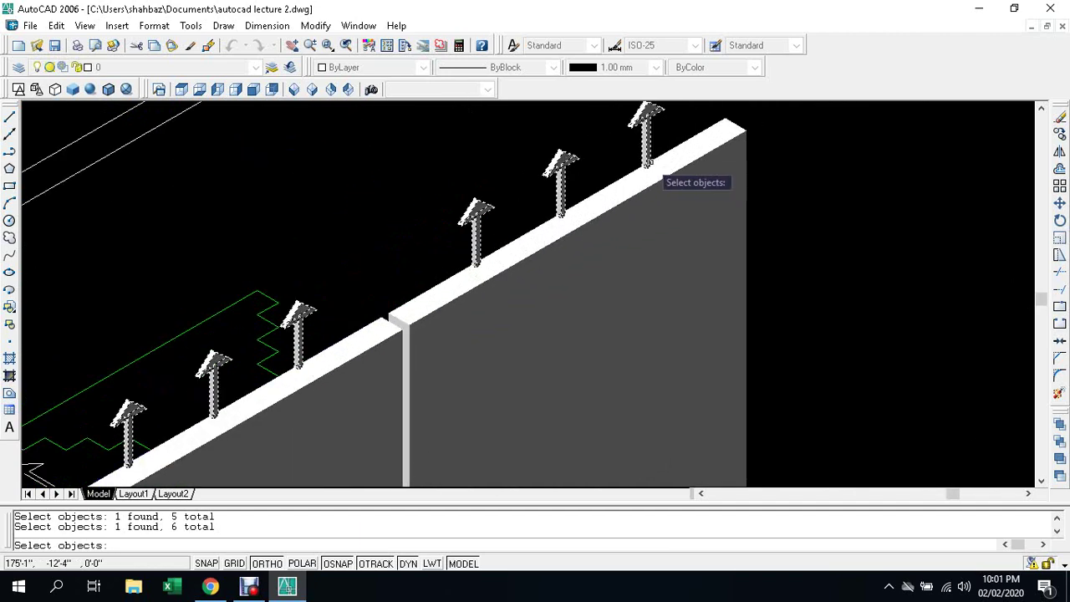
pyautogui.scroll(-2, 652, 167)
pyautogui.scroll(2, 583, 165)
# Step: Move the posts from an endpoint base point onto the wall's midpoint
pyautogui.press('Return')
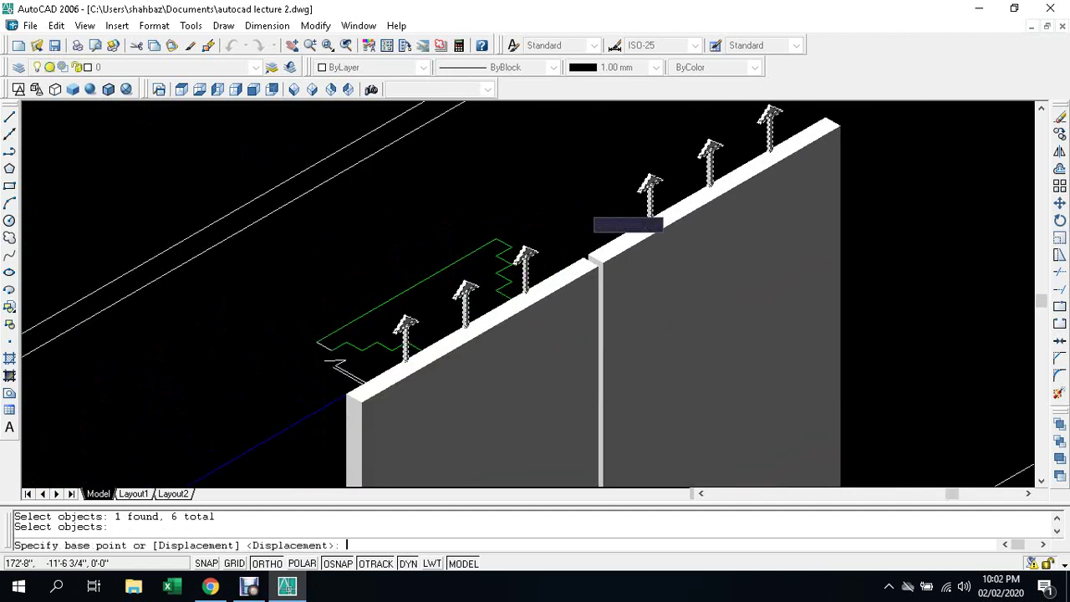
pyautogui.scroll(2, 590, 238)
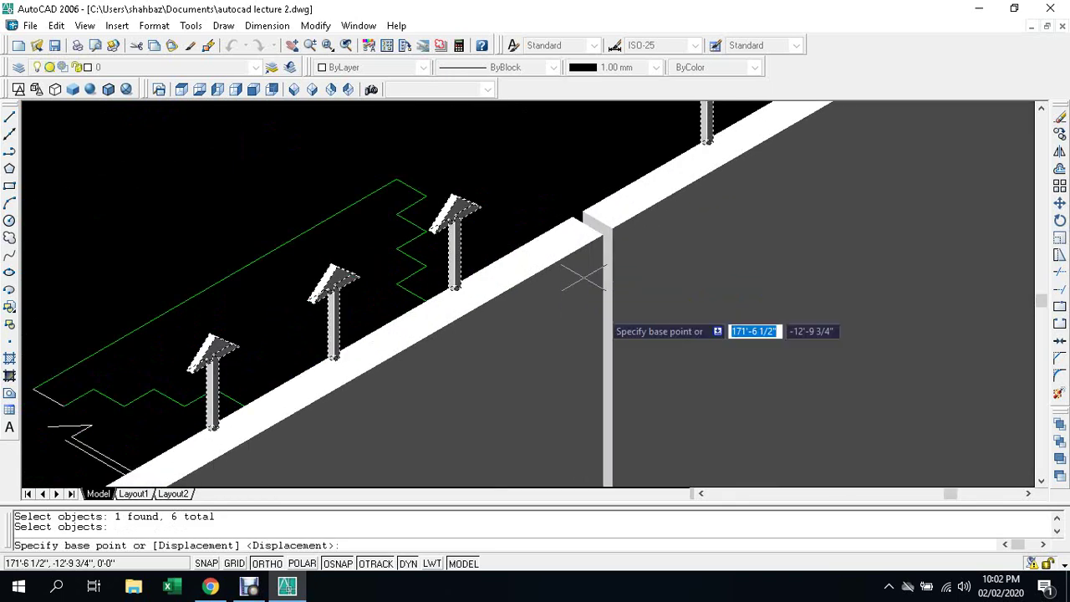
pyautogui.click(573, 216)
pyautogui.scroll(2, 577, 219)
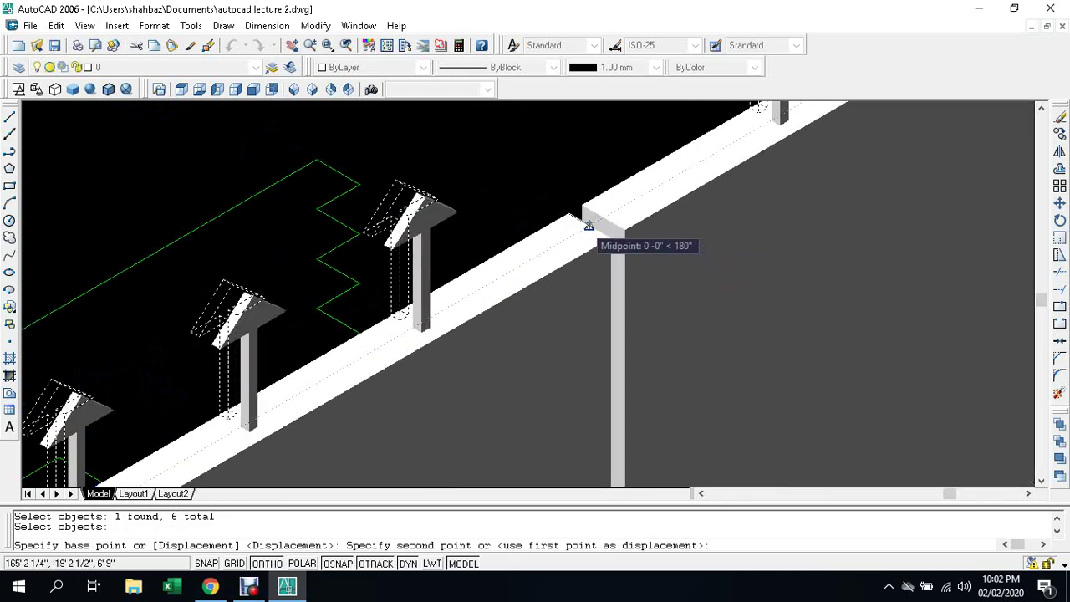
pyautogui.click(590, 224)
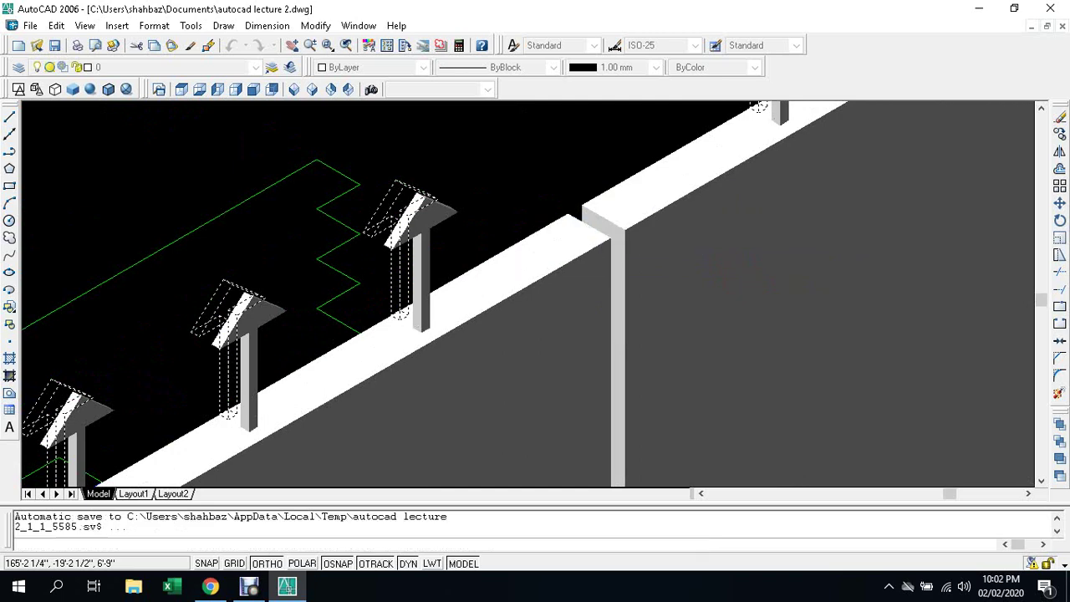
pyautogui.scroll(-2, 489, 303)
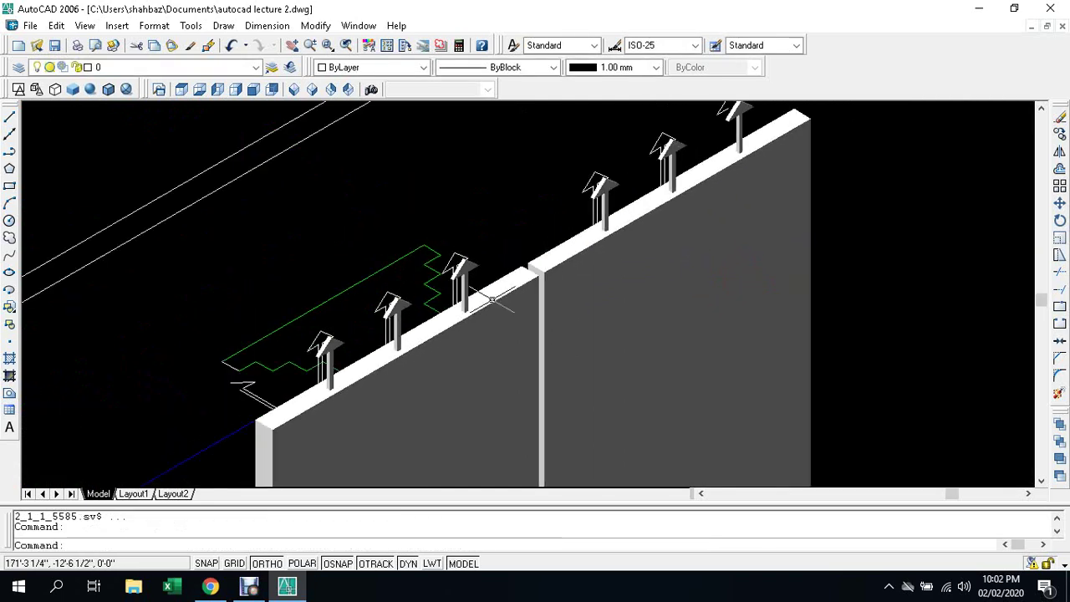
pyautogui.press('Escape')
pyautogui.press('Escape')
pyautogui.scroll(2, 331, 381)
pyautogui.scroll(-1, 331, 380)
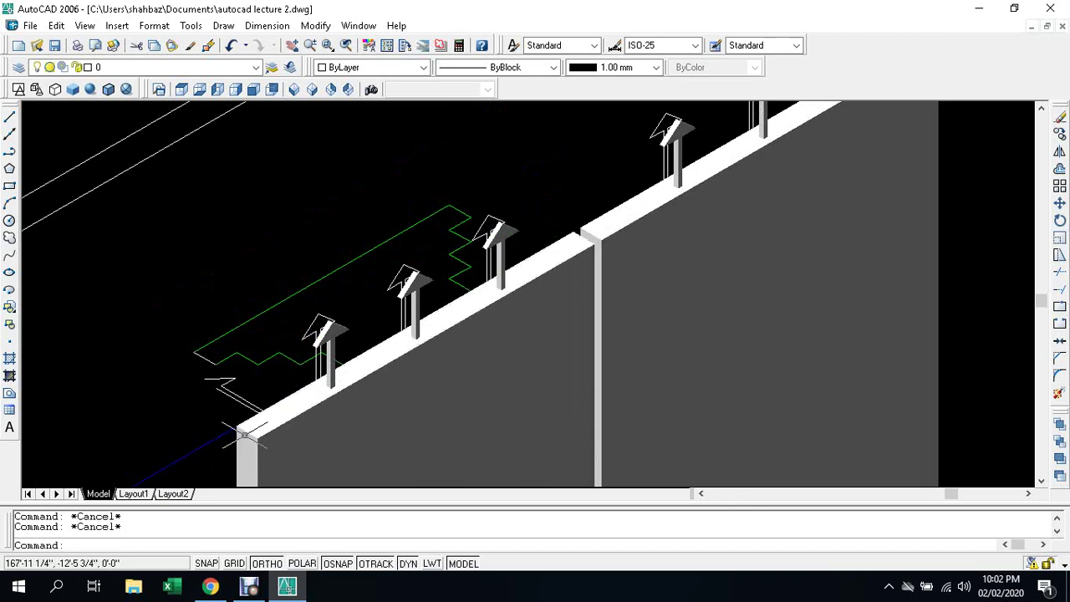
pyautogui.scroll(-1, 242, 435)
pyautogui.scroll(-1, 222, 438)
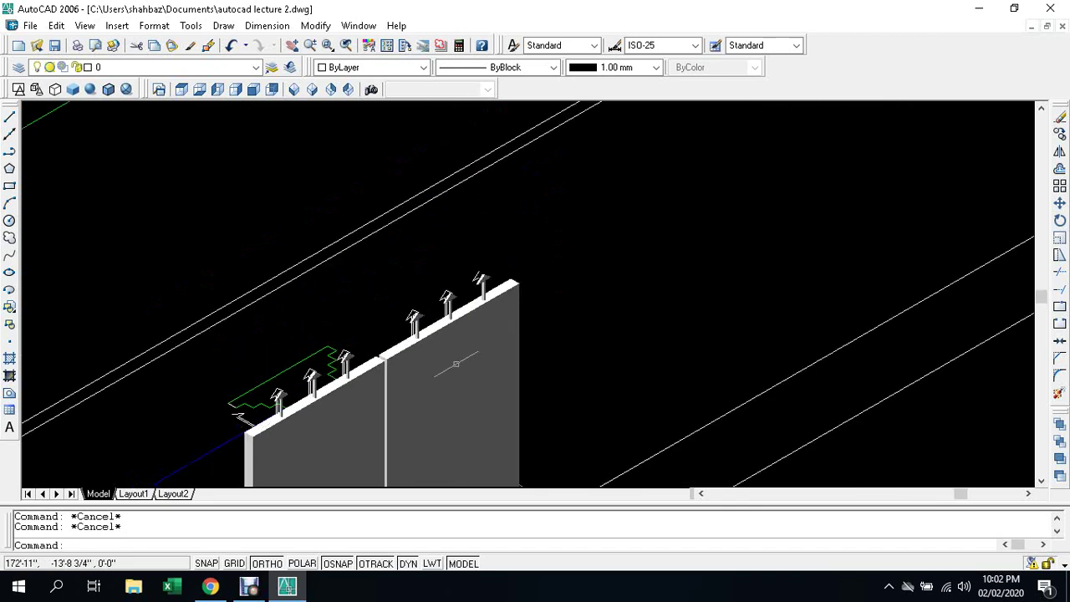
pyautogui.scroll(-4, 525, 314)
pyautogui.scroll(5, 468, 390)
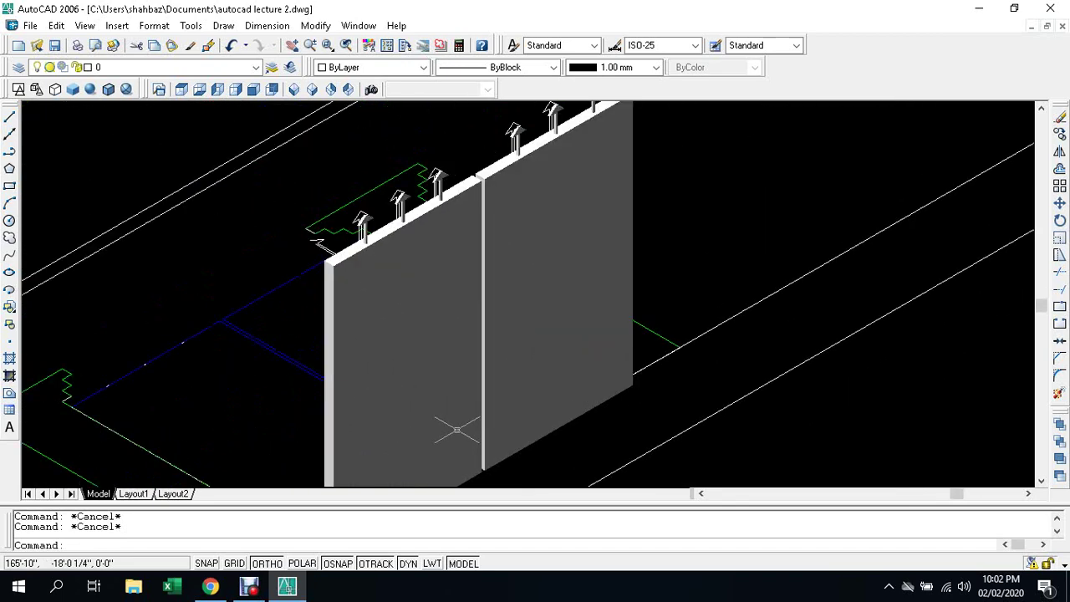
# Step: Make both wall panels cyan
pyautogui.click(335, 416)
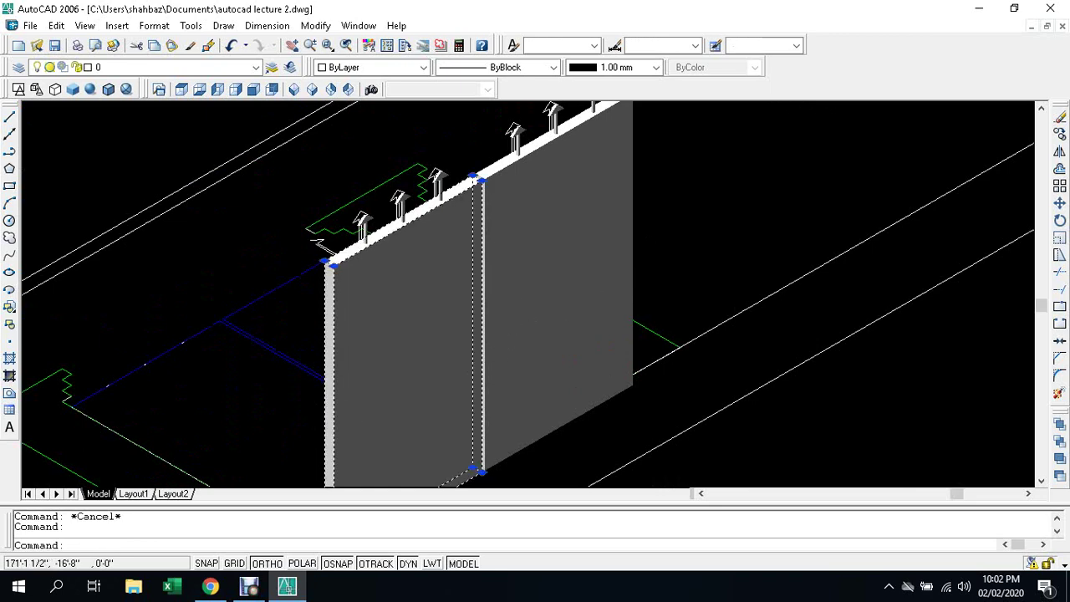
pyautogui.click(628, 273)
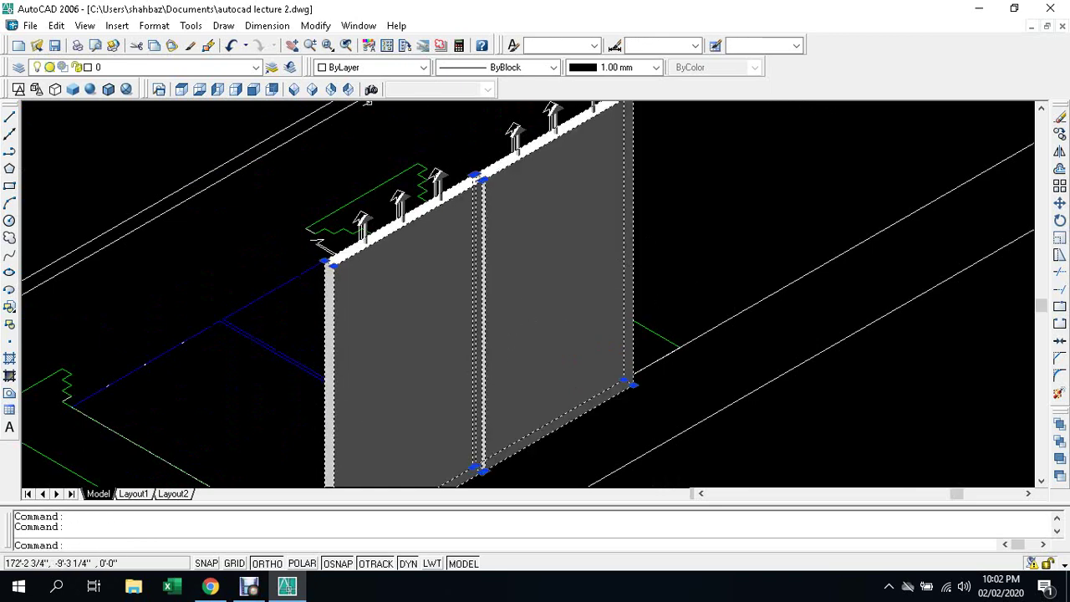
pyautogui.click(424, 67)
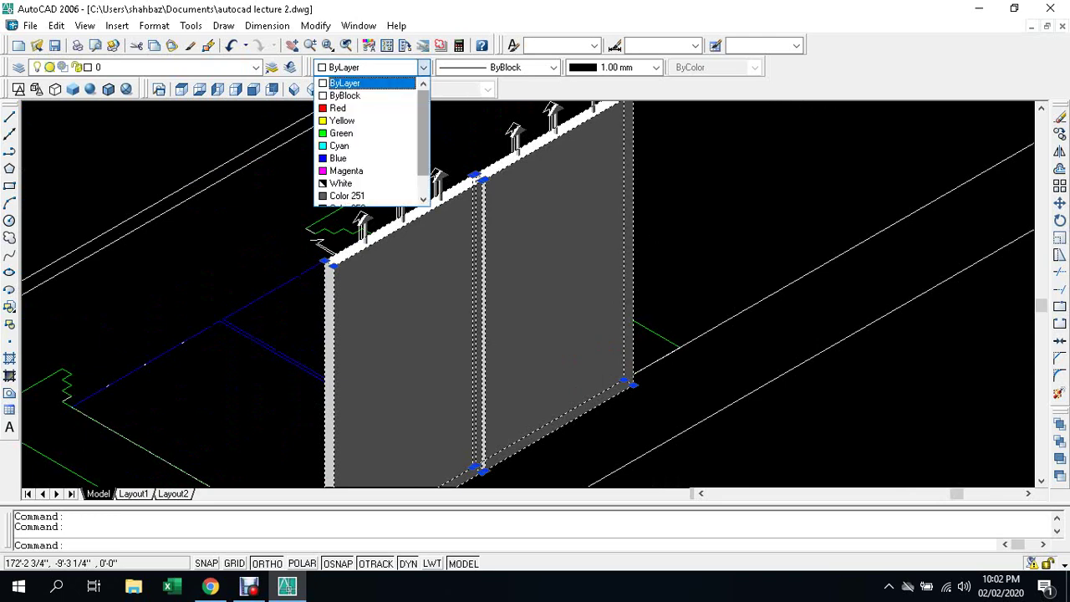
pyautogui.click(341, 145)
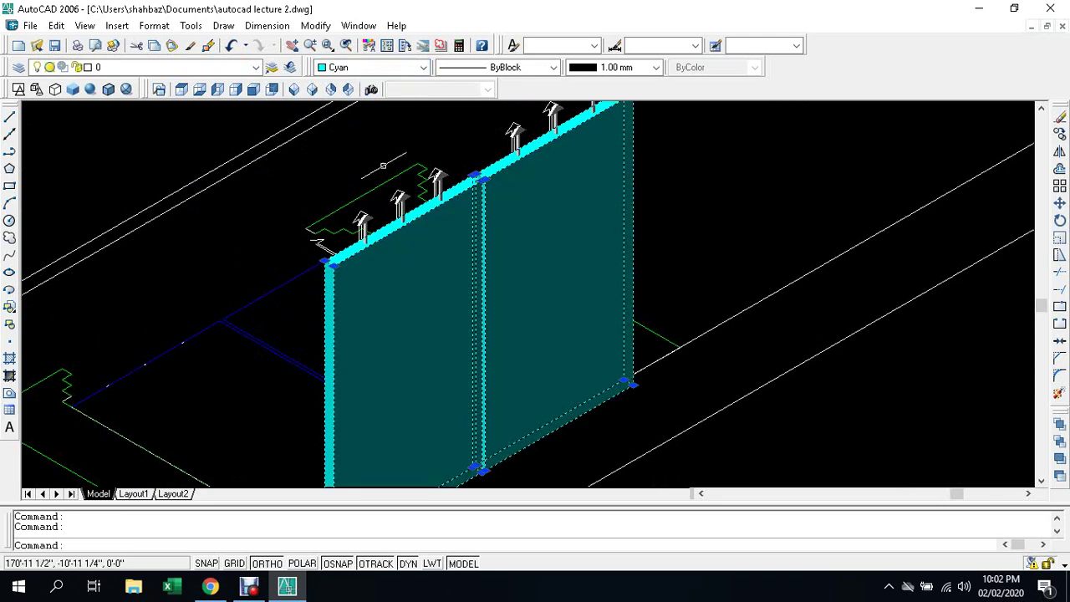
pyautogui.press('Escape')
# Step: Select all six arrow posts along the wall top, panning to reach the far ones
pyautogui.scroll(2, 383, 166)
pyautogui.scroll(-3, 376, 210)
pyautogui.scroll(3, 373, 230)
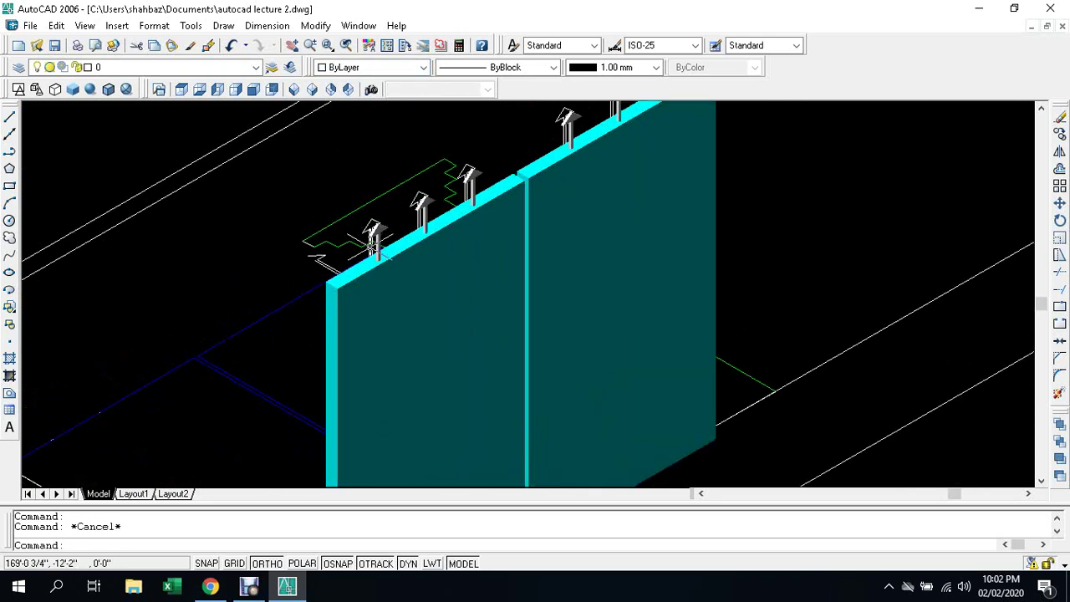
pyautogui.scroll(2, 368, 243)
pyautogui.click(377, 247)
pyautogui.scroll(-1, 376, 243)
pyautogui.scroll(-1, 384, 226)
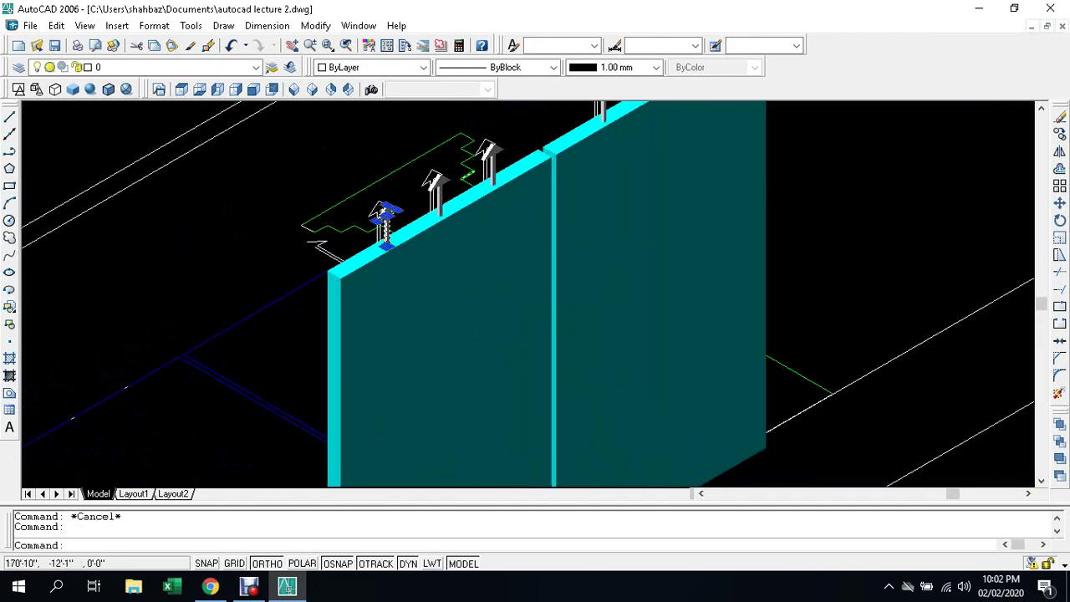
pyautogui.scroll(2, 405, 201)
pyautogui.click(408, 192)
pyautogui.moveTo(453, 155); pyautogui.dragTo(207, 323, button='middle')
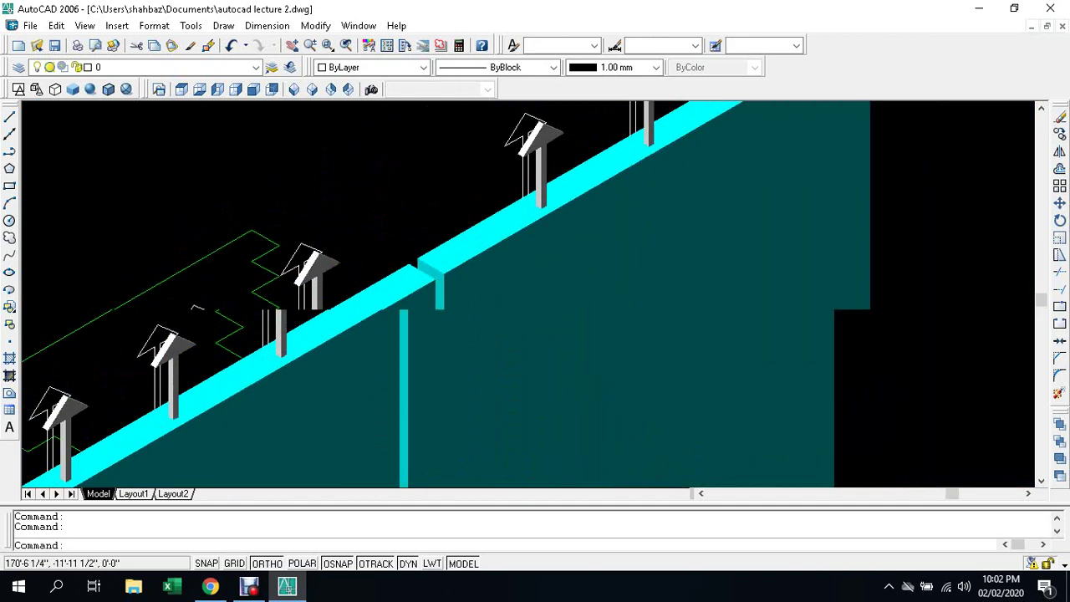
pyautogui.click(249, 306)
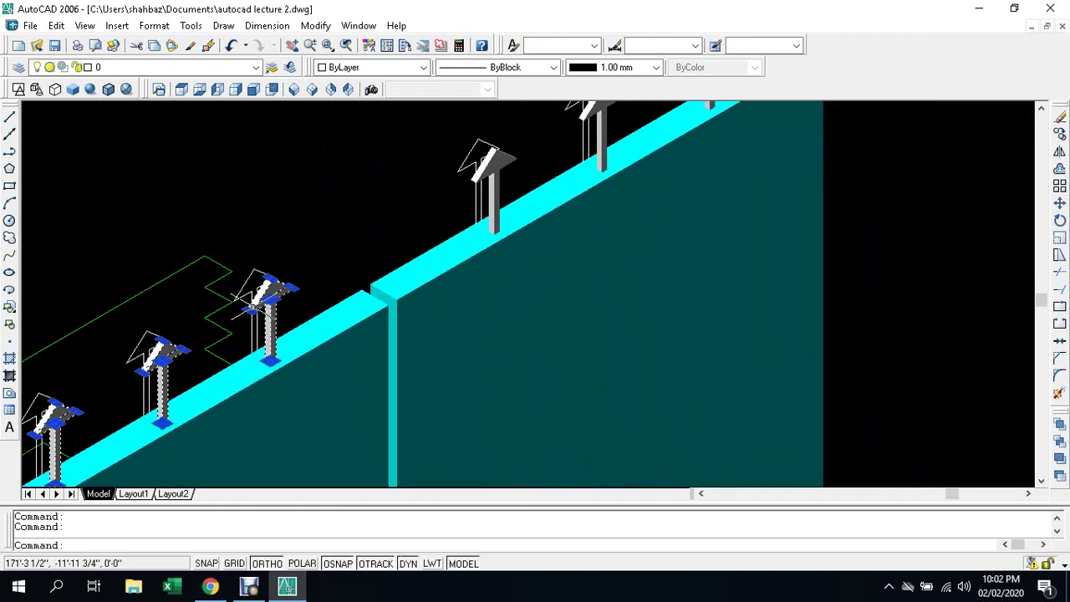
pyautogui.click(481, 171)
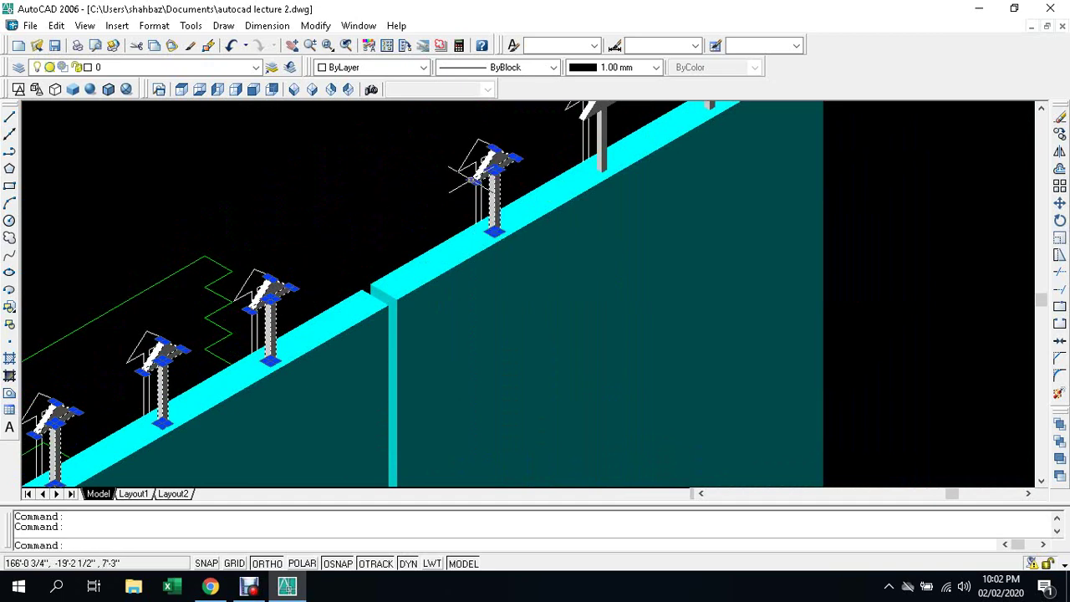
pyautogui.moveTo(485, 171); pyautogui.dragTo(268, 288, button='middle')
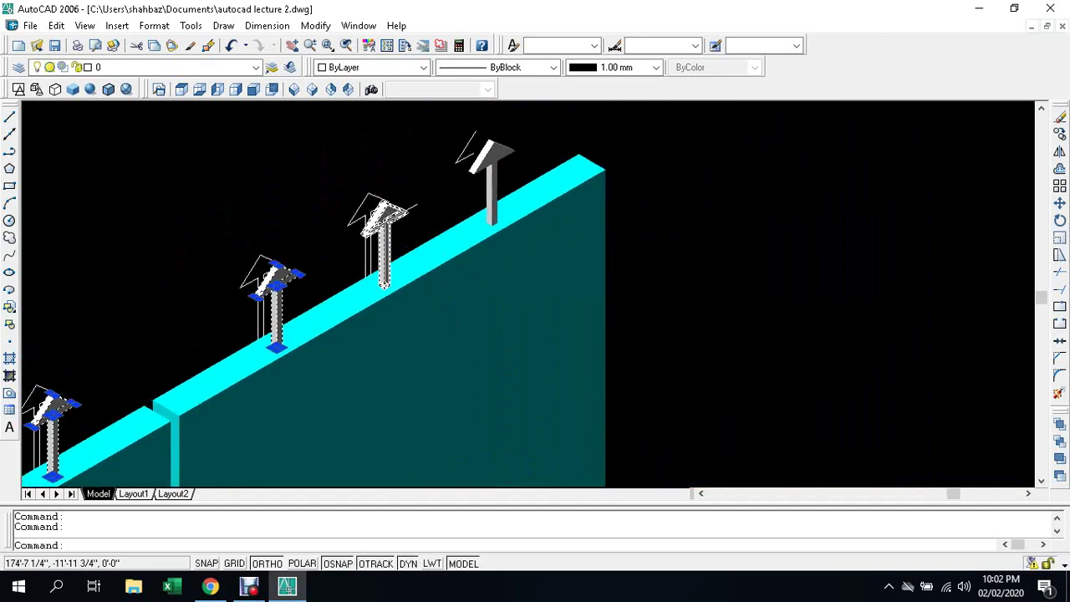
pyautogui.click(385, 215)
pyautogui.click(465, 177)
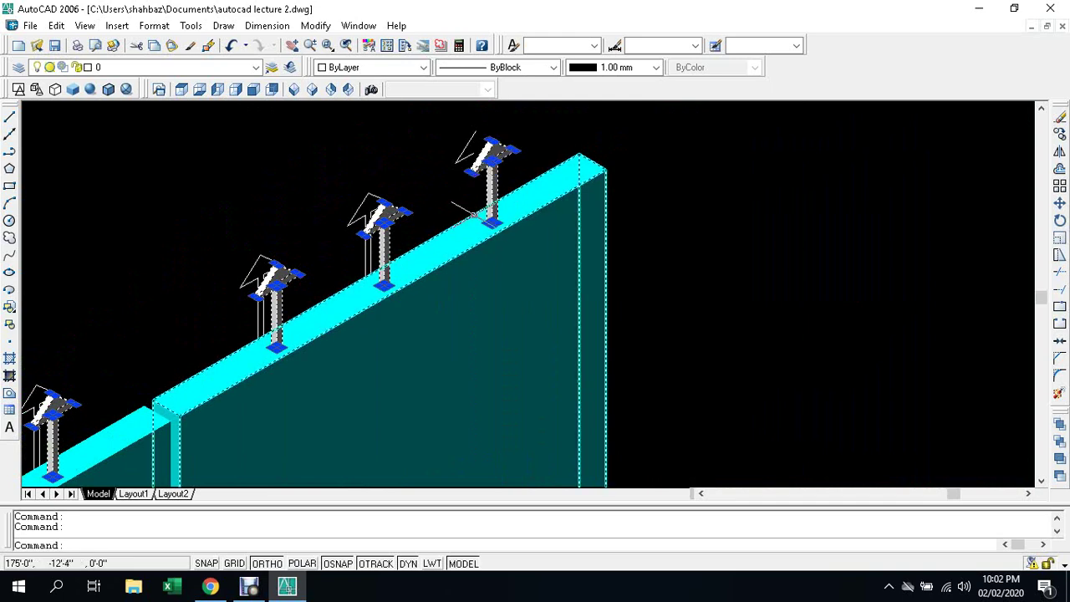
# Step: Colour the selected arrow posts Color 251
pyautogui.click(424, 67)
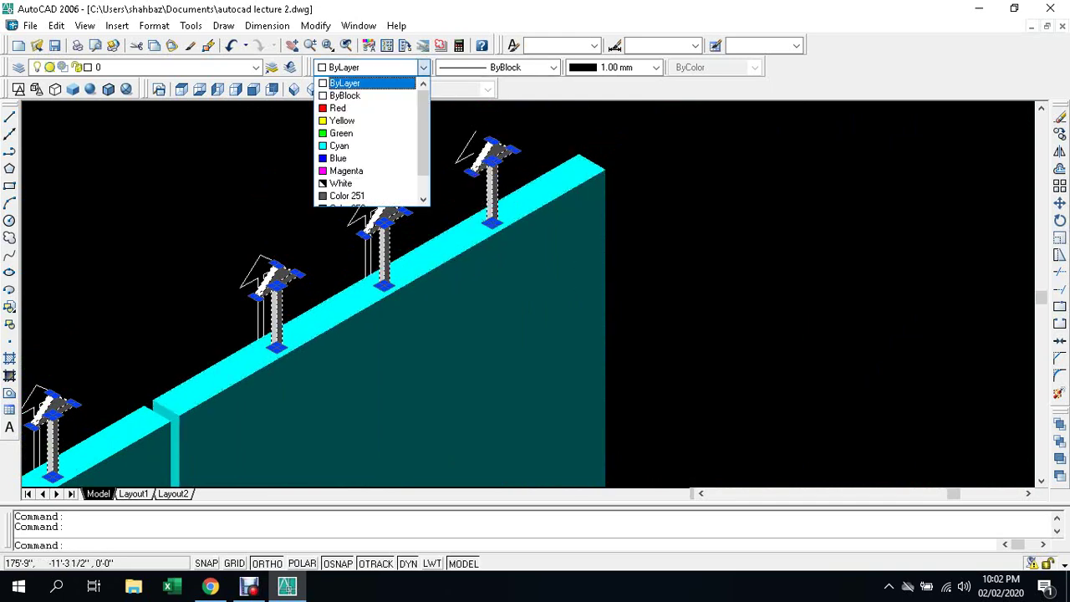
pyautogui.click(368, 196)
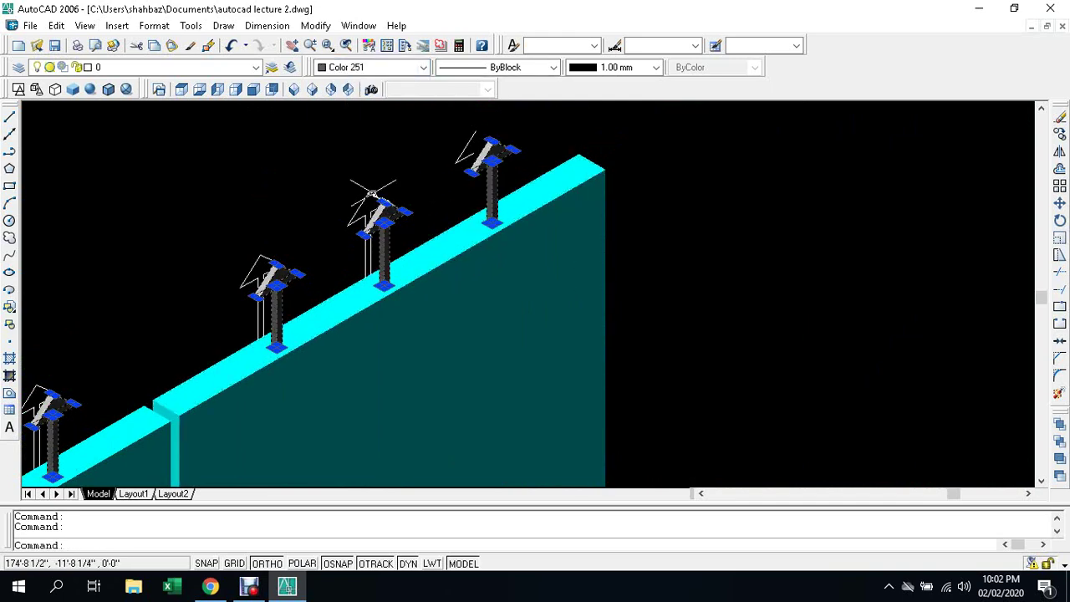
pyautogui.click(424, 67)
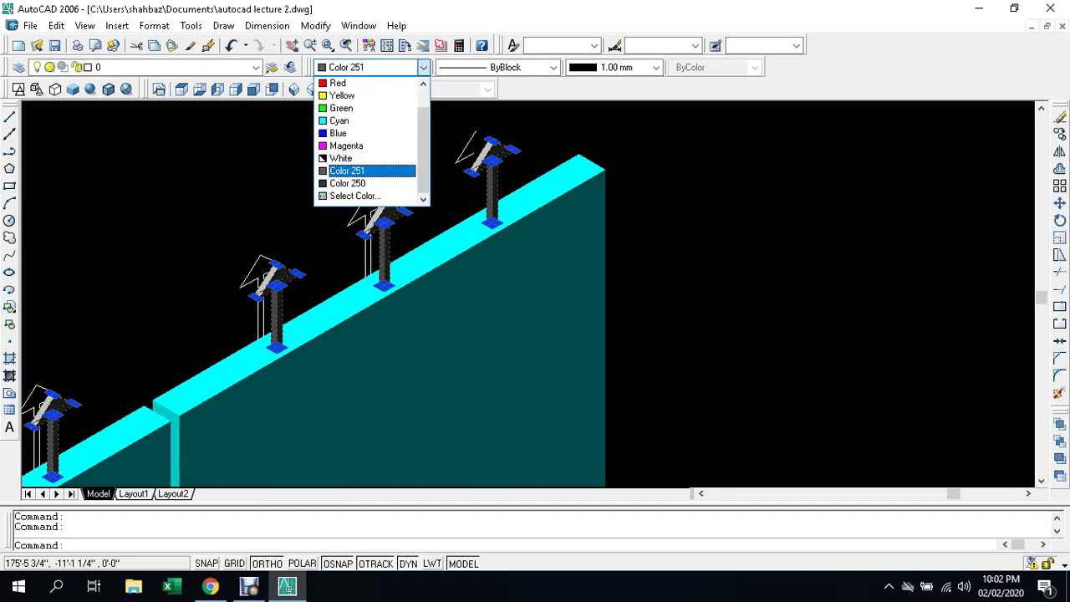
# Step: Apply index colour 250 to the arrow posts through the Select Color dialog
pyautogui.click(360, 196)
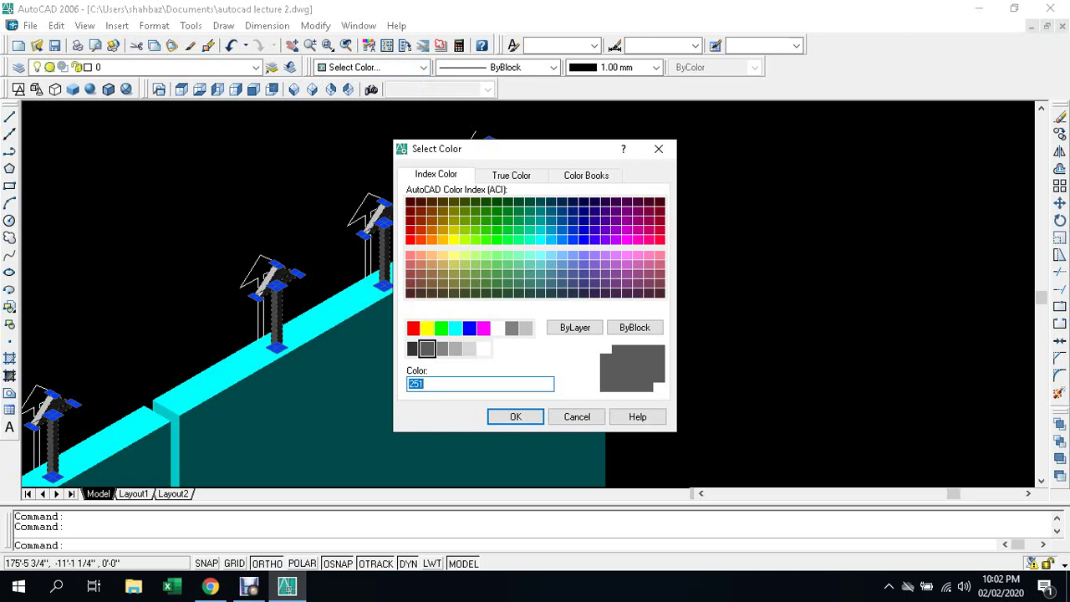
pyautogui.click(511, 175)
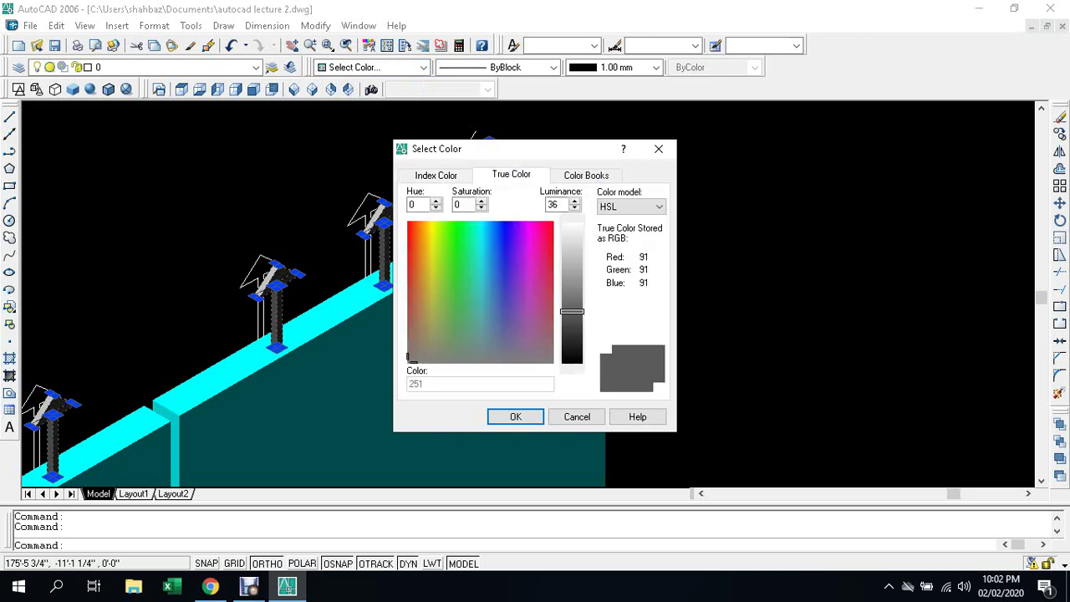
pyautogui.click(586, 175)
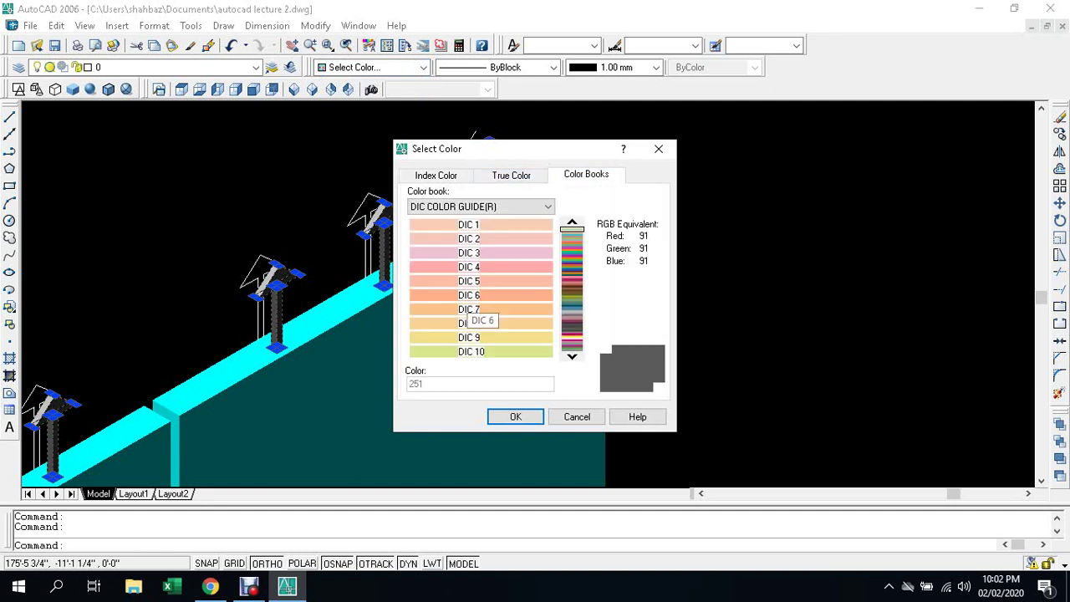
pyautogui.click(435, 175)
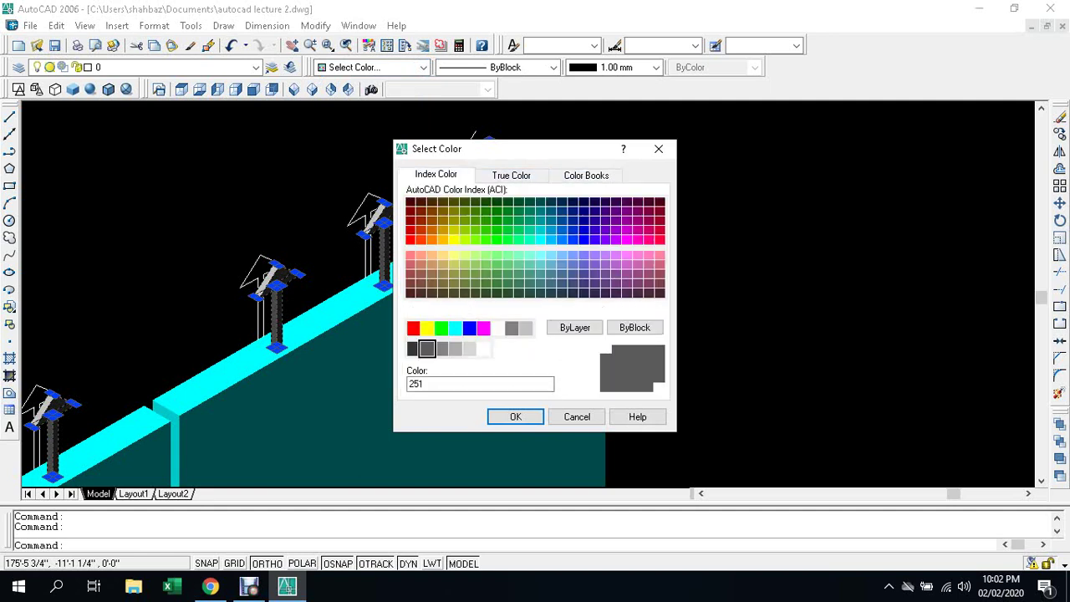
pyautogui.click(413, 348)
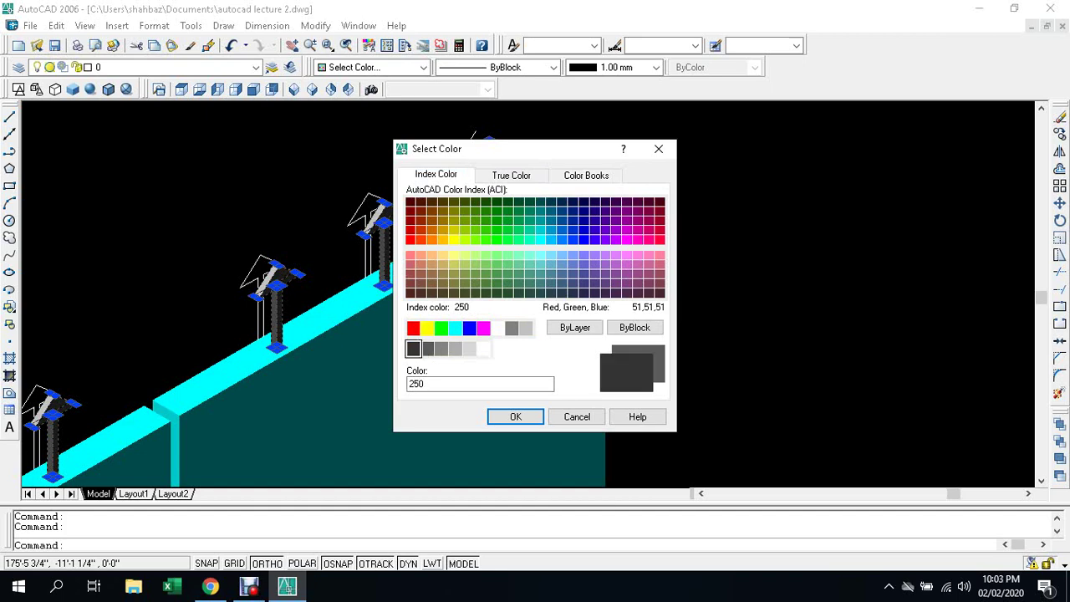
pyautogui.click(516, 417)
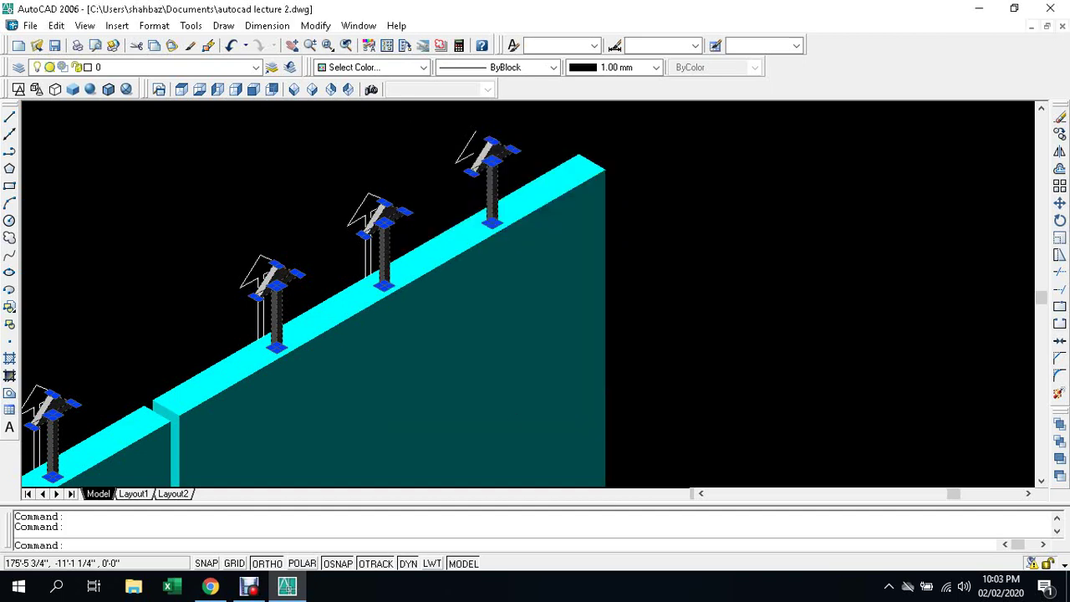
pyautogui.press('Escape')
pyautogui.scroll(-4, 655, 335)
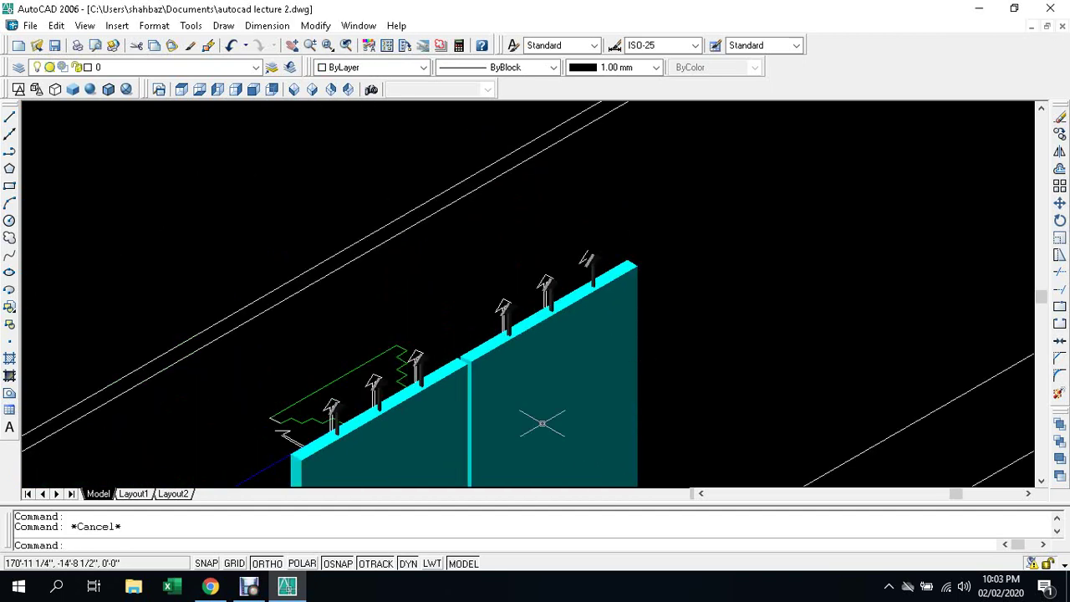
pyautogui.moveTo(377, 446); pyautogui.dragTo(389, 301, button='middle')
pyautogui.scroll(2, 390, 301)
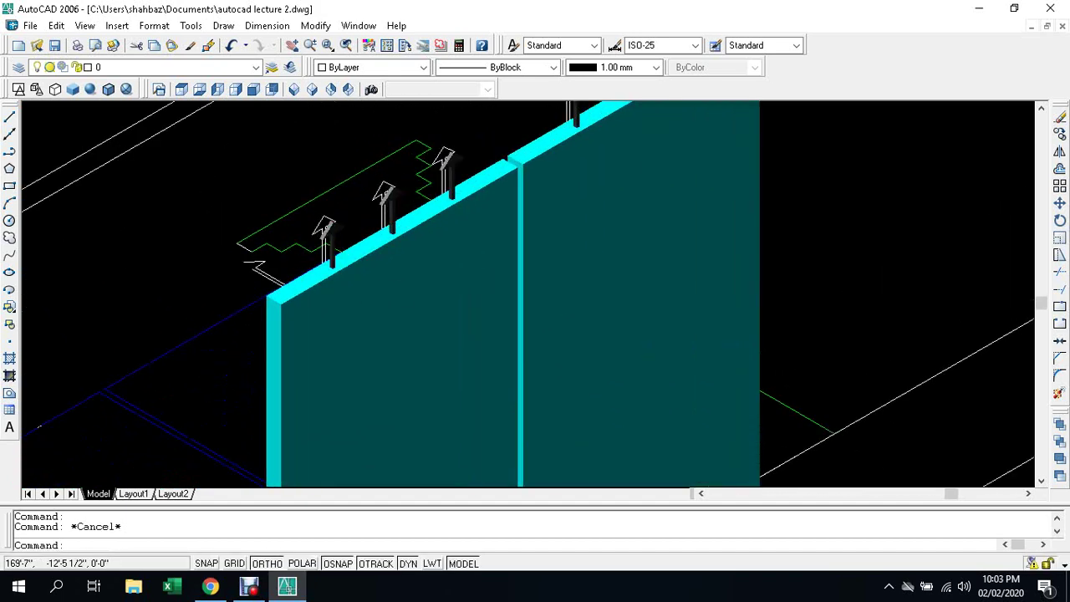
pyautogui.scroll(4, 390, 301)
pyautogui.scroll(1, 464, 318)
pyautogui.scroll(-1, 376, 316)
pyautogui.scroll(-2, 318, 313)
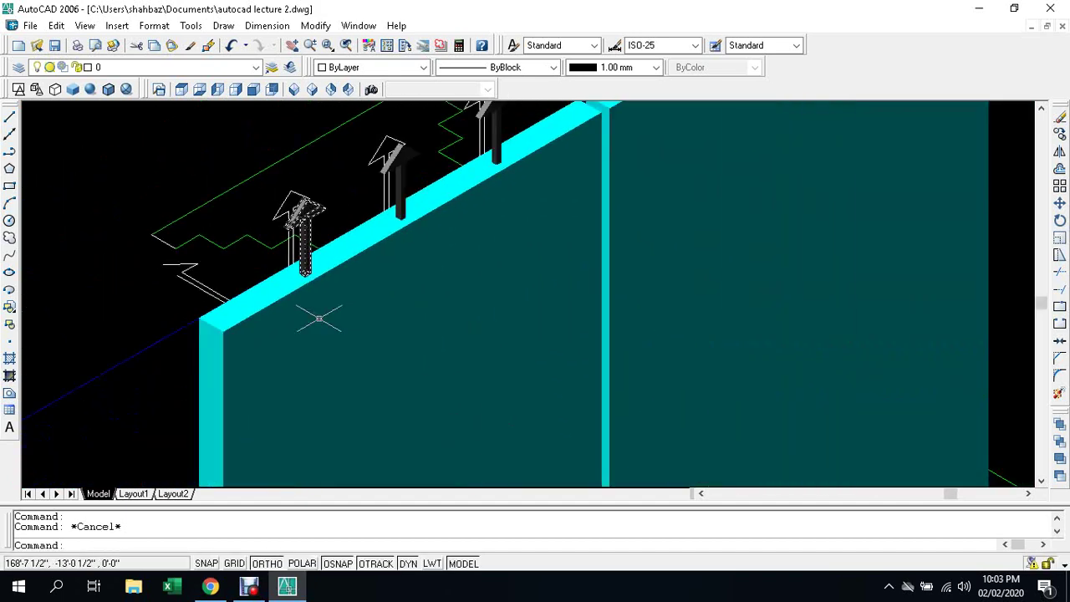
pyautogui.scroll(-3, 385, 316)
pyautogui.press('Escape')
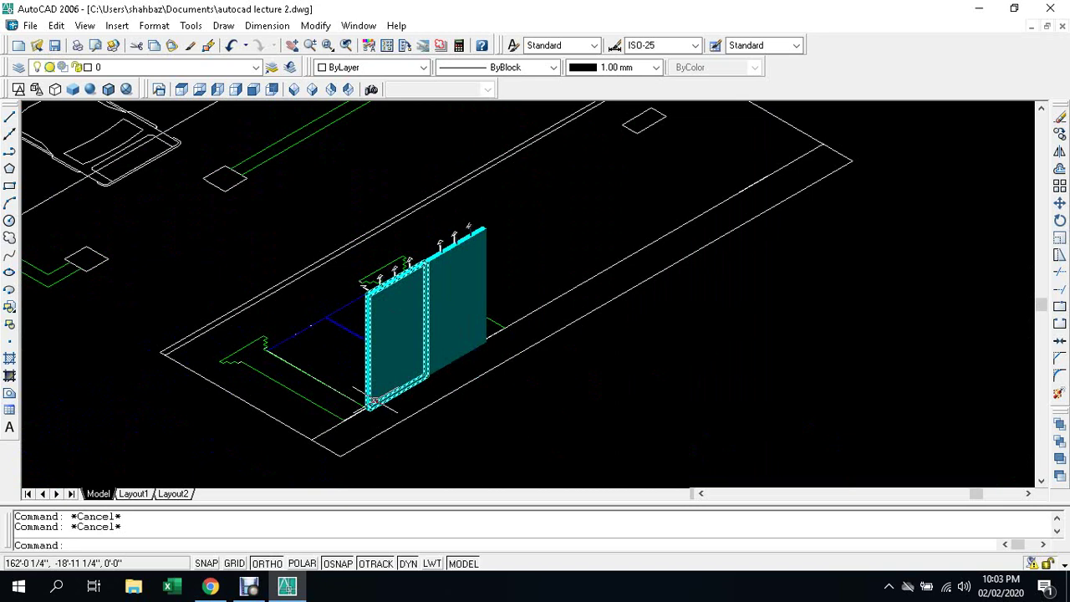
pyautogui.write('c')
pyautogui.press('BackSpace')
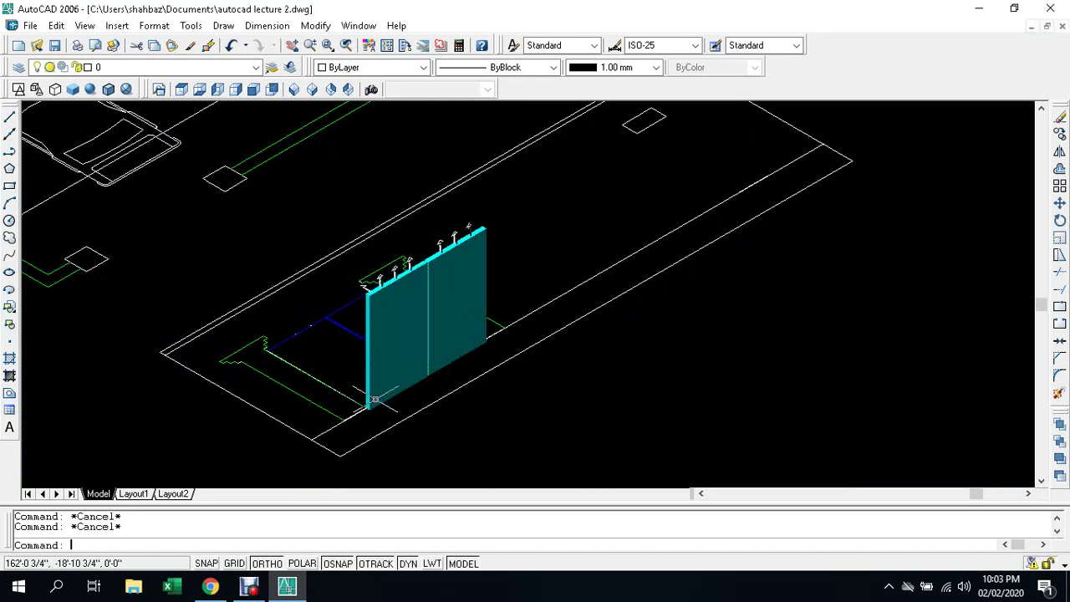
pyautogui.write('m')
# Step: Begin moving the two door panels, then abandon that attempt
pyautogui.press('Return')
pyautogui.click(376, 400)
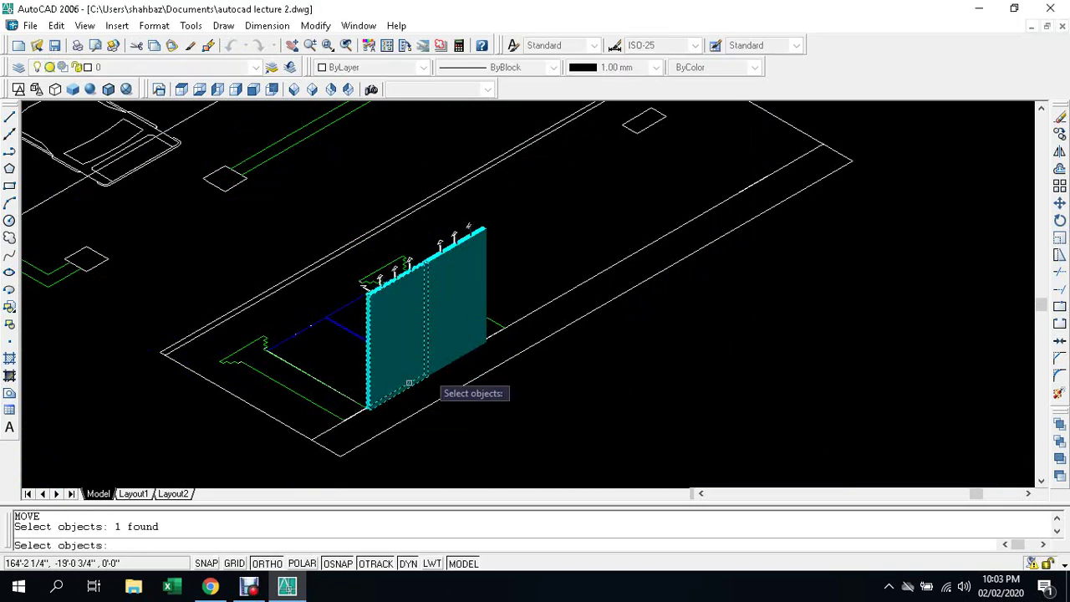
pyautogui.click(433, 357)
pyautogui.scroll(2, 439, 334)
pyautogui.scroll(2, 402, 293)
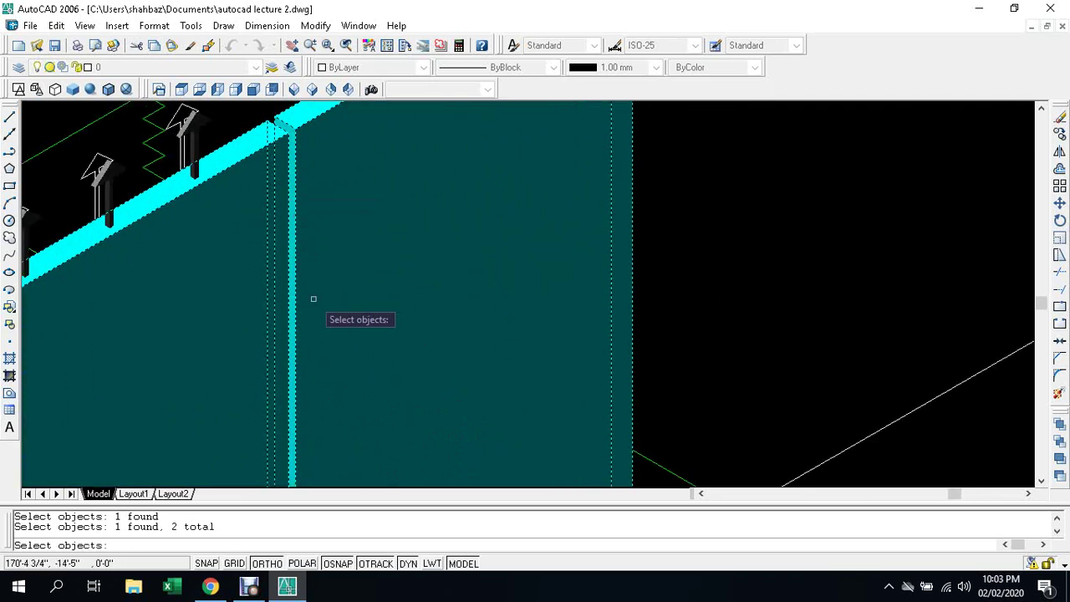
pyautogui.scroll(-3, 313, 298)
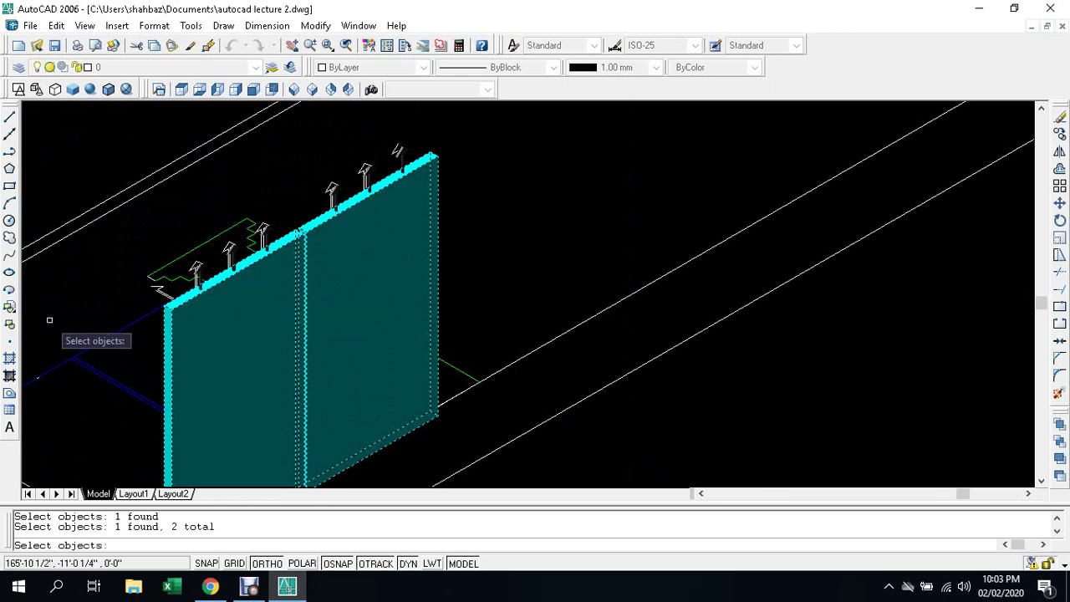
pyautogui.press('Return')
pyautogui.scroll(2, 142, 298)
pyautogui.scroll(2, 234, 337)
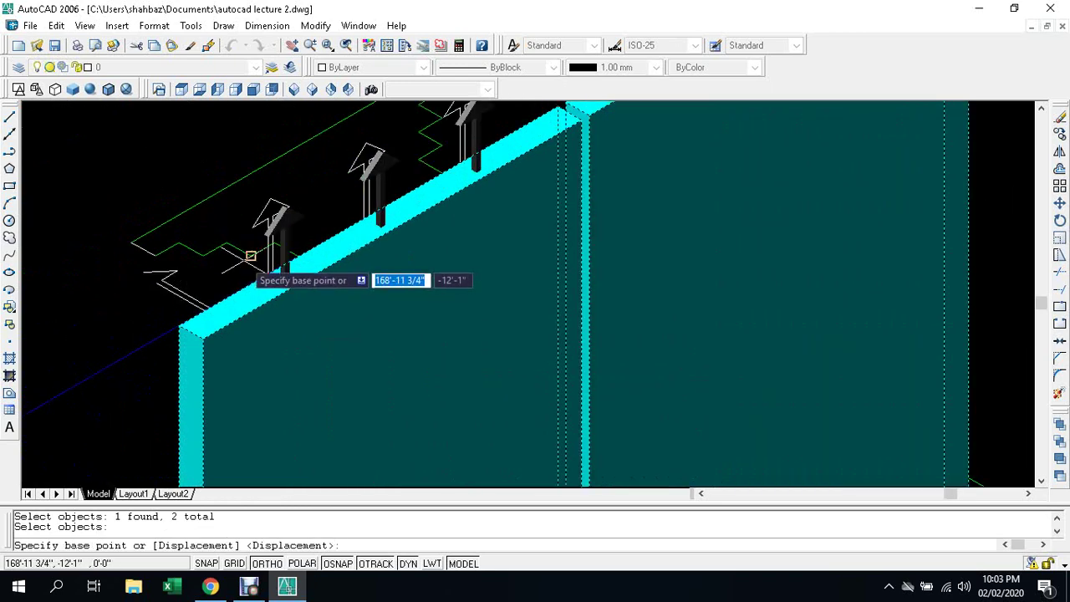
pyautogui.scroll(-3, 288, 256)
pyautogui.scroll(4, 251, 430)
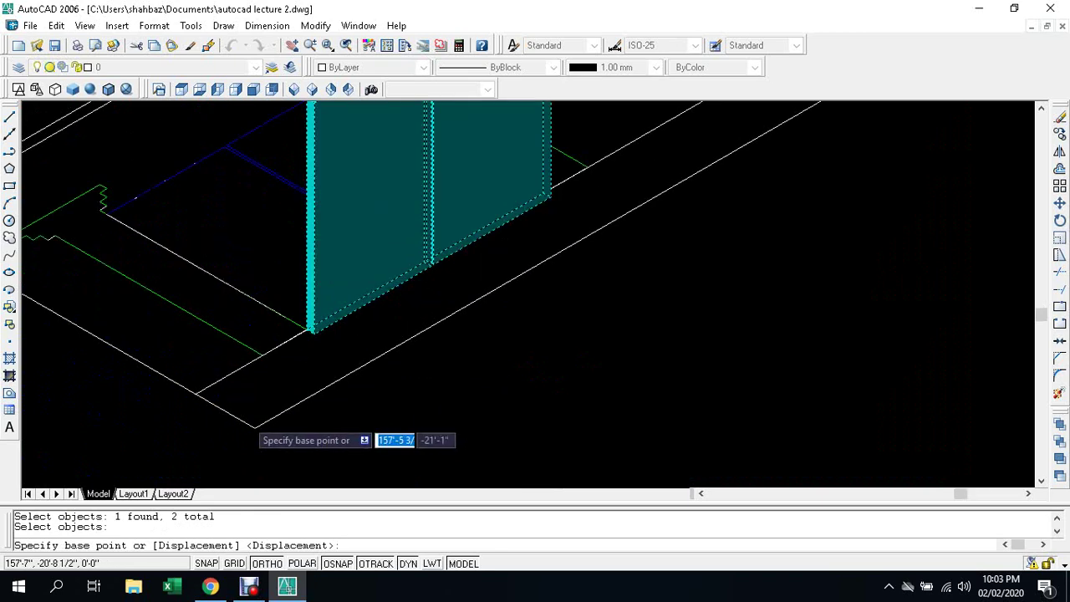
pyautogui.scroll(-1, 318, 322)
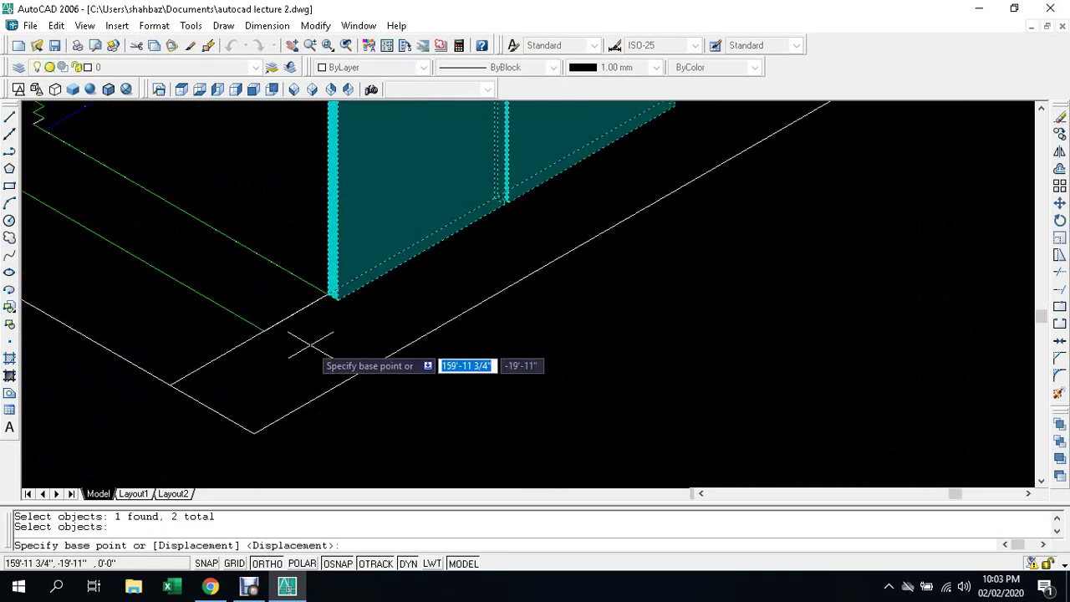
pyautogui.press('Escape')
pyautogui.press('Escape')
# Step: Restart MOVE and select both door panels plus the first three arrow markers
pyautogui.write('m')
pyautogui.press('Return')
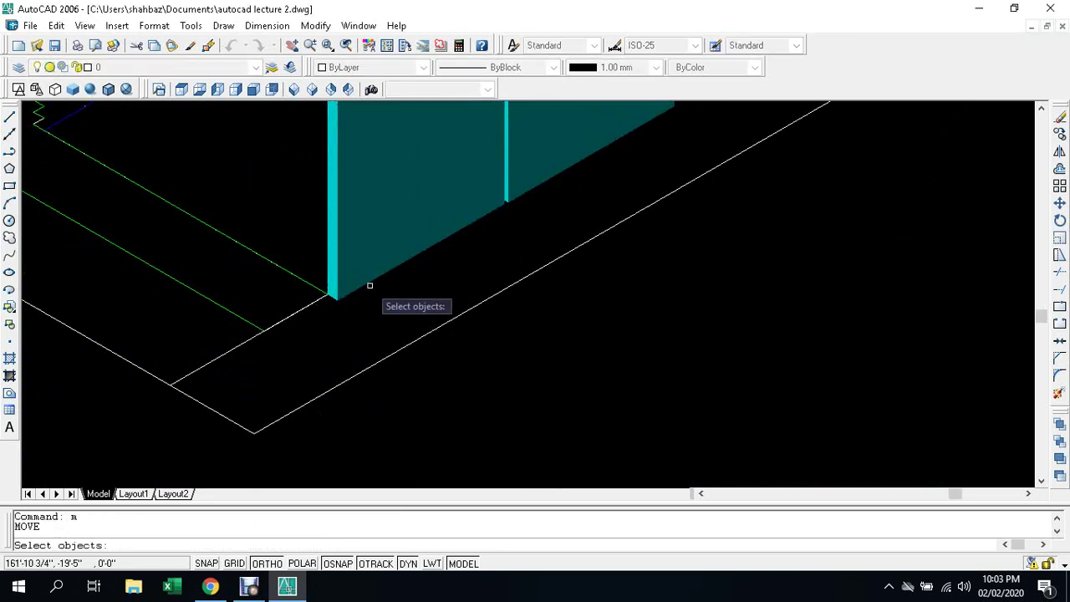
pyautogui.click(369, 282)
pyautogui.click(369, 283)
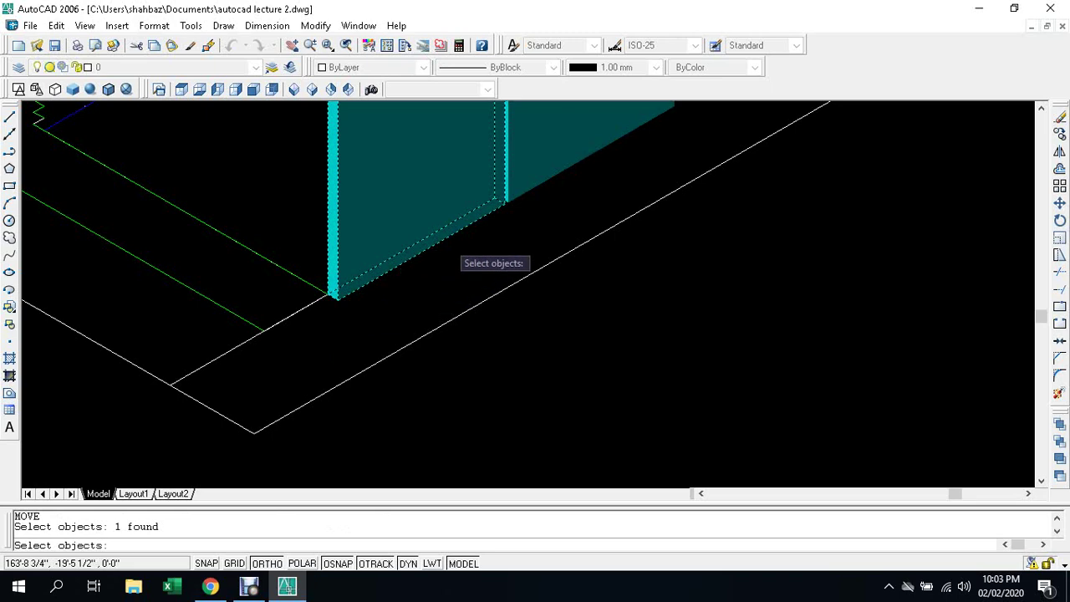
pyautogui.click(547, 179)
pyautogui.scroll(-3, 458, 295)
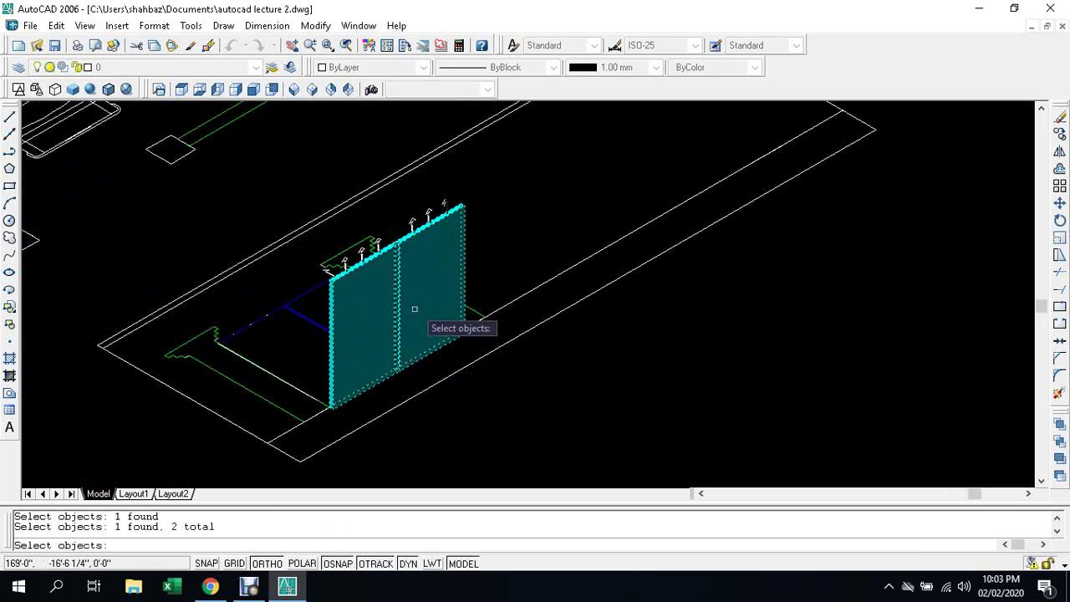
pyautogui.scroll(1, 454, 215)
pyautogui.scroll(2, 475, 214)
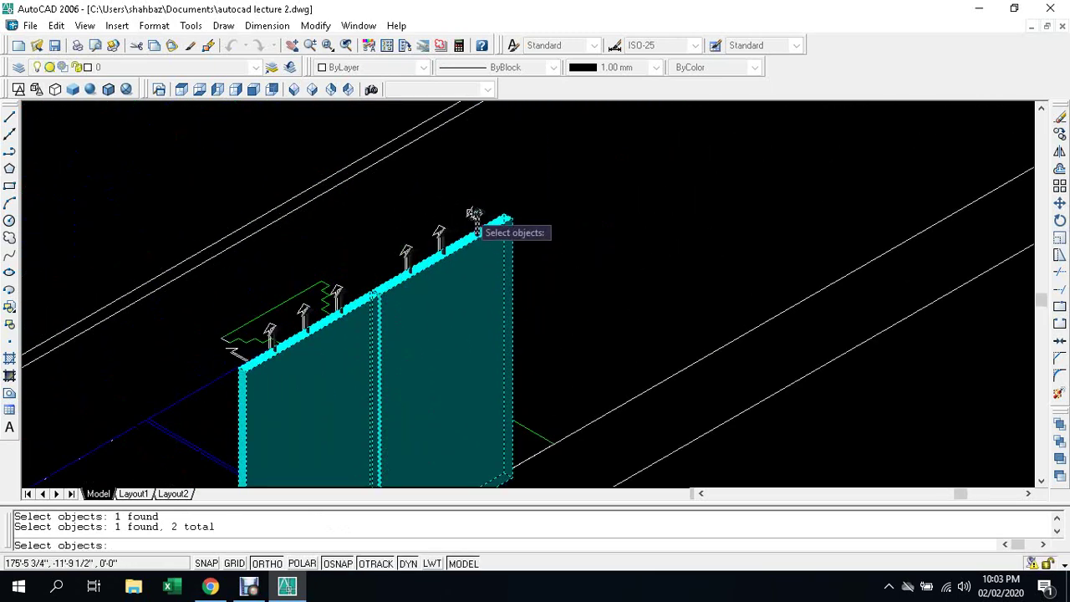
pyautogui.scroll(1, 471, 213)
pyautogui.scroll(1, 470, 215)
pyautogui.click(458, 216)
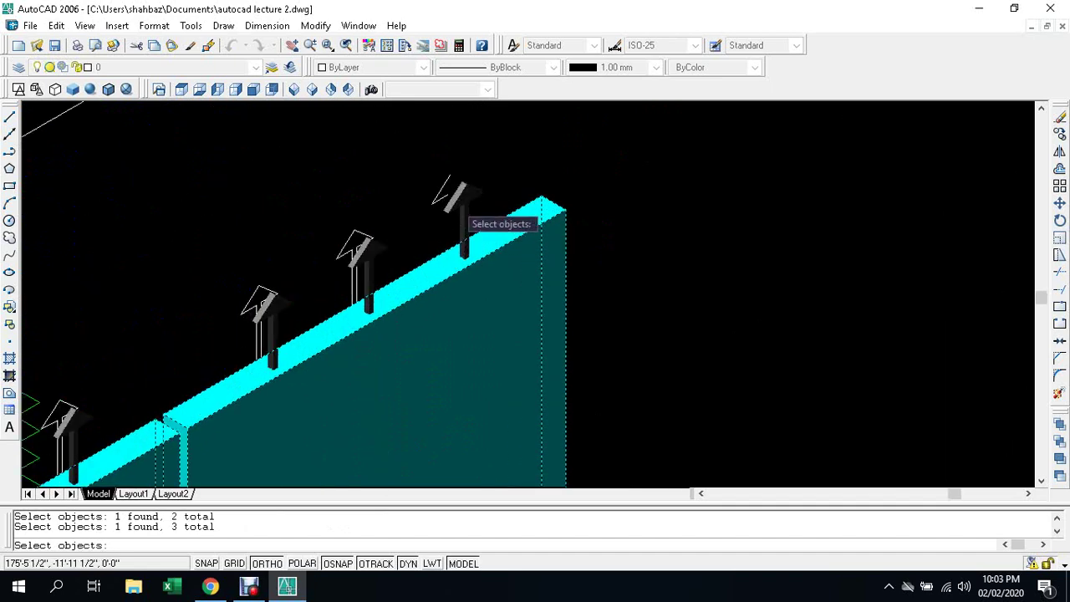
pyautogui.click(366, 264)
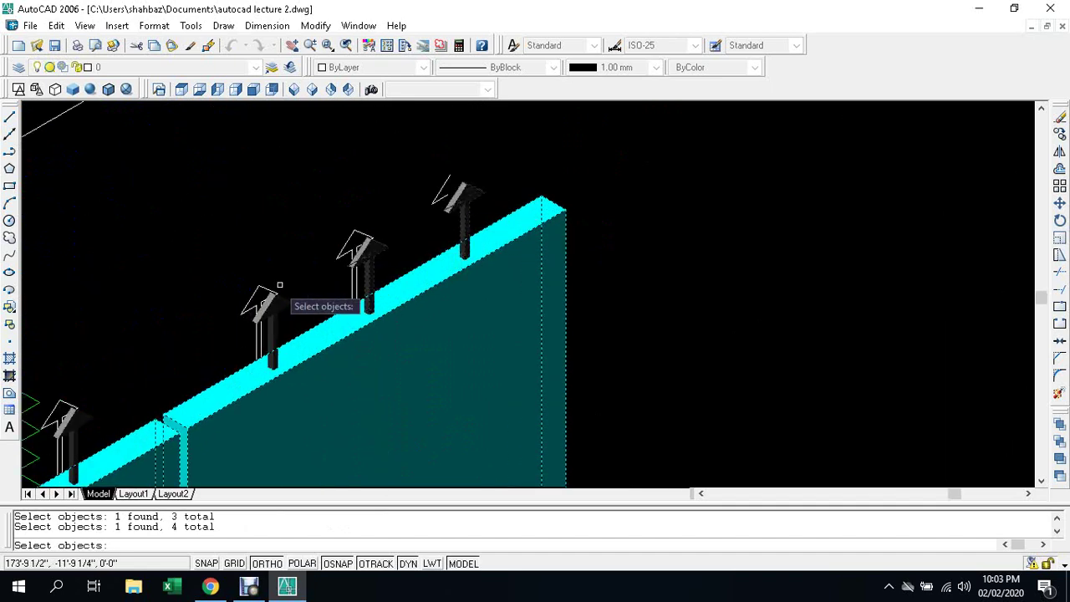
pyautogui.click(266, 328)
# Step: Add the remaining three arrow markers and finish the selection
pyautogui.scroll(-5, 326, 266)
pyautogui.scroll(4, 226, 336)
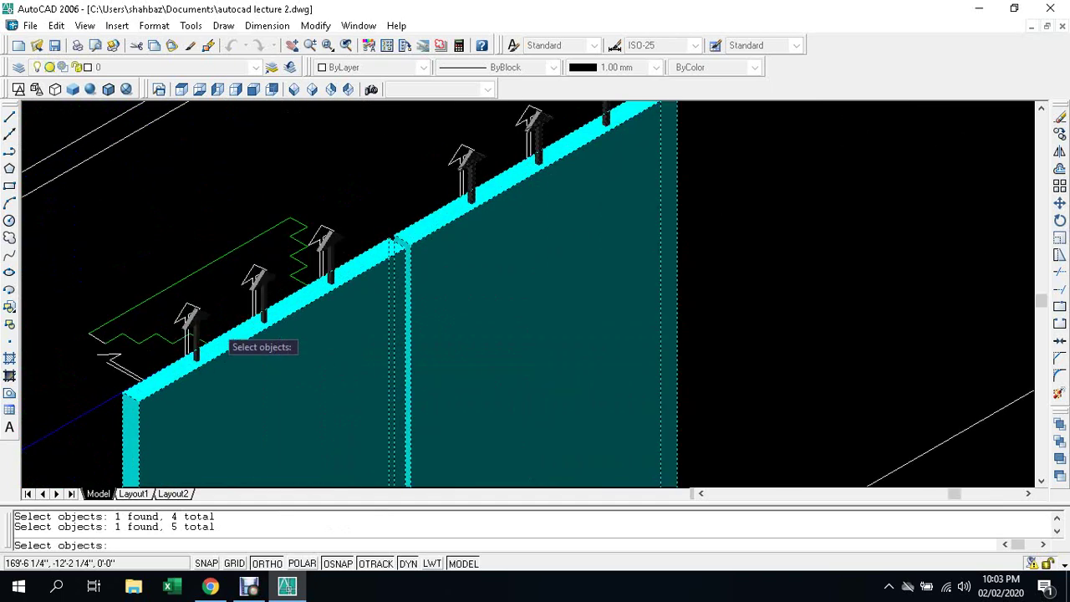
pyautogui.click(264, 301)
pyautogui.click(328, 265)
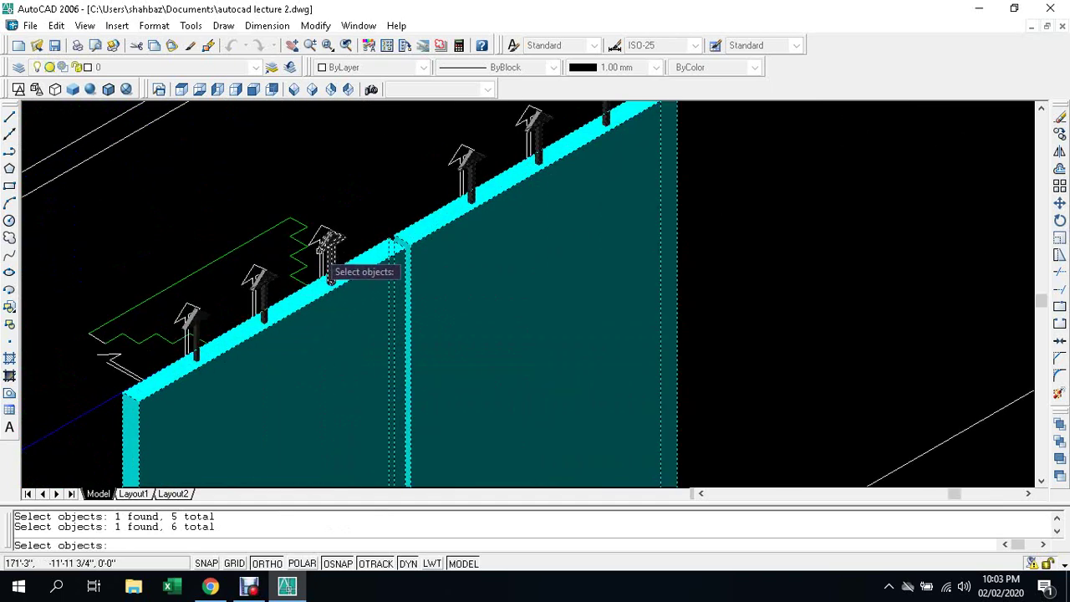
pyautogui.click(198, 335)
pyautogui.scroll(-2, 251, 309)
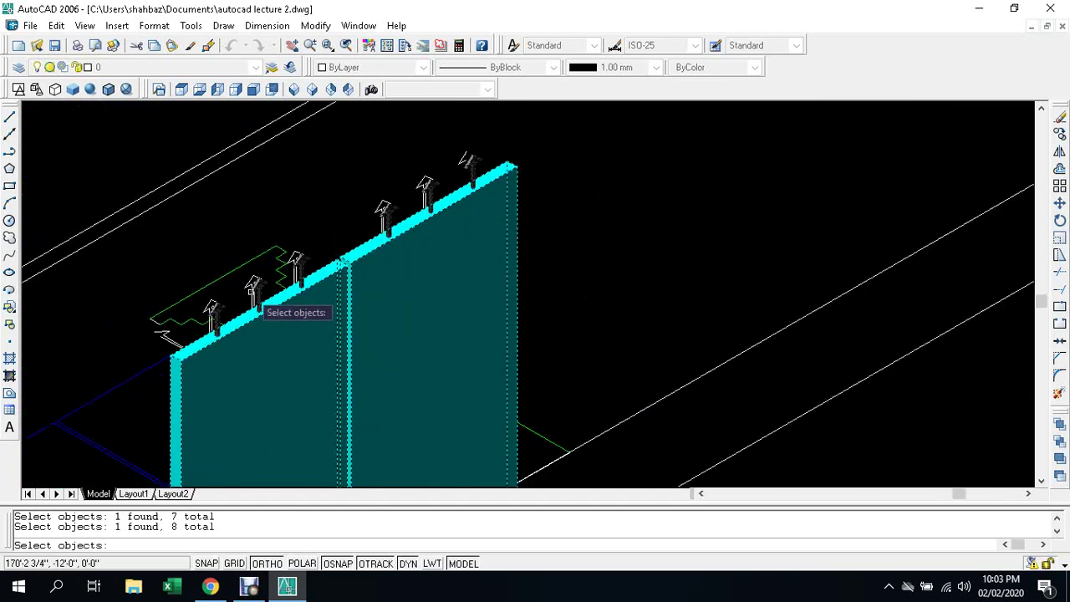
pyautogui.scroll(-1, 276, 385)
pyautogui.press('Return')
# Step: Move the doors and arrows from the panel's bottom corner to the green column's base
pyautogui.scroll(-5, 425, 380)
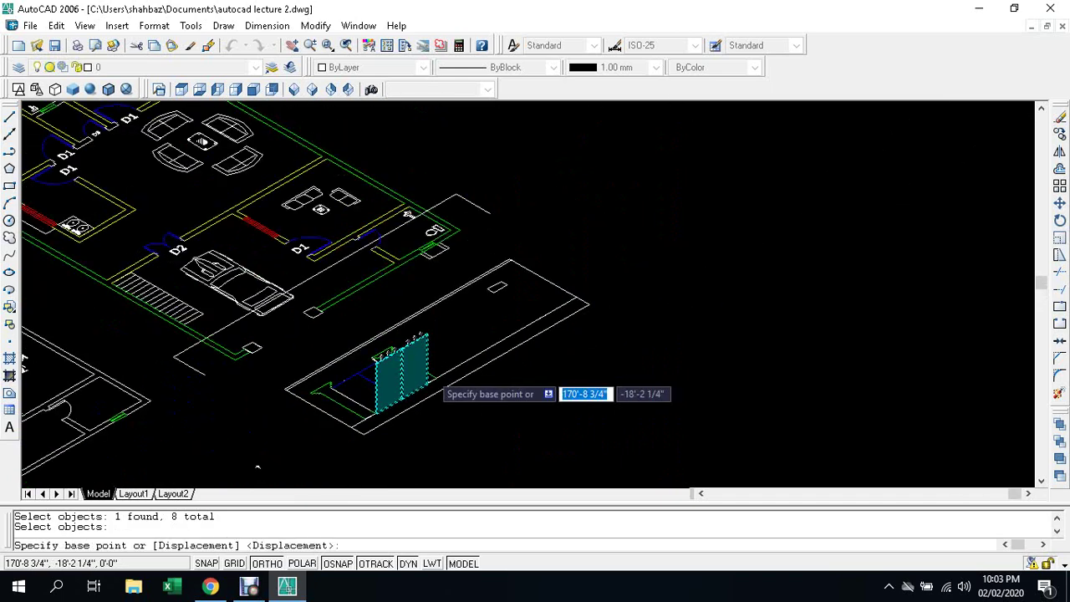
pyautogui.scroll(4, 366, 442)
pyautogui.scroll(3, 406, 368)
pyautogui.scroll(2, 417, 359)
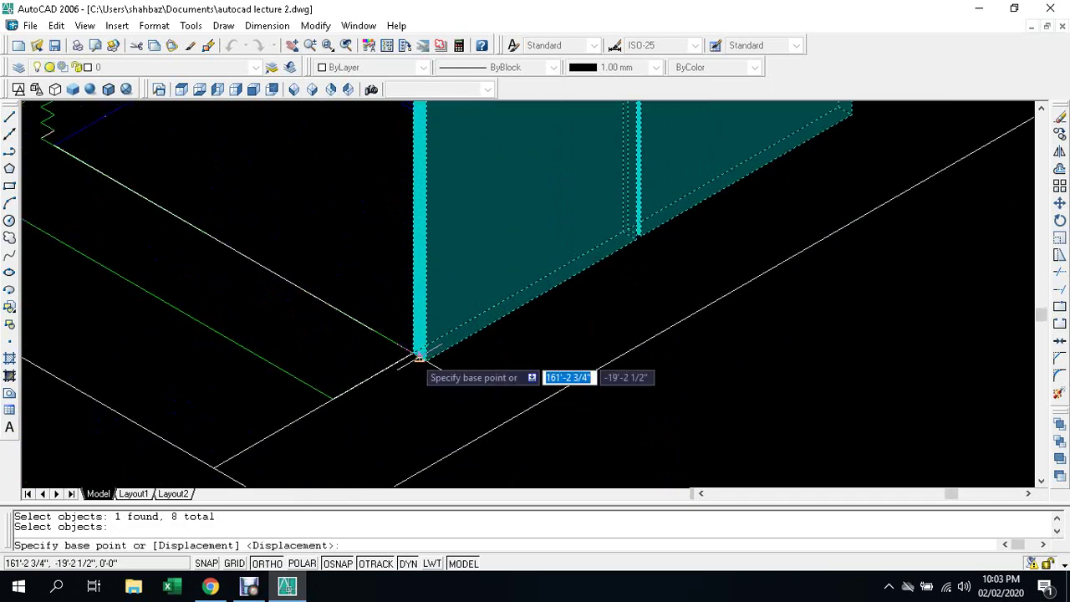
pyautogui.click(419, 355)
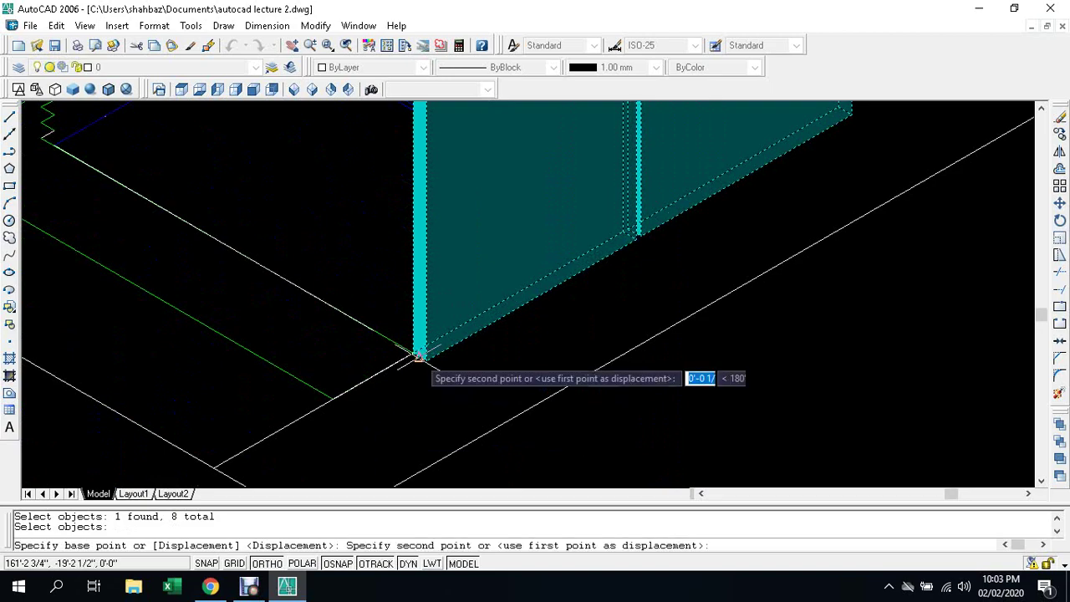
pyautogui.scroll(-3, 418, 356)
pyautogui.scroll(-3, 418, 355)
pyautogui.scroll(-2, 418, 355)
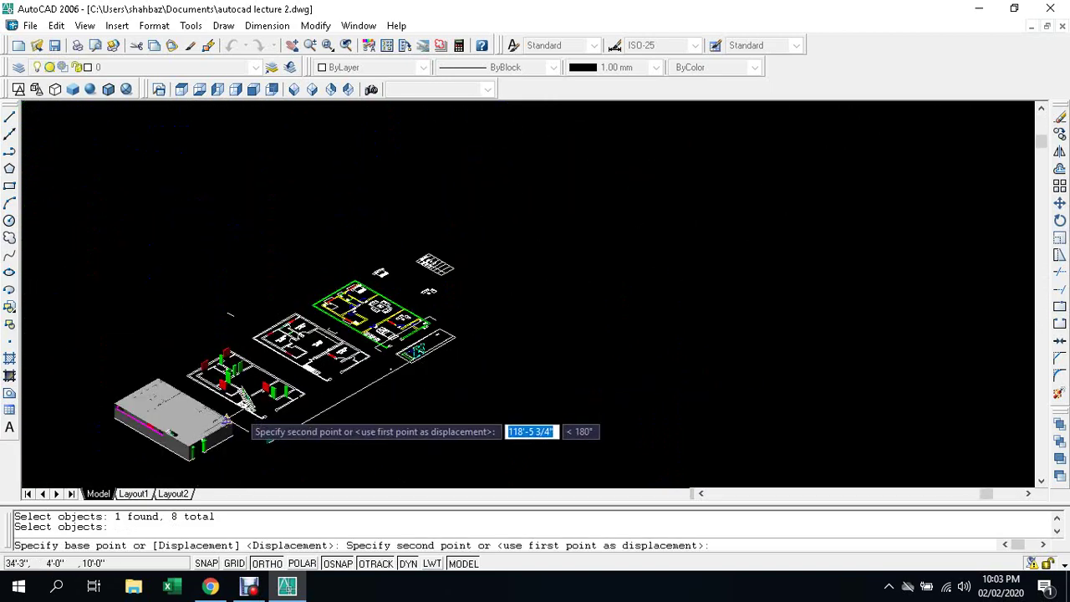
pyautogui.scroll(2, 251, 426)
pyautogui.scroll(3, 267, 439)
pyautogui.scroll(1, 280, 447)
pyautogui.scroll(1, 276, 433)
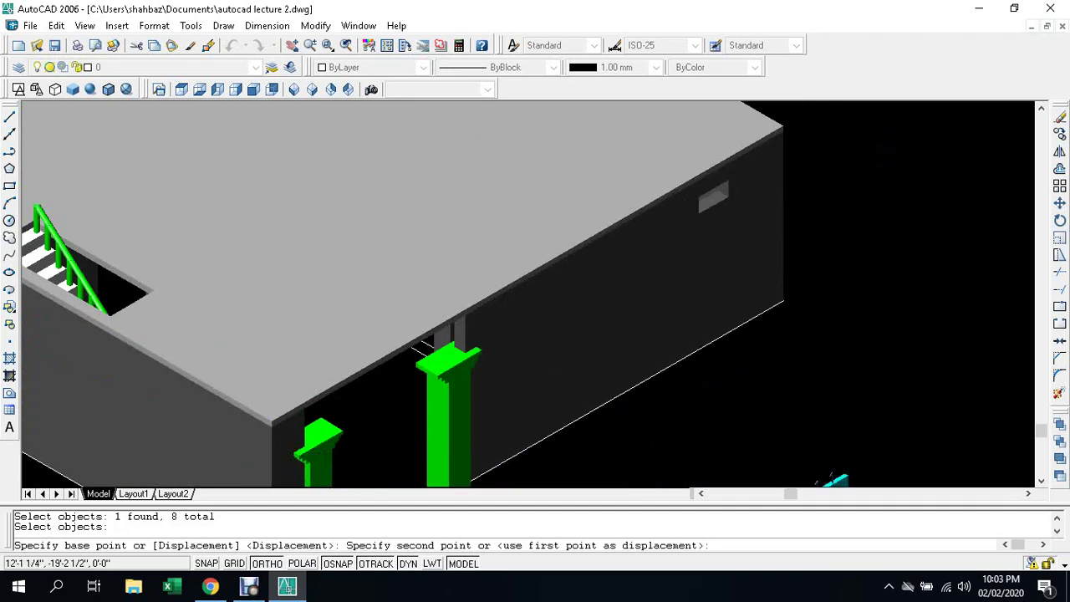
pyautogui.scroll(2, 293, 433)
pyautogui.scroll(1, 301, 436)
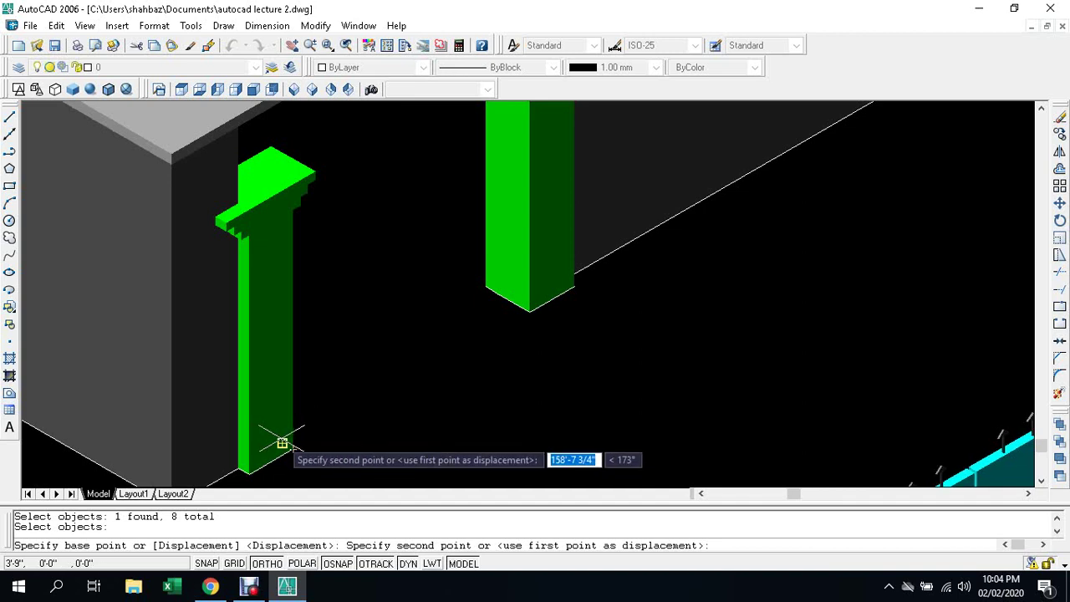
pyautogui.click(282, 443)
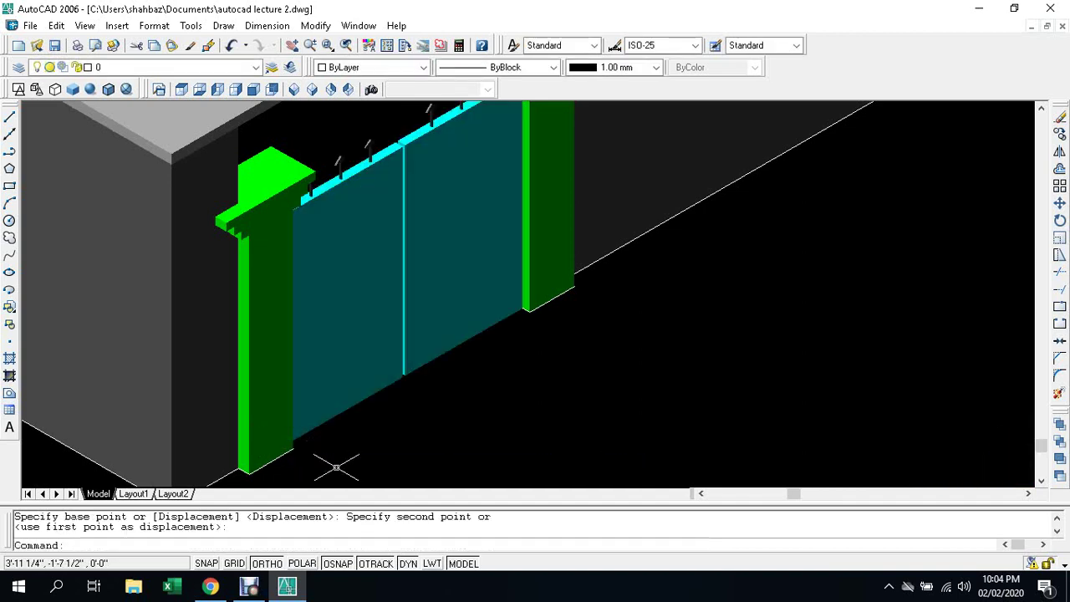
pyautogui.press('Escape')
pyautogui.press('Escape')
pyautogui.scroll(-3, 448, 438)
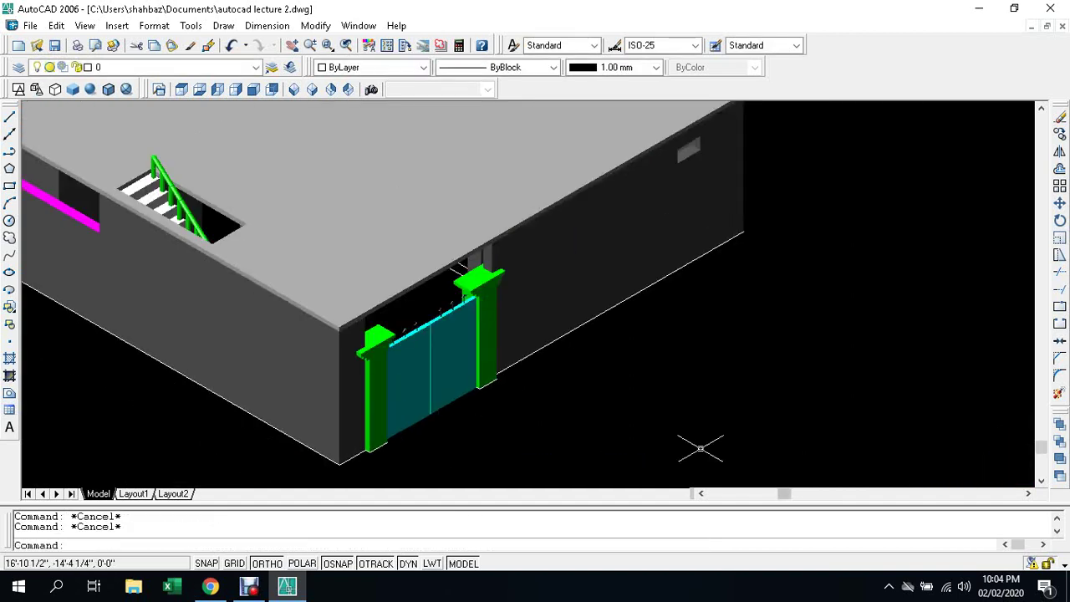
pyautogui.scroll(2, 573, 397)
pyautogui.scroll(2, 454, 360)
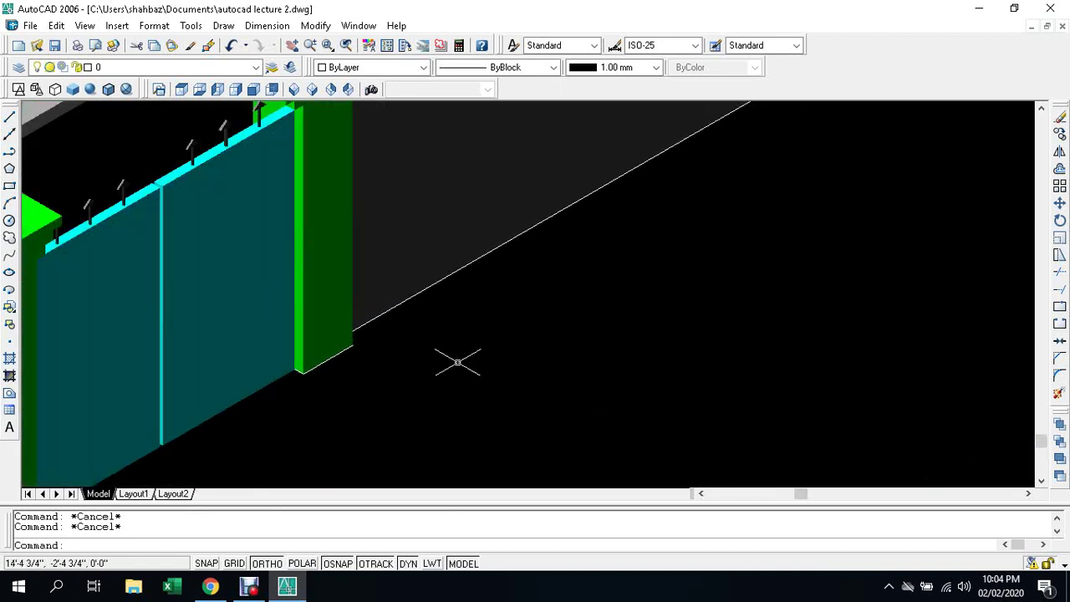
pyautogui.moveTo(454, 360); pyautogui.dragTo(736, 422, button='middle')
pyautogui.write('uni')
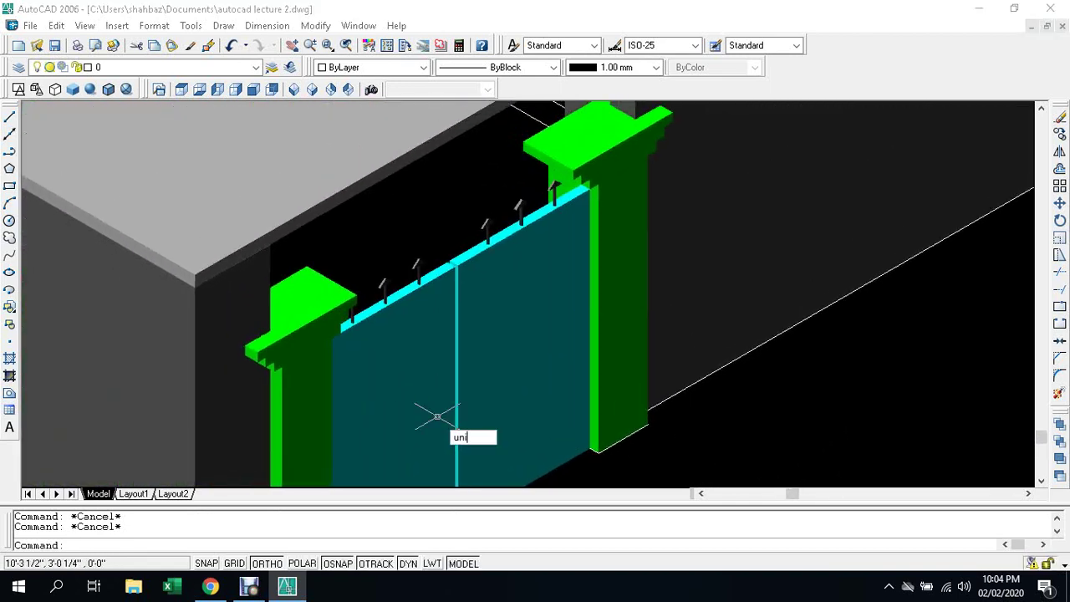
pyautogui.press('Return')
pyautogui.click(346, 311)
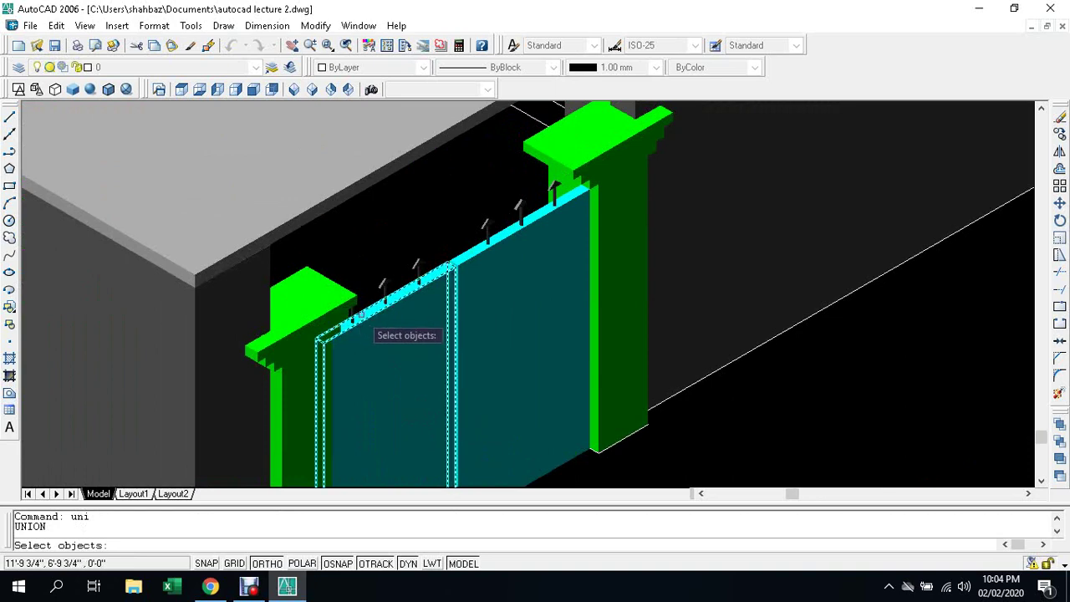
pyautogui.click(368, 306)
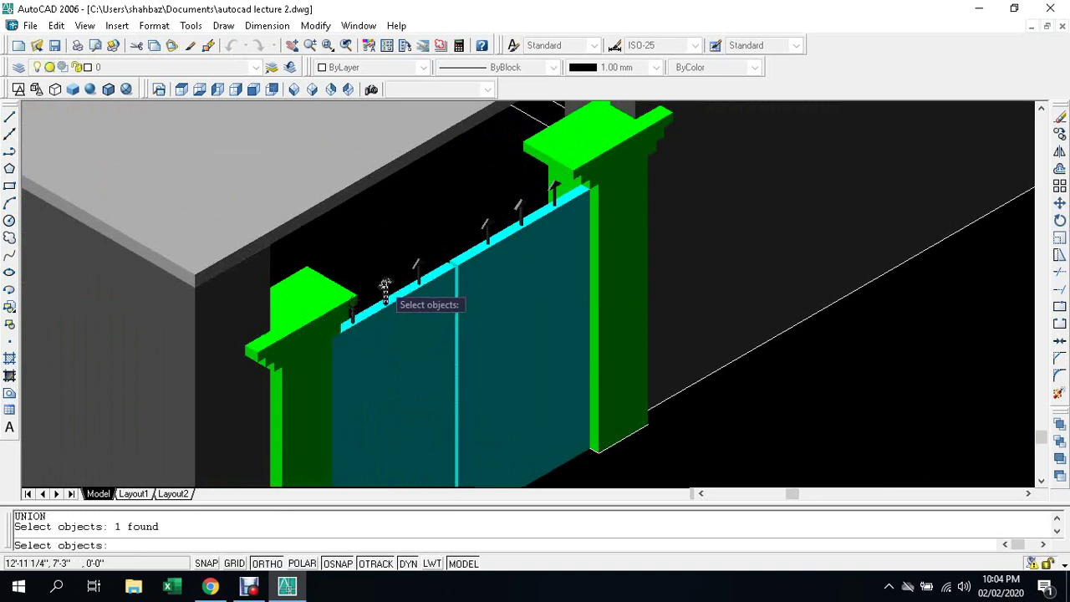
pyautogui.click(415, 264)
pyautogui.click(458, 242)
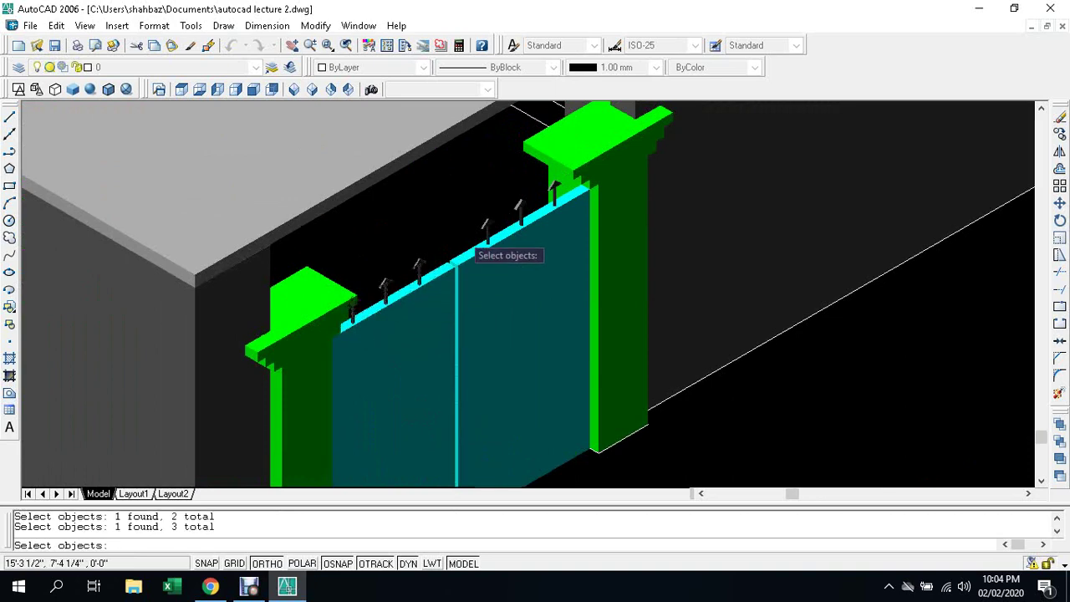
pyautogui.click(495, 218)
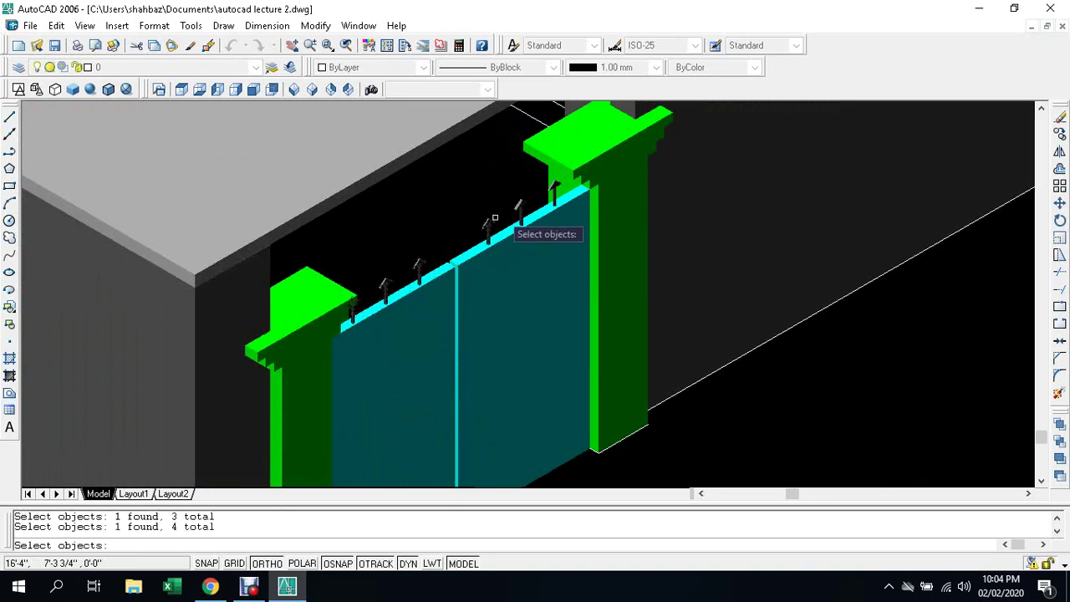
pyautogui.click(552, 194)
pyautogui.click(550, 201)
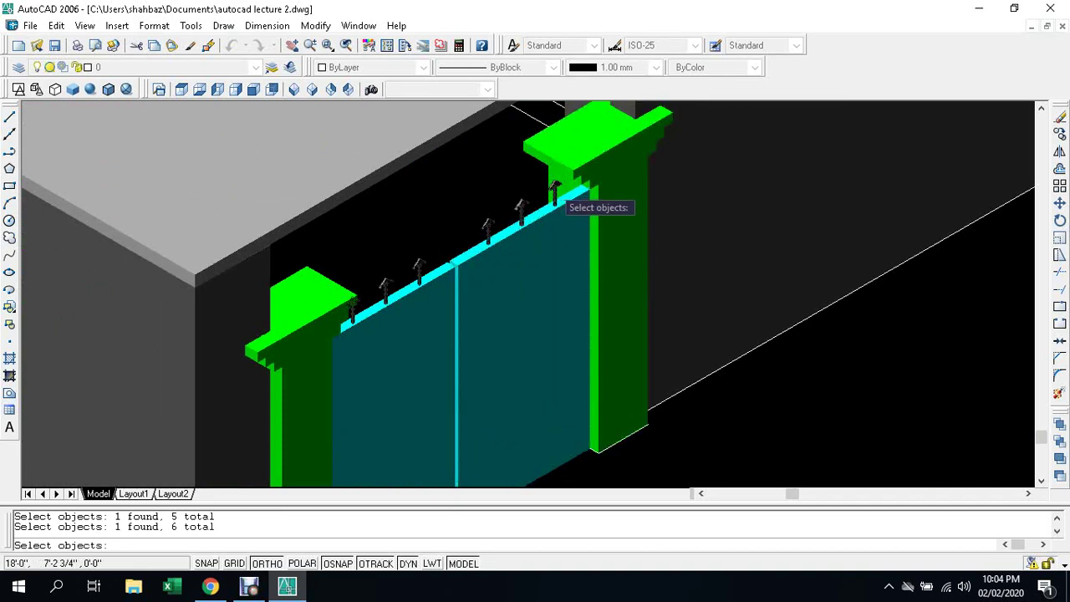
pyautogui.scroll(3, 556, 194)
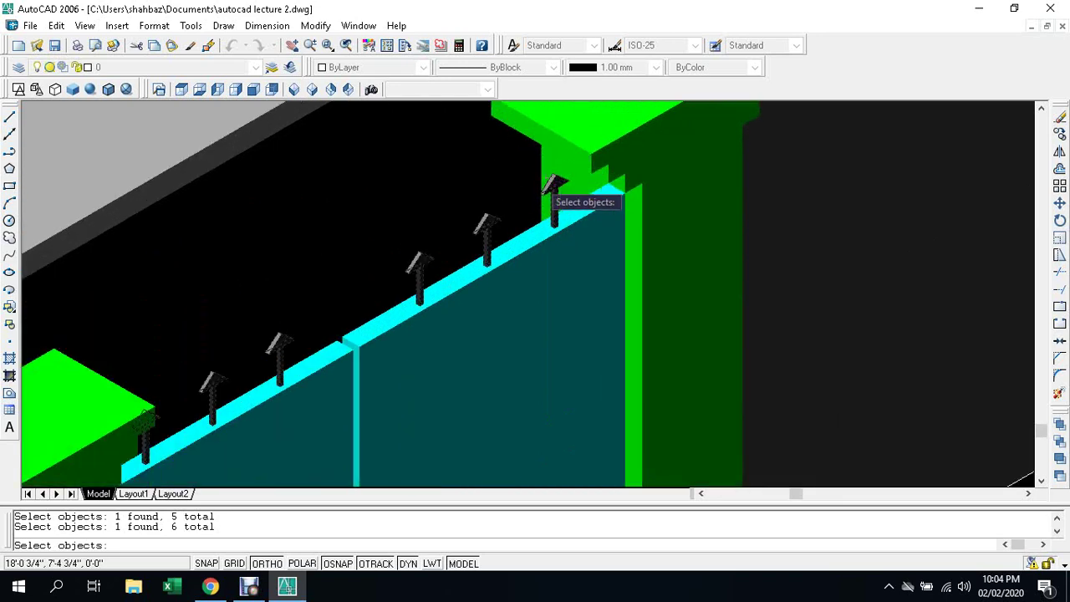
pyautogui.press('Escape')
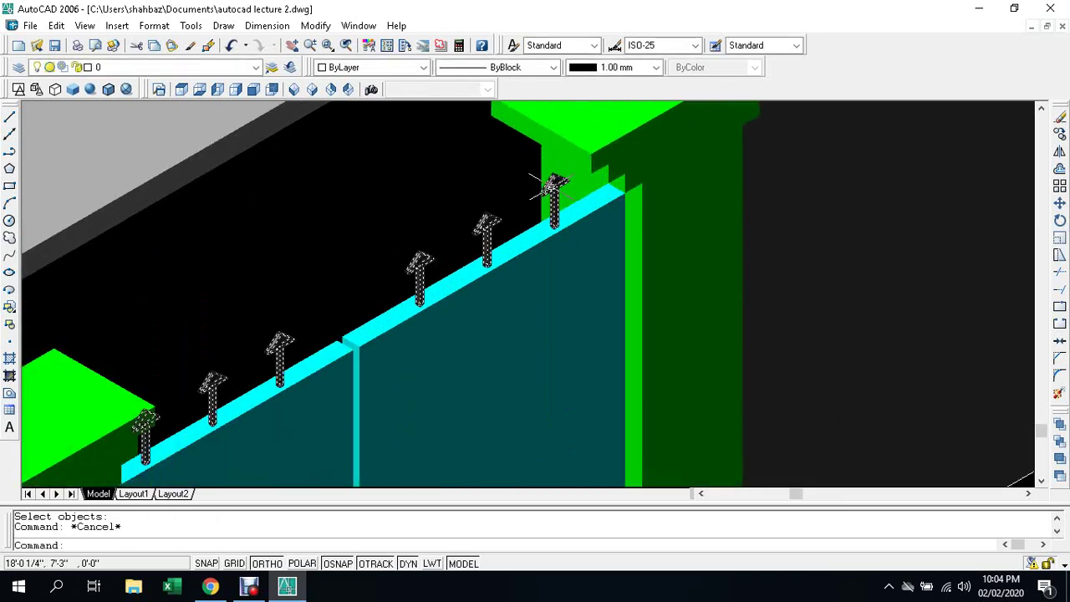
# Step: Select the arrow markers and set them to Cyan
pyautogui.press('Escape')
pyautogui.click(417, 262)
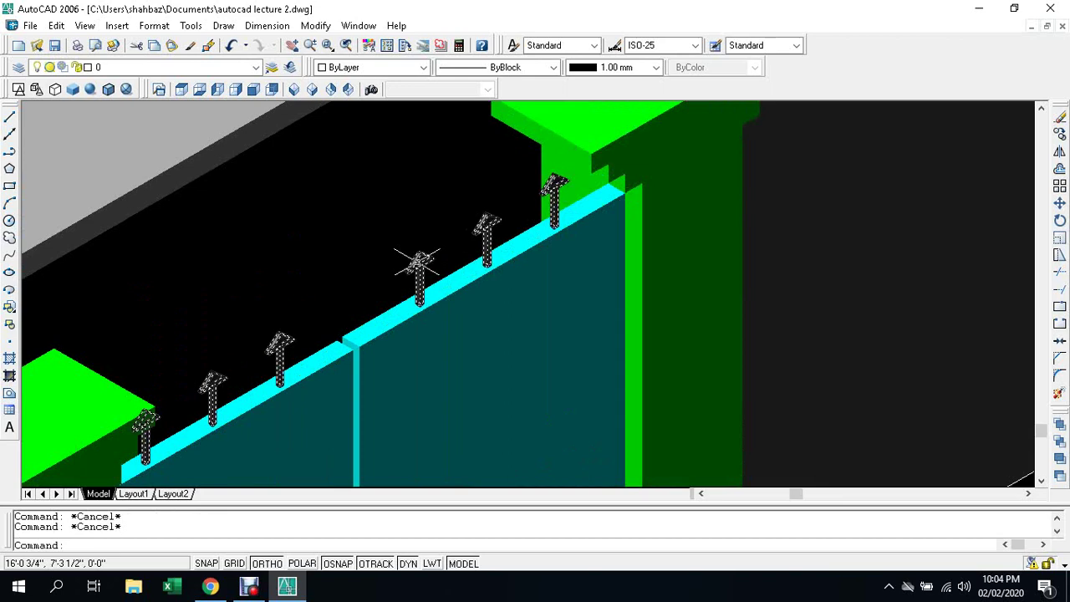
pyautogui.click(424, 67)
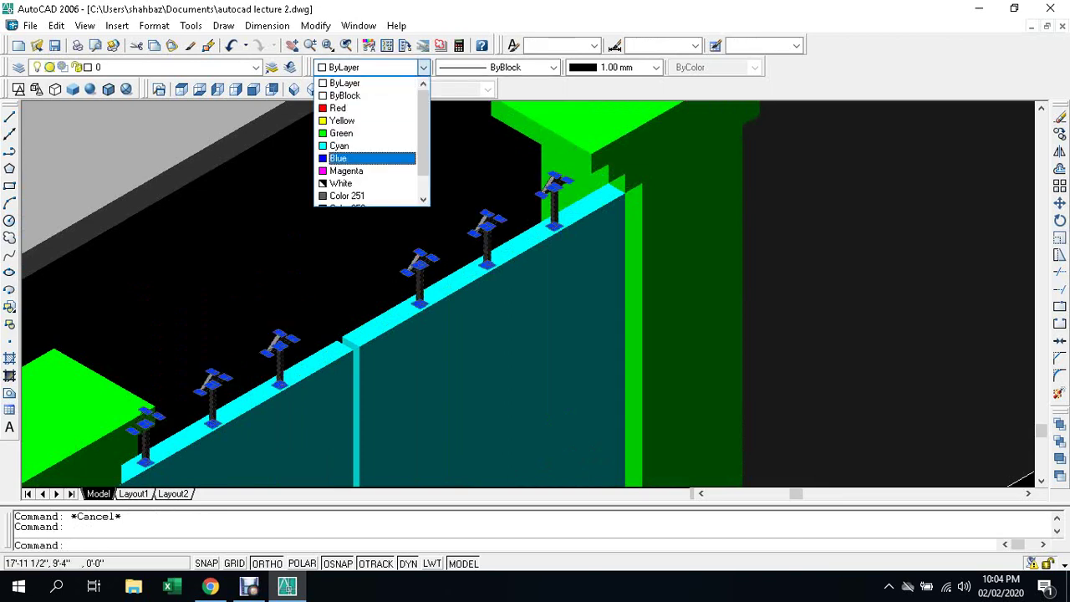
pyautogui.click(339, 146)
pyautogui.press('Escape')
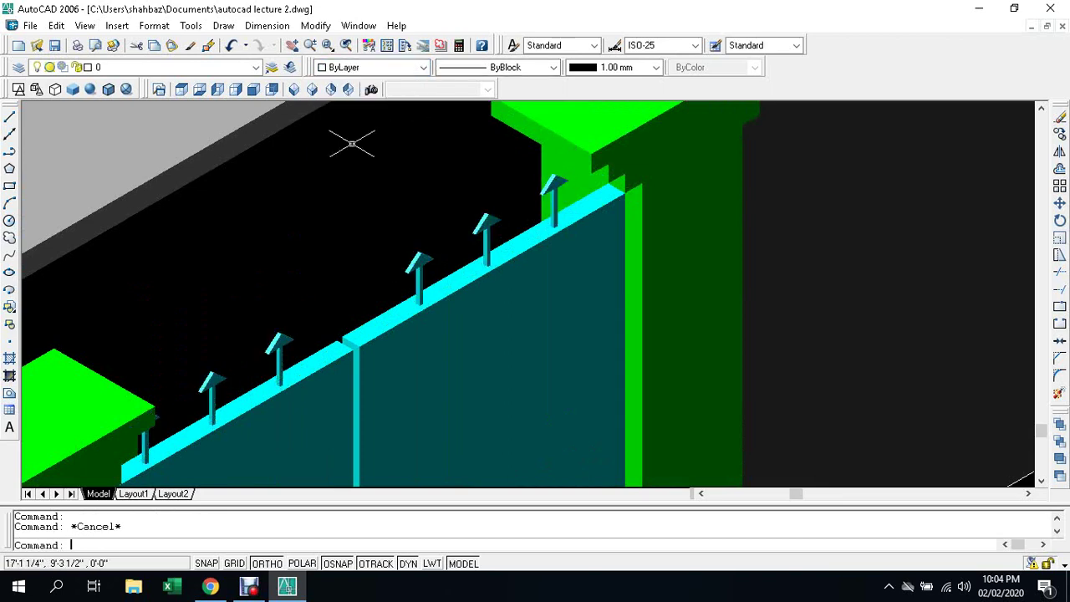
# Step: Reselect the arrow markers and change their colour to Red
pyautogui.click(418, 261)
pyautogui.click(423, 67)
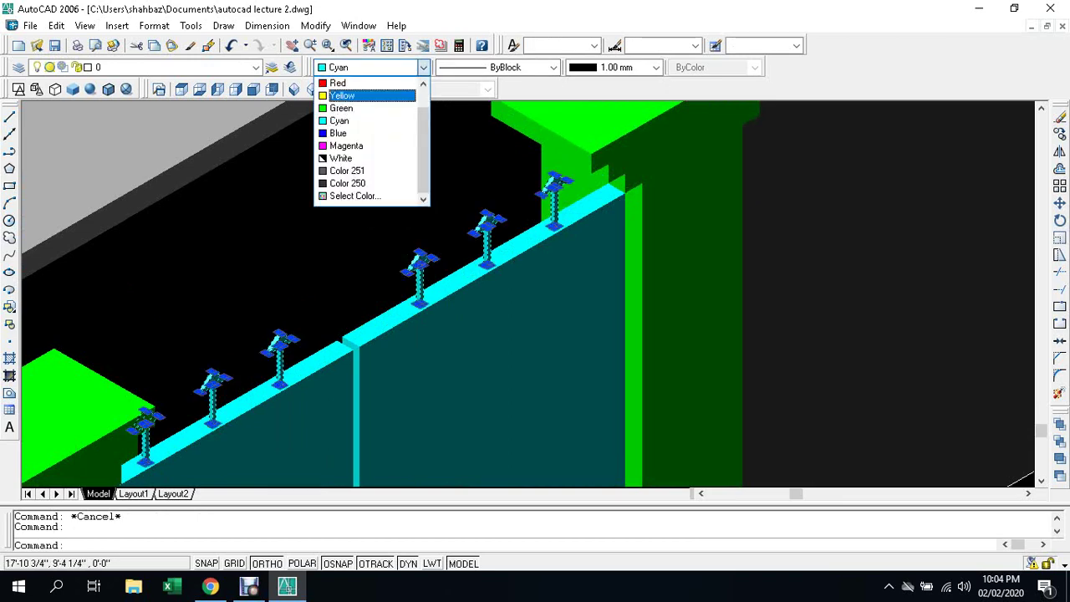
pyautogui.click(372, 67)
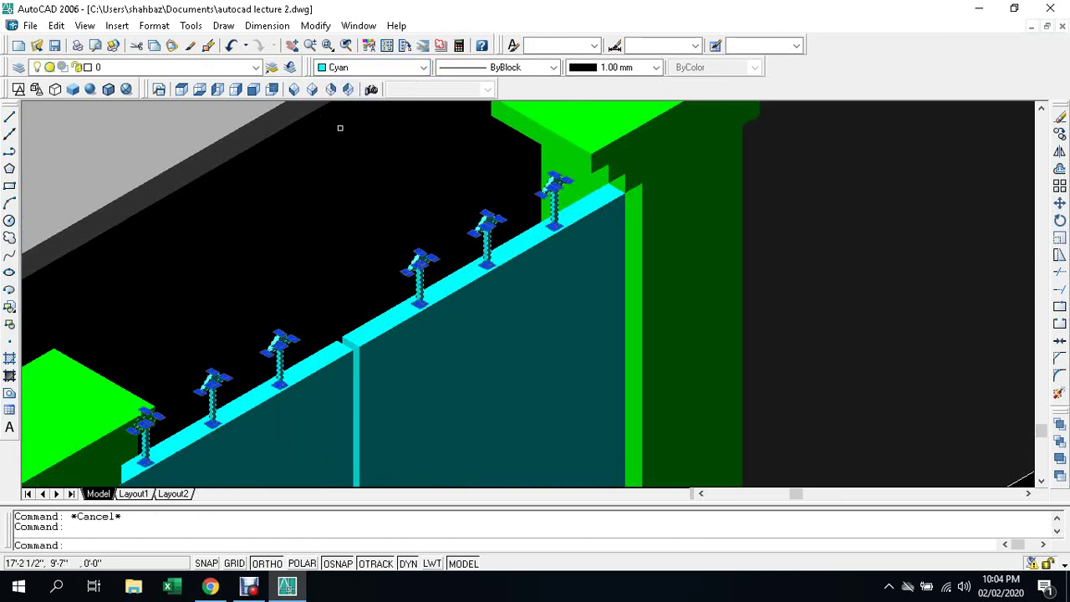
pyautogui.click(423, 67)
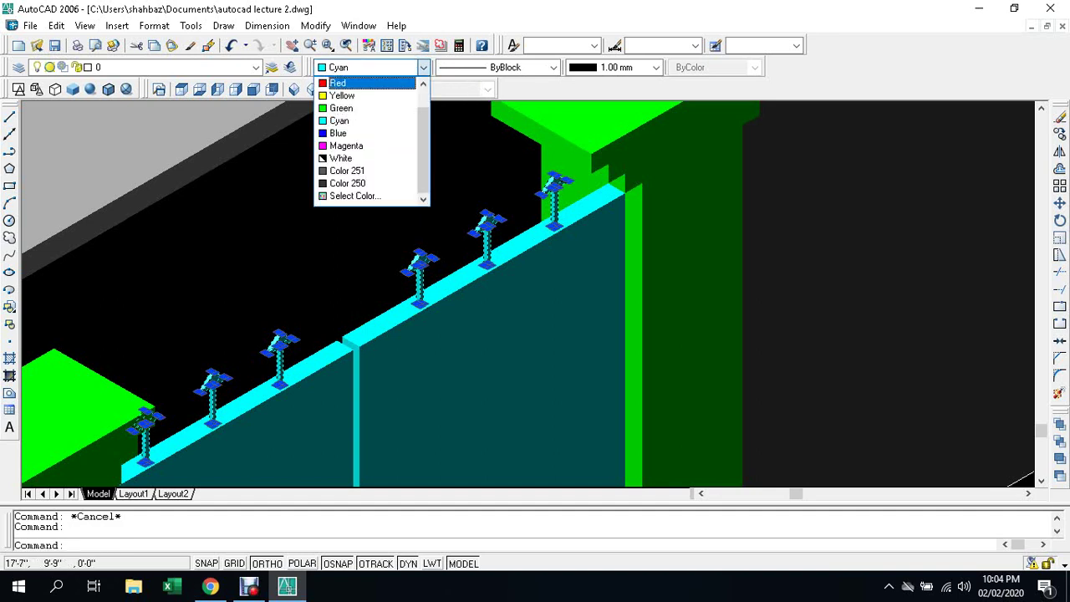
pyautogui.click(347, 81)
pyautogui.press('Escape')
# Step: Zoom out to frame the whole building and quick-save autocad lecture 2.dwg
pyautogui.scroll(-5, 368, 131)
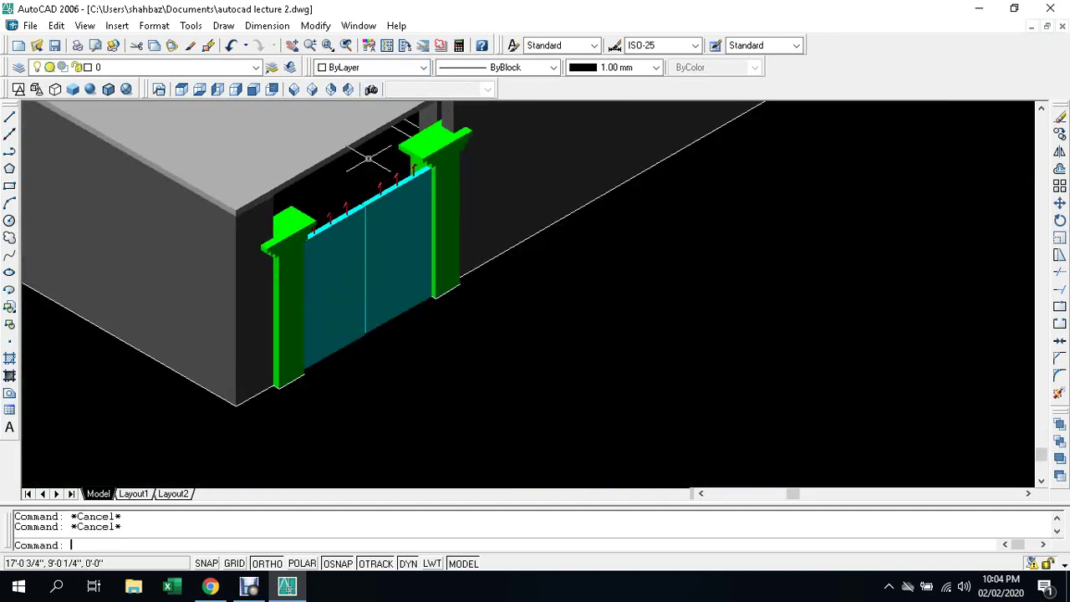
pyautogui.moveTo(567, 460); pyautogui.dragTo(541, 476, button='middle')
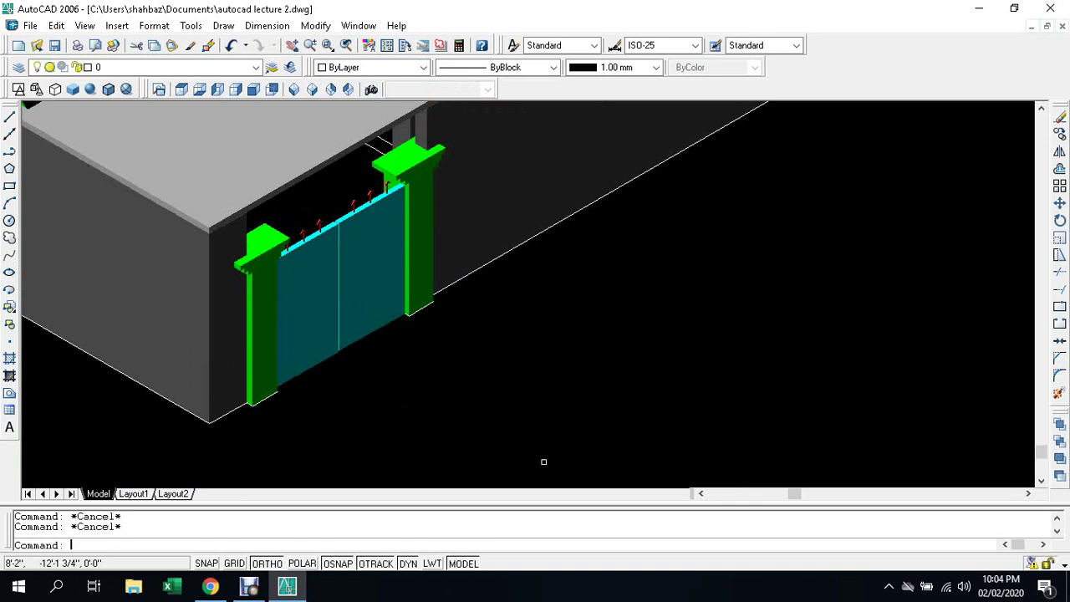
pyautogui.scroll(-4, 544, 418)
pyautogui.scroll(-2, 521, 388)
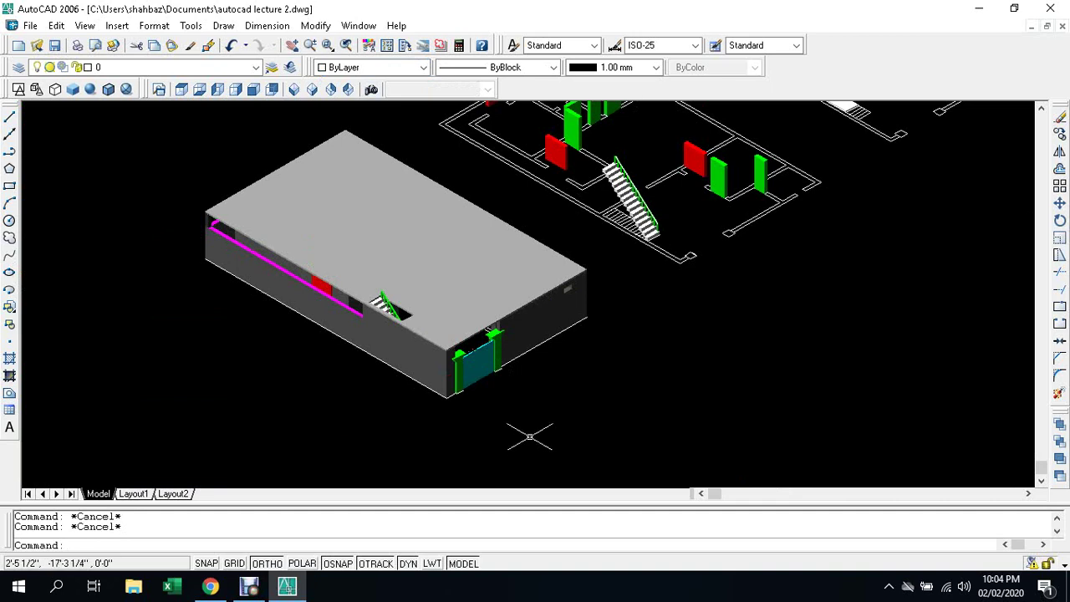
pyautogui.scroll(1, 530, 427)
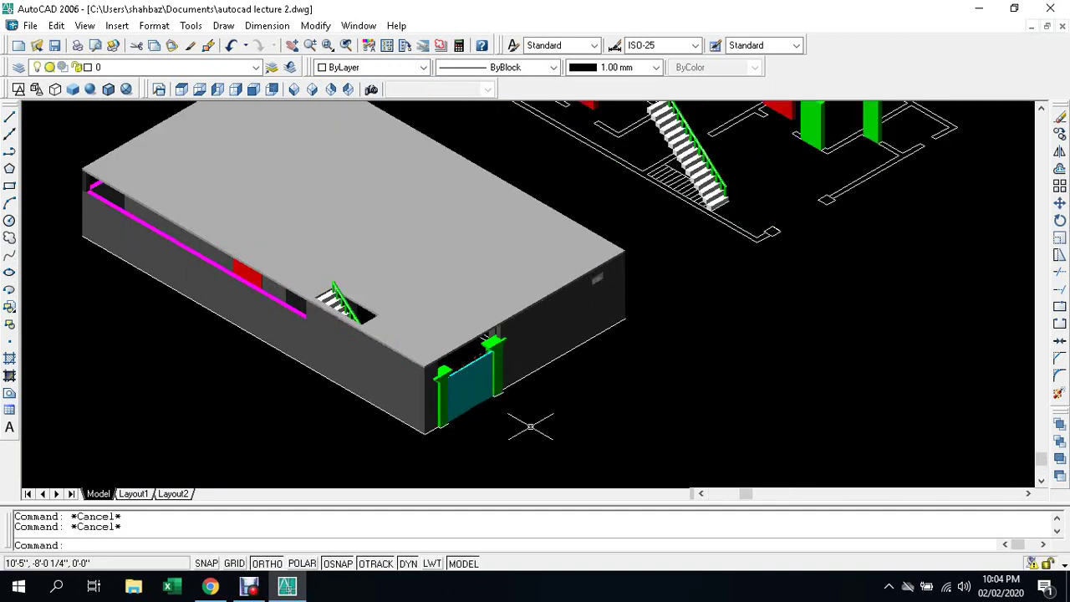
pyautogui.moveTo(530, 427); pyautogui.dragTo(533, 441, button='middle')
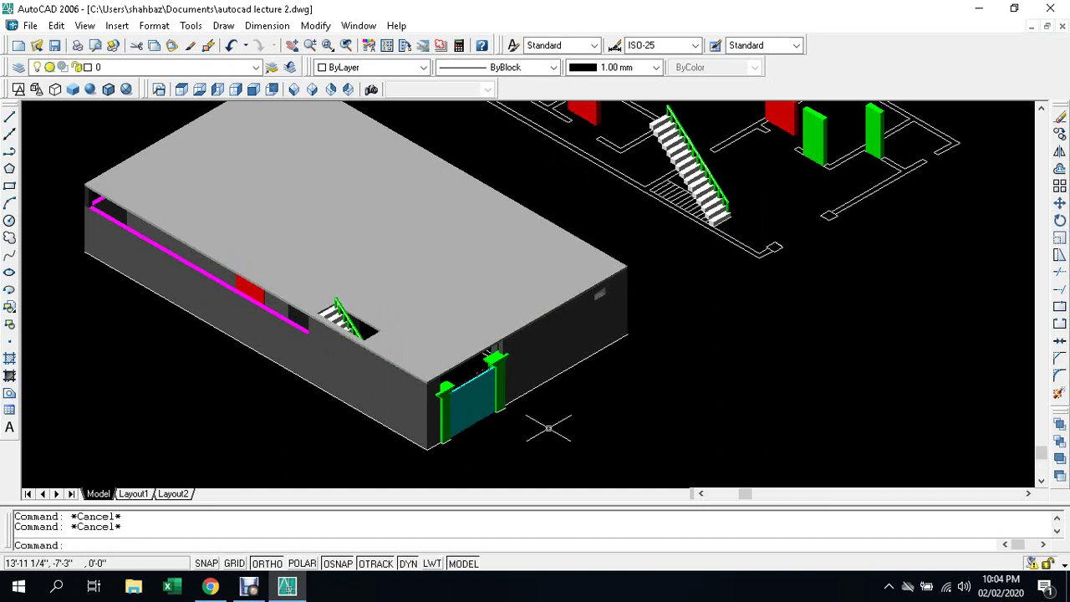
pyautogui.press('Return')
pyautogui.hotkey('ctrl', 's')
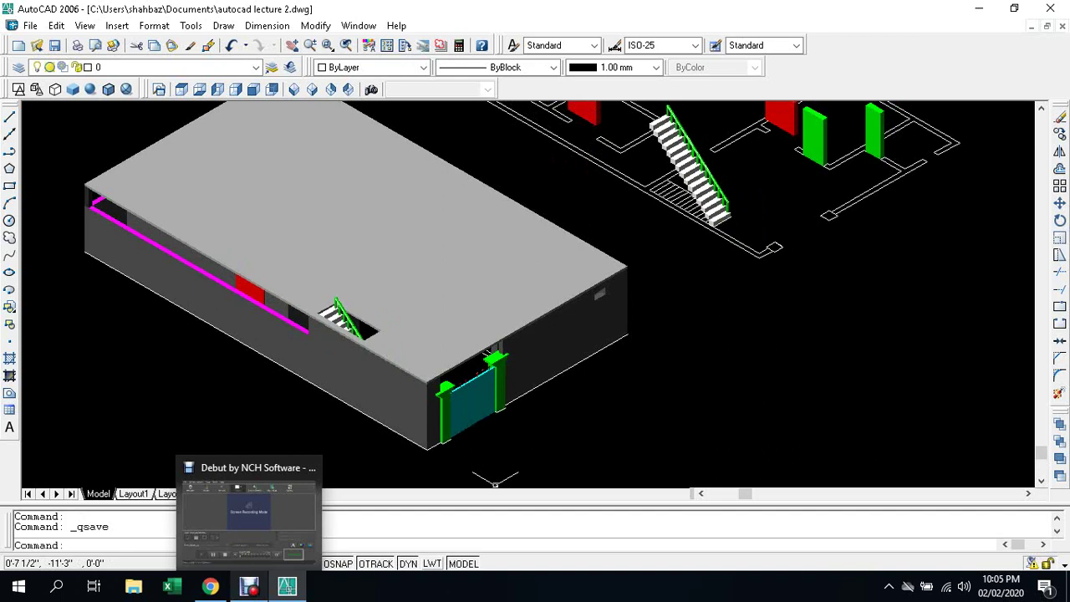
# Step: Cancel exiting Debut so recording continues, minimize it, and pan to the building and floor plans
pyautogui.click(249, 587)
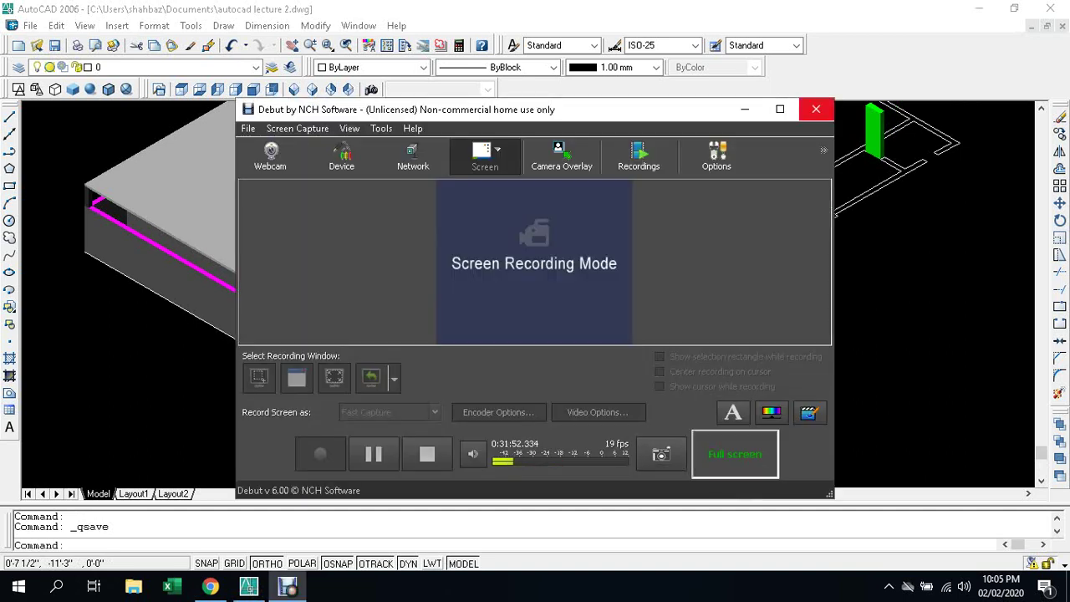
pyautogui.click(816, 109)
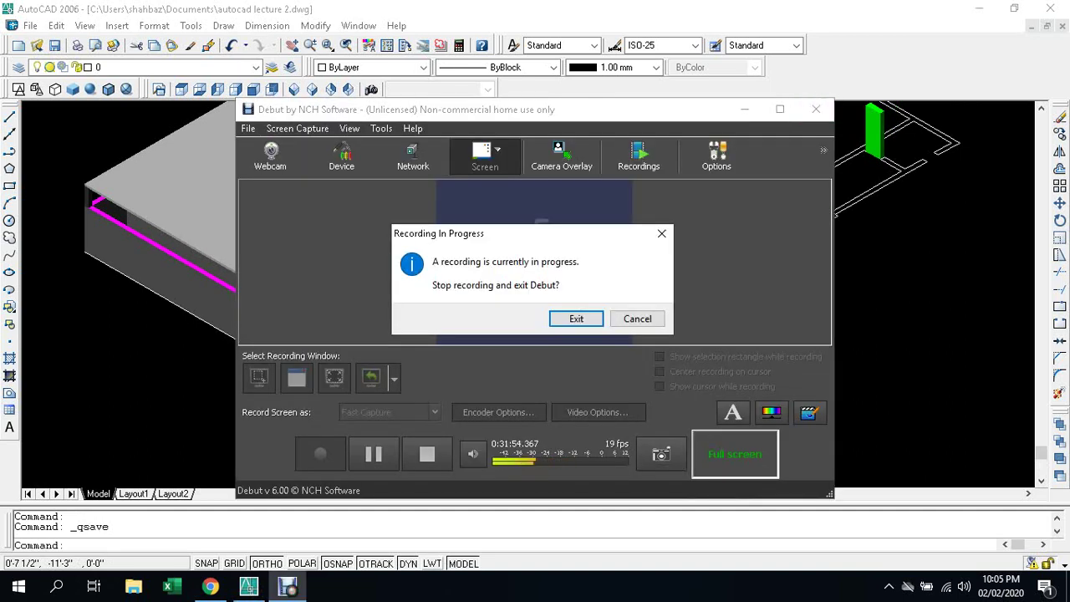
pyautogui.click(662, 233)
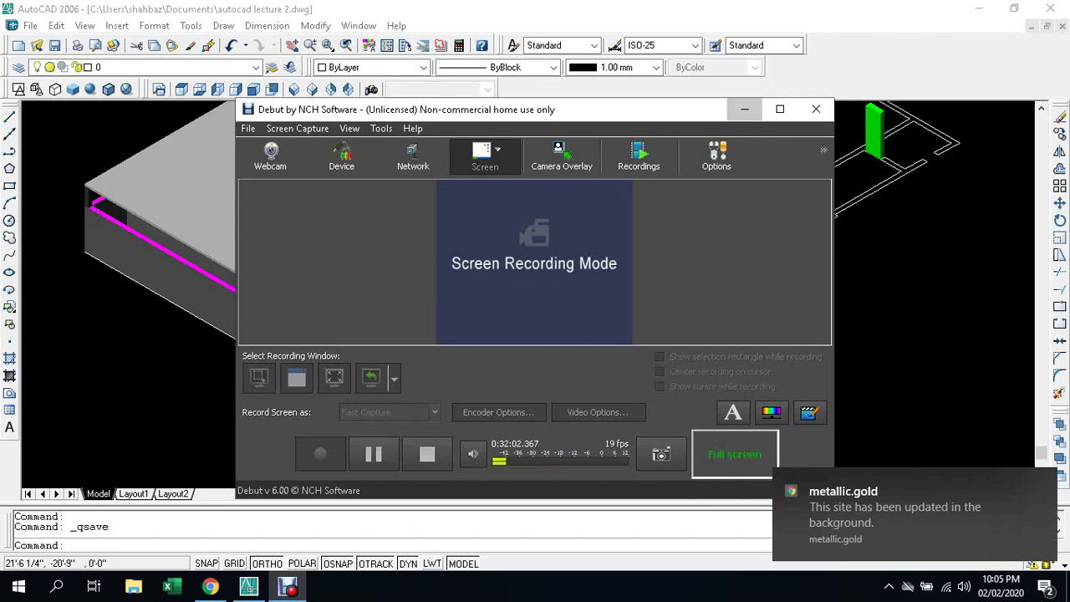
pyautogui.click(744, 109)
pyautogui.scroll(-3, 655, 277)
pyautogui.moveTo(591, 167); pyautogui.dragTo(466, 173, button='middle')
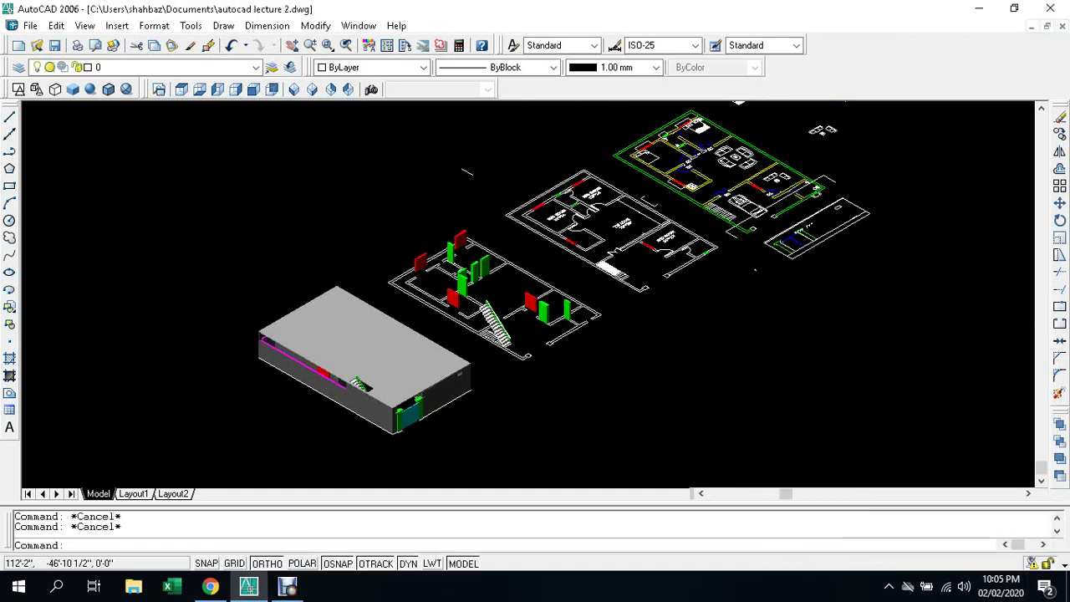
# Step: Pan and zoom around the finished 3D building, then bring the Debut recorder back in front
pyautogui.moveTo(500, 393); pyautogui.dragTo(656, 347, button='middle')
pyautogui.scroll(3, 584, 380)
pyautogui.scroll(3, 600, 366)
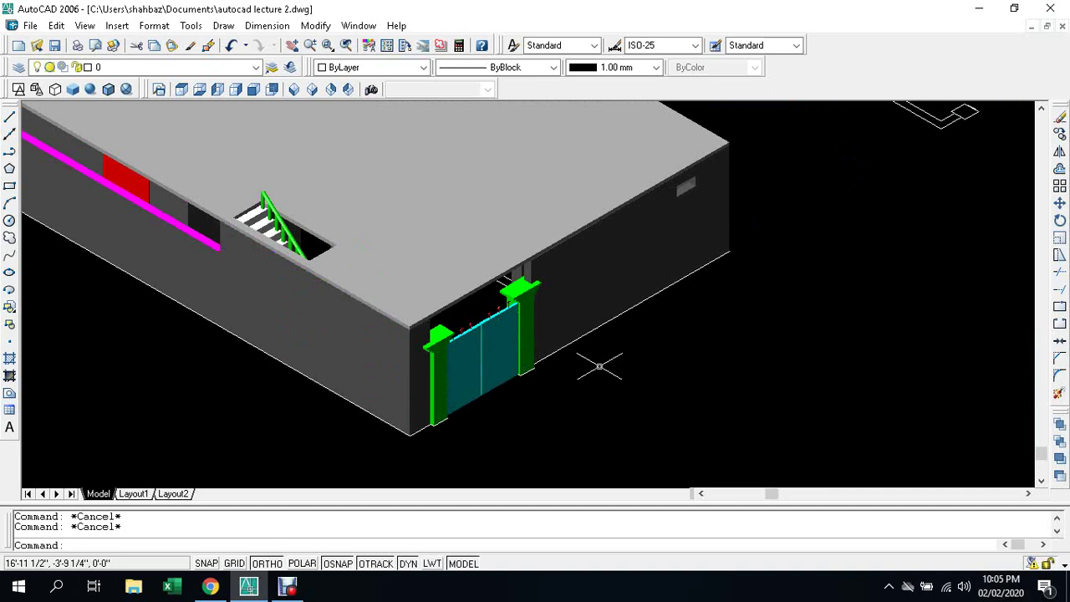
pyautogui.scroll(-2, 643, 422)
pyautogui.scroll(-3, 644, 420)
pyautogui.scroll(2, 639, 418)
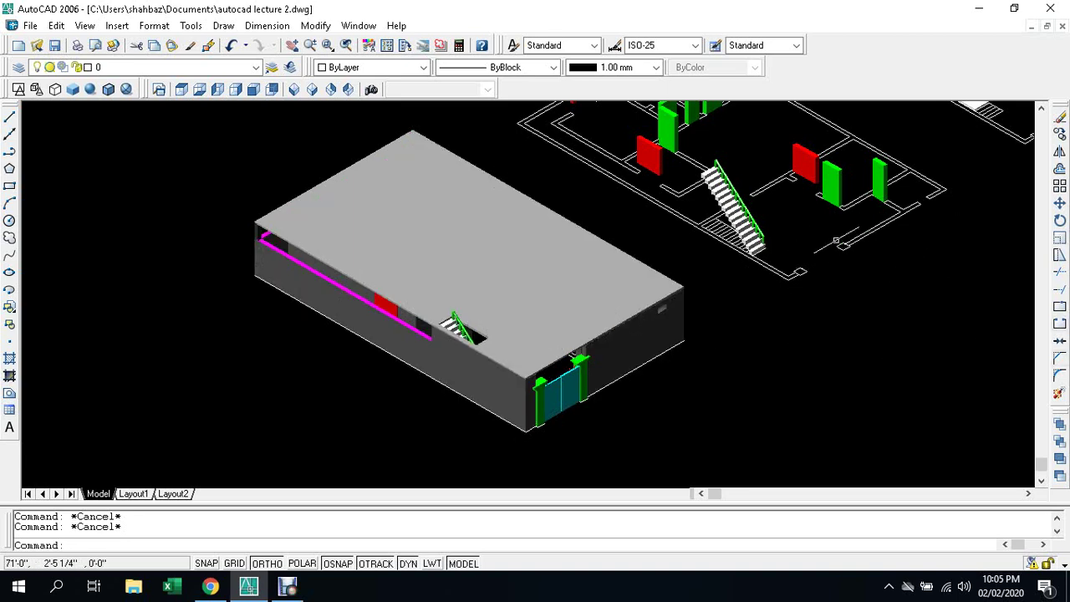
pyautogui.scroll(3, 756, 213)
pyautogui.scroll(-3, 756, 213)
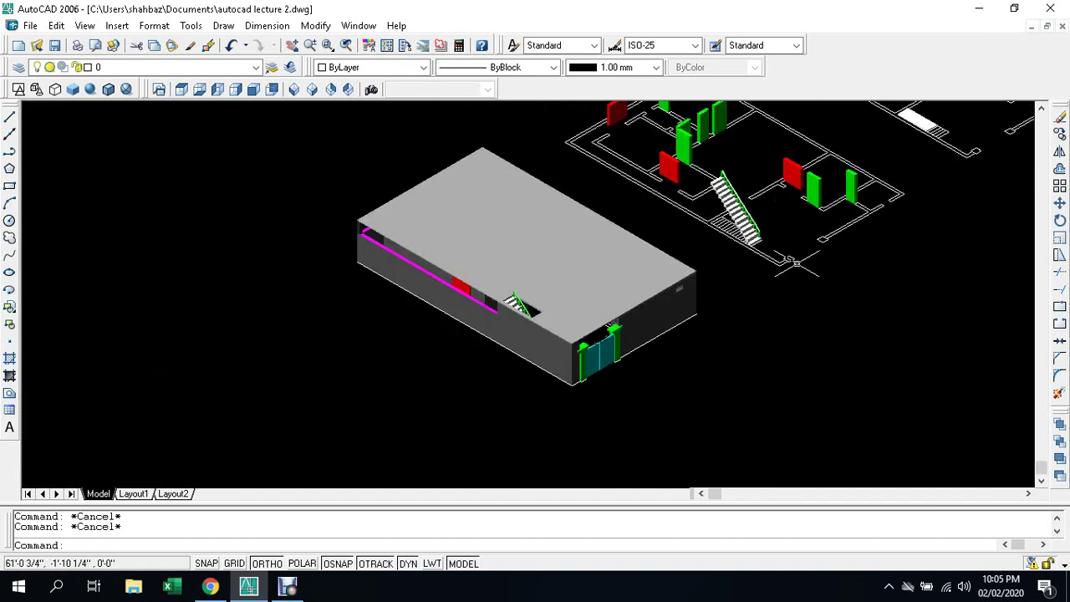
pyautogui.click(288, 587)
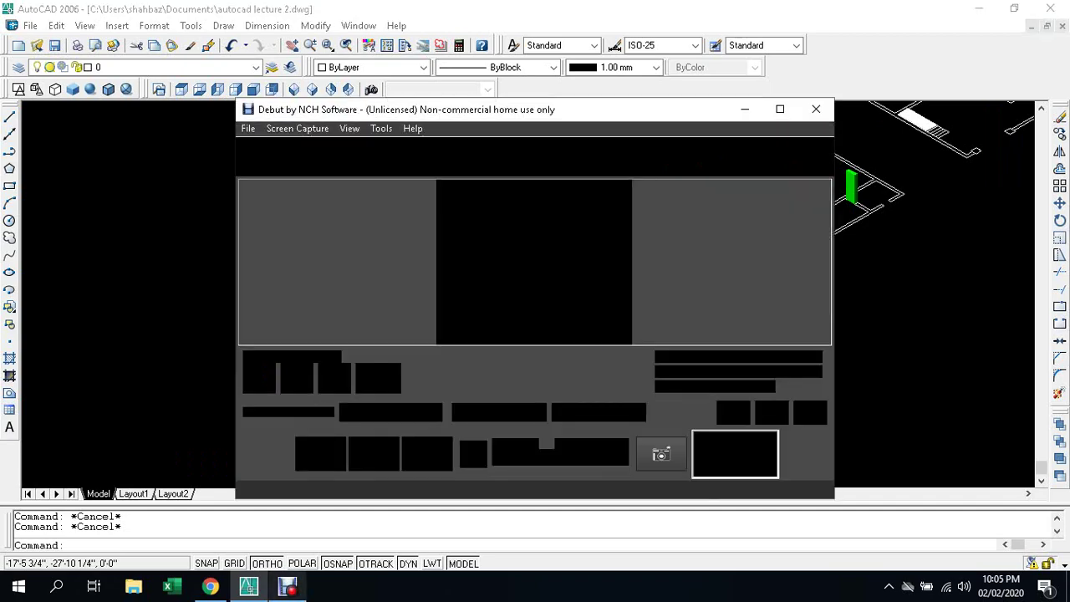